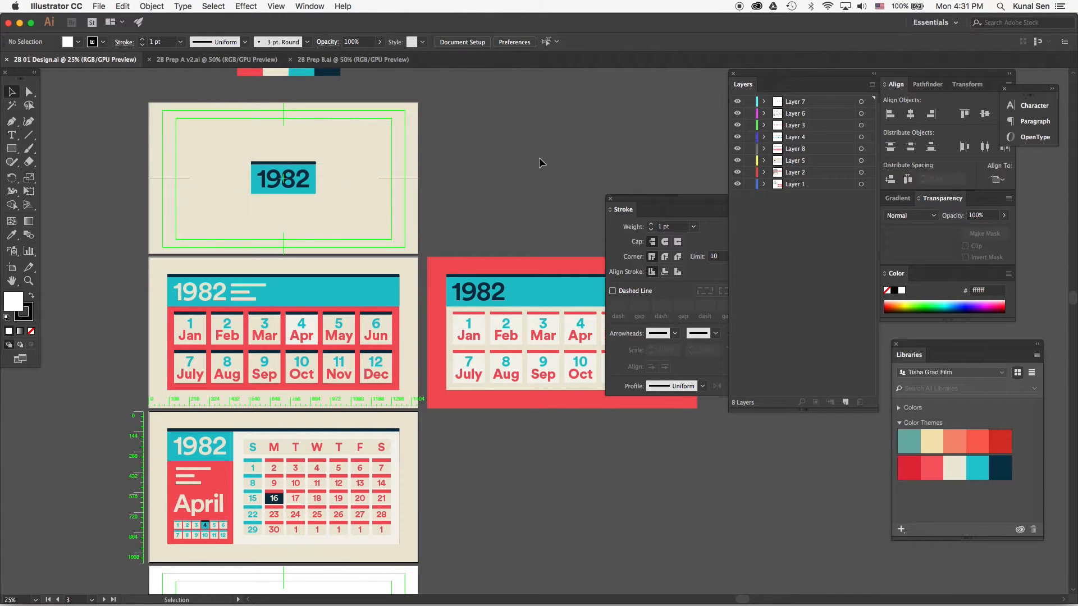
# - Examine the 1982 title, month grid and April calendar artboards in the 2B 01 Design document
pyautogui.press('super+equal')
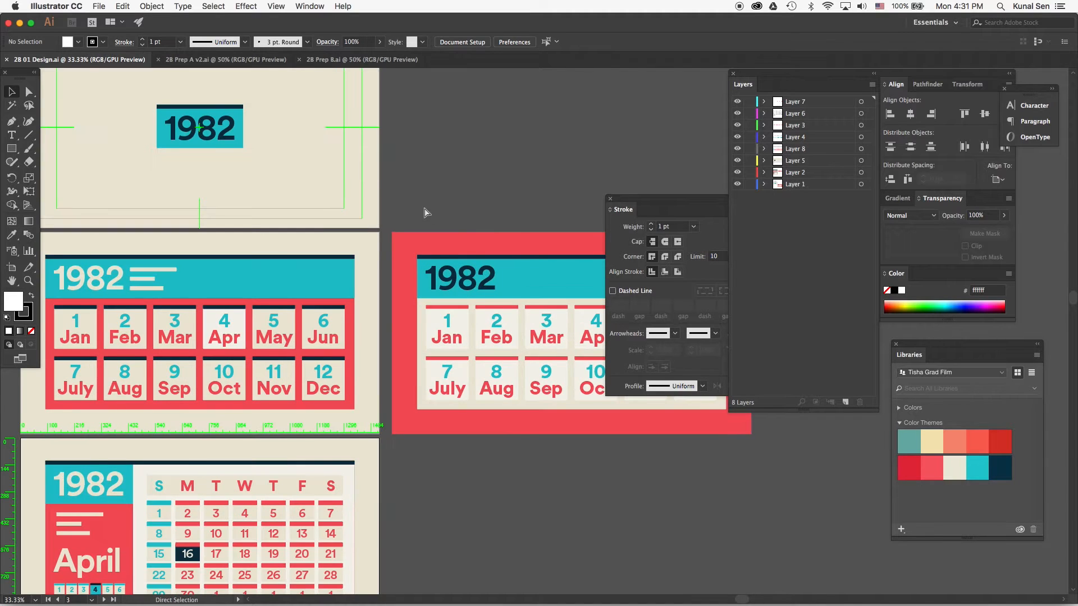
pyautogui.moveTo(351, 163); pyautogui.dragTo(489, 191)
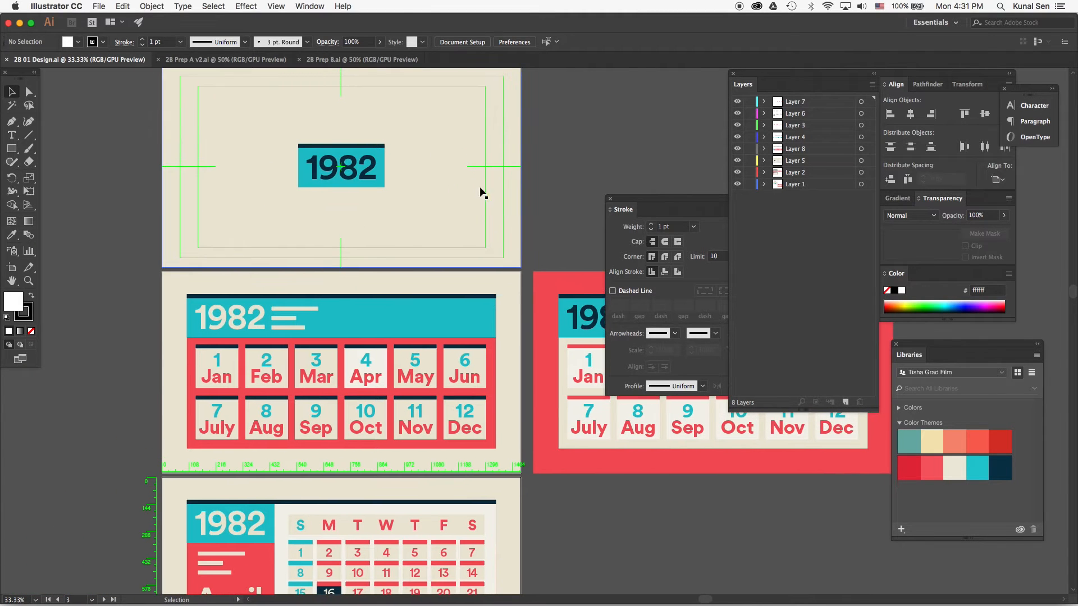
pyautogui.moveTo(416, 293)
pyautogui.mouseDown()
pyautogui.moveTo(424, 266)
pyautogui.moveTo(413, 301)
pyautogui.mouseUp()
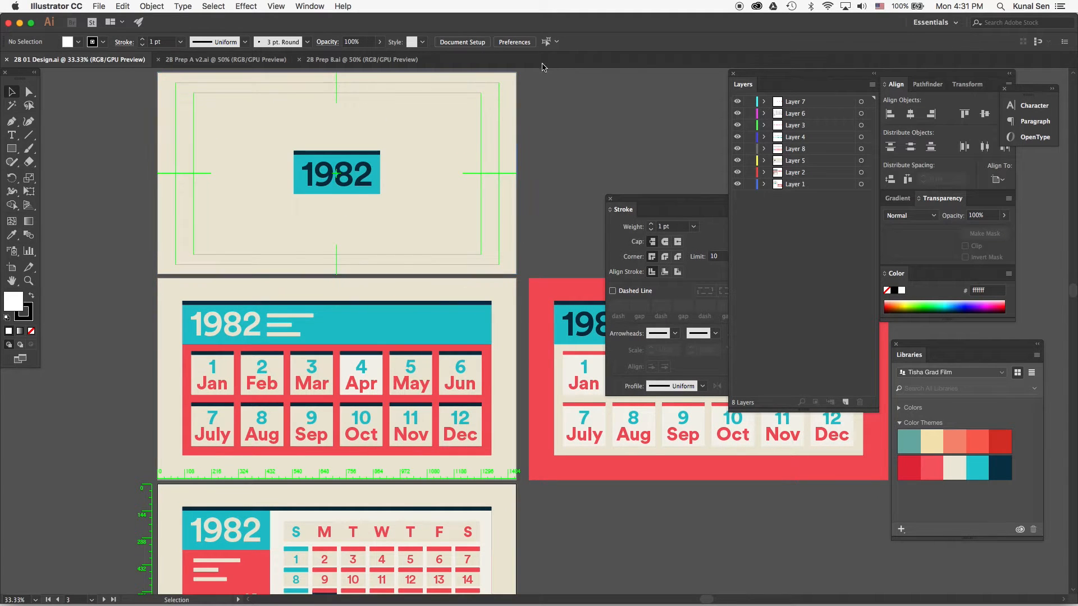
pyautogui.moveTo(456, 302); pyautogui.dragTo(421, 285)
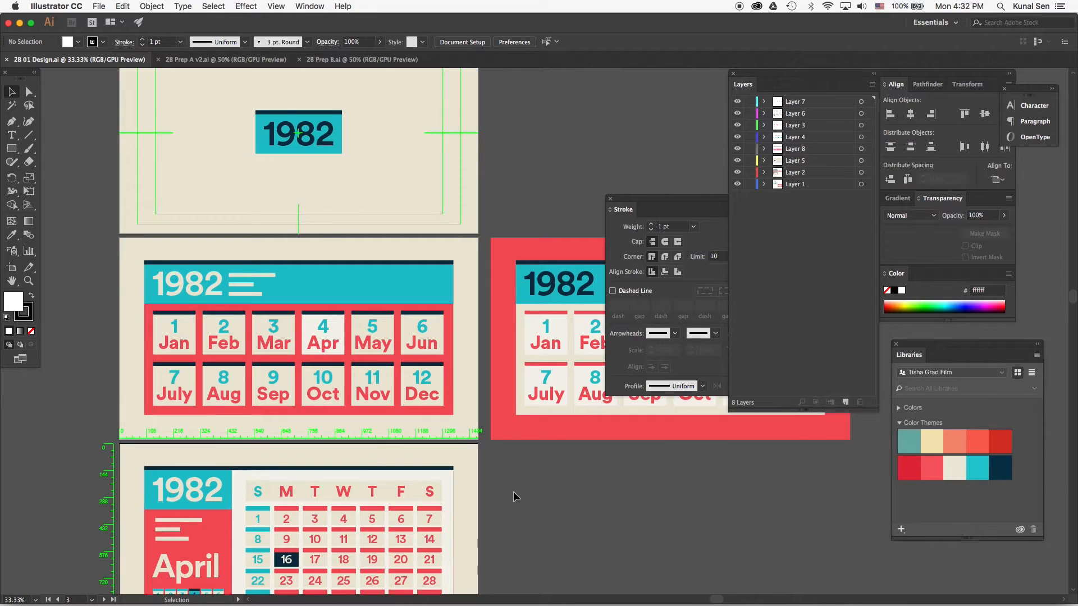
pyautogui.moveTo(502, 498); pyautogui.dragTo(500, 417)
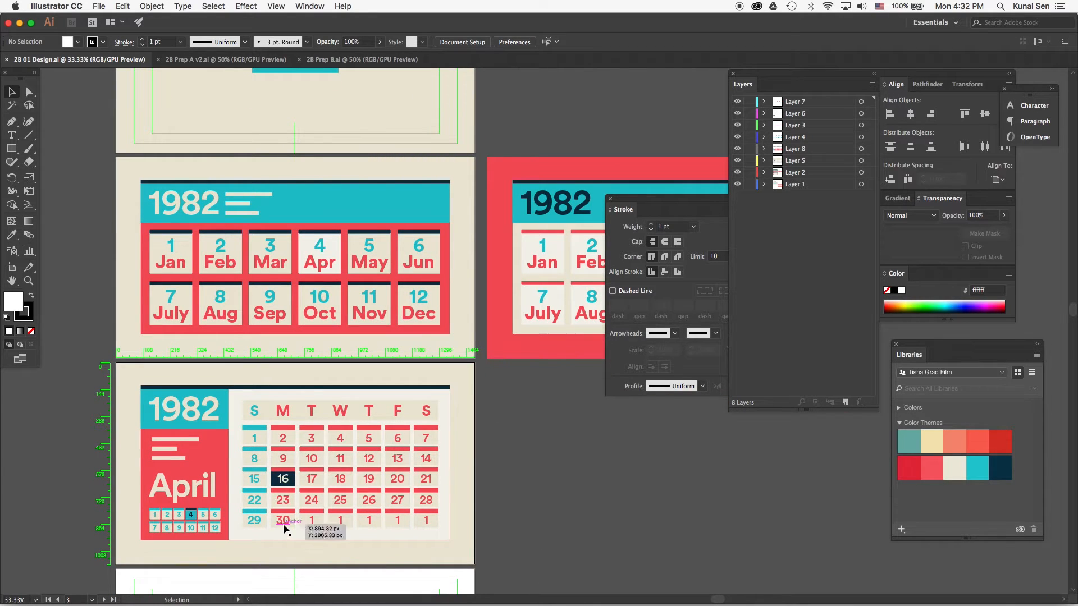
pyautogui.moveTo(332, 163); pyautogui.dragTo(277, 265)
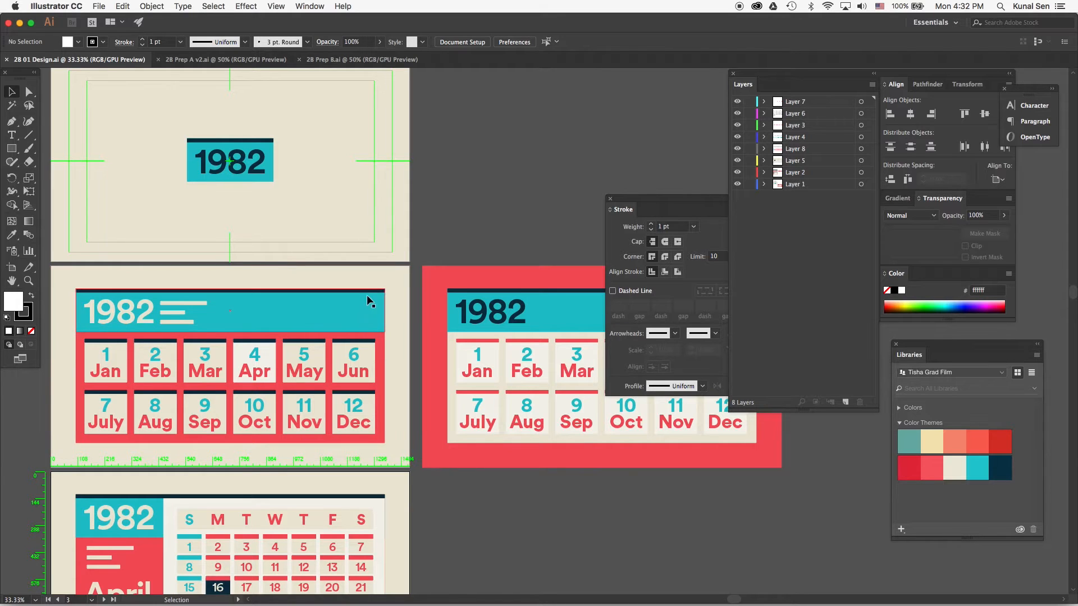
pyautogui.moveTo(319, 305); pyautogui.dragTo(338, 288)
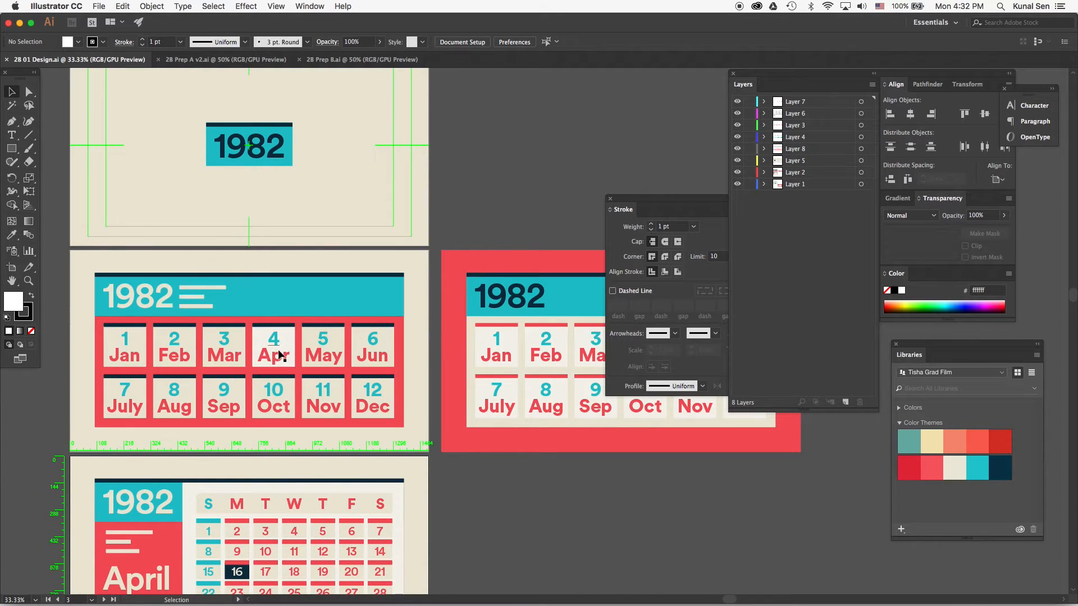
pyautogui.scroll(-2, 293, 355)
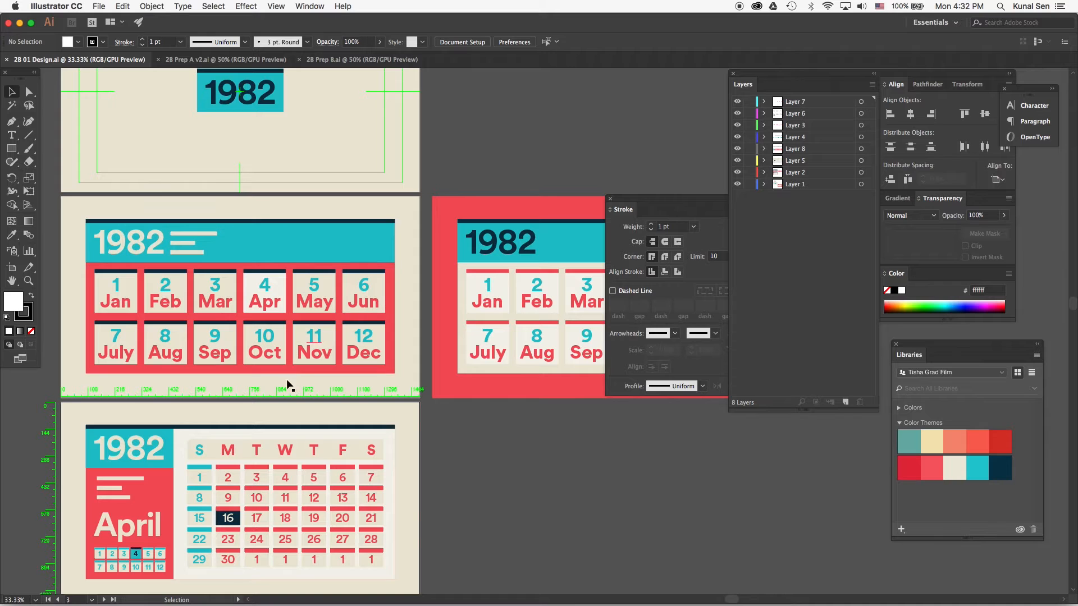
pyautogui.scroll(-2, 216, 433)
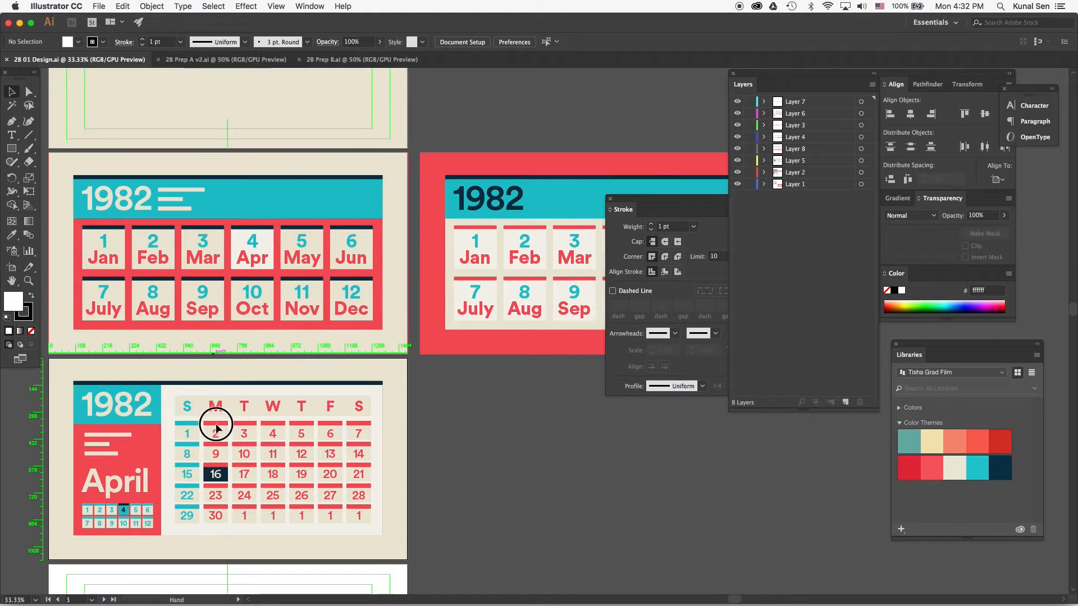
pyautogui.moveTo(224, 438); pyautogui.dragTo(227, 437)
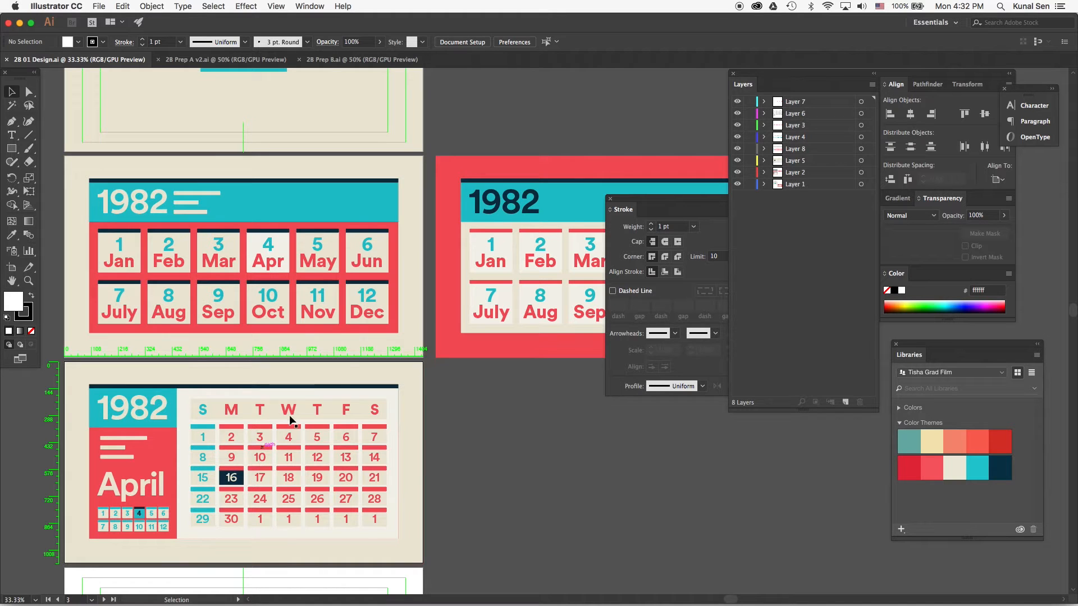
pyautogui.moveTo(281, 183); pyautogui.dragTo(301, 222)
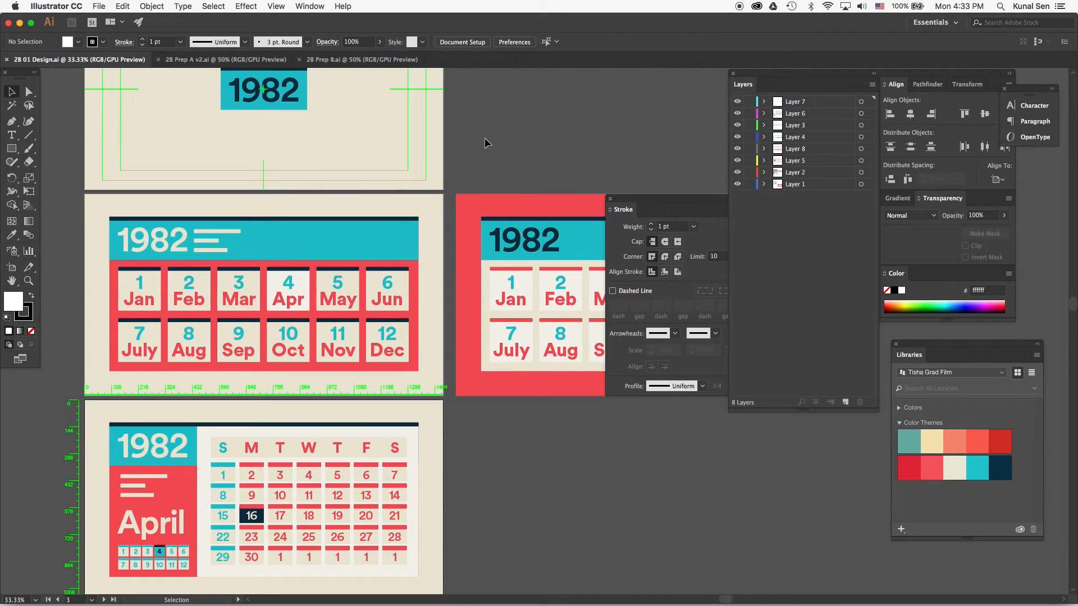
pyautogui.moveTo(479, 139); pyautogui.dragTo(470, 146)
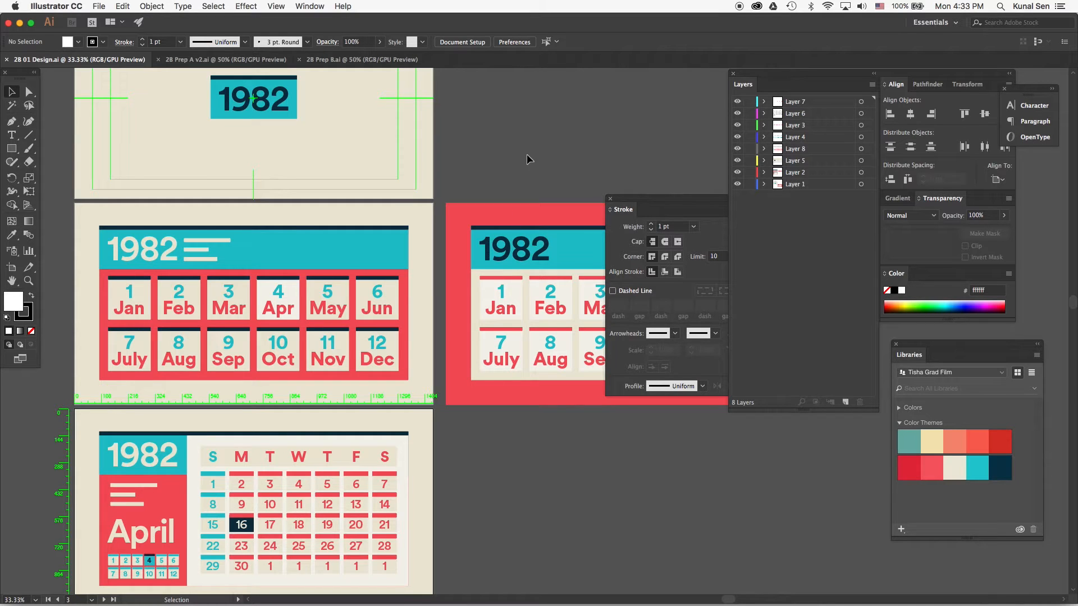
# - Switch to After Effects, enlarge the timeline area and select the 2B Prep A v2 composition in the project
pyautogui.press('super+Tab')
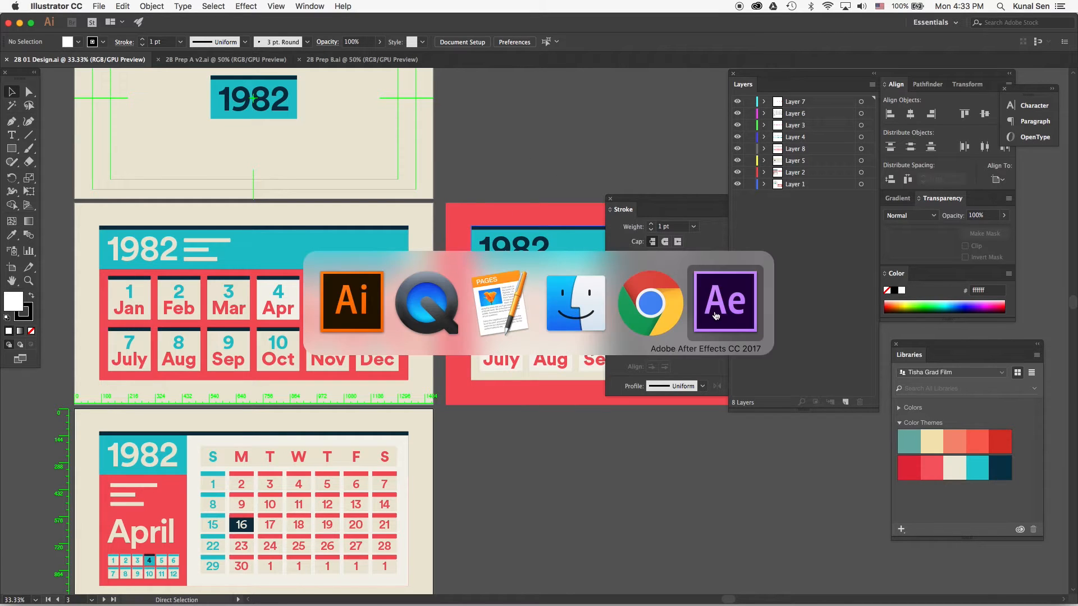
pyautogui.click(689, 304)
pyautogui.click(95, 273)
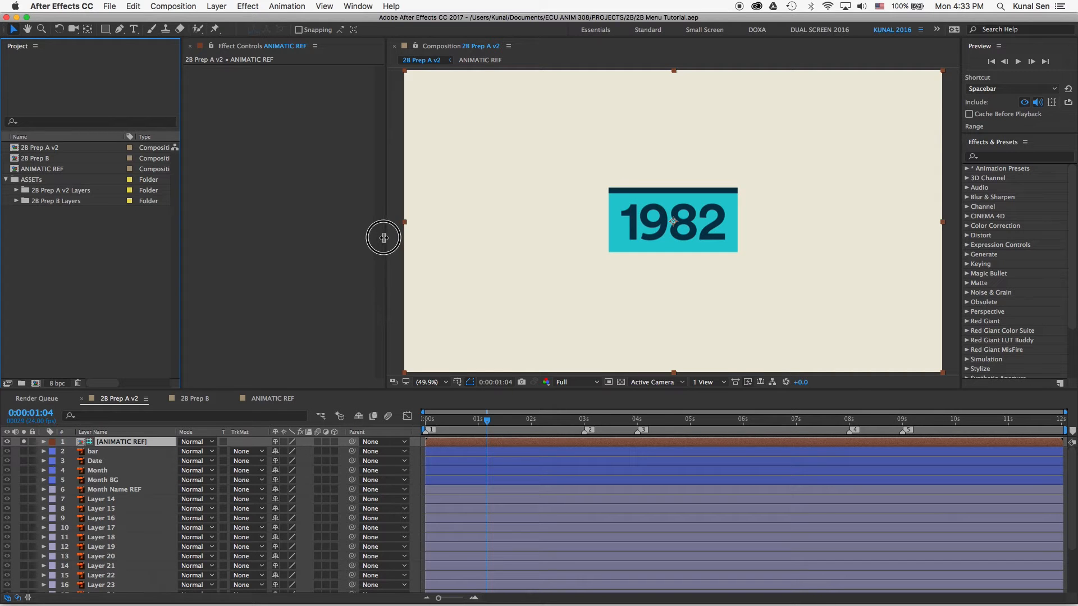
pyautogui.moveTo(293, 391); pyautogui.dragTo(289, 353)
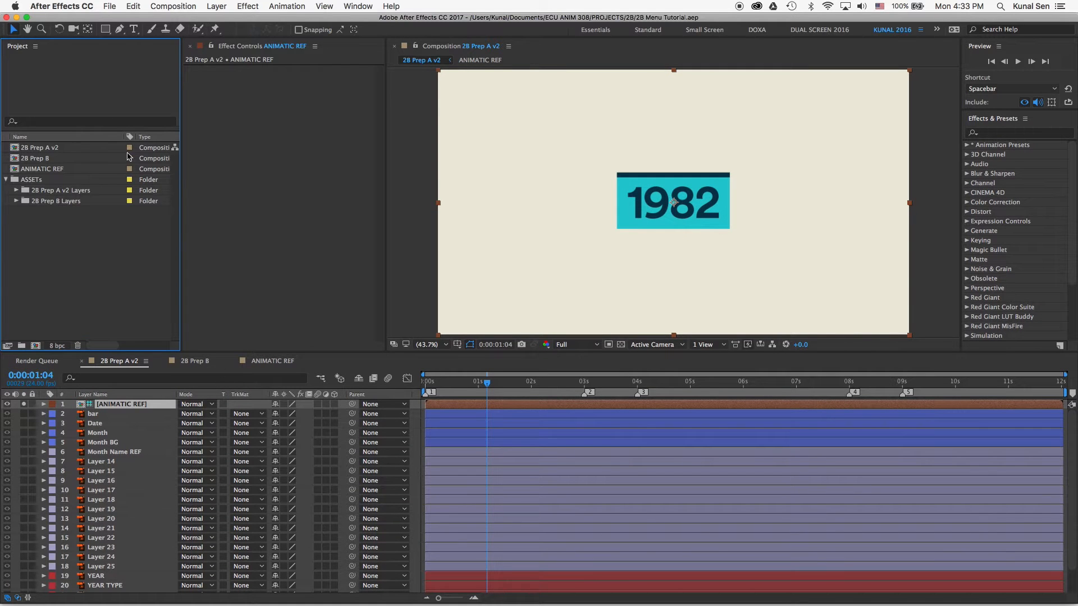
pyautogui.click(48, 149)
# - Switch to Illustrator, bring up the 2B Prep A v2 document and move the Month BG layer directly above Layer 1
pyautogui.press('super+Tab')
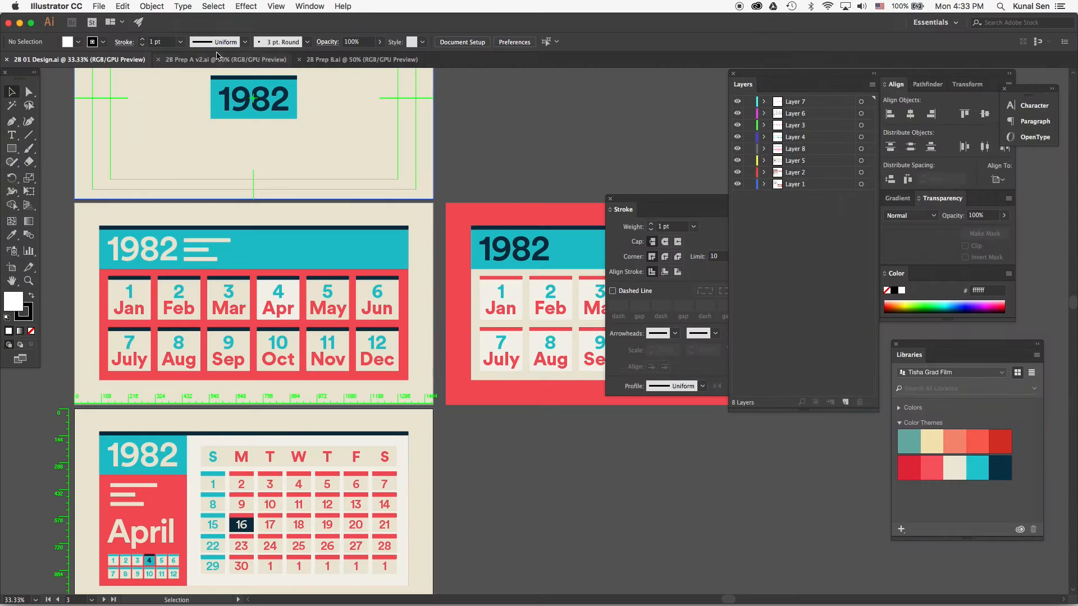
pyautogui.click(225, 59)
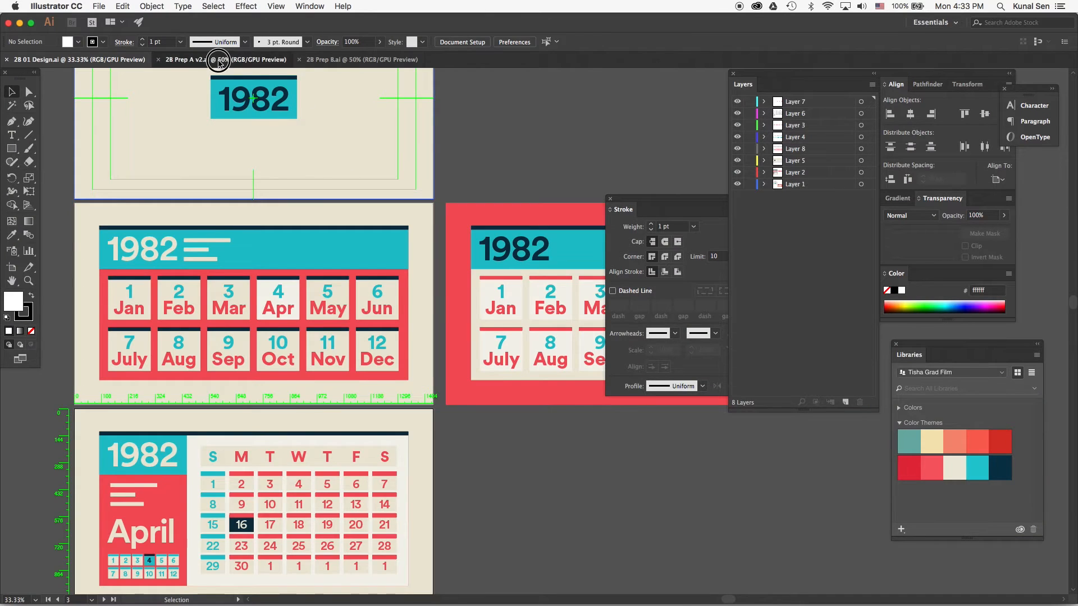
pyautogui.click(93, 60)
pyautogui.click(223, 60)
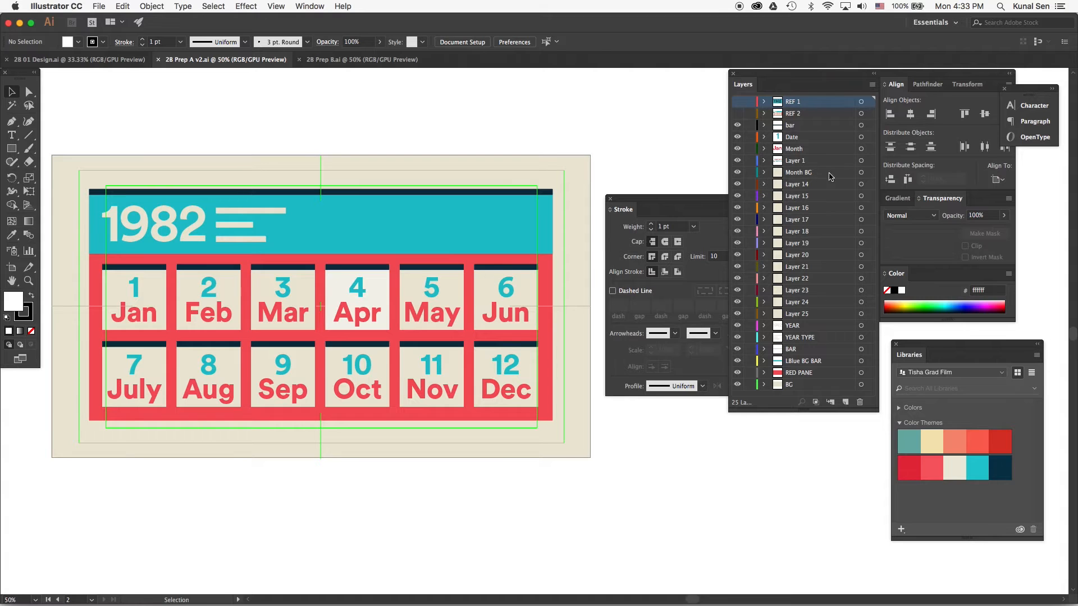
pyautogui.moveTo(817, 173); pyautogui.dragTo(810, 156)
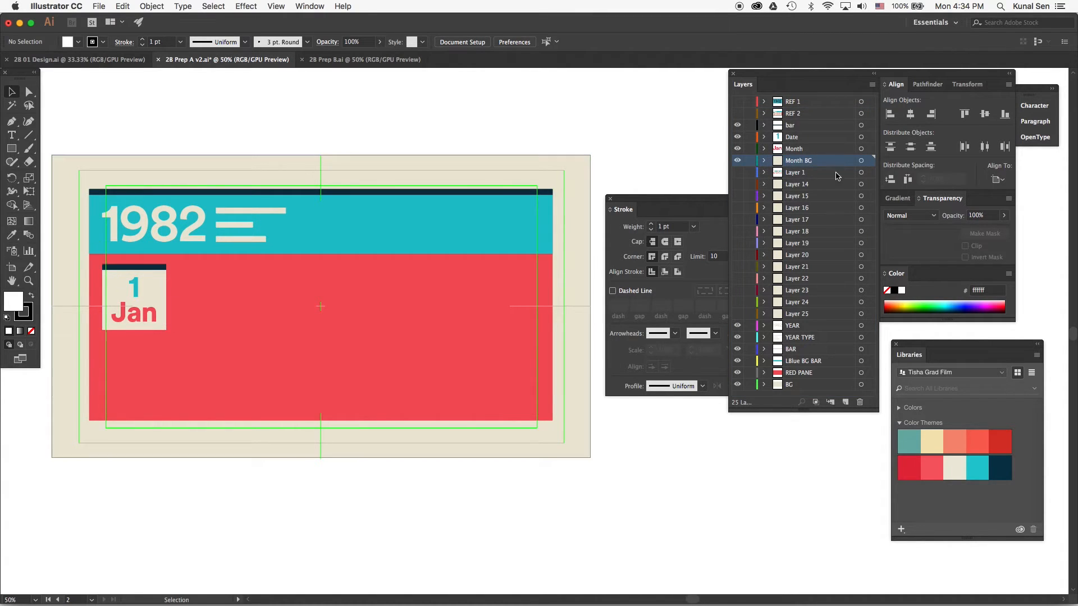
# - Toggle the visibility of the bar, Date, Month and Month BG layers to check which part of the January card each holds
pyautogui.click(738, 126)
pyautogui.click(738, 137)
pyautogui.click(738, 138)
pyautogui.click(738, 149)
pyautogui.click(737, 148)
pyautogui.click(738, 161)
pyautogui.click(738, 161)
# - Hide the January card layers and inspect Layer 1 by itself, followed by Layers 14 to 25 without it
pyautogui.moveTo(740, 135); pyautogui.dragTo(744, 172)
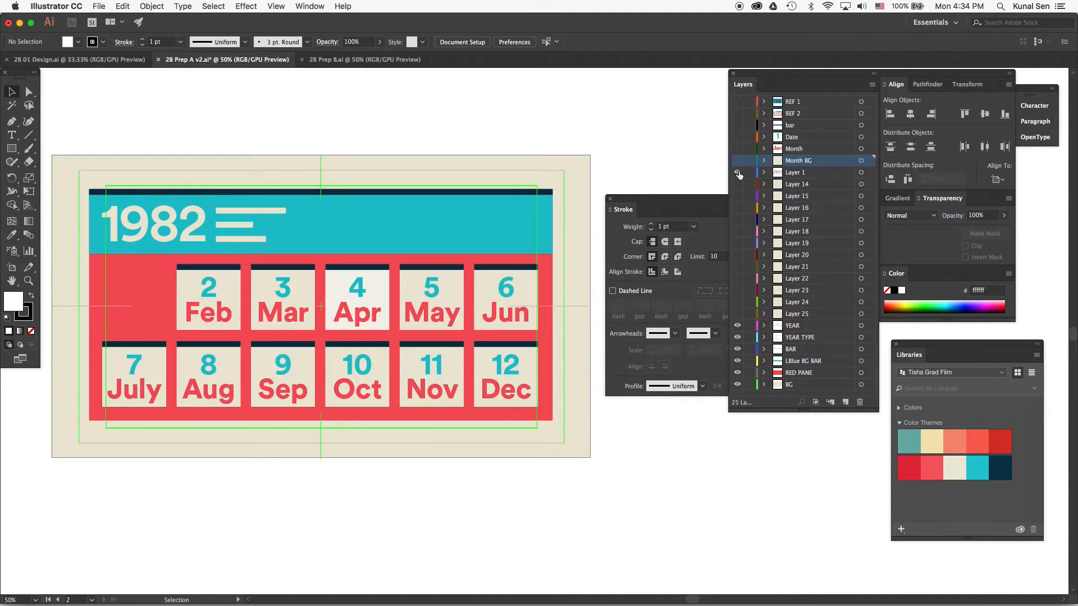
pyautogui.click(737, 172)
pyautogui.moveTo(738, 184); pyautogui.dragTo(736, 314)
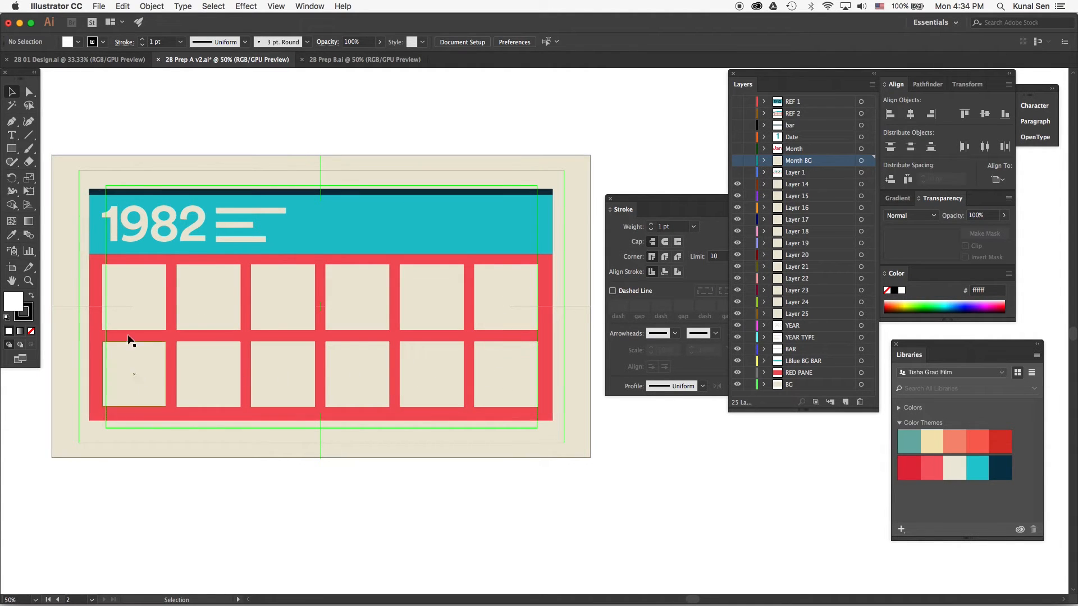
# - Hide Layers 14 to 25, YEAR and YEAR TYPE, and show the bar, Date, Month and Month BG layers
pyautogui.moveTo(738, 184); pyautogui.dragTo(737, 338)
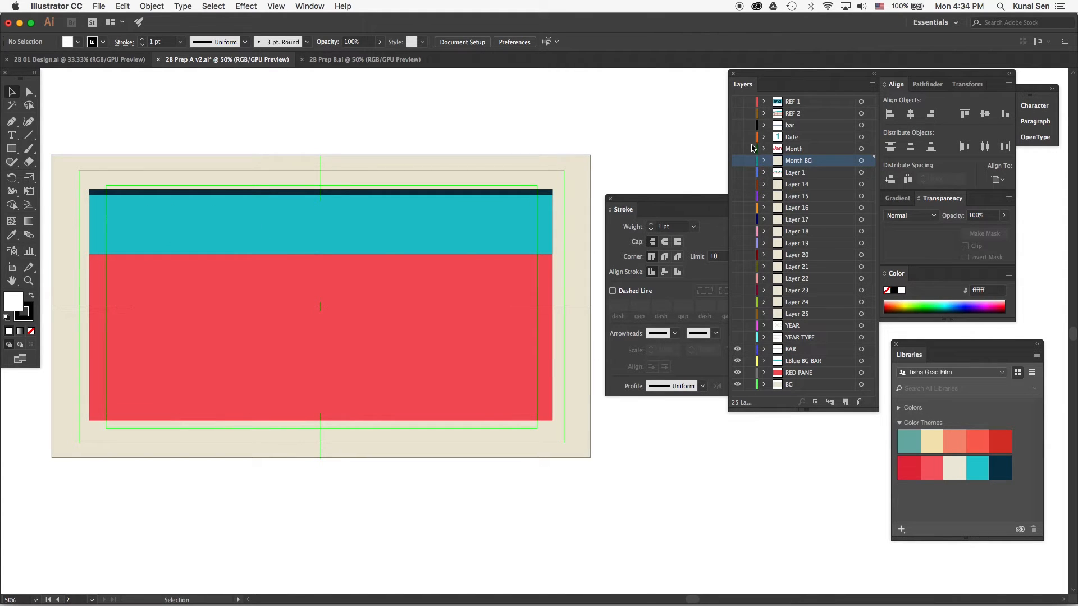
pyautogui.moveTo(738, 125); pyautogui.dragTo(738, 160)
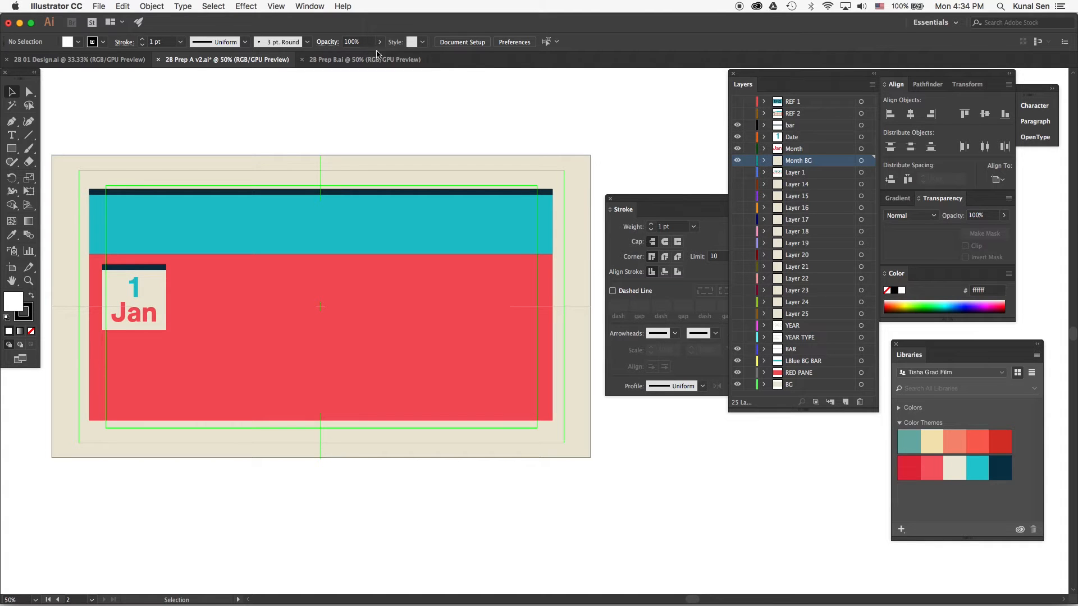
# - View the 2B Prep B document, and switch to After Effects to scrub the 2B Prep A v2 timeline to 0:00:02:19
pyautogui.click(359, 60)
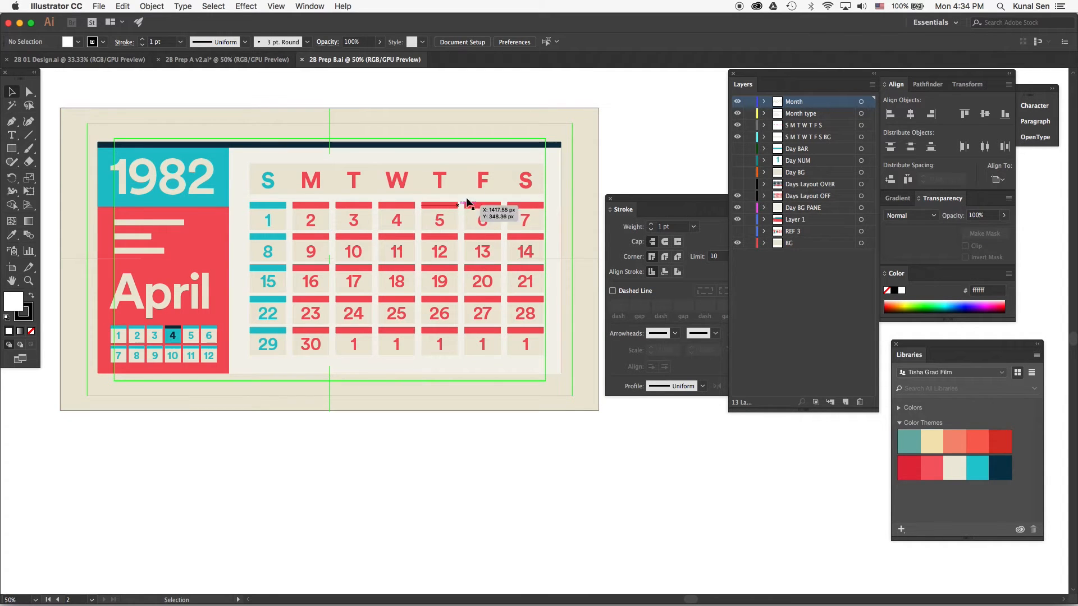
pyautogui.press('super+Tab')
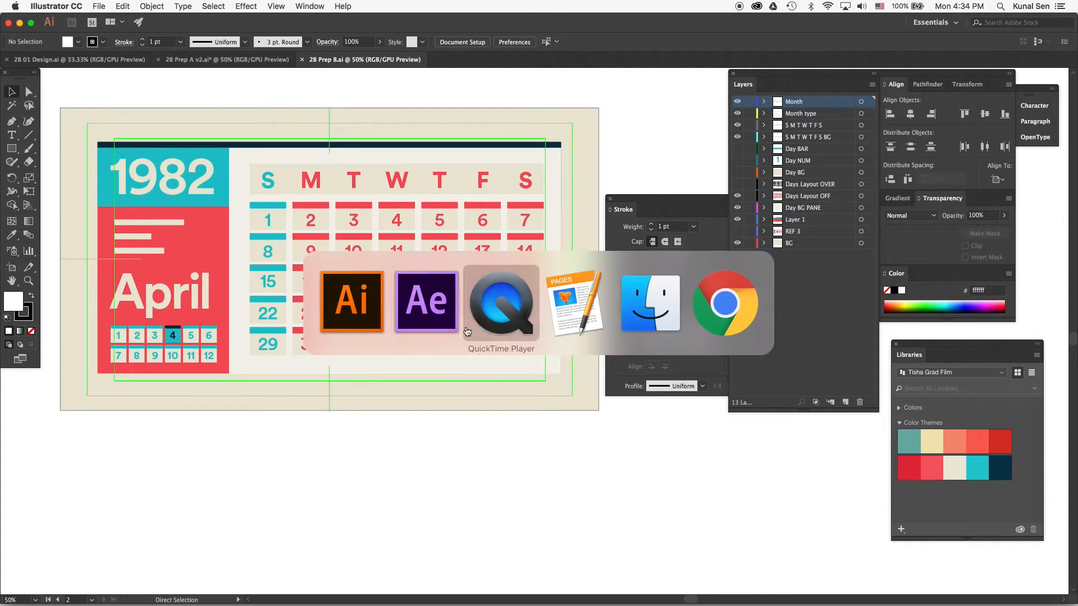
pyautogui.click(429, 324)
pyautogui.moveTo(488, 384); pyautogui.dragTo(577, 389)
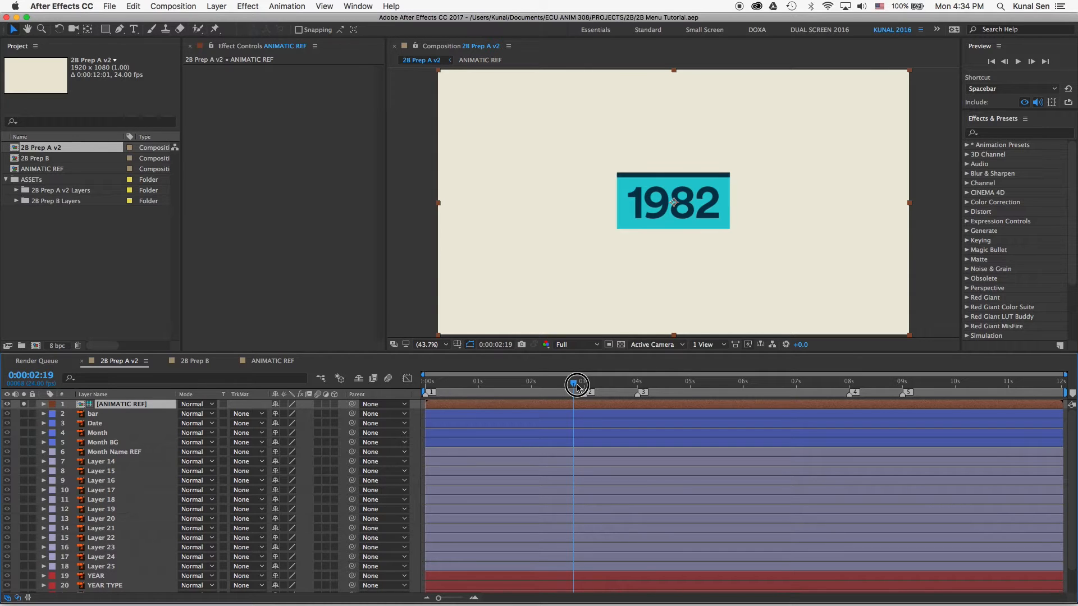
# - Switch to QuickTime Player and scrub through Menu Animation.mov to examine the month grid and the day highlights on the April calendar
pyautogui.press('super+Tab')
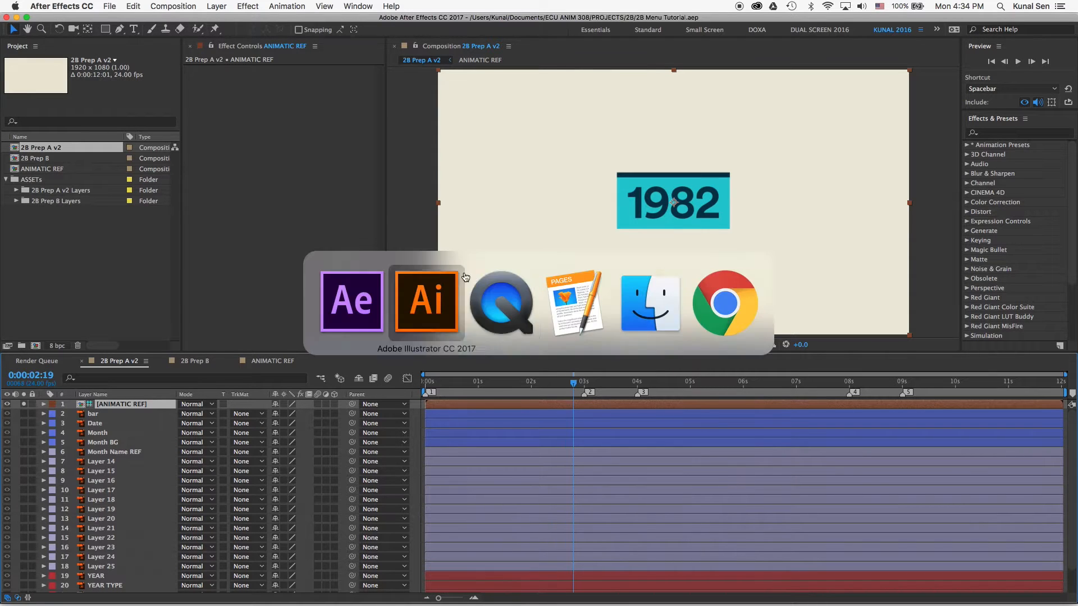
pyautogui.click(518, 296)
pyautogui.moveTo(454, 554); pyautogui.dragTo(570, 557)
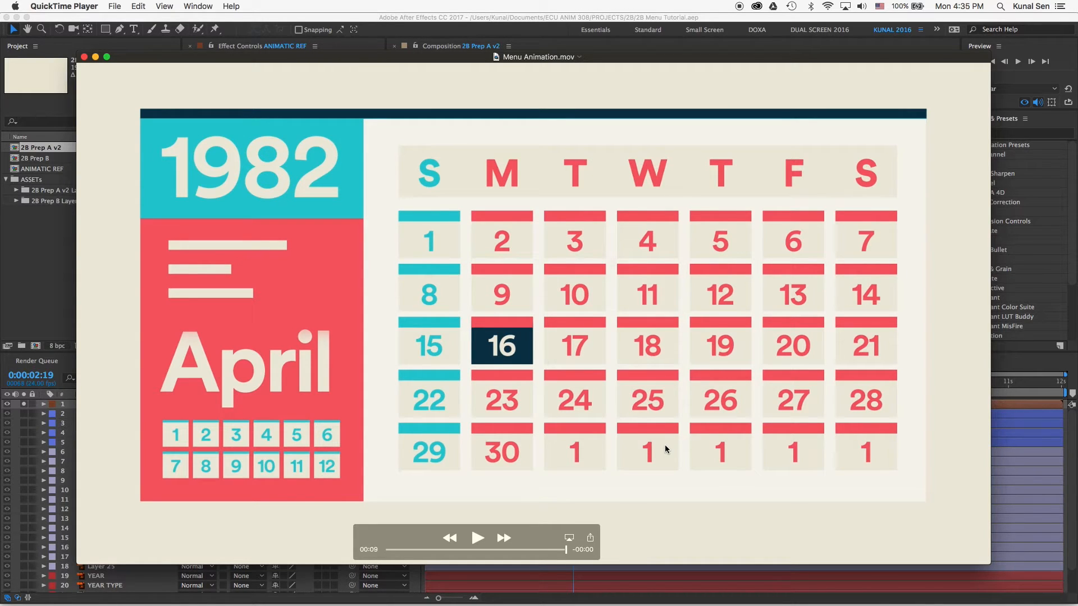
pyautogui.moveTo(559, 553); pyautogui.dragTo(484, 550)
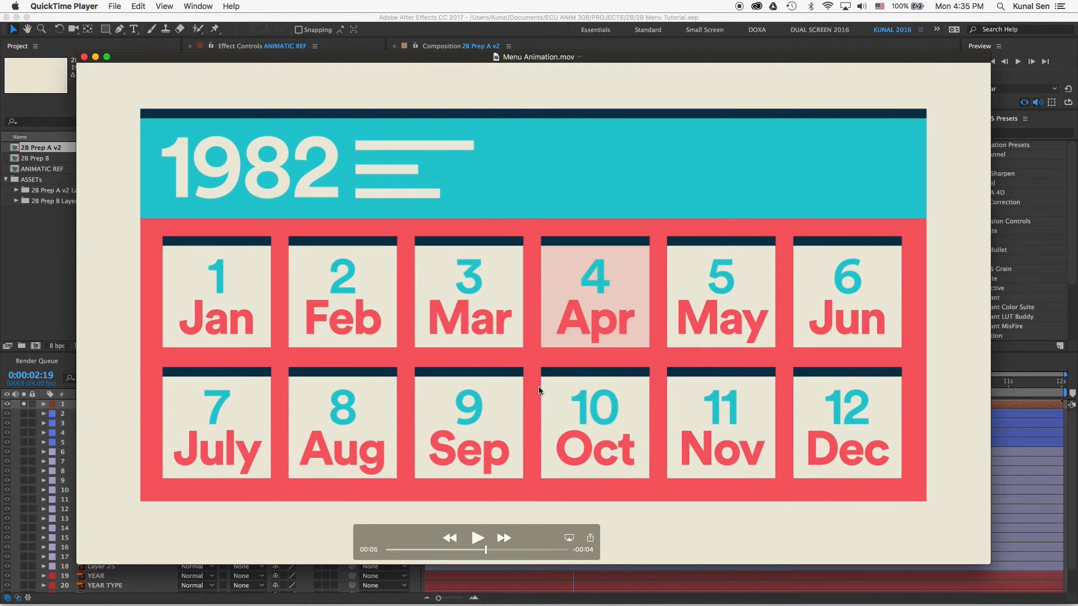
pyautogui.moveTo(489, 550); pyautogui.dragTo(530, 553)
pyautogui.moveTo(538, 555); pyautogui.dragTo(539, 555)
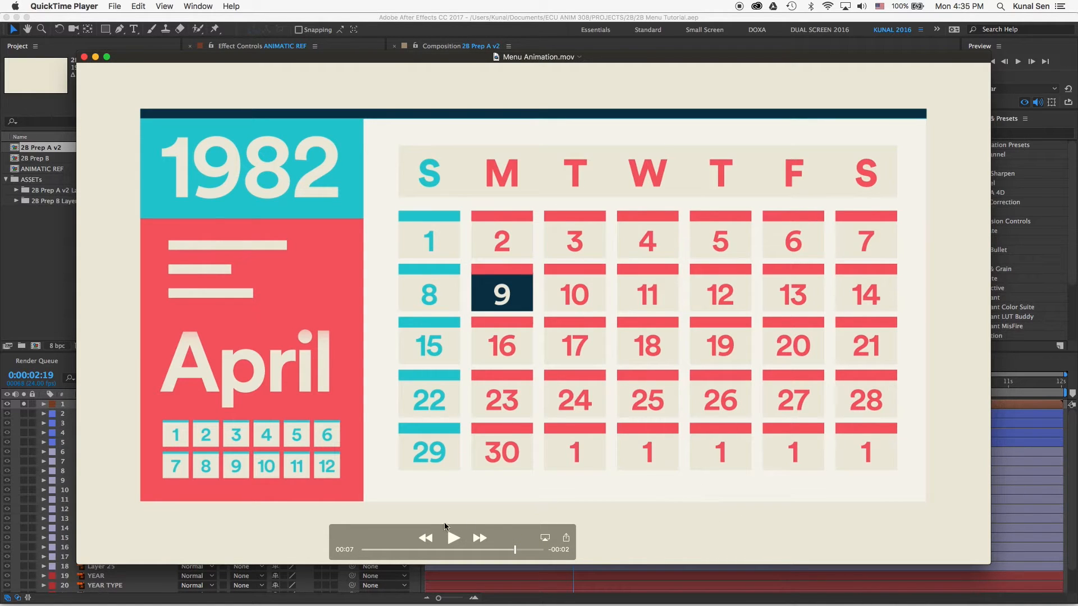
pyautogui.moveTo(485, 552)
pyautogui.mouseDown()
pyautogui.moveTo(387, 548)
pyautogui.moveTo(492, 551)
pyautogui.mouseUp()
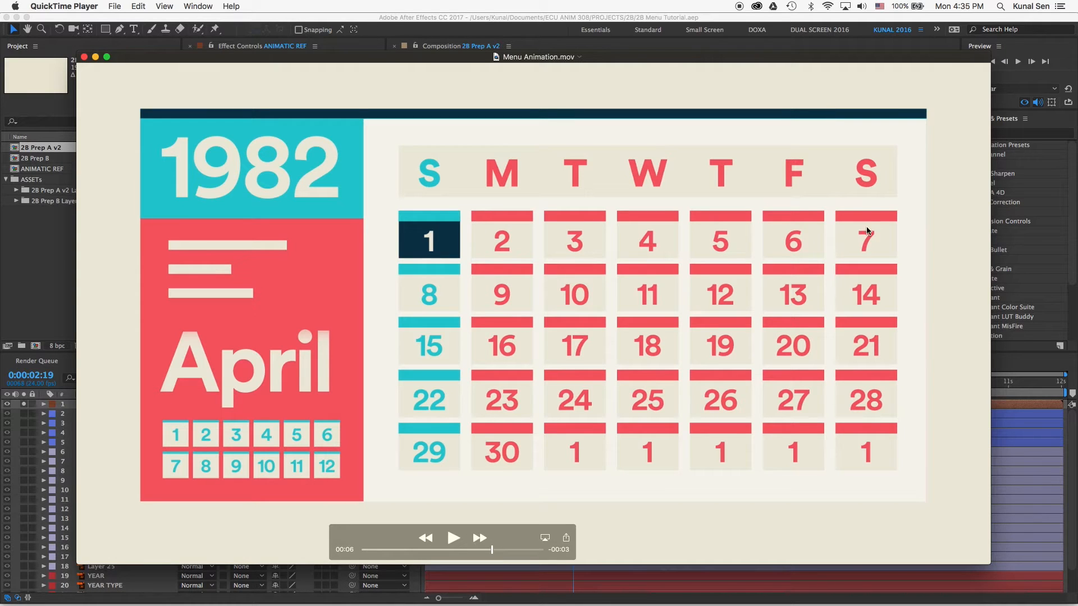
pyautogui.moveTo(494, 548); pyautogui.dragTo(462, 550)
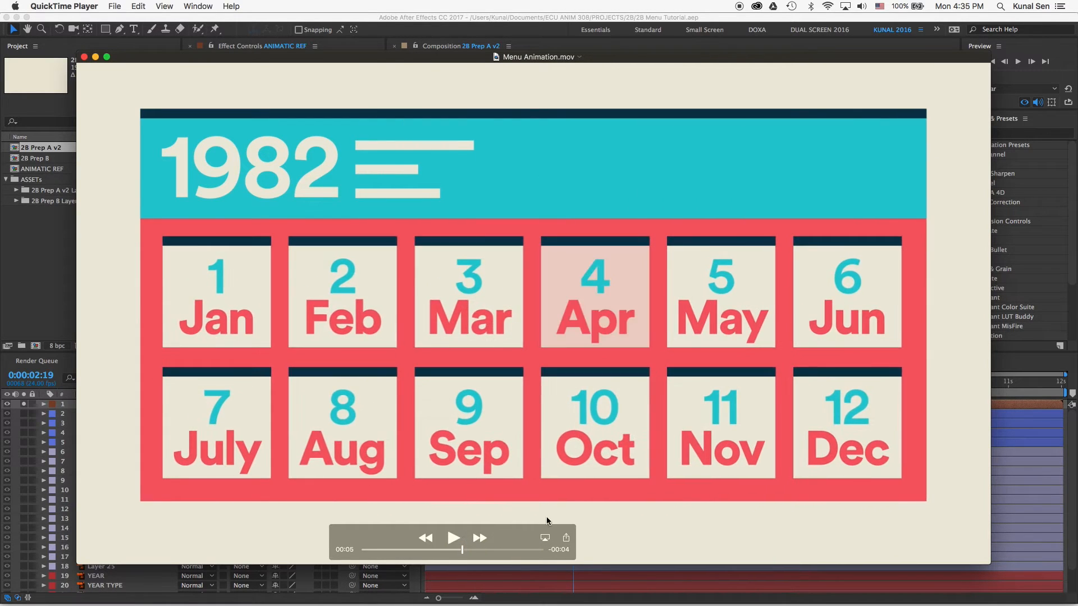
# - Switch to After Effects, review the ANIMATIC REF and 2B Prep B compositions, and return to 2B Prep A v2 at 0:00:03:08
pyautogui.click(73, 302)
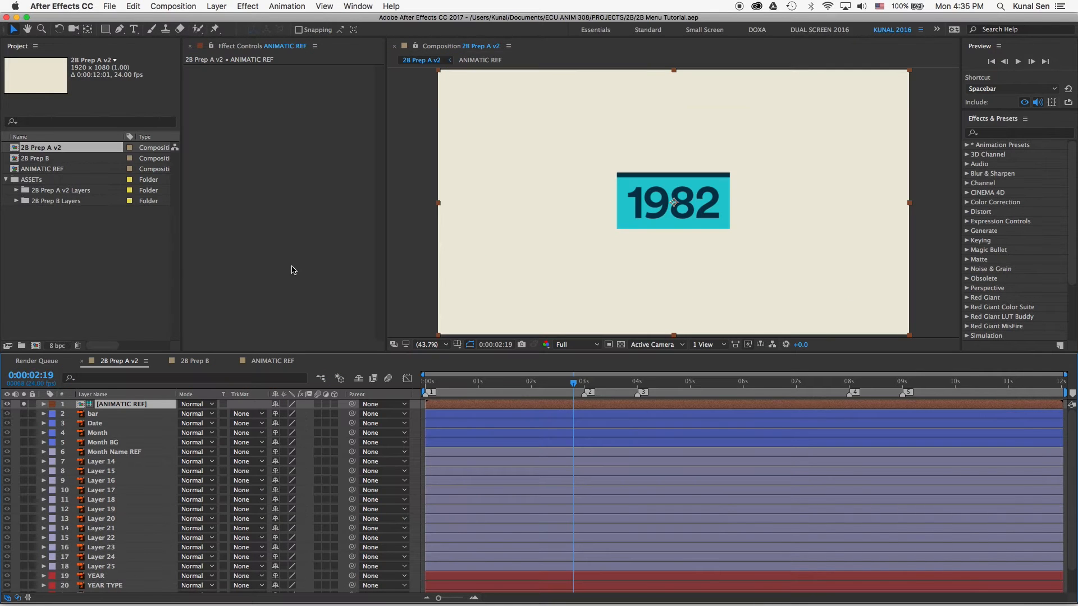
pyautogui.moveTo(576, 385); pyautogui.dragTo(691, 387)
pyautogui.doubleClick(112, 406)
pyautogui.click(191, 363)
pyautogui.click(119, 361)
pyautogui.moveTo(570, 386); pyautogui.dragTo(602, 382)
# - Hide the ANIMATIC REF and Month Name REF layers in the 2B Prep A v2 composition
pyautogui.click(7, 405)
pyautogui.click(112, 452)
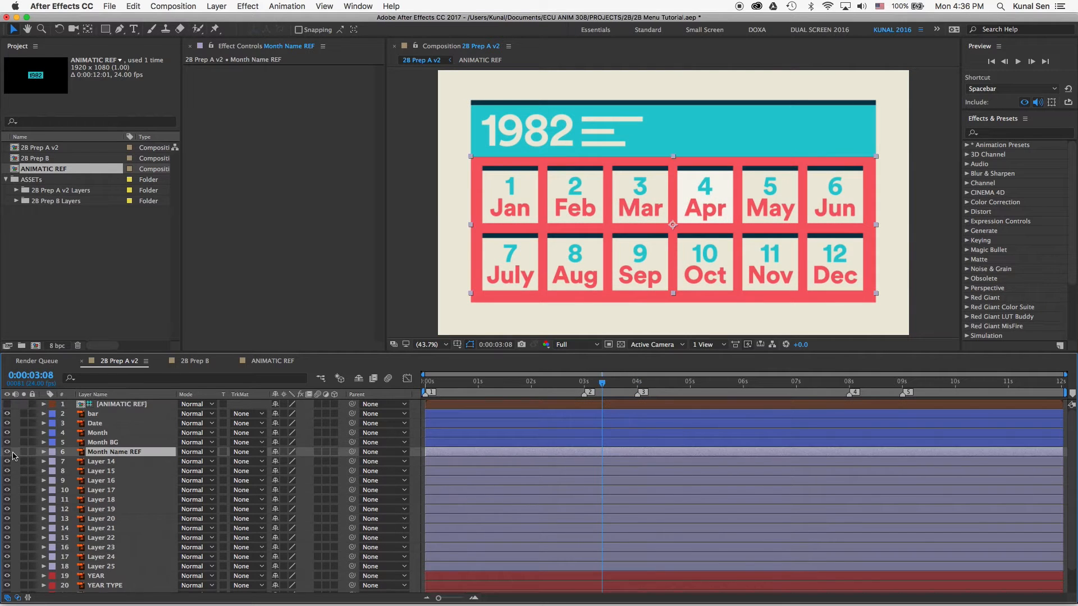
pyautogui.click(7, 452)
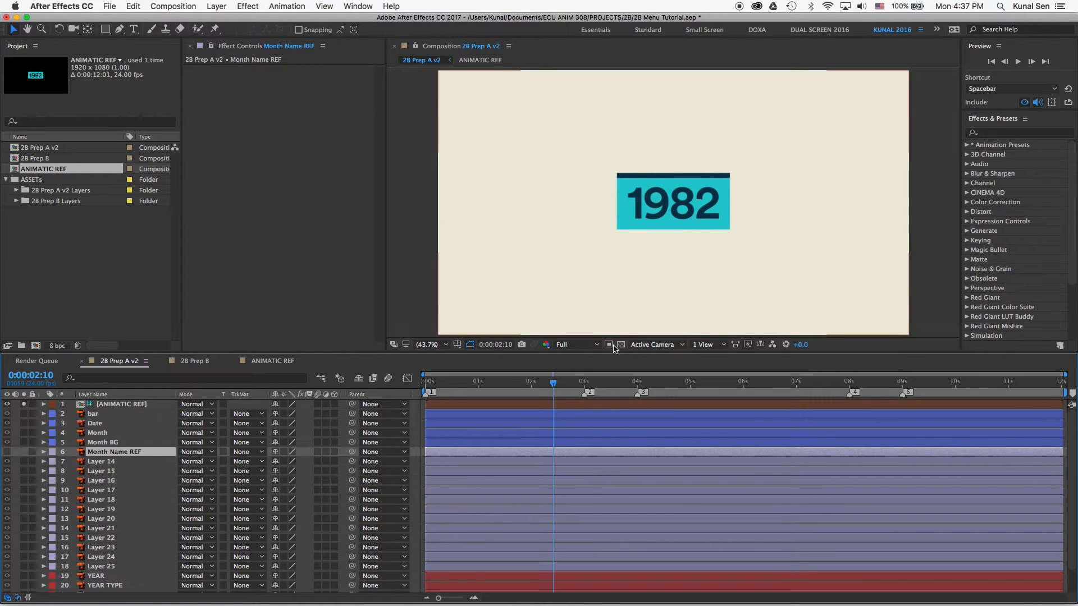
# - Move the 2B Prep A v2 playhead to 0:00:04:11 and hide the ANIMATIC REF layer
pyautogui.moveTo(556, 385); pyautogui.dragTo(662, 384)
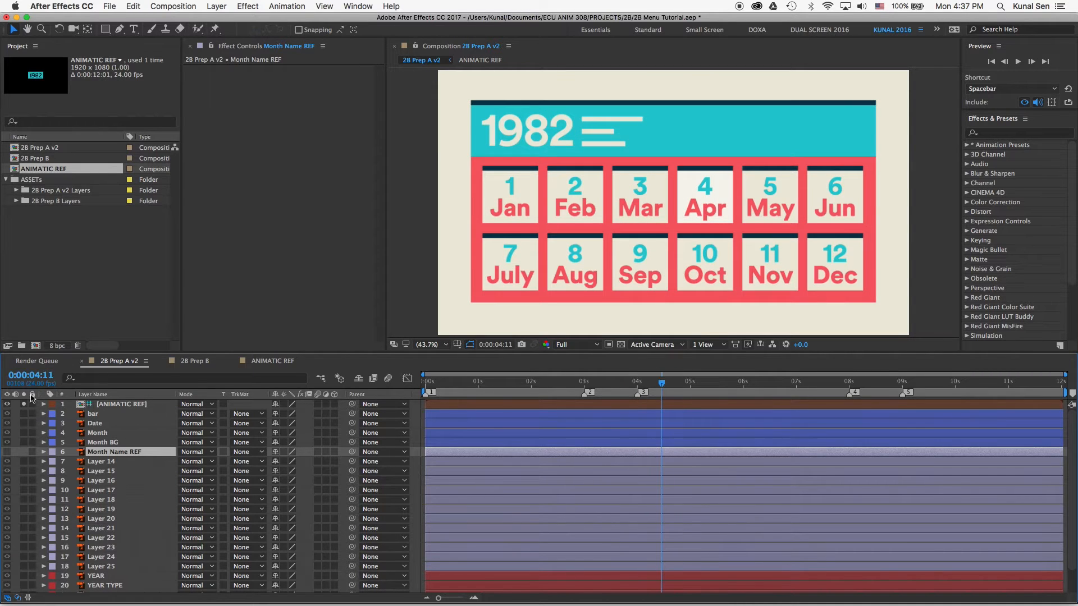
pyautogui.click(98, 462)
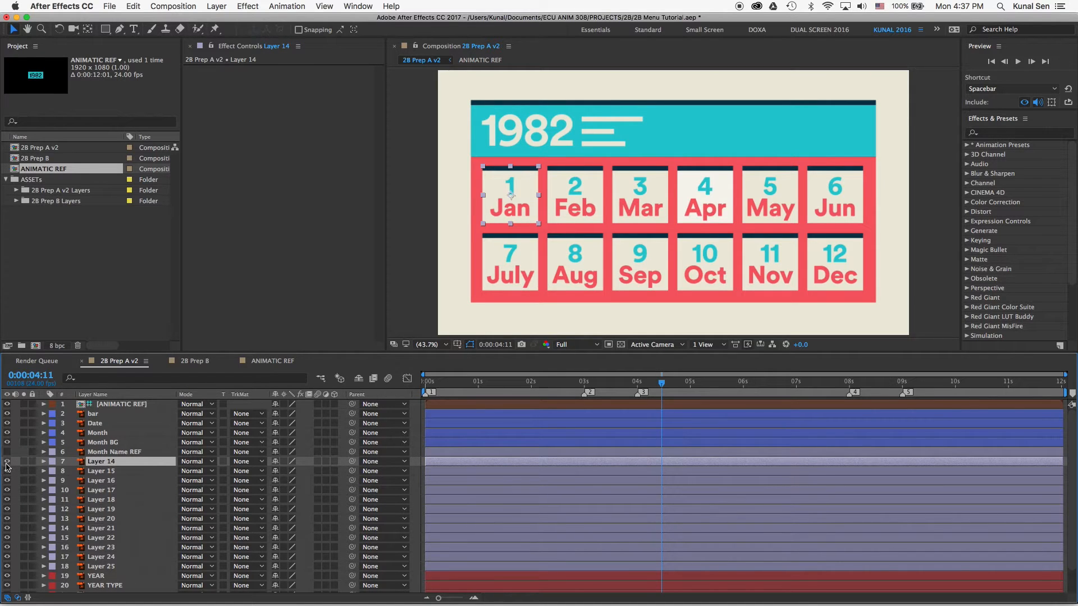
pyautogui.click(113, 453)
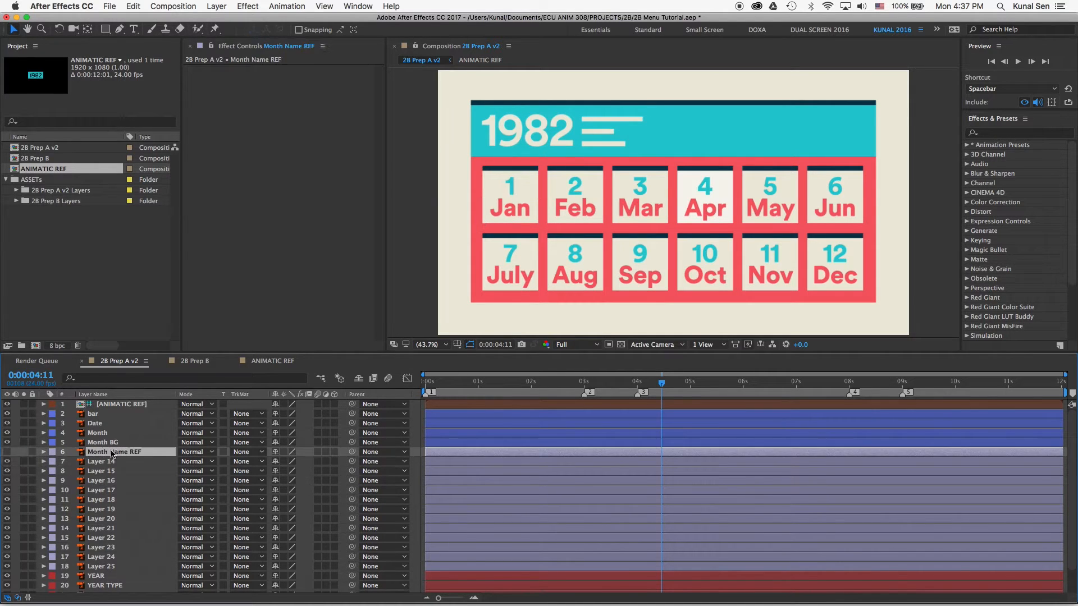
pyautogui.click(7, 405)
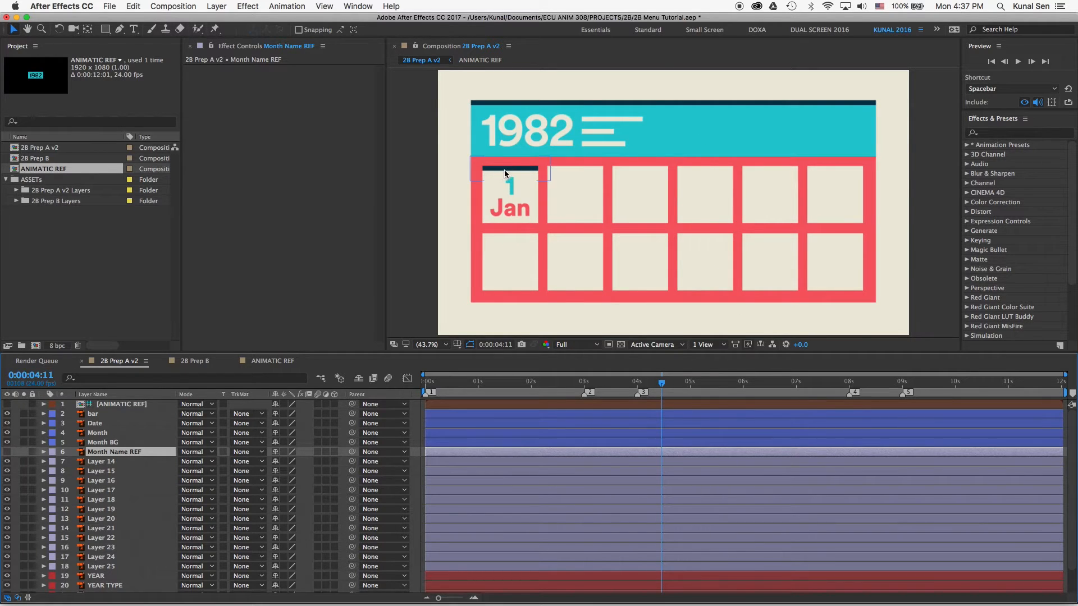
# - Solo the bar, Date, Month and Month BG layers to examine the January tile's parts, and restore the full view
pyautogui.click(59, 416)
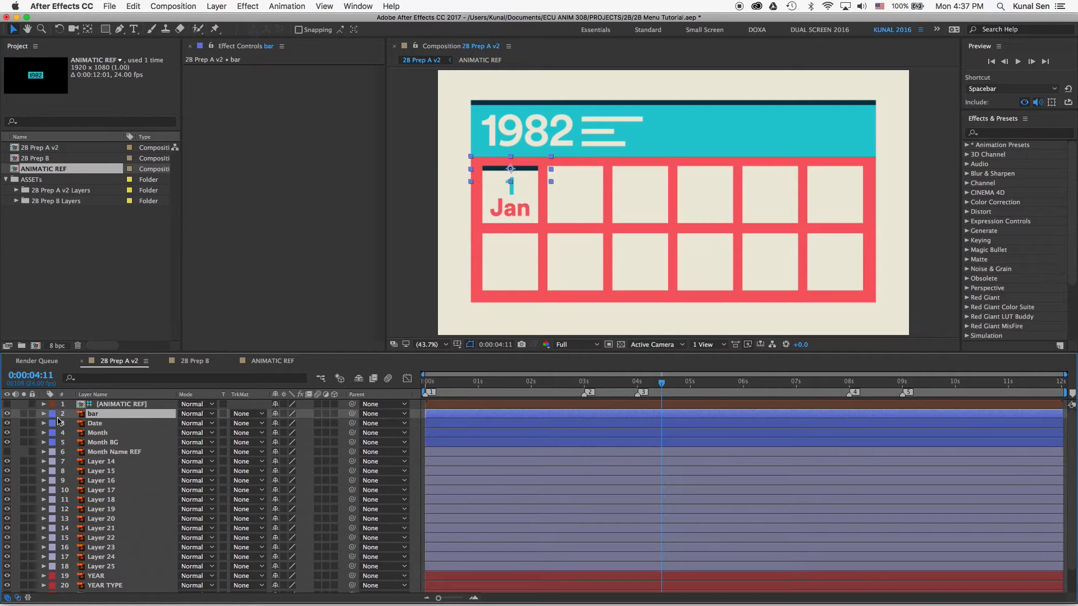
pyautogui.click(24, 414)
pyautogui.click(24, 424)
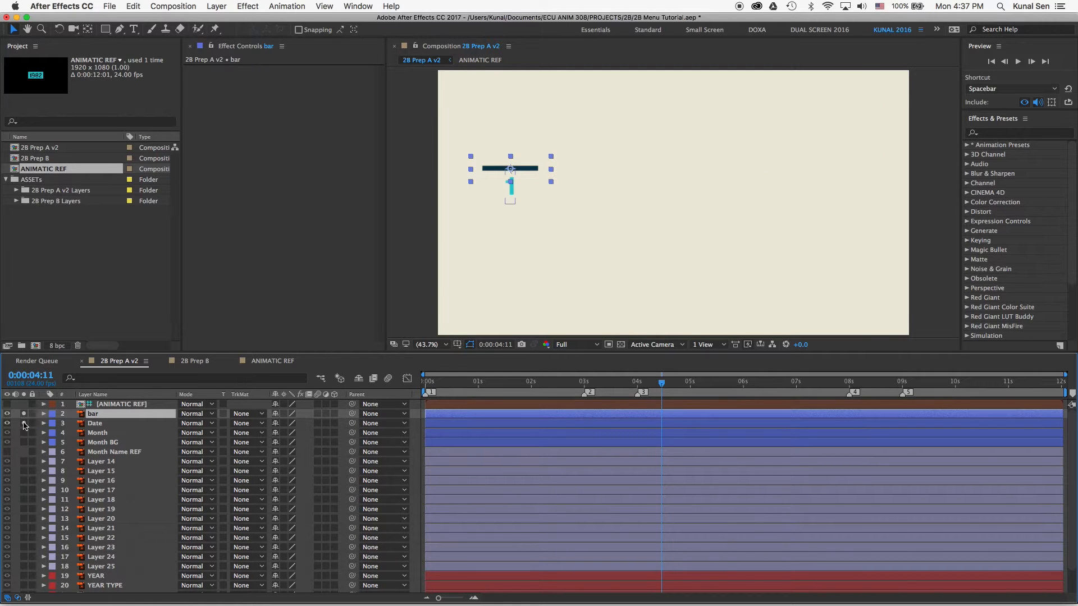
pyautogui.click(24, 434)
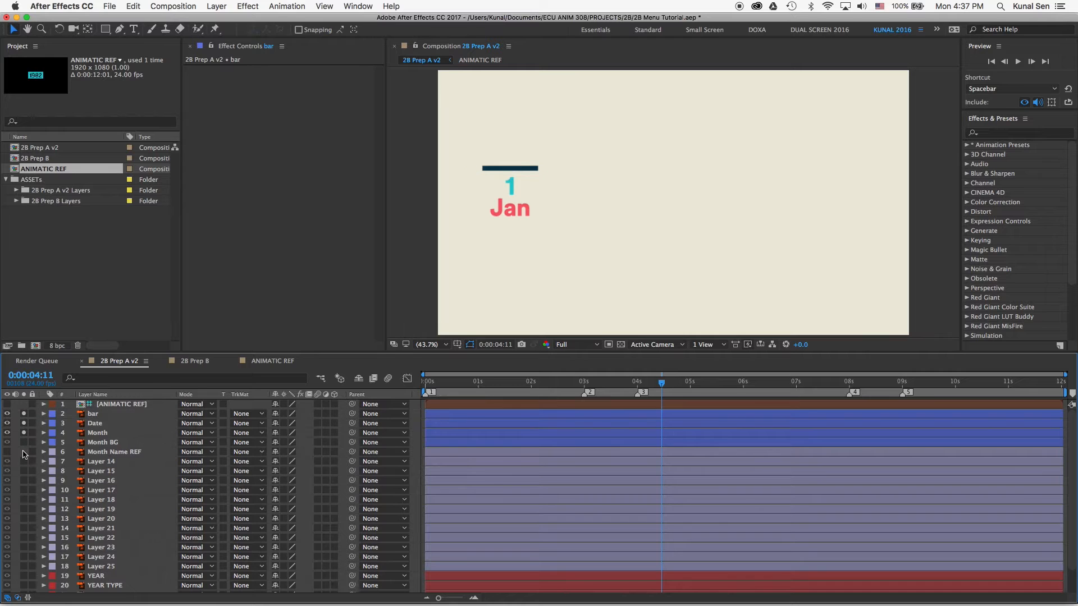
pyautogui.click(25, 442)
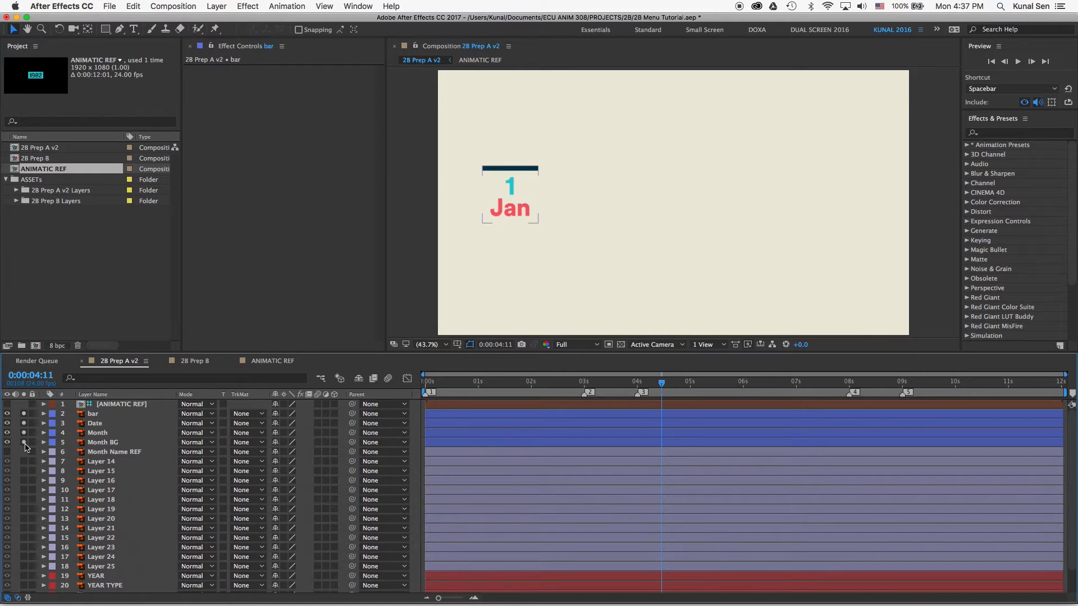
pyautogui.click(103, 443)
pyautogui.click(621, 345)
pyautogui.click(621, 345)
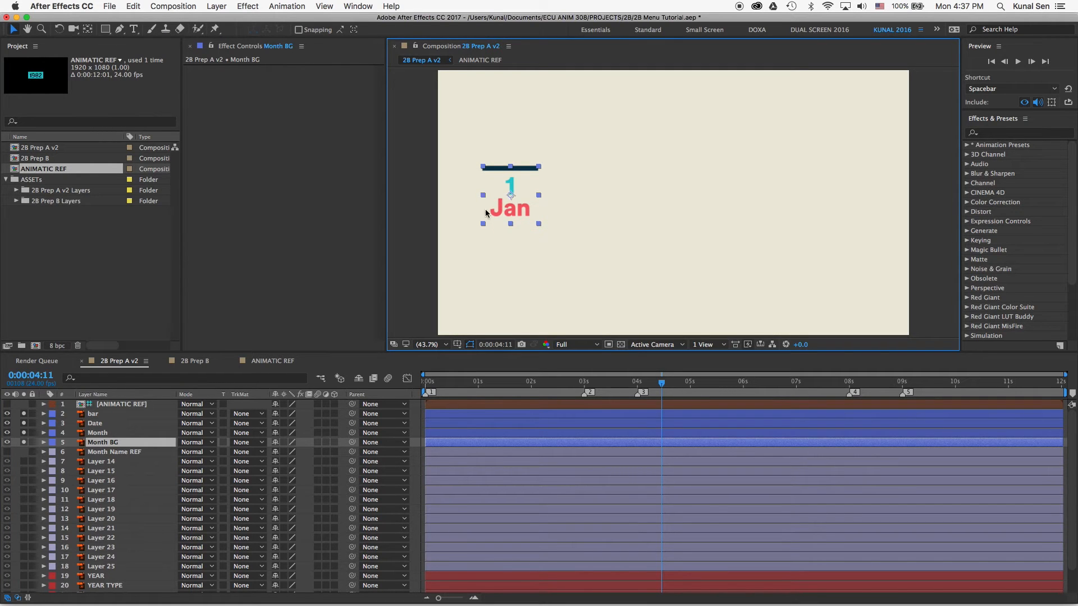
pyautogui.moveTo(23, 414); pyautogui.dragTo(24, 443)
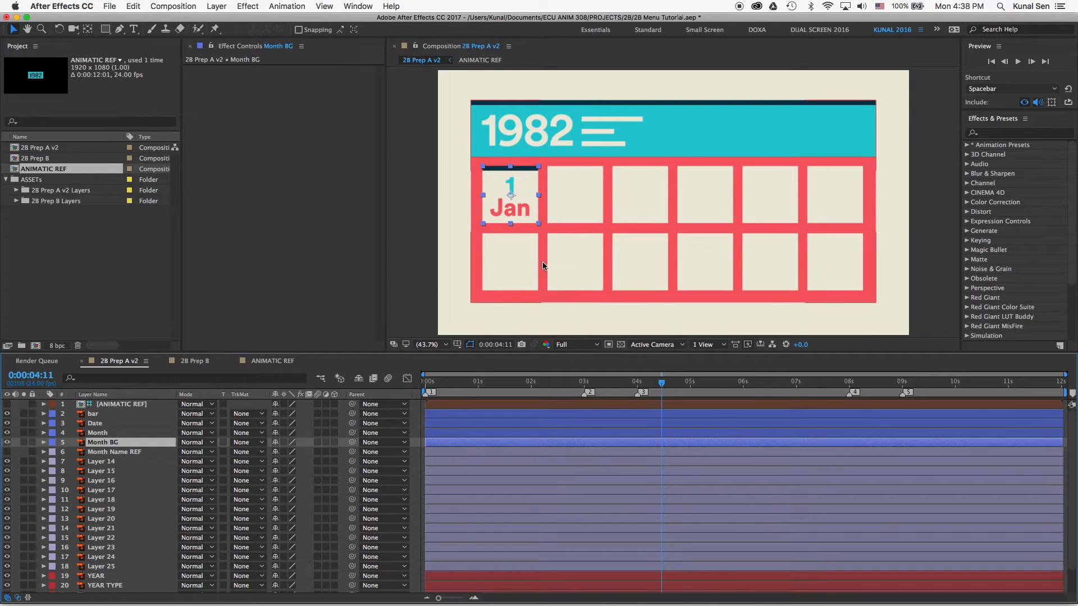
# - Park the playhead at 0:00:03:02, scrub Menu Animation.mov in QuickTime Player between the 1982 opening and April calendar, and return to After Effects
pyautogui.moveTo(657, 382); pyautogui.dragTo(589, 383)
pyautogui.press('super+Tab')
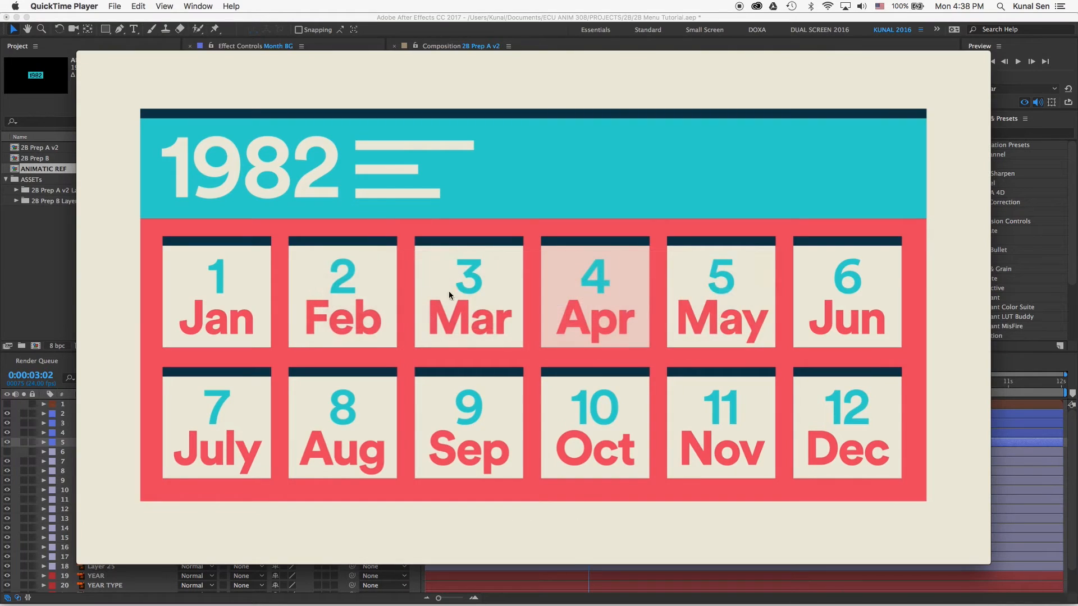
pyautogui.moveTo(449, 511)
pyautogui.moveTo(381, 552); pyautogui.dragTo(402, 554)
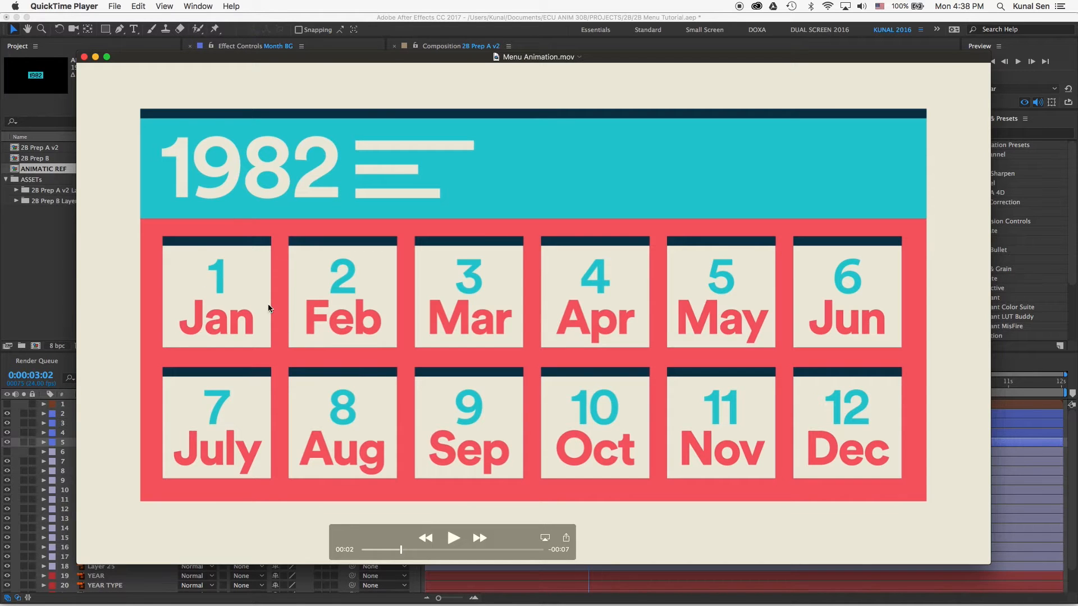
pyautogui.moveTo(402, 552); pyautogui.dragTo(485, 555)
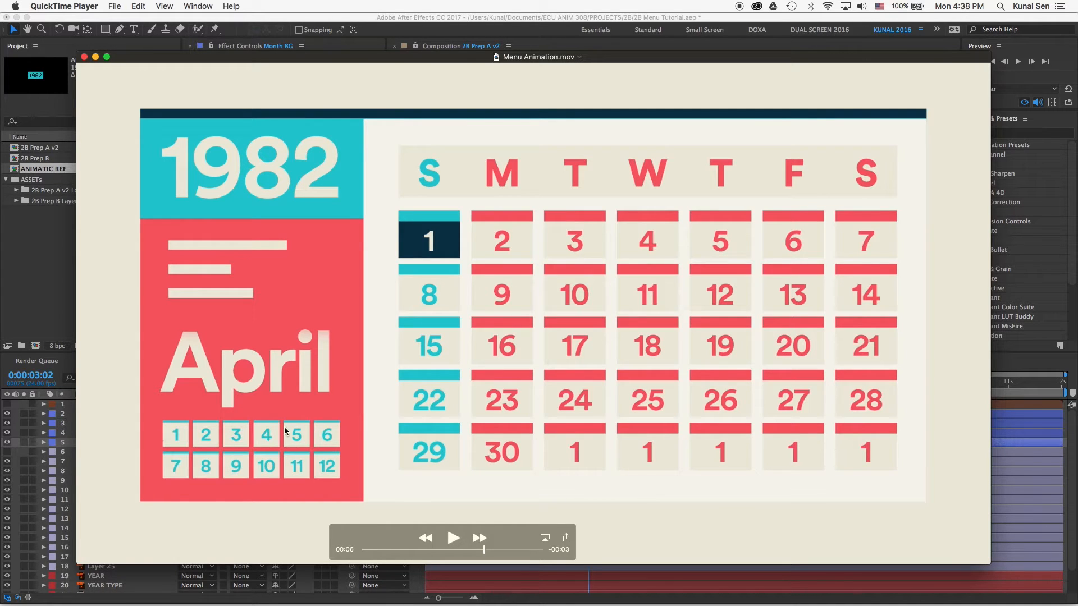
pyautogui.moveTo(483, 549); pyautogui.dragTo(362, 548)
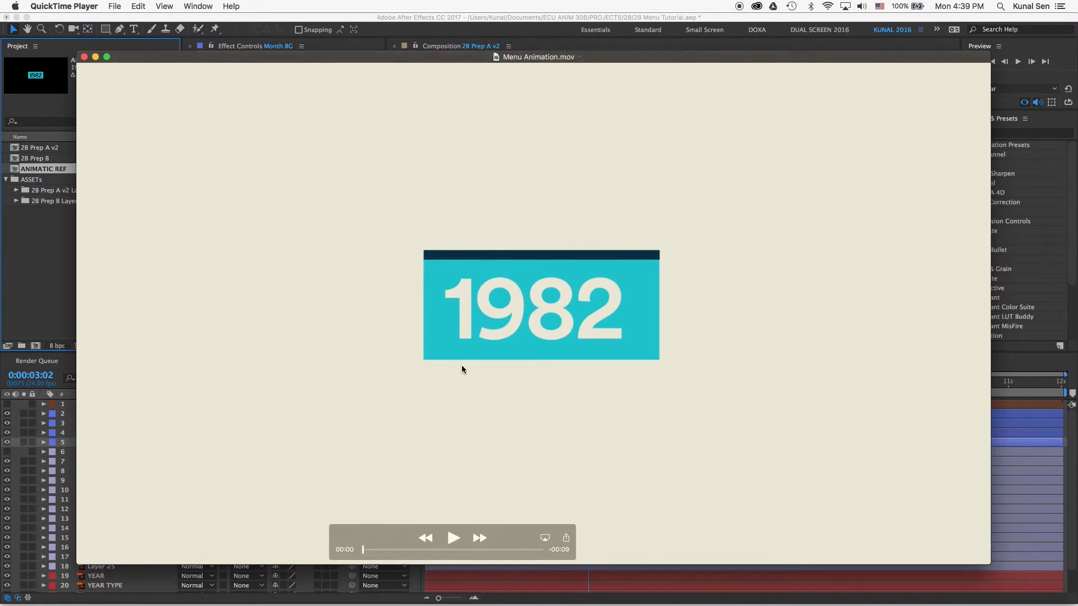
pyautogui.click(1036, 361)
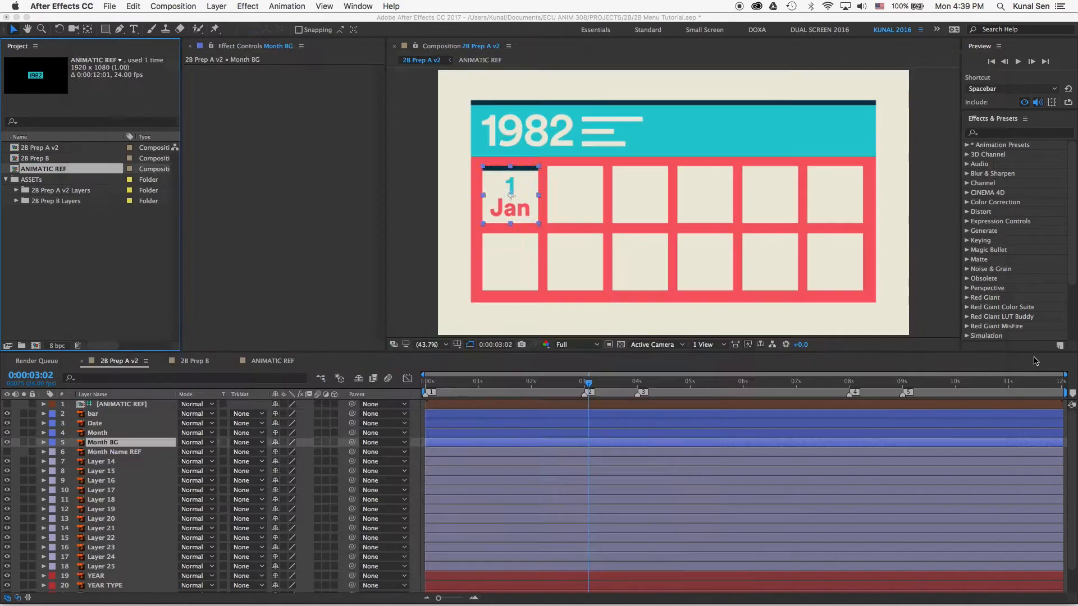
# - Pre-compose the bar, Date, Month and Month BG layers together under the default name, and open the resulting composition at 0:00:00:11
pyautogui.click(81, 443)
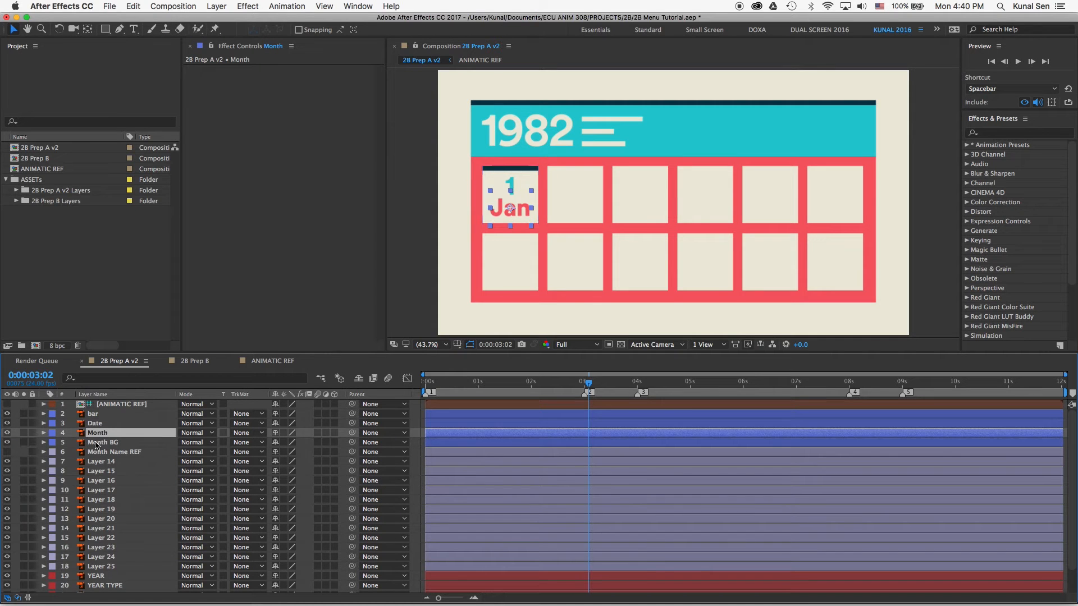
pyautogui.keyDown('shift'); pyautogui.click(86, 416); pyautogui.keyUp('shift')
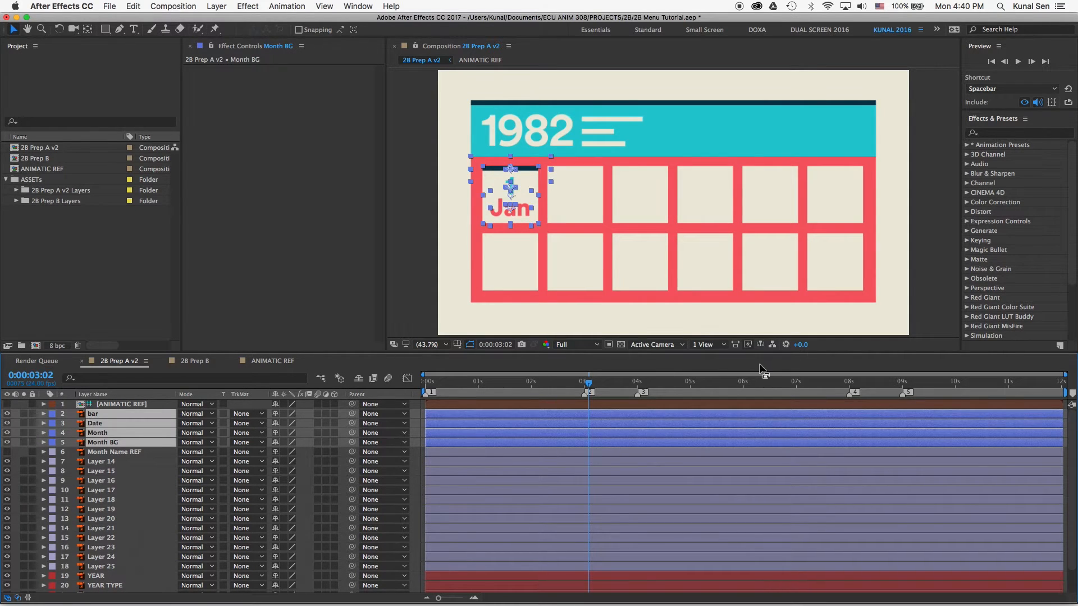
pyautogui.press('super+shift+c')
pyautogui.click(216, 214)
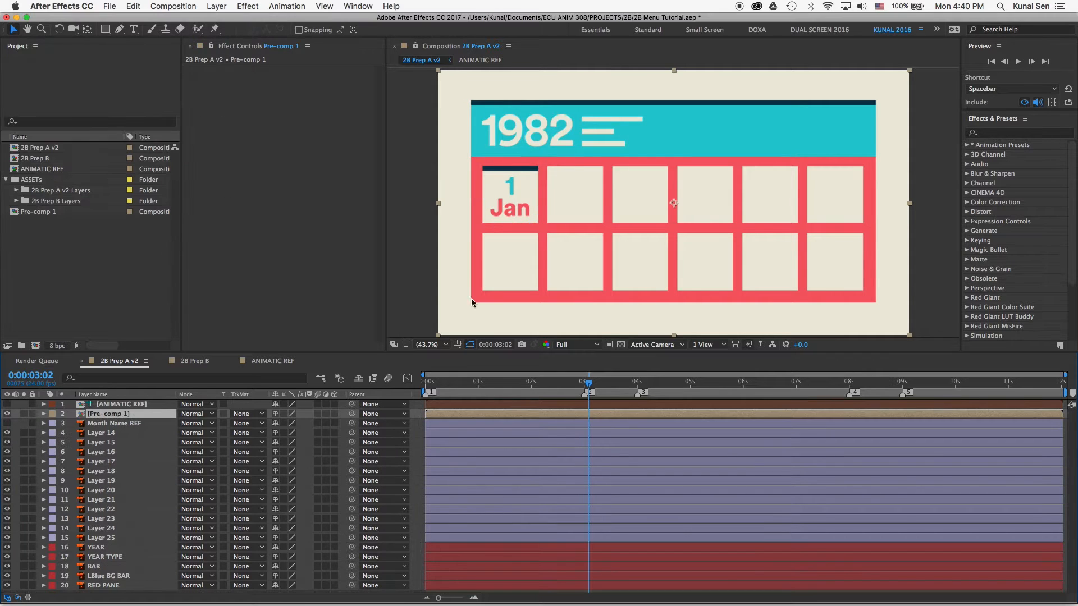
pyautogui.doubleClick(100, 416)
pyautogui.moveTo(450, 382); pyautogui.dragTo(449, 383)
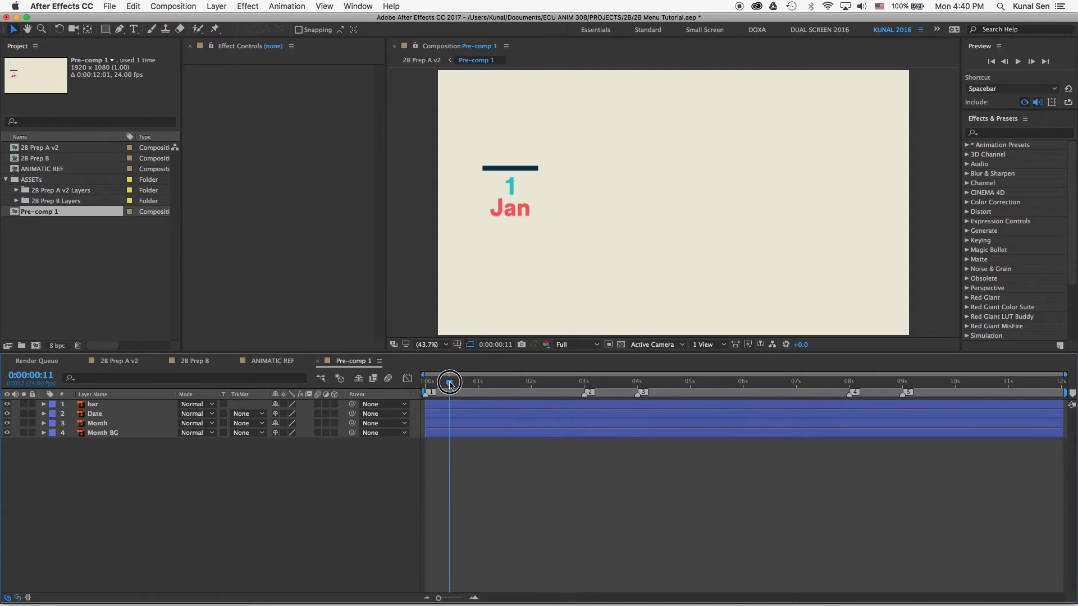
# - Place the 2B Prep A v2 timeline beside the new pre-comp's, and briefly solo the pre-comp layer to check its full-frame bounds
pyautogui.click(270, 364)
pyautogui.moveTo(121, 361); pyautogui.dragTo(272, 364)
pyautogui.click(24, 414)
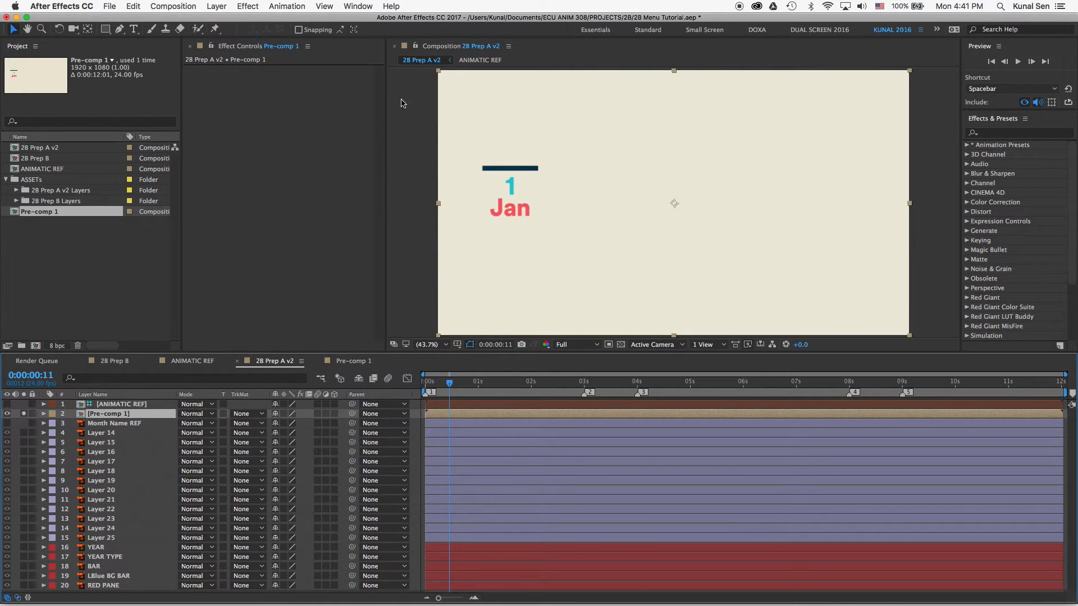
pyautogui.click(24, 415)
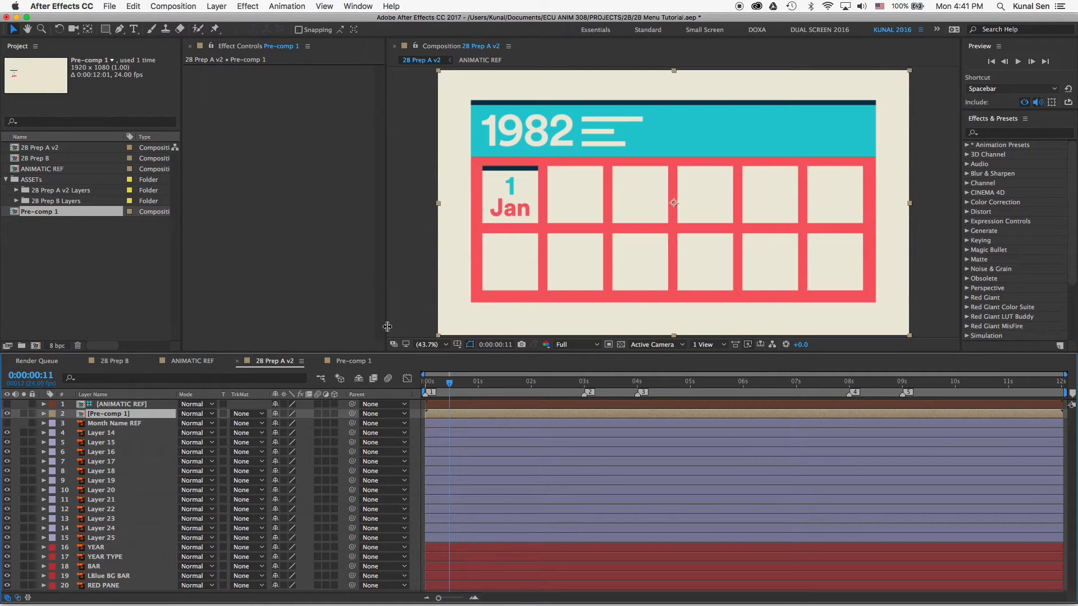
# - Try to replace Layer 15, the last tile in the month grid, with the full-frame January pre-comp
pyautogui.keyDown('shift'); pyautogui.click(111, 434); pyautogui.keyUp('shift')
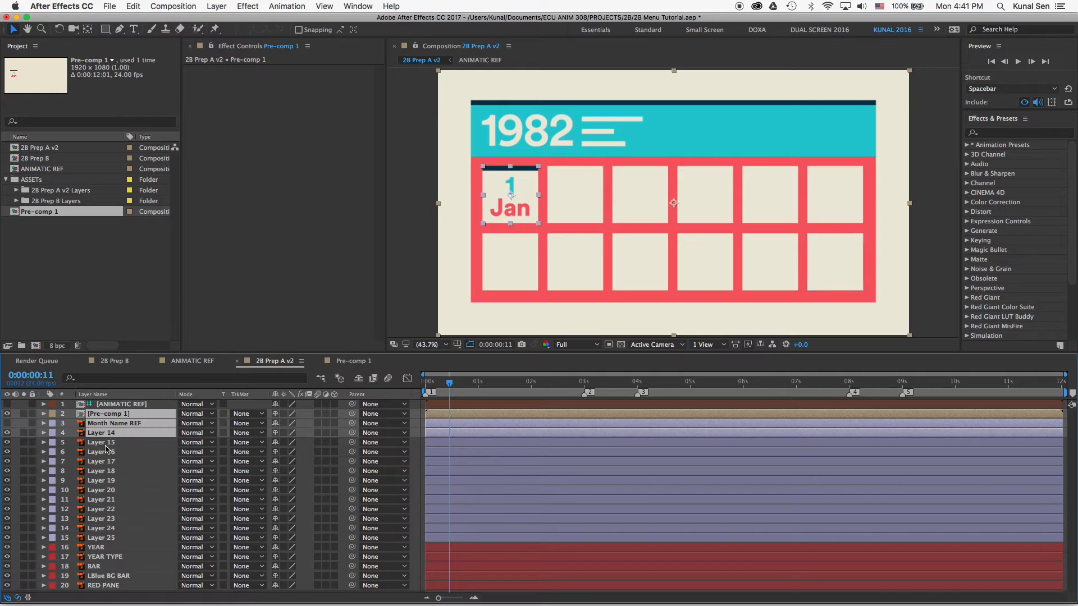
pyautogui.keyDown('shift'); pyautogui.click(107, 445); pyautogui.keyUp('shift')
pyautogui.click(107, 462)
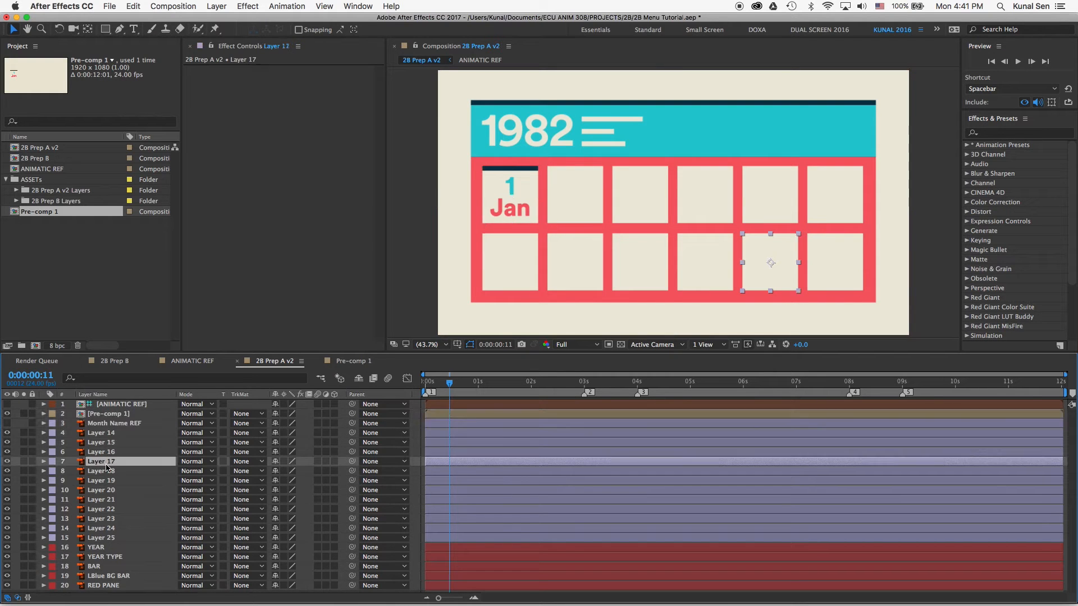
pyautogui.click(112, 433)
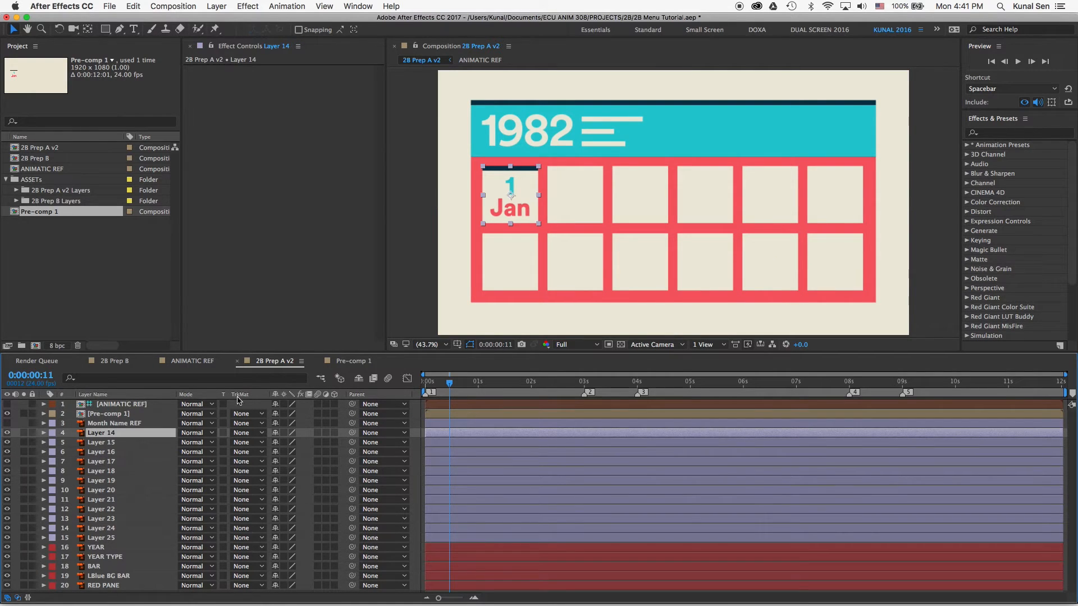
pyautogui.click(108, 444)
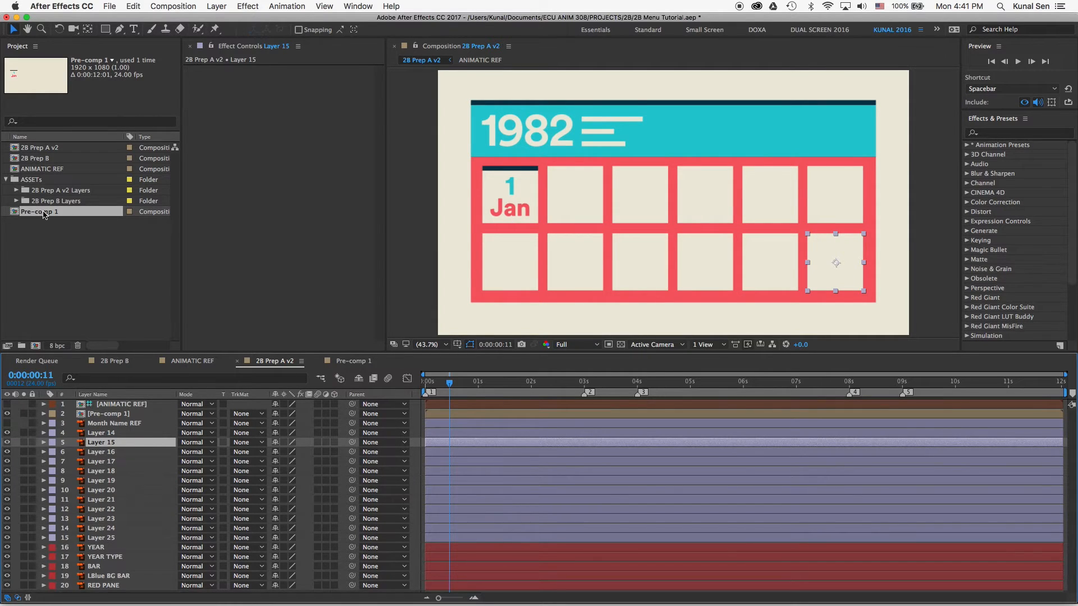
pyautogui.moveTo(49, 216); pyautogui.dragTo(115, 443)
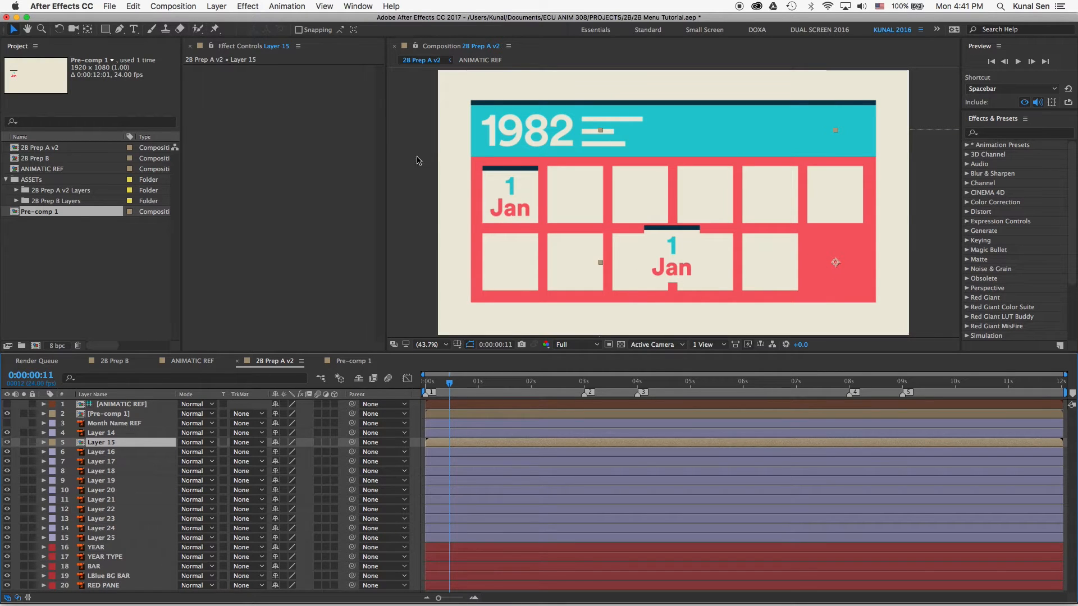
# - Undo the Layer 15 replacement and the pre-composing of the four January layers, and clear the layer selection
pyautogui.press('super+z')
pyautogui.press('super+z')
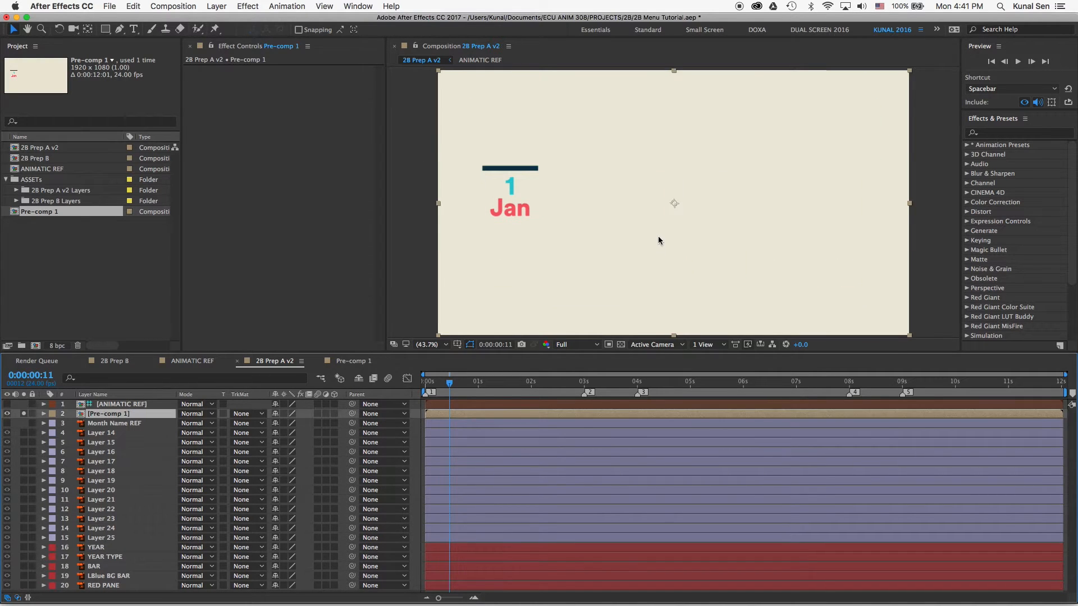
pyautogui.press('super+z')
pyautogui.press('super+z')
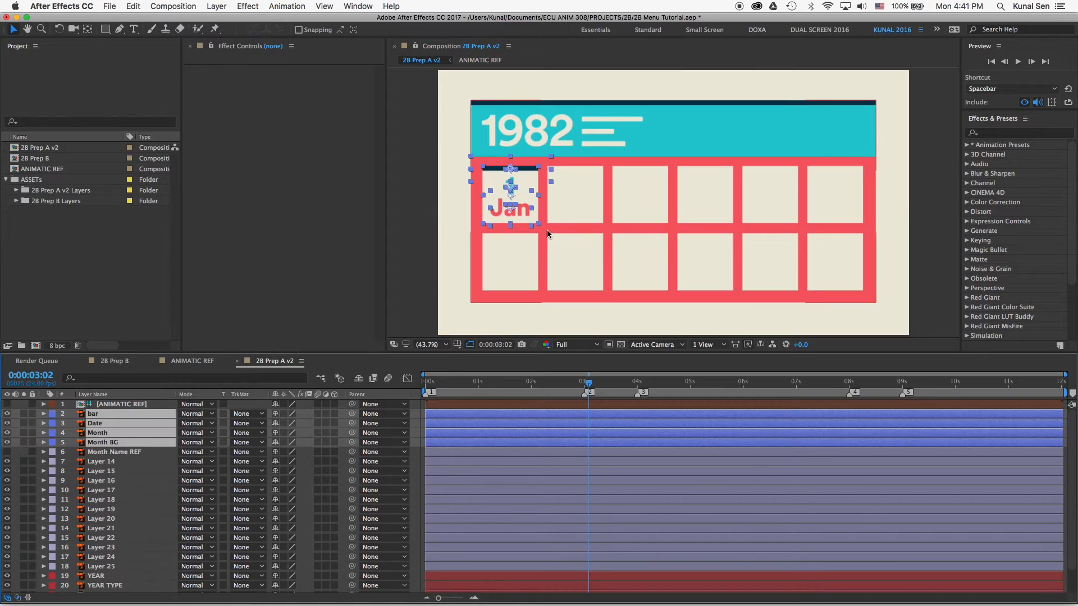
pyautogui.click(25, 454)
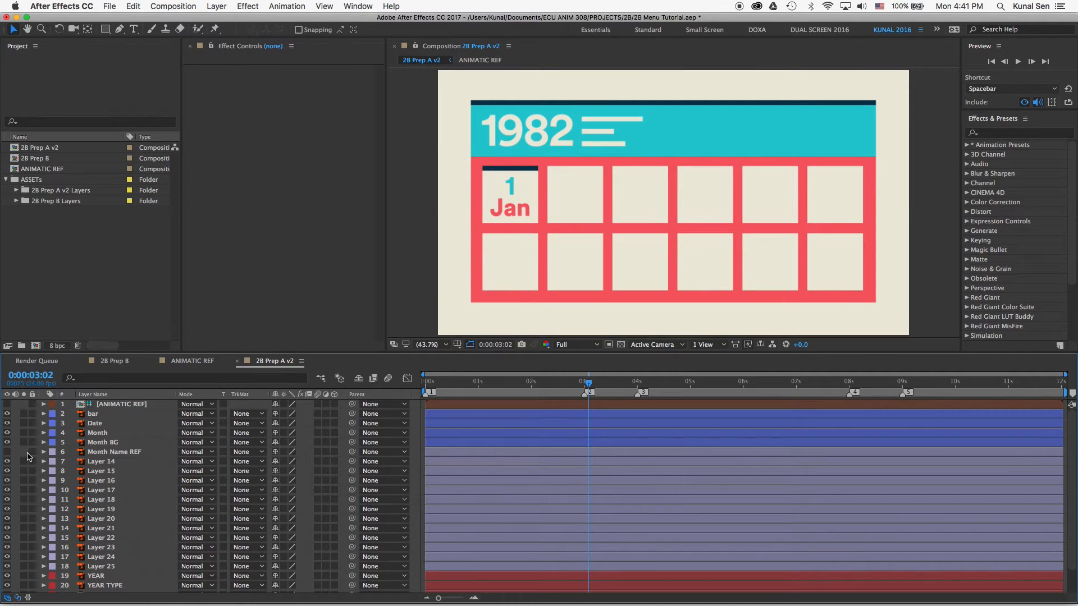
# - Solo the Month BG layer and view it against the transparency grid, and switch both views off
pyautogui.click(101, 443)
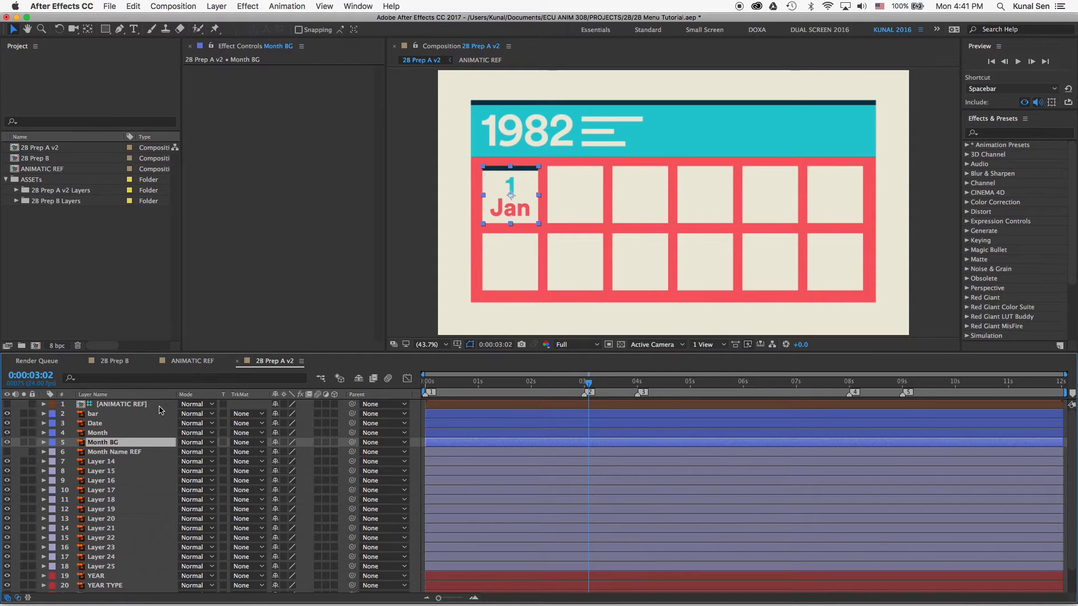
pyautogui.click(24, 442)
pyautogui.click(621, 345)
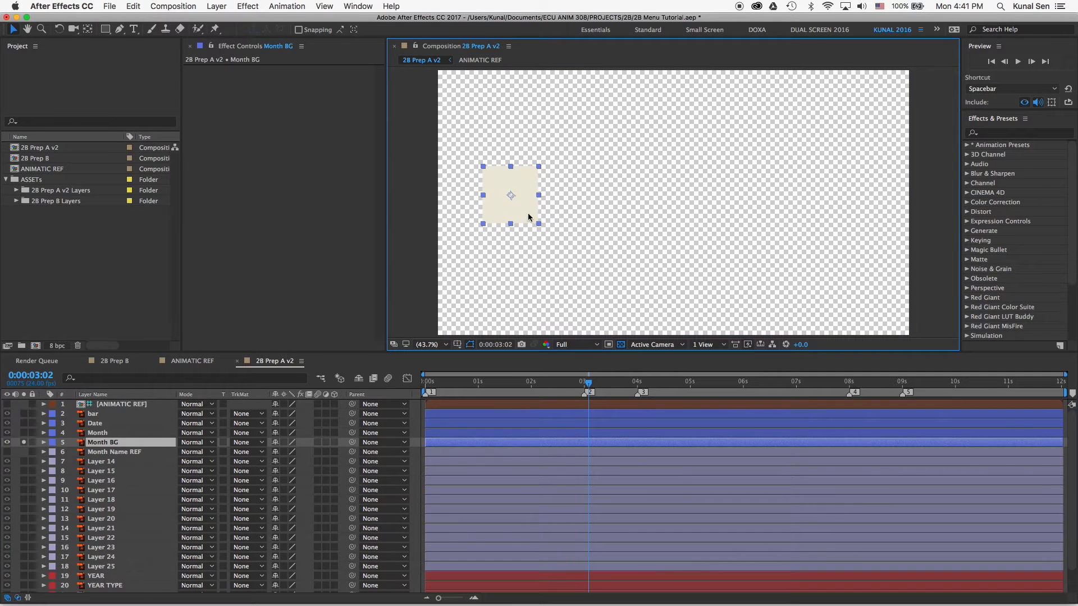
pyautogui.click(621, 345)
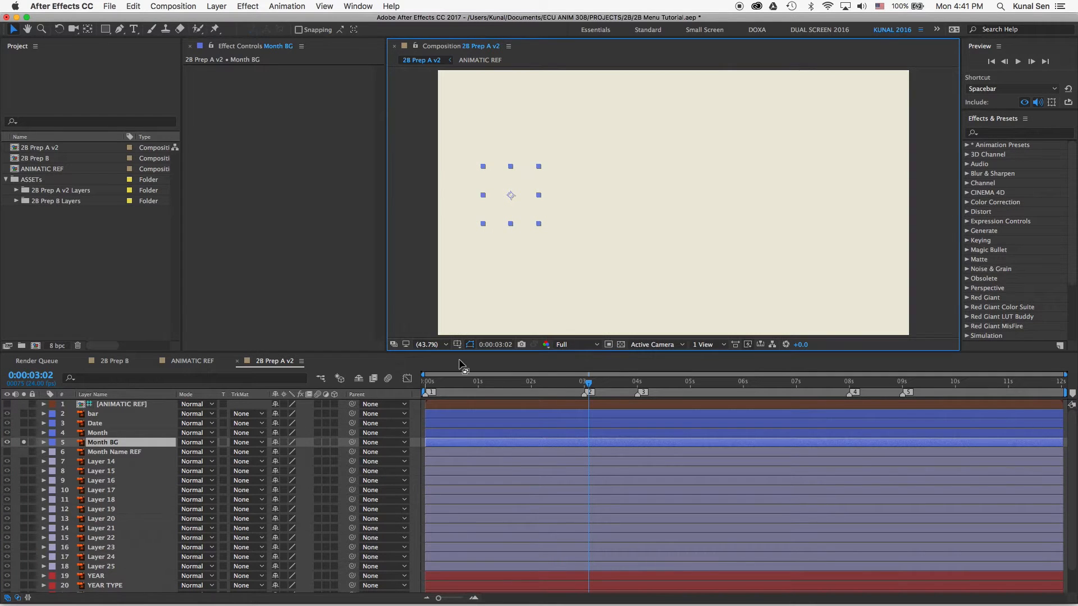
pyautogui.click(24, 443)
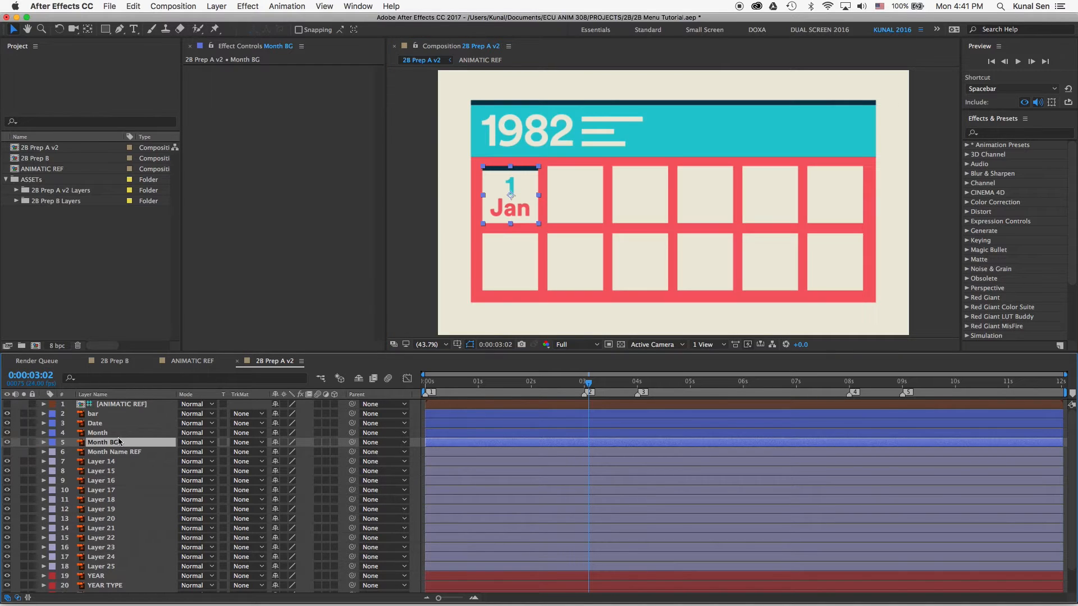
# - Pre-compose the Month BG layer as MONTH 01, leaving all attributes in 2B Prep A v2
pyautogui.press('super+shift+c')
pyautogui.write('MONTH 01')
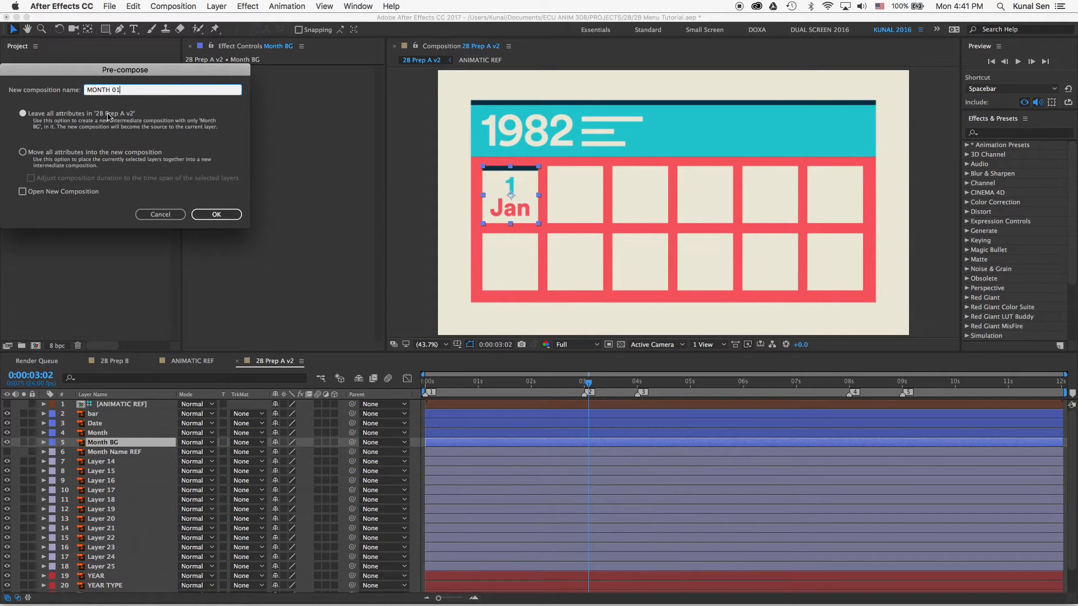
pyautogui.click(217, 213)
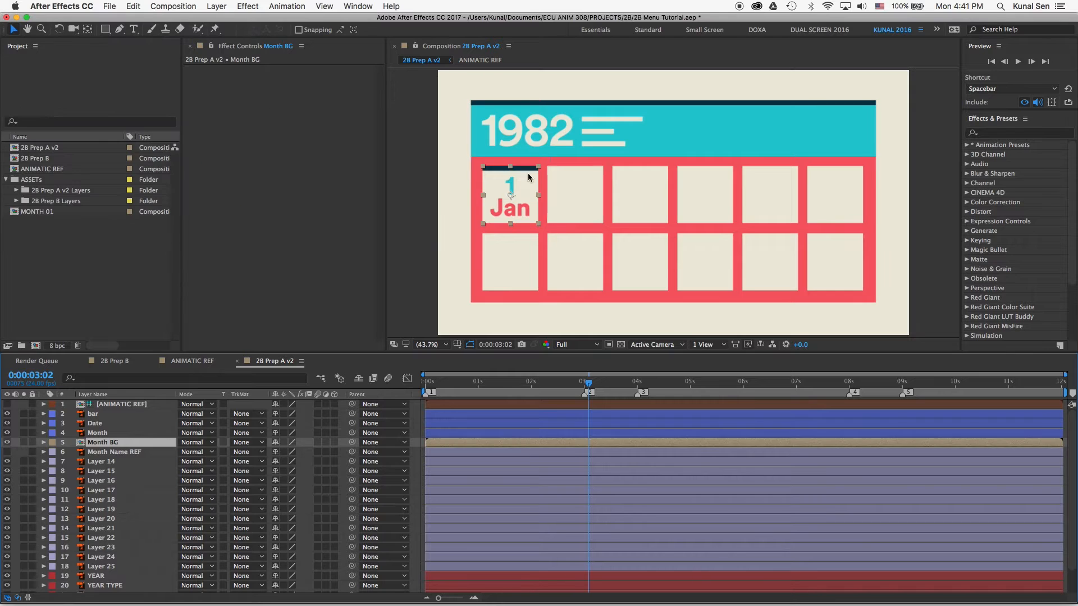
# - Cut the bar, Date and Month layers from 2B Prep A v2 and paste them into the MONTH 01 composition
pyautogui.click(94, 414)
pyautogui.keyDown('shift'); pyautogui.click(101, 434); pyautogui.keyUp('shift')
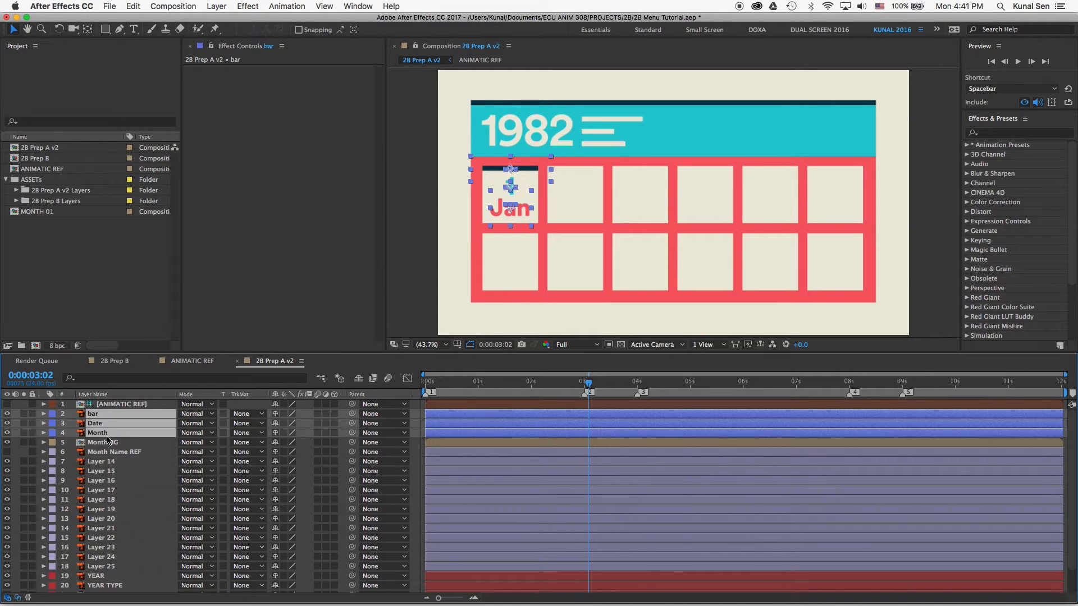
pyautogui.press('Delete')
pyautogui.doubleClick(87, 416)
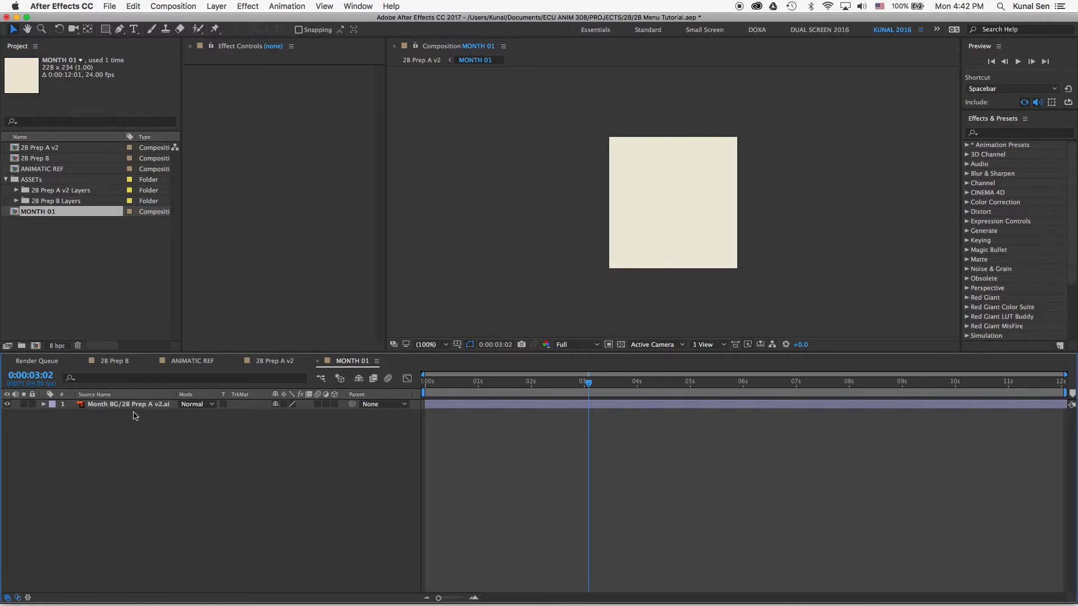
# - Position the pasted bar, Date and Month layers together over the tile background in MONTH 01, nudging them until the bar lines up with the tile
pyautogui.moveTo(710, 282); pyautogui.dragTo(638, 204)
pyautogui.moveTo(704, 286); pyautogui.dragTo(589, 172)
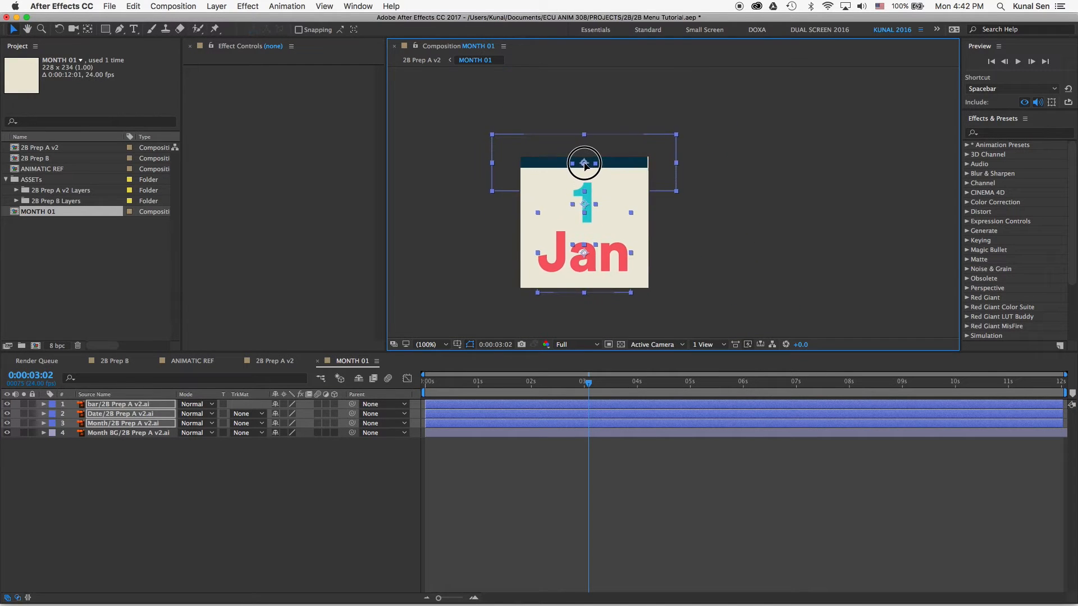
pyautogui.press('Left')
pyautogui.press('Up')
pyautogui.press('Down')
pyautogui.press('Up')
pyautogui.press('Left')
pyautogui.press('Right')
pyautogui.press('Right')
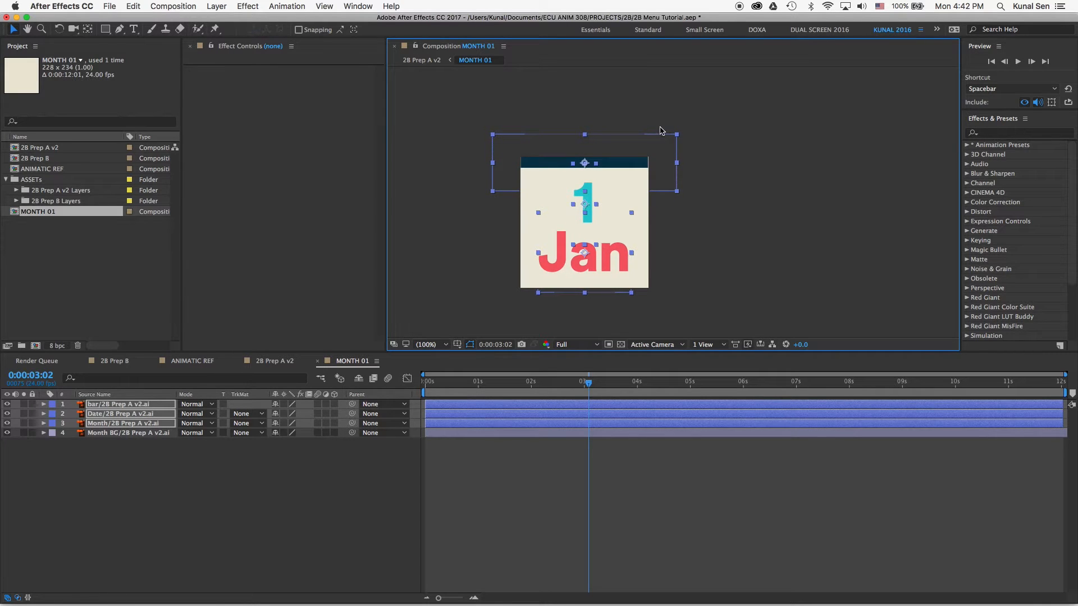
pyautogui.press('Left')
pyautogui.click(90, 465)
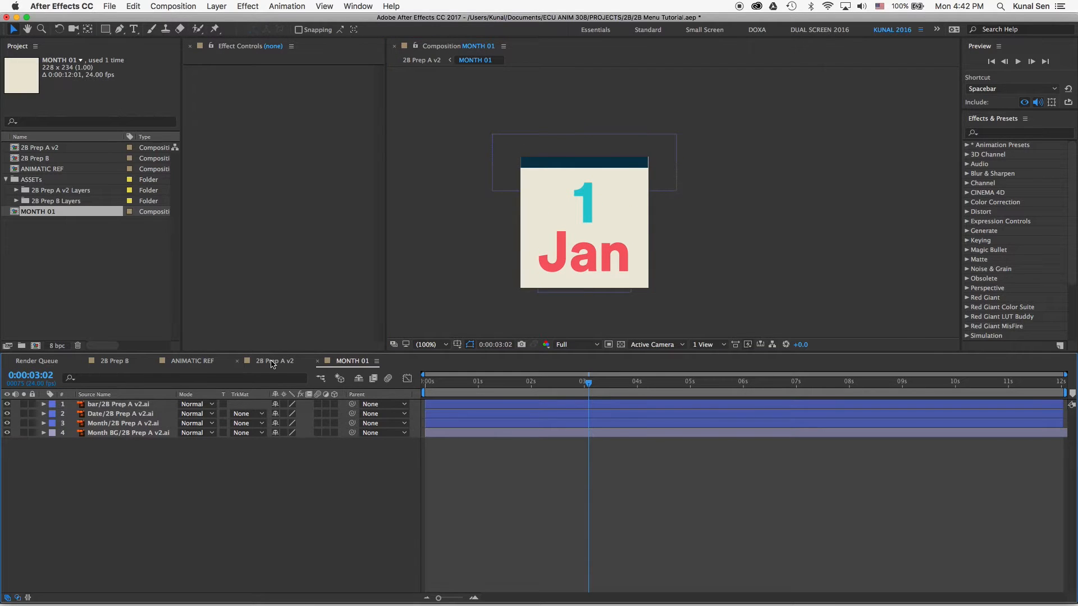
# - Give the Month BG pre-comp layer in 2B Prep A v2 an Orange label
pyautogui.click(243, 362)
pyautogui.click(51, 414)
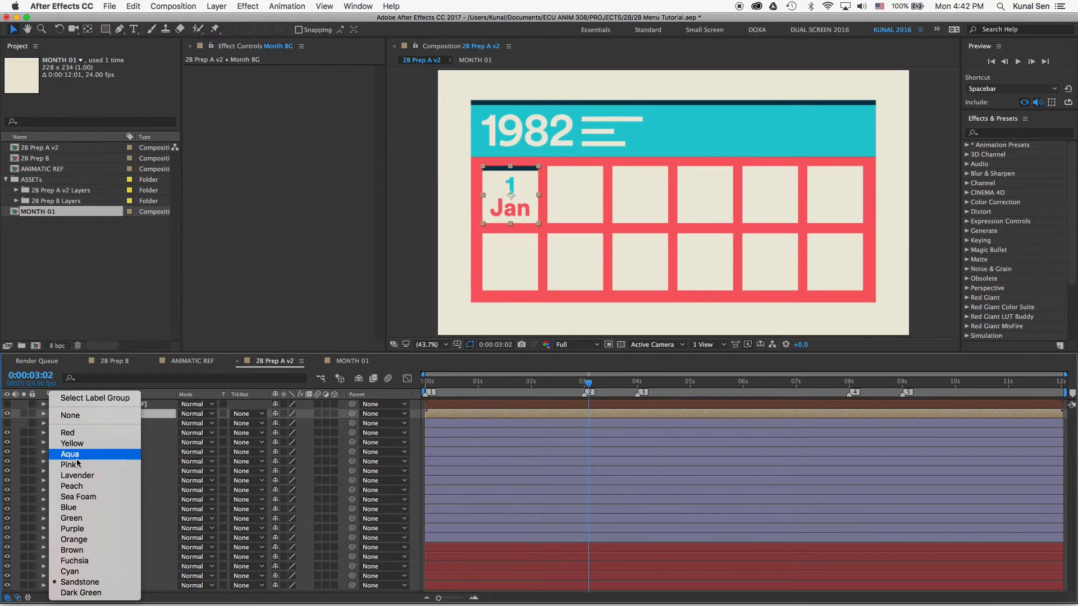
pyautogui.click(74, 540)
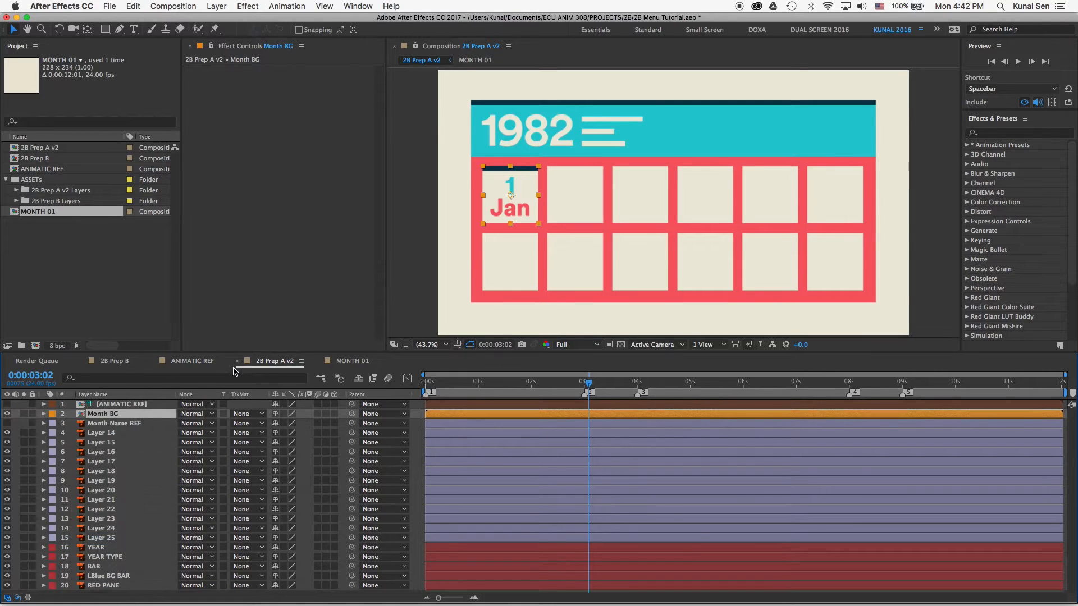
# - Give all four layers inside MONTH 01 an Orange label and clear the selection
pyautogui.click(340, 362)
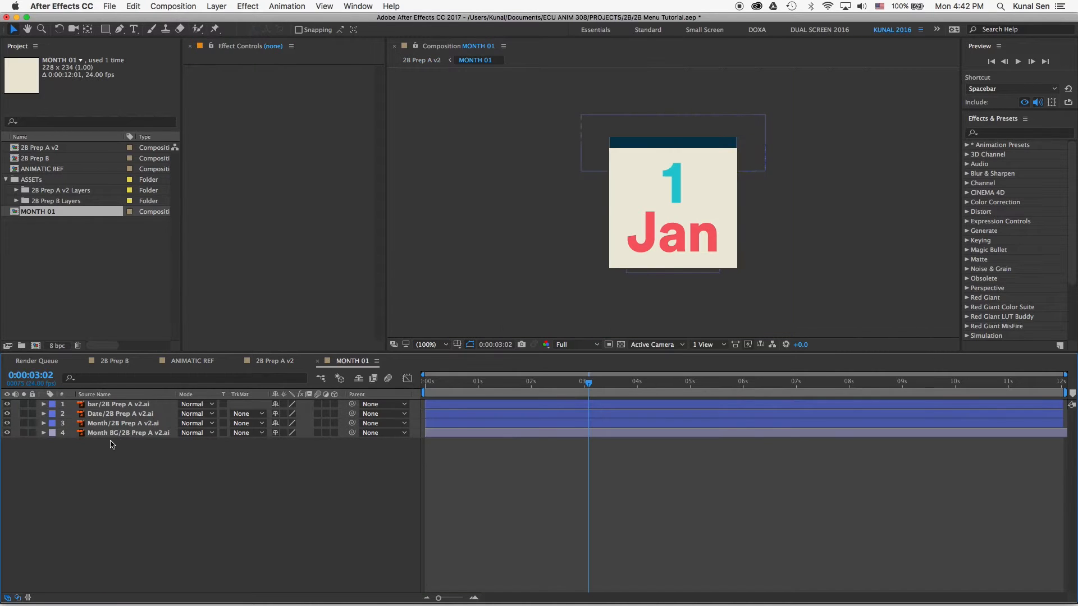
pyautogui.moveTo(116, 446); pyautogui.dragTo(56, 410)
pyautogui.click(52, 404)
pyautogui.click(74, 540)
pyautogui.click(262, 481)
# - Add six composition markers to the MONTH 01 timeline, one at each second from 0 to 5 seconds
pyautogui.moveTo(483, 382); pyautogui.dragTo(405, 380)
pyautogui.moveTo(1072, 394); pyautogui.dragTo(427, 392)
pyautogui.click(478, 382)
pyautogui.moveTo(1072, 393); pyautogui.dragTo(480, 399)
pyautogui.click(530, 383)
pyautogui.press('=')
pyautogui.press('=')
pyautogui.moveTo(1072, 393); pyautogui.dragTo(538, 393)
pyautogui.press('-')
pyautogui.press('-')
pyautogui.click(644, 381)
pyautogui.moveTo(1072, 393); pyautogui.dragTo(645, 393)
pyautogui.click(749, 382)
pyautogui.moveTo(1072, 394); pyautogui.dragTo(751, 393)
pyautogui.click(855, 381)
pyautogui.moveTo(1072, 394); pyautogui.dragTo(855, 407)
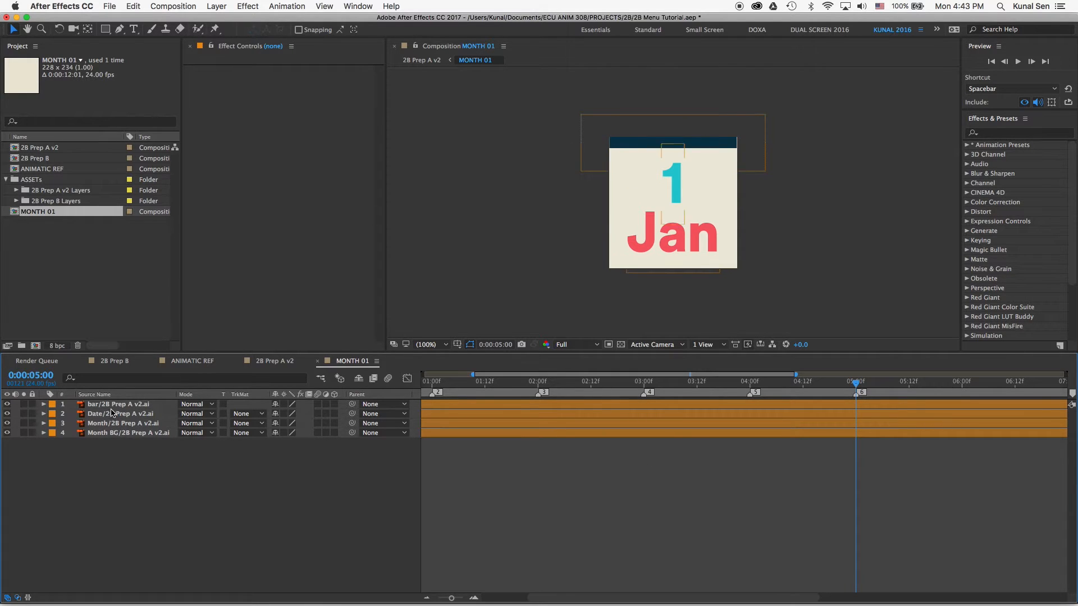
# - Change the label of the bar layer in MONTH 01 to Blue
pyautogui.click(94, 405)
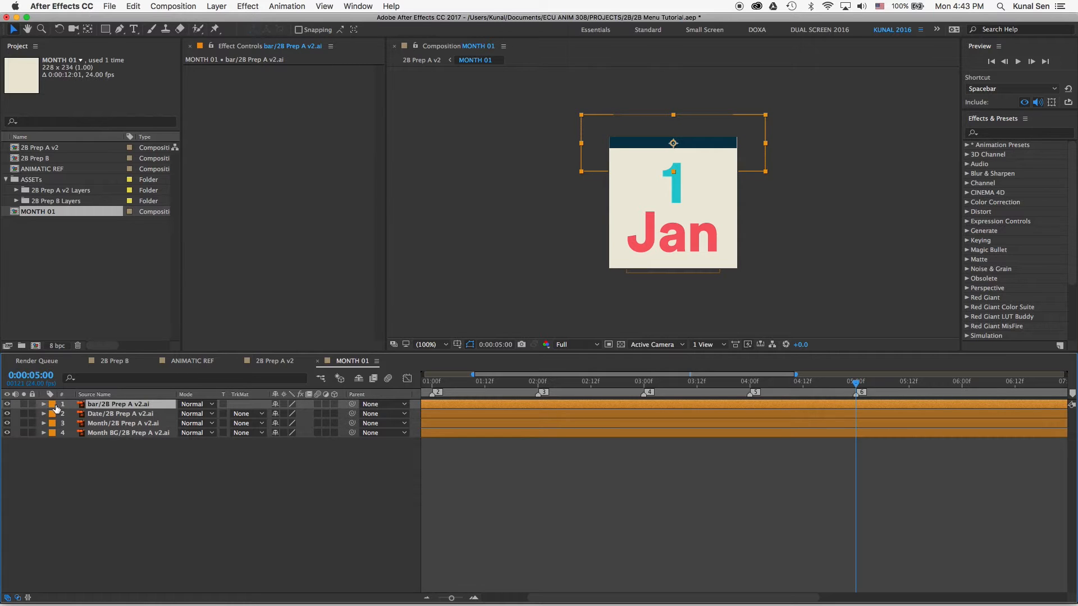
pyautogui.click(55, 406)
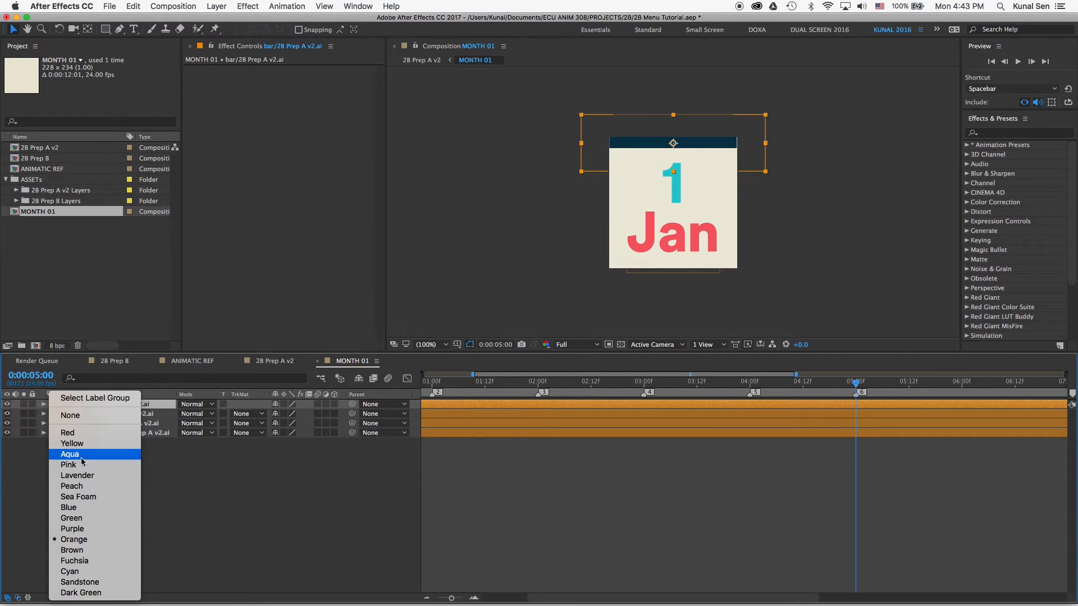
pyautogui.click(79, 507)
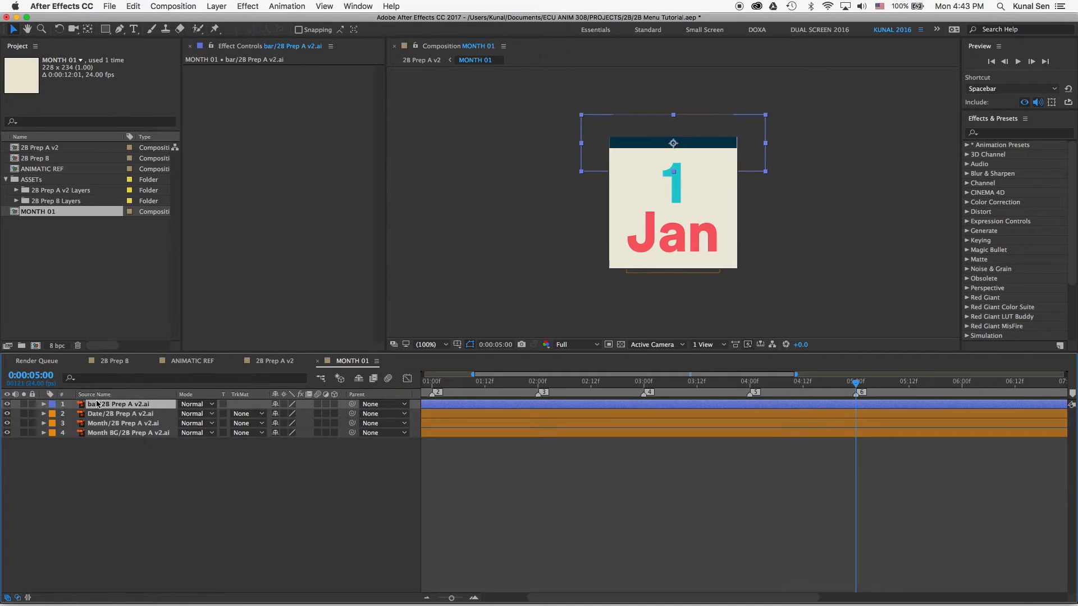
# - Create a shape layer from the bar vector layer and delete the original Illustrator bar layer
pyautogui.rightClick(106, 406)
pyautogui.click(146, 484)
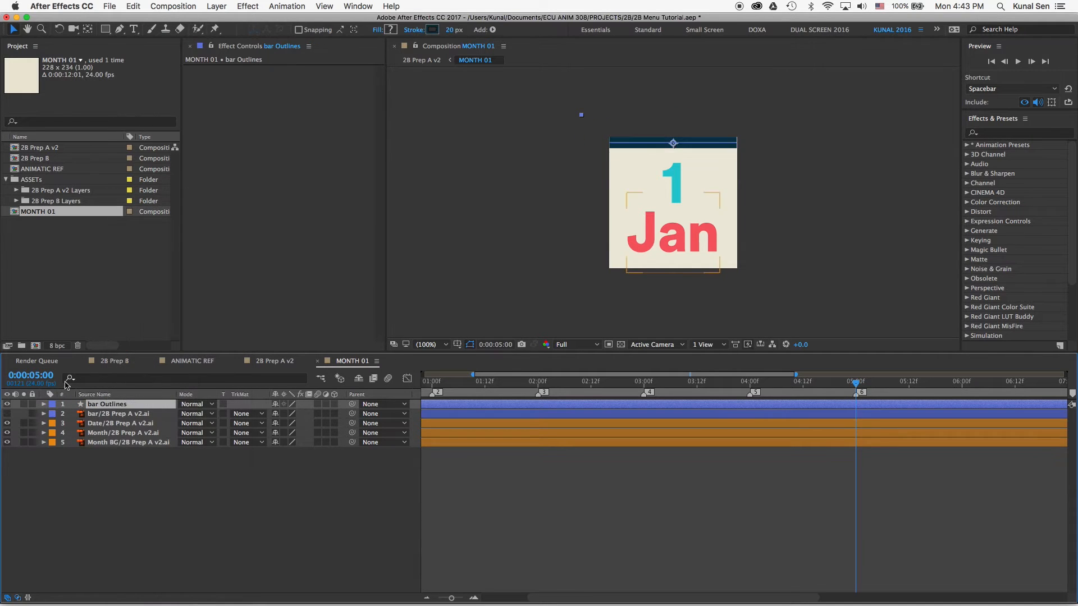
pyautogui.click(103, 415)
pyautogui.press('Delete')
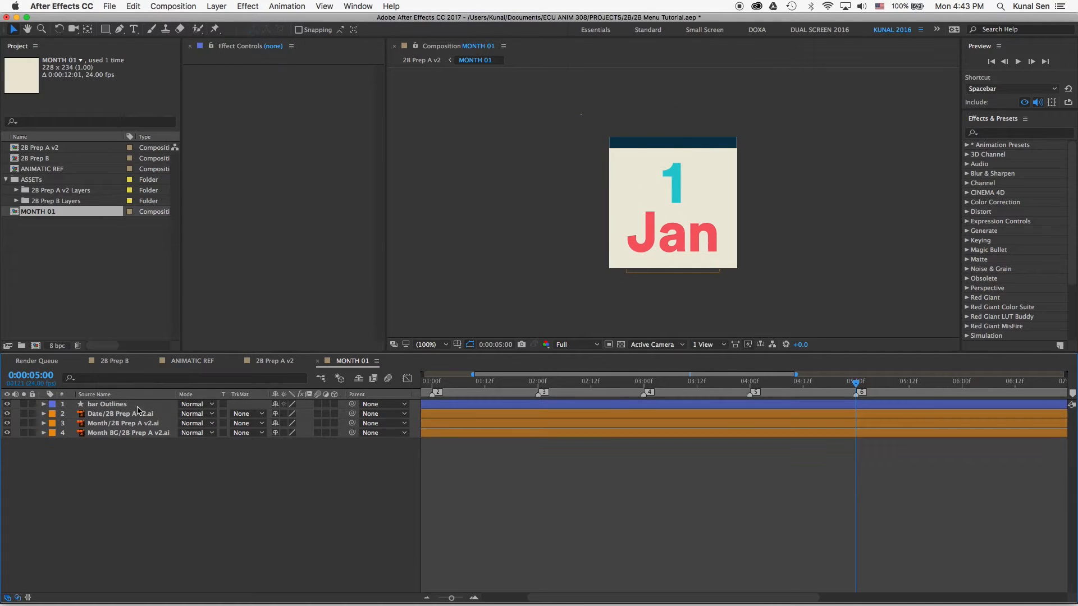
# - Examine the Contents and Group 1 of the bar Outlines shape layer and its path in the composition
pyautogui.click(45, 405)
pyautogui.click(71, 416)
pyautogui.click(53, 413)
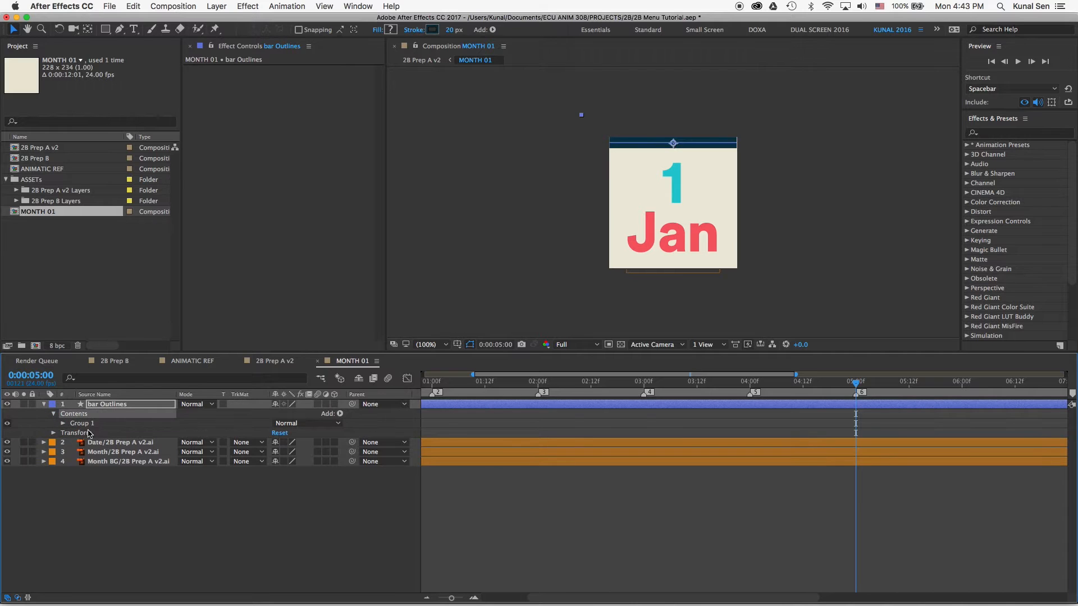
pyautogui.click(62, 424)
pyautogui.click(87, 433)
pyautogui.moveTo(623, 128); pyautogui.dragTo(589, 157)
pyautogui.moveTo(753, 131); pyautogui.dragTo(721, 162)
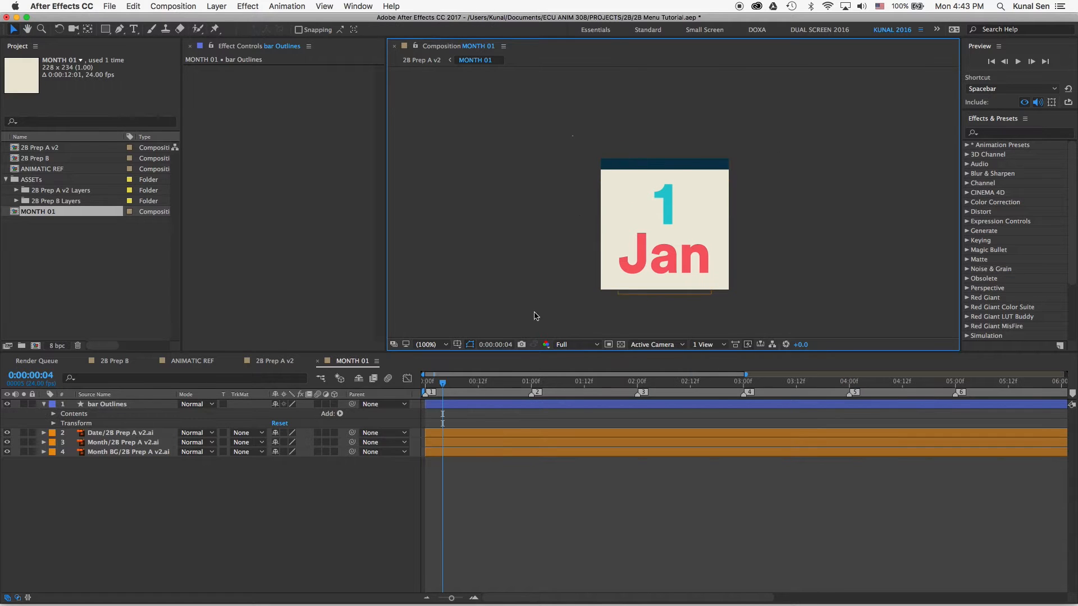
# - Return to the first frame, hide the Date and Month layers to view the bar and background alone, and show them again
pyautogui.moveTo(443, 383); pyautogui.dragTo(398, 380)
pyautogui.click(115, 453)
pyautogui.click(108, 444)
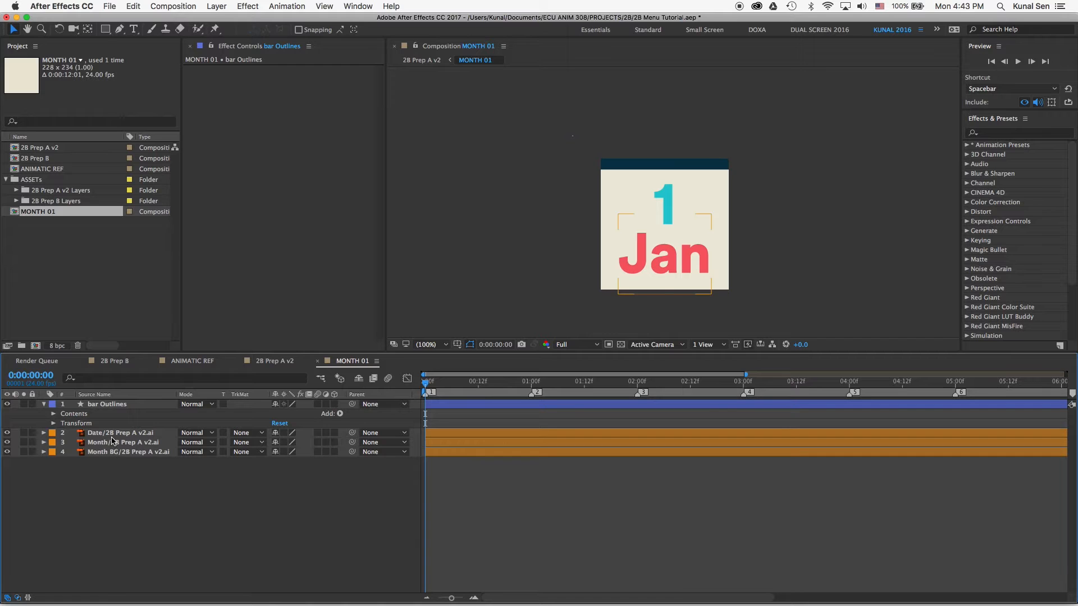
pyautogui.moveTo(6, 433); pyautogui.dragTo(4, 442)
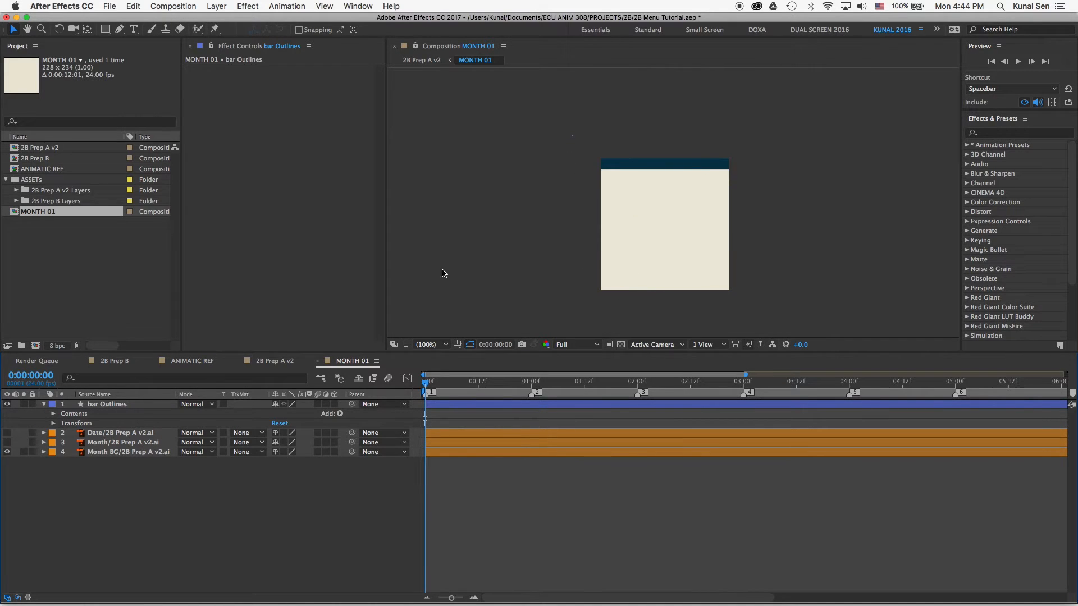
pyautogui.click(97, 453)
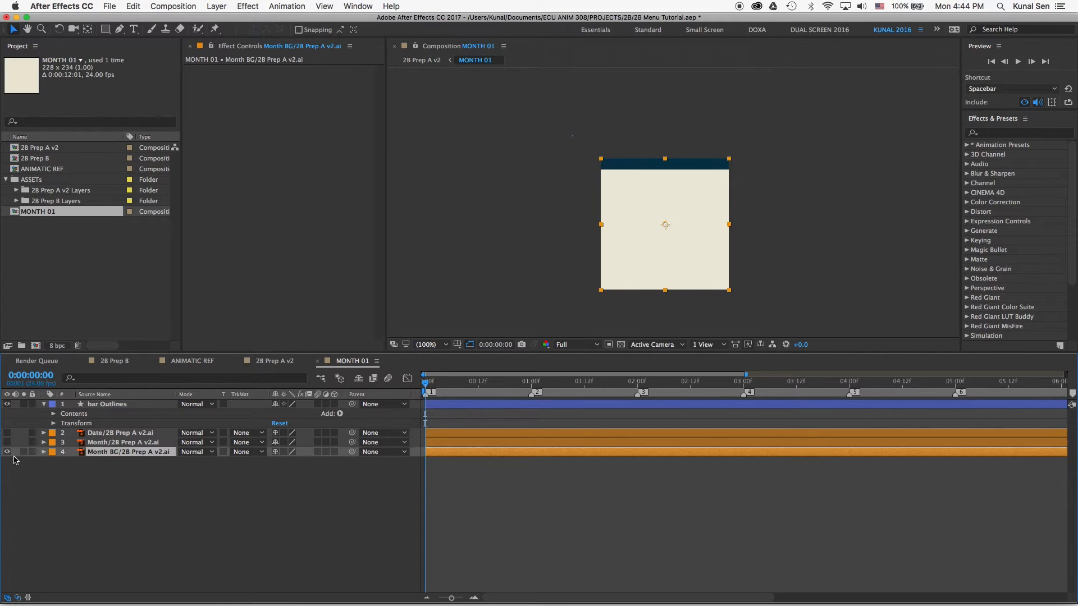
pyautogui.moveTo(7, 440); pyautogui.dragTo(7, 432)
pyautogui.click(132, 493)
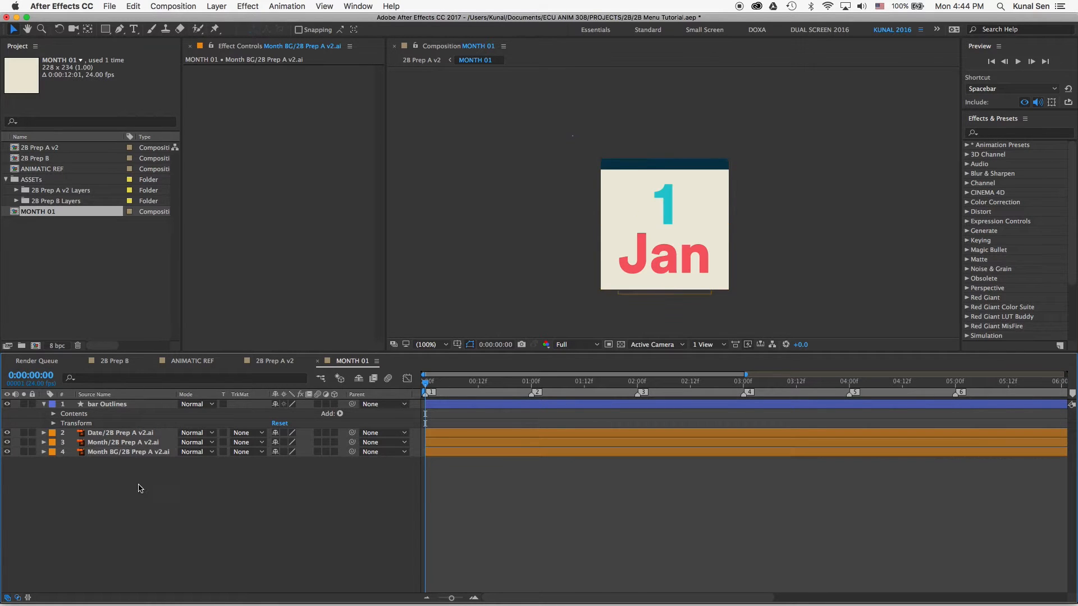
# - Find the CC Toner effect, apply it to the bar Outlines layer and rename the effect COLOR
pyautogui.click(1007, 135)
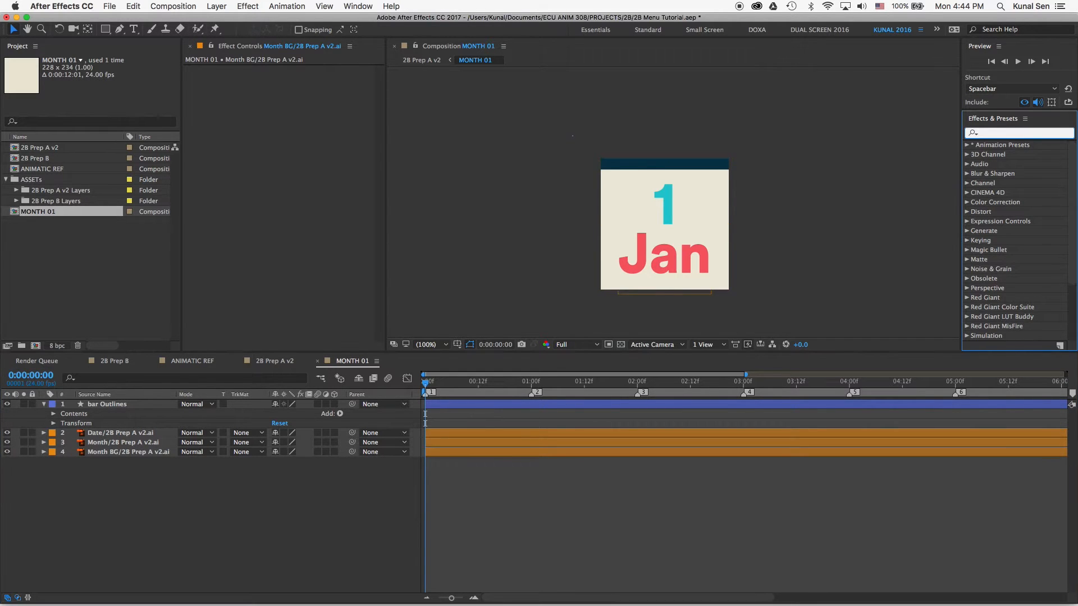
pyautogui.write('COLO')
pyautogui.press('super+a')
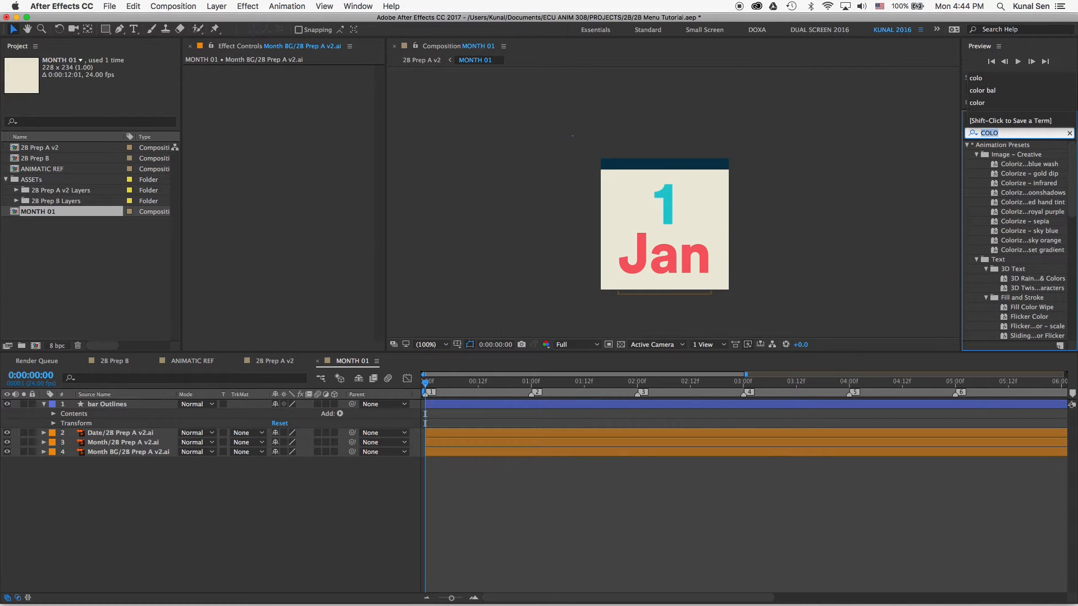
pyautogui.write('Tone')
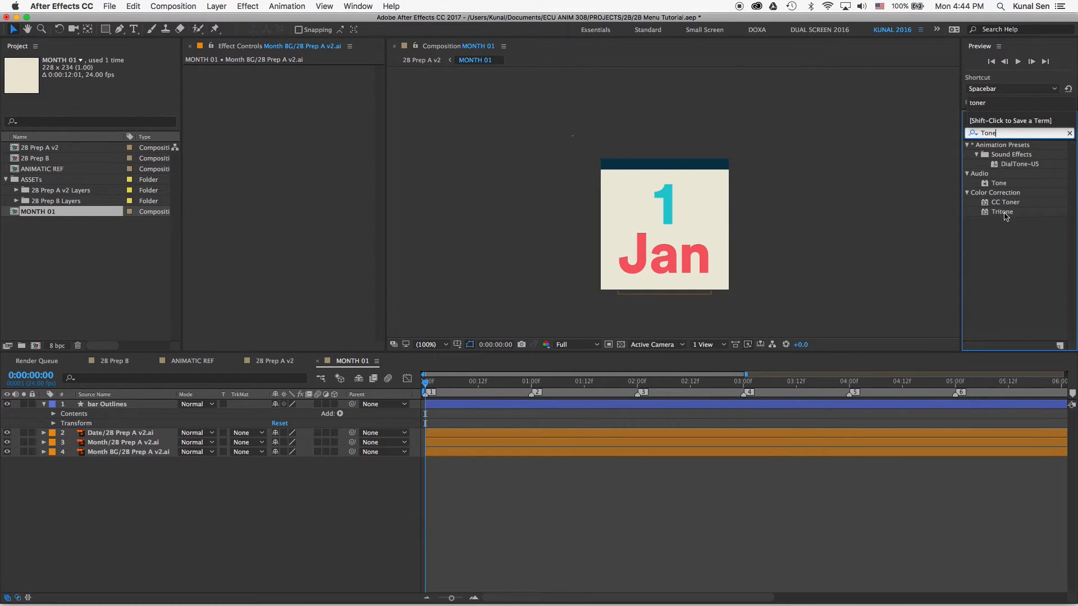
pyautogui.click(1009, 203)
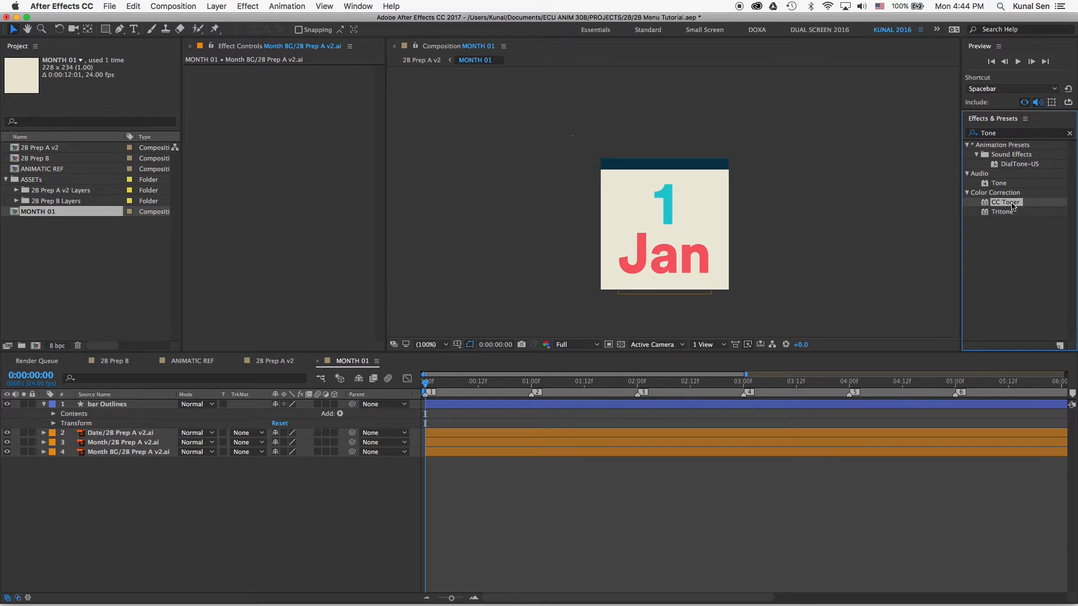
pyautogui.click(114, 404)
pyautogui.doubleClick(1005, 203)
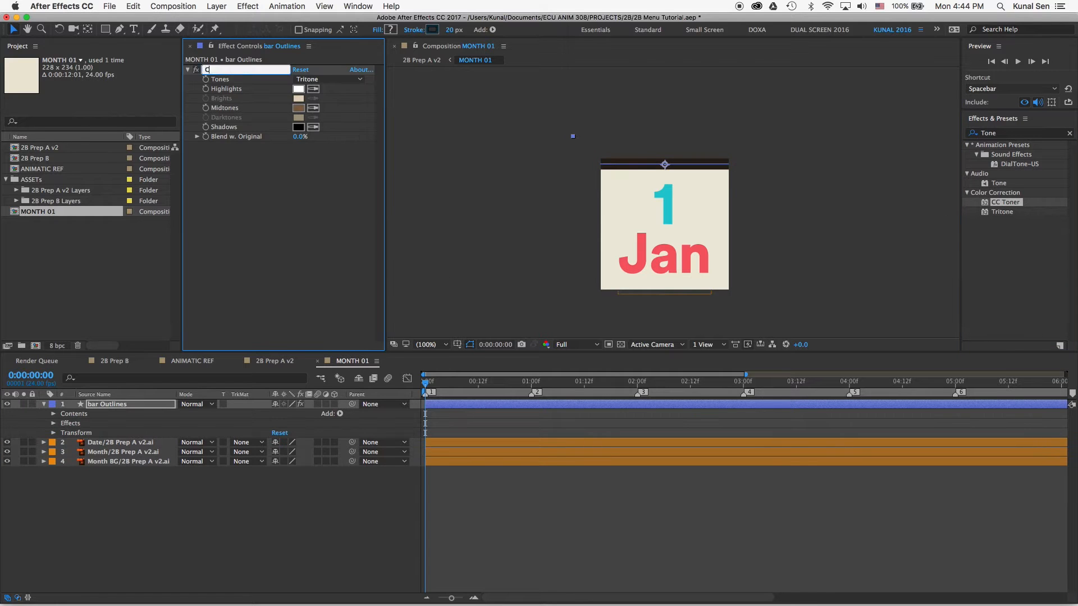
# - Set the COLOR effect to Pentone and sample the bar navy, date teal, month red and background cream into Highlights, Brights, Midtones and Darktones
pyautogui.click(328, 79)
pyautogui.click(315, 111)
pyautogui.click(313, 89)
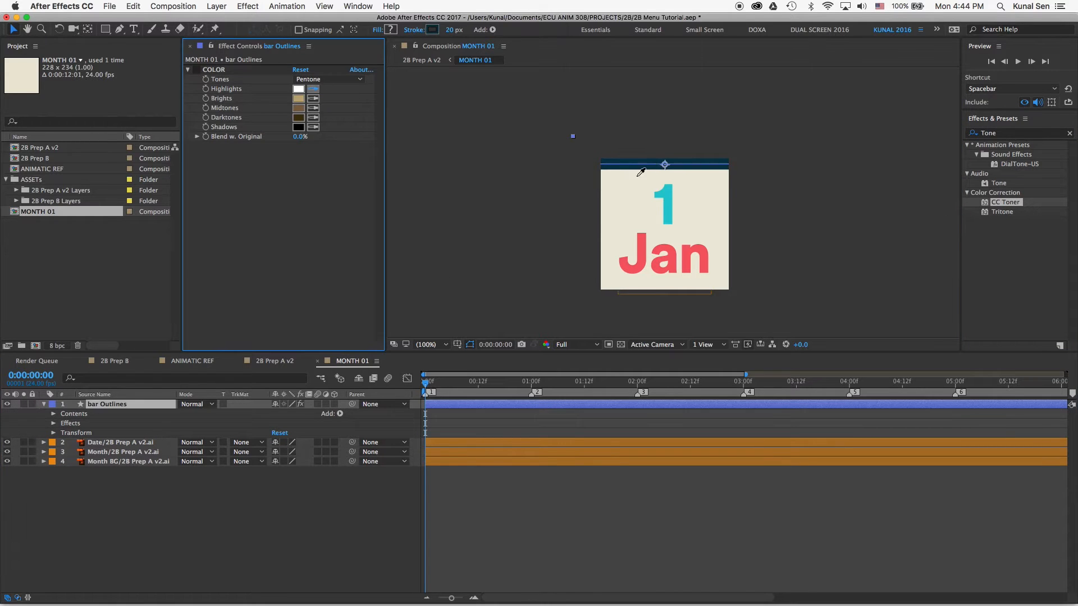
pyautogui.click(642, 163)
pyautogui.click(312, 99)
pyautogui.click(671, 187)
pyautogui.click(313, 108)
pyautogui.click(662, 254)
pyautogui.click(313, 118)
pyautogui.click(612, 189)
# - Set the Shadows color of the COLOR effect to a light off-white
pyautogui.click(298, 127)
pyautogui.click(9, 80)
pyautogui.click(257, 88)
pyautogui.click(262, 229)
# - Paste the COLOR effect onto all layers in MONTH 01 and clear the selection
pyautogui.click(145, 493)
pyautogui.press('super+a')
pyautogui.press('super+v')
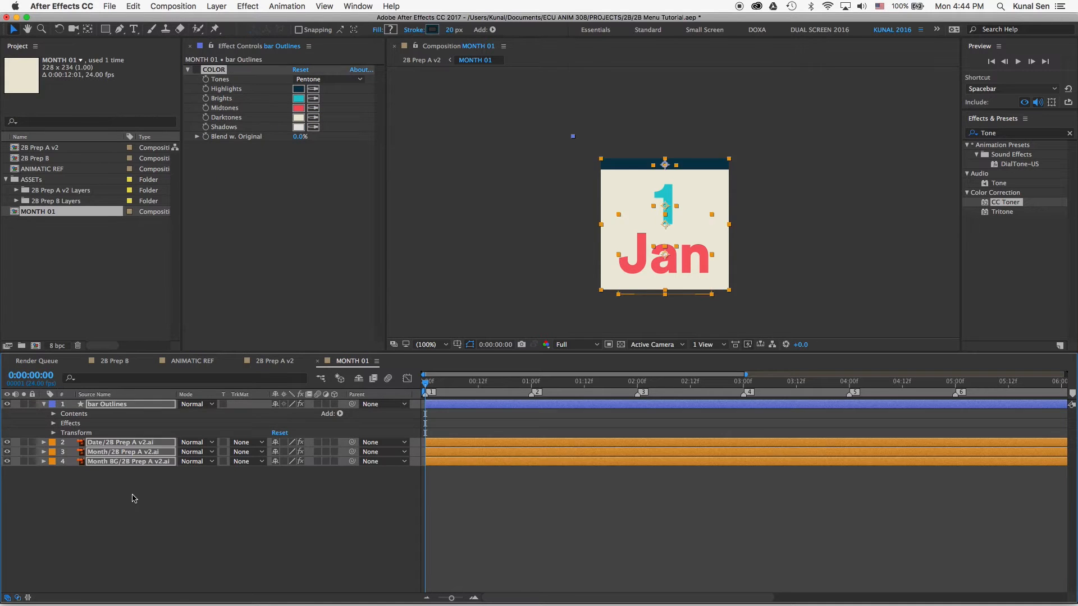
pyautogui.click(132, 496)
# - Switch the visibility of the Date and Month layers off and on to compare the bare tile with the full January design
pyautogui.moveTo(7, 443); pyautogui.dragTo(7, 453)
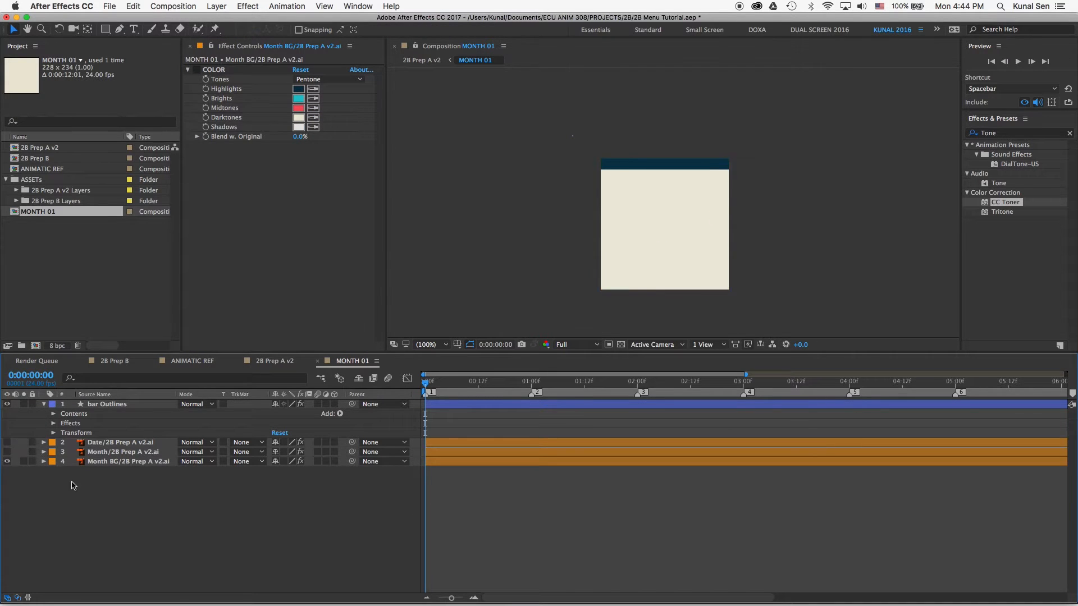
pyautogui.click(137, 458)
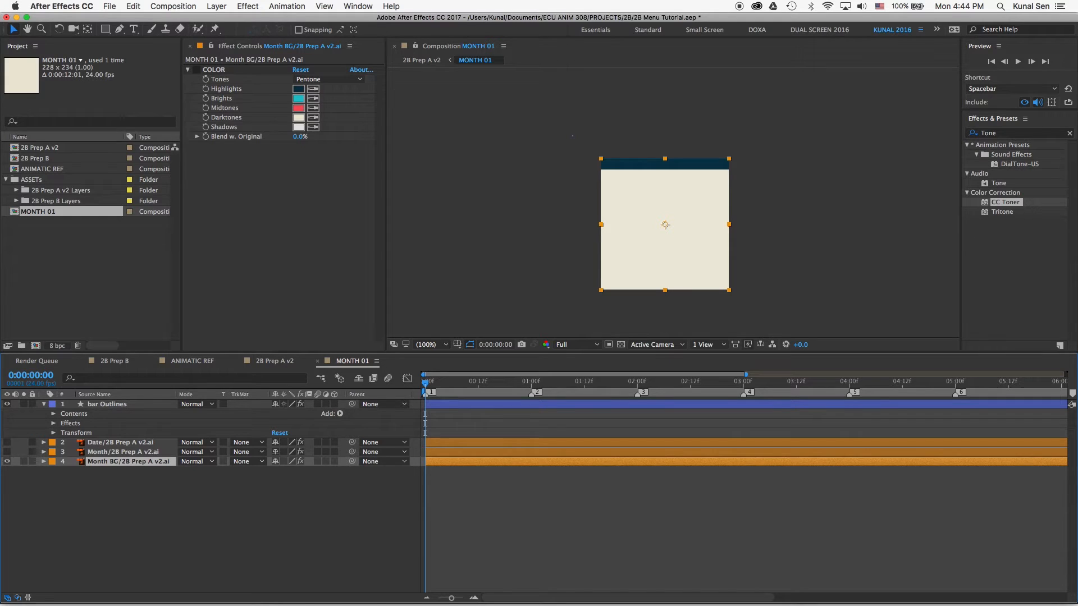
pyautogui.moveTo(8, 442); pyautogui.dragTo(7, 452)
pyautogui.press('super+shift+a')
pyautogui.moveTo(464, 388)
pyautogui.mouseDown()
pyautogui.moveTo(546, 387)
pyautogui.moveTo(393, 387)
pyautogui.moveTo(532, 388)
pyautogui.moveTo(452, 388)
pyautogui.mouseUp()
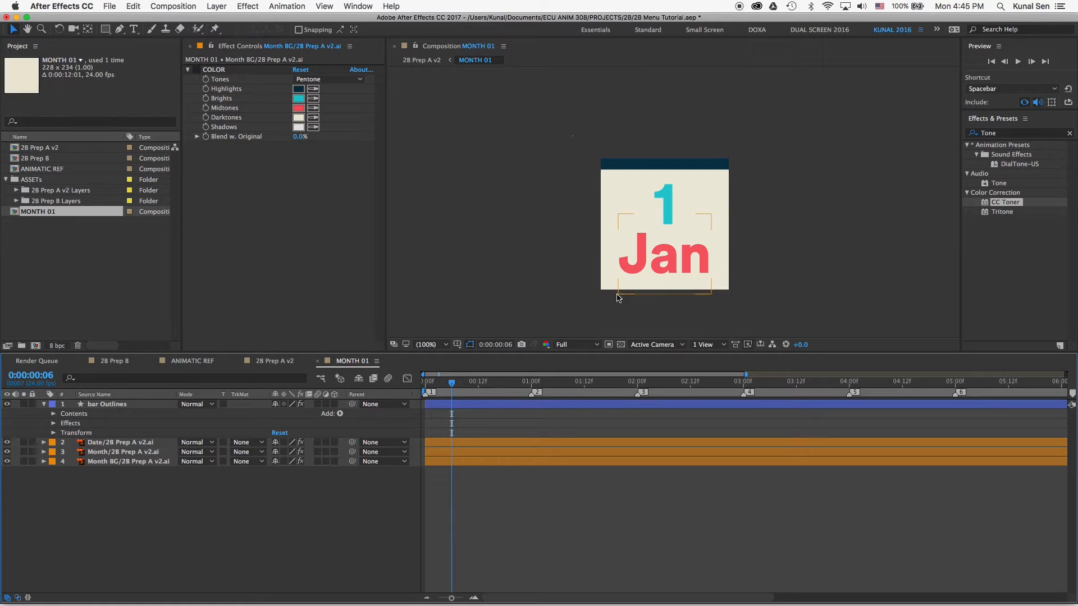
pyautogui.moveTo(14, 440); pyautogui.dragTo(8, 452)
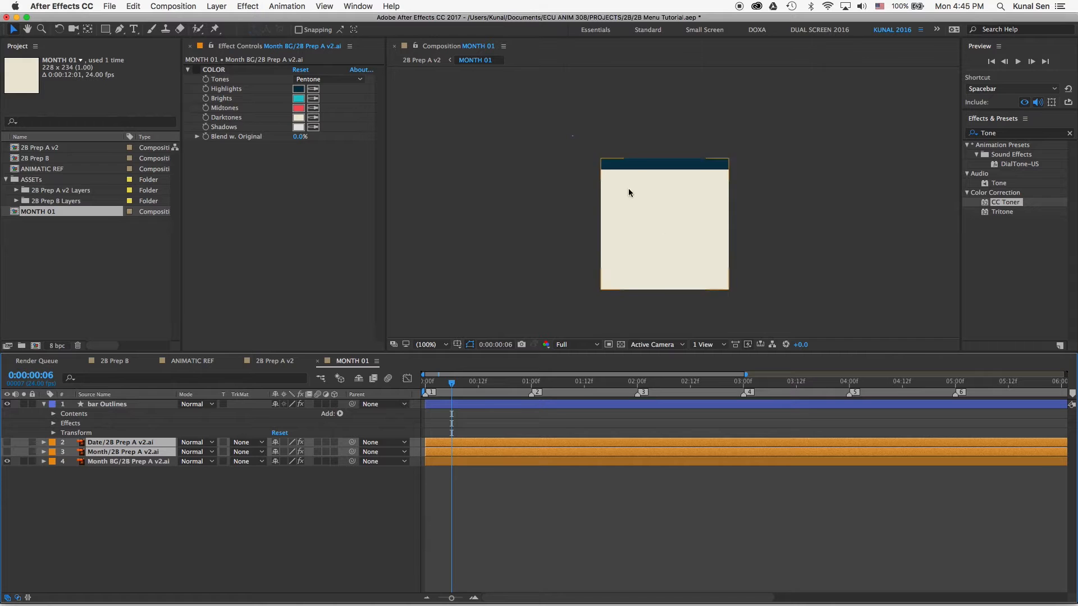
pyautogui.click(11, 503)
pyautogui.moveTo(6, 452); pyautogui.dragTo(7, 443)
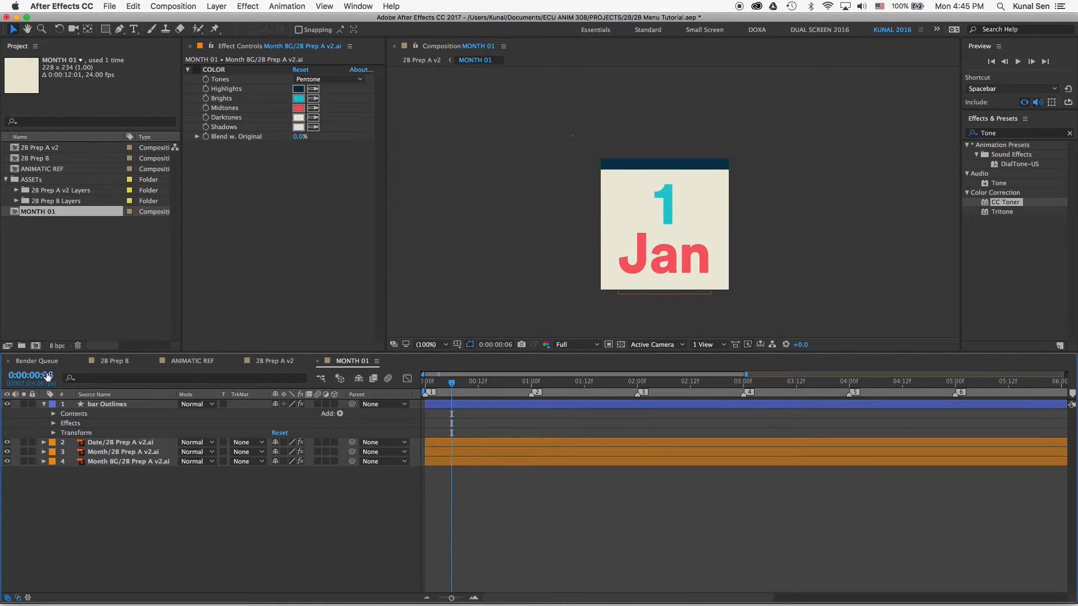
# - Change the label of the Month BG layer inside MONTH 01 to Blue and deselect it
pyautogui.click(85, 461)
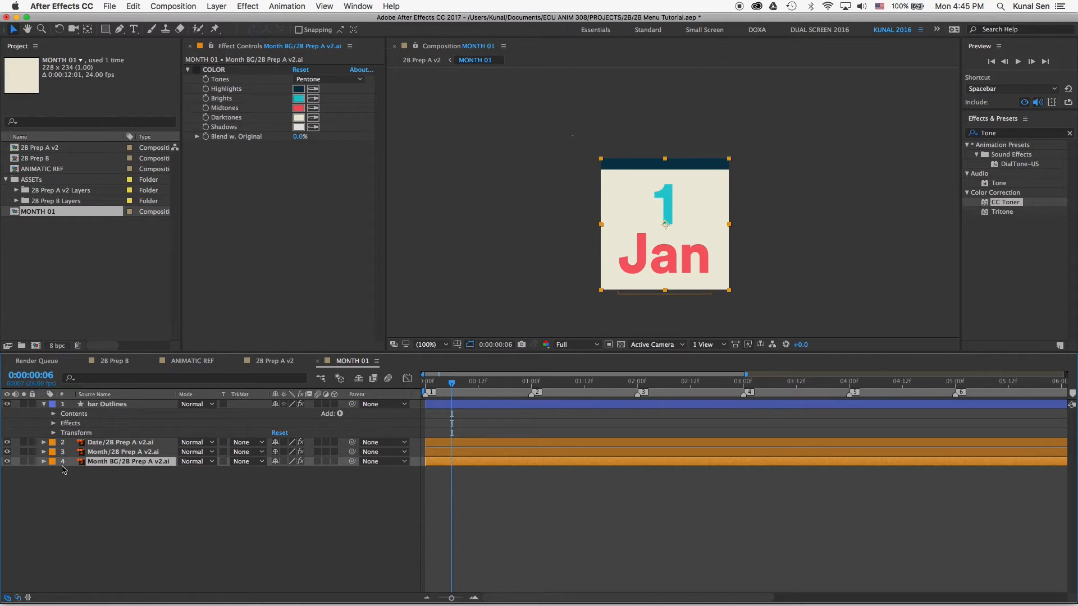
pyautogui.click(53, 461)
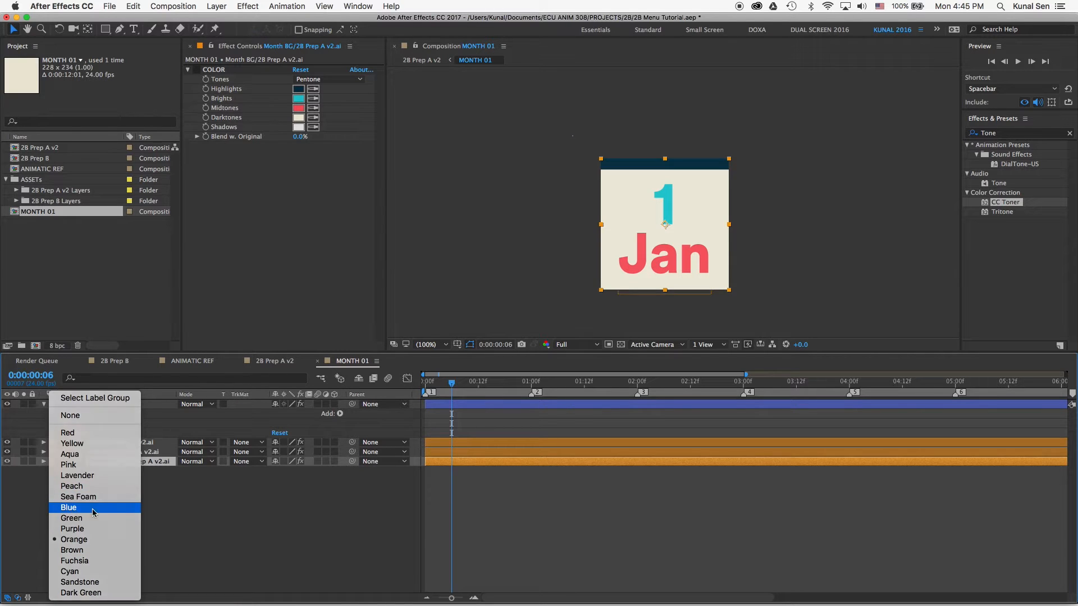
pyautogui.click(70, 507)
pyautogui.click(103, 529)
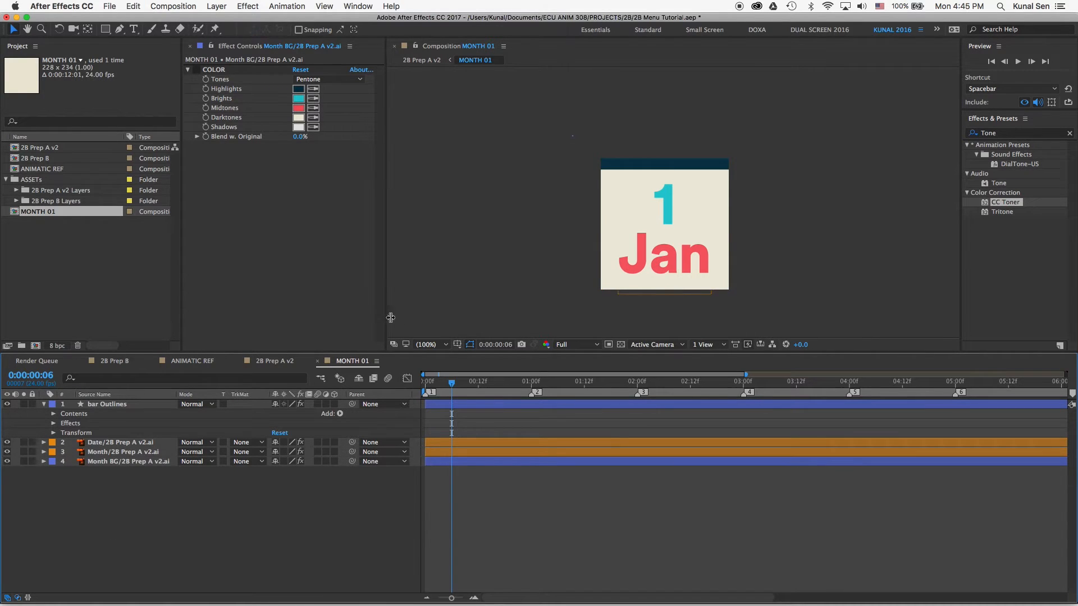
# - Hide the Date and Month layers and set the Month BG layer's anchor point to 0, 0
pyautogui.moveTo(6, 443); pyautogui.dragTo(6, 452)
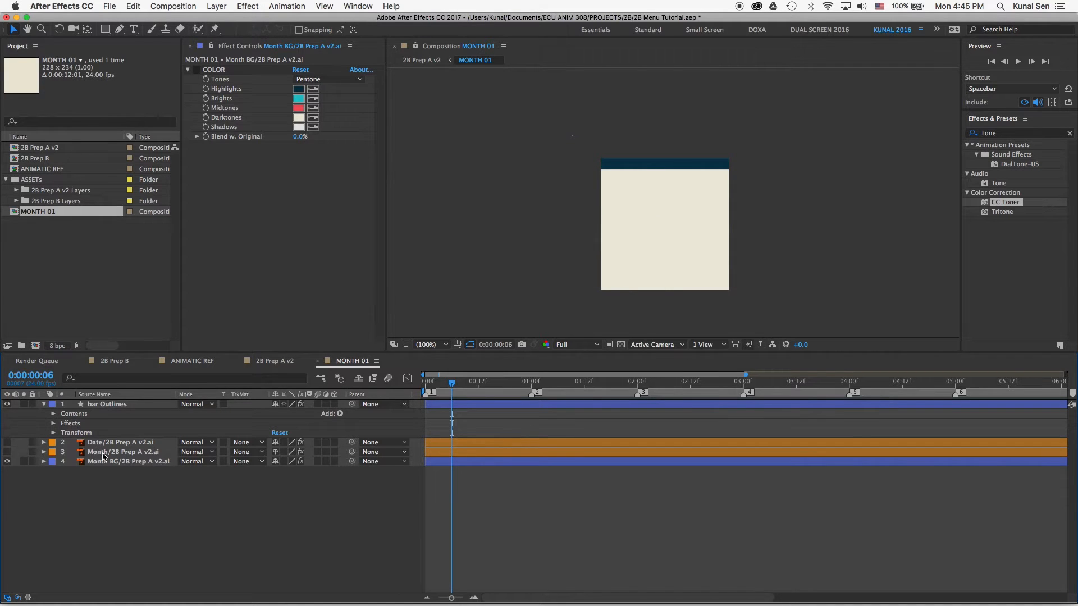
pyautogui.click(107, 462)
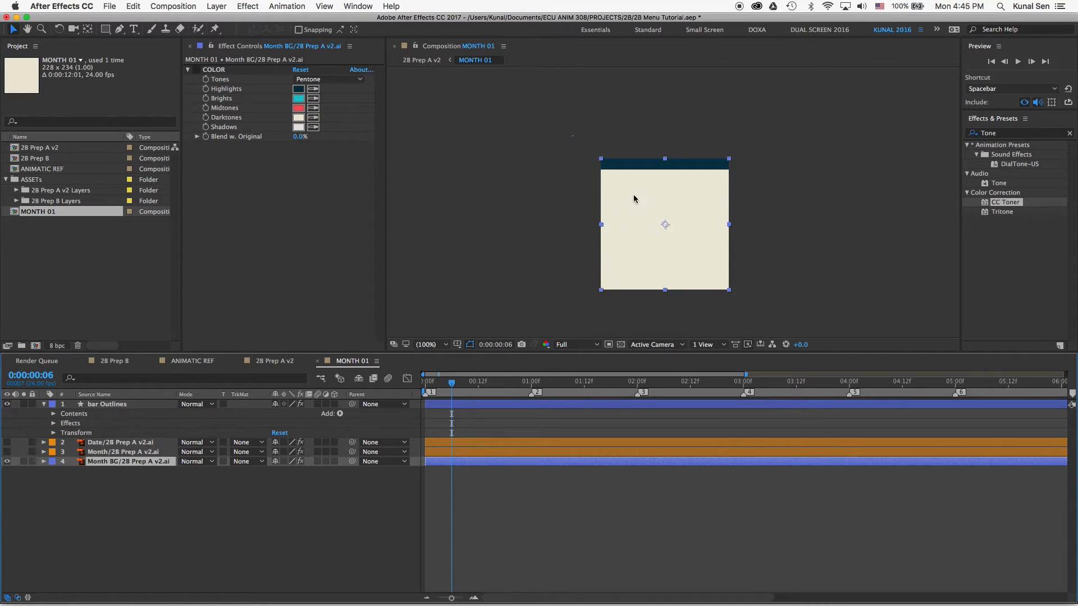
pyautogui.press('a')
pyautogui.click(281, 472)
pyautogui.write('0')
pyautogui.press('Tab')
pyautogui.write('0')
pyautogui.press('Return')
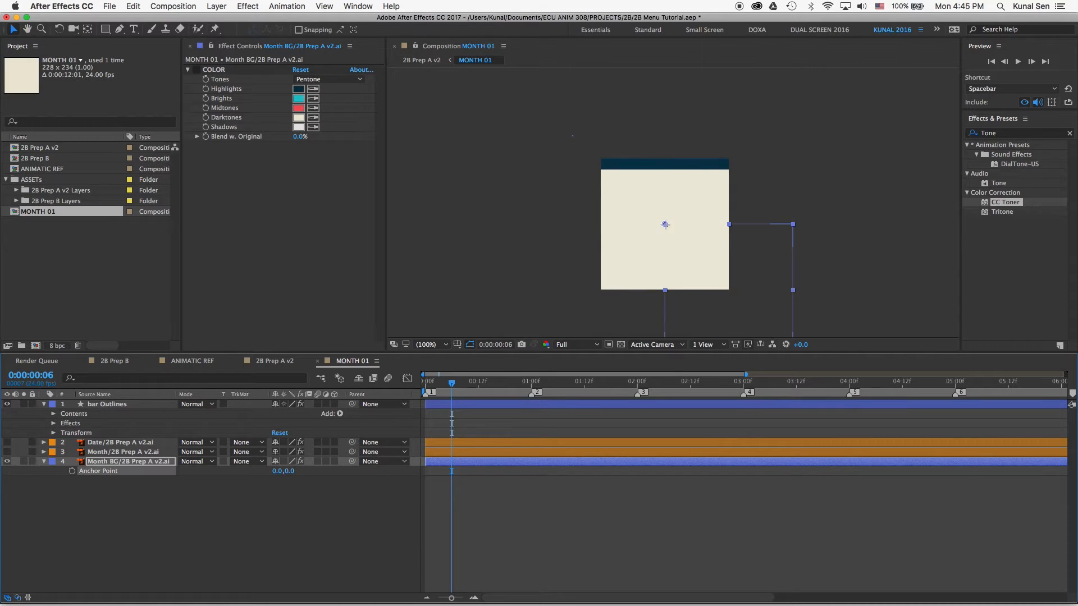
# - Set the Month BG layer's position to 0, 0 so it is placed from its upper-left corner, and deselect it
pyautogui.press('p')
pyautogui.click(278, 471)
pyautogui.write('0')
pyautogui.press('Tab')
pyautogui.write('0')
pyautogui.press('Return')
pyautogui.press('.')
pyautogui.moveTo(581, 173); pyautogui.dragTo(553, 193)
pyautogui.press('super+z')
pyautogui.press(',')
pyautogui.click(482, 474)
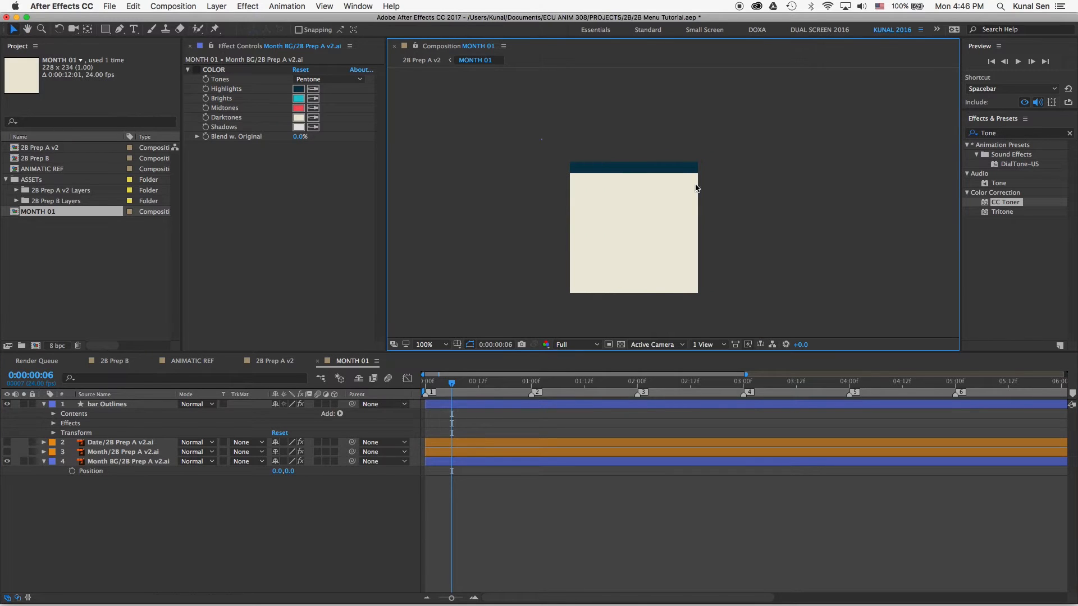
# - Keyframe the Month BG layer's Scale from 0% at 0:00 to 100% at 1:00 and show the transparency grid
pyautogui.moveTo(441, 383); pyautogui.dragTo(411, 383)
pyautogui.moveTo(488, 386); pyautogui.dragTo(531, 384)
pyautogui.click(134, 461)
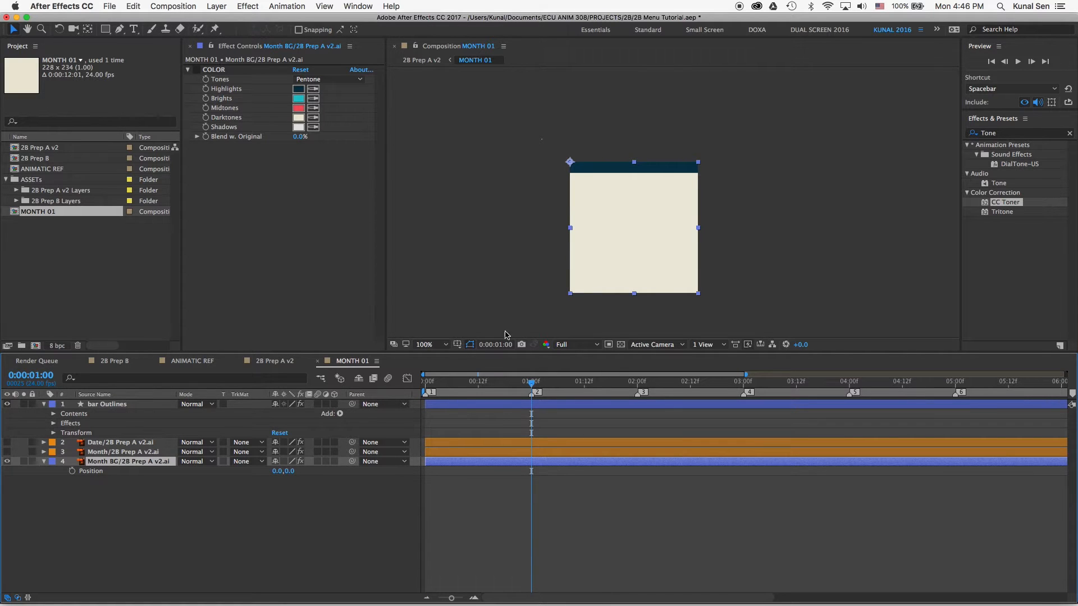
pyautogui.click(73, 471)
pyautogui.press('Home')
pyautogui.write('0')
pyautogui.press('Return')
pyautogui.click(621, 345)
pyautogui.moveTo(427, 383); pyautogui.dragTo(531, 386)
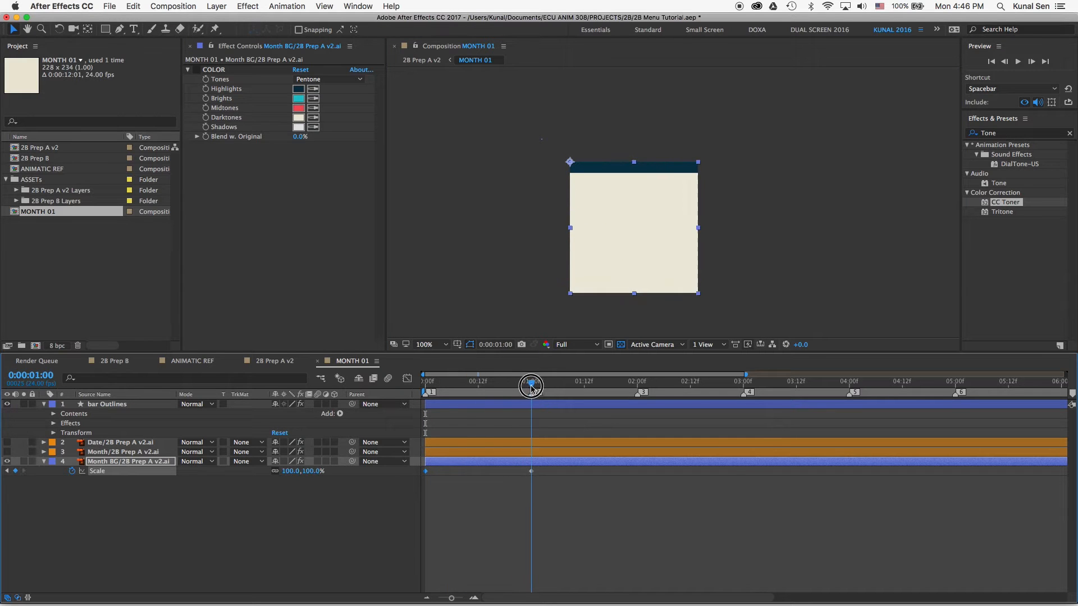
# - Add Trim Paths to the bar Outlines layer and keyframe its End from 0% at 0:00 to 100% at 1:00
pyautogui.click(117, 404)
pyautogui.click(340, 414)
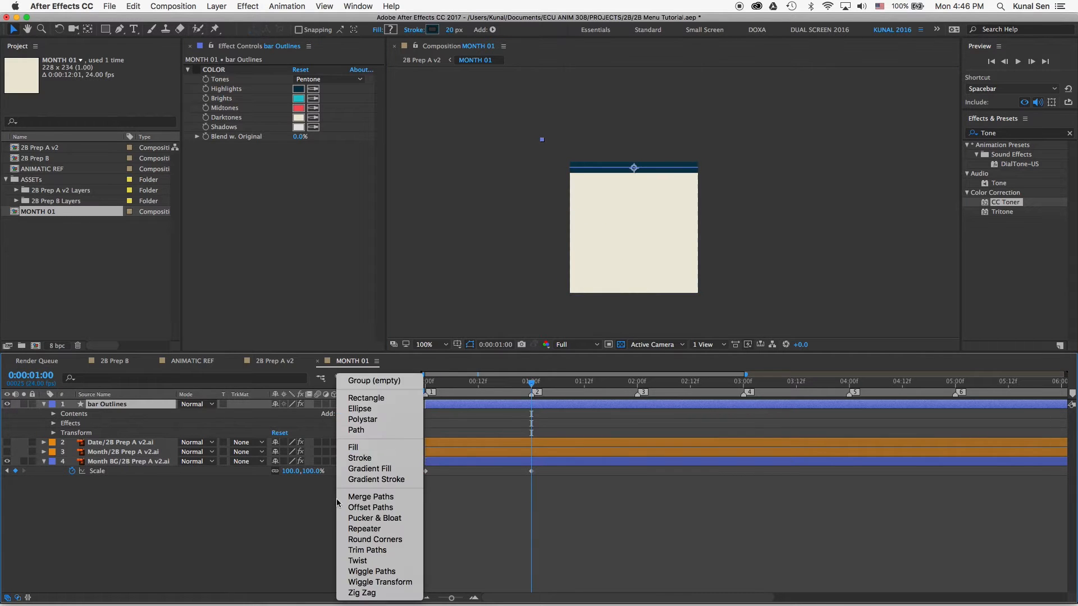
pyautogui.click(360, 548)
pyautogui.click(63, 461)
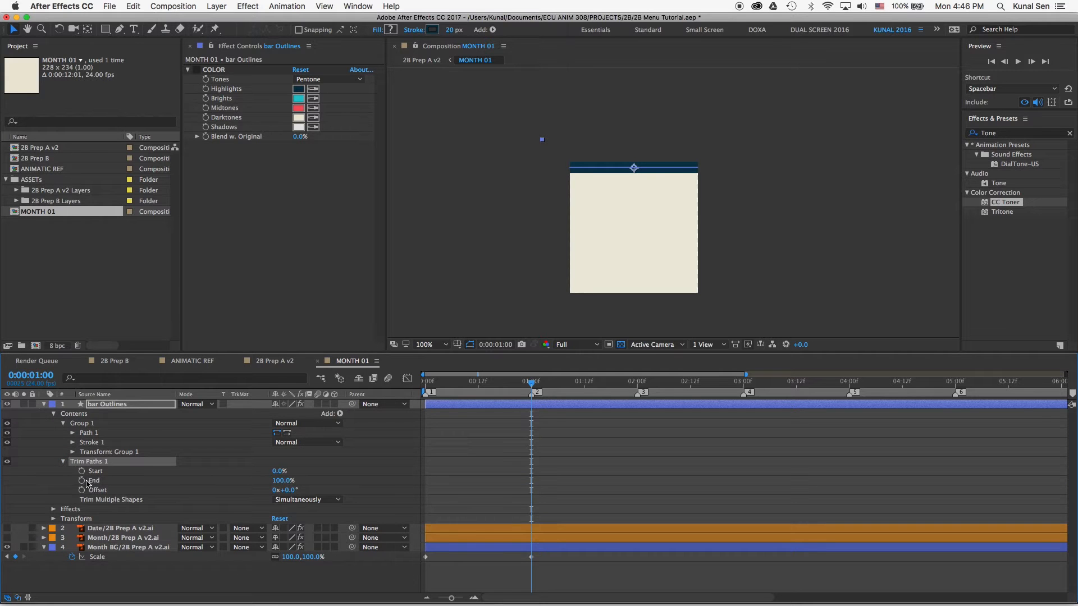
pyautogui.click(81, 480)
pyautogui.moveTo(497, 379); pyautogui.dragTo(426, 382)
pyautogui.click(274, 482)
pyautogui.write('0')
pyautogui.press('Return')
pyautogui.press('space')
# - Change the MONTH 01 composition's background color to gray and return to 1:00
pyautogui.press('super+k')
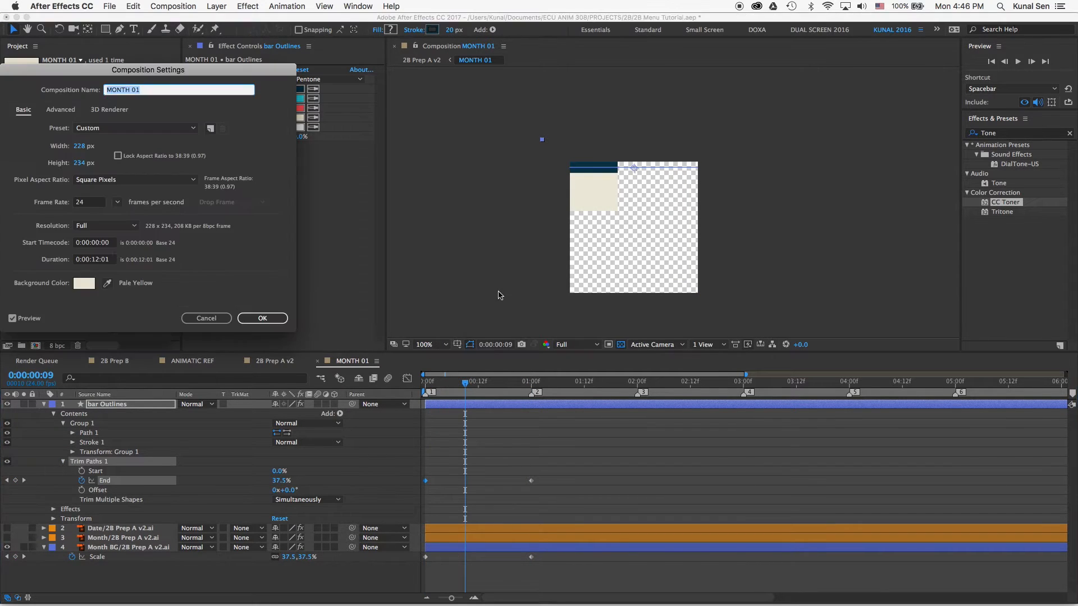
pyautogui.click(84, 283)
pyautogui.click(11, 148)
pyautogui.click(253, 90)
pyautogui.click(262, 318)
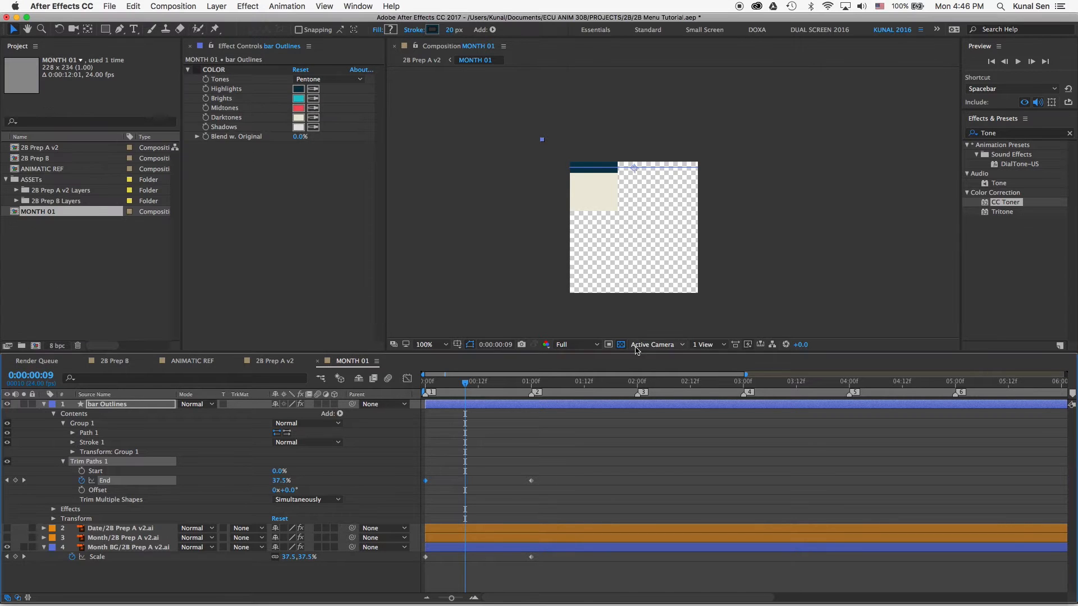
pyautogui.moveTo(469, 391)
pyautogui.mouseDown()
pyautogui.moveTo(534, 382)
pyautogui.moveTo(465, 382)
pyautogui.moveTo(532, 384)
pyautogui.mouseUp()
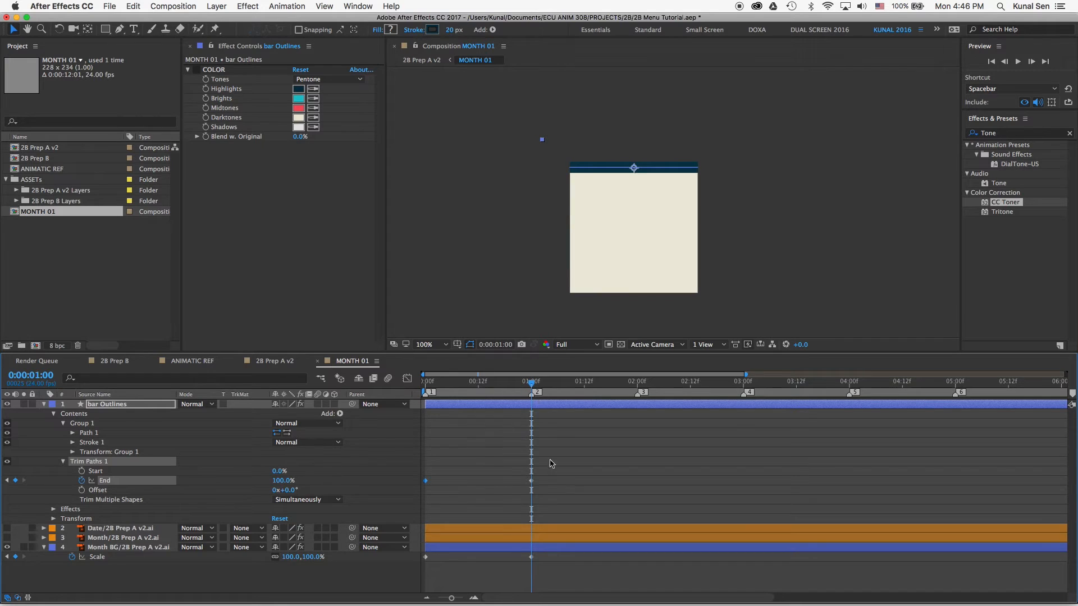
# - Duplicate the Month BG layer together with its Scale keyframes
pyautogui.click(135, 548)
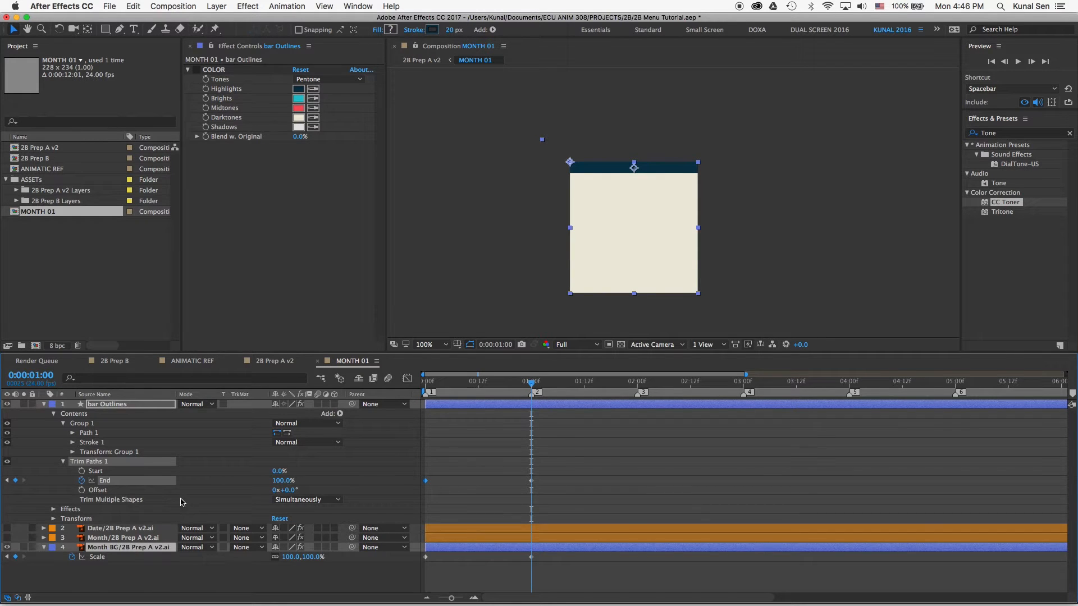
pyautogui.hotkey('ctrl', 'd')
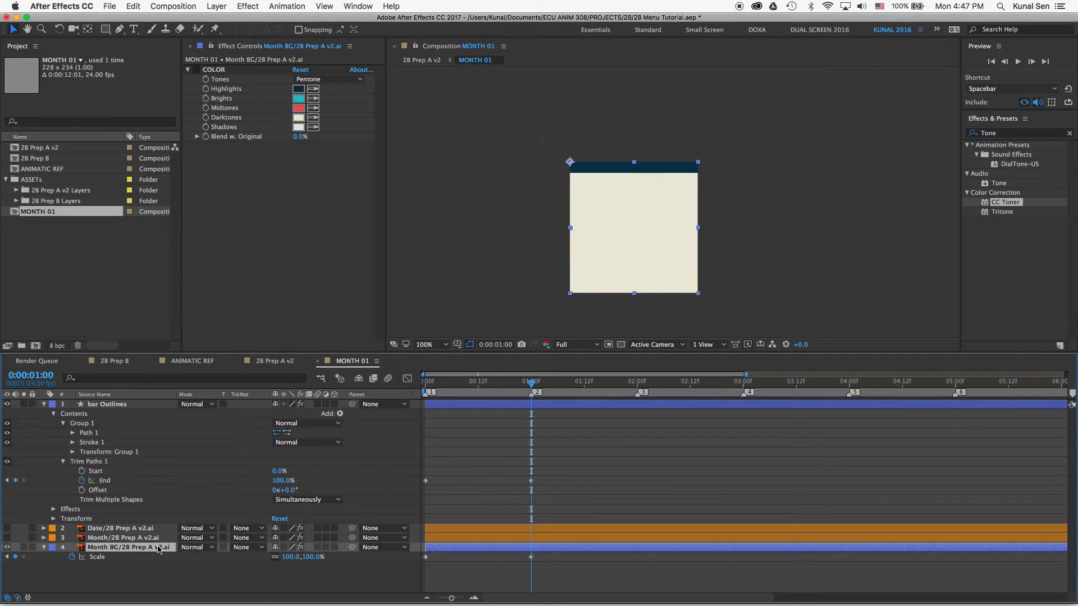
pyautogui.press('s')
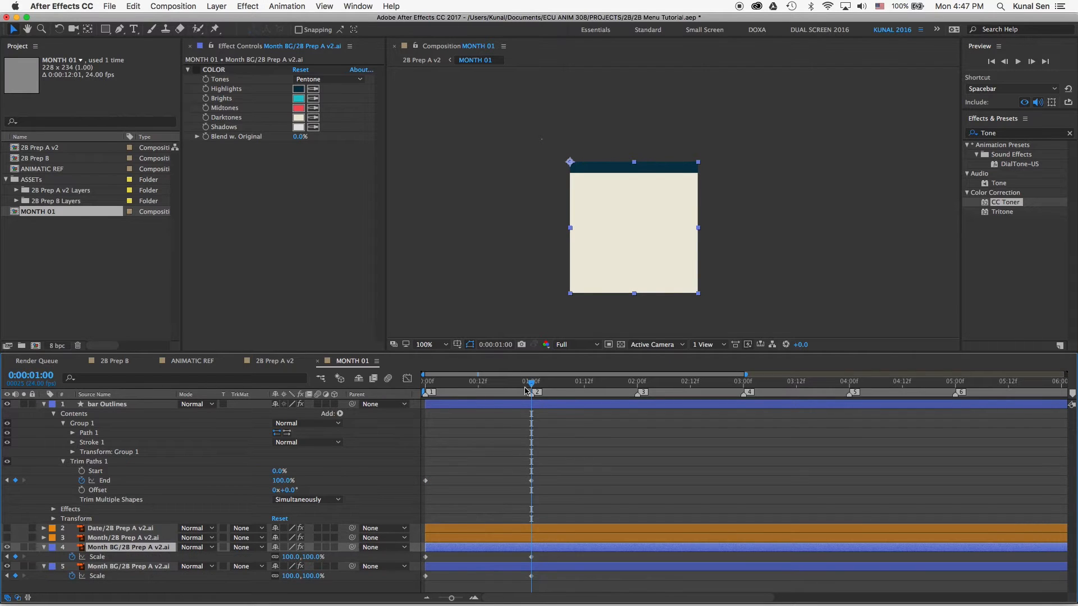
pyautogui.click(489, 383)
pyautogui.moveTo(531, 557); pyautogui.dragTo(511, 578)
pyautogui.press('super+z')
pyautogui.press('super+z')
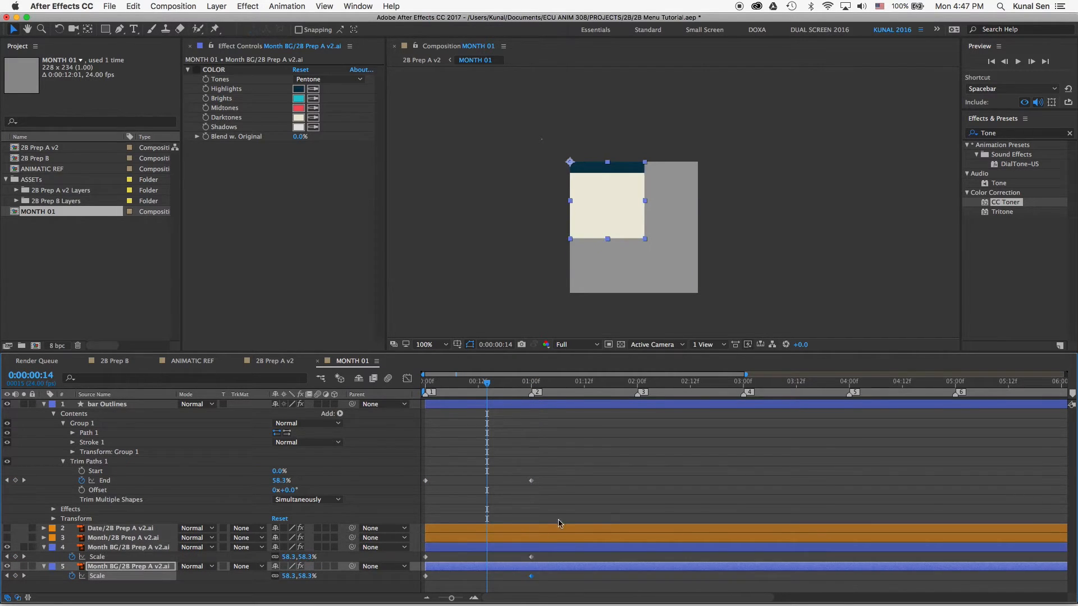
# - Apply a teal Fill effect to the duplicated Month BG layer and move that copy beneath the original
pyautogui.click(114, 551)
pyautogui.click(1003, 133)
pyautogui.write('fill')
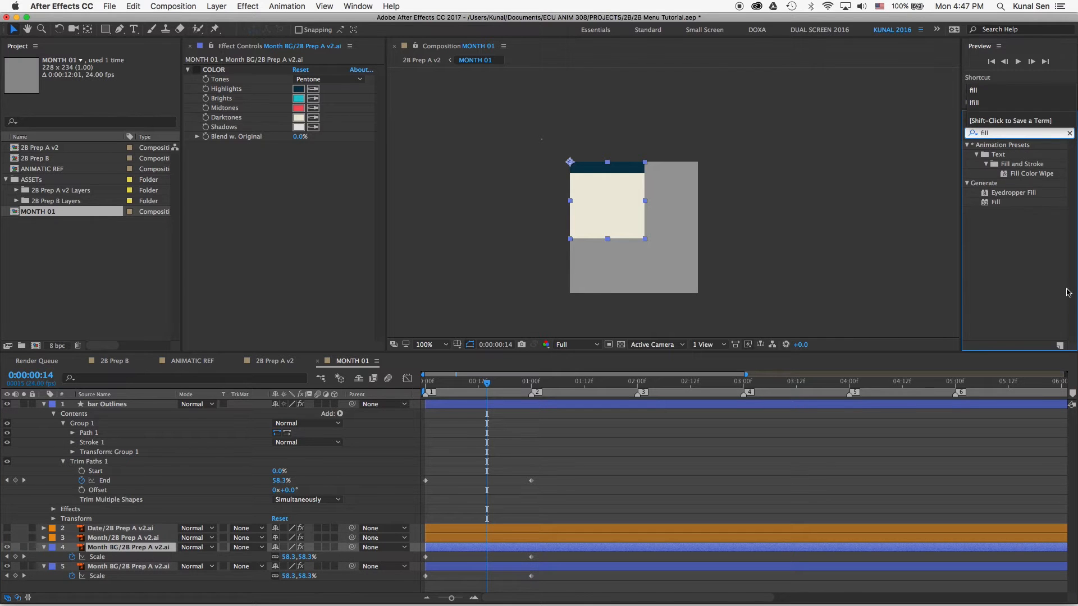
pyautogui.doubleClick(975, 203)
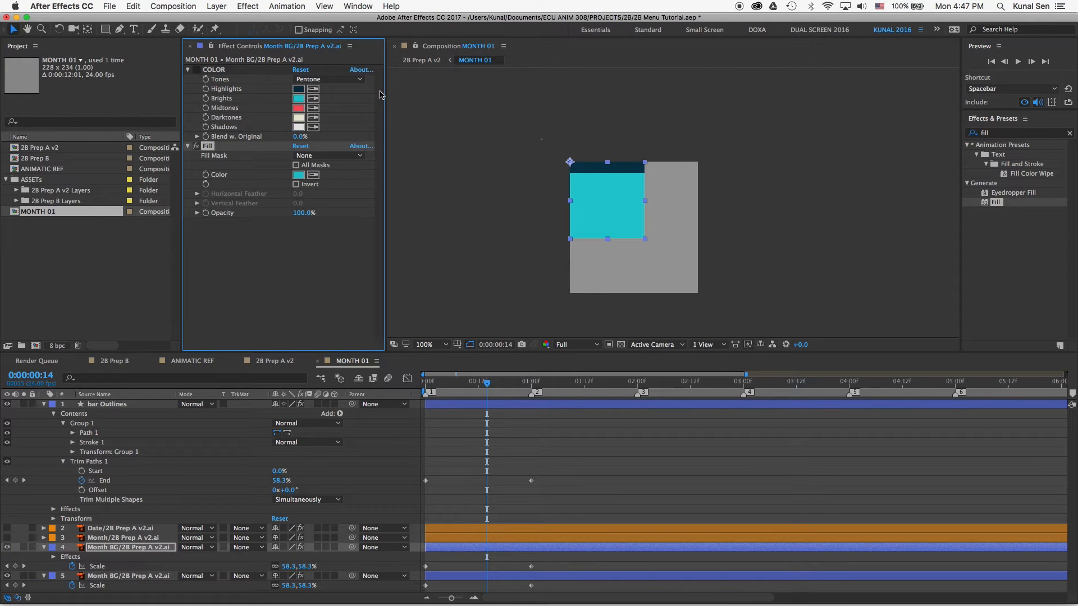
pyautogui.moveTo(113, 548); pyautogui.dragTo(112, 587)
pyautogui.moveTo(531, 586); pyautogui.dragTo(500, 557)
pyautogui.moveTo(488, 385)
pyautogui.mouseDown()
pyautogui.moveTo(513, 386)
pyautogui.moveTo(495, 386)
pyautogui.mouseUp()
pyautogui.press('super+z')
# - Move the final Scale keyframe of the teal Month BG copy and the bar's final Trim Paths End keyframe to 0:18
pyautogui.moveTo(531, 586); pyautogui.dragTo(504, 586)
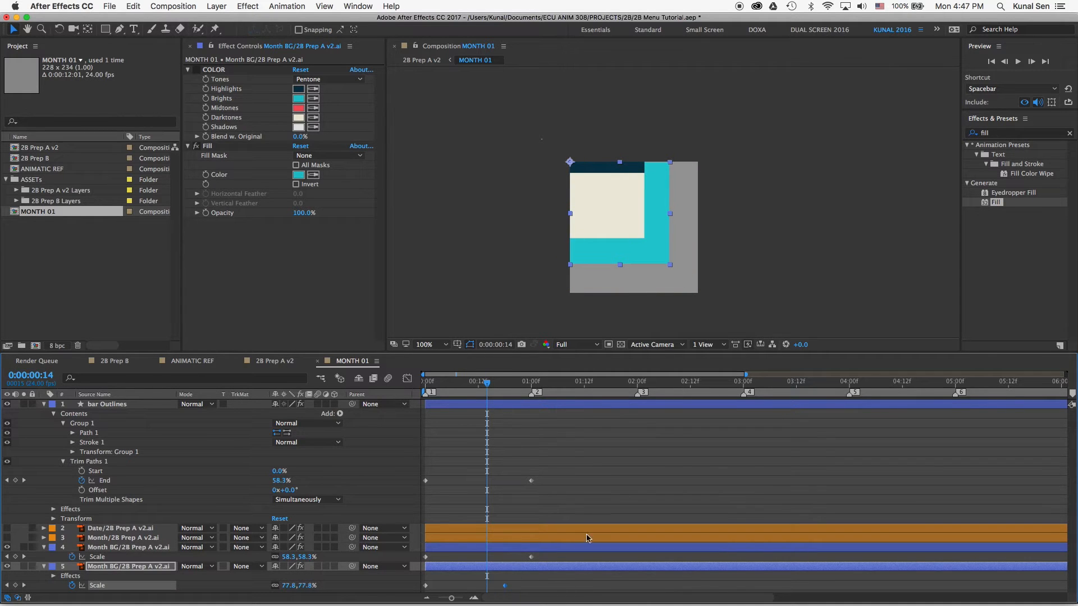
pyautogui.moveTo(531, 480); pyautogui.dragTo(505, 480)
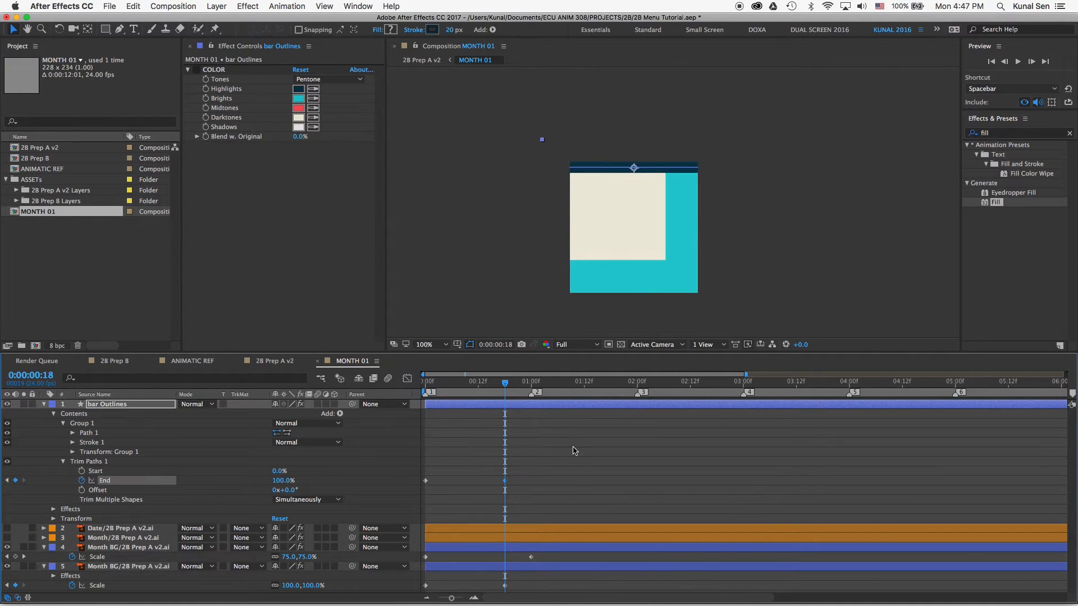
pyautogui.click(482, 382)
pyautogui.moveTo(483, 382)
pyautogui.mouseDown()
pyautogui.moveTo(453, 382)
pyautogui.moveTo(536, 383)
pyautogui.moveTo(430, 382)
pyautogui.moveTo(524, 383)
pyautogui.moveTo(478, 383)
pyautogui.mouseUp()
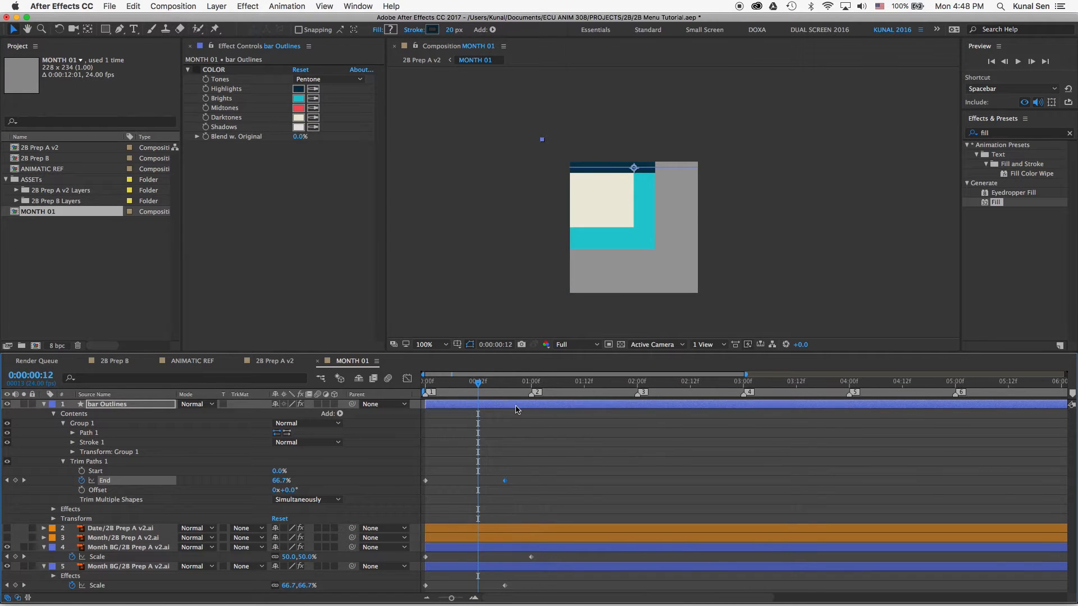
pyautogui.press('super+k')
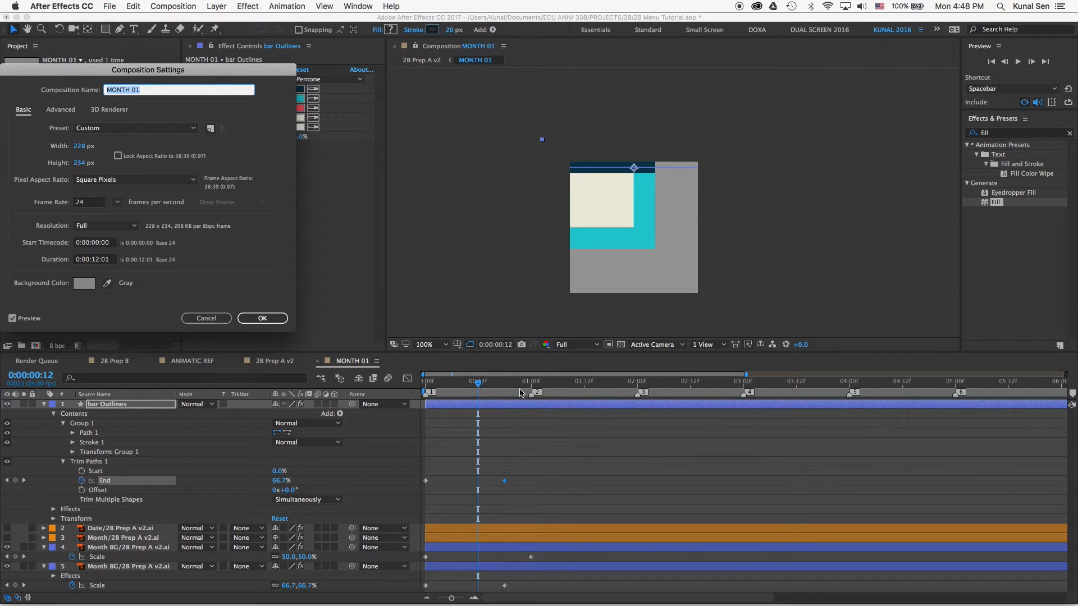
pyautogui.click(269, 319)
pyautogui.moveTo(515, 477); pyautogui.dragTo(480, 484)
pyautogui.moveTo(478, 383)
pyautogui.mouseDown()
pyautogui.moveTo(513, 385)
pyautogui.moveTo(449, 384)
pyautogui.moveTo(533, 383)
pyautogui.moveTo(475, 384)
pyautogui.mouseUp()
# - Apply Easy Ease to all keyframes of the bar's Trim Paths End and both Month BG Scale animations
pyautogui.moveTo(541, 469); pyautogui.dragTo(398, 600)
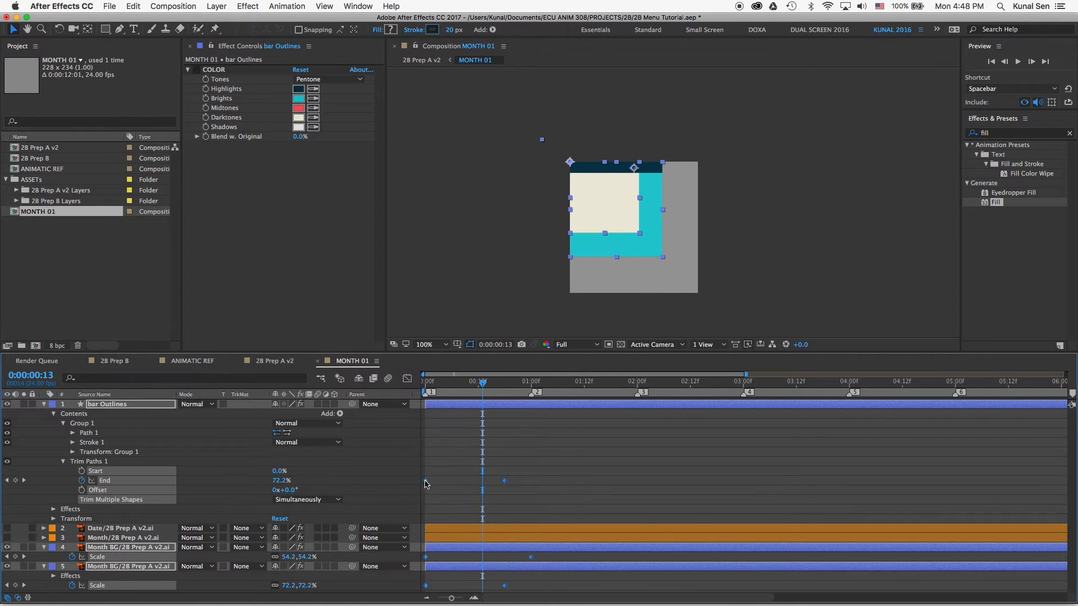
pyautogui.rightClick(425, 481)
pyautogui.moveTo(486, 594)
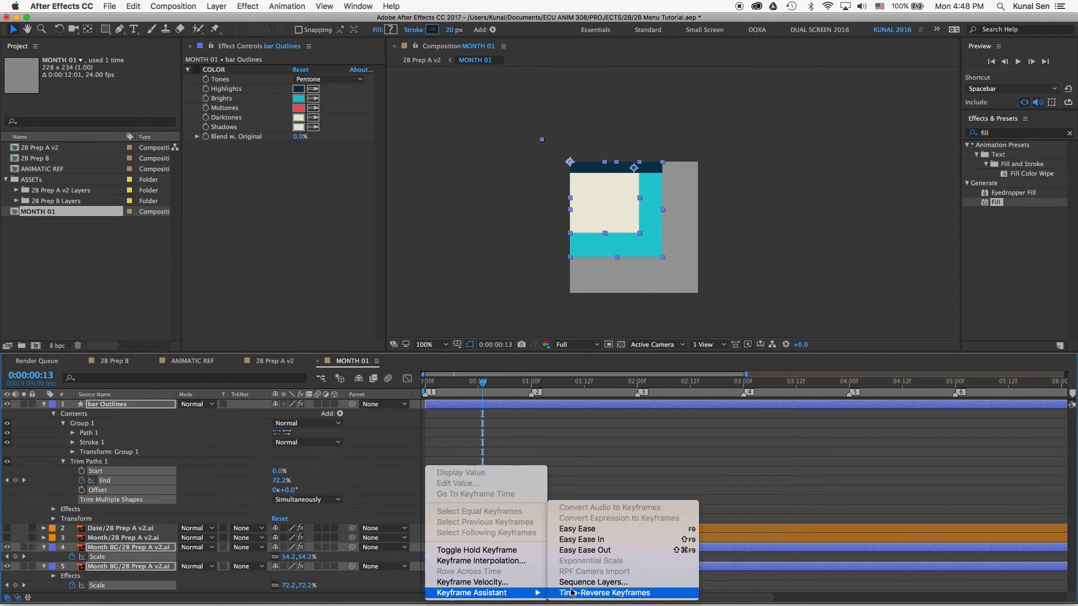
pyautogui.click(595, 531)
pyautogui.moveTo(480, 383); pyautogui.dragTo(598, 386)
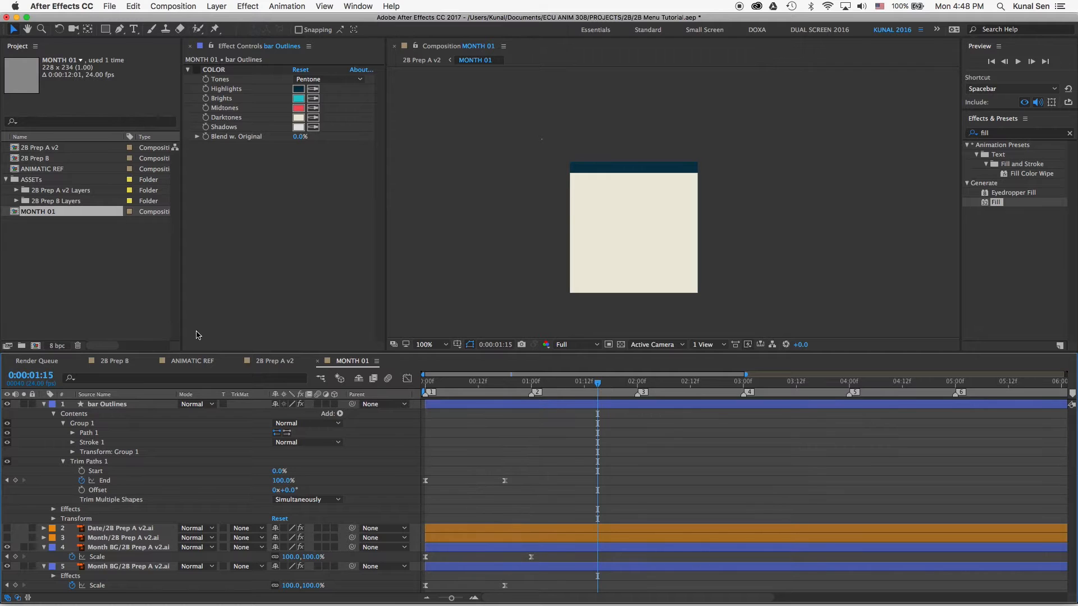
# - Collapse all layers to their keyframed properties only and make the Date and Month layers visible again
pyautogui.press('super+a')
pyautogui.press('u')
pyautogui.click(63, 500)
pyautogui.moveTo(7, 424); pyautogui.dragTo(7, 432)
# - At 2:00, draw an ellipse shape layer as a circle filling the tile area below the dark bar
pyautogui.moveTo(554, 383); pyautogui.dragTo(637, 385)
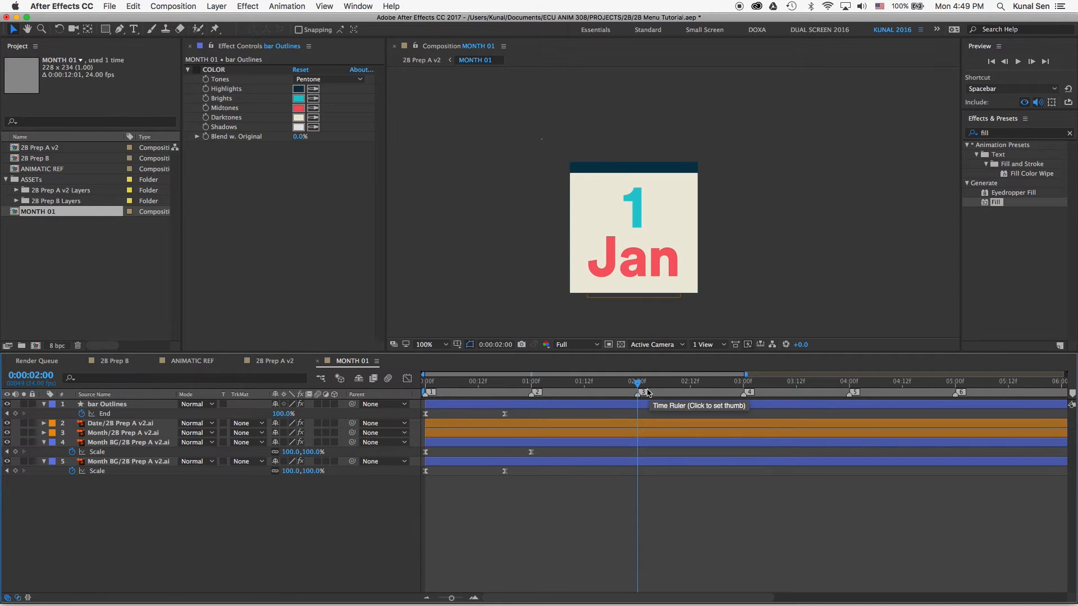
pyautogui.click(613, 432)
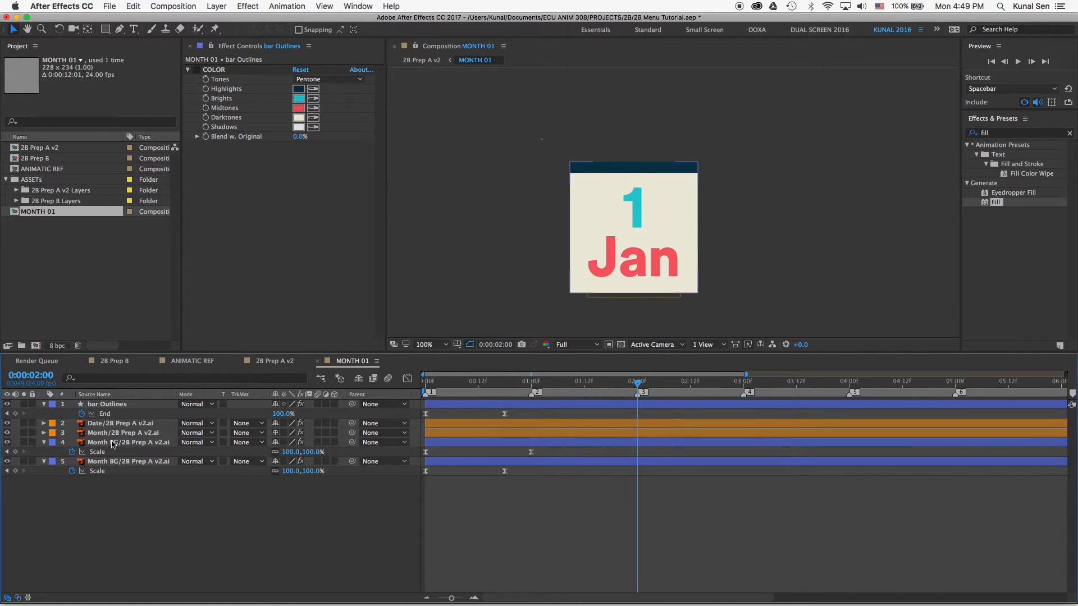
pyautogui.click(114, 443)
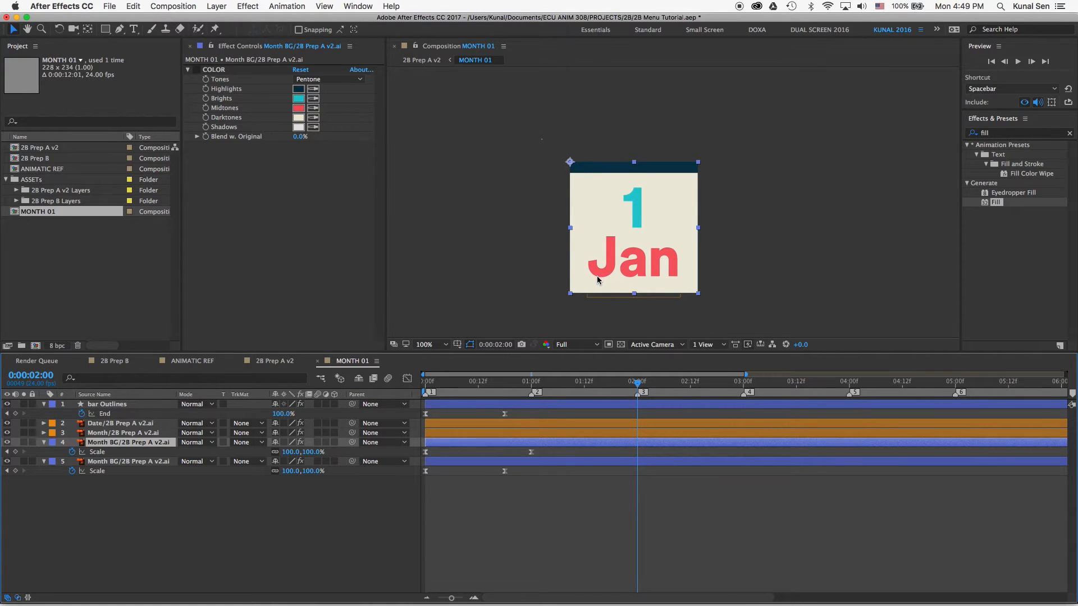
pyautogui.click(127, 500)
pyautogui.moveTo(106, 33); pyautogui.dragTo(132, 47)
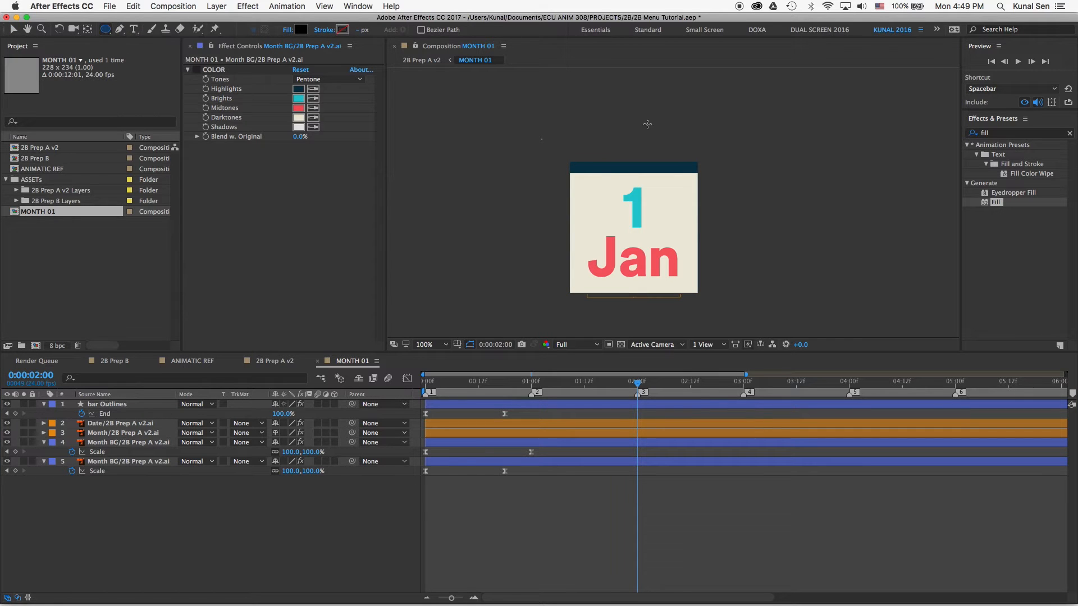
pyautogui.moveTo(572, 175); pyautogui.dragTo(691, 293)
pyautogui.press('v')
# - Apply a Fill effect to the circle shape layer and set its color to white
pyautogui.doubleClick(994, 202)
pyautogui.click(298, 98)
pyautogui.click(8, 88)
pyautogui.click(258, 88)
# - Center the circle layer's anchor point in its content and set its X position to 114
pyautogui.rightClick(625, 241)
pyautogui.moveTo(696, 229)
pyautogui.click(831, 347)
pyautogui.press('p')
pyautogui.press('super+k')
pyautogui.click(263, 318)
pyautogui.click(279, 414)
pyautogui.write('114')
pyautogui.press('Return')
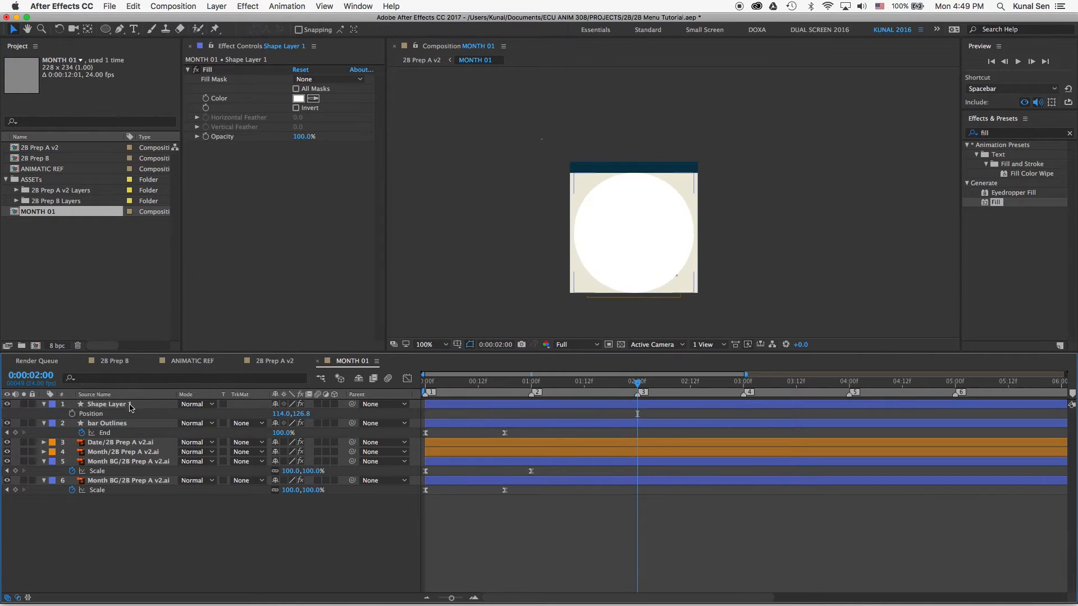
# - Move the circle shape layer beneath the Month layer and rename it SELECT
pyautogui.moveTo(129, 405); pyautogui.dragTo(132, 456)
pyautogui.press('Return')
pyautogui.write('SELECT')
pyautogui.press('Return')
# - Keyframe the SELECT layer's Scale from 0% at 2:00 to 173% at 2:12 and preview the growth
pyautogui.press('s')
pyautogui.click(72, 452)
pyautogui.click(689, 386)
pyautogui.moveTo(290, 452); pyautogui.dragTo(330, 453)
pyautogui.click(638, 386)
pyautogui.click(292, 452)
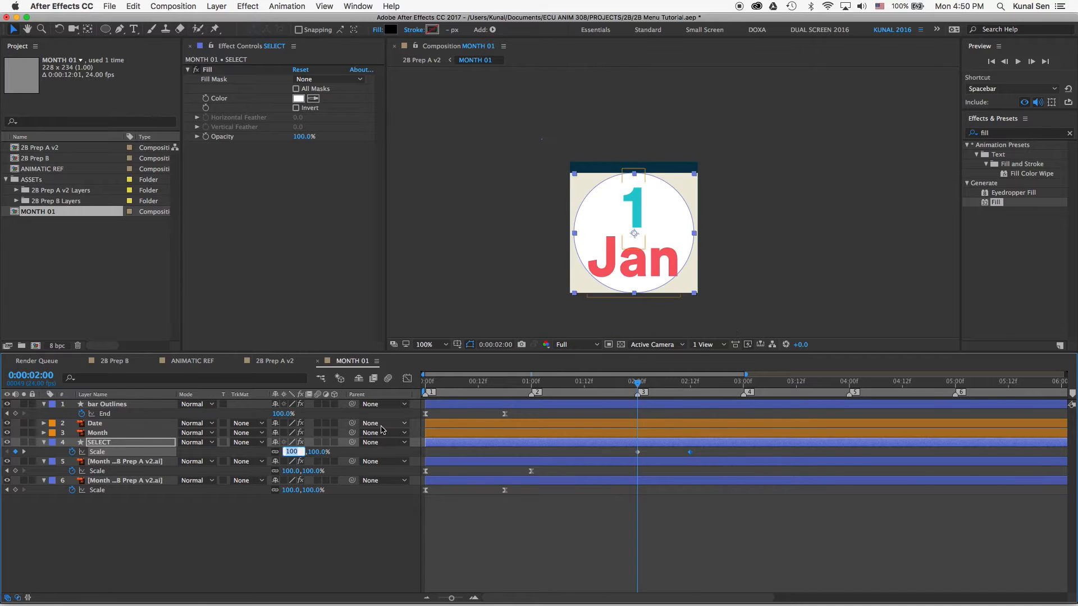
pyautogui.press('Return')
pyautogui.press('space')
# - Trim the SELECT layer to run from 2:00 up to 3:00 and preview the tile animation from the start
pyautogui.moveTo(699, 383); pyautogui.dragTo(638, 383)
pyautogui.moveTo(426, 443); pyautogui.dragTo(638, 442)
pyautogui.moveTo(637, 383); pyautogui.dragTo(739, 384)
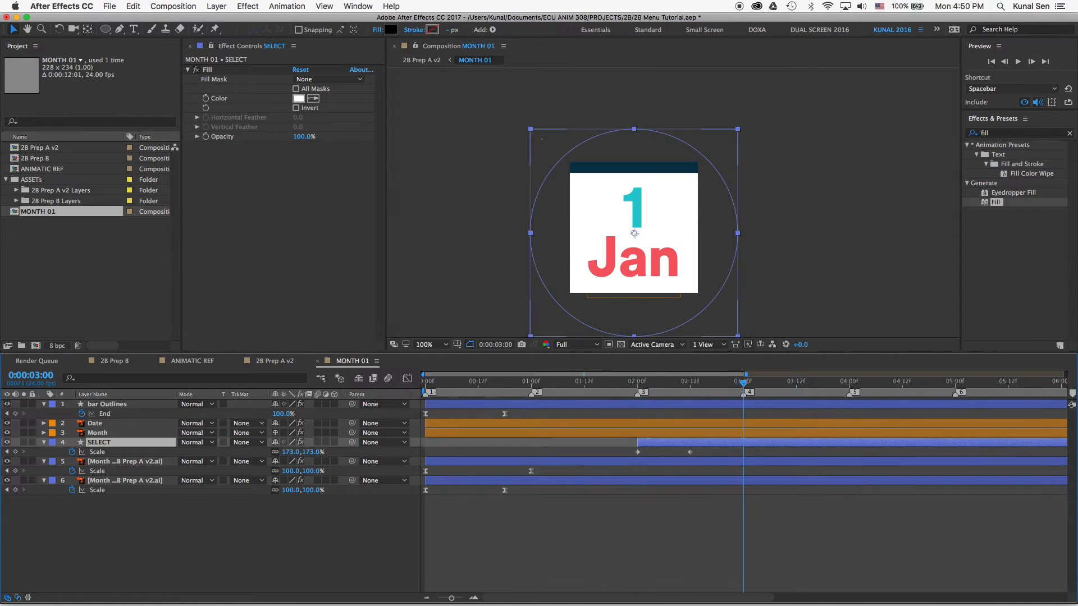
pyautogui.hotkey('alt', ']')
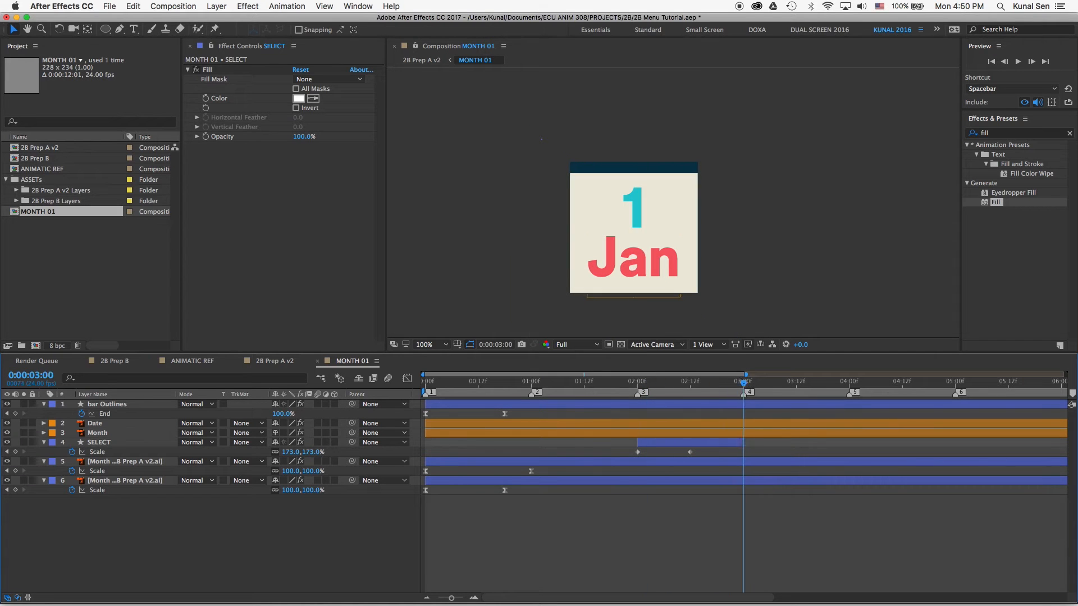
pyautogui.press('pagedown')
pyautogui.press('pageup')
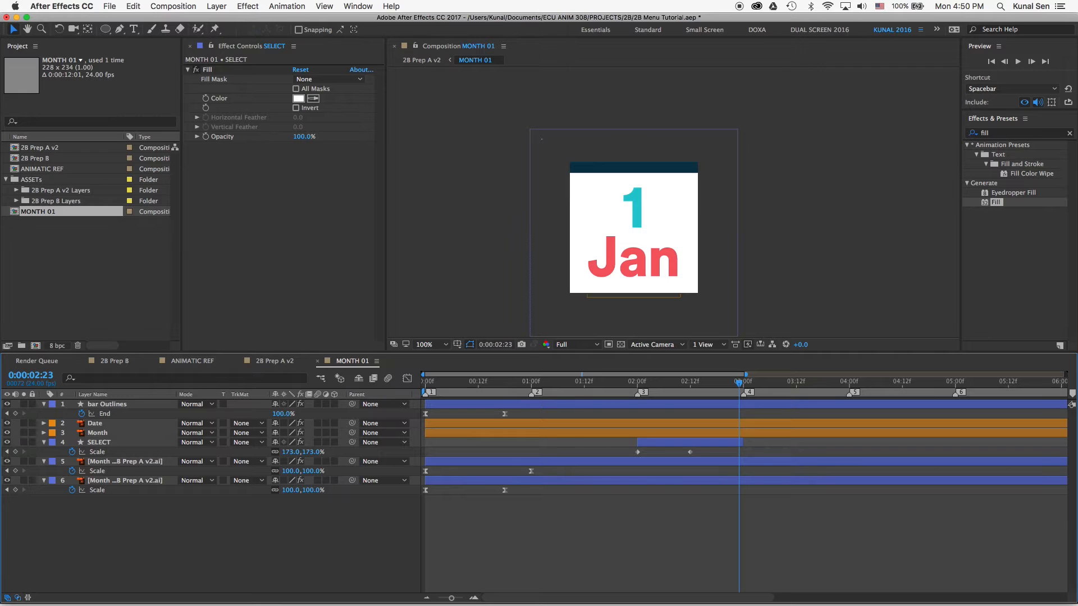
pyautogui.press('Home')
pyautogui.press('space')
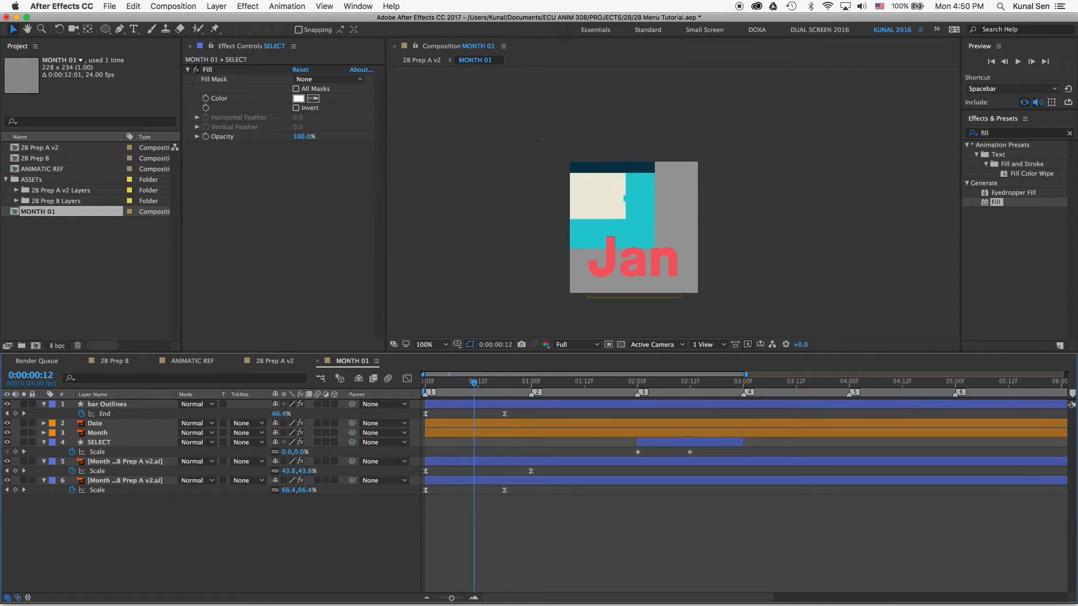
pyautogui.moveTo(518, 383)
pyautogui.mouseDown()
pyautogui.moveTo(565, 384)
pyautogui.moveTo(536, 384)
pyautogui.mouseUp()
pyautogui.press('space')
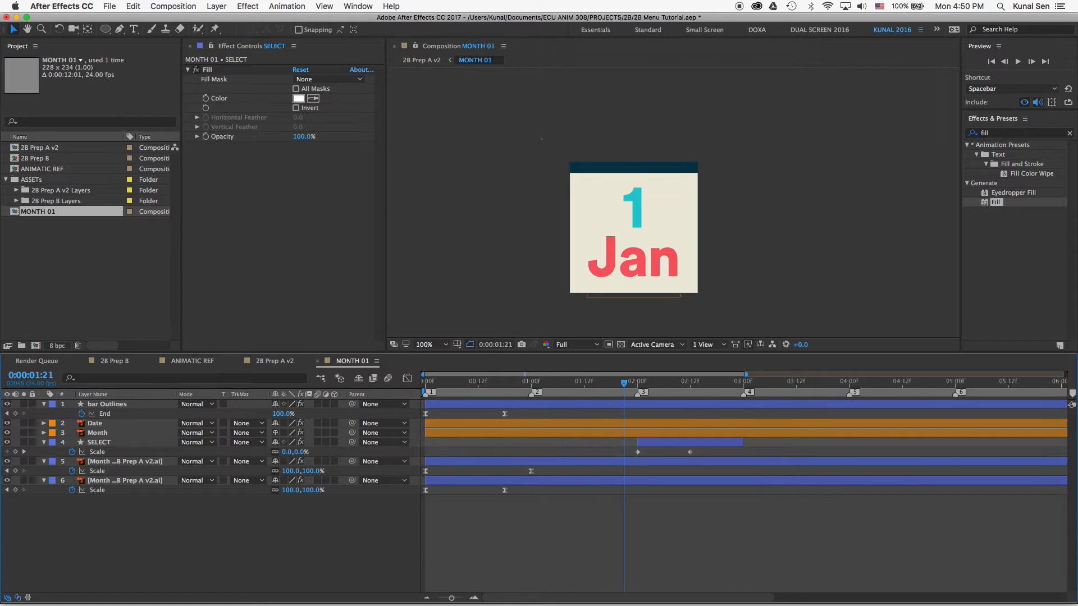
# - Duplicate the bottommost month background layer, place the copy directly above SELECT and trim it to start at 3:00
pyautogui.moveTo(624, 383)
pyautogui.mouseDown()
pyautogui.moveTo(536, 383)
pyautogui.moveTo(787, 384)
pyautogui.moveTo(744, 384)
pyautogui.mouseUp()
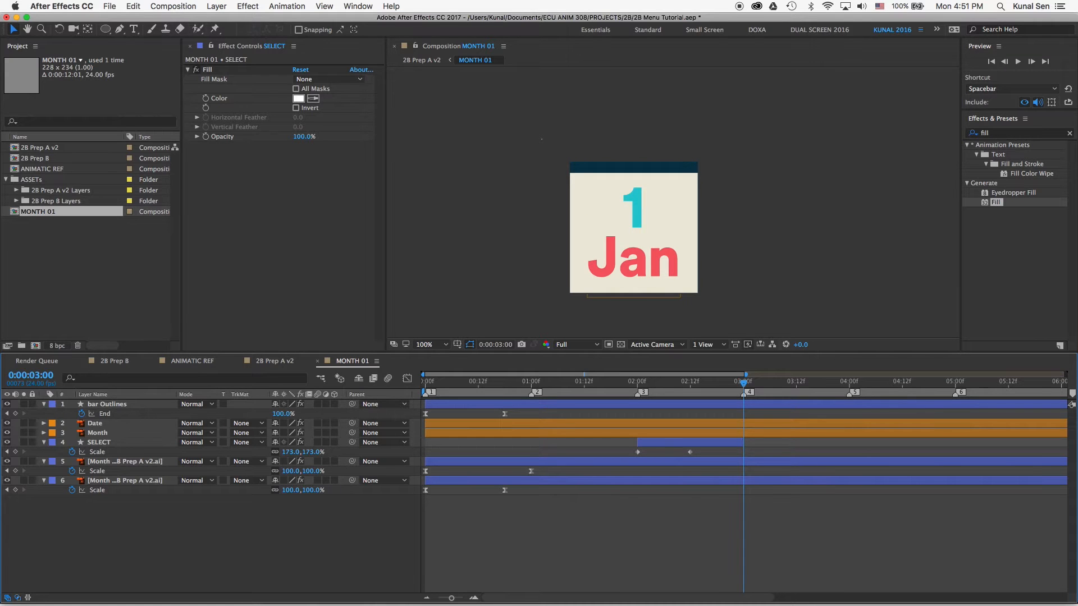
pyautogui.click(125, 481)
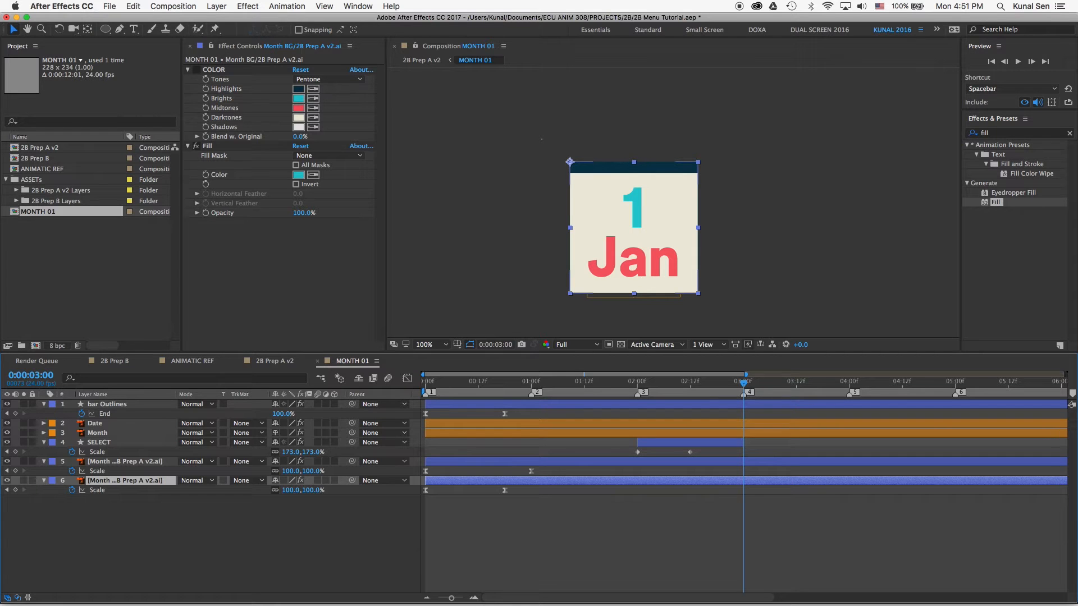
pyautogui.press('super+d')
pyautogui.moveTo(124, 481); pyautogui.dragTo(125, 438)
pyautogui.hotkey('alt', '[')
# - Recolor the duplicate's Fill with the navy sampled from the tile's top bar and set its Scale to 101%
pyautogui.click(312, 174)
pyautogui.click(634, 167)
pyautogui.press('s')
pyautogui.click(292, 451)
pyautogui.write('101')
pyautogui.press('Return')
# - Clear the navy layer's copied Scale keyframes, unlink the dimensions and keyframe the vertical Scale at 0% at 3:00
pyautogui.click(727, 562)
pyautogui.click(125, 443)
pyautogui.click(859, 313)
pyautogui.moveTo(760, 448); pyautogui.dragTo(422, 455)
pyautogui.press('Delete')
pyautogui.click(274, 452)
pyautogui.moveTo(312, 452); pyautogui.dragTo(275, 471)
pyautogui.click(310, 452)
pyautogui.write('0')
pyautogui.press('Return')
# - Keyframe the navy layer's vertical Scale to 101% at 3:06 and back to 0% at 4:00, previewing the wipe
pyautogui.moveTo(744, 383); pyautogui.dragTo(770, 383)
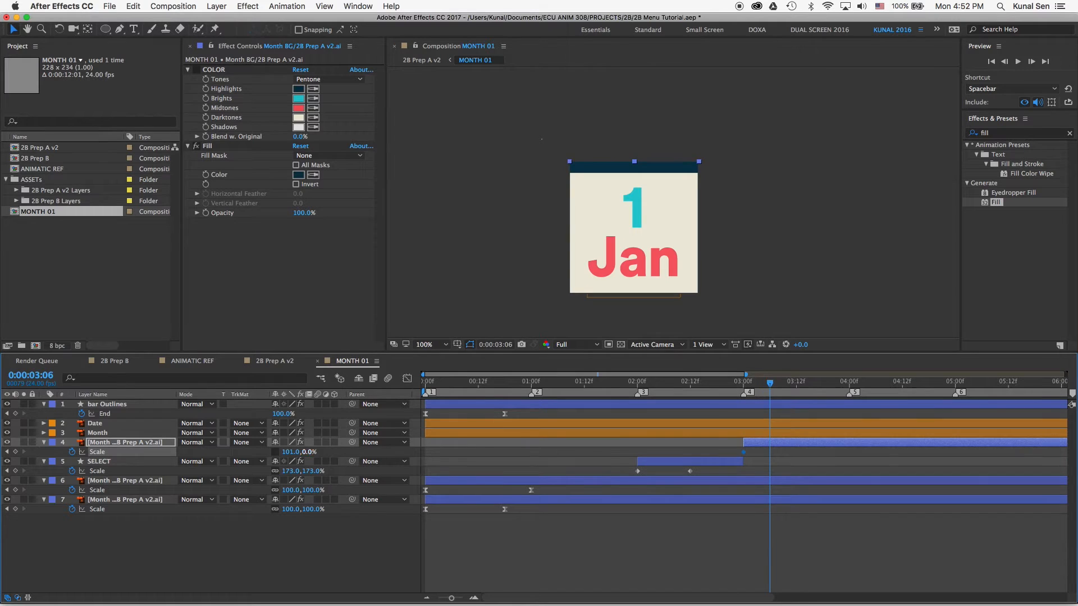
pyautogui.click(308, 452)
pyautogui.write('101')
pyautogui.press('Return')
pyautogui.click(850, 384)
pyautogui.moveTo(757, 451); pyautogui.dragTo(724, 453)
pyautogui.press('super+c')
pyautogui.press('super+v')
pyautogui.click(743, 382)
pyautogui.press('space')
pyautogui.press('space')
# - Ease the navy layer's final Scale keyframe, cut the layer off at 4:00 and preview the result
pyautogui.moveTo(746, 381); pyautogui.dragTo(814, 385)
pyautogui.rightClick(849, 452)
pyautogui.moveTo(903, 582)
pyautogui.click(765, 530)
pyautogui.click(23, 452)
pyautogui.press('super+shift+d')
pyautogui.press('Delete')
pyautogui.press('space')
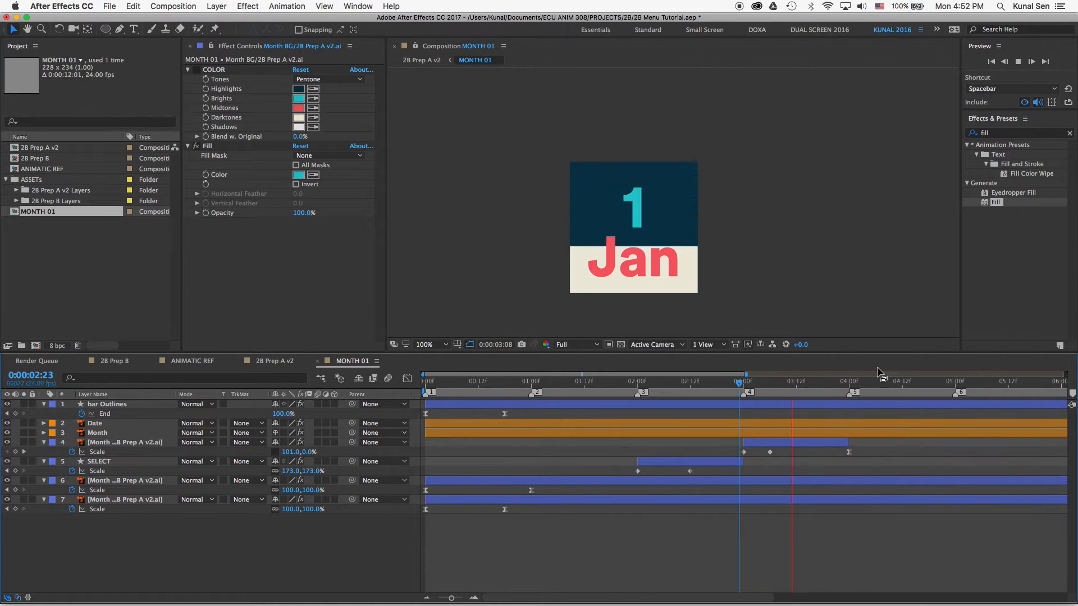
# - Retime the navy layer's last two Scale keyframes to about 3:04 and 3:16 and preview the faster wipe
pyautogui.click(802, 384)
pyautogui.moveTo(808, 386); pyautogui.dragTo(805, 386)
pyautogui.moveTo(849, 452); pyautogui.dragTo(814, 452)
pyautogui.moveTo(769, 452); pyautogui.dragTo(761, 452)
pyautogui.click(744, 385)
pyautogui.press('space')
pyautogui.press('space')
pyautogui.moveTo(839, 383); pyautogui.dragTo(878, 372)
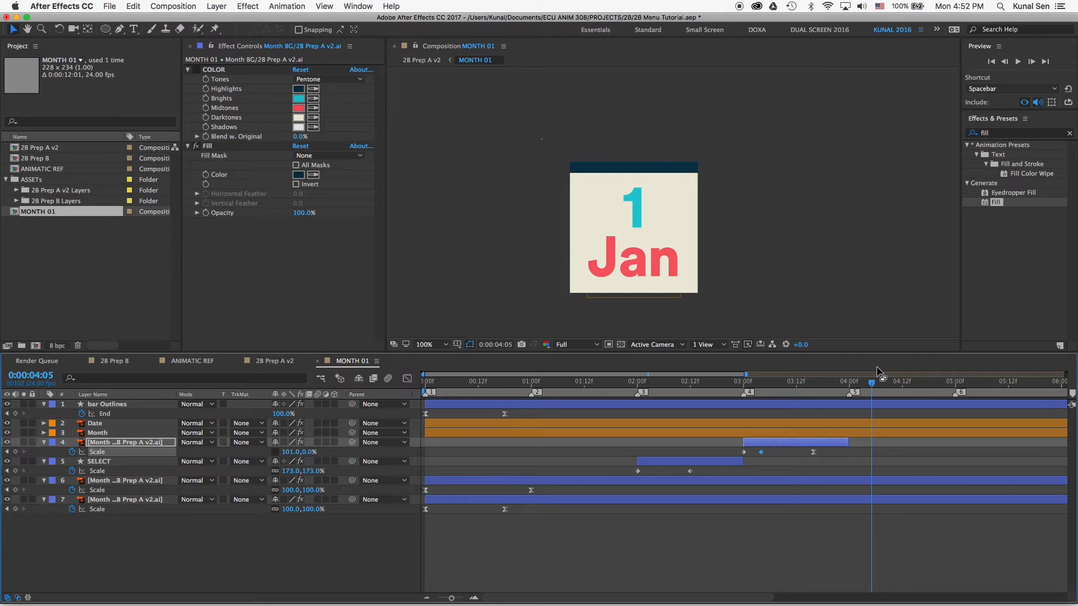
# - Set the current time to 4:00, examine the small month tiles in Illustrator's 2B Prep B.ai, and return to After Effects
pyautogui.moveTo(870, 385); pyautogui.dragTo(849, 386)
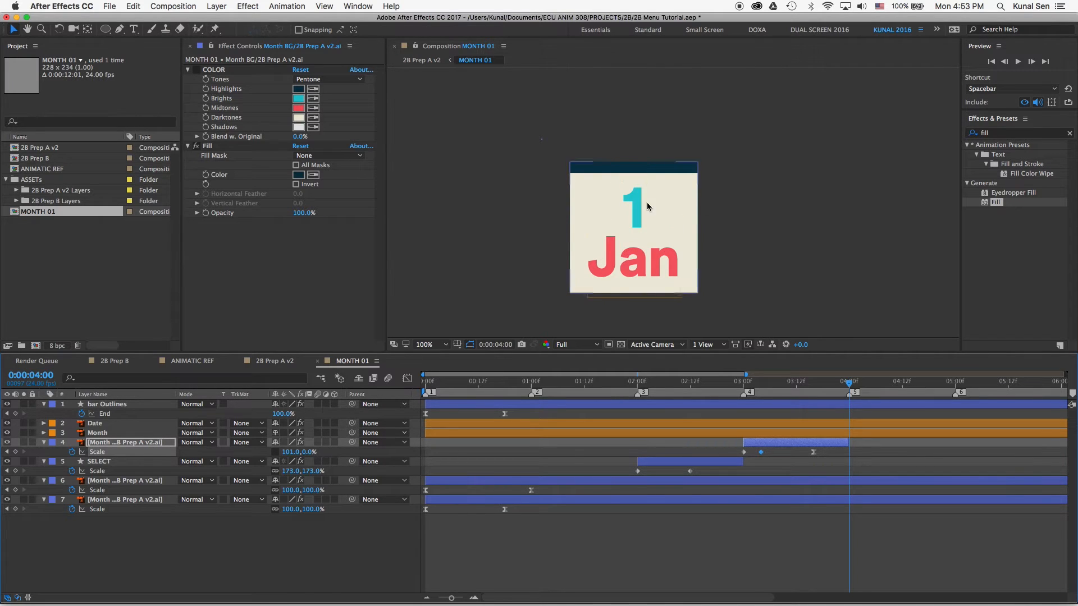
pyautogui.press('super+Tab')
pyautogui.press('super+Tab')
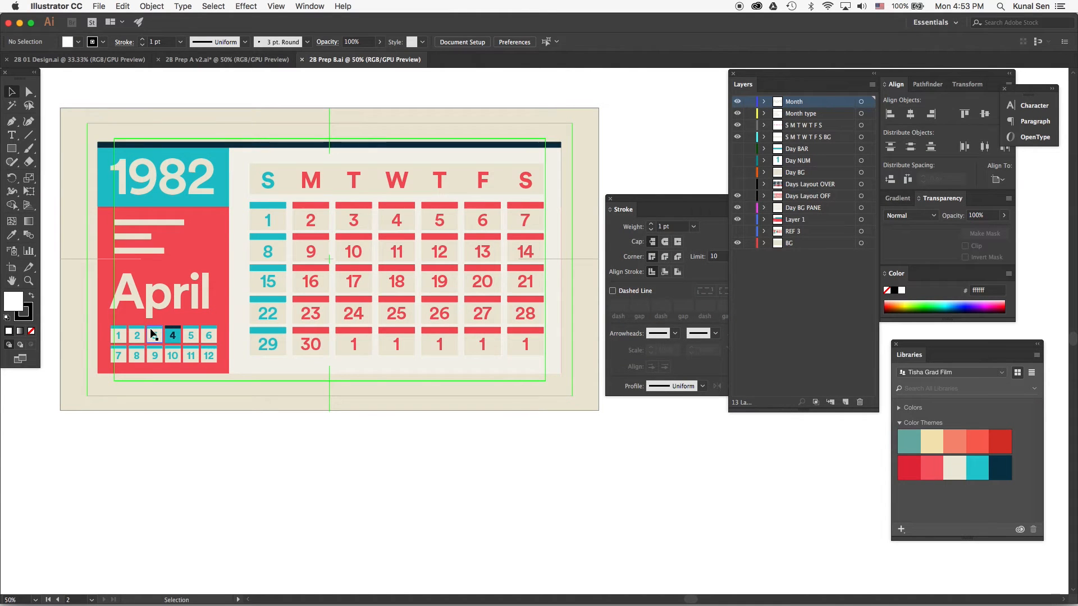
pyautogui.press('super+Tab')
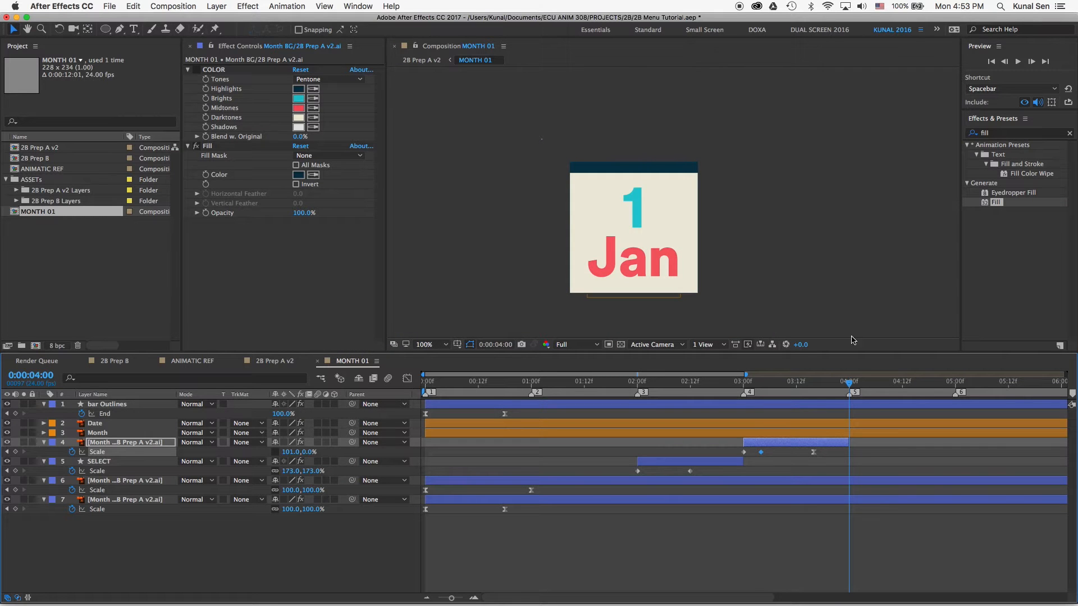
# - Duplicate the bar Outlines layer and keep only the part of the copy that starts at 4:00
pyautogui.click(878, 405)
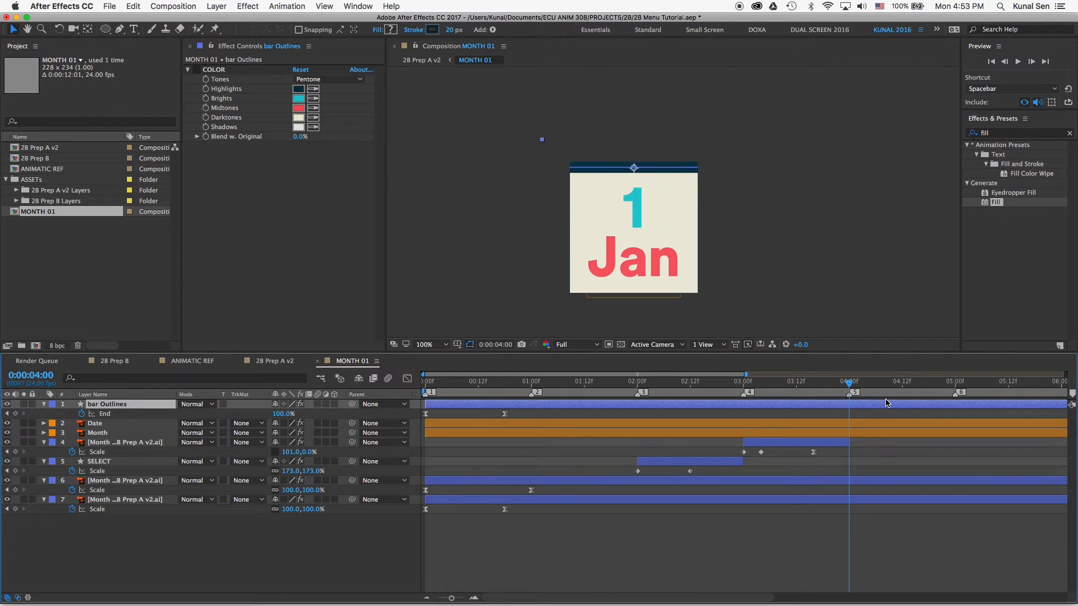
pyautogui.press('super+d')
pyautogui.press('super+shift+d')
pyautogui.press('Delete')
pyautogui.press('super+z')
pyautogui.click(845, 412)
pyautogui.press('Delete')
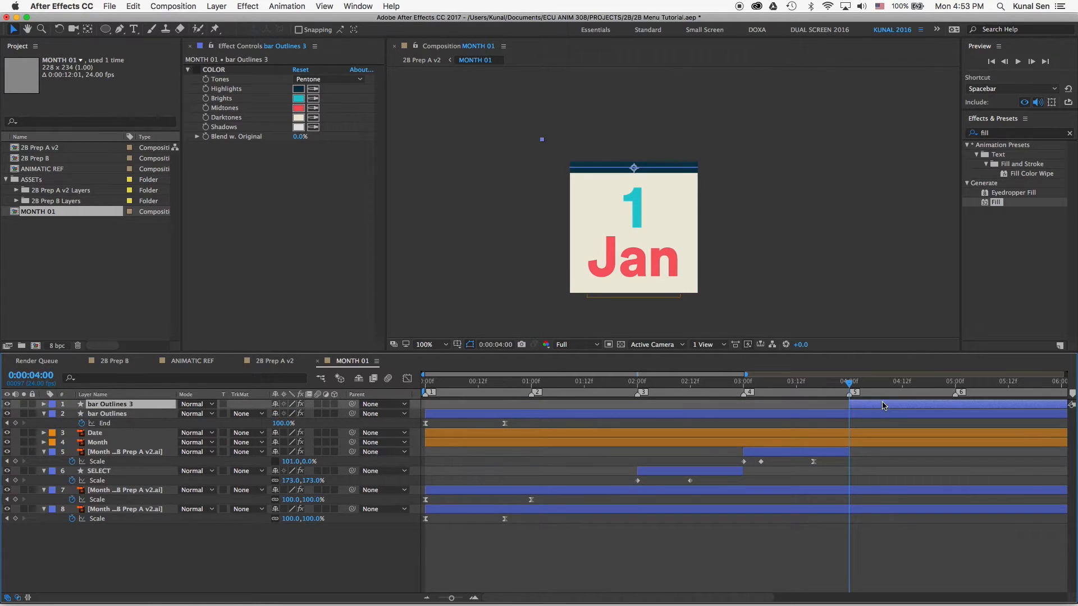
# - Move the duplicated bar's End keyframes so that its wipe runs from 4:00 to 5:00
pyautogui.click(882, 405)
pyautogui.press('u')
pyautogui.moveTo(521, 410); pyautogui.dragTo(955, 414)
# - Apply a Fill effect to the duplicated bar, sample the teal of the date numeral and check the bar at 5:00
pyautogui.click(124, 406)
pyautogui.doubleClick(996, 202)
pyautogui.click(313, 175)
pyautogui.click(637, 197)
pyautogui.moveTo(898, 386); pyautogui.dragTo(956, 386)
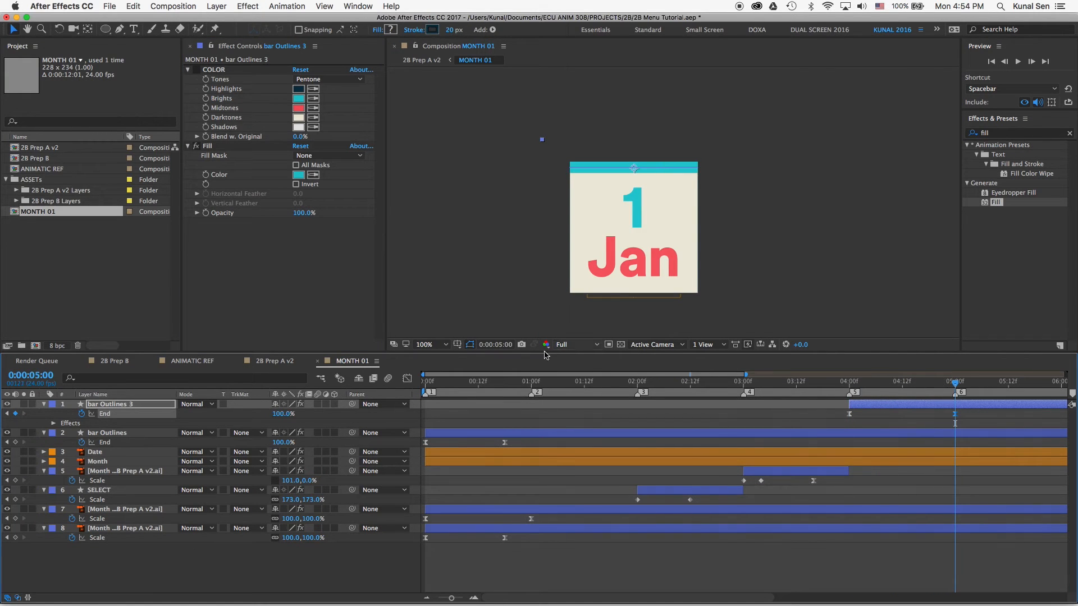
pyautogui.click(45, 404)
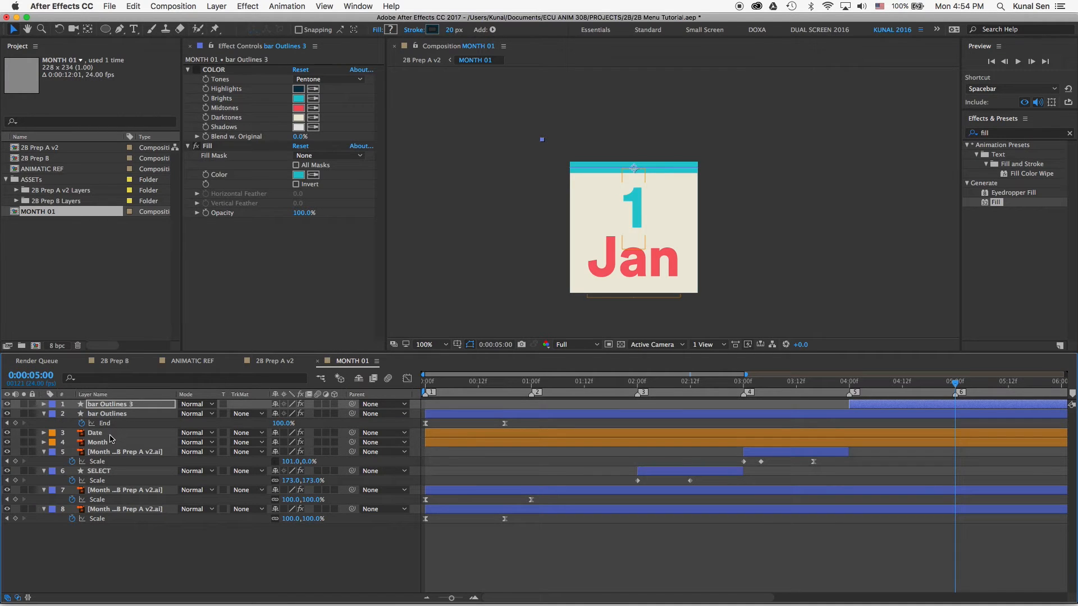
# - Move the Date and Month layers above both bar layers to the top of the layer stack
pyautogui.click(95, 433)
pyautogui.keyDown('shift'); pyautogui.click(106, 443); pyautogui.keyUp('shift')
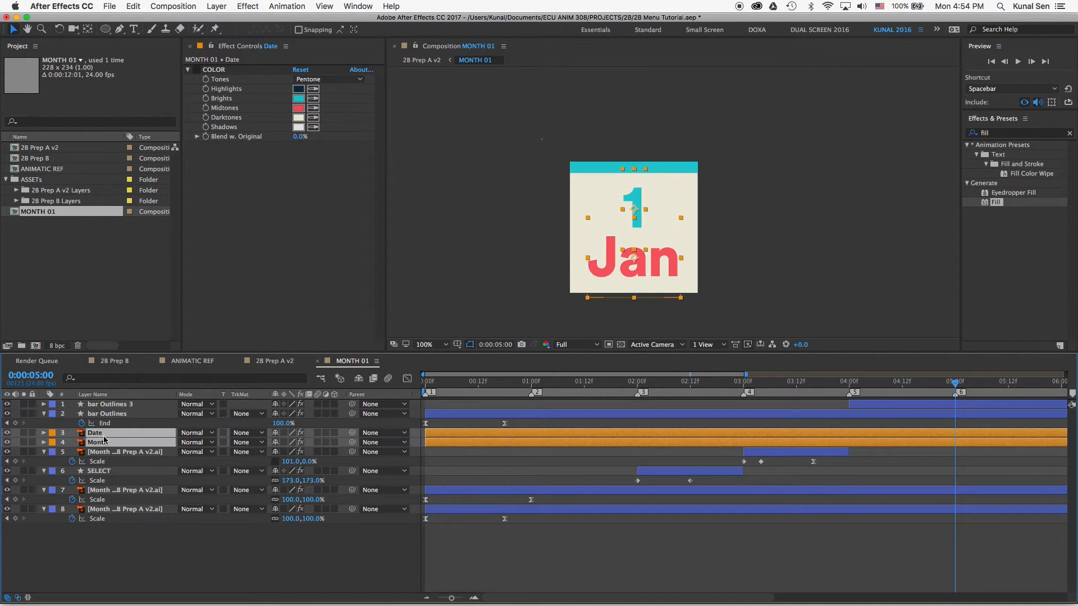
pyautogui.moveTo(101, 433); pyautogui.dragTo(106, 402)
pyautogui.click(94, 533)
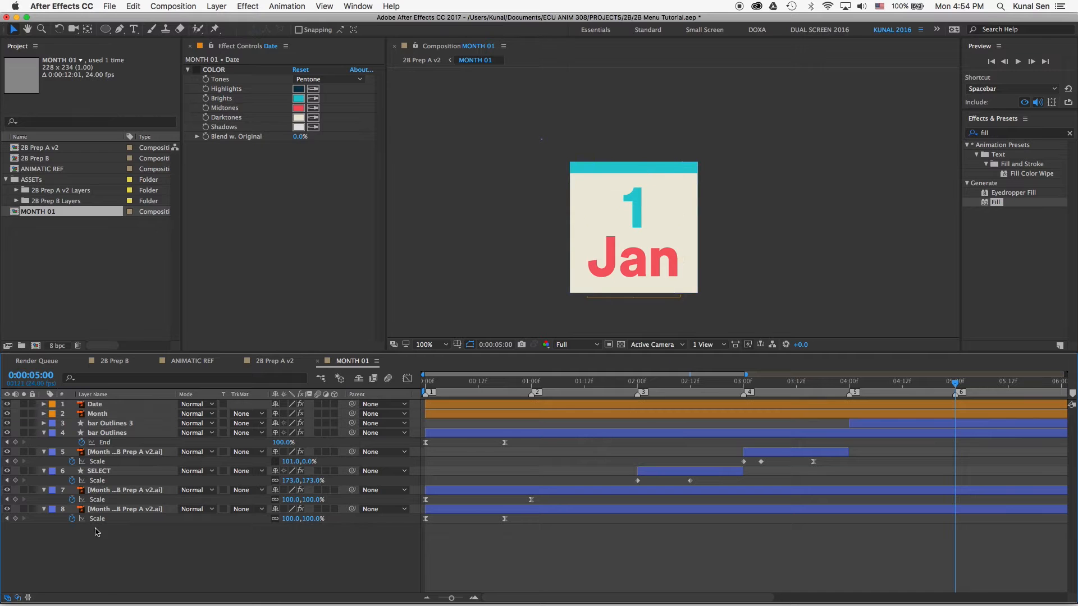
# - Preview the tile, then hide the Date and Month layers and show the transparency grid at the first frame
pyautogui.moveTo(816, 381); pyautogui.dragTo(552, 385)
pyautogui.press('space')
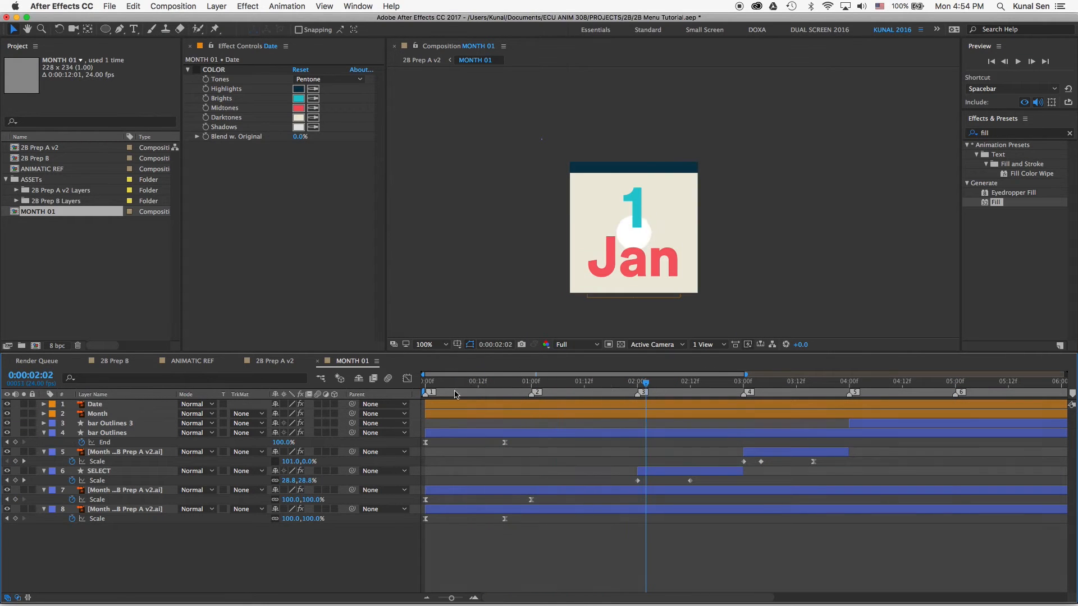
pyautogui.moveTo(6, 404); pyautogui.dragTo(7, 414)
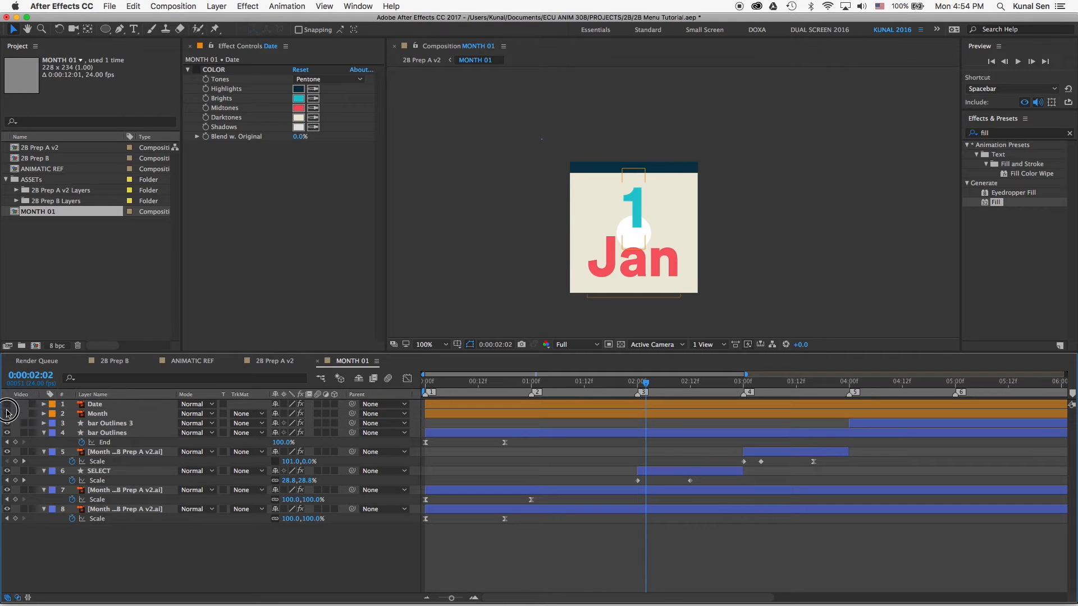
pyautogui.moveTo(448, 395); pyautogui.dragTo(425, 380)
pyautogui.click(622, 344)
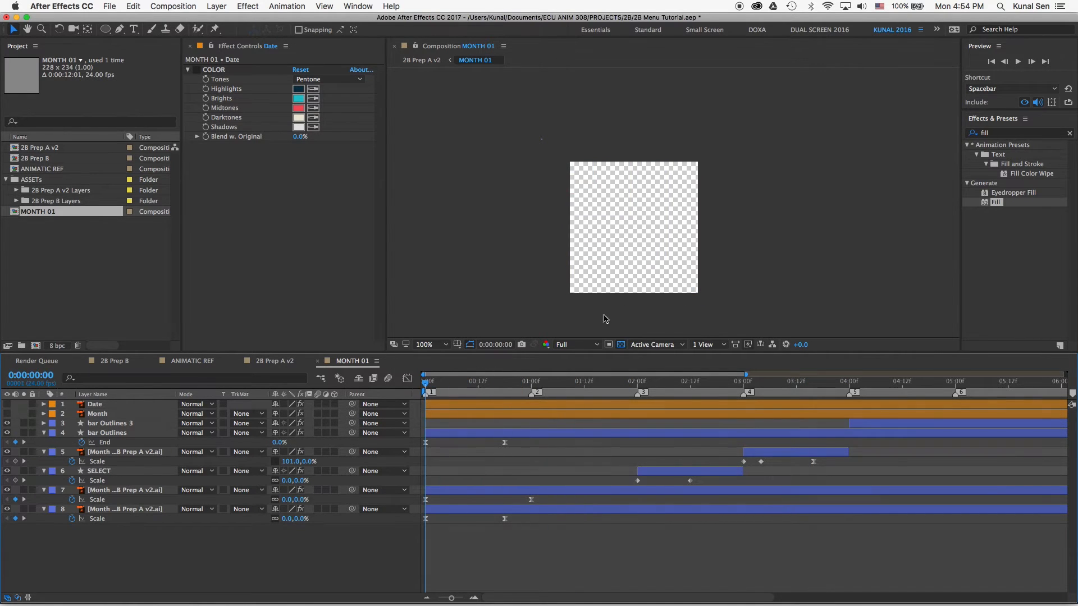
# - Pre-compose the six bar, background and SELECT layers as MONTH BG and give it a Blue label
pyautogui.click(119, 426)
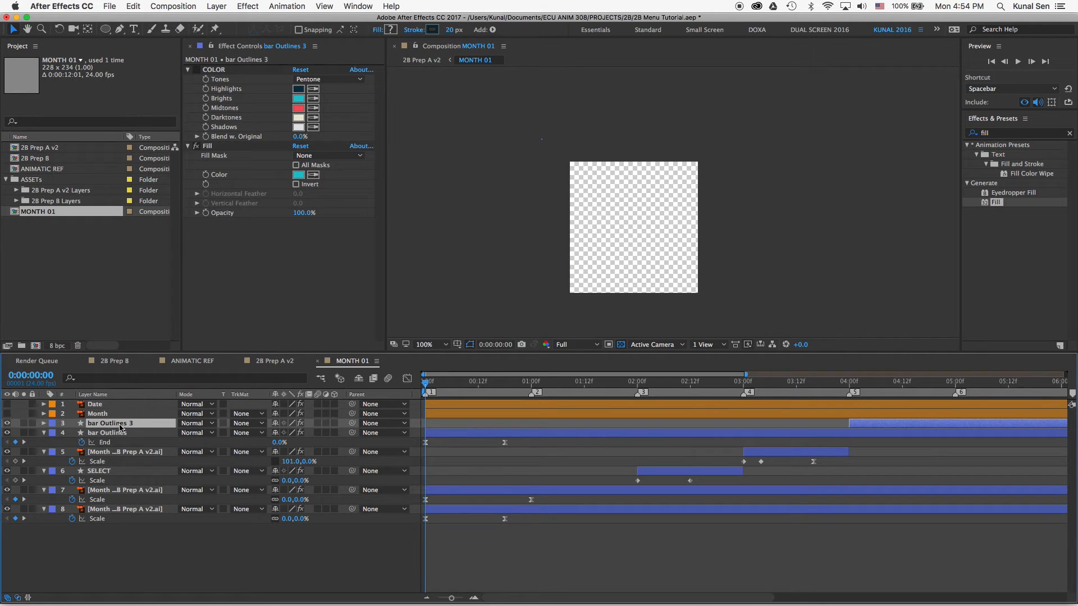
pyautogui.keyDown('shift'); pyautogui.click(119, 510); pyautogui.keyUp('shift')
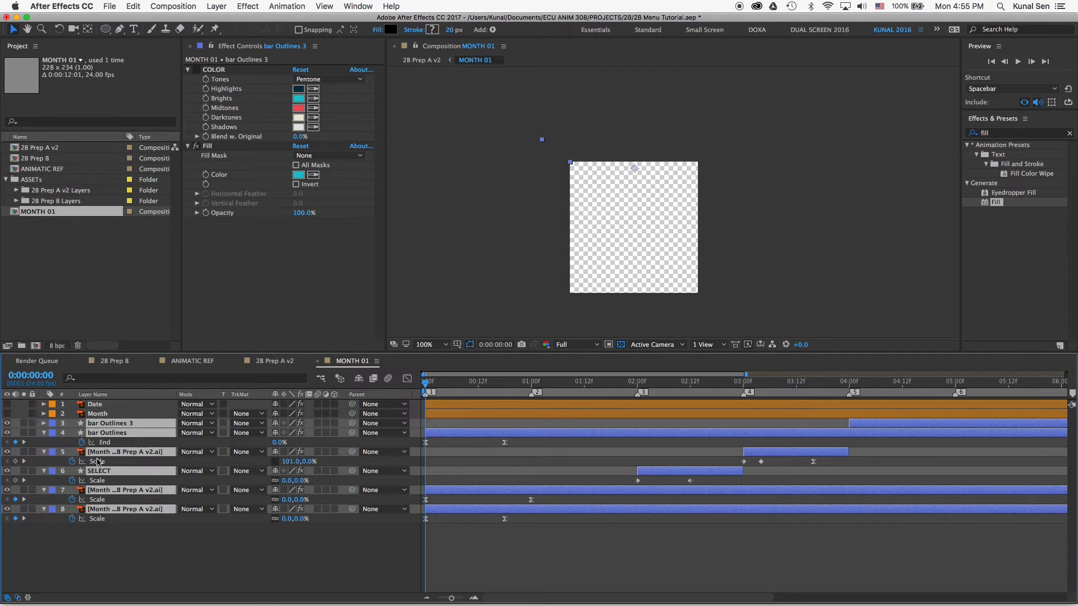
pyautogui.press('super+shift+c')
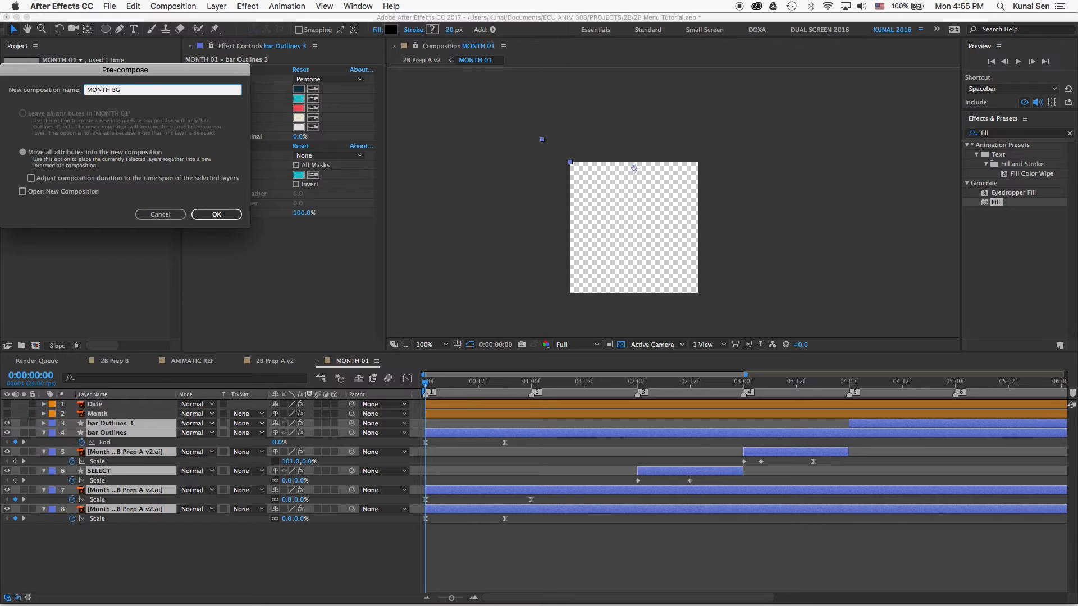
pyautogui.press('Return')
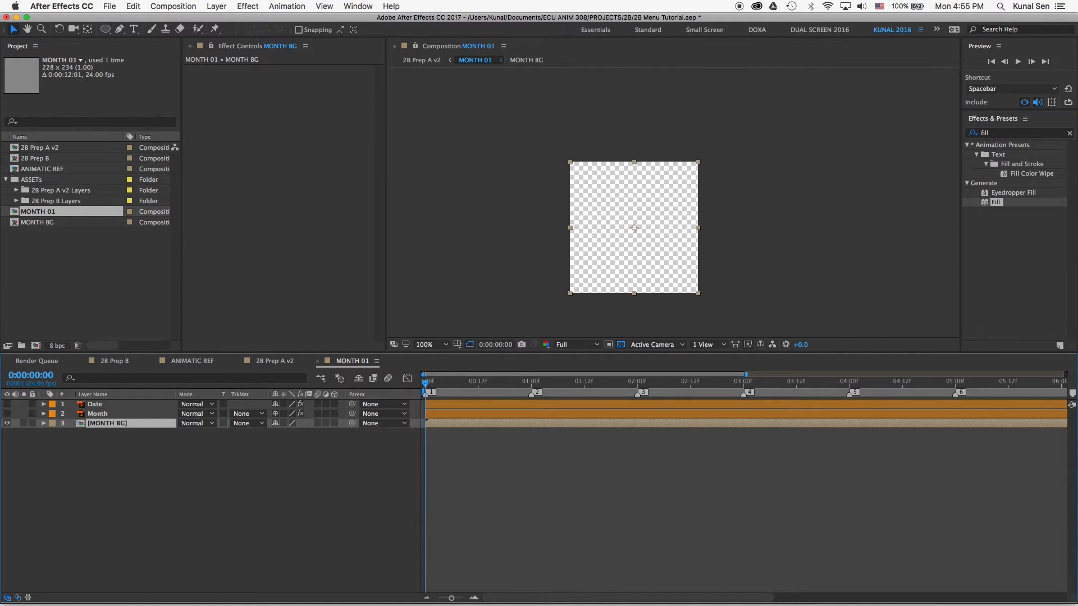
pyautogui.click(53, 423)
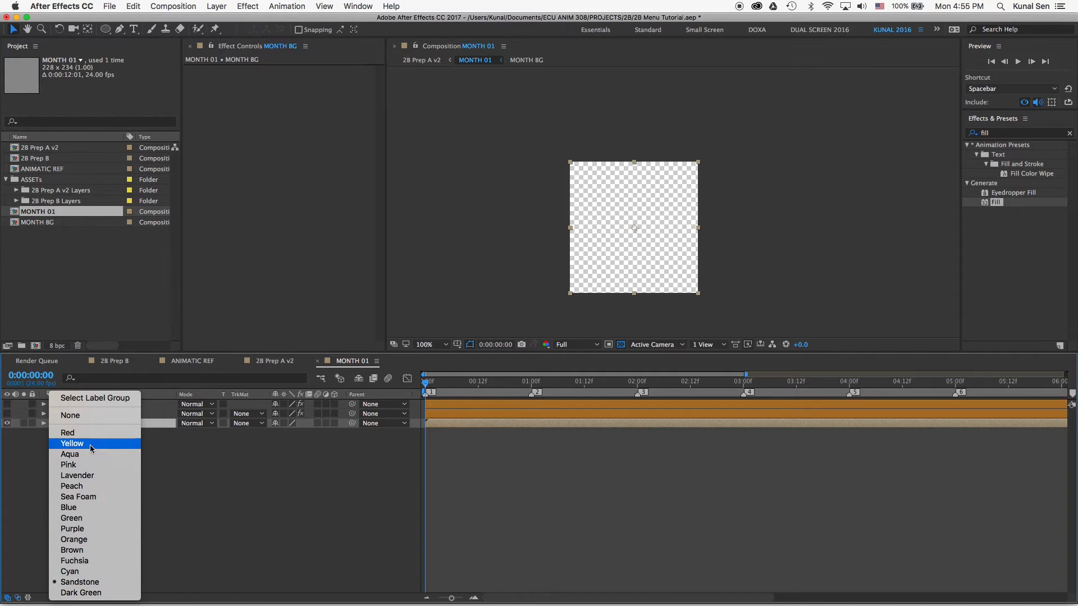
pyautogui.click(76, 507)
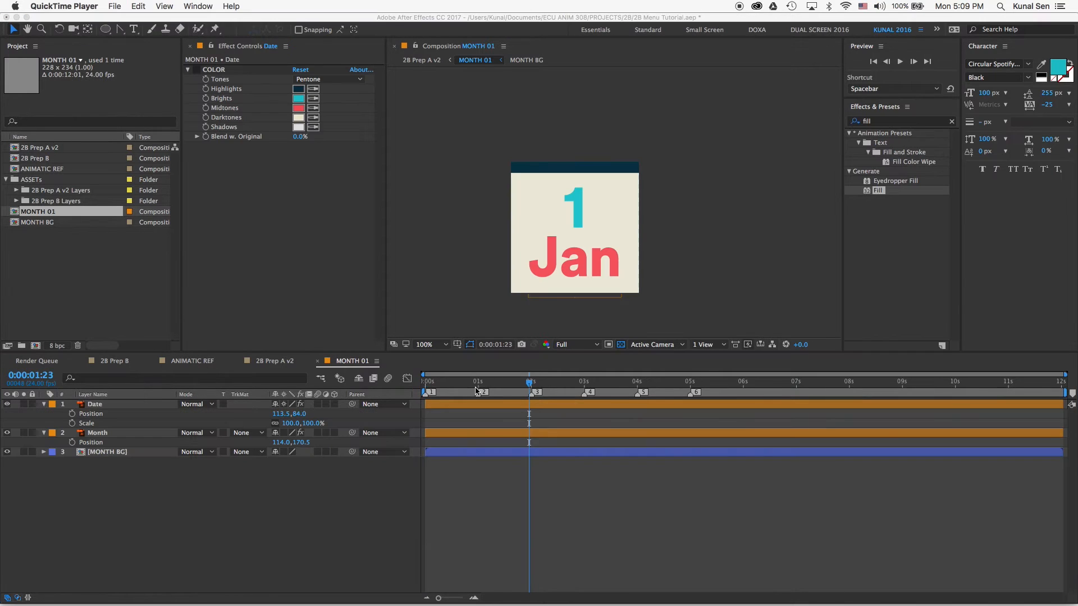
# - Check the tile's opening frames with the date and month text in place, stopping at frame 6
pyautogui.click(472, 389)
pyautogui.moveTo(430, 384); pyautogui.dragTo(386, 373)
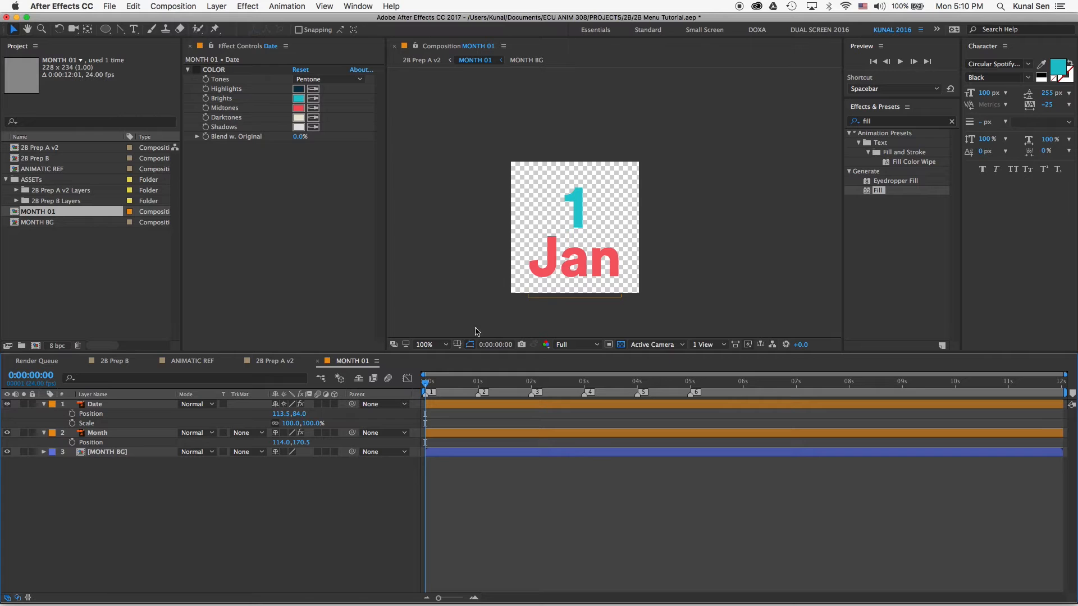
pyautogui.moveTo(439, 386)
pyautogui.mouseDown()
pyautogui.moveTo(430, 382)
pyautogui.moveTo(439, 384)
pyautogui.mouseUp()
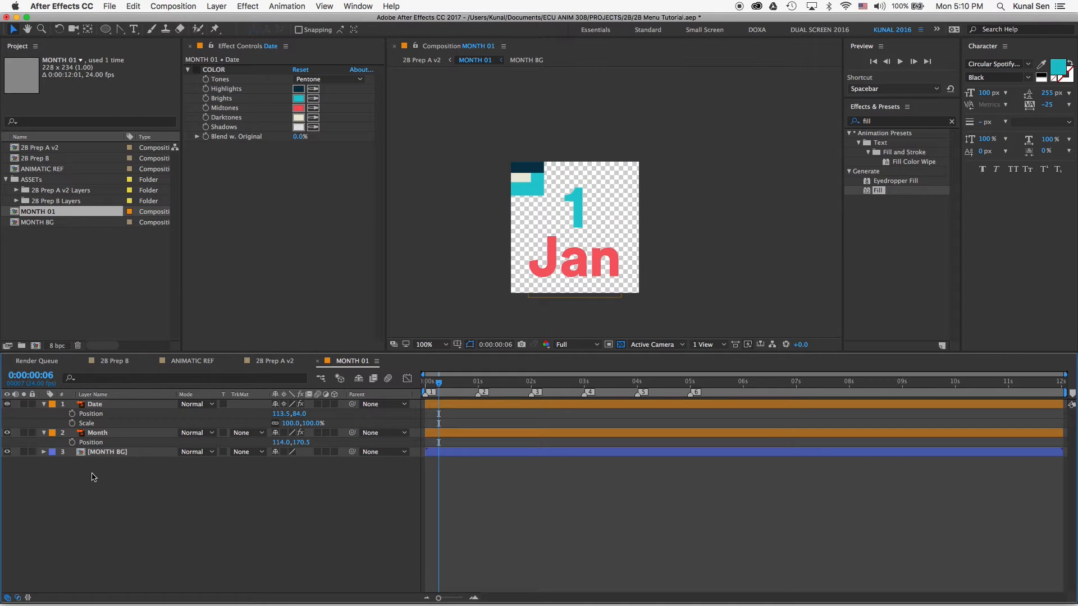
# - Add a teal text layer reading 1 and set the Date layer's track matte to None
pyautogui.click(118, 406)
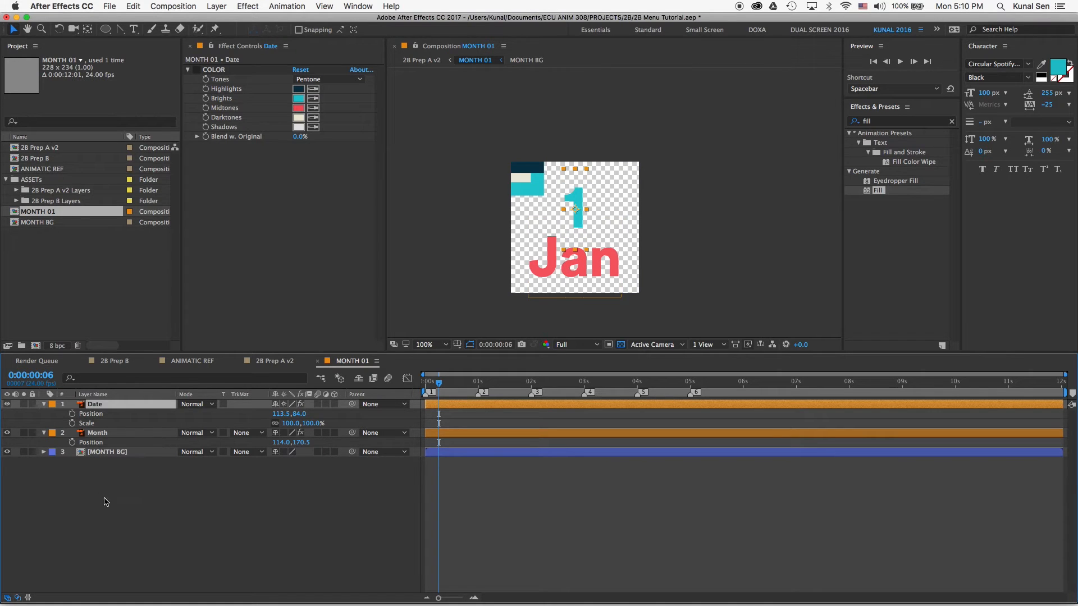
pyautogui.click(104, 498)
pyautogui.click(134, 30)
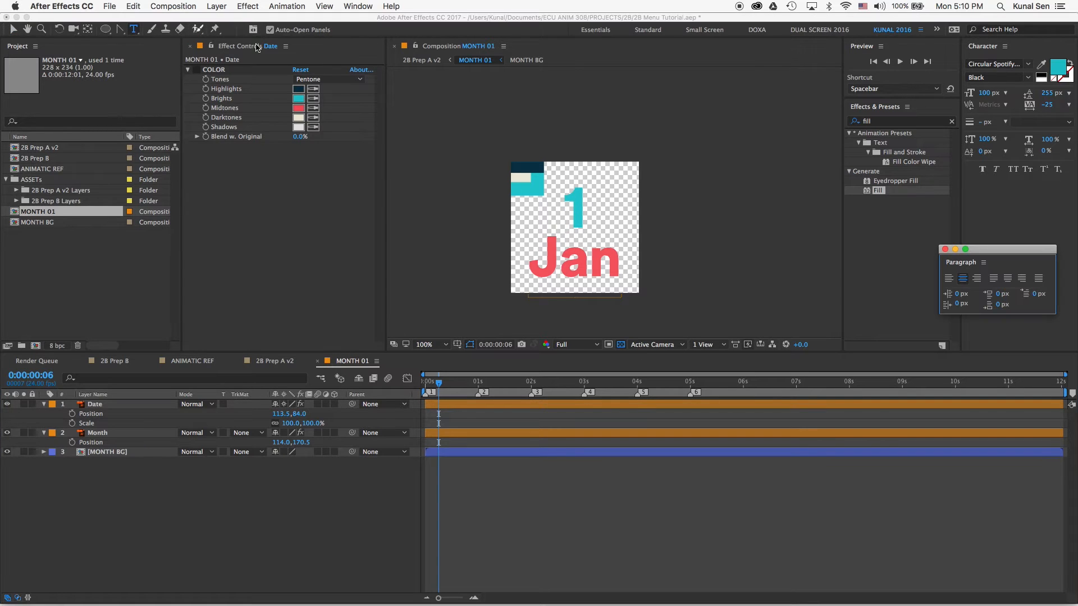
pyautogui.click(603, 237)
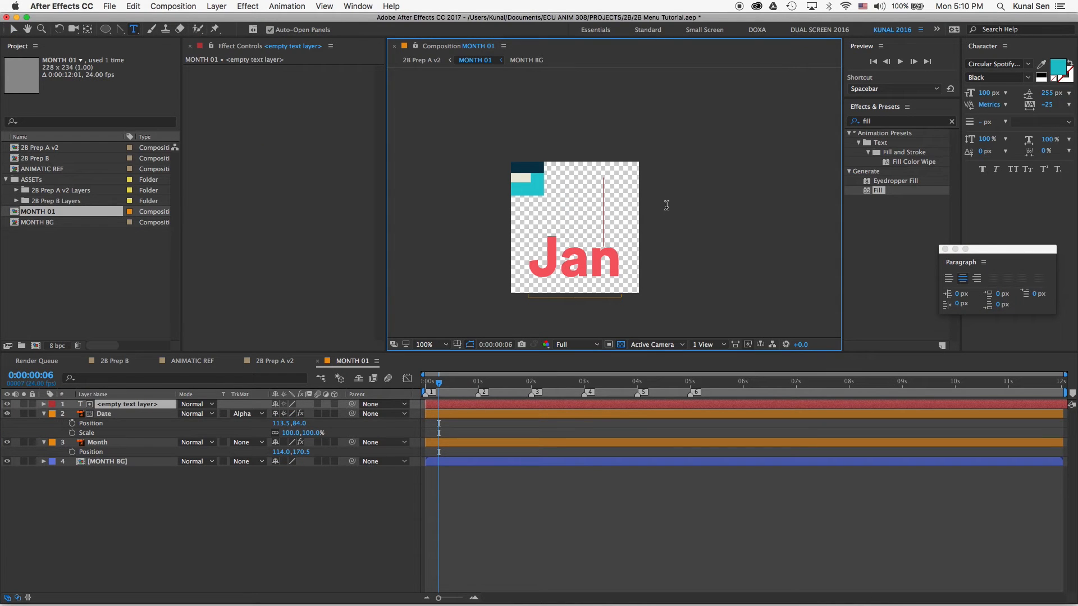
pyautogui.write('1')
pyautogui.click(13, 31)
pyautogui.click(248, 414)
pyautogui.click(262, 425)
# - Align the text 1 over the original date numeral and delete the Date layer
pyautogui.moveTo(601, 221); pyautogui.dragTo(574, 223)
pyautogui.press('Down')
pyautogui.press('Down')
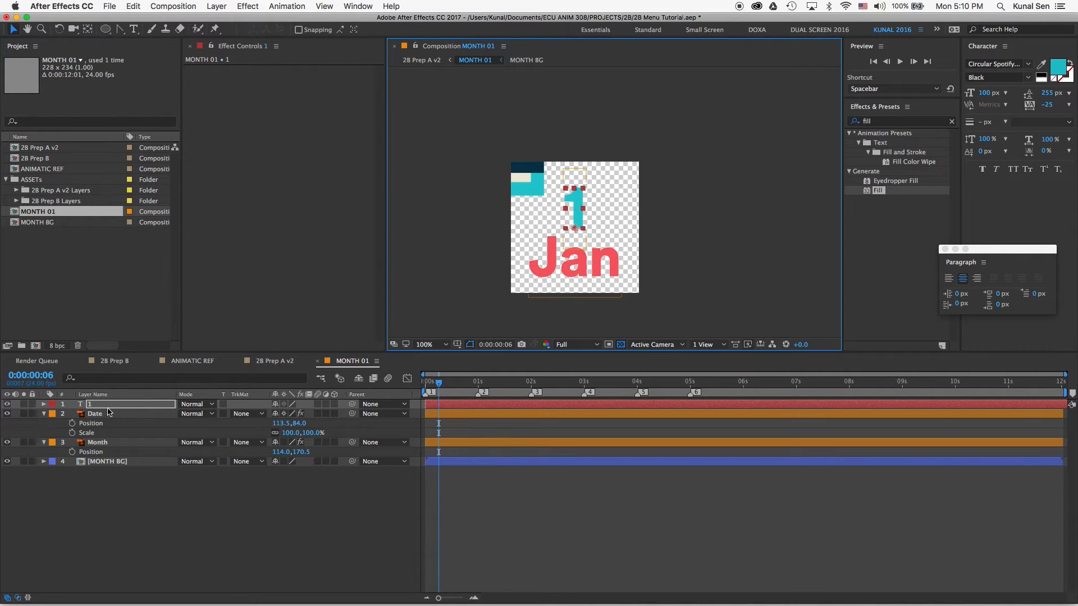
pyautogui.click(91, 414)
pyautogui.press('Delete')
# - Replace the Month layer with a text layer reading Jan, aligned over the original word and colored with its sampled red
pyautogui.hotkey('ctrl', 't')
pyautogui.click(609, 224)
pyautogui.write('Jan')
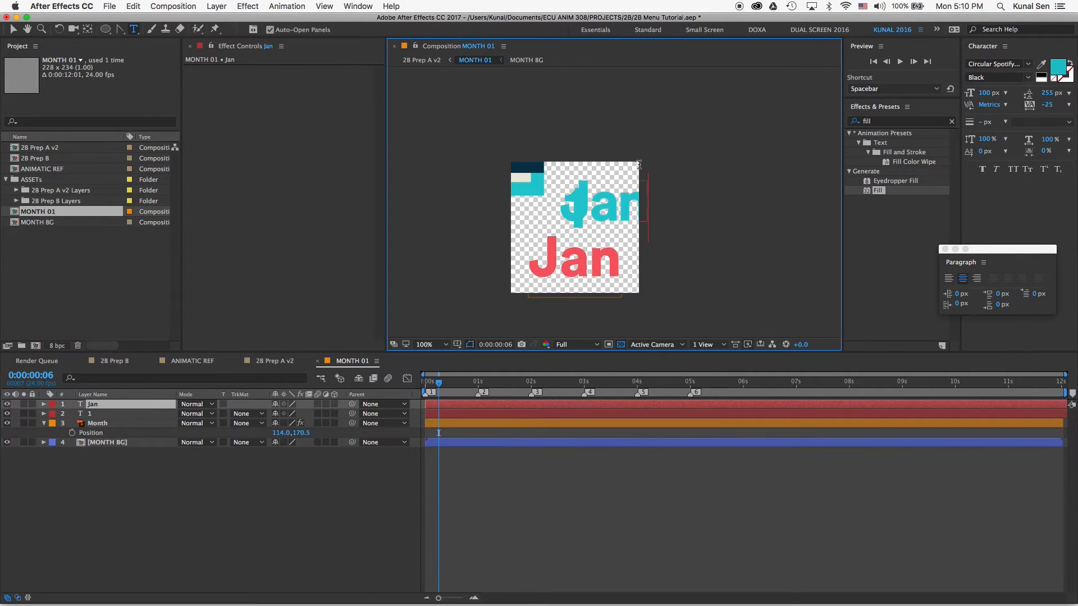
pyautogui.click(1041, 64)
pyautogui.click(544, 272)
pyautogui.click(14, 29)
pyautogui.moveTo(612, 204); pyautogui.dragTo(569, 275)
pyautogui.click(1041, 64)
pyautogui.click(594, 273)
pyautogui.click(136, 424)
pyautogui.press('Delete')
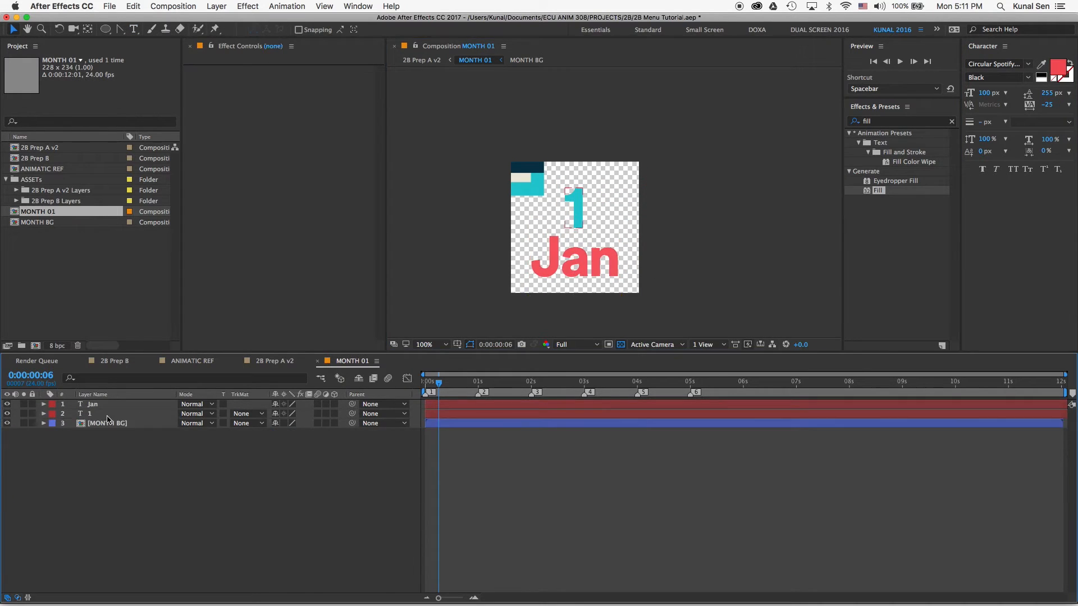
# - Place the Jan layer beneath the 1 layer, set its X position to 114 and reveal the 1 layer's Position
pyautogui.moveTo(135, 404); pyautogui.dragTo(134, 418)
pyautogui.press('p')
pyautogui.click(281, 423)
pyautogui.write('114')
pyautogui.press('Return')
pyautogui.click(135, 404)
pyautogui.press('p')
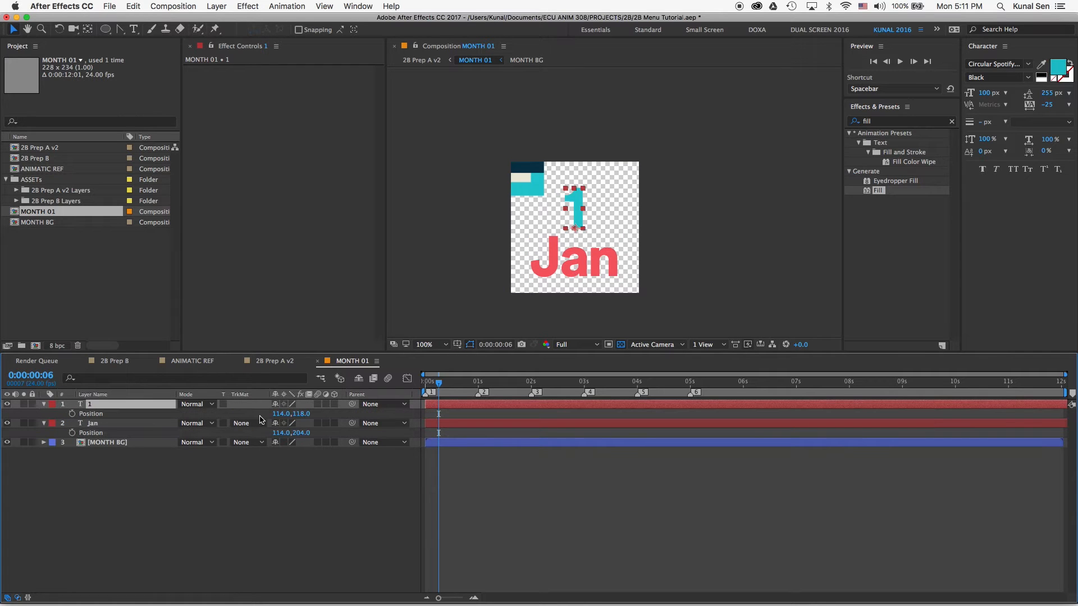
pyautogui.click(283, 473)
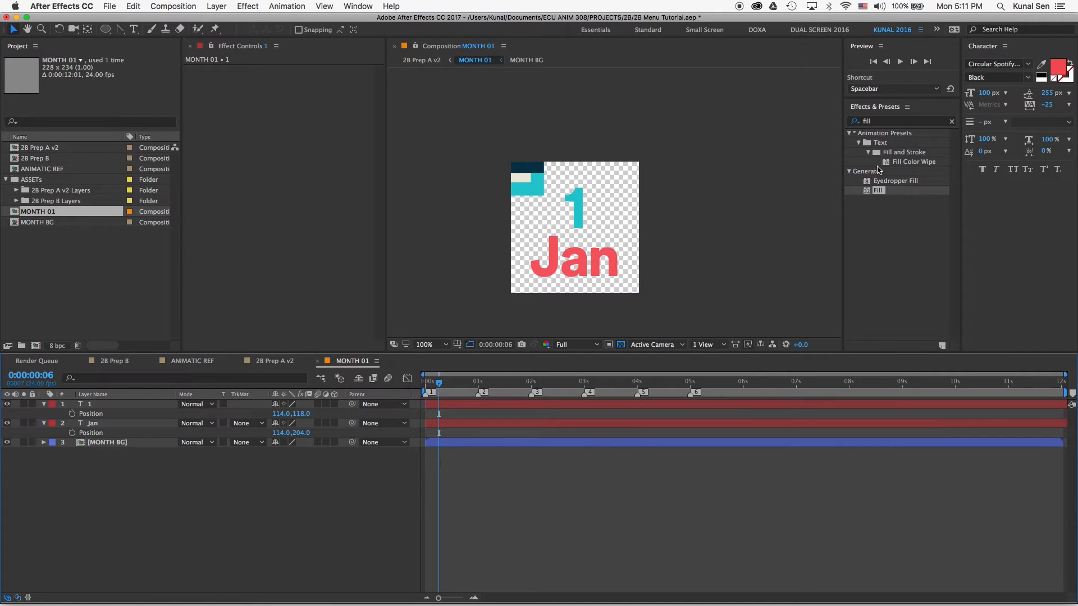
# - Replace the month text Jan with July
pyautogui.click(575, 261)
pyautogui.doubleClick(576, 261)
pyautogui.write('ul')
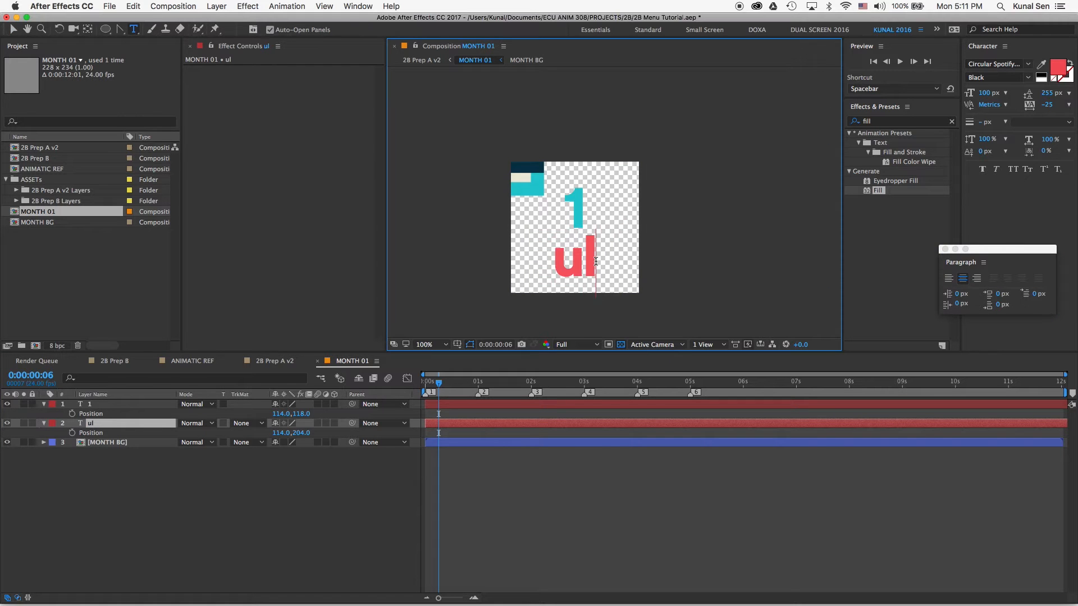
pyautogui.press('BackSpace')
pyautogui.press('BackSpace')
pyautogui.write('July')
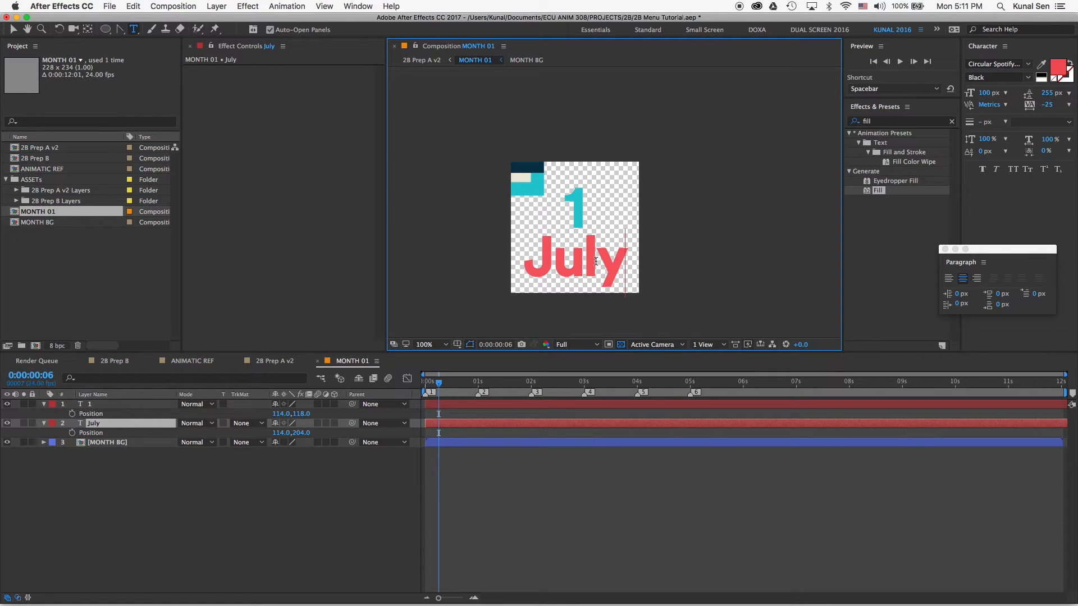
# - Undo the month text change to July and close the floating paragraph settings
pyautogui.click(13, 29)
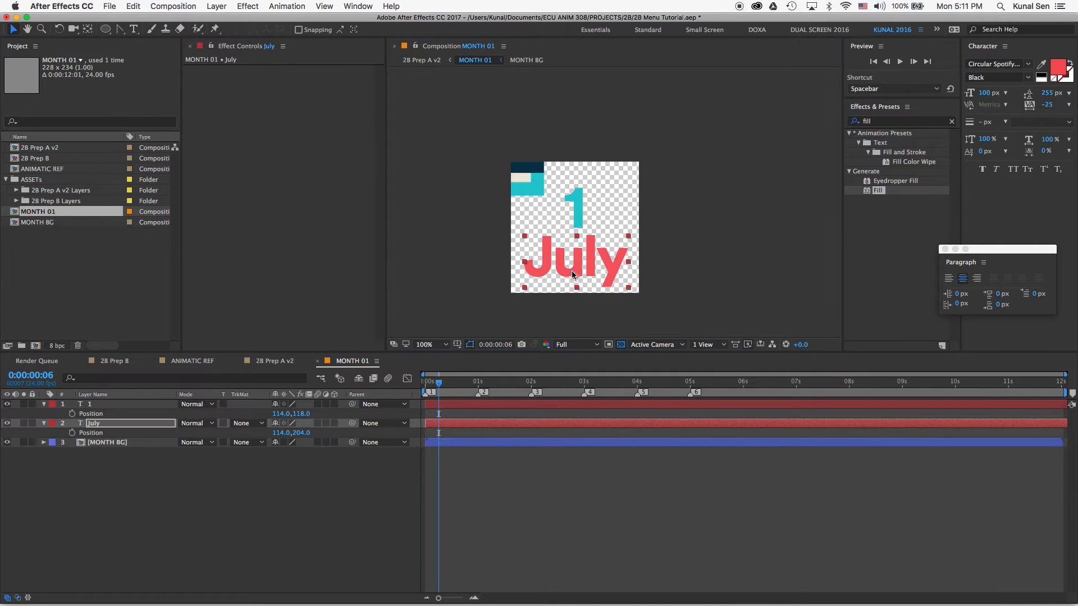
pyautogui.press('super+z')
pyautogui.click(555, 478)
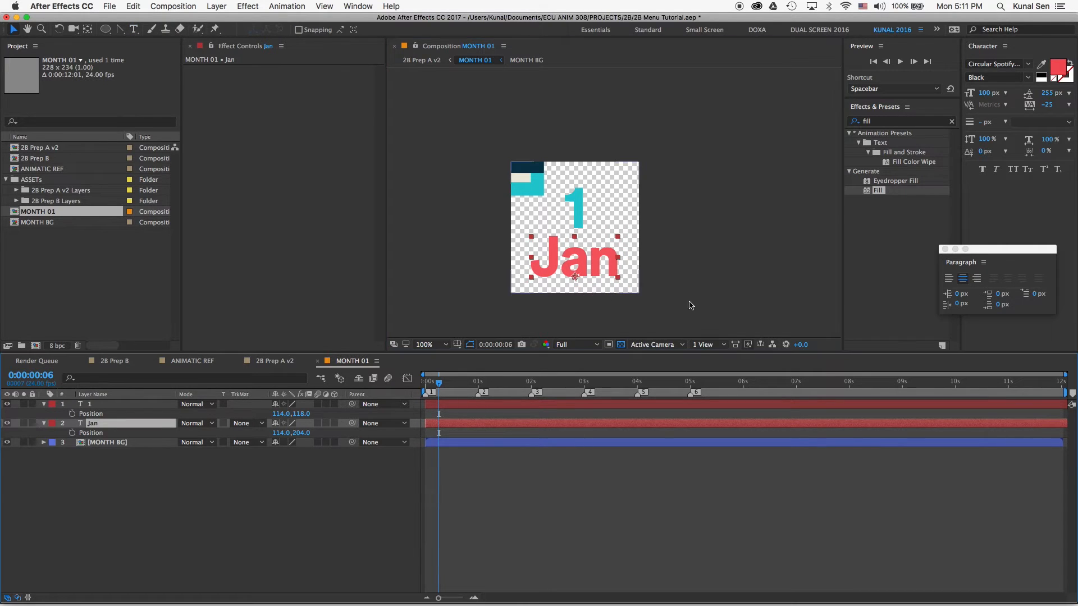
pyautogui.click(945, 249)
# - Duplicate the MONTH BG layer twice, placing one copy directly above the 1 layer and the other directly above Jan
pyautogui.moveTo(428, 385); pyautogui.dragTo(483, 385)
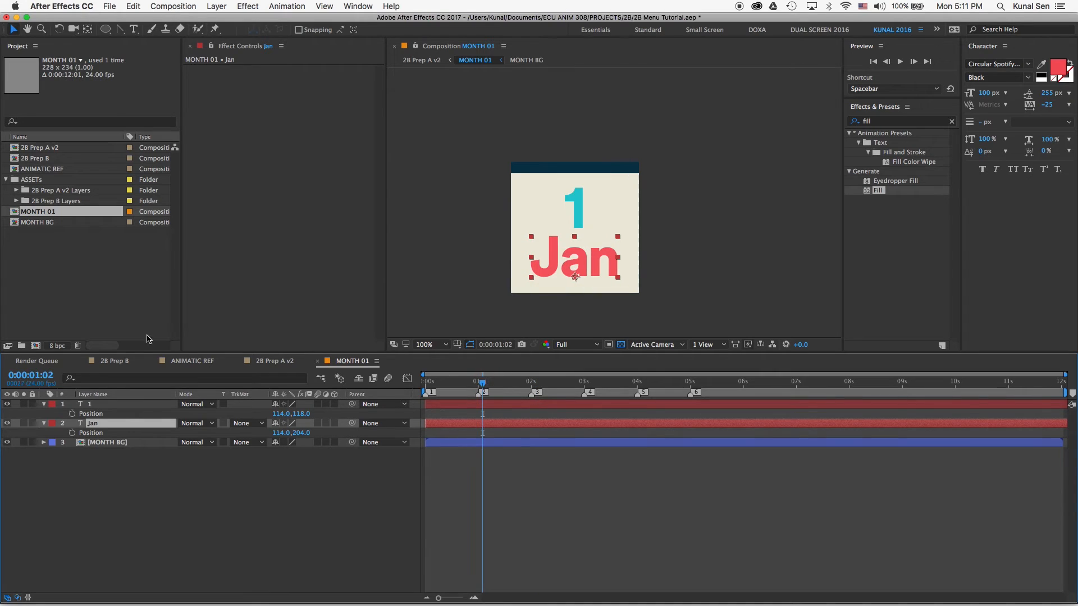
pyautogui.click(142, 445)
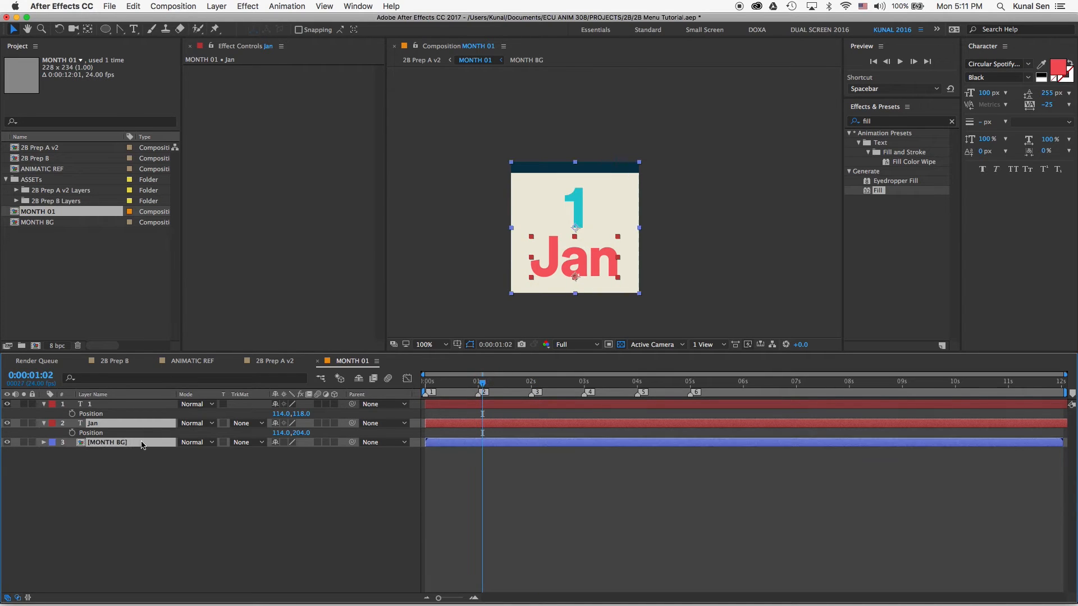
pyautogui.click(105, 483)
pyautogui.click(146, 444)
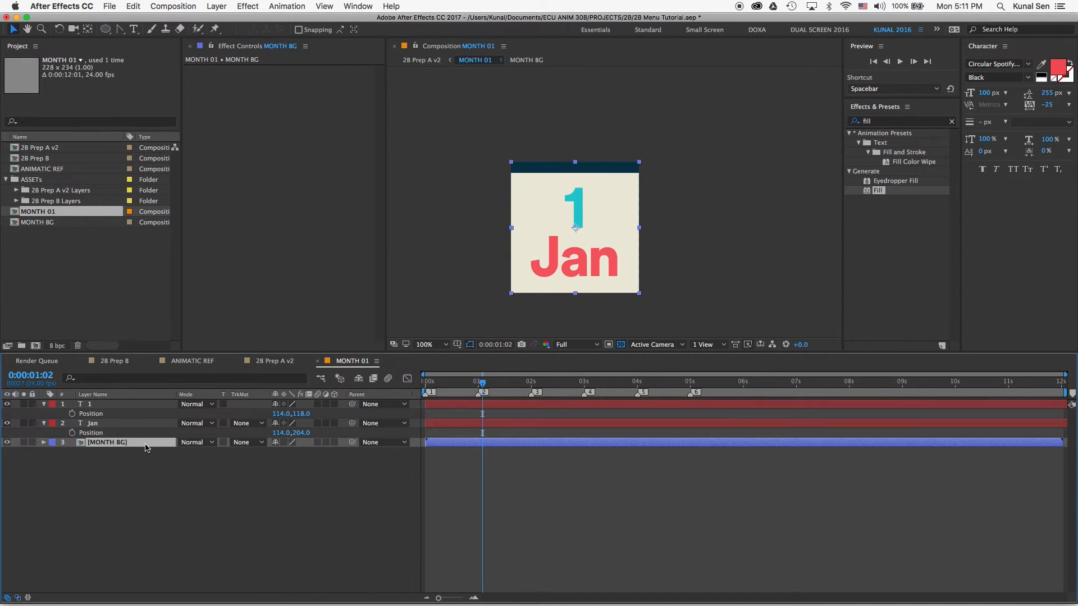
pyautogui.press('super+d')
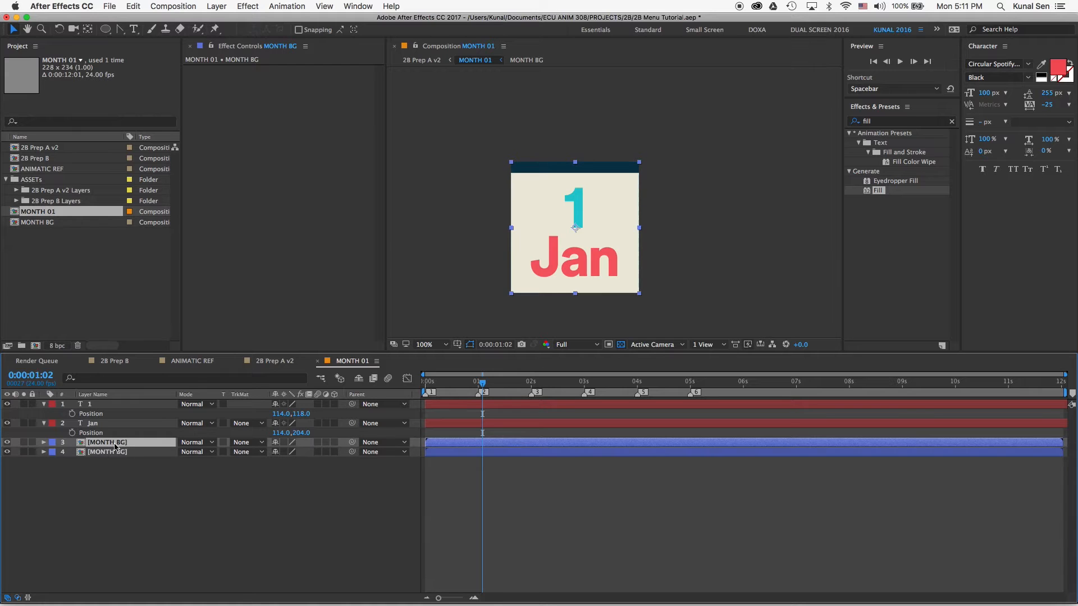
pyautogui.press('super+d')
pyautogui.moveTo(117, 443)
pyautogui.mouseDown()
pyautogui.moveTo(121, 405)
pyautogui.moveTo(120, 428)
pyautogui.mouseUp()
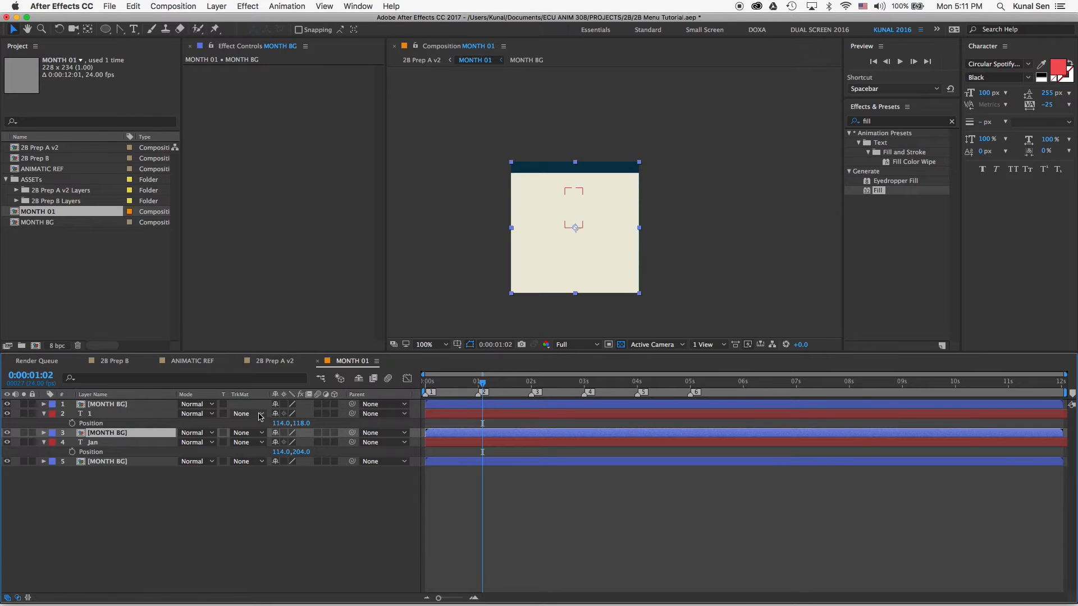
# - Set the track matte of the 1 and Jan layers to Alpha, using the MONTH BG copies above them
pyautogui.click(260, 416)
pyautogui.click(263, 441)
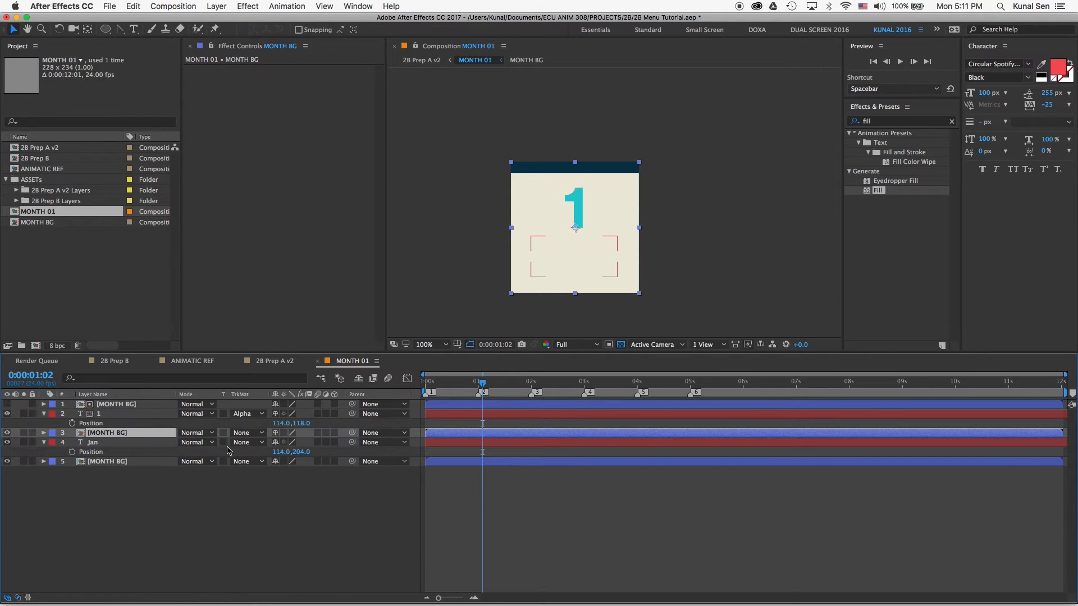
pyautogui.click(252, 442)
pyautogui.click(271, 473)
pyautogui.click(324, 498)
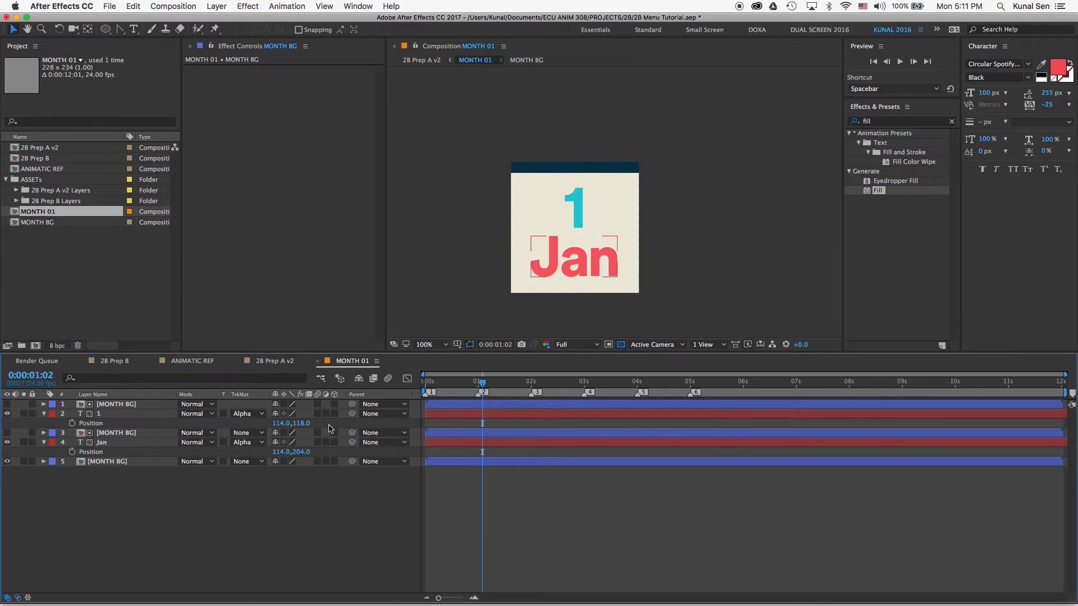
# - Add Position keyframes to the 1 and Jan text layers at 0:00:01:00
pyautogui.click(459, 384)
pyautogui.moveTo(460, 384)
pyautogui.mouseDown()
pyautogui.moveTo(432, 383)
pyautogui.moveTo(498, 383)
pyautogui.moveTo(429, 383)
pyautogui.moveTo(733, 384)
pyautogui.moveTo(433, 384)
pyautogui.moveTo(480, 383)
pyautogui.mouseUp()
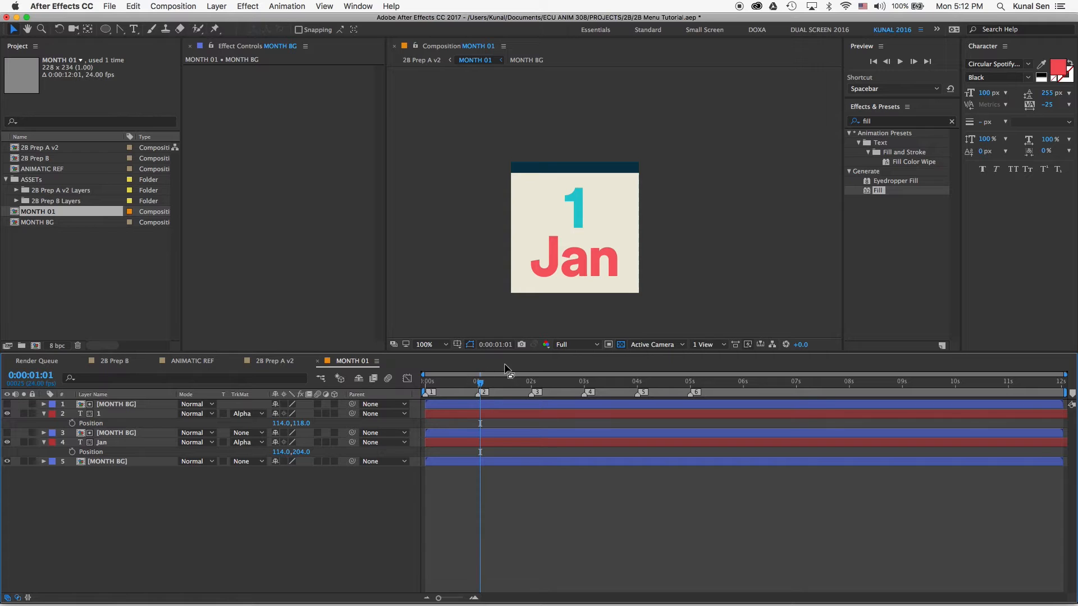
pyautogui.click(478, 382)
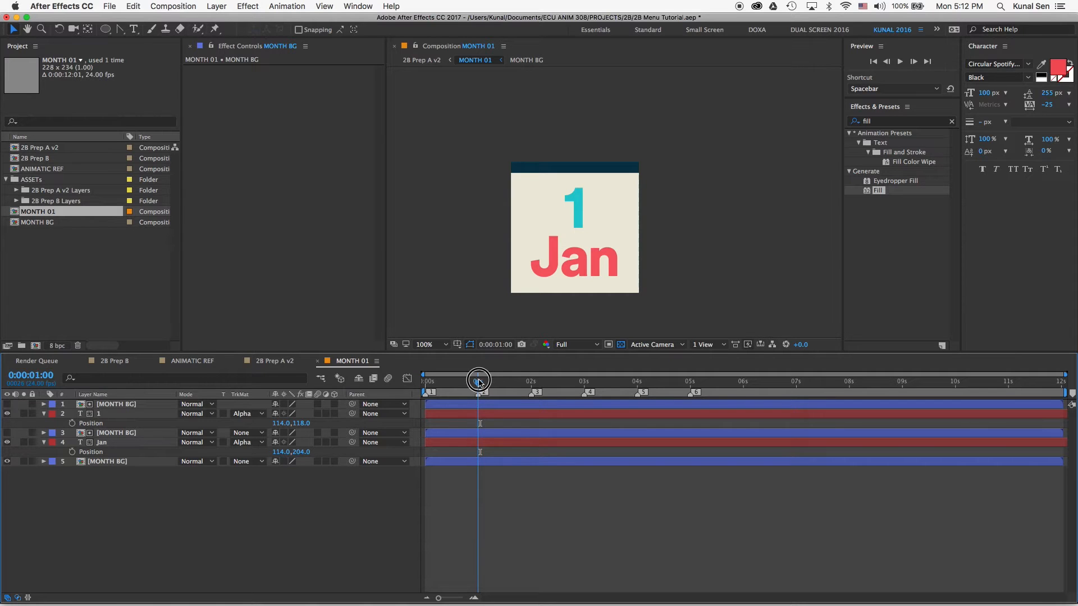
pyautogui.click(112, 415)
pyautogui.click(72, 423)
pyautogui.click(72, 452)
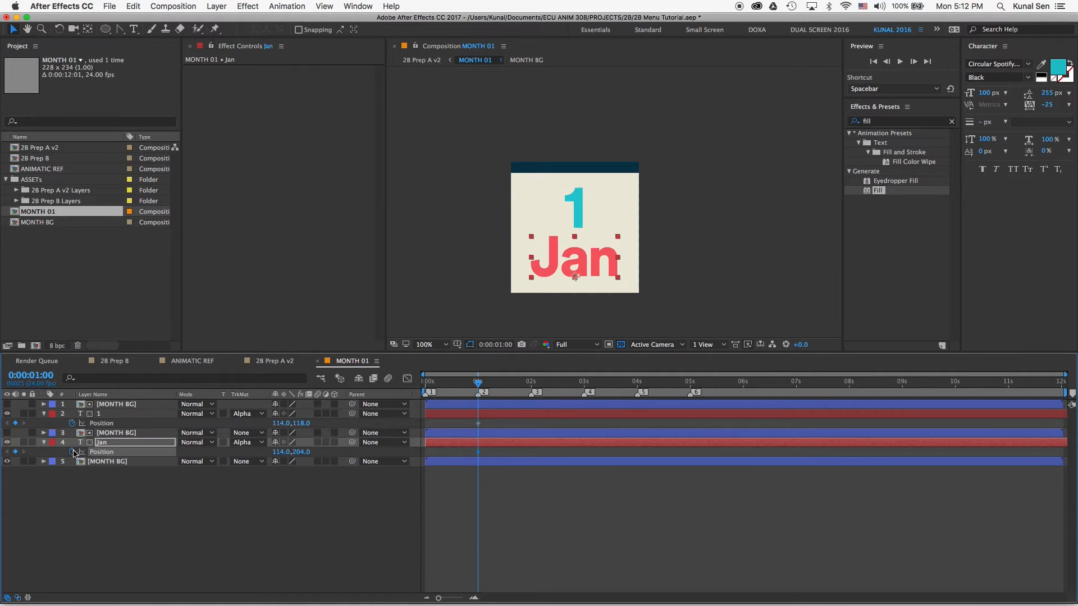
# - At 0:00:00:00, offset the texts outside the tile with X position -19 for the 1 and 308 for Jan
pyautogui.moveTo(476, 382); pyautogui.dragTo(408, 382)
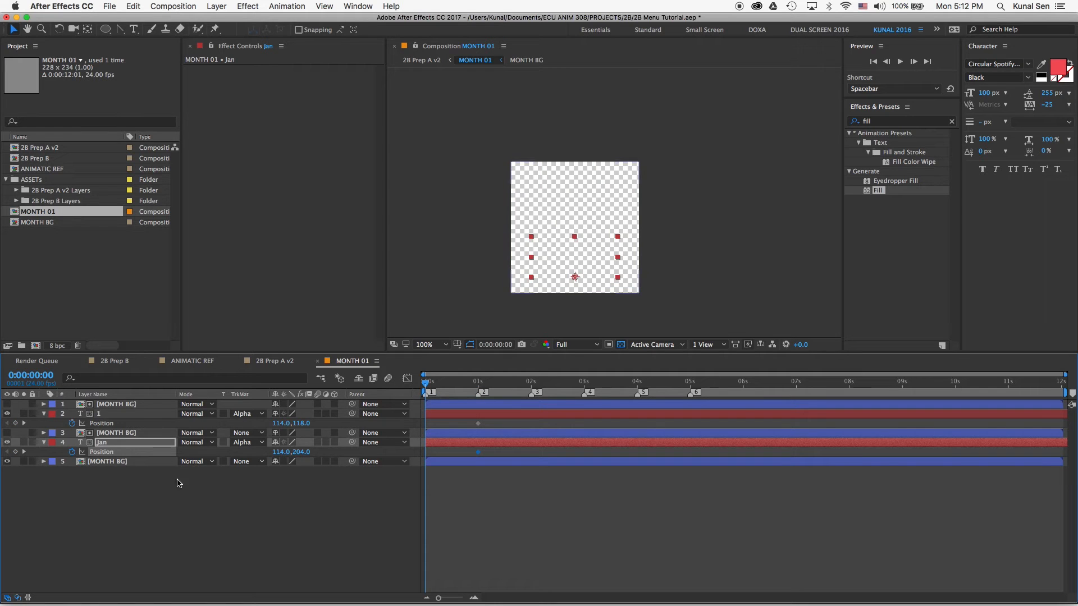
pyautogui.click(165, 507)
pyautogui.moveTo(279, 423); pyautogui.dragTo(228, 425)
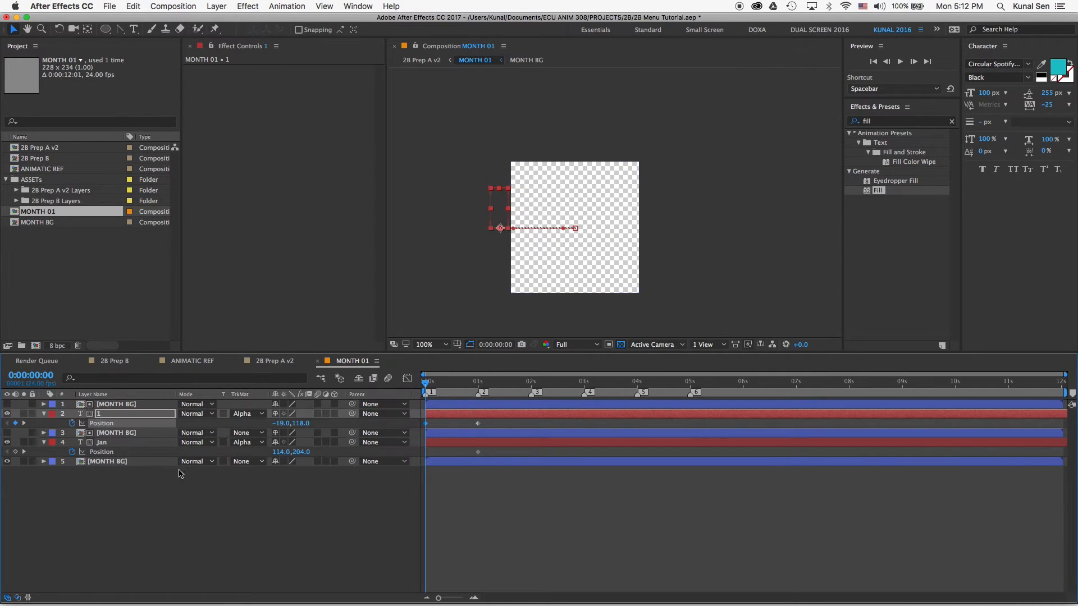
pyautogui.moveTo(281, 452); pyautogui.dragTo(384, 453)
# - Apply Easy Ease to all the Position keyframes of the 1 and Jan layers
pyautogui.moveTo(495, 423); pyautogui.dragTo(419, 456)
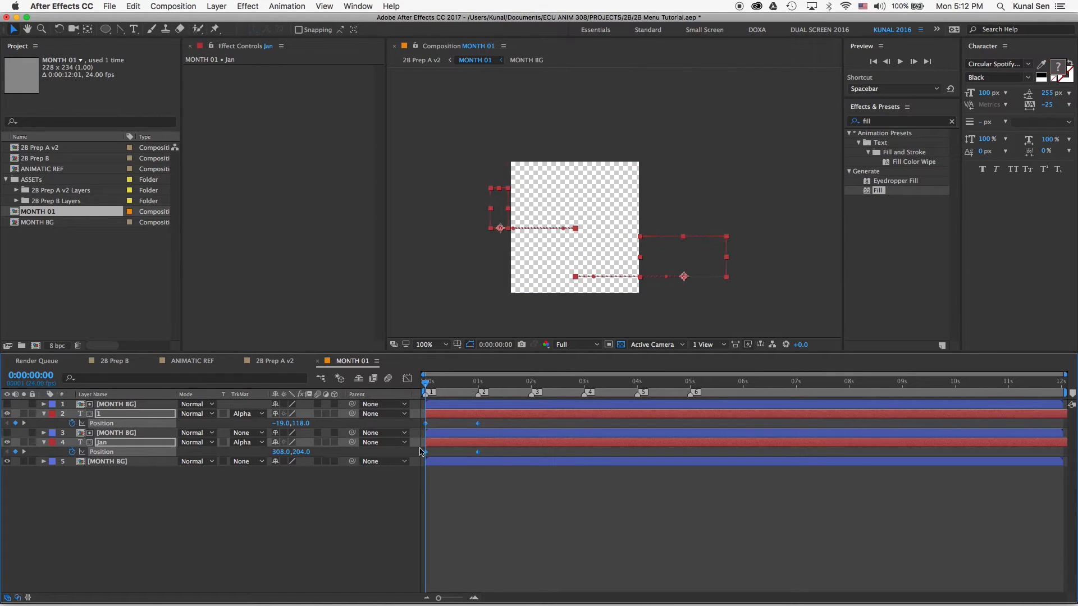
pyautogui.rightClick(425, 426)
pyautogui.moveTo(488, 553)
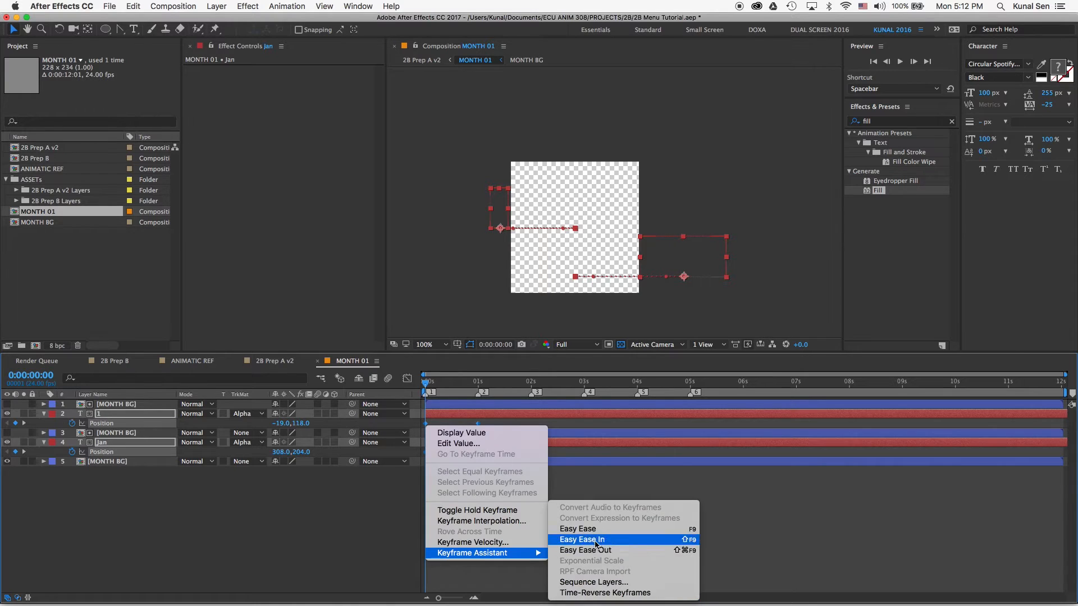
pyautogui.click(582, 528)
# - Add a Position keyframe to Jan at 0:00:04:00, then set its Y position to 309 at 0:00:05:00
pyautogui.moveTo(425, 384); pyautogui.dragTo(639, 387)
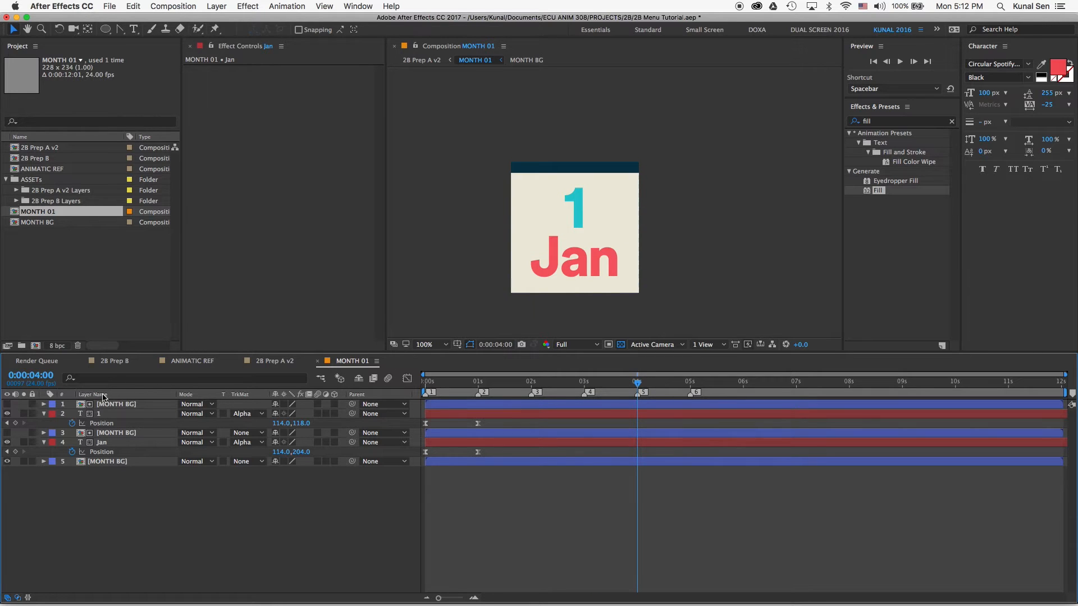
pyautogui.click(107, 444)
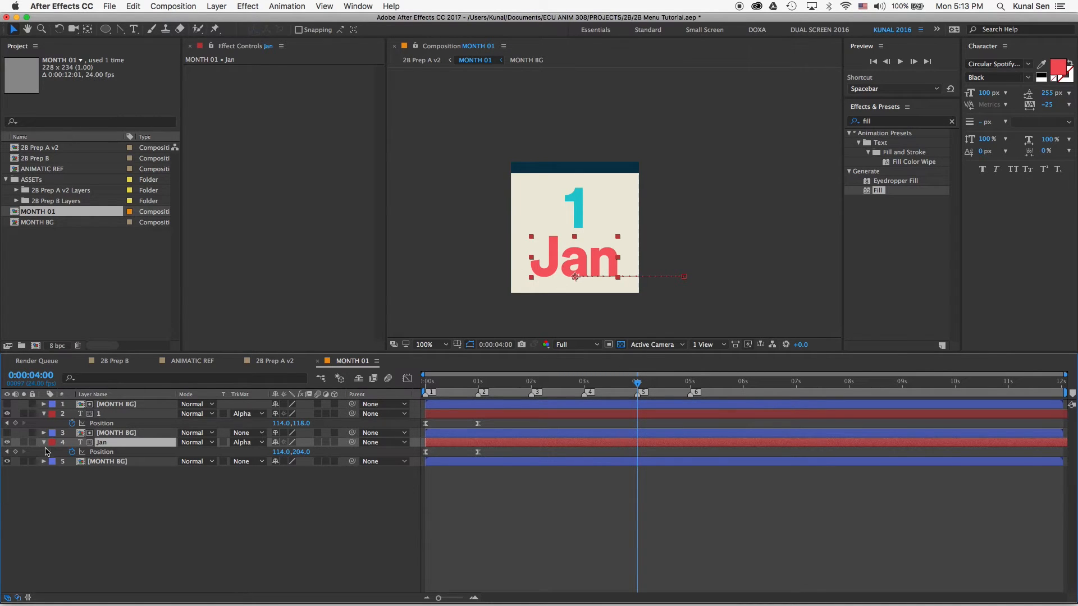
pyautogui.click(16, 452)
pyautogui.moveTo(670, 386); pyautogui.dragTo(691, 386)
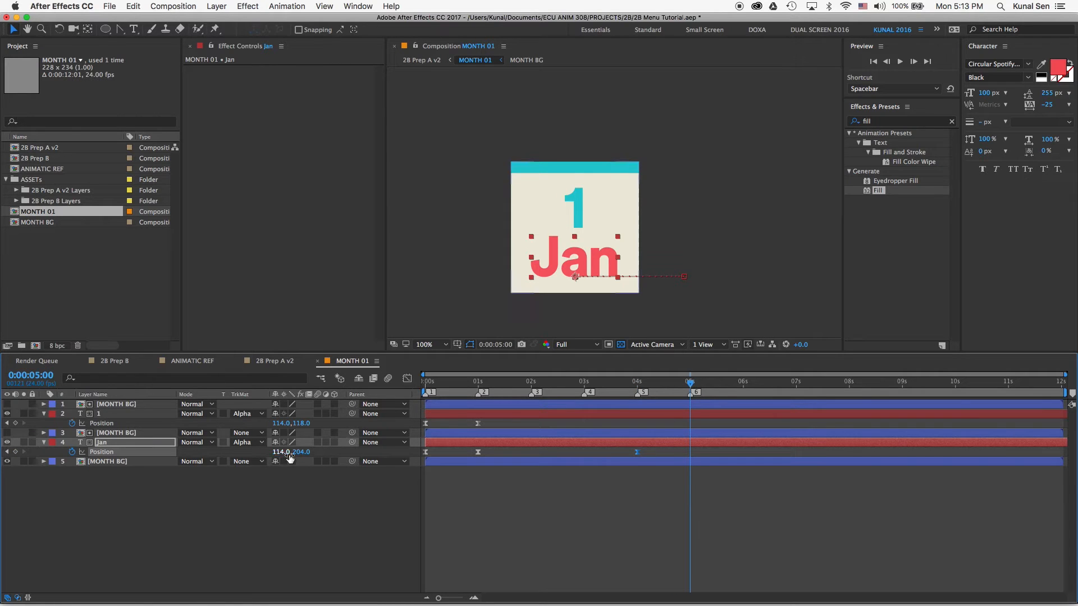
pyautogui.moveTo(299, 456); pyautogui.dragTo(347, 463)
# - At 0:00:04:00, add Position and Scale keyframes to the 1 layer and apply Easy Ease to the Scale keyframe
pyautogui.moveTo(655, 386)
pyautogui.mouseDown()
pyautogui.moveTo(640, 385)
pyautogui.moveTo(686, 385)
pyautogui.moveTo(638, 386)
pyautogui.mouseUp()
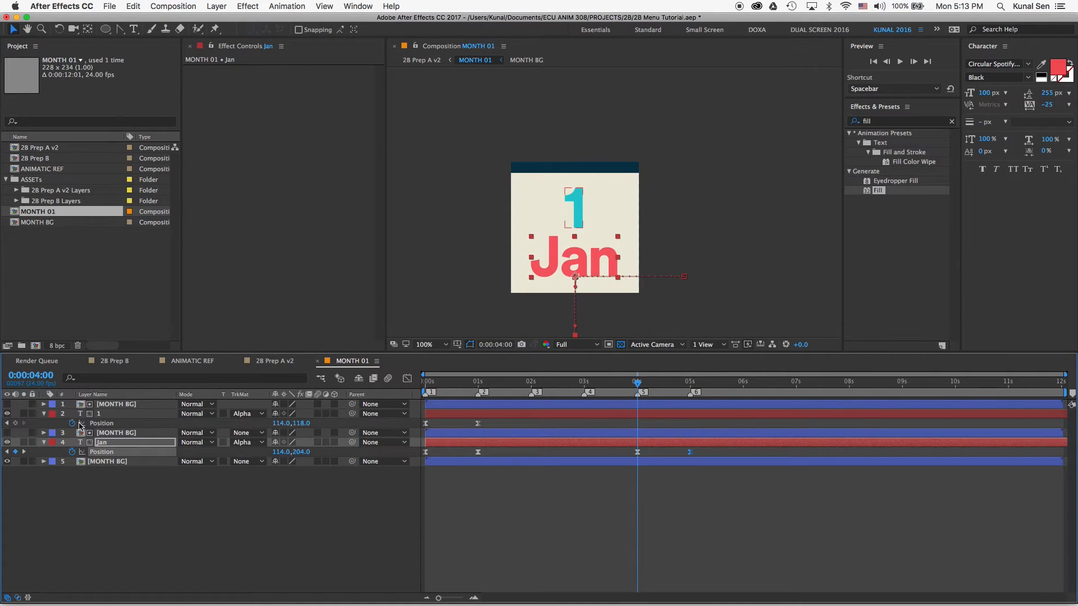
pyautogui.click(15, 423)
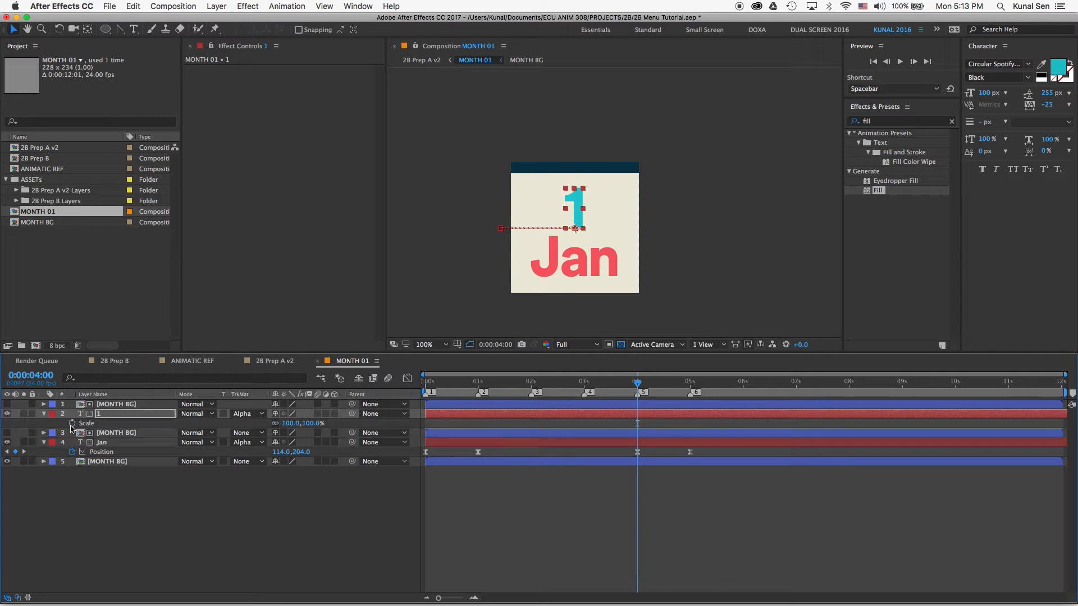
pyautogui.hotkey('alt', 'shift', 's')
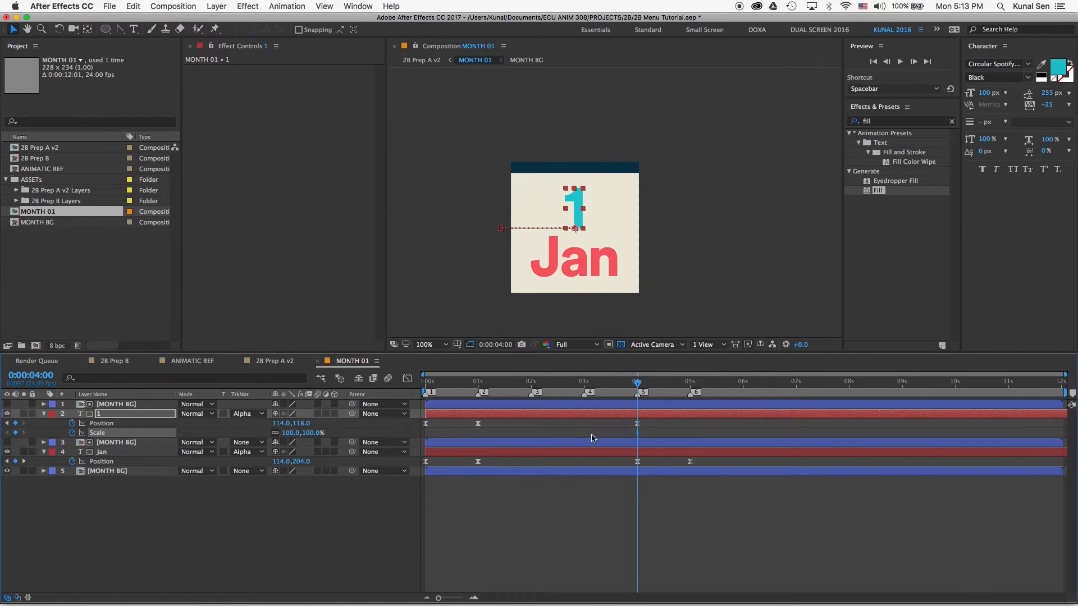
pyautogui.rightClick(637, 434)
pyautogui.moveTo(699, 563)
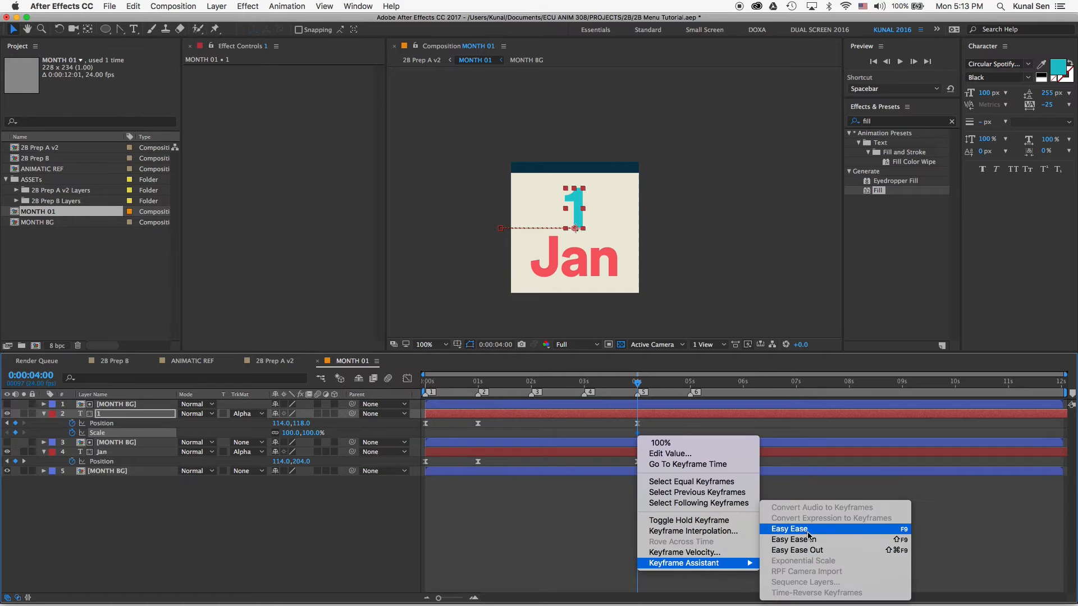
pyautogui.click(789, 529)
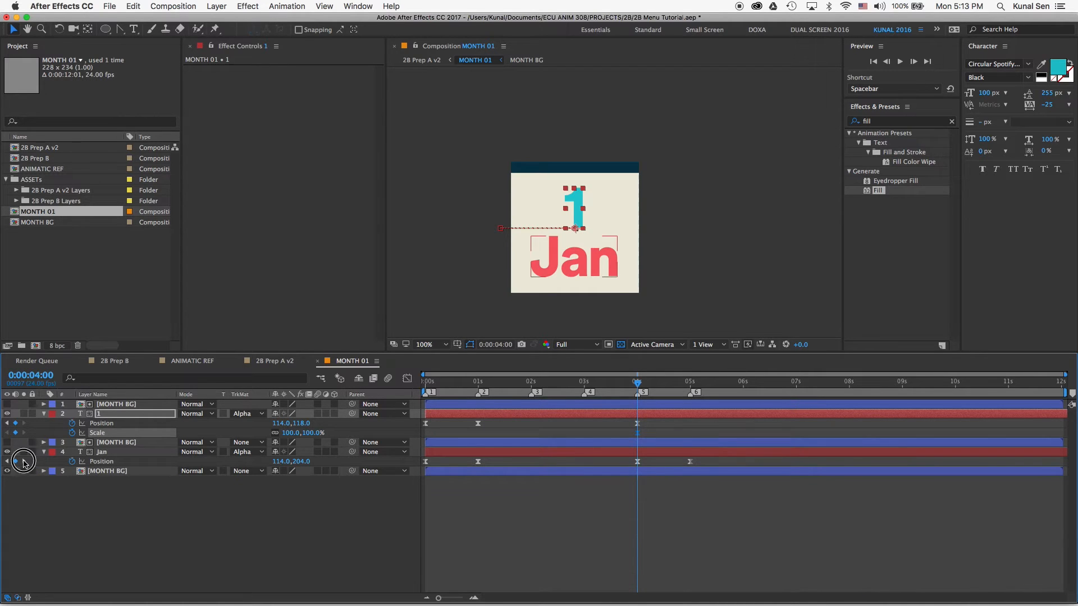
# - At 0:00:05:00, lower the 1 toward the middle of the tile and set its Scale to 150%
pyautogui.click(23, 461)
pyautogui.moveTo(305, 424); pyautogui.dragTo(332, 427)
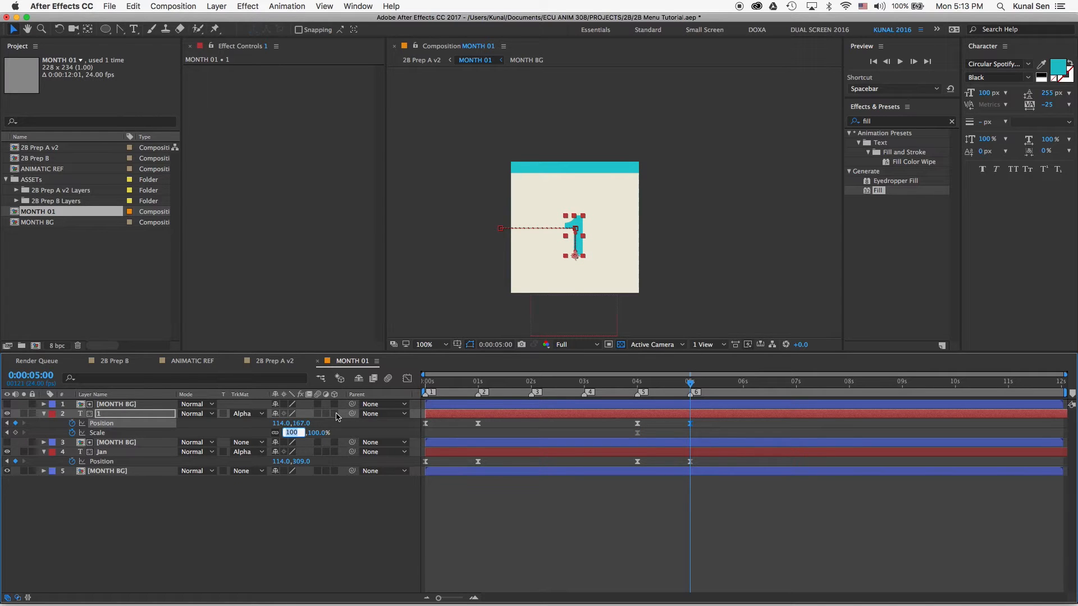
pyautogui.write('150')
pyautogui.press('Return')
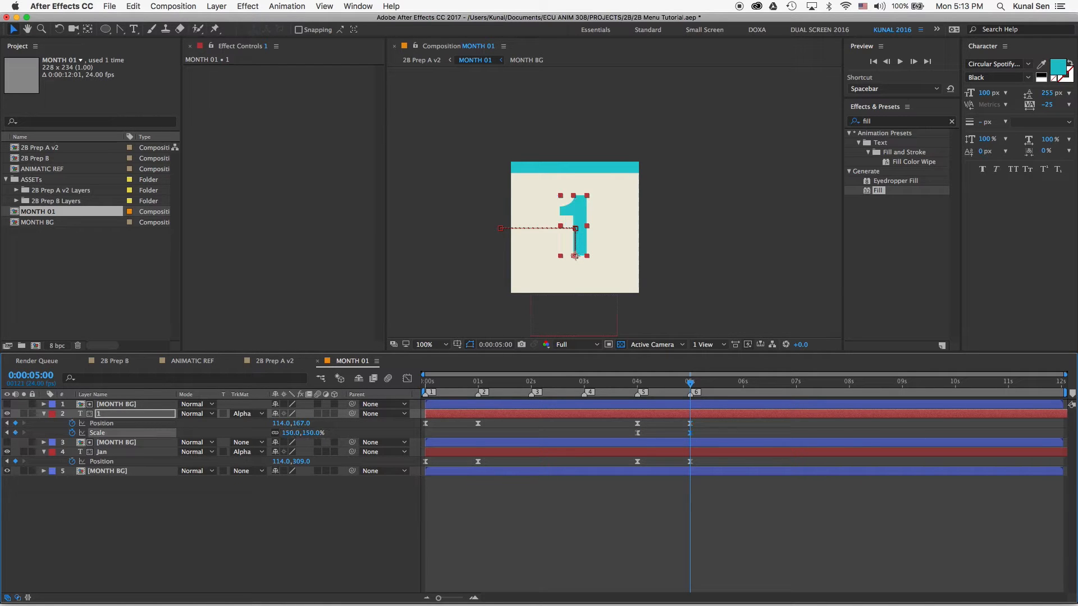
pyautogui.moveTo(299, 424); pyautogui.dragTo(305, 430)
# - Preview the MONTH 01 animation from 0:00:04:00 and scrub back to its first frame
pyautogui.moveTo(638, 376); pyautogui.dragTo(638, 376)
pyautogui.press('space')
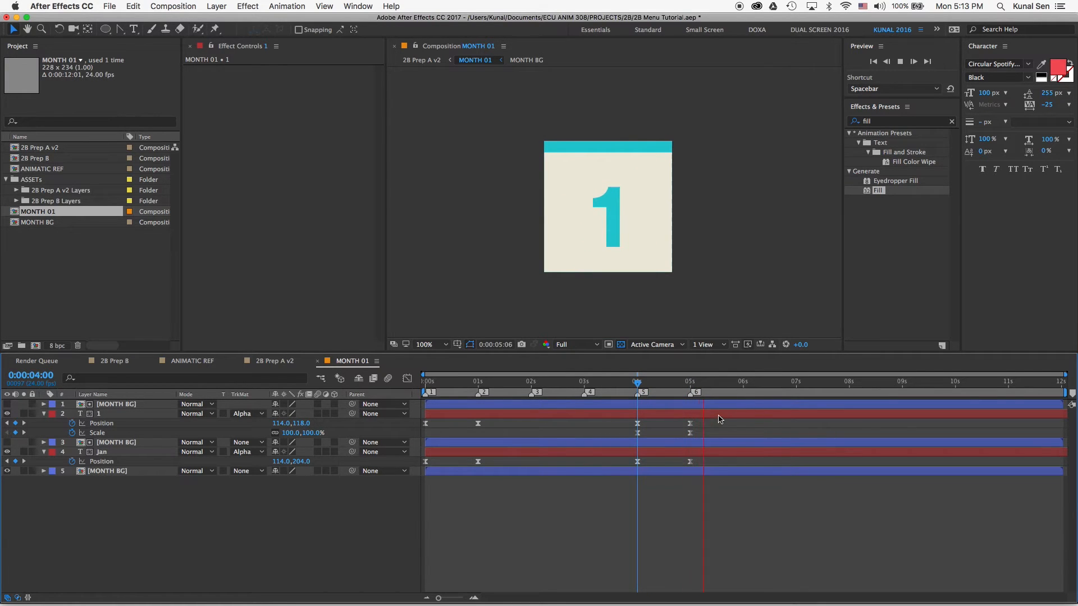
pyautogui.click(645, 384)
pyautogui.moveTo(646, 383); pyautogui.dragTo(402, 388)
pyautogui.click(597, 245)
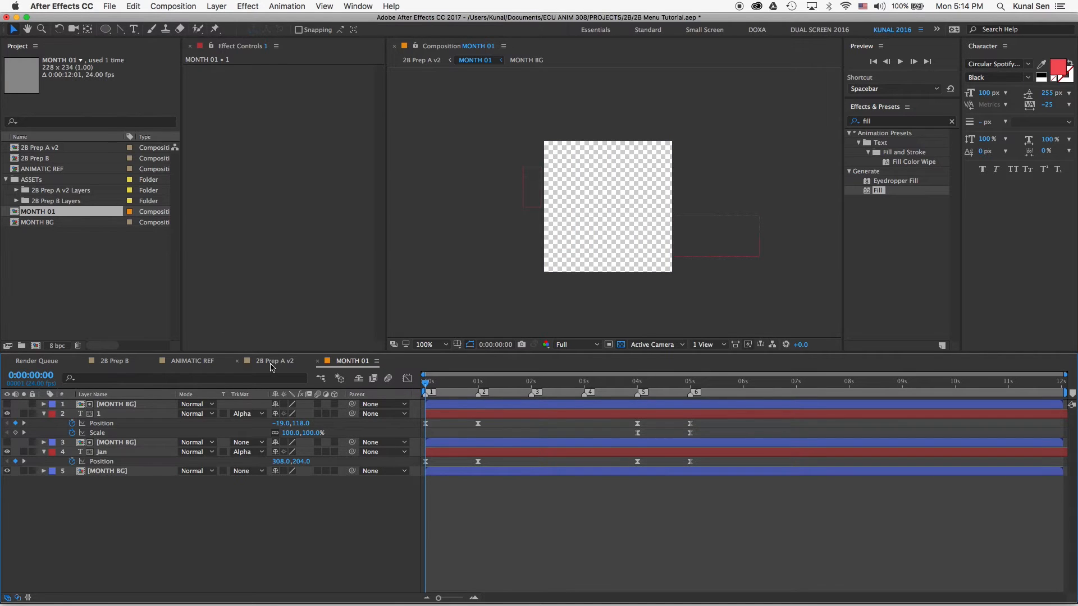
# - Open the 2B Prep A v2 composition and solo its MONTH 01 layer
pyautogui.click(271, 362)
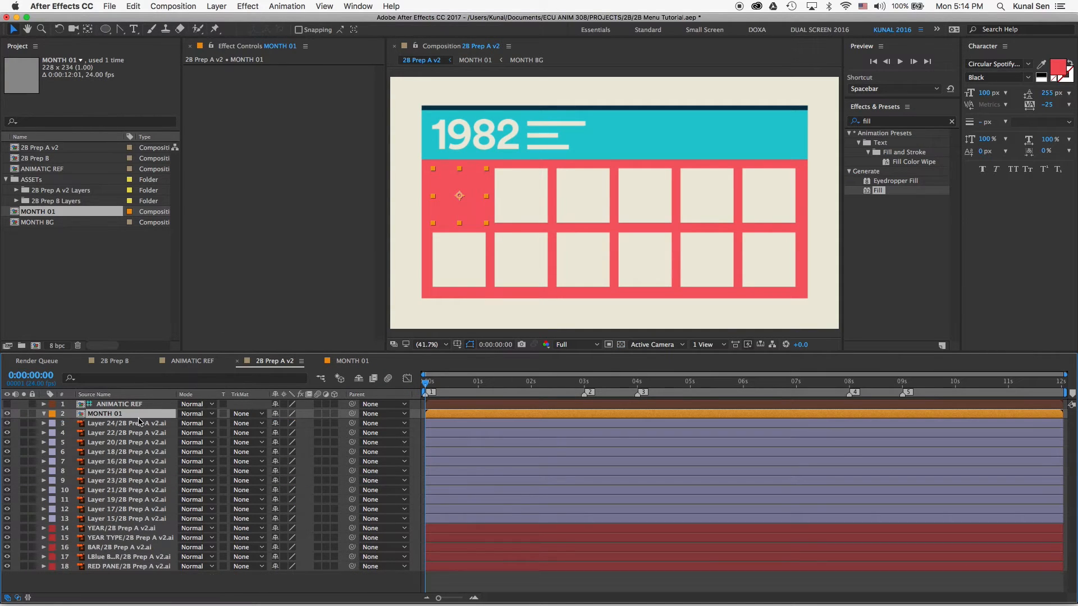
pyautogui.click(104, 577)
pyautogui.click(107, 414)
pyautogui.click(24, 414)
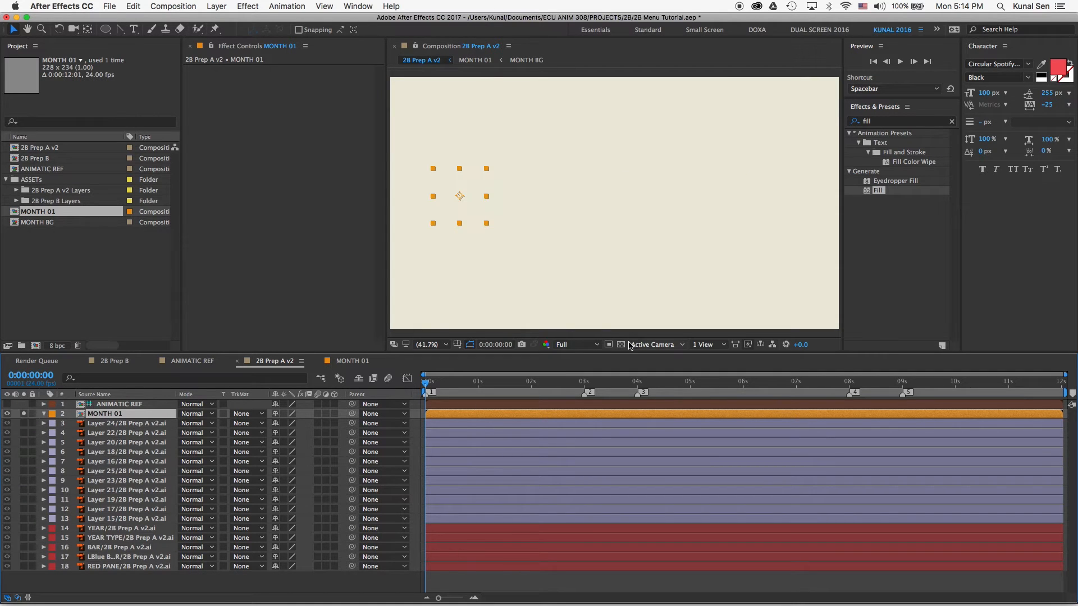
# - Set the 2B Prep A v2 composition's background color to gray and scrub through the soloed tile
pyautogui.click(621, 345)
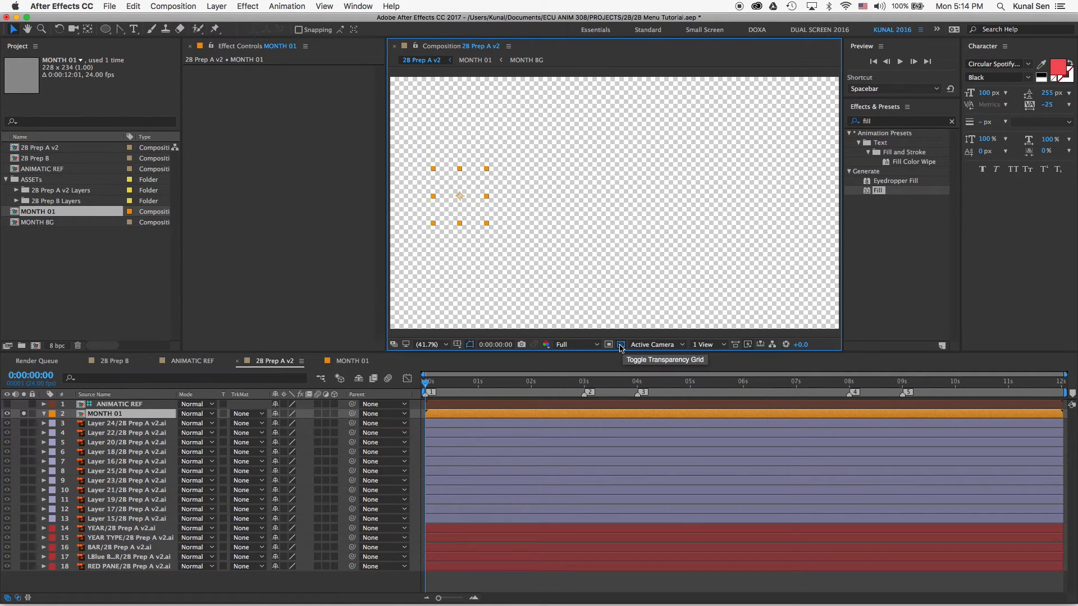
pyautogui.click(621, 344)
pyautogui.press('super+k')
pyautogui.click(84, 283)
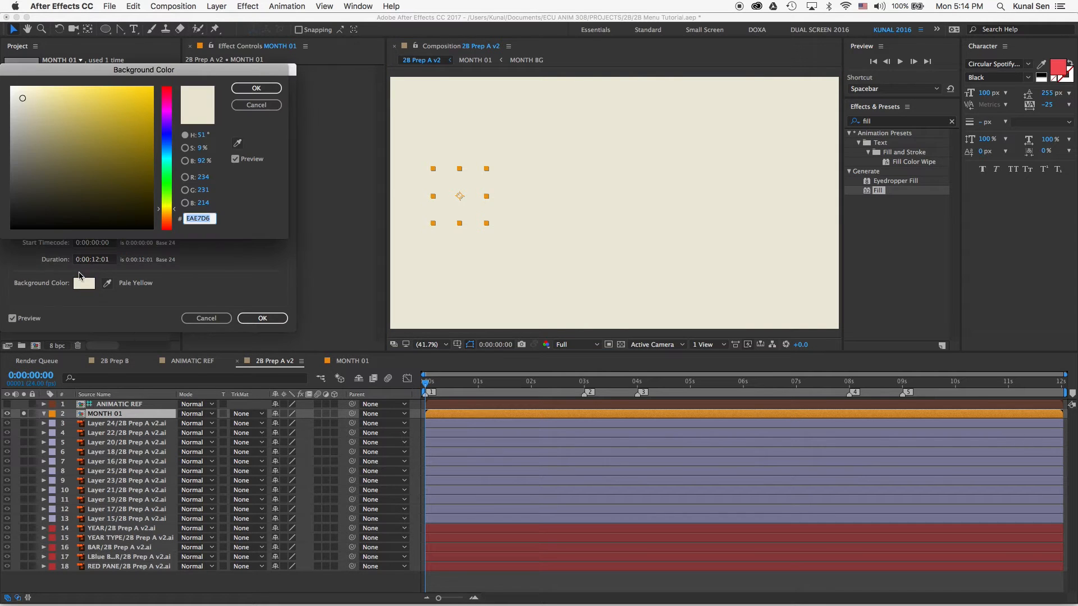
pyautogui.click(11, 153)
pyautogui.click(234, 88)
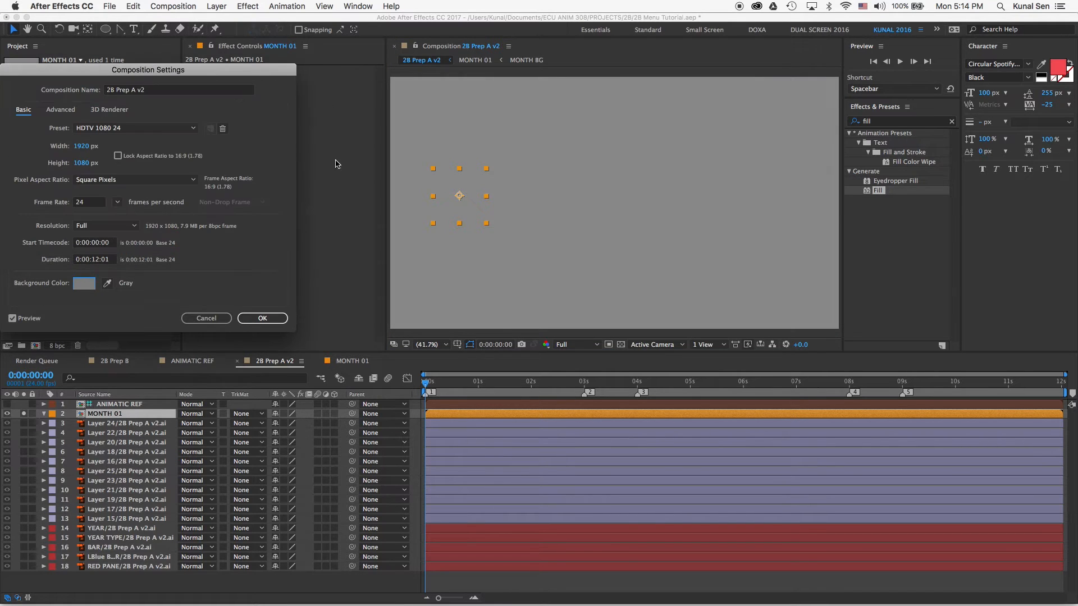
pyautogui.click(264, 319)
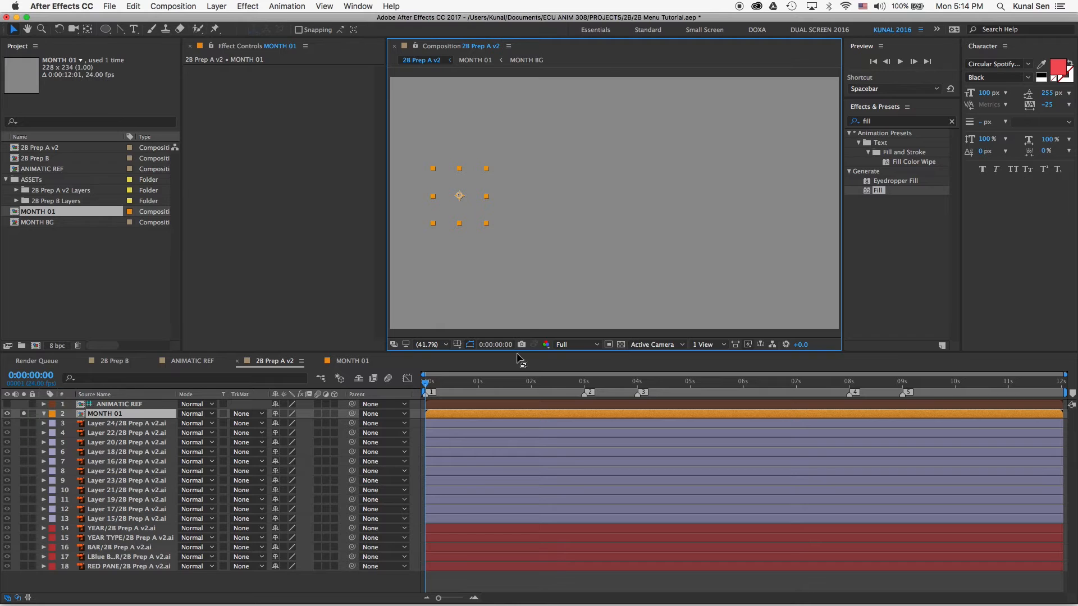
pyautogui.moveTo(430, 383); pyautogui.dragTo(350, 387)
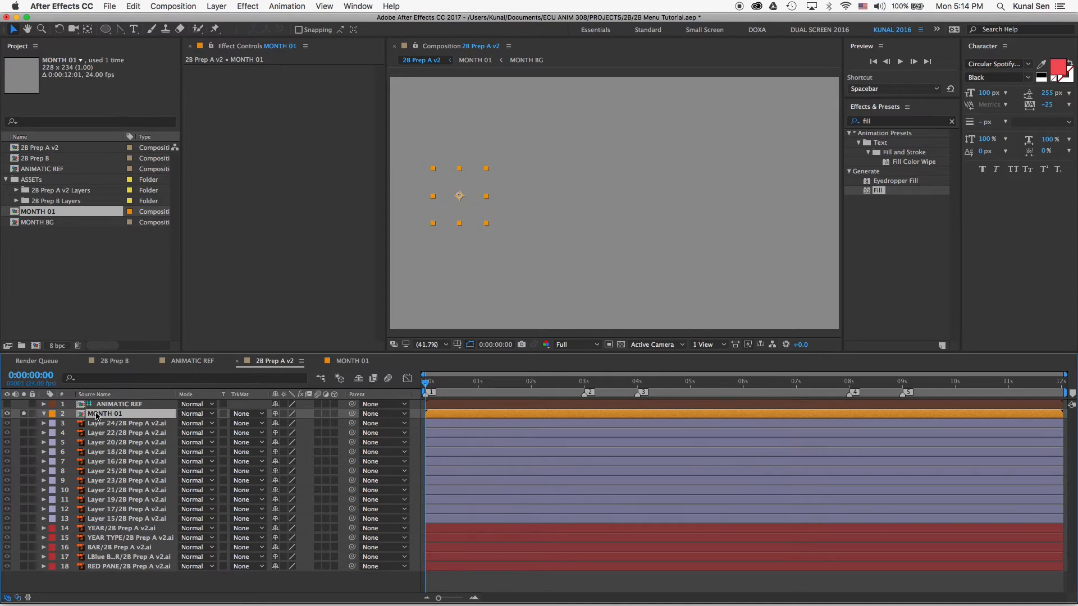
pyautogui.rightClick(96, 415)
pyautogui.moveTo(145, 343)
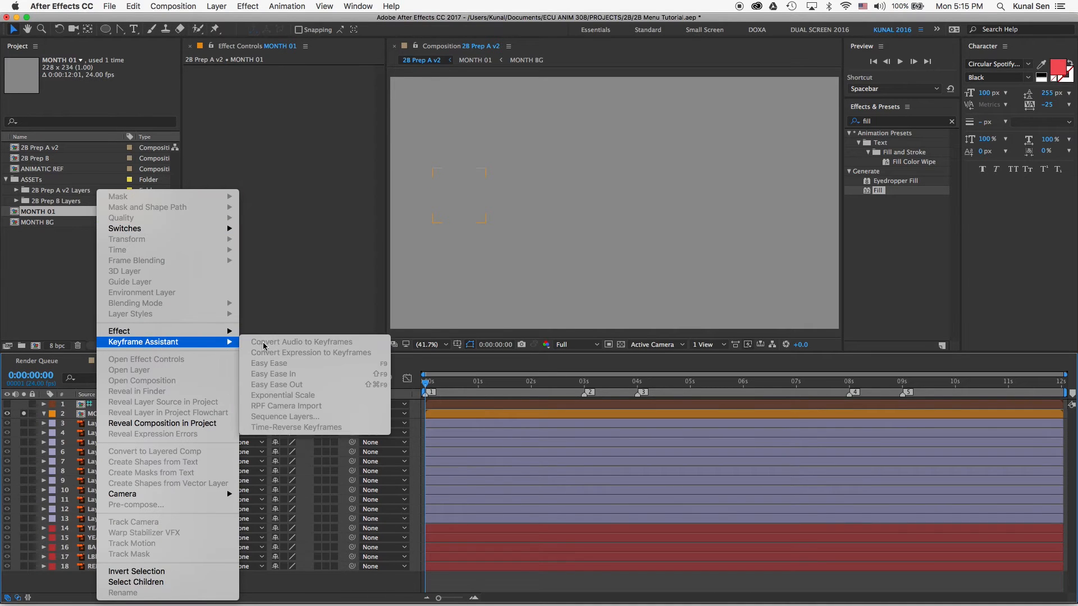
pyautogui.click(29, 316)
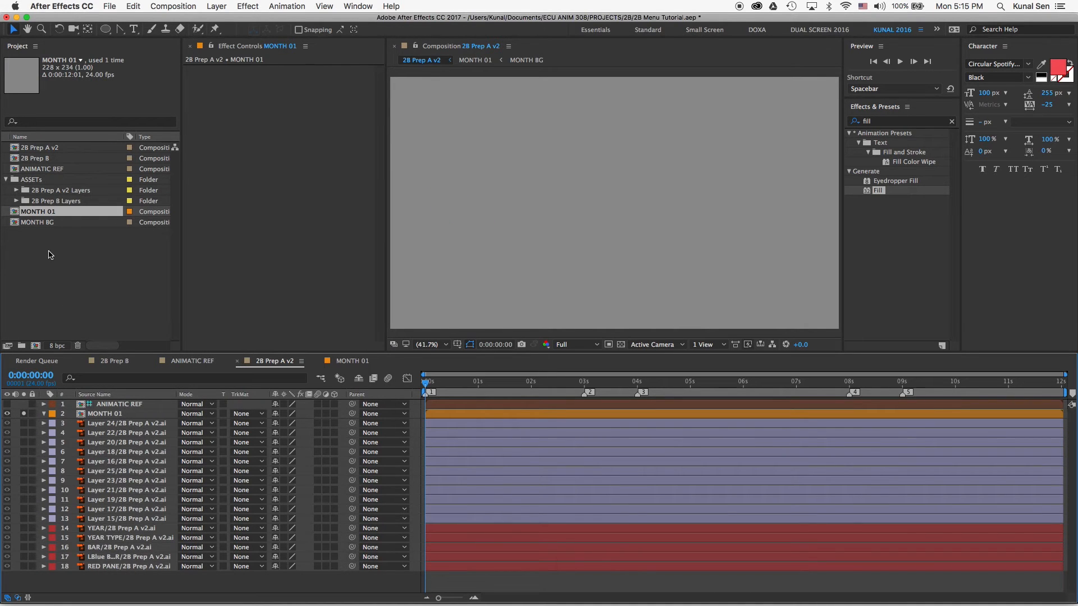
pyautogui.click(112, 414)
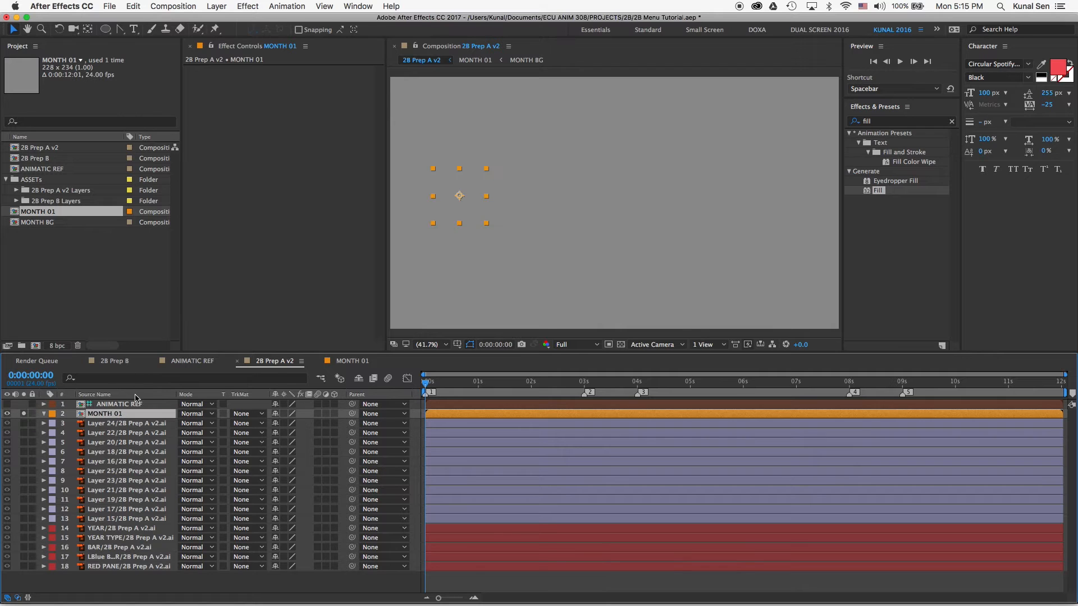
pyautogui.rightClick(106, 416)
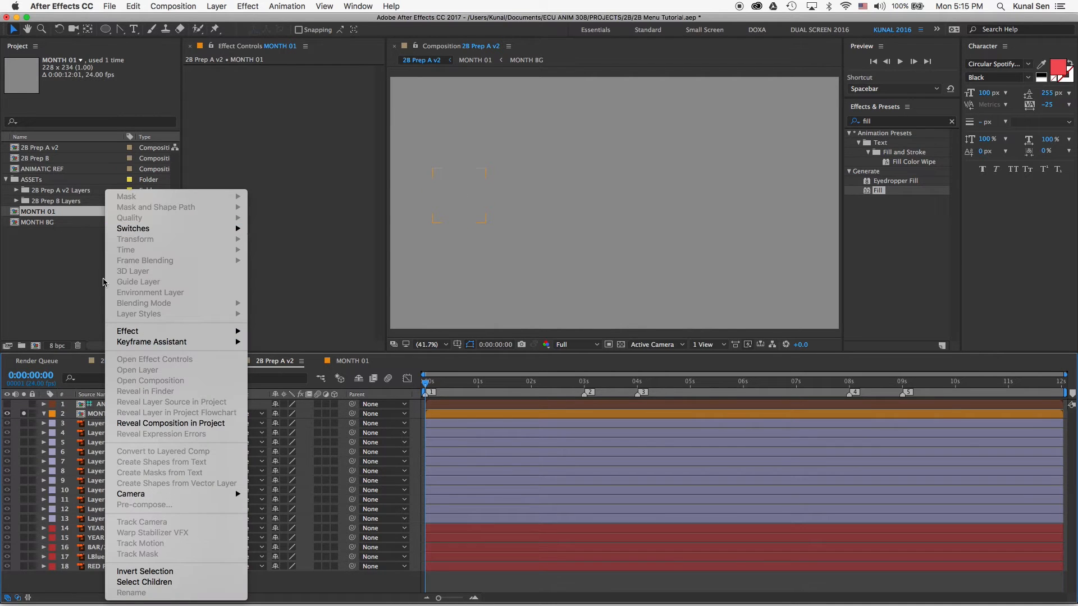
pyautogui.click(100, 414)
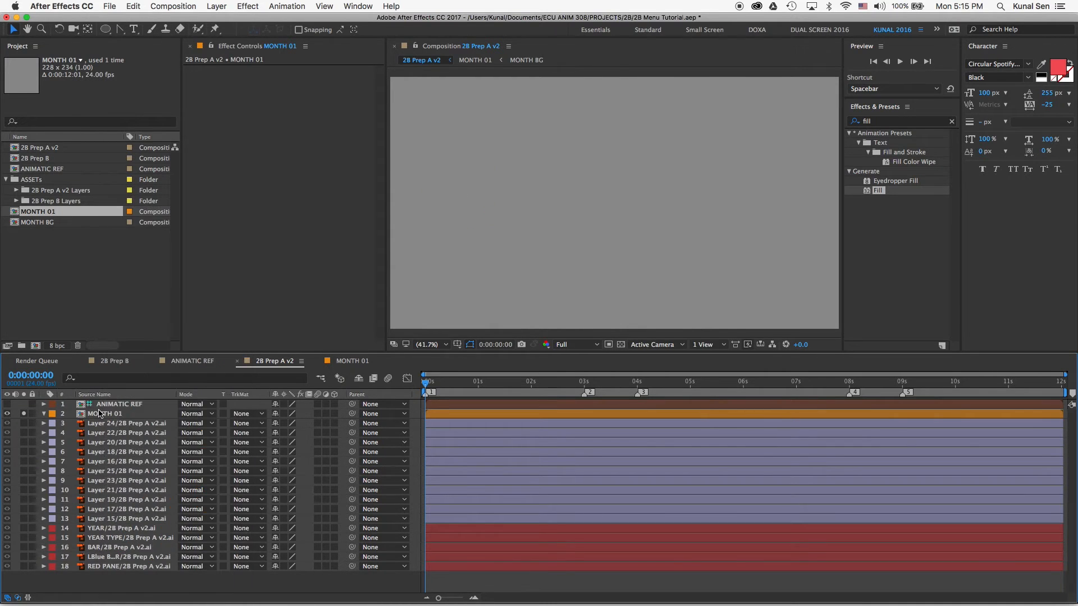
# - Enable time remapping on the MONTH 01 layer in the 2B Prep A v2 composition
pyautogui.click(98, 414)
pyautogui.rightClick(97, 416)
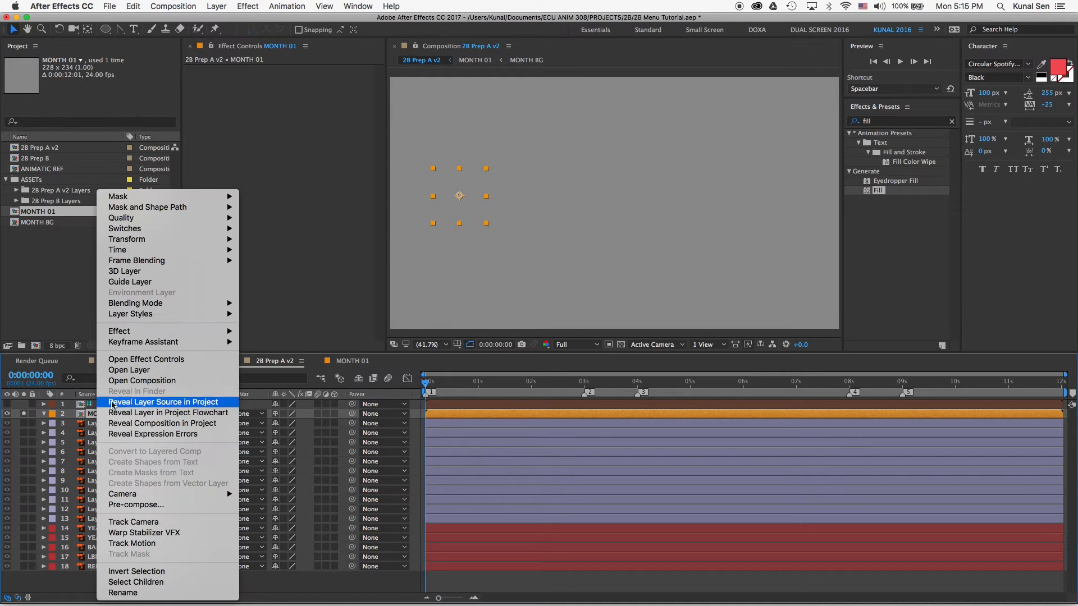
pyautogui.moveTo(168, 249)
pyautogui.click(261, 251)
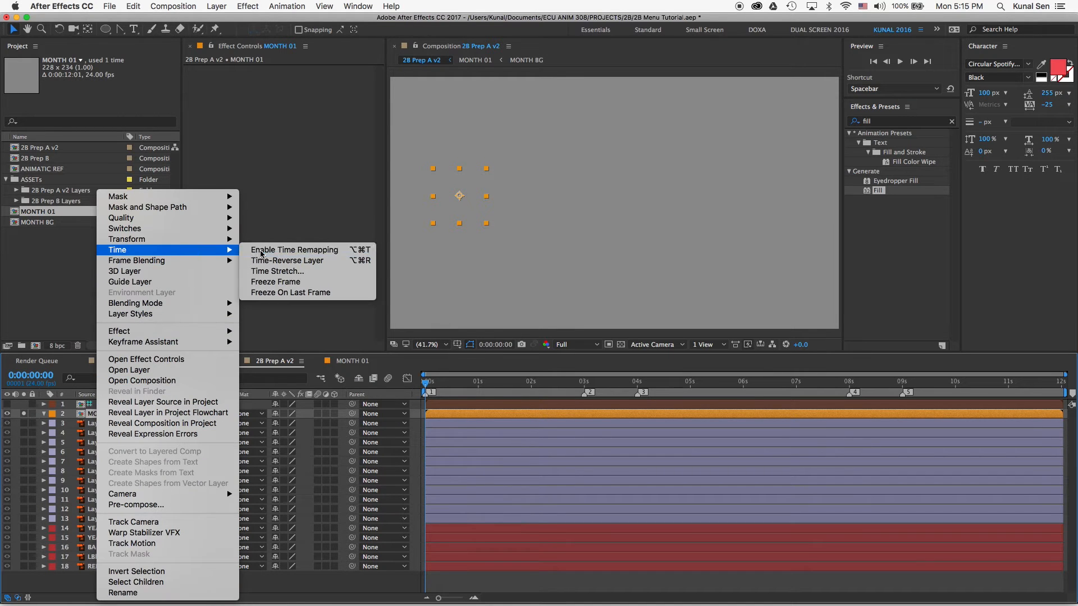
# - Add Time Remap keyframes to the MONTH 01 layer at each full second from 0:00:01:00 to 0:00:05:00
pyautogui.click(477, 388)
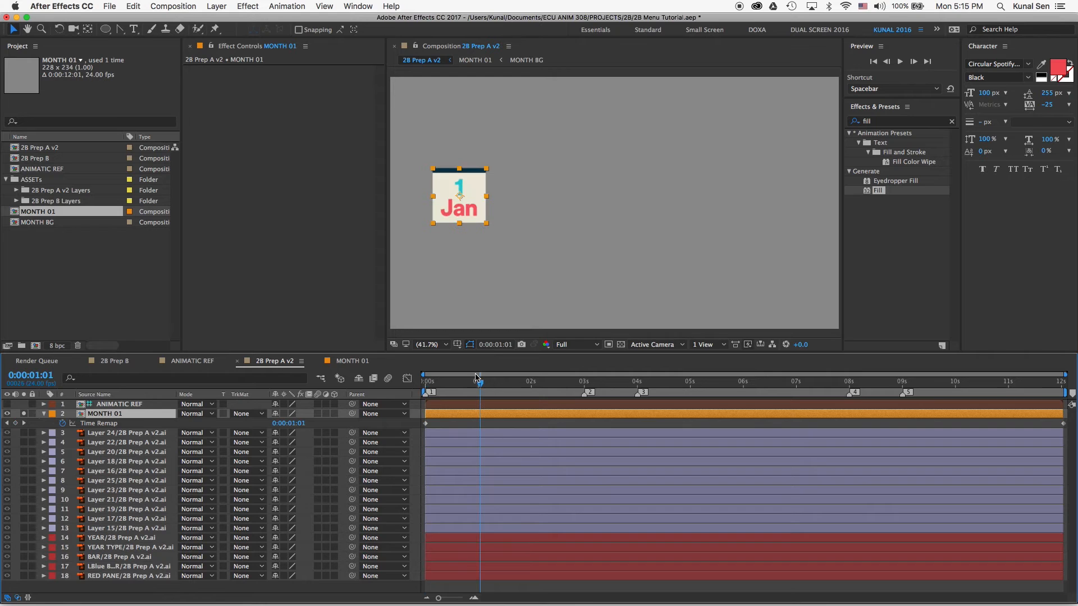
pyautogui.press('=')
pyautogui.moveTo(478, 385); pyautogui.dragTo(476, 386)
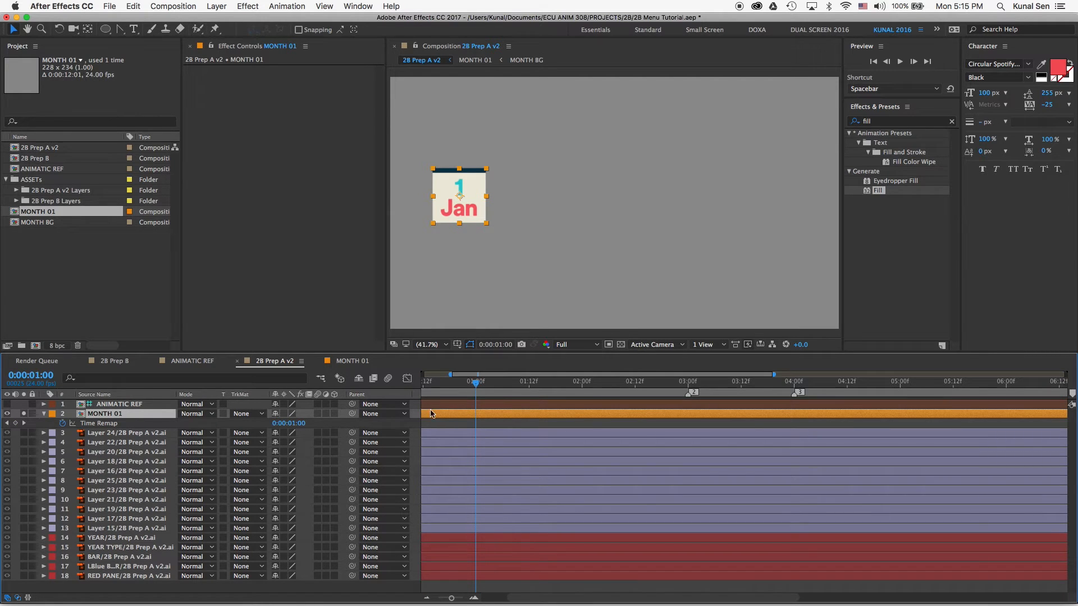
pyautogui.click(15, 423)
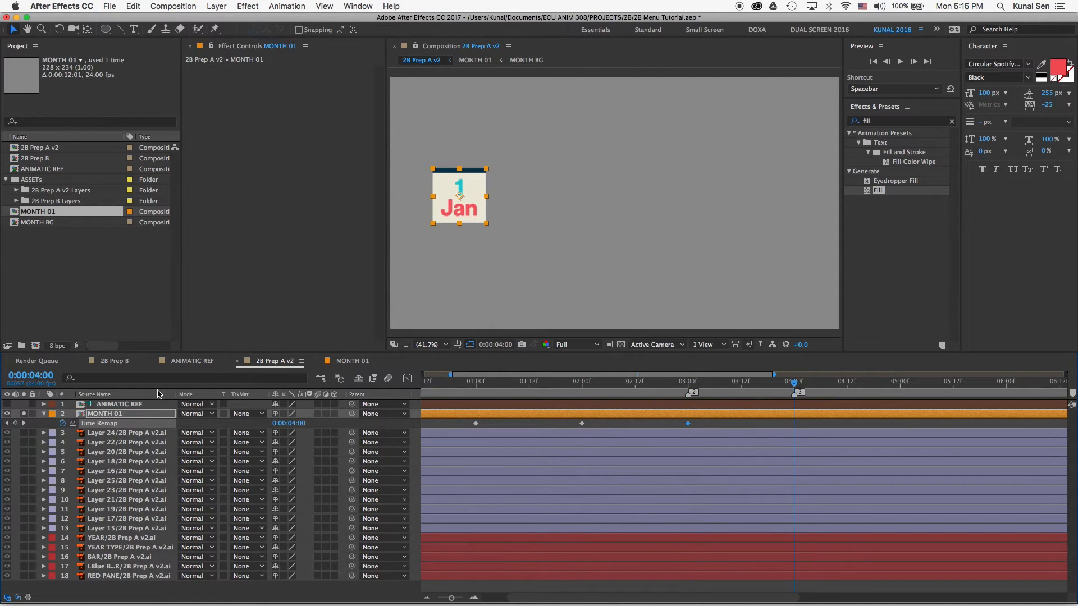
pyautogui.click(901, 387)
pyautogui.click(15, 423)
# - Delete MONTH 01's Time Remap keyframe at the end of the layer, unsolo the layer and return to the first frame
pyautogui.press('-')
pyautogui.press('-')
pyautogui.press('-')
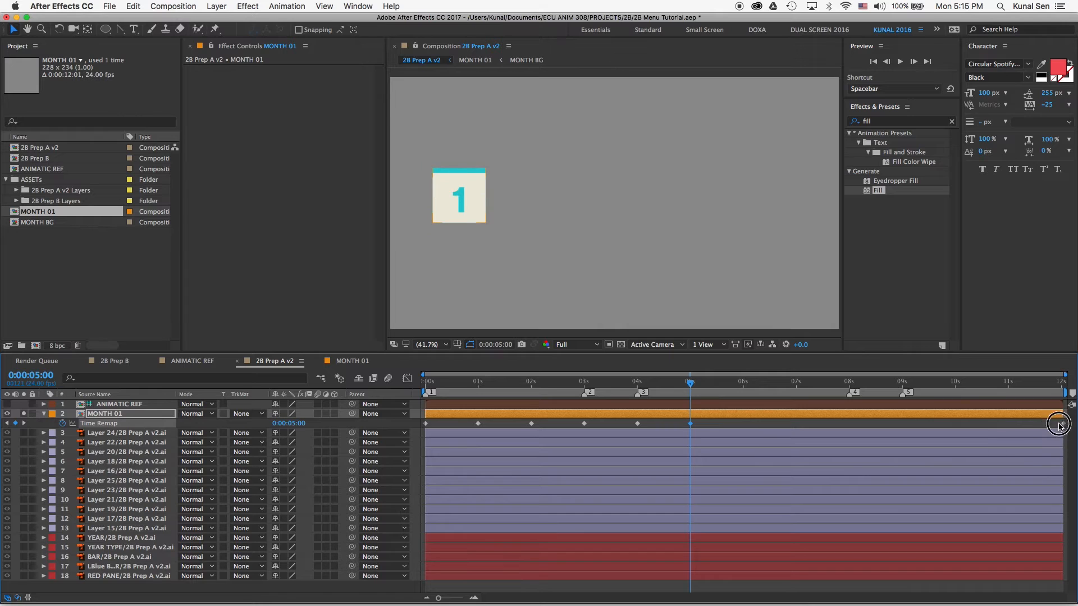
pyautogui.press('Delete')
pyautogui.moveTo(667, 384); pyautogui.dragTo(424, 384)
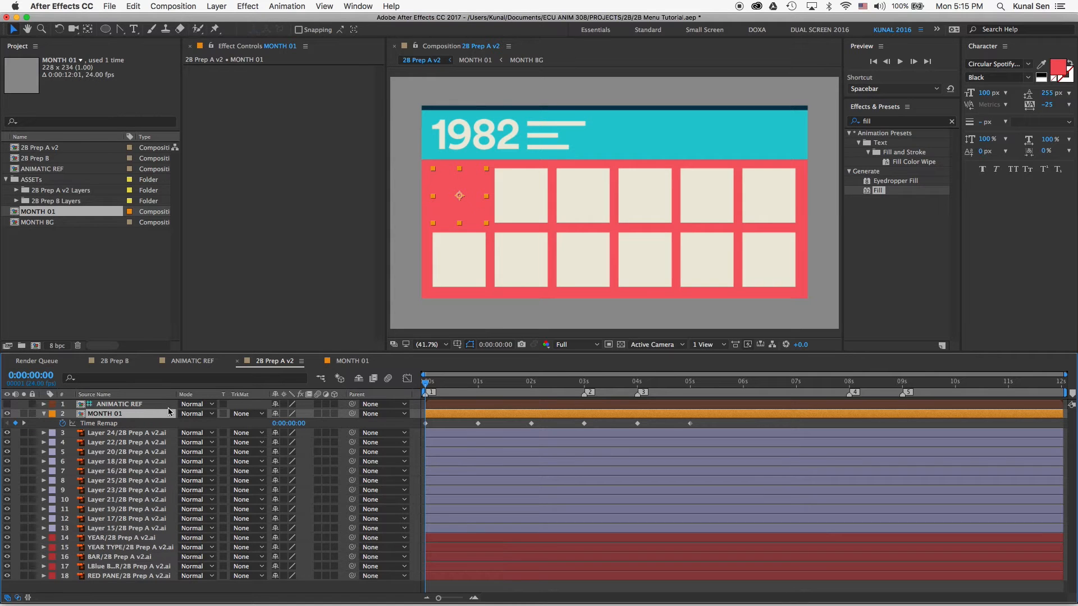
# - Duplicate the MONTH 01 composition eleven times to make MONTH 02 through MONTH 12
pyautogui.click(45, 215)
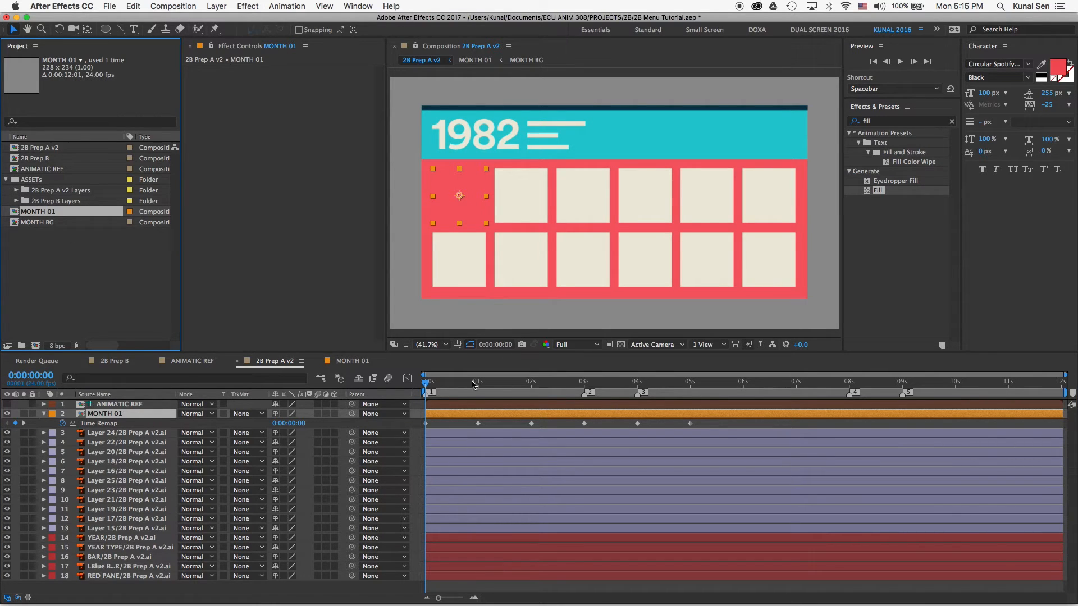
pyautogui.moveTo(453, 385)
pyautogui.mouseDown()
pyautogui.moveTo(476, 386)
pyautogui.moveTo(465, 385)
pyautogui.mouseUp()
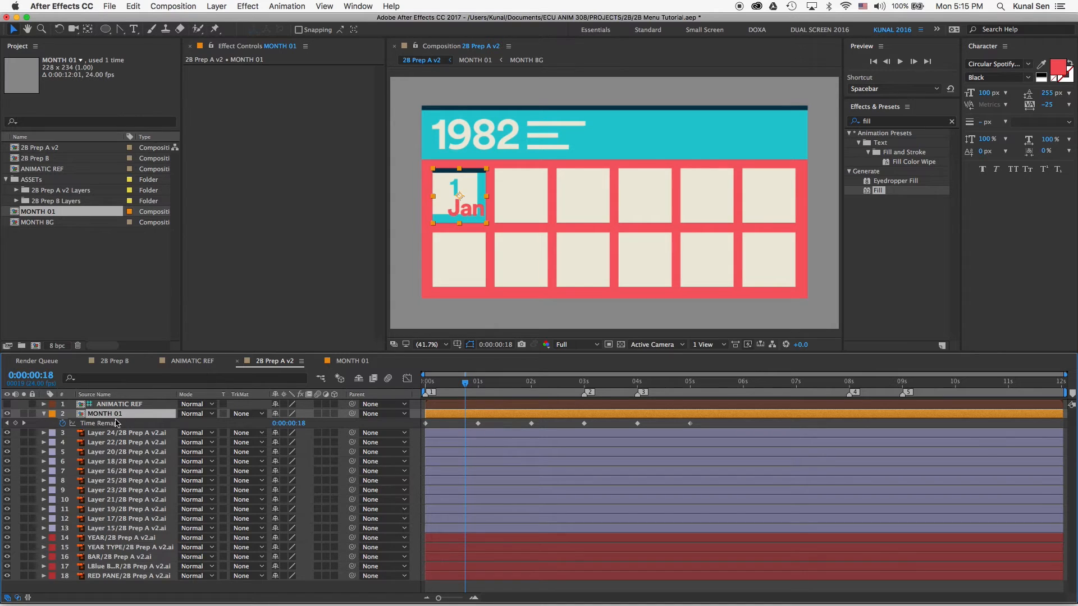
pyautogui.click(21, 247)
pyautogui.click(14, 214)
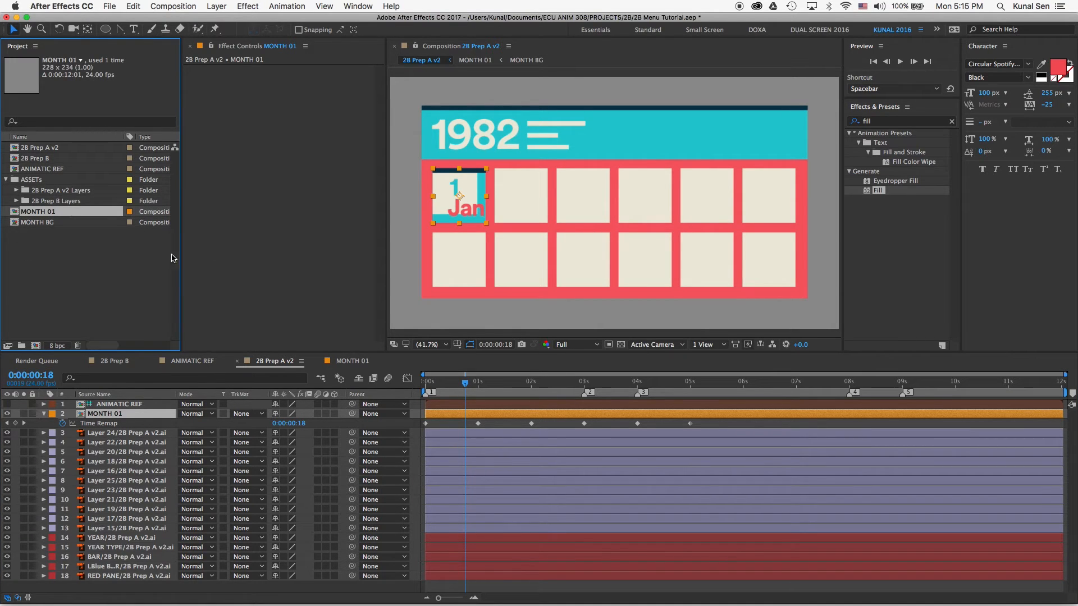
pyautogui.press('super+d')
pyautogui.press('super+d')
pyautogui.press('super+d')
pyautogui.press('super+d')
pyautogui.press('super+d')
pyautogui.press('super+d')
pyautogui.press('super+d')
pyautogui.press('super+d')
pyautogui.press('super+d')
pyautogui.press('super+d')
pyautogui.press('super+d')
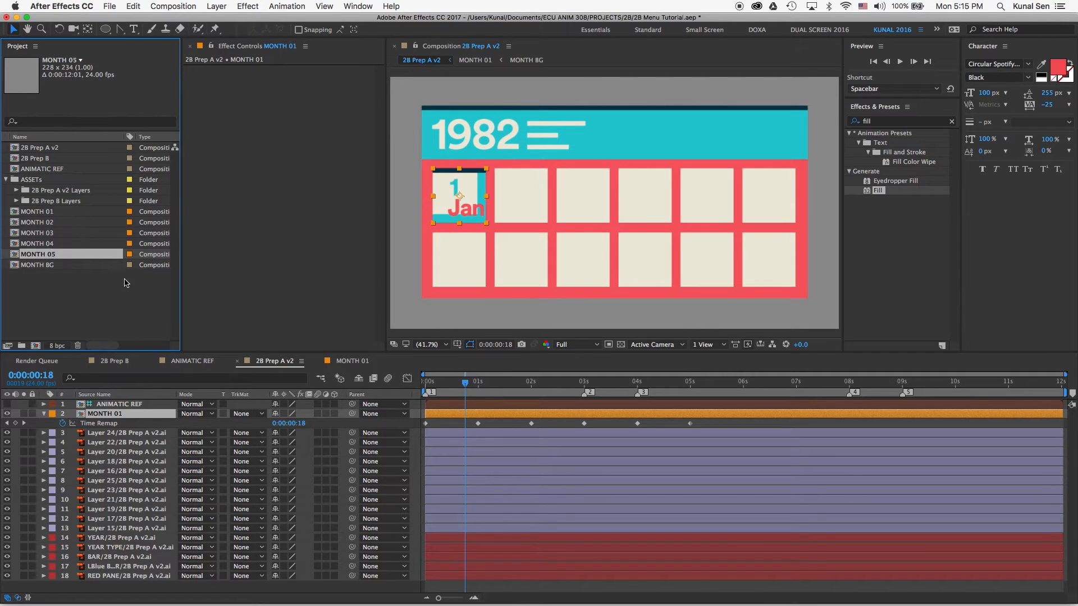
# - In the MONTH 02 composition, change the number text to 2 and the month text to Feb
pyautogui.doubleClick(43, 222)
pyautogui.click(509, 382)
pyautogui.doubleClick(608, 187)
pyautogui.write('2')
pyautogui.doubleClick(155, 452)
pyautogui.write('Feb')
pyautogui.click(505, 527)
# - In the MONTH 03 composition, change the number text to 3 and the month text to Mar
pyautogui.doubleClick(53, 233)
pyautogui.click(526, 382)
pyautogui.doubleClick(608, 187)
pyautogui.write('3')
pyautogui.doubleClick(155, 452)
pyautogui.write('Mar')
pyautogui.click(288, 529)
# - In the MONTH 04 composition, change the number text to 4 and the month text to Apr
pyautogui.doubleClick(52, 244)
pyautogui.click(525, 383)
pyautogui.doubleClick(608, 186)
pyautogui.write('4')
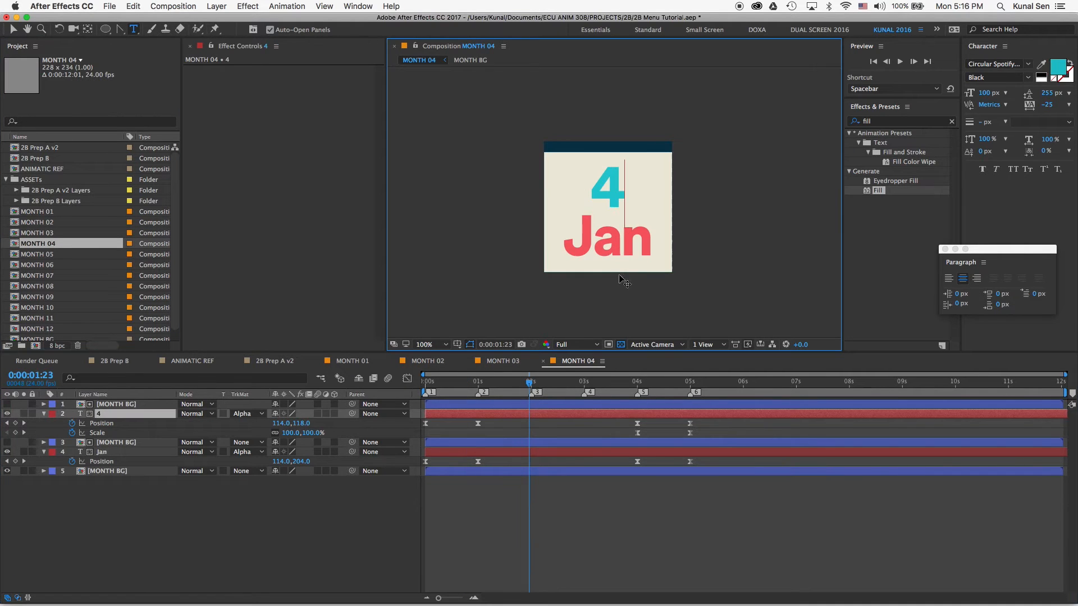
pyautogui.doubleClick(577, 243)
pyautogui.write('Apr')
# - In the MONTH 05 composition, change the number text to 5 and the month text to May
pyautogui.doubleClick(53, 254)
pyautogui.click(538, 383)
pyautogui.doubleClick(608, 186)
pyautogui.write('5')
pyautogui.doubleClick(532, 456)
pyautogui.write('May')
# - In the MONTH 06 composition, change the number text to 6 and the month text to Jun
pyautogui.doubleClick(53, 265)
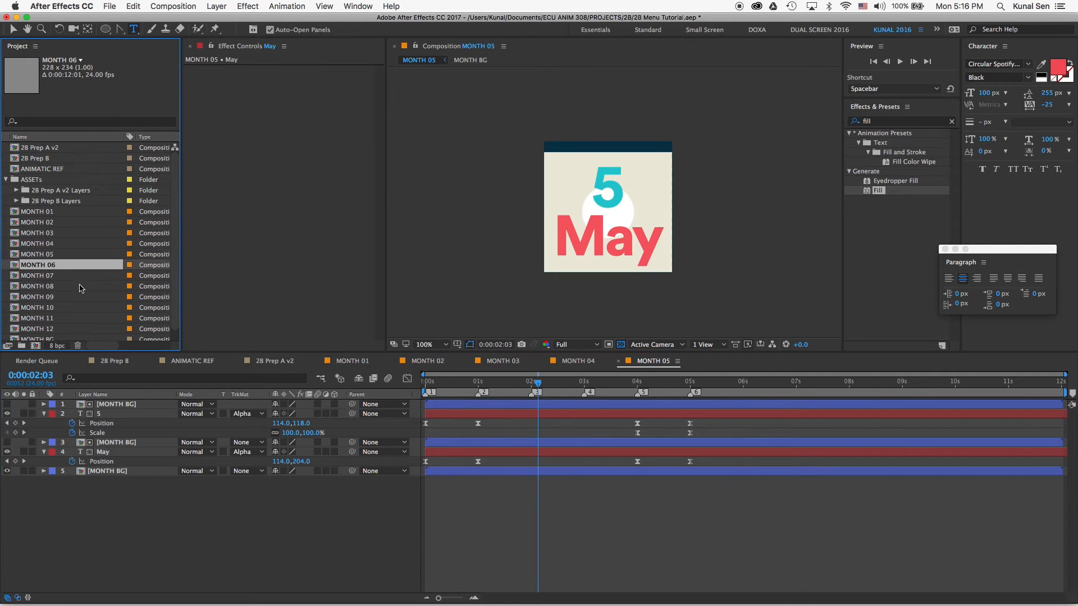
pyautogui.moveTo(538, 383); pyautogui.dragTo(522, 382)
pyautogui.doubleClick(611, 185)
pyautogui.write('6')
pyautogui.doubleClick(593, 230)
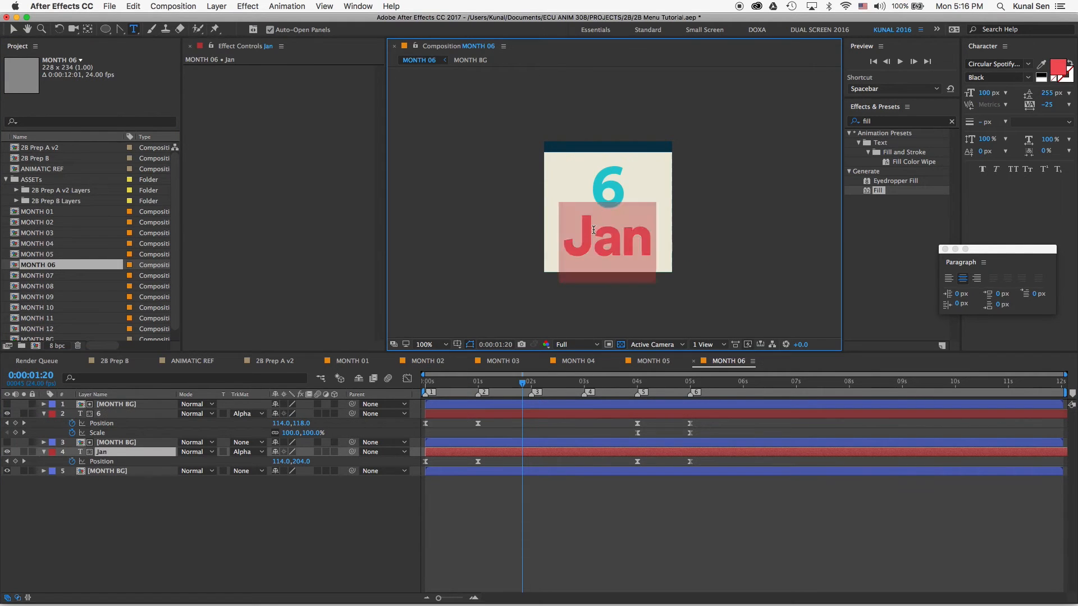
# - In the MONTH 07 composition, change the number text to 7 and the month text to July
pyautogui.doubleClick(53, 276)
pyautogui.click(496, 382)
pyautogui.doubleClick(608, 186)
pyautogui.write('7')
pyautogui.doubleClick(514, 452)
# - In the MONTH 08 composition, change the number text to 8 and the month text to Aug
pyautogui.doubleClick(53, 286)
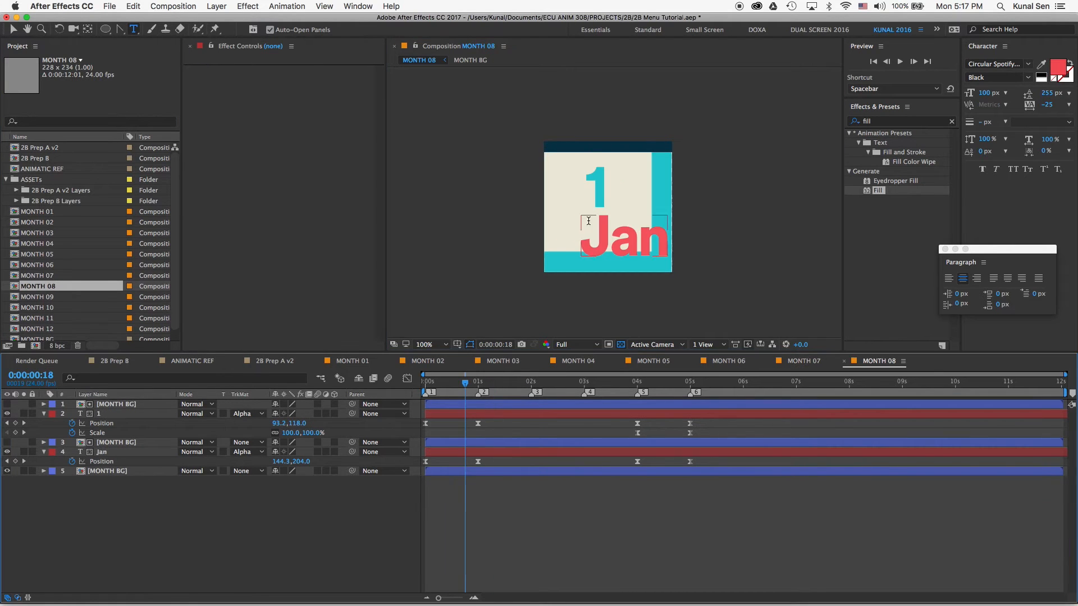
pyautogui.doubleClick(603, 186)
pyautogui.doubleClick(515, 452)
pyautogui.write('Aug')
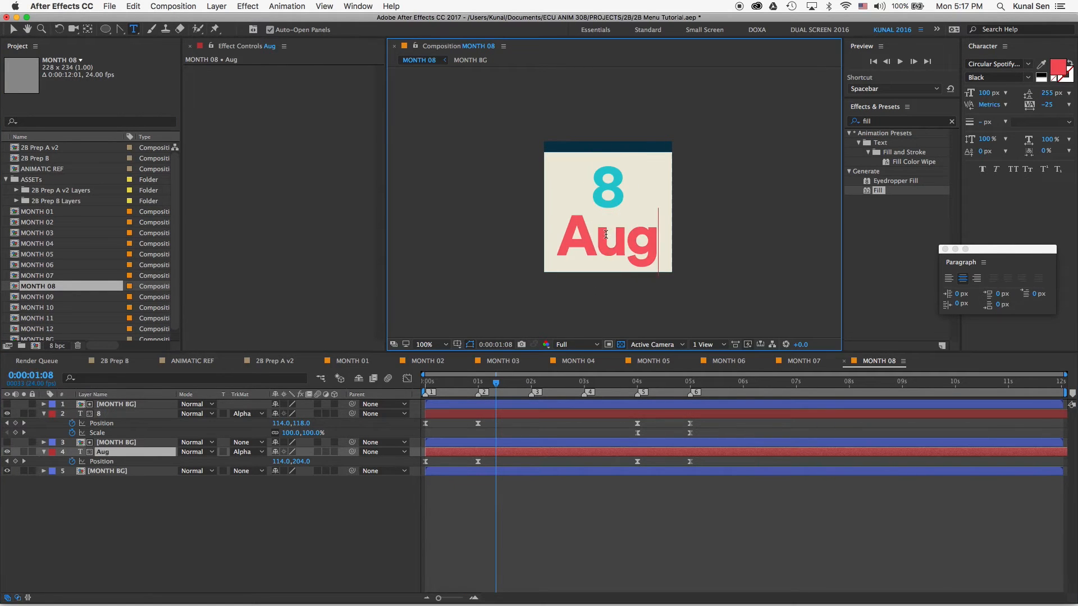
# - In the MONTH 09 composition, change the number text to 9 and the month text to Sep
pyautogui.doubleClick(53, 297)
pyautogui.click(499, 383)
pyautogui.doubleClick(606, 191)
pyautogui.write('9')
pyautogui.doubleClick(514, 452)
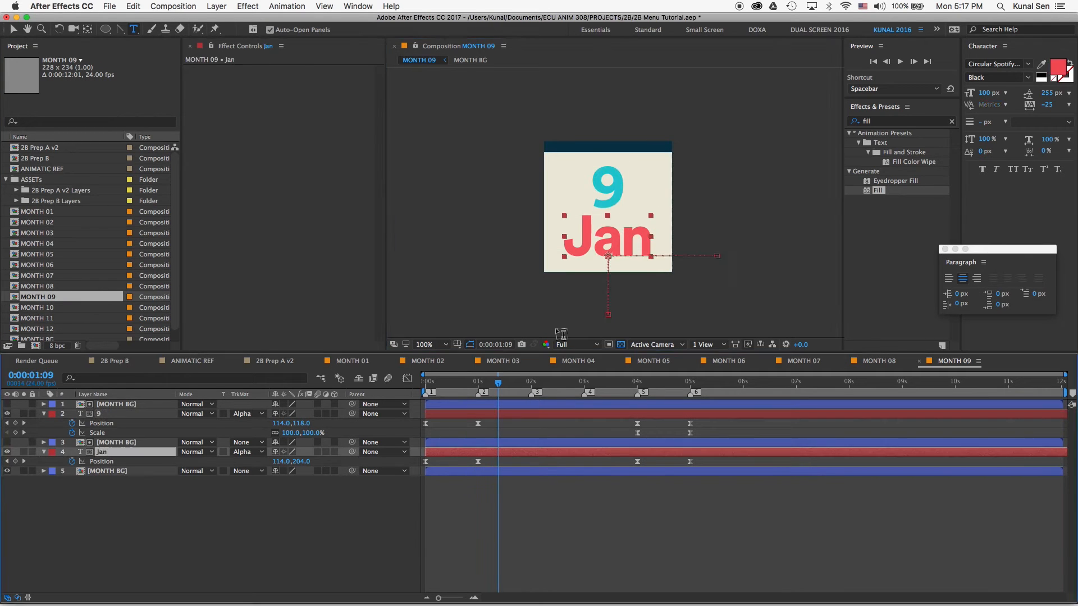
pyautogui.write('Sep')
# - In the MONTH 10 composition, change the number text to 10 and the month text to Oct
pyautogui.click(36, 308)
pyautogui.doubleClick(36, 309)
pyautogui.click(616, 198)
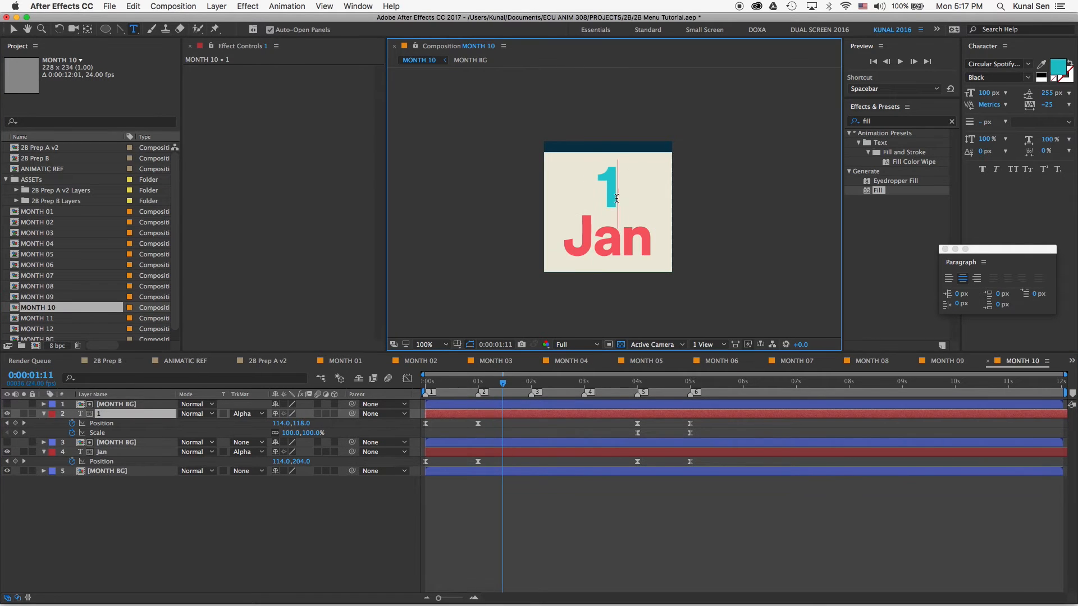
pyautogui.doubleClick(554, 453)
pyautogui.write('Oct')
# - In the MONTH 11 composition, change the number text to 11 and the month text to Nov
pyautogui.doubleClick(37, 318)
pyautogui.click(515, 382)
pyautogui.click(617, 194)
pyautogui.write('11')
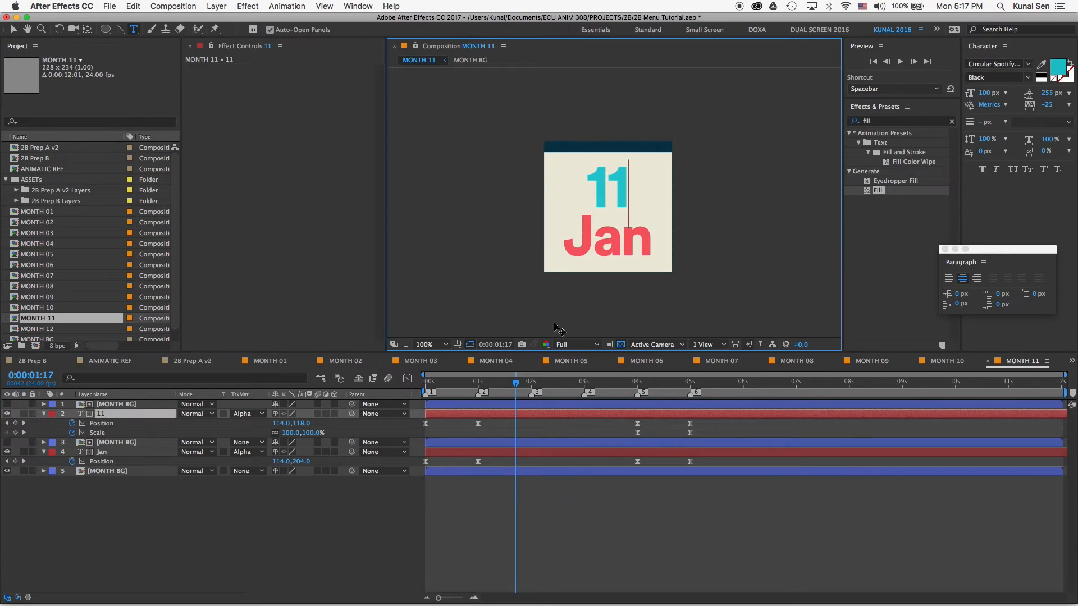
pyautogui.doubleClick(598, 452)
pyautogui.write('Nov')
# - In the MONTH 12 composition, change the number text to 12 and the month text to Dec
pyautogui.doubleClick(37, 329)
pyautogui.click(611, 193)
pyautogui.write('2')
pyautogui.doubleClick(505, 452)
pyautogui.write('Dec')
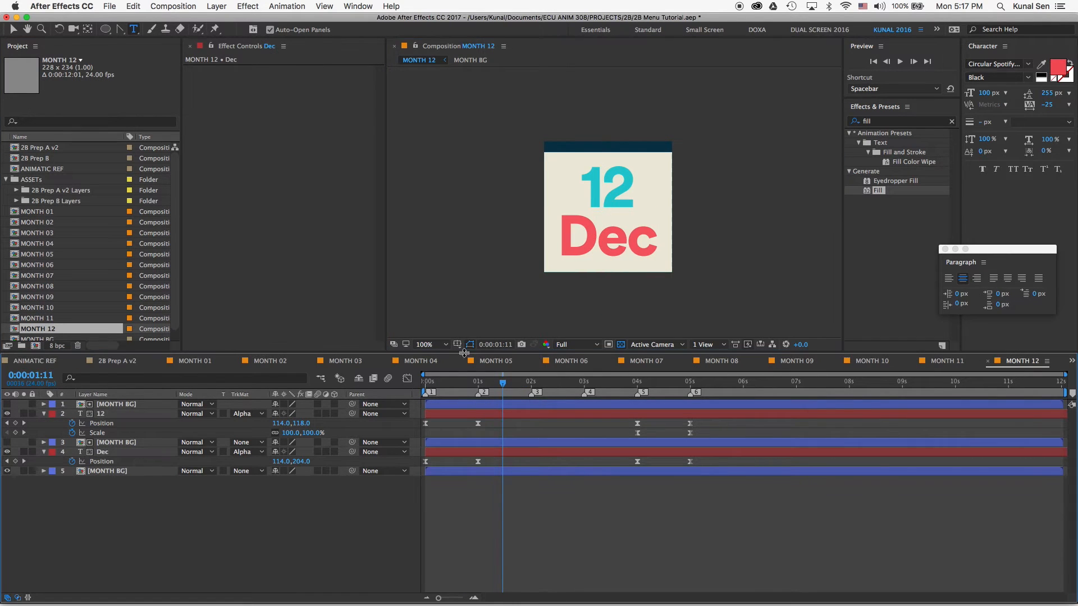
# - Close the Paragraph settings and all open MONTH compositions to return to the 2B Prep A v2 composition
pyautogui.click(945, 249)
pyautogui.click(988, 361)
pyautogui.click(984, 361)
pyautogui.click(994, 361)
pyautogui.click(919, 361)
pyautogui.click(844, 361)
pyautogui.click(769, 361)
pyautogui.click(694, 361)
pyautogui.click(544, 361)
pyautogui.click(469, 361)
pyautogui.click(394, 361)
pyautogui.click(318, 361)
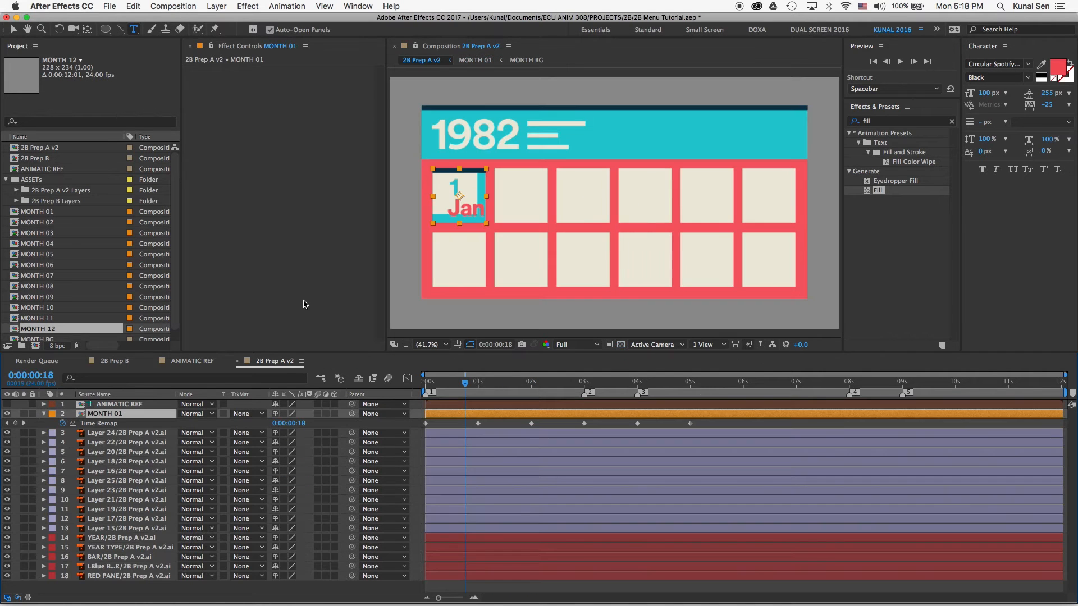
# - Replace the remaining top-row tile layers, Layer 24, 22, 20, 18 and 16, with the compositions MONTH 02 through MONTH 06
pyautogui.click(131, 432)
pyautogui.click(83, 222)
pyautogui.press('v')
pyautogui.moveTo(12, 223); pyautogui.dragTo(96, 434)
pyautogui.click(92, 443)
pyautogui.moveTo(14, 233); pyautogui.dragTo(87, 452)
pyautogui.click(85, 452)
pyautogui.click(87, 462)
pyautogui.moveTo(15, 255); pyautogui.dragTo(87, 471)
pyautogui.click(87, 471)
# - Replace the first four bottom-row tile layers, Layer 25, 23, 21 and 19, with the compositions MONTH 07 through MONTH 10
pyautogui.click(87, 481)
pyautogui.moveTo(20, 275); pyautogui.dragTo(82, 482)
pyautogui.click(87, 490)
pyautogui.moveTo(21, 286); pyautogui.dragTo(84, 499)
pyautogui.click(87, 499)
pyautogui.click(87, 509)
pyautogui.moveTo(21, 307); pyautogui.dragTo(84, 510)
# - Replace the last two tile layers, Layer 17 and Layer 15, with the compositions MONTH 11 and MONTH 12
pyautogui.click(87, 528)
pyautogui.click(15, 318)
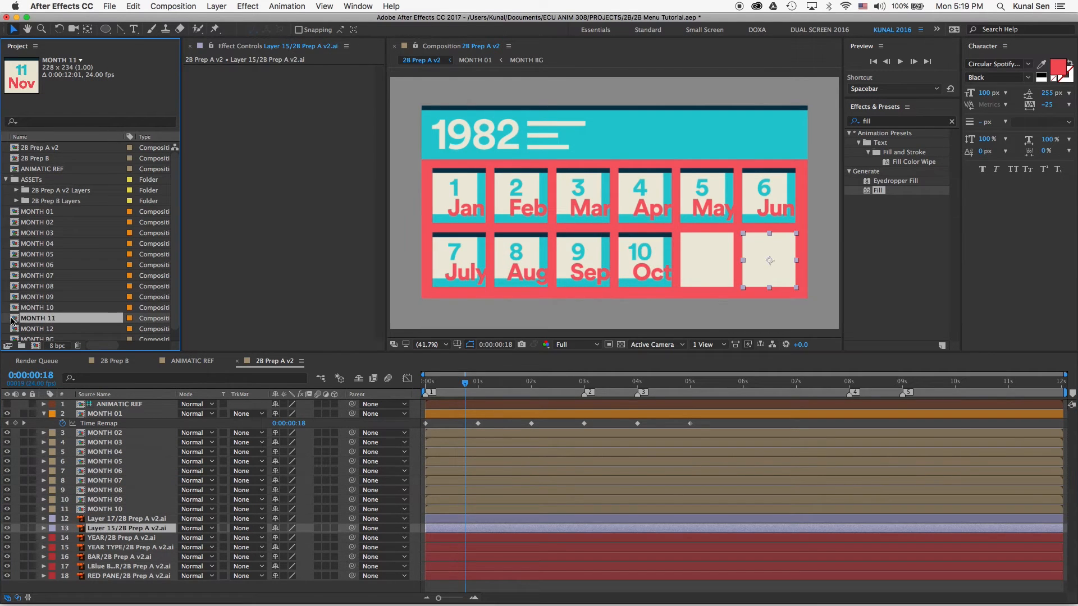
pyautogui.doubleClick(112, 519)
pyautogui.click(527, 47)
pyautogui.moveTo(17, 319); pyautogui.dragTo(89, 531)
pyautogui.click(90, 528)
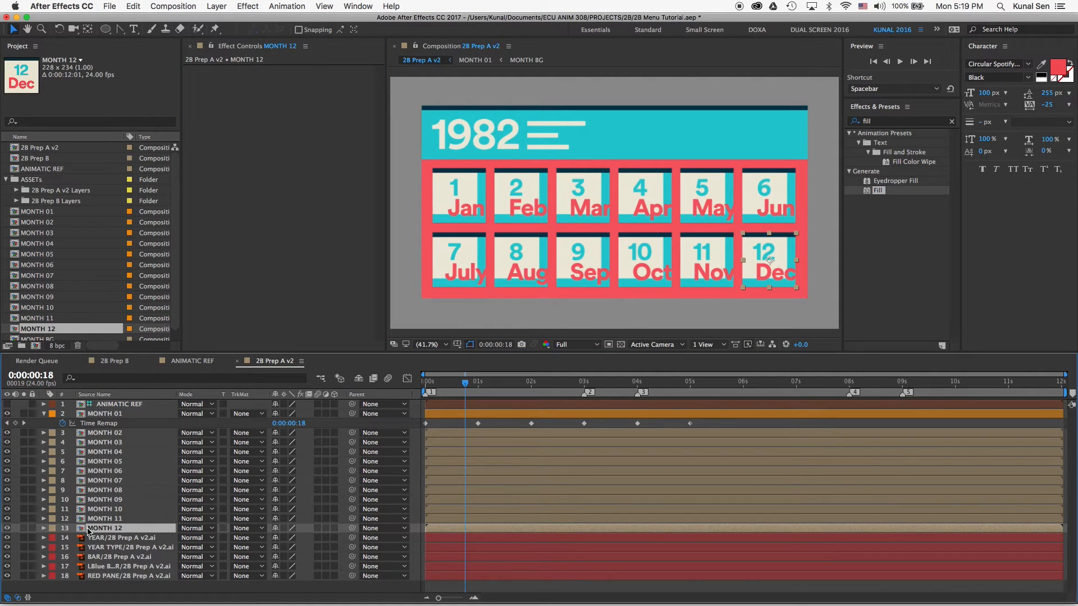
# - Set the label color of the MONTH 02 through MONTH 12 layers to Orange and deselect them
pyautogui.click(122, 433)
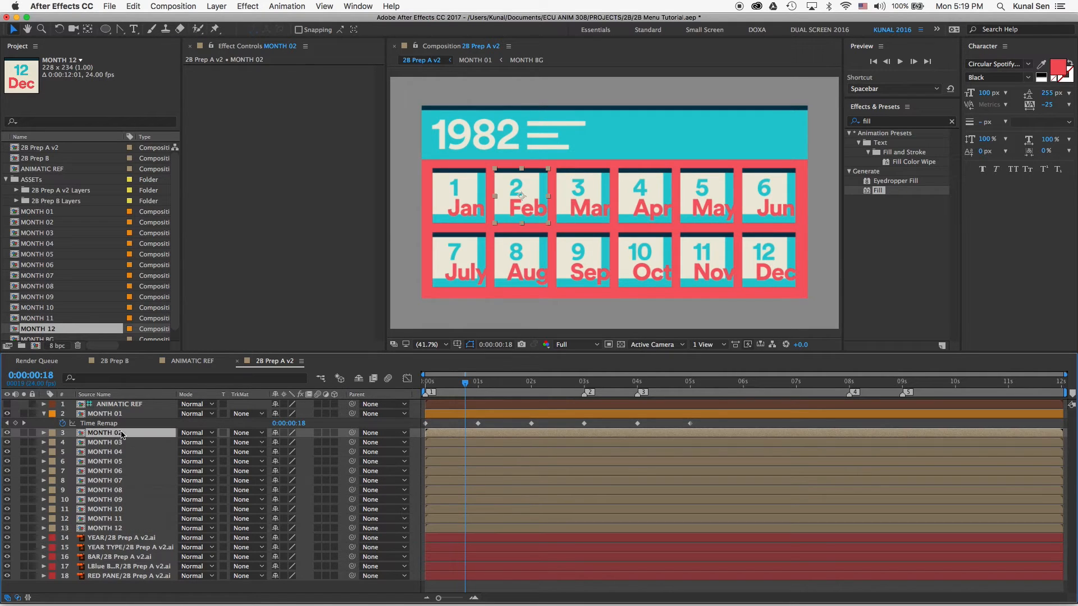
pyautogui.click(110, 530)
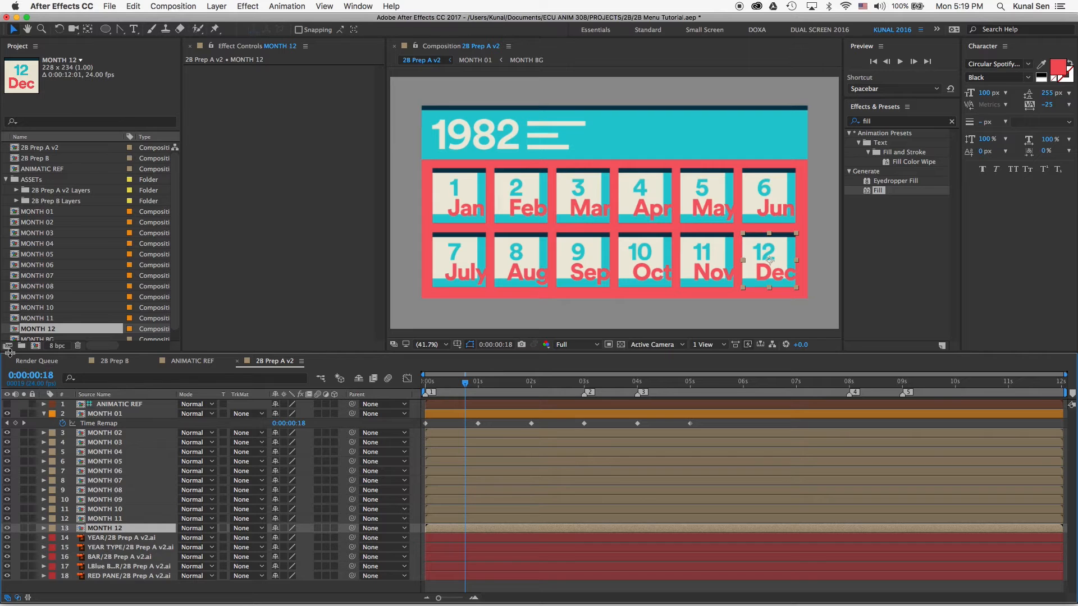
pyautogui.keyDown('shift'); pyautogui.click(102, 436); pyautogui.keyUp('shift')
pyautogui.click(50, 437)
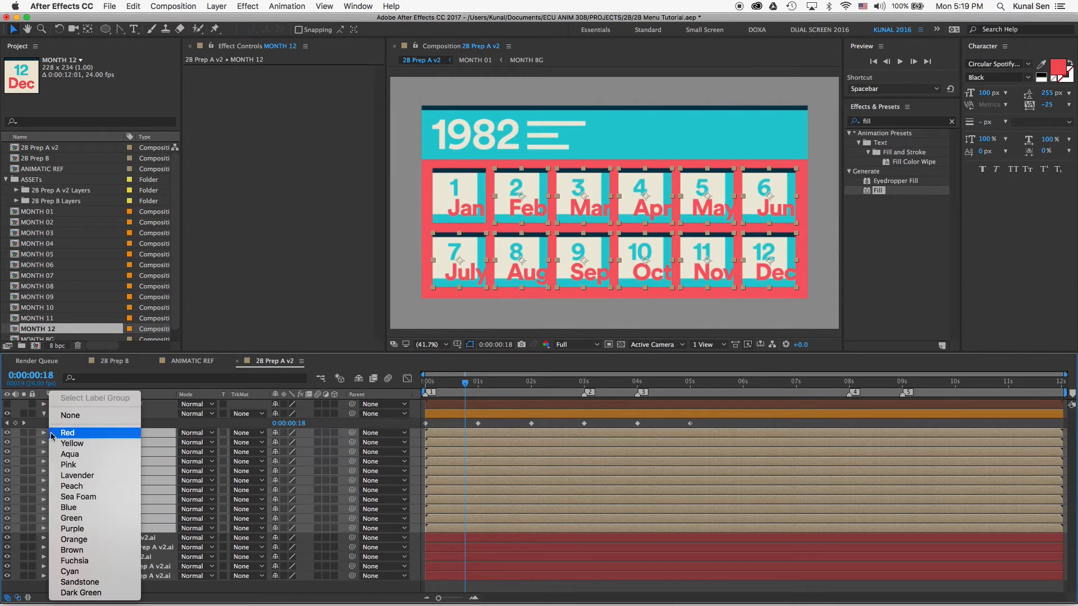
pyautogui.click(89, 543)
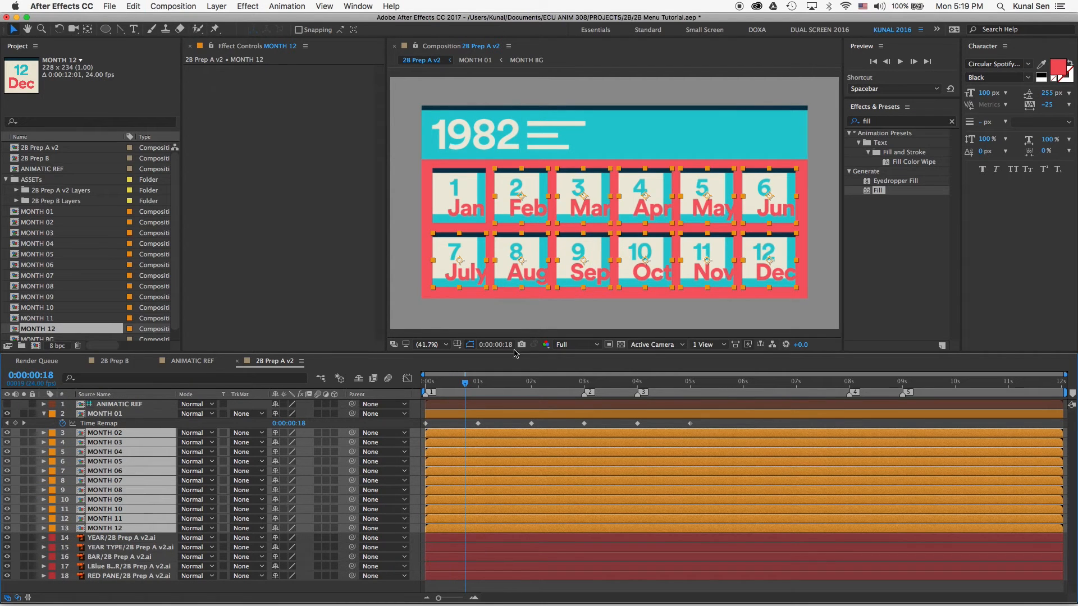
pyautogui.press('super+shift+a')
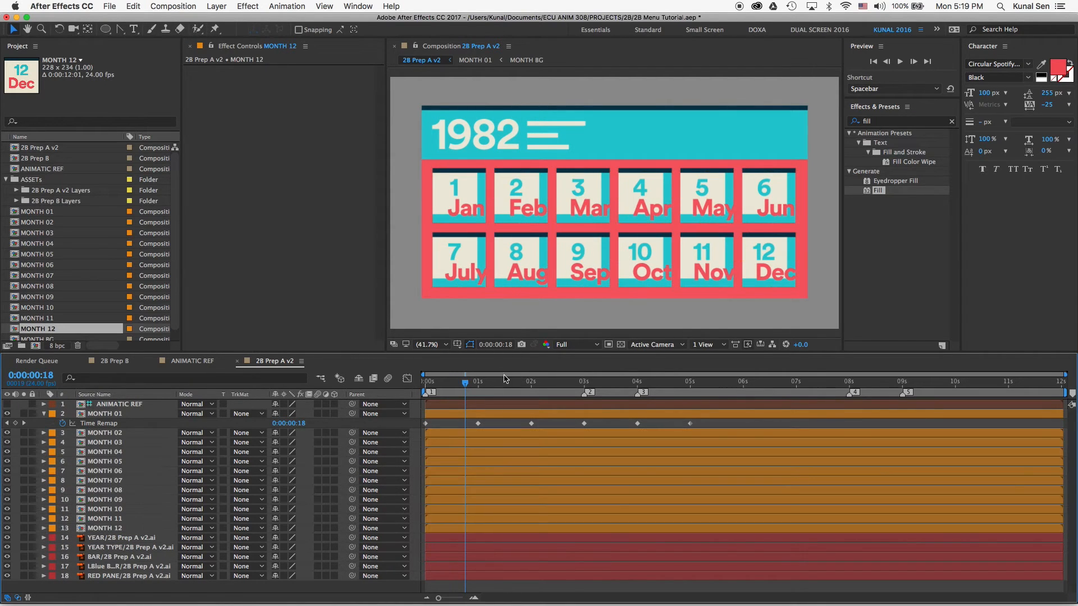
pyautogui.moveTo(467, 384)
pyautogui.mouseDown()
pyautogui.moveTo(483, 384)
pyautogui.moveTo(424, 383)
pyautogui.moveTo(496, 383)
pyautogui.moveTo(477, 383)
pyautogui.mouseUp()
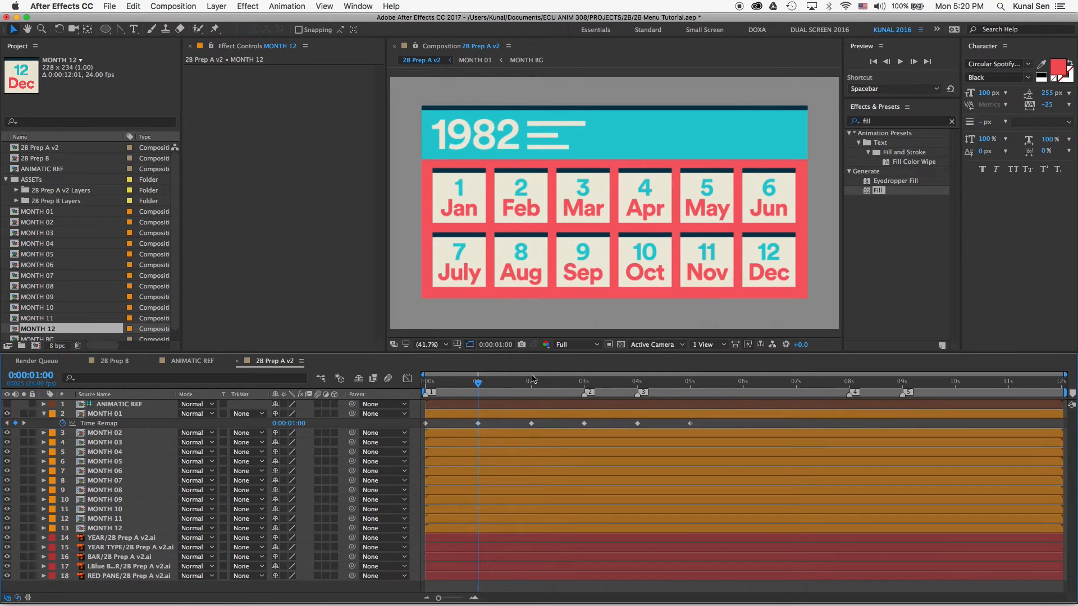
pyautogui.click(480, 529)
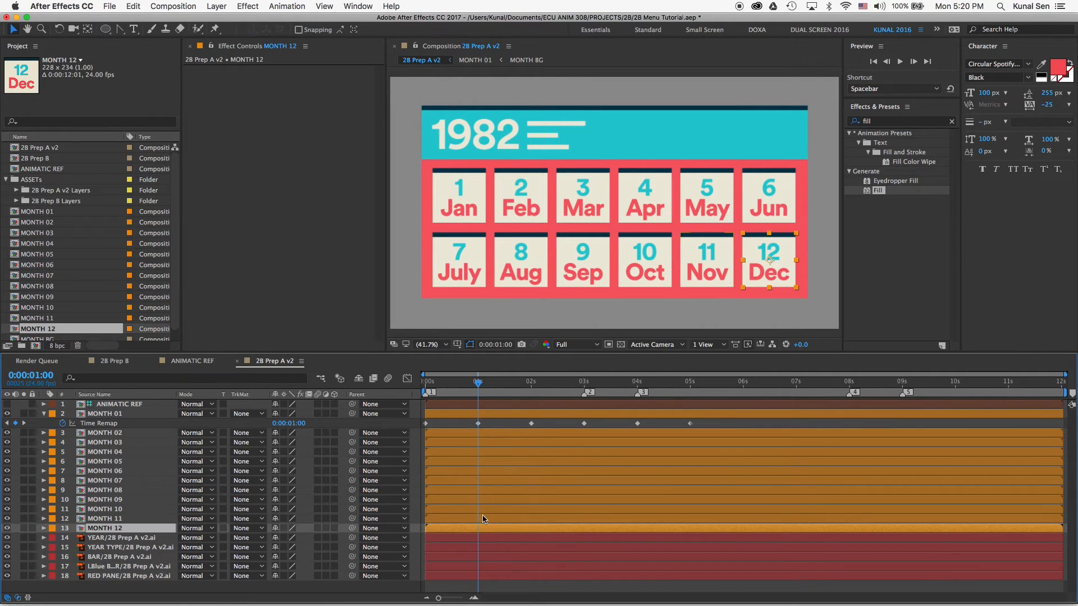
pyautogui.keyDown('shift'); pyautogui.click(476, 433); pyautogui.keyUp('shift')
pyautogui.press('p')
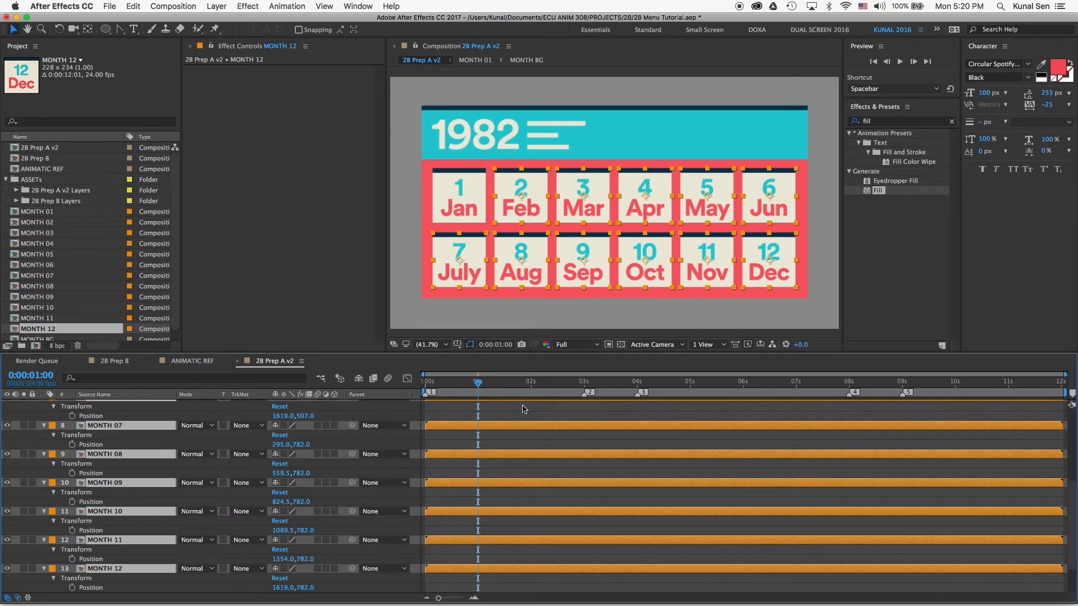
pyautogui.press('u')
pyautogui.press('u')
pyautogui.press('u')
pyautogui.press('u')
pyautogui.press('super+a')
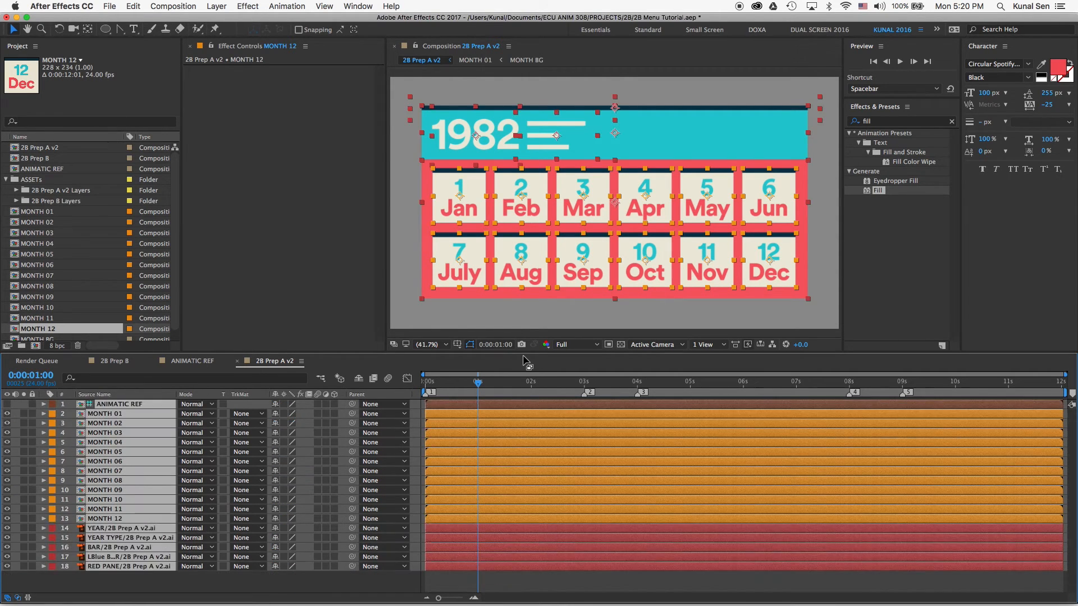
pyautogui.press('u')
pyautogui.press('u')
# - Copy all Time Remap keyframes of MONTH 01 and paste them at the first frame onto MONTH 02 through MONTH 12
pyautogui.press('Home')
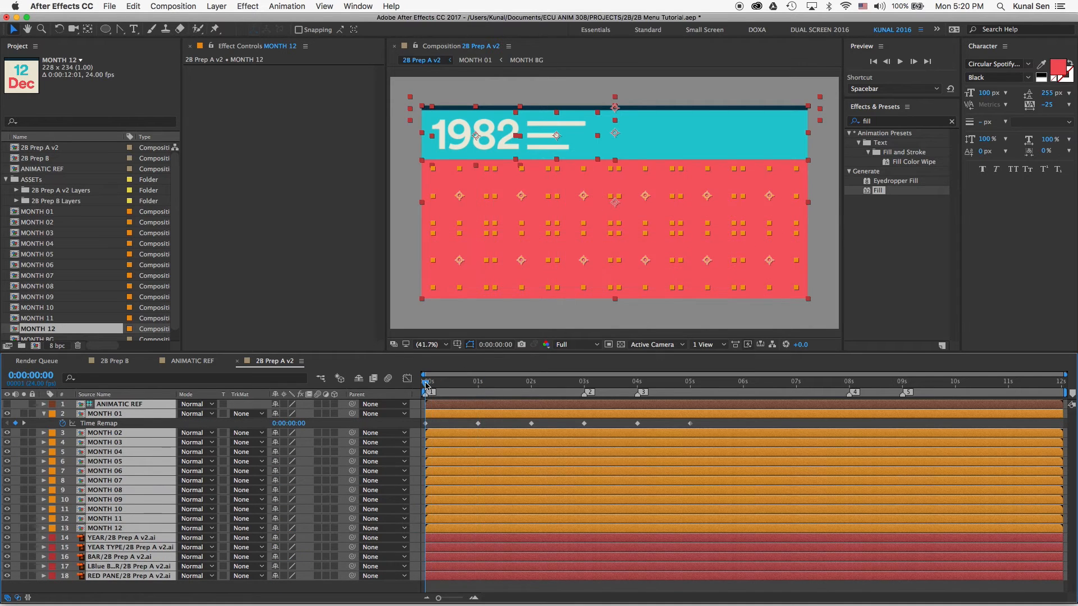
pyautogui.click(673, 415)
pyautogui.click(107, 424)
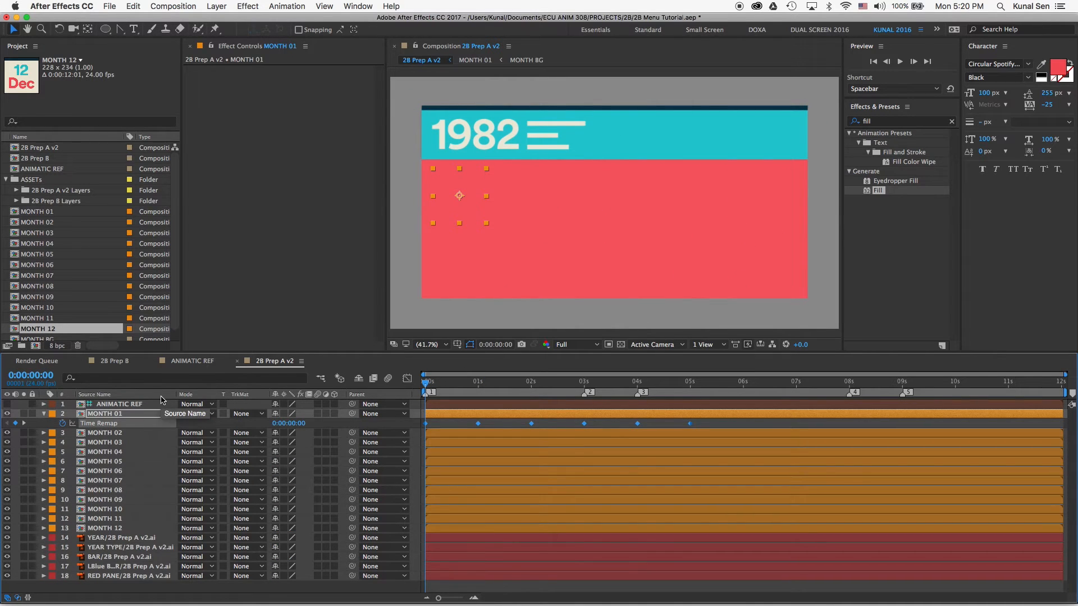
pyautogui.click(105, 433)
pyautogui.keyDown('shift'); pyautogui.click(112, 529); pyautogui.keyUp('shift')
pyautogui.press('super+v')
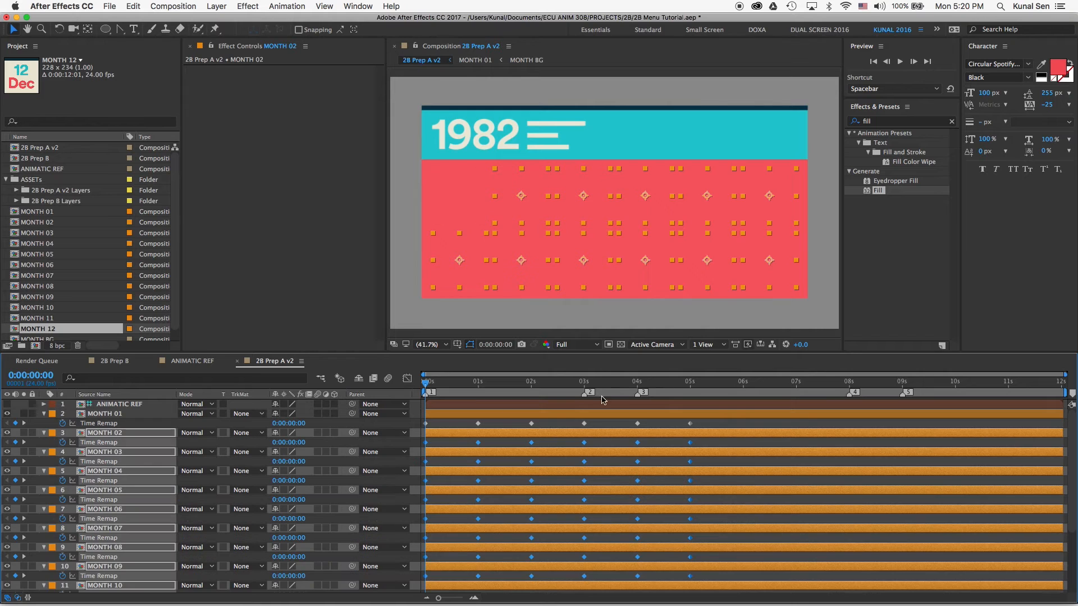
# - Convert the one-second Time Remap keyframe of MONTH 01 through MONTH 12 to a hold keyframe
pyautogui.click(510, 430)
pyautogui.moveTo(492, 424); pyautogui.dragTo(466, 584)
pyautogui.rightClick(479, 540)
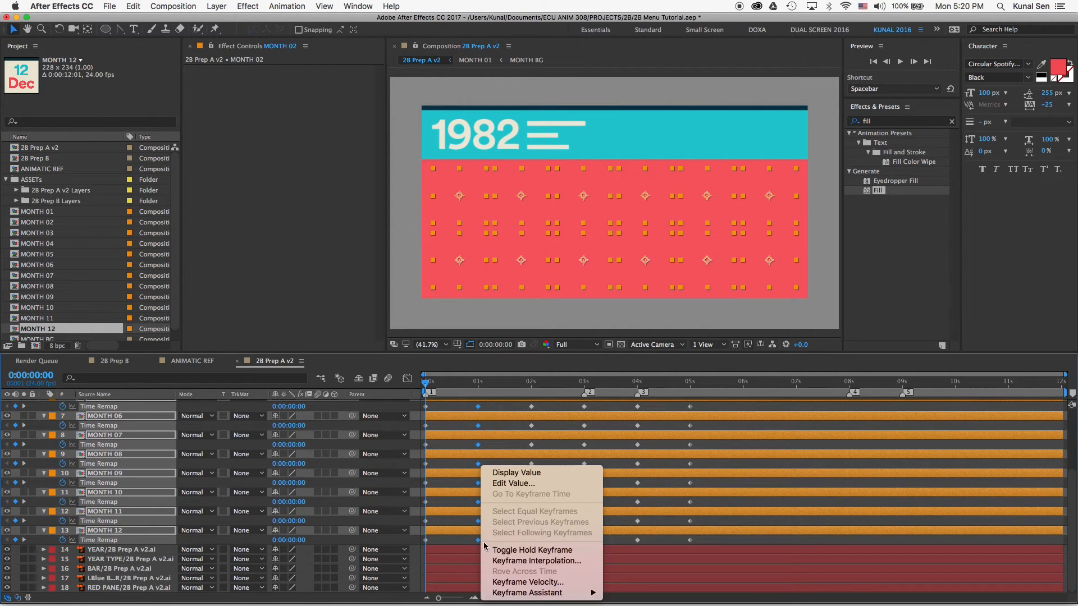
pyautogui.click(531, 550)
# - Move the last four Time Remap keyframes of all month layers toward the timeline's end, starting at about 0:00:08:18, and deselect them
pyautogui.moveTo(713, 562); pyautogui.dragTo(539, 443)
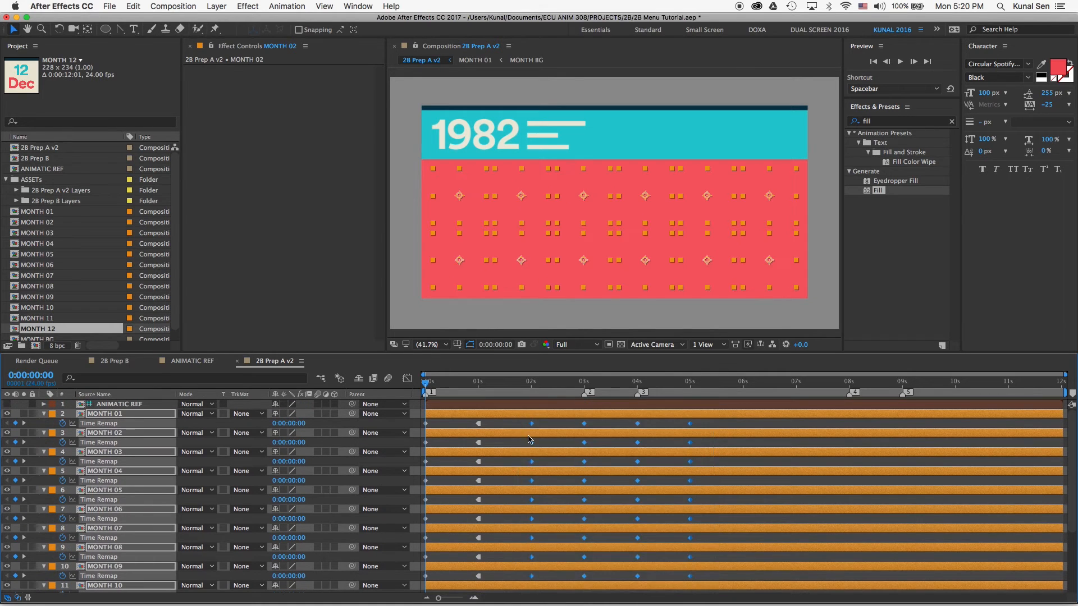
pyautogui.moveTo(726, 430); pyautogui.dragTo(915, 427)
pyautogui.press('super+shift+a')
pyautogui.moveTo(438, 384)
pyautogui.mouseDown()
pyautogui.moveTo(461, 383)
pyautogui.moveTo(420, 384)
pyautogui.mouseUp()
pyautogui.moveTo(489, 443); pyautogui.dragTo(461, 444)
pyautogui.press('=')
pyautogui.press('=')
pyautogui.click(464, 385)
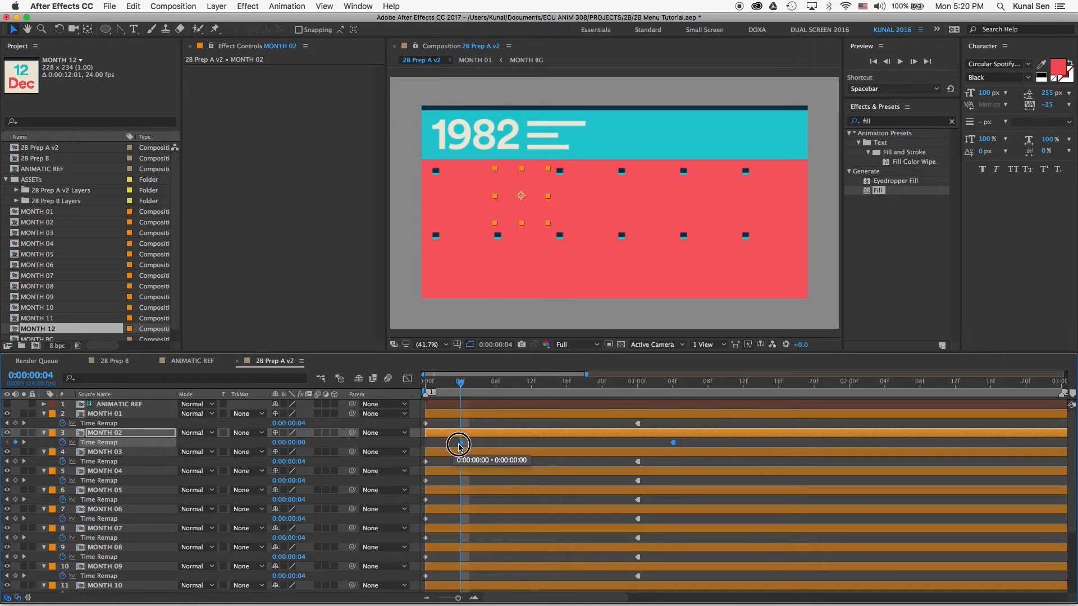
pyautogui.moveTo(655, 540); pyautogui.dragTo(461, 538)
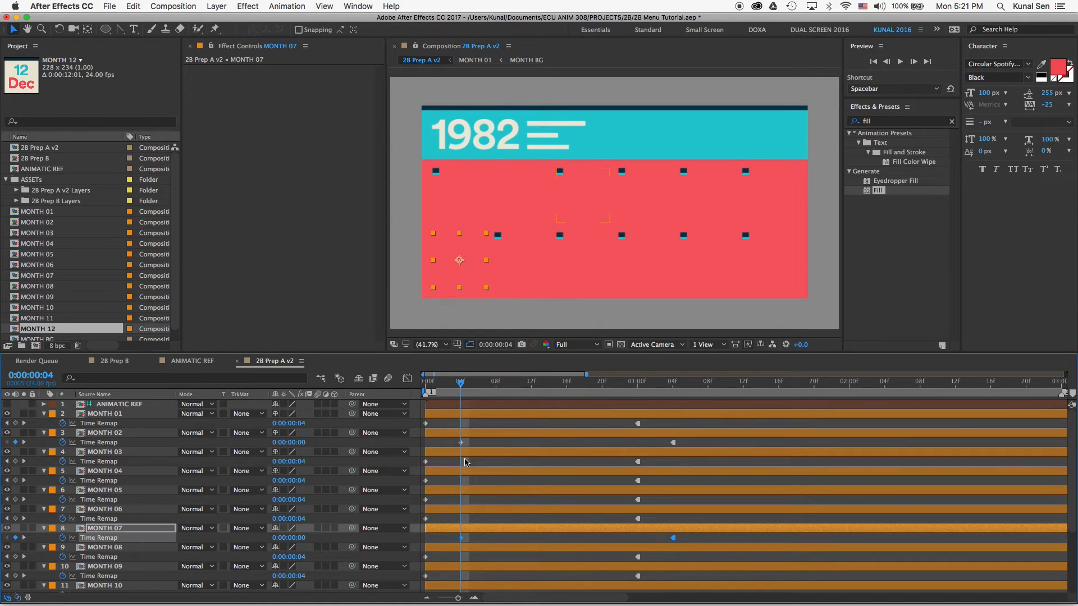
pyautogui.press('super+z')
# - Shift the first two Time Remap keyframes of MONTH 02 through MONTH 12 to start at frame 4
pyautogui.moveTo(657, 441); pyautogui.dragTo(415, 599)
pyautogui.scroll(3, 466, 486)
pyautogui.scroll(2, 467, 486)
pyautogui.moveTo(426, 443); pyautogui.dragTo(461, 444)
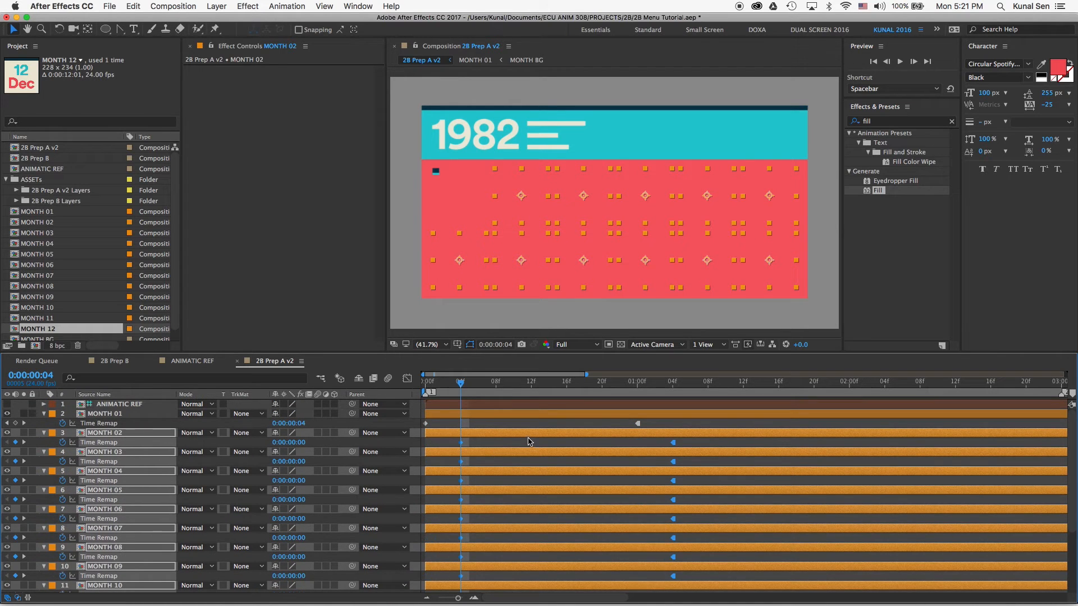
# - Lock MONTH 01, MONTH 02 and MONTH 07, and shift the first two Time Remap keyframes of the other months to start at frame 8
pyautogui.click(526, 442)
pyautogui.click(521, 436)
pyautogui.press('space')
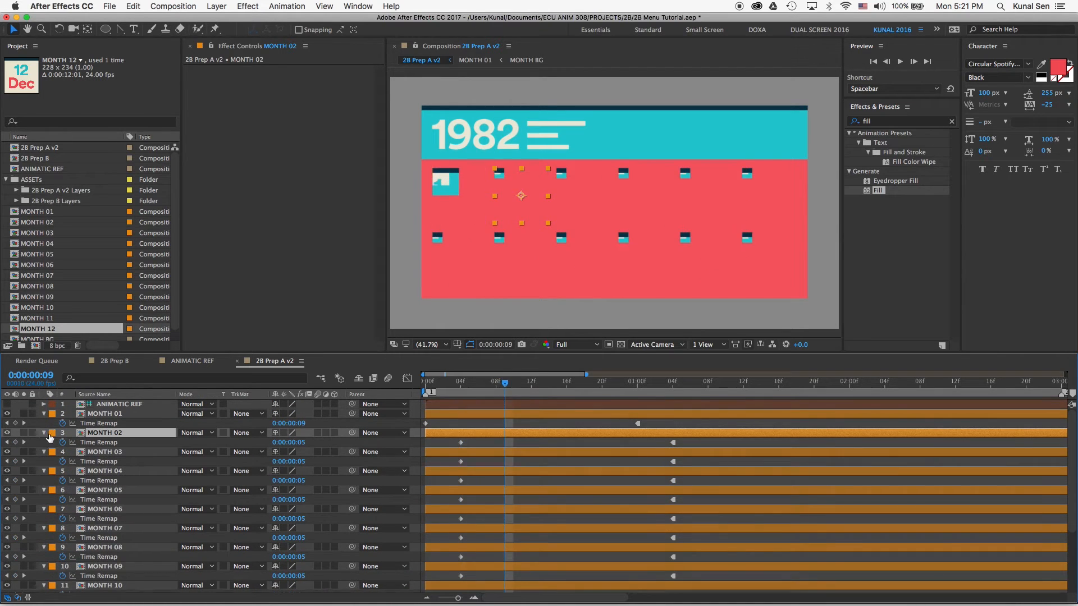
pyautogui.click(32, 433)
pyautogui.click(32, 529)
pyautogui.moveTo(455, 452); pyautogui.dragTo(699, 590)
pyautogui.moveTo(465, 542); pyautogui.dragTo(500, 542)
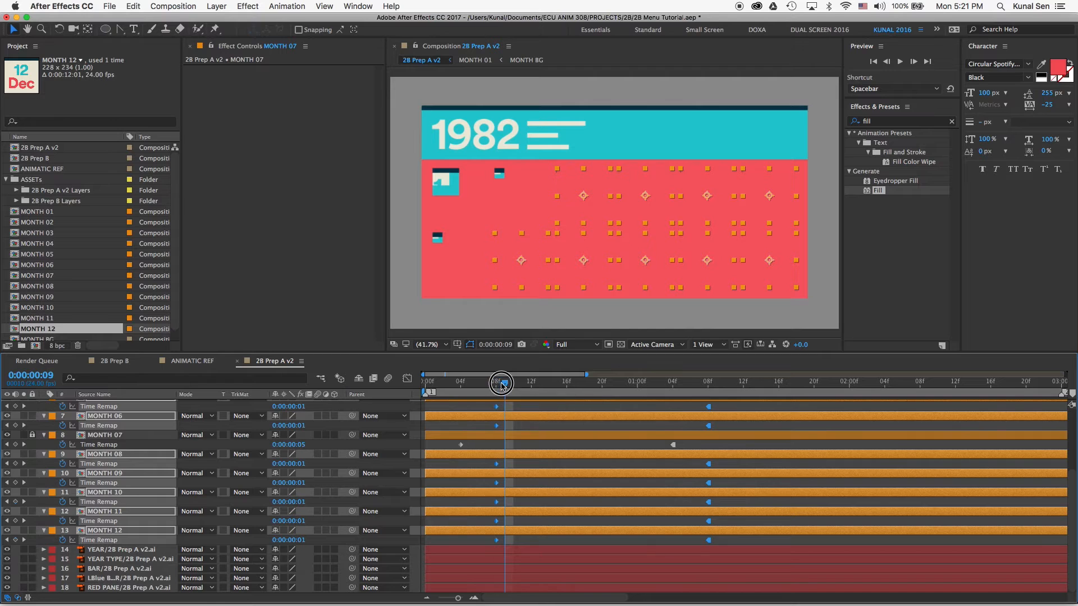
# - Lock MONTH 03 and MONTH 08, and shift the first two Time Remap keyframes of the unlocked months to start at frame 12
pyautogui.moveTo(505, 383); pyautogui.dragTo(531, 382)
pyautogui.click(563, 543)
pyautogui.scroll(4, 562, 450)
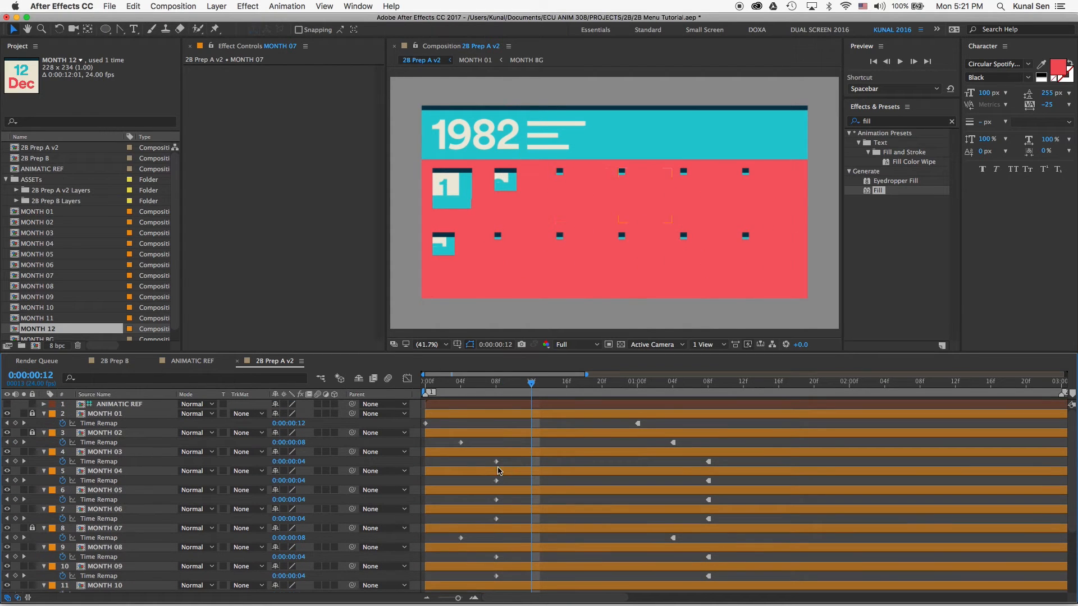
pyautogui.moveTo(464, 481); pyautogui.dragTo(735, 575)
pyautogui.moveTo(497, 540); pyautogui.dragTo(531, 540)
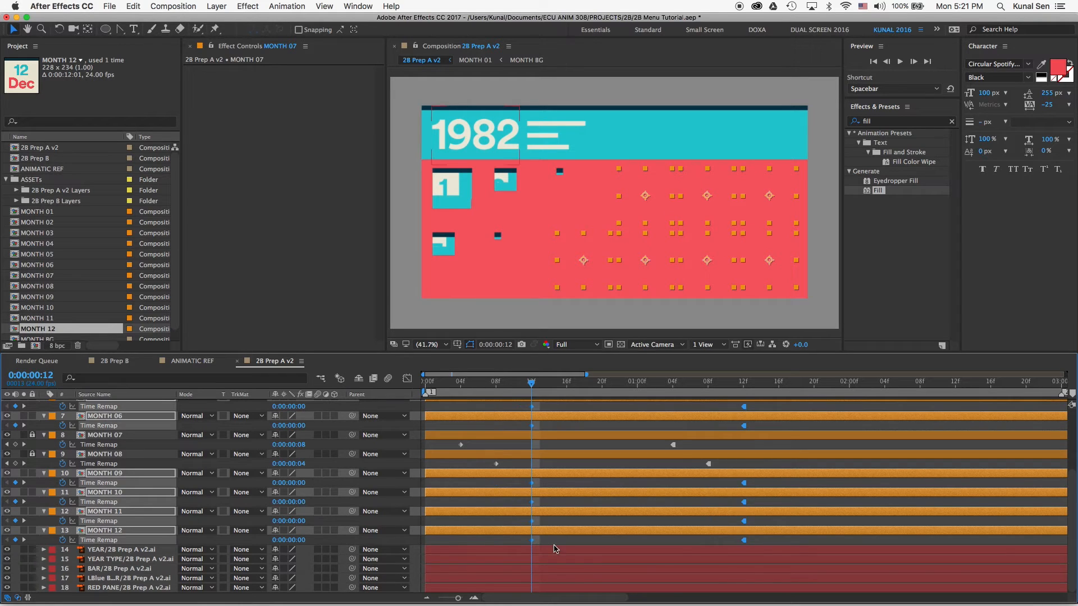
# - Lock MONTH 04 and MONTH 09, and shift the first two Time Remap keyframes of the unlocked months to start at frame 16
pyautogui.scroll(5, 523, 541)
pyautogui.click(32, 484)
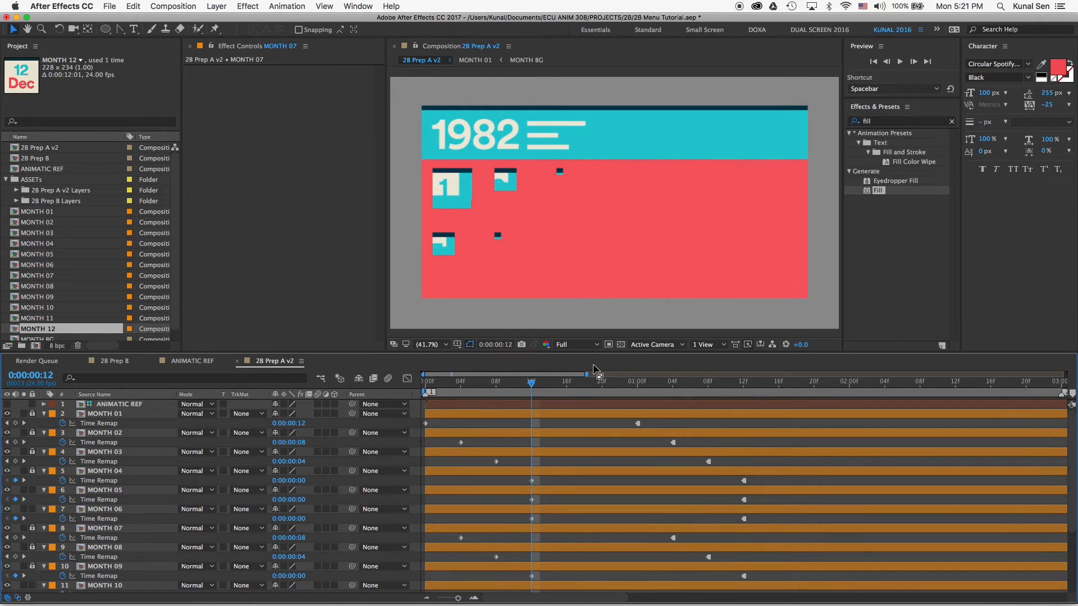
pyautogui.moveTo(495, 491); pyautogui.dragTo(568, 544)
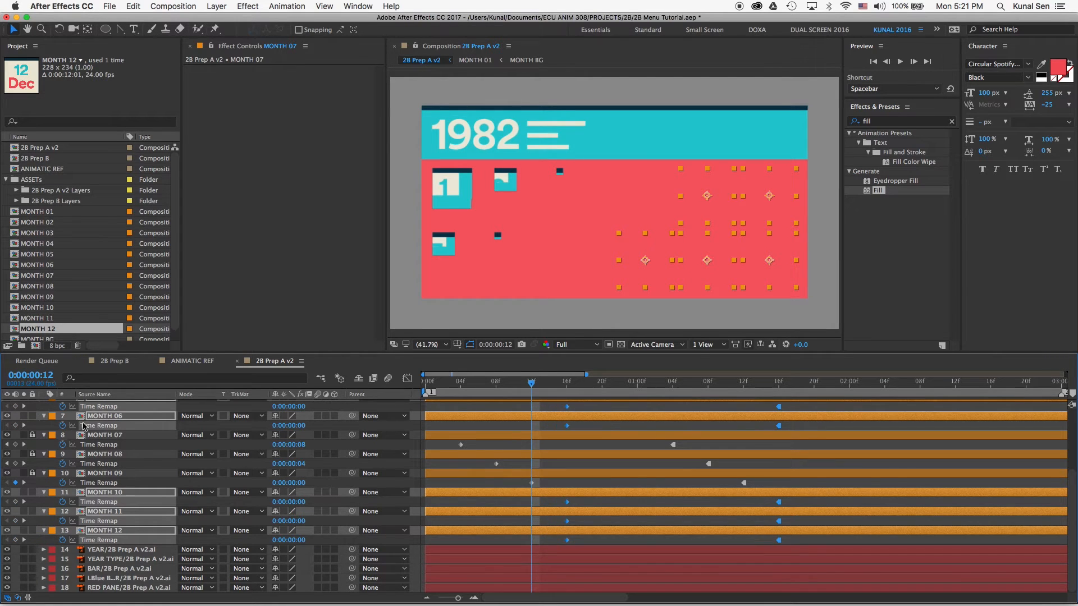
# - Lock MONTH 05 and MONTH 10, and shift the first two Time Remap keyframes of MONTH 06, MONTH 11 and MONTH 12 to start at frame 20
pyautogui.scroll(2, 77, 451)
pyautogui.click(32, 425)
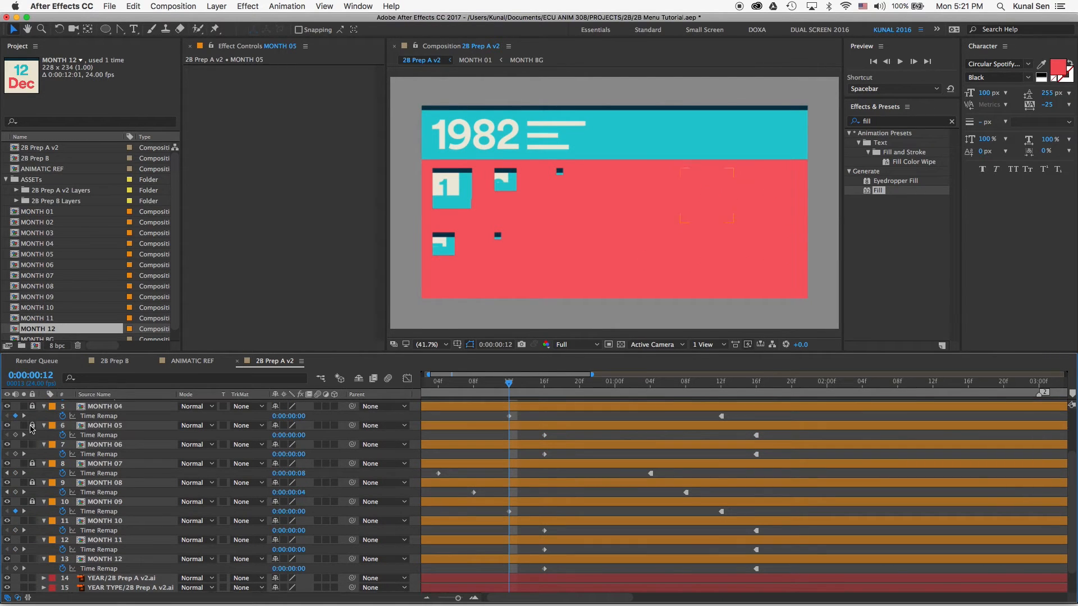
pyautogui.moveTo(517, 447); pyautogui.dragTo(846, 595)
pyautogui.moveTo(570, 554); pyautogui.dragTo(579, 554)
# - Shift only the first two Time Remap keyframes of MONTH 12 to start at 0:00:01:00
pyautogui.press('space')
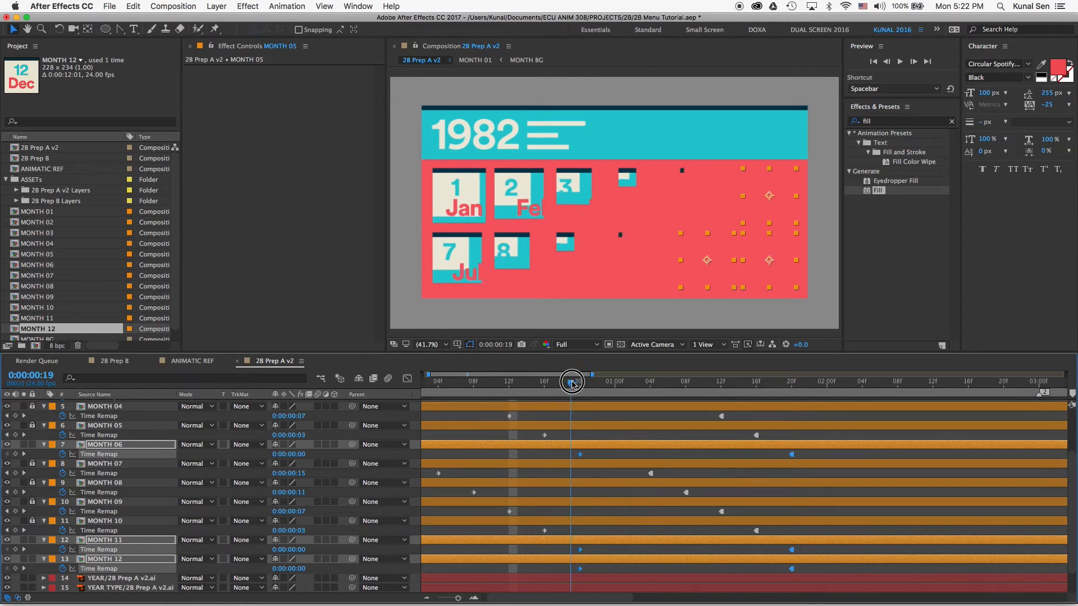
pyautogui.scroll(1, 684, 430)
pyautogui.click(614, 385)
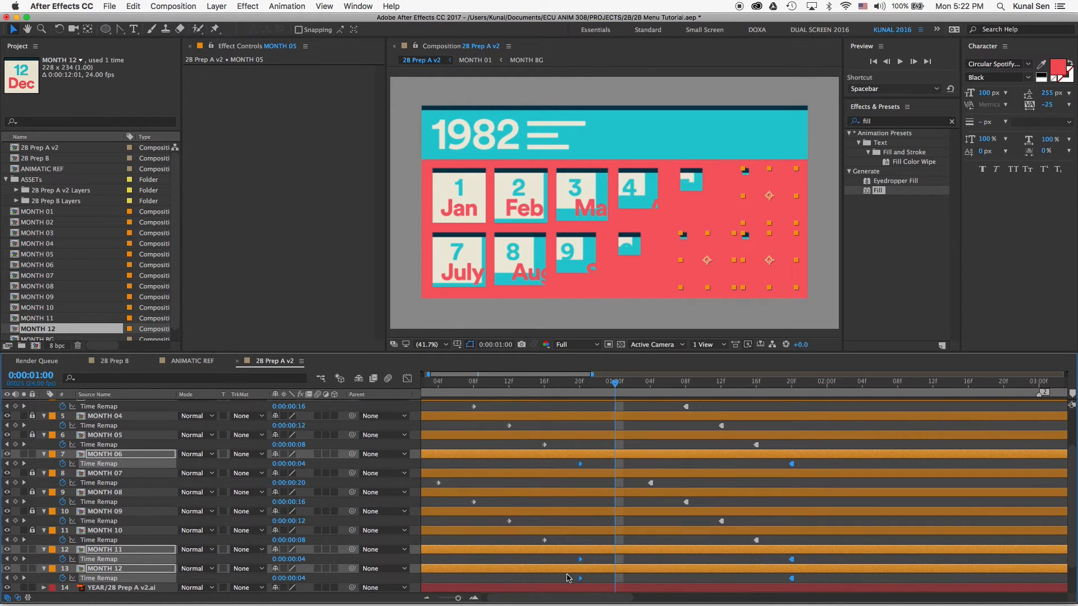
pyautogui.click(571, 578)
pyautogui.scroll(3, 695, 543)
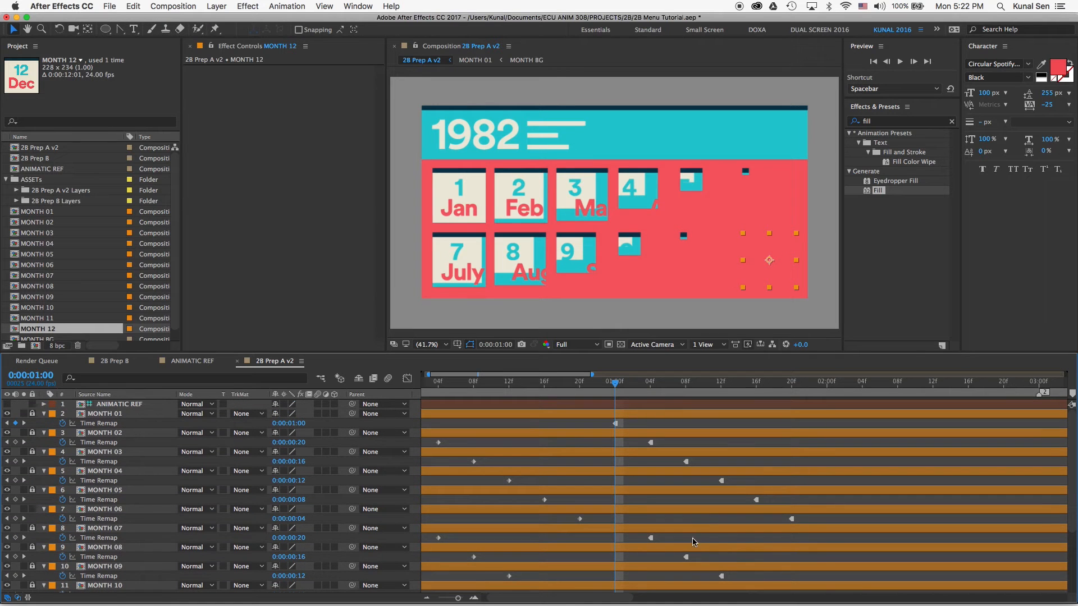
# - Unlock all month layers and preview the staggered tile reveal from the first frame
pyautogui.scroll(-3, 36, 578)
pyautogui.hscroll(-1, 33, 553)
pyautogui.scroll(3, 59, 527)
pyautogui.moveTo(525, 383); pyautogui.dragTo(425, 379)
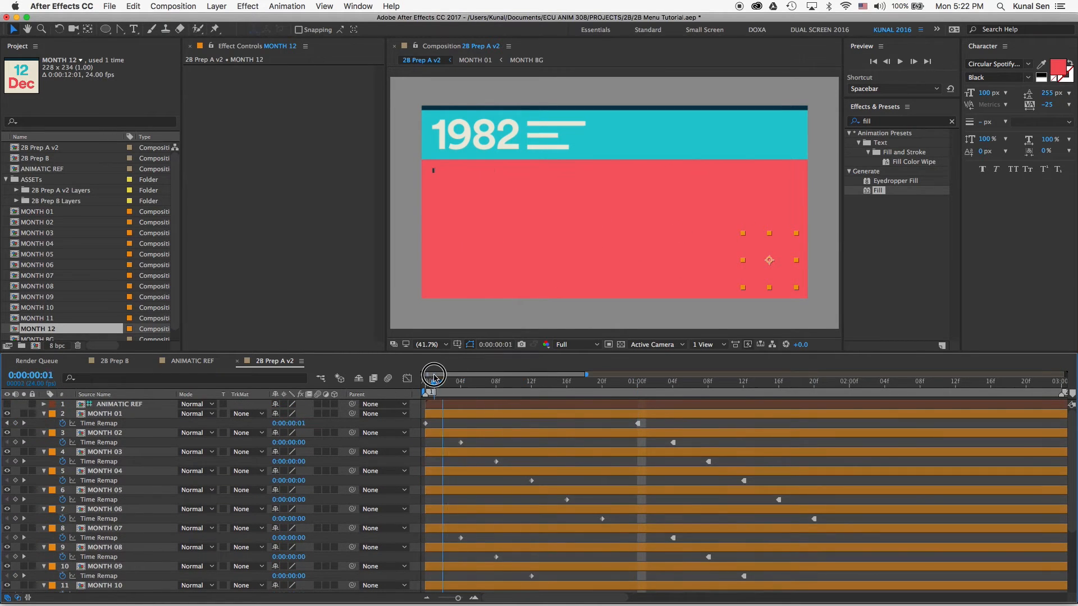
pyautogui.press('-')
pyautogui.press('-')
pyautogui.press('space')
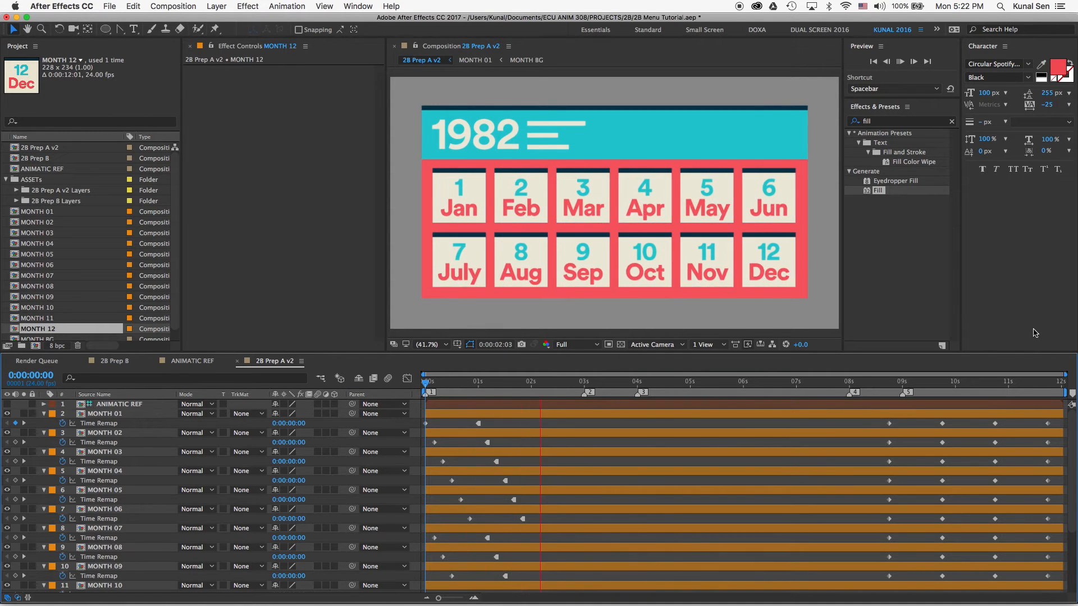
pyautogui.press('space')
pyautogui.moveTo(510, 383); pyautogui.dragTo(419, 384)
pyautogui.press('space')
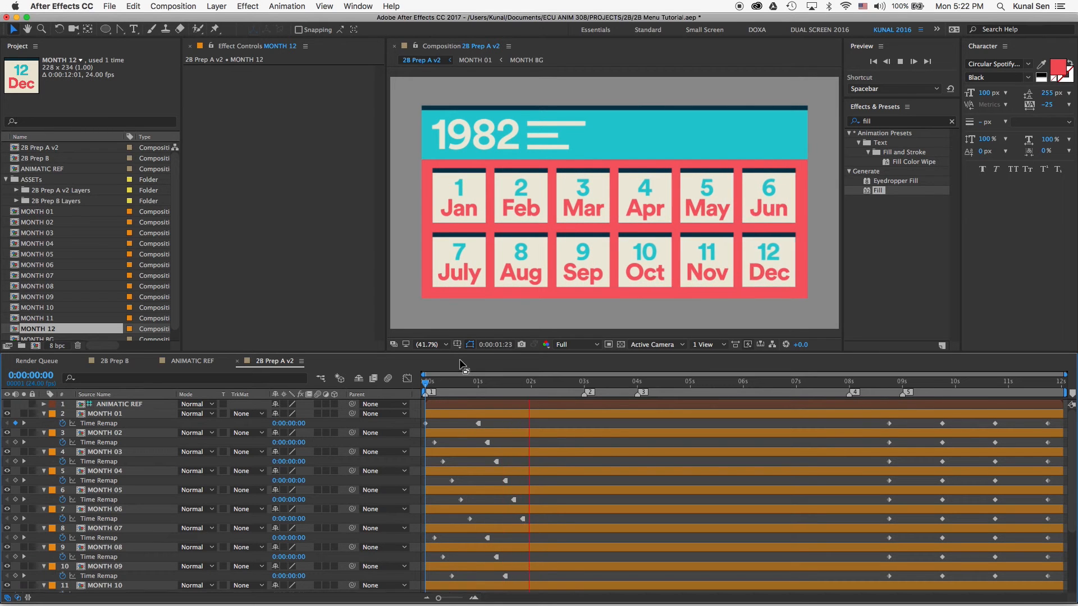
pyautogui.press('space')
# - Shift the first two Time Remap keyframes of all twelve months so that MONTH 02 starts at 0:00:04:00, and deselect them
pyautogui.click(586, 385)
pyautogui.moveTo(584, 383); pyautogui.dragTo(585, 390)
pyautogui.click(584, 384)
pyautogui.moveTo(613, 431); pyautogui.dragTo(429, 578)
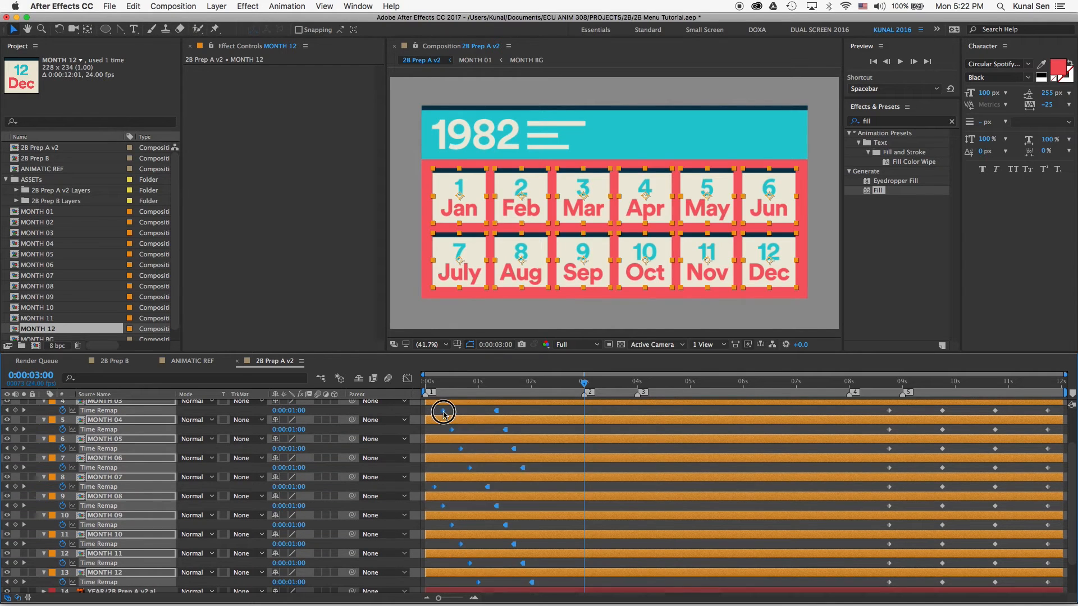
pyautogui.moveTo(443, 413); pyautogui.dragTo(647, 413)
pyautogui.click(638, 384)
pyautogui.moveTo(711, 394); pyautogui.dragTo(780, 448)
pyautogui.click(789, 428)
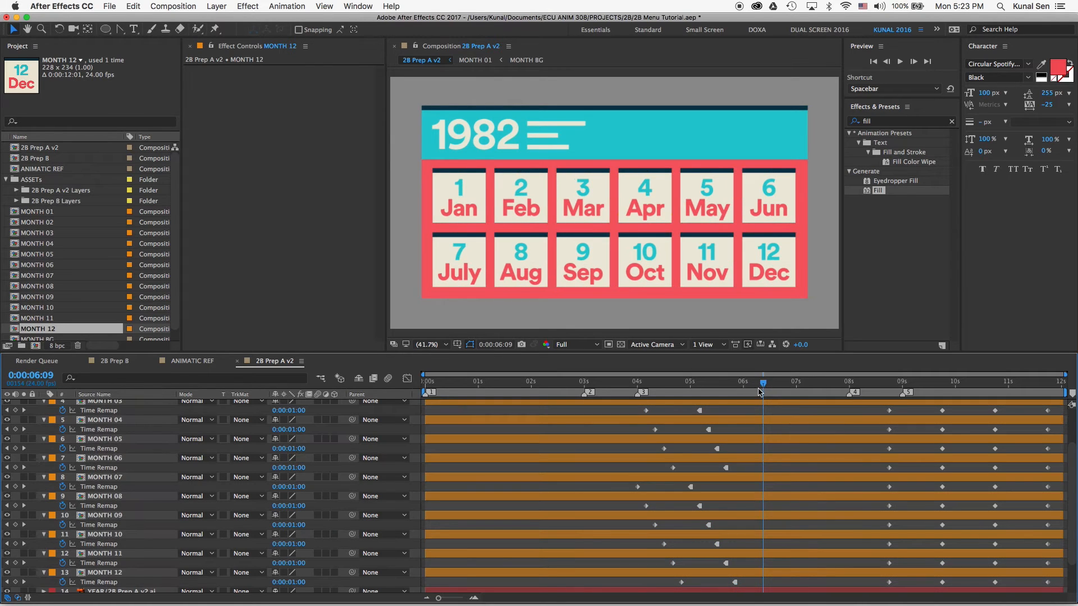
# - Move the third and fourth Time Remap keyframes of MONTH 01 together so that the pair starts at about 0:00:06:00
pyautogui.moveTo(746, 386)
pyautogui.mouseDown()
pyautogui.moveTo(646, 382)
pyautogui.moveTo(743, 386)
pyautogui.mouseUp()
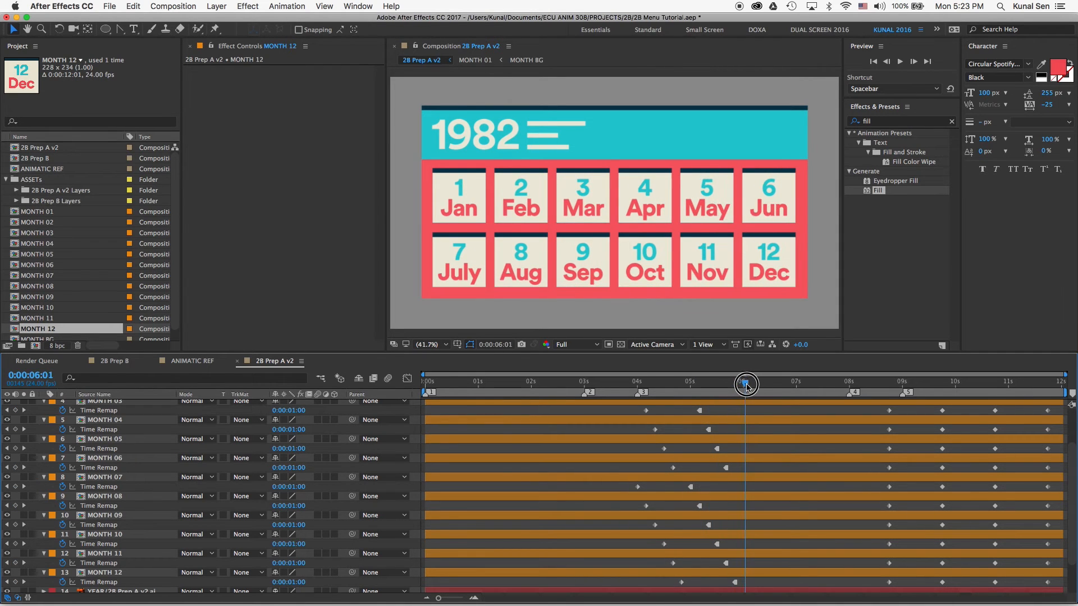
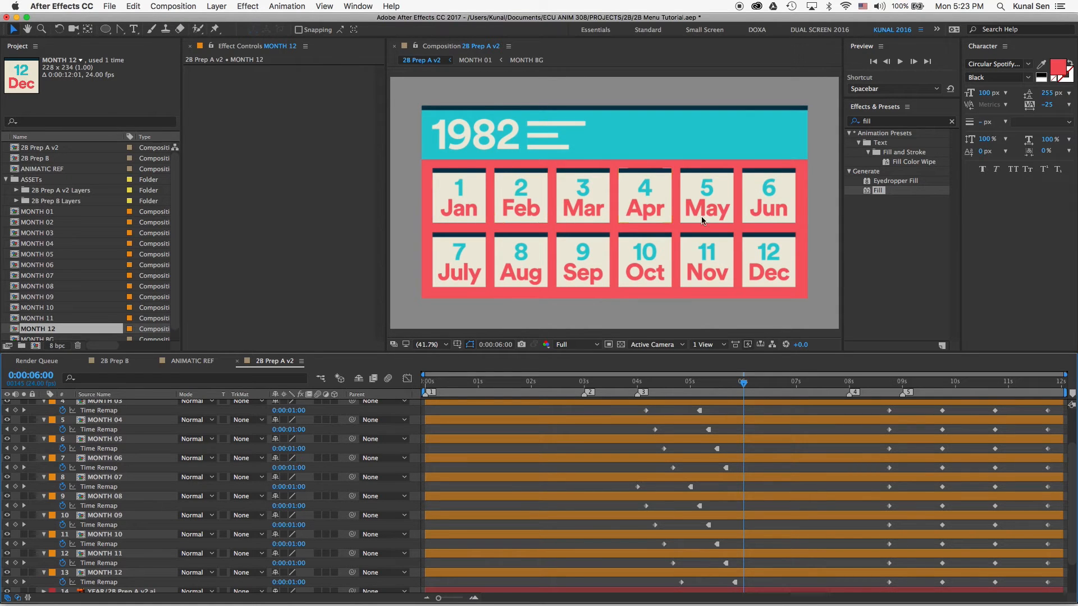
pyautogui.scroll(3, 730, 438)
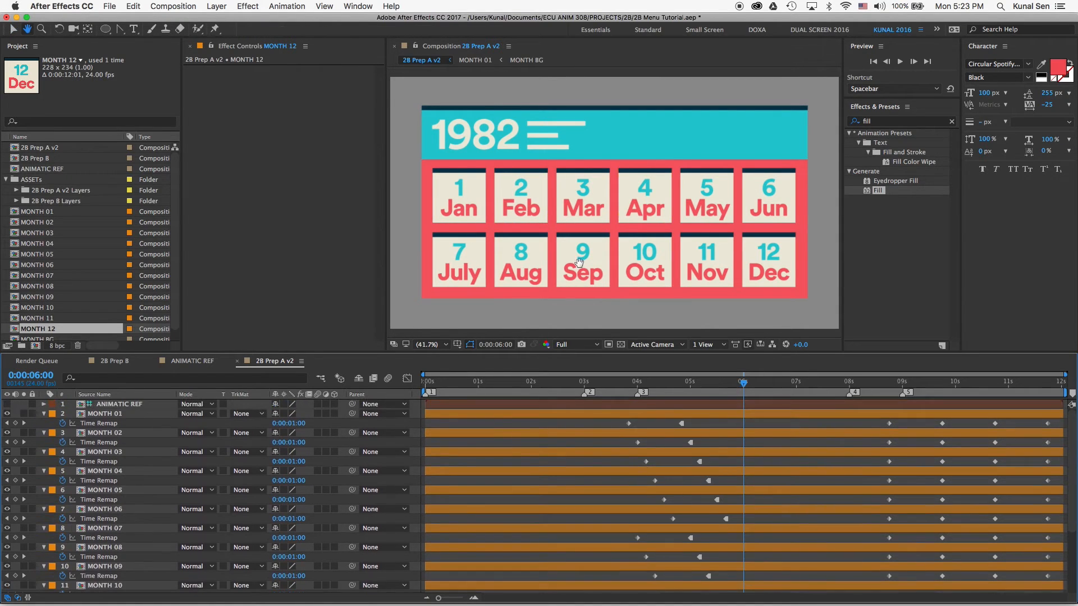
pyautogui.moveTo(737, 385); pyautogui.dragTo(739, 382)
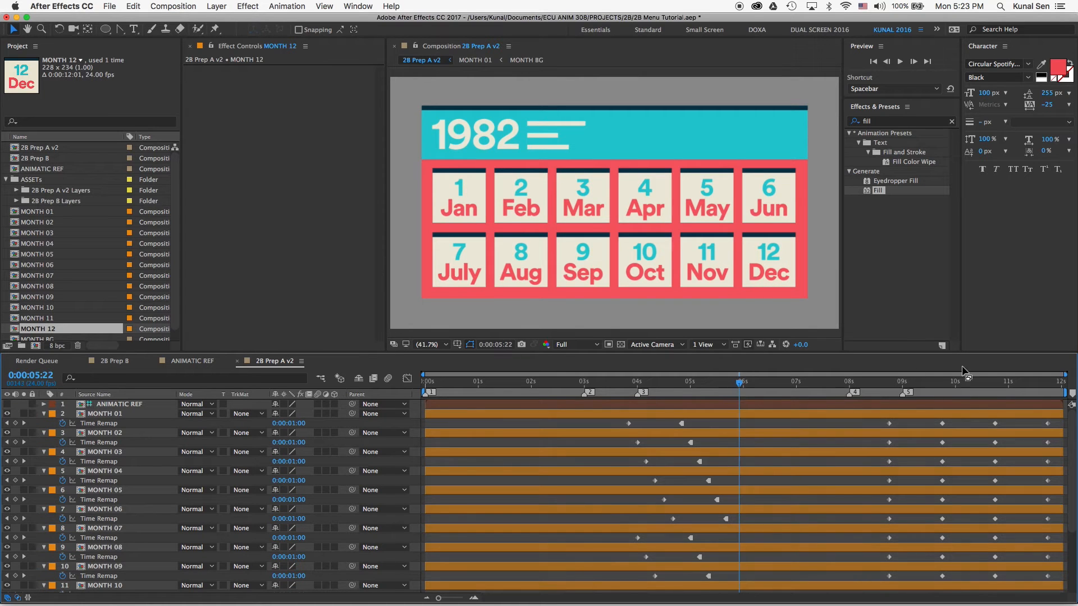
pyautogui.click(888, 424)
pyautogui.keyDown('shift'); pyautogui.click(942, 424); pyautogui.keyUp('shift')
pyautogui.moveTo(942, 424); pyautogui.dragTo(794, 429)
pyautogui.moveTo(738, 382); pyautogui.dragTo(769, 382)
pyautogui.click(765, 422)
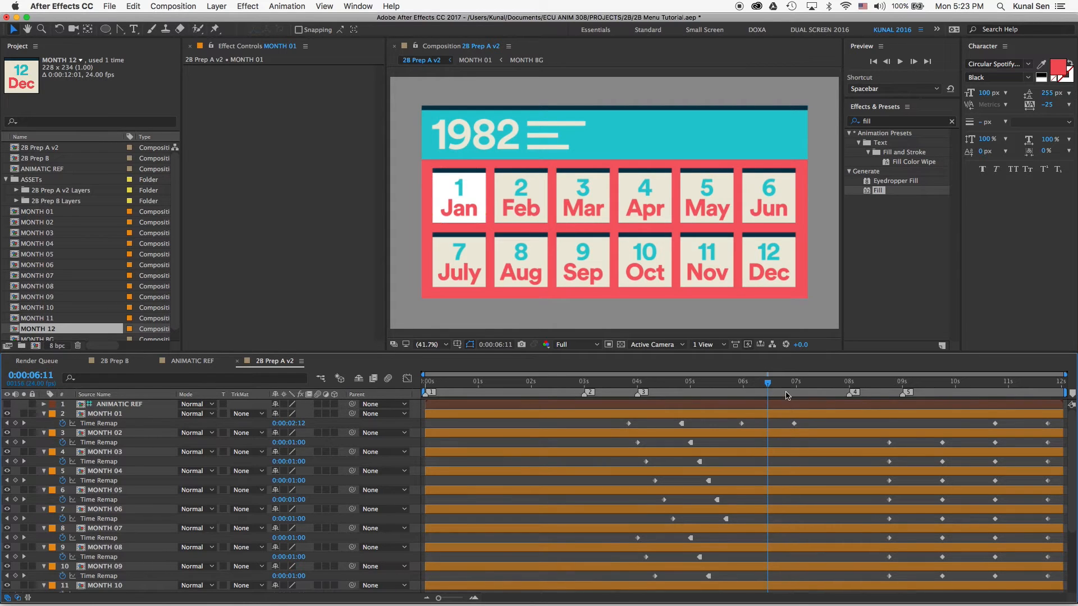
# - Move the fourth Time Remap keyframe of MONTH 01 to 0:00:06:11
pyautogui.click(794, 423)
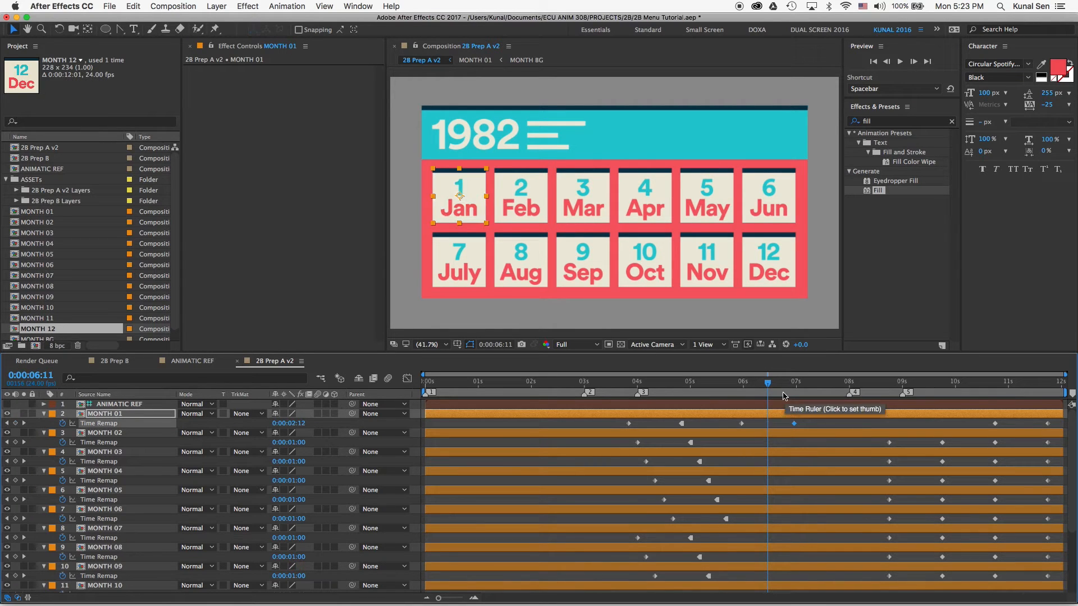
pyautogui.click(801, 423)
pyautogui.moveTo(794, 423); pyautogui.dragTo(768, 423)
# - Paste a copy of MONTH 01's third Time Remap keyframe at about 0:00:06:21, make it a hold keyframe and scrub through the highlight
pyautogui.moveTo(770, 384); pyautogui.dragTo(790, 384)
pyautogui.moveTo(749, 421); pyautogui.dragTo(727, 429)
pyautogui.press('super+c')
pyautogui.press('super+v')
pyautogui.moveTo(743, 385); pyautogui.dragTo(793, 385)
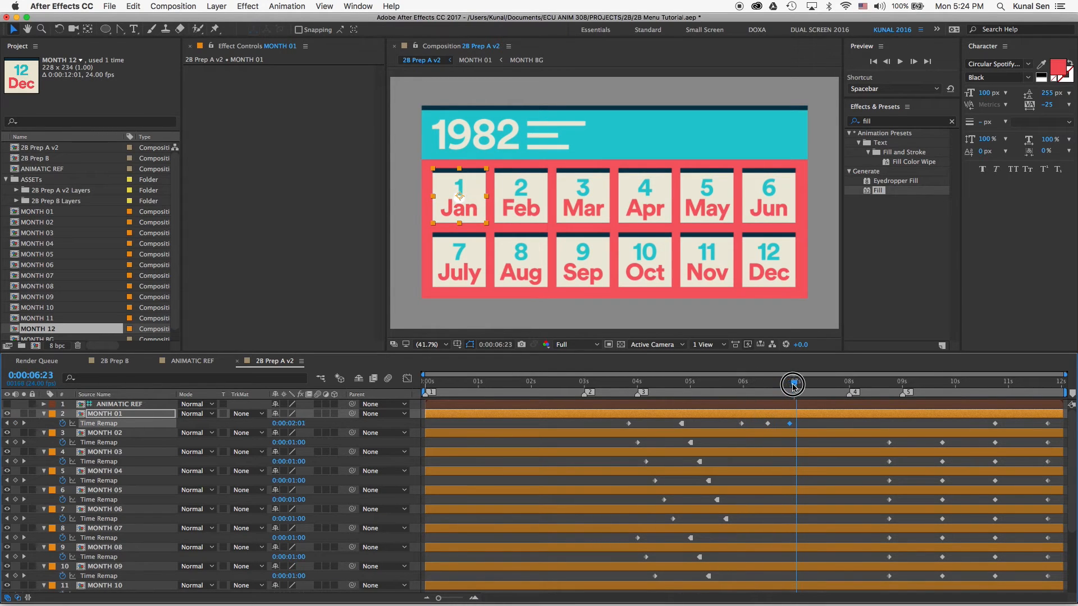
pyautogui.rightClick(790, 425)
pyautogui.click(808, 511)
pyautogui.click(731, 383)
pyautogui.moveTo(732, 383); pyautogui.dragTo(794, 384)
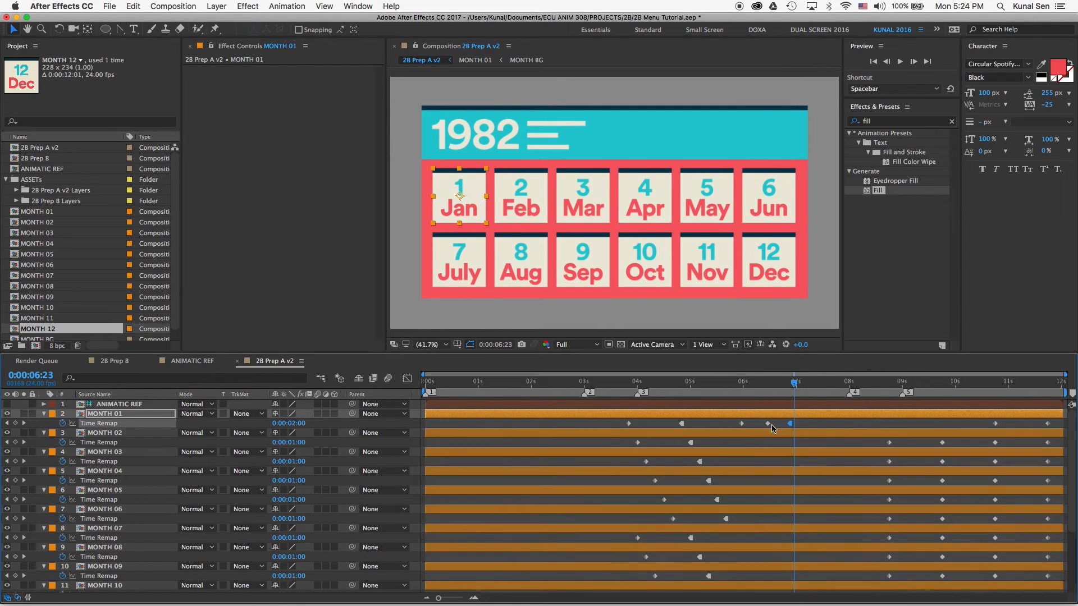
# - Try pasting copies of MONTH 01's highlight Time Remap keyframes into MONTH 01 and MONTH 02 at 0:00:06:10
pyautogui.click(764, 382)
pyautogui.moveTo(802, 427); pyautogui.dragTo(711, 417)
pyautogui.keyDown('shift'); pyautogui.click(808, 433); pyautogui.keyUp('shift')
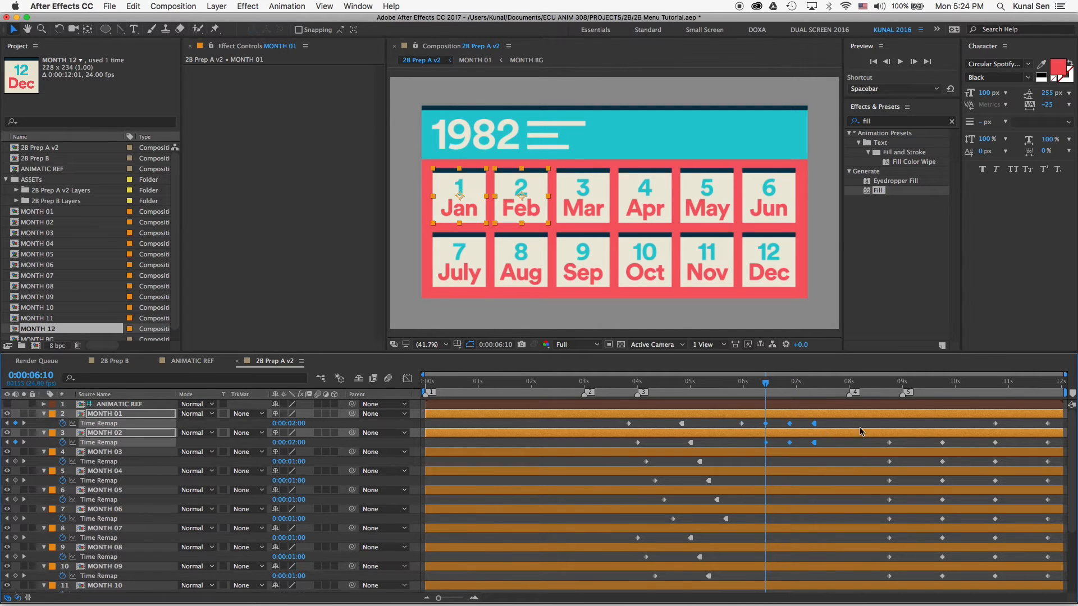
pyautogui.click(810, 436)
pyautogui.press('super+v')
pyautogui.moveTo(768, 384)
pyautogui.mouseDown()
pyautogui.moveTo(777, 384)
pyautogui.moveTo(735, 383)
pyautogui.moveTo(782, 385)
pyautogui.moveTo(743, 385)
pyautogui.moveTo(755, 385)
pyautogui.mouseUp()
# - Undo the pasted Time Remap keyframes in MONTH 01 and MONTH 02, including MONTH 01's copied hold keyframe
pyautogui.press('super+z')
pyautogui.press('super+z')
pyautogui.press('super+z')
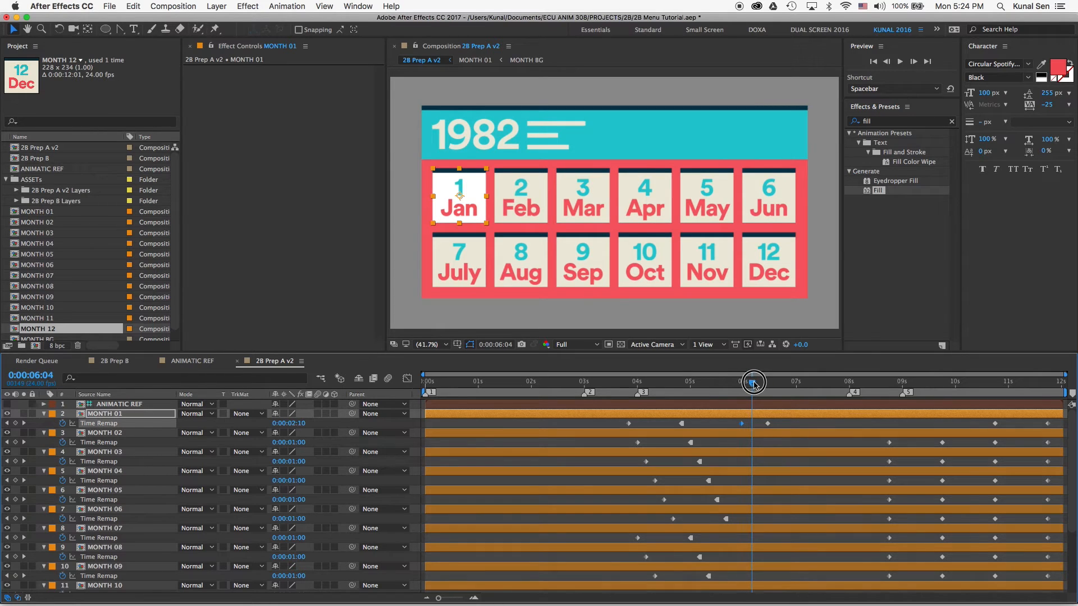
# - Try moving MONTH 01's fourth Time Remap keyframe earlier to about 0:00:06:04, and undo the change
pyautogui.hotkey('alt', 'shift', 't')
pyautogui.press('Delete')
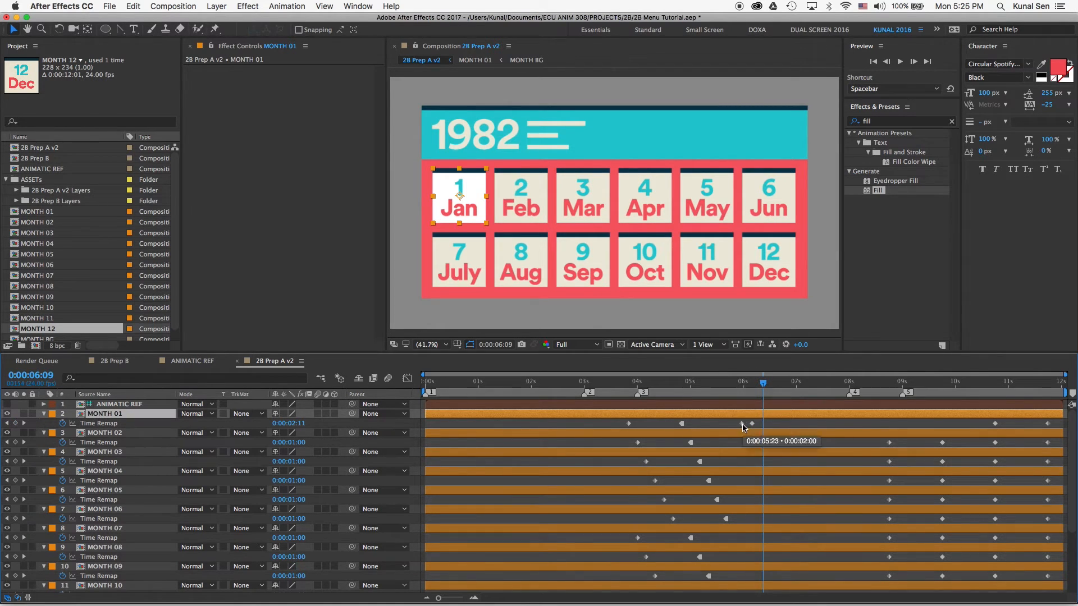
pyautogui.press('super+z')
pyautogui.press('super+z')
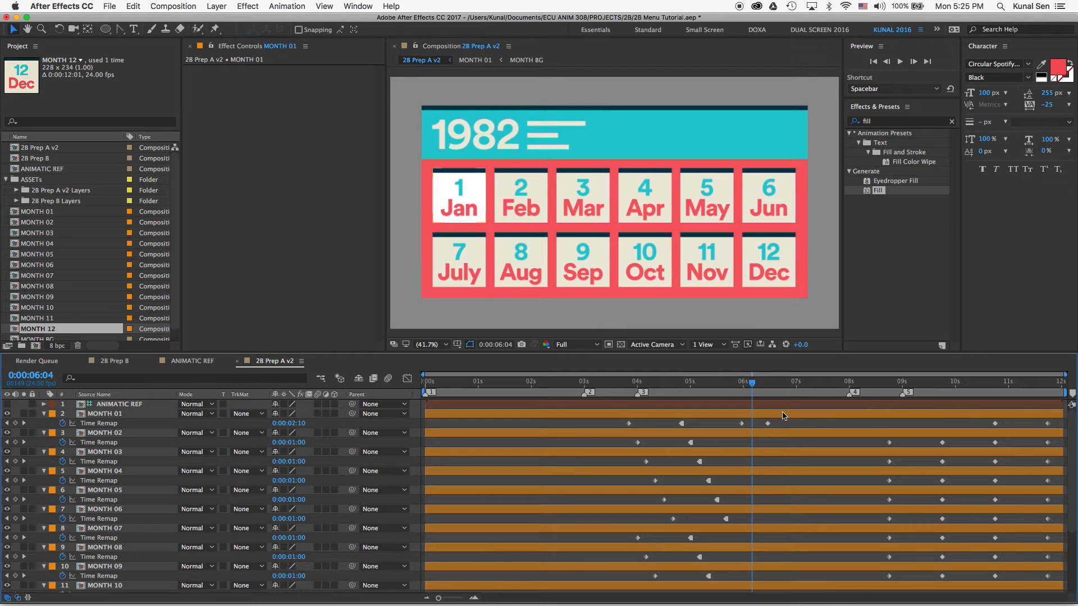
# - Move the second Scale keyframe of the SELECT layer in MONTH BG to 0:00:03:00 and check the highlight in 2B Prep A v2
pyautogui.doubleClick(784, 416)
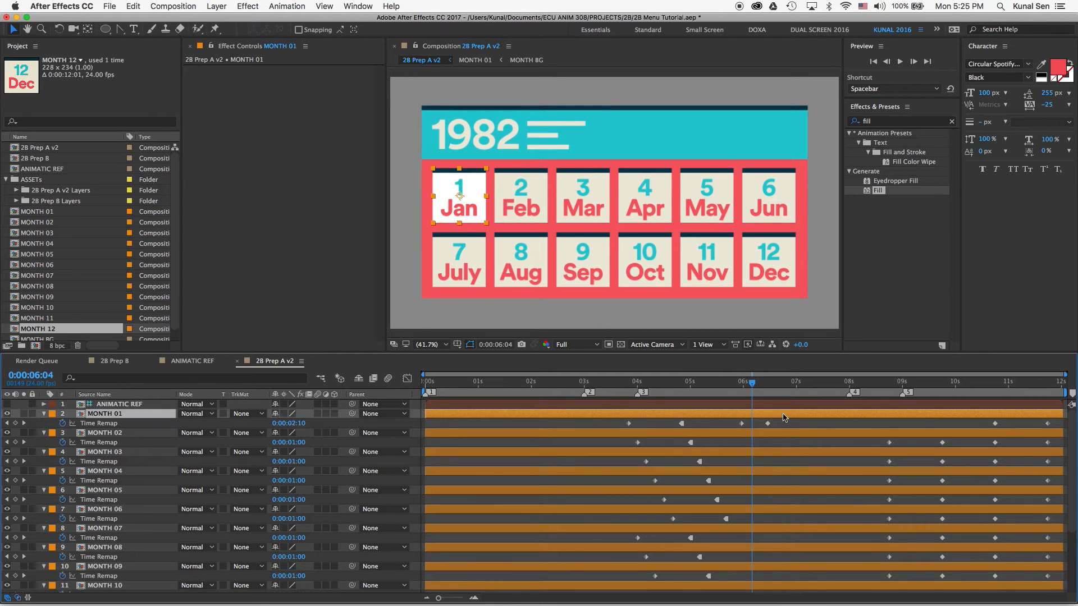
pyautogui.doubleClick(725, 472)
pyautogui.click(560, 382)
pyautogui.moveTo(560, 382); pyautogui.dragTo(585, 384)
pyautogui.click(101, 433)
pyautogui.press('s')
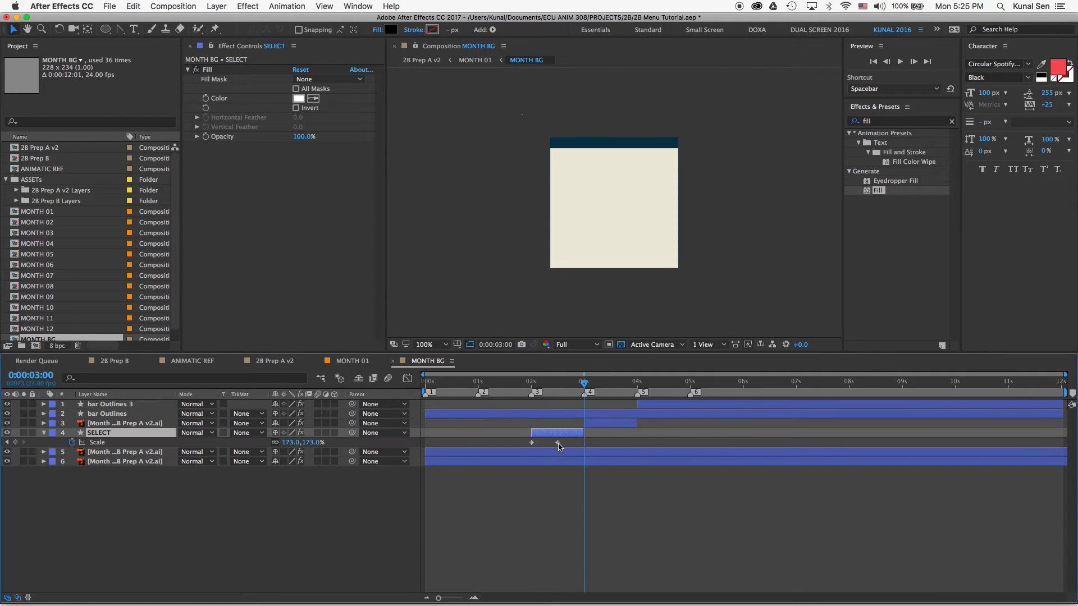
pyautogui.click(329, 362)
pyautogui.click(254, 363)
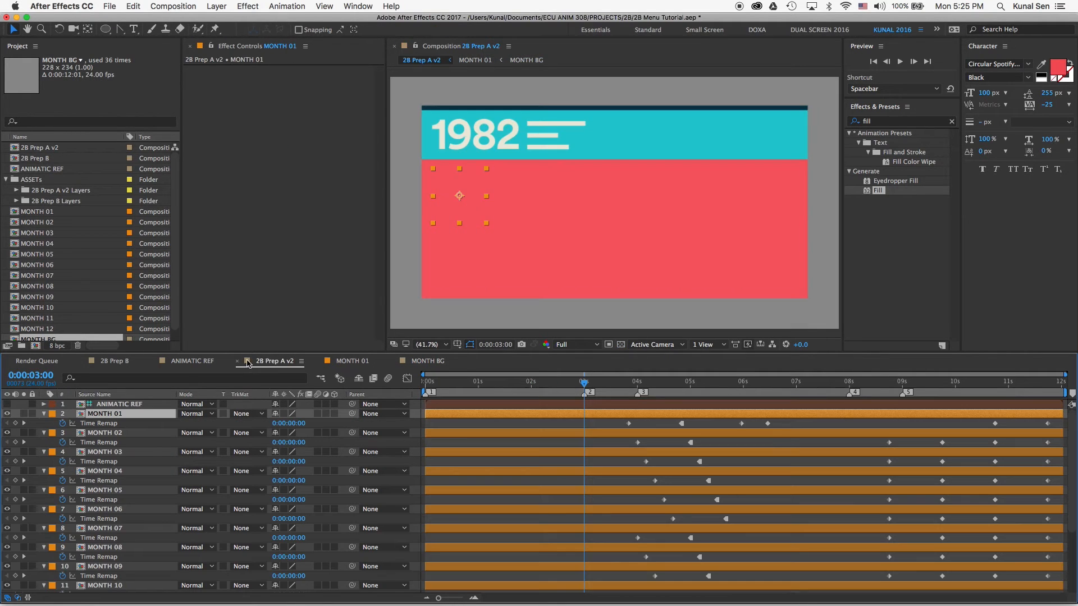
pyautogui.moveTo(744, 383); pyautogui.dragTo(770, 385)
# - Extend the end of the SELECT layer in MONTH BG slightly past 0:00:03:00 and scrub across its end
pyautogui.click(438, 362)
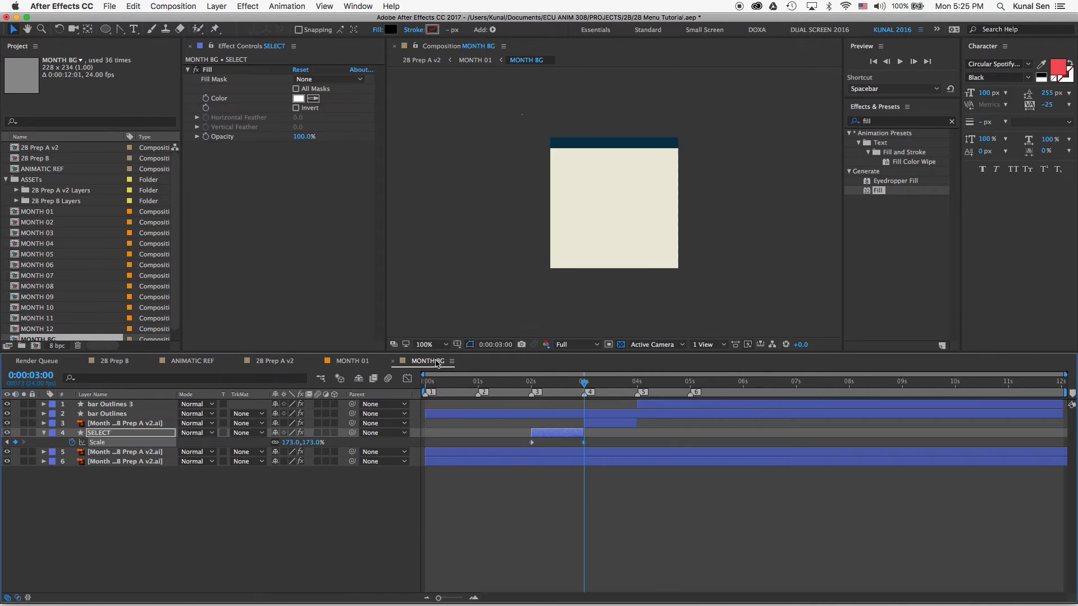
pyautogui.click(587, 434)
pyautogui.moveTo(588, 385)
pyautogui.mouseDown()
pyautogui.moveTo(599, 385)
pyautogui.moveTo(582, 383)
pyautogui.mouseUp()
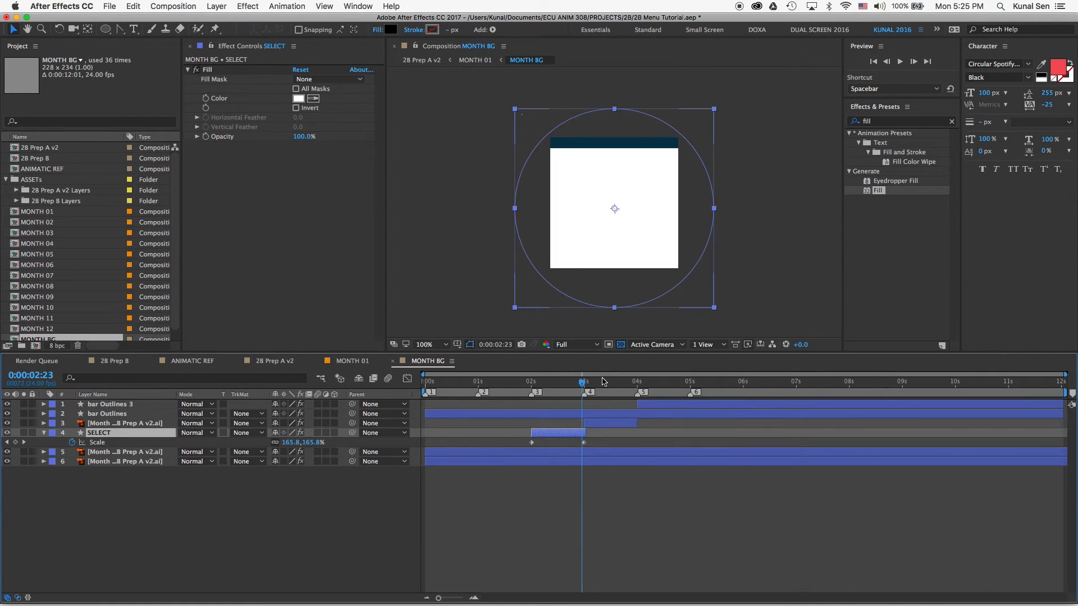
pyautogui.press('=')
pyautogui.press('=')
# - In 2B Prep A v2, add a Time Remap keyframe to MONTH 01 at 0:00:06:10 and delete the one at 0:00:06:11
pyautogui.click(270, 361)
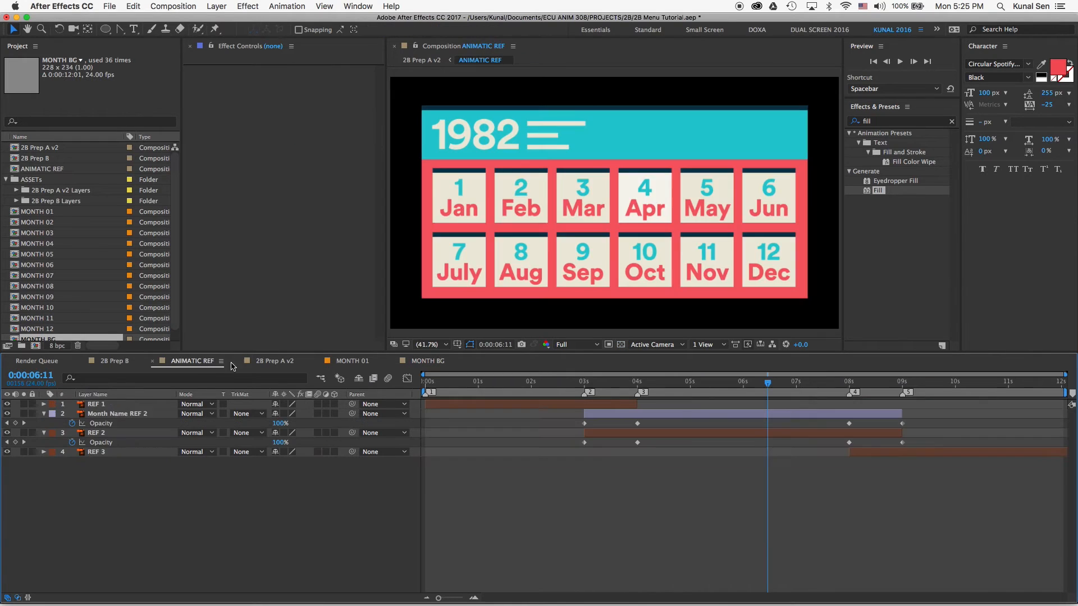
pyautogui.moveTo(602, 390); pyautogui.dragTo(769, 386)
pyautogui.press('=')
pyautogui.press('=')
pyautogui.press('=')
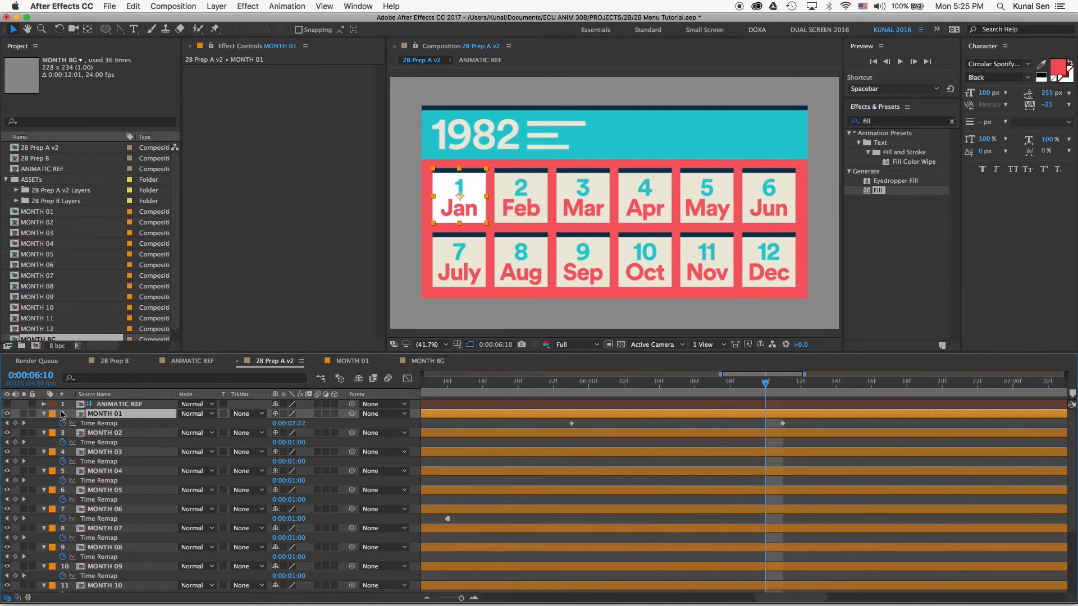
pyautogui.click(15, 423)
pyautogui.click(783, 424)
pyautogui.press('Delete')
# - Move MONTH 01's new Time Remap keyframe a few frames earlier and scrub to 0:00:06:15
pyautogui.press('-')
pyautogui.press('-')
pyautogui.press('-')
pyautogui.moveTo(766, 424); pyautogui.dragTo(759, 424)
pyautogui.moveTo(765, 384); pyautogui.dragTo(776, 386)
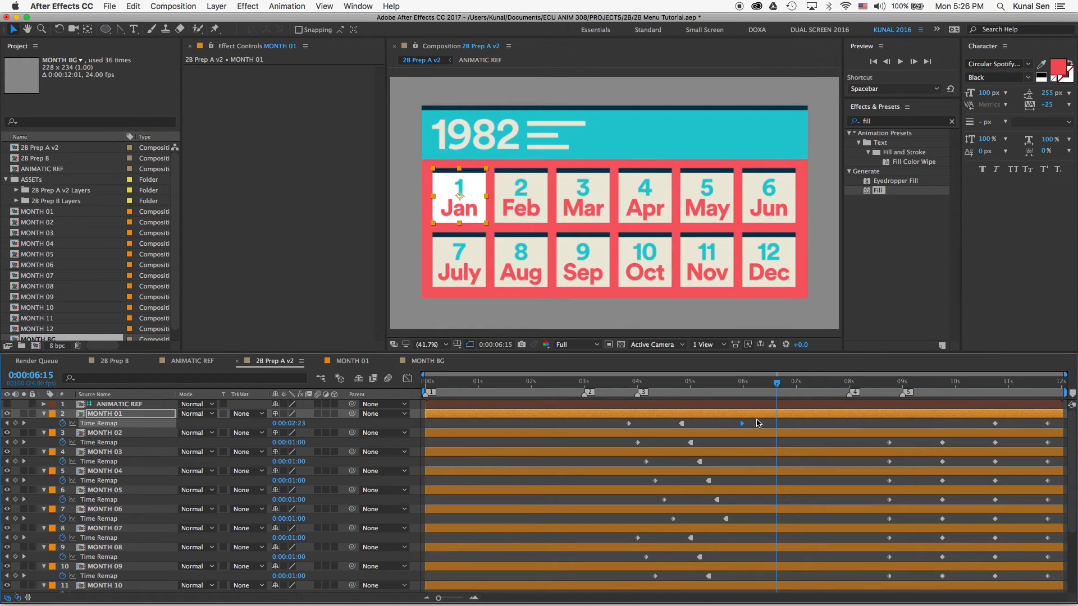
# - Paste the copied time-remap keyframe on MONTH 01 at 6:15 and make it a hold keyframe
pyautogui.press('super+v')
pyautogui.rightClick(777, 424)
pyautogui.click(812, 511)
# - Copy MONTH 01's three highlight time-remap keyframes to MONTH 02 and MONTH 03, starting each set at the previous month's second keyframe
pyautogui.moveTo(753, 384)
pyautogui.mouseDown()
pyautogui.moveTo(780, 384)
pyautogui.moveTo(758, 383)
pyautogui.mouseUp()
pyautogui.moveTo(786, 418); pyautogui.dragTo(721, 427)
pyautogui.press('super+c')
pyautogui.click(784, 434)
pyautogui.press('super+v')
pyautogui.moveTo(763, 387); pyautogui.dragTo(797, 389)
pyautogui.click(807, 452)
pyautogui.press('super+v')
# - Paste the three highlight keyframes onto MONTH 04 only, starting at 6:23, and set the current time to 7:07
pyautogui.click(796, 384)
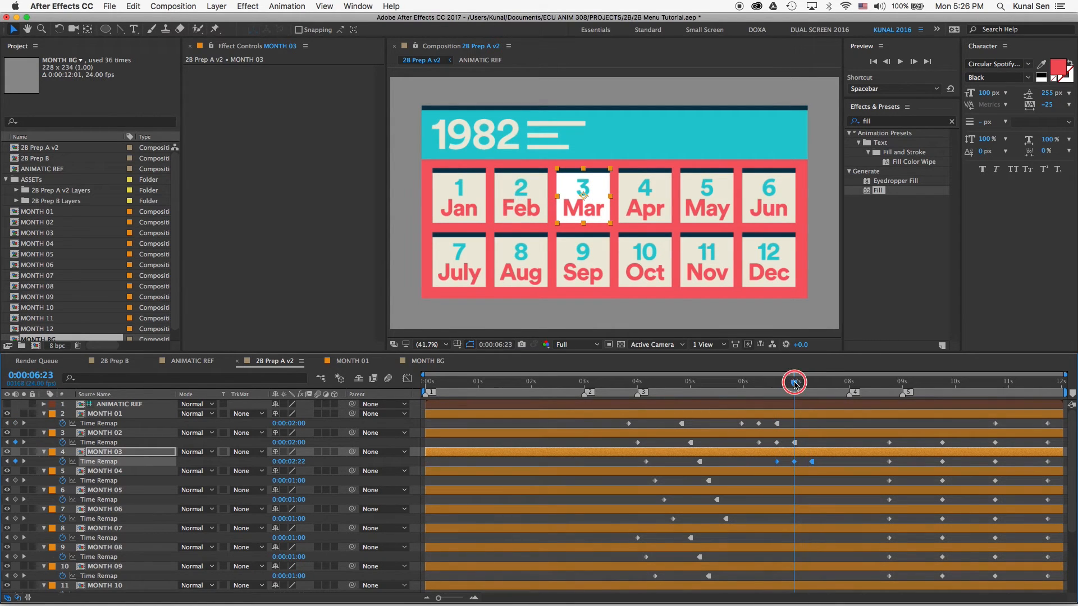
pyautogui.keyDown('shift'); pyautogui.click(824, 472); pyautogui.keyUp('shift')
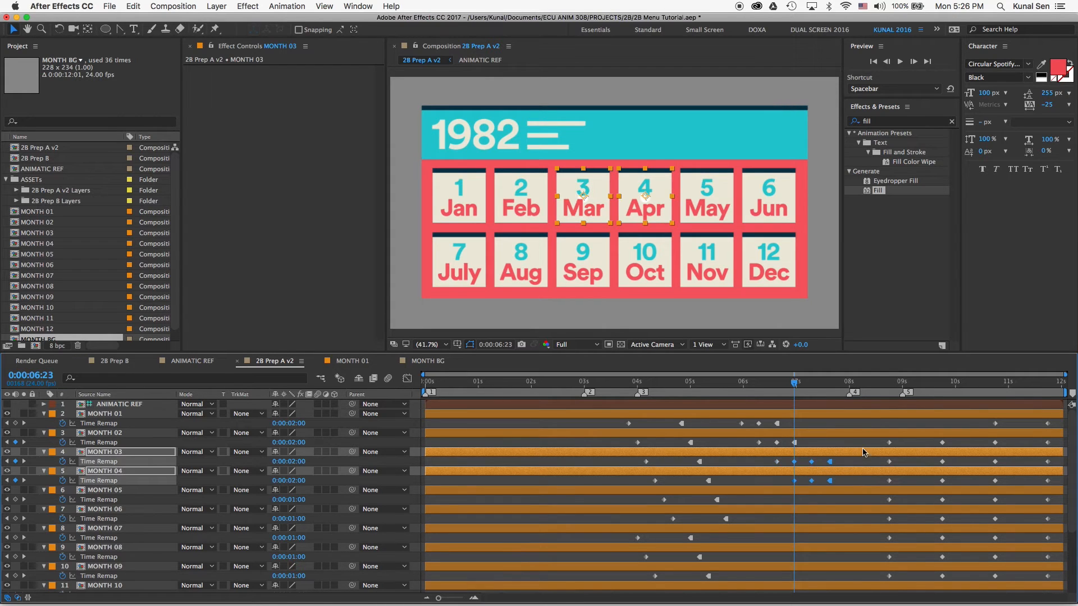
pyautogui.moveTo(830, 462); pyautogui.dragTo(767, 464)
pyautogui.click(819, 472)
pyautogui.press('super+v')
pyautogui.moveTo(795, 382); pyautogui.dragTo(814, 384)
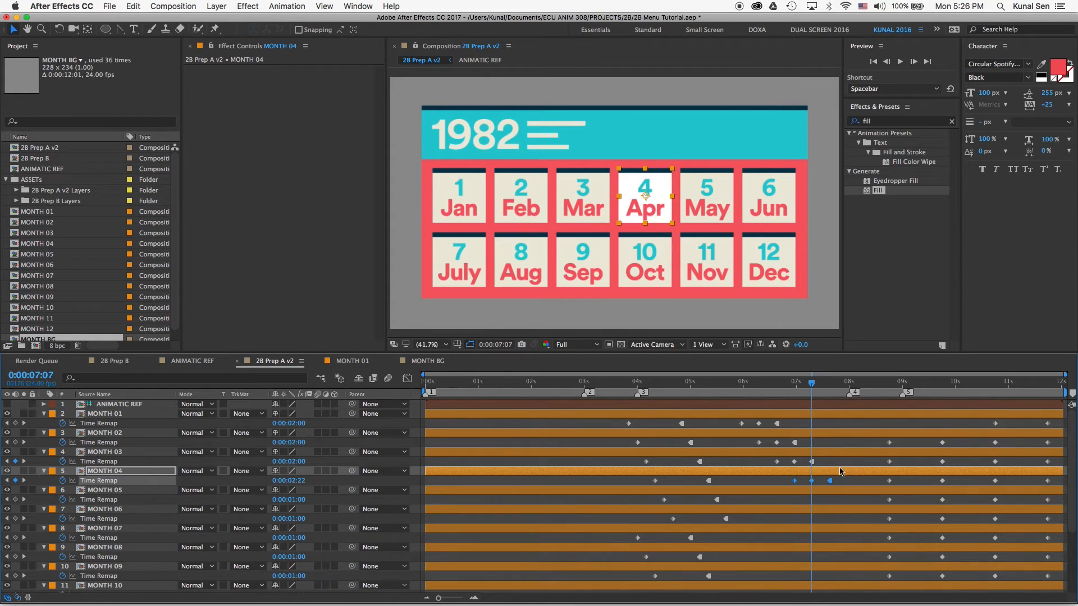
# - Delete the last of MONTH 04's three highlight keyframes and make the one at 7:07 a hold keyframe
pyautogui.click(865, 481)
pyautogui.click(830, 481)
pyautogui.press('Delete')
pyautogui.moveTo(825, 476); pyautogui.dragTo(805, 482)
pyautogui.rightClick(812, 482)
pyautogui.click(842, 550)
# - Stretch the highlight keyframes of MONTH 01 to MONTH 04 so they end at about 7:15, and preview the animation
pyautogui.moveTo(812, 382); pyautogui.dragTo(736, 384)
pyautogui.press('space')
pyautogui.moveTo(830, 486); pyautogui.dragTo(722, 423)
pyautogui.click(849, 382)
pyautogui.moveTo(813, 465); pyautogui.dragTo(830, 463)
pyautogui.press('space')
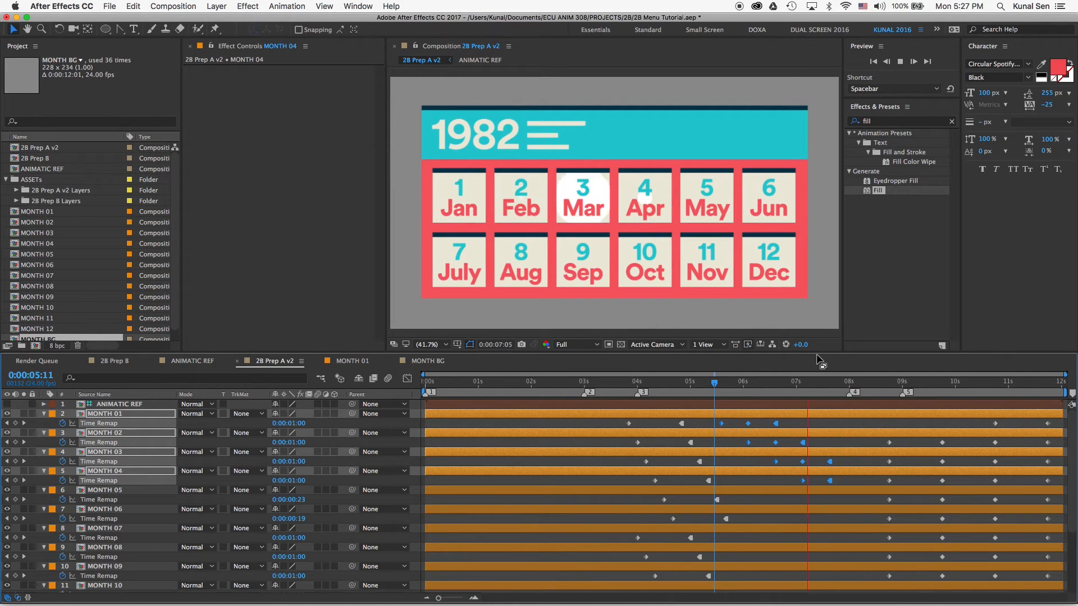
pyautogui.press('space')
# - Tighten the selected highlight keyframes so they start at about 5:21, and preview the timing
pyautogui.moveTo(723, 423); pyautogui.dragTo(733, 425)
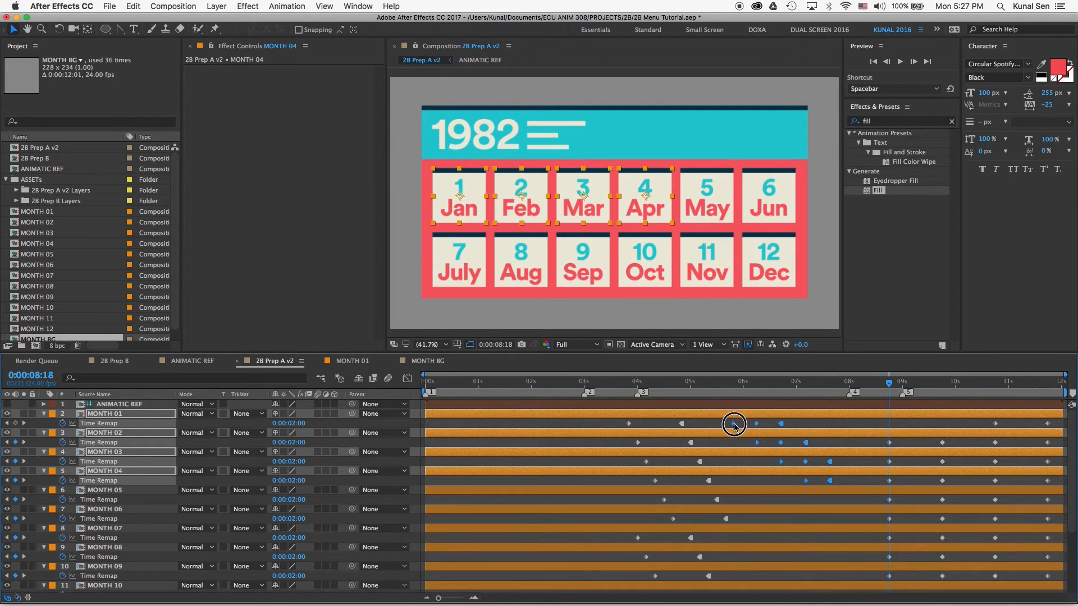
pyautogui.click(717, 384)
pyautogui.press('space')
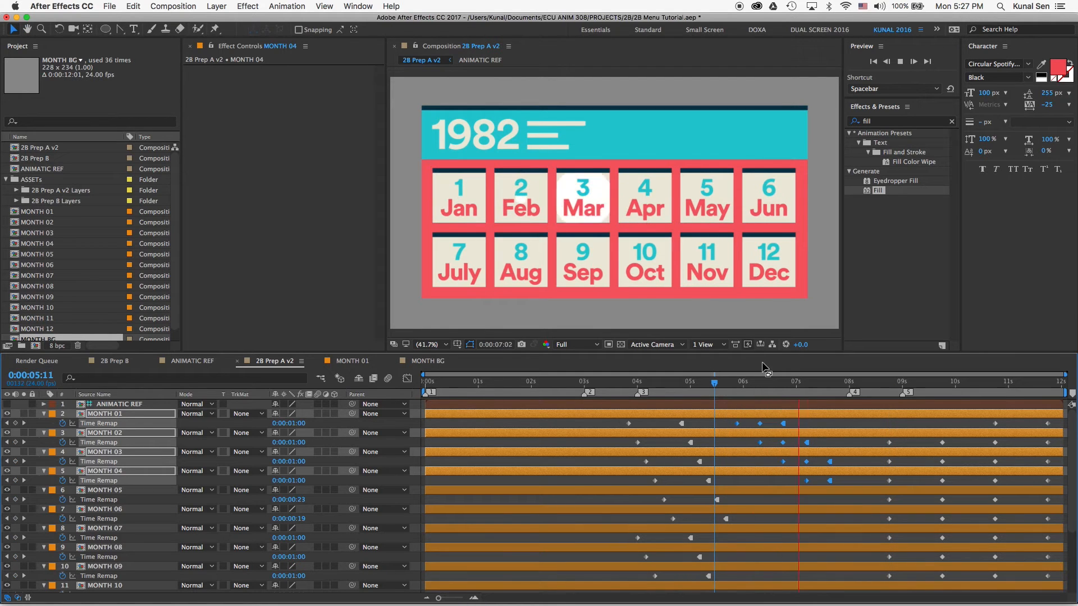
pyautogui.press('space')
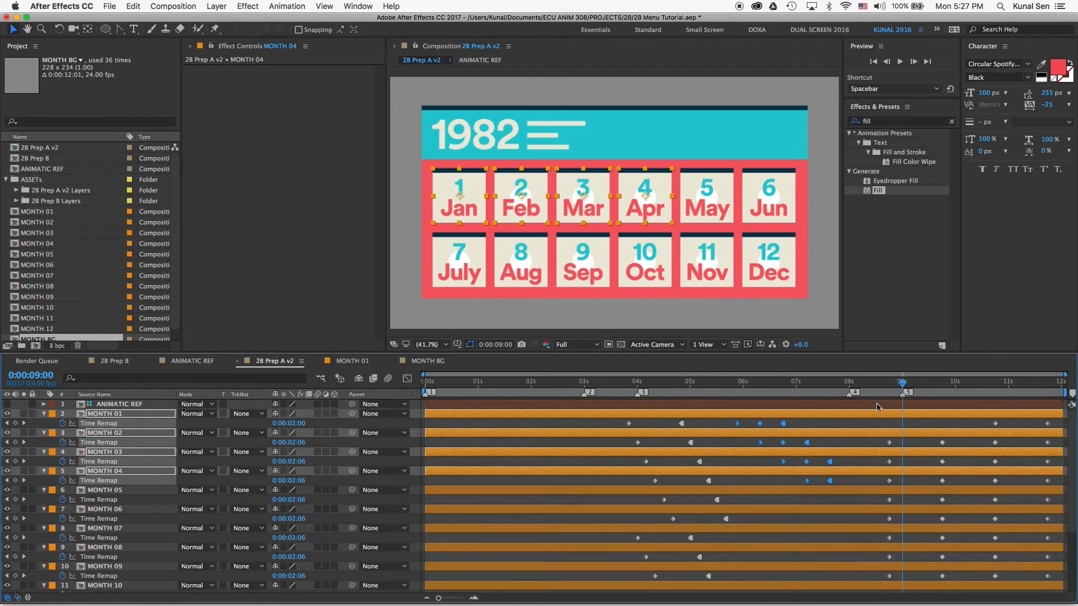
# - On MONTH 04, delete the time-remap keyframe at 8:18 and move the two after it so they start at about 8:00
pyautogui.click(843, 382)
pyautogui.moveTo(848, 381)
pyautogui.mouseDown()
pyautogui.moveTo(813, 382)
pyautogui.moveTo(829, 383)
pyautogui.mouseUp()
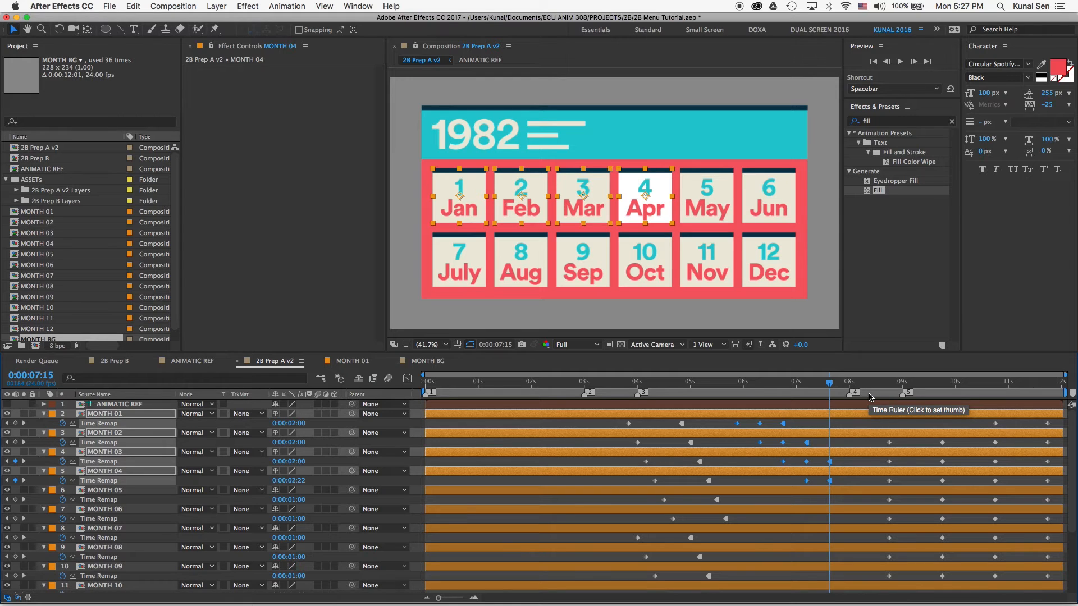
pyautogui.click(854, 484)
pyautogui.moveTo(829, 385); pyautogui.dragTo(896, 380)
pyautogui.click(865, 472)
pyautogui.press('space')
pyautogui.moveTo(876, 477); pyautogui.dragTo(753, 492)
pyautogui.moveTo(953, 381); pyautogui.dragTo(942, 382)
pyautogui.moveTo(897, 480); pyautogui.dragTo(886, 484)
pyautogui.press('Delete')
pyautogui.moveTo(1003, 478); pyautogui.dragTo(941, 483)
pyautogui.moveTo(943, 481); pyautogui.dragTo(847, 482)
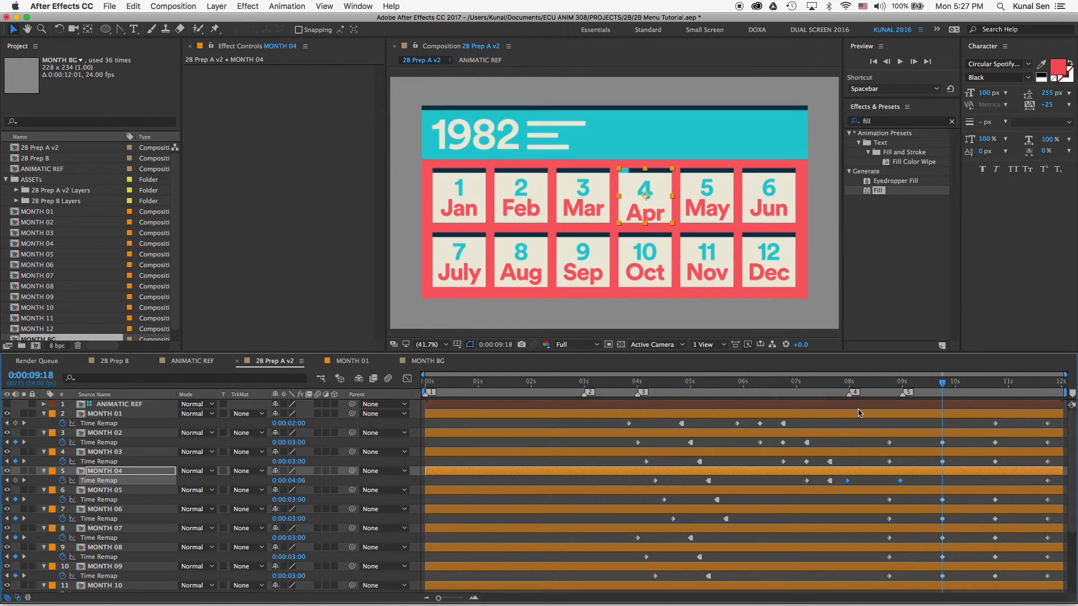
# - Try deleting all time-remap keyframes after 8:11 on MONTH 01 to MONTH 03, and undo the deletion
pyautogui.moveTo(848, 382); pyautogui.dragTo(874, 383)
pyautogui.moveTo(870, 464); pyautogui.dragTo(1061, 414)
pyautogui.press('Delete')
pyautogui.moveTo(865, 498); pyautogui.dragTo(1061, 597)
pyautogui.press('super+z')
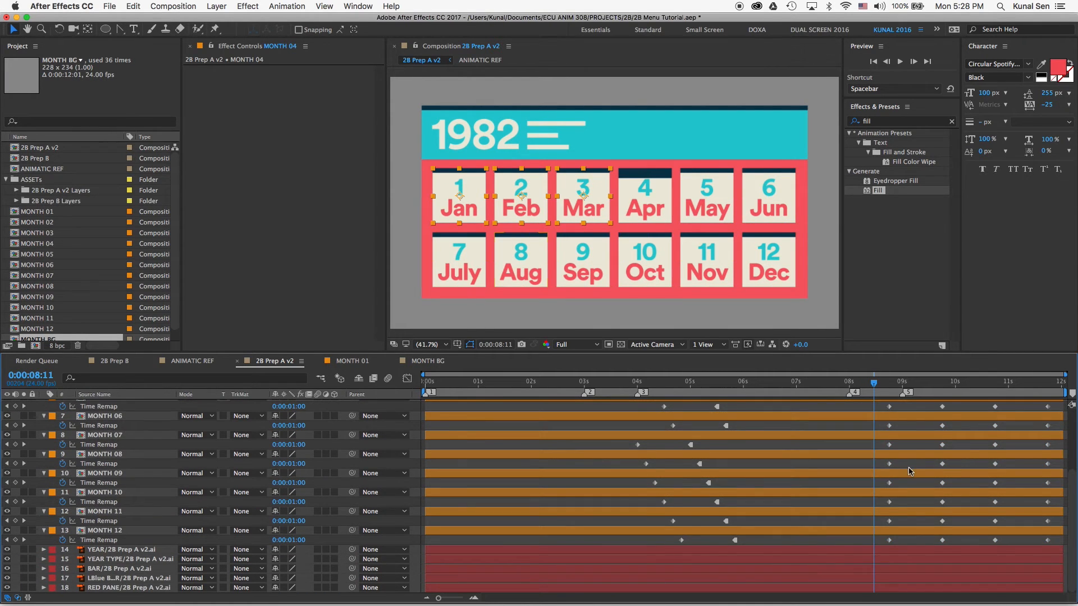
# - Delete the time-remap keyframes at 8:18 and 9:18 on MONTH 01 to MONTH 03 and MONTH 05 to MONTH 12
pyautogui.scroll(5, 904, 471)
pyautogui.moveTo(1003, 382)
pyautogui.mouseDown()
pyautogui.moveTo(1015, 379)
pyautogui.moveTo(993, 382)
pyautogui.mouseUp()
pyautogui.moveTo(964, 440); pyautogui.dragTo(878, 463)
pyautogui.press('Delete')
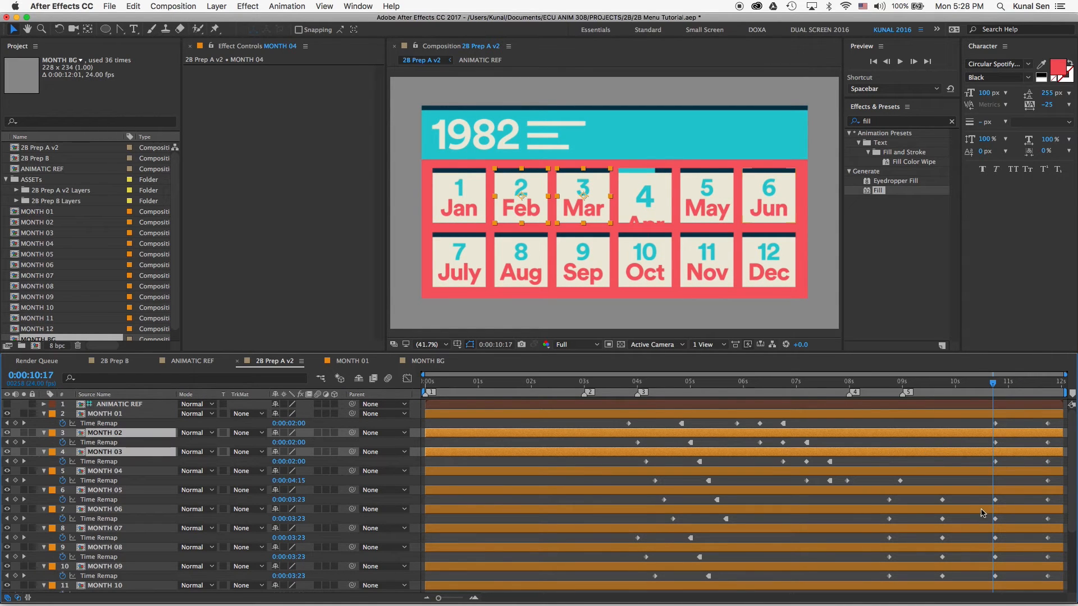
pyautogui.moveTo(968, 503); pyautogui.dragTo(873, 598)
pyautogui.press('Delete')
# - Copy MONTH 04's time-remap keyframe near 9:00 to 10:18 on the same layer
pyautogui.moveTo(993, 382)
pyautogui.mouseDown()
pyautogui.moveTo(1029, 385)
pyautogui.moveTo(878, 384)
pyautogui.moveTo(996, 384)
pyautogui.mouseUp()
pyautogui.scroll(5, 893, 404)
pyautogui.moveTo(909, 479); pyautogui.dragTo(888, 486)
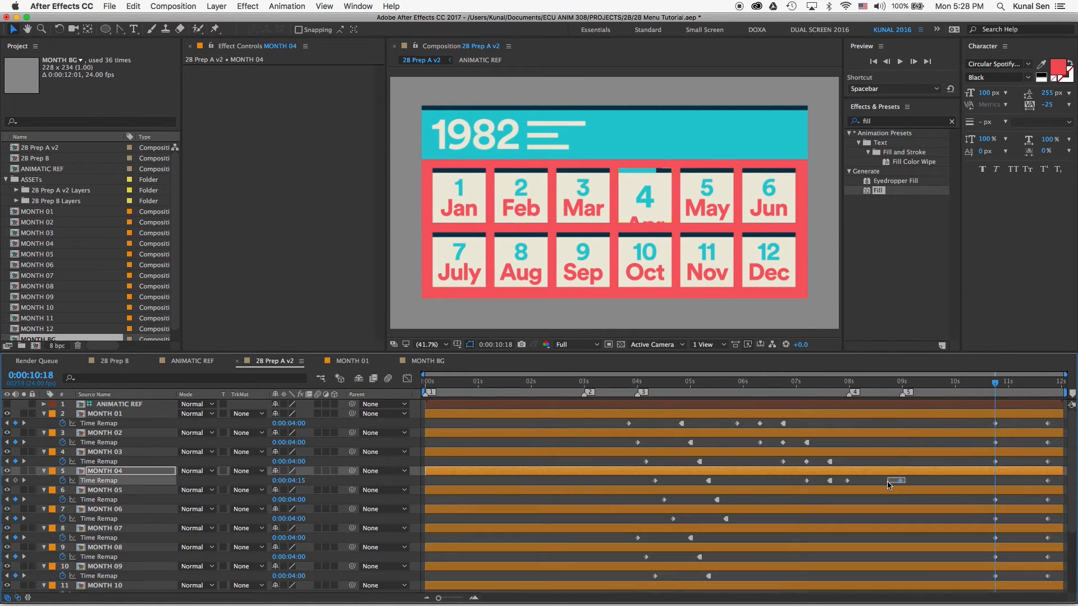
pyautogui.press('super+v')
# - Move MONTH 04's keyframe near 8:00 closer to its hold keyframe and shorten the interval to the keyframe after it
pyautogui.moveTo(873, 391)
pyautogui.mouseDown()
pyautogui.moveTo(840, 390)
pyautogui.moveTo(898, 389)
pyautogui.moveTo(846, 381)
pyautogui.mouseUp()
pyautogui.press('=')
pyautogui.moveTo(849, 481); pyautogui.dragTo(840, 482)
pyautogui.moveTo(958, 481); pyautogui.dragTo(894, 482)
pyautogui.click(954, 482)
pyautogui.press('-')
# - Shift the highlight keyframes of MONTH 01 to MONTH 04 about a quarter second earlier and set the current time to 8:00
pyautogui.moveTo(909, 423); pyautogui.dragTo(724, 487)
pyautogui.moveTo(872, 482); pyautogui.dragTo(858, 482)
pyautogui.click(856, 481)
pyautogui.moveTo(843, 380)
pyautogui.mouseDown()
pyautogui.moveTo(871, 386)
pyautogui.moveTo(849, 383)
pyautogui.mouseUp()
pyautogui.press('super+z')
# - Try to move the last two time-remap keyframes of all twelve month layers so they start at 8:00
pyautogui.moveTo(983, 420); pyautogui.dragTo(1051, 588)
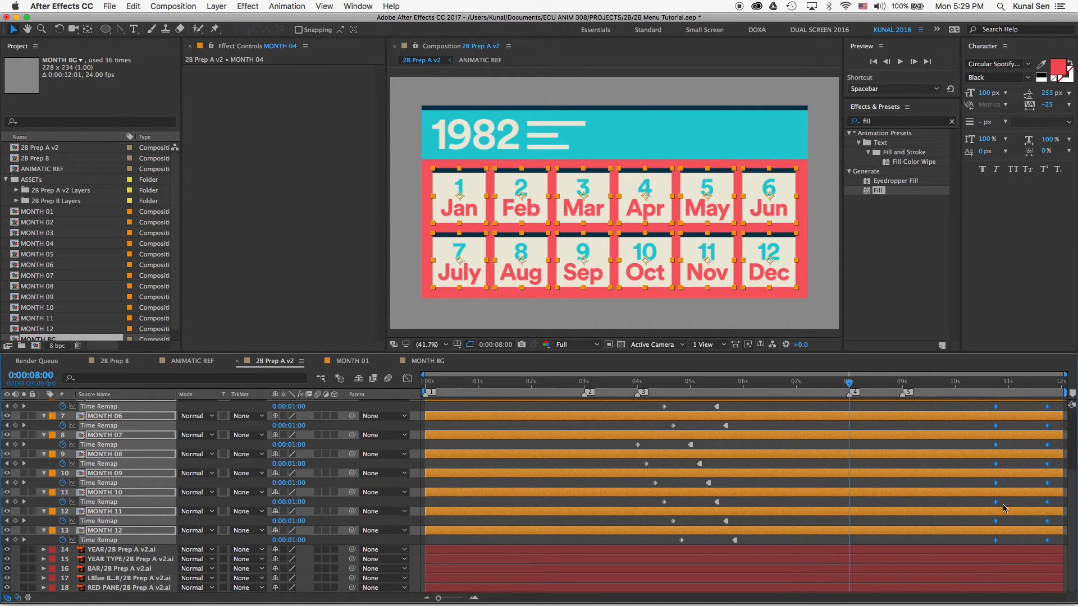
pyautogui.moveTo(995, 505); pyautogui.dragTo(852, 504)
pyautogui.scroll(5, 875, 464)
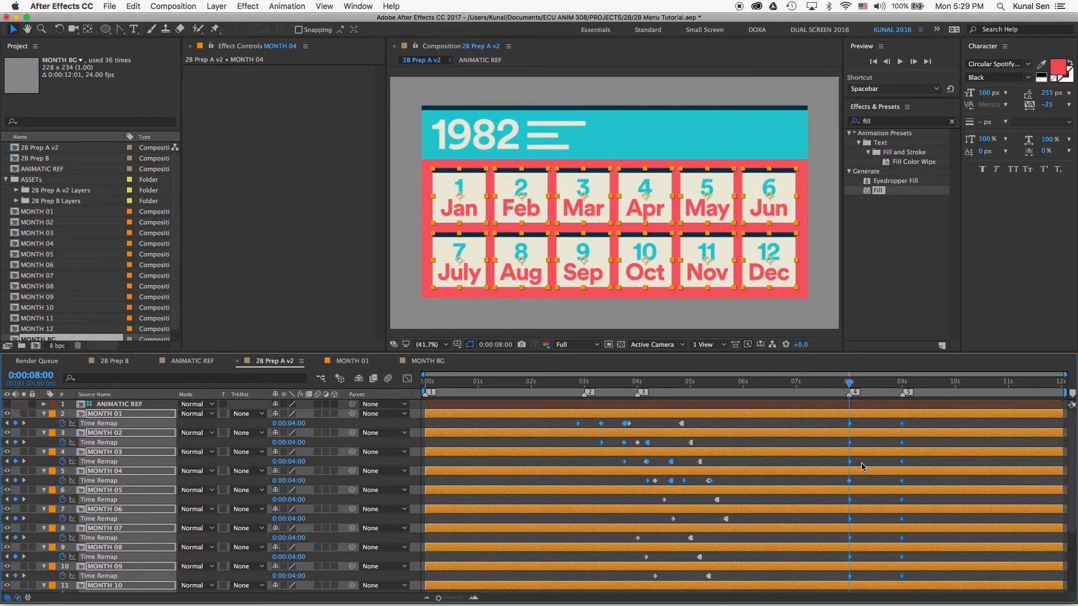
pyautogui.click(927, 462)
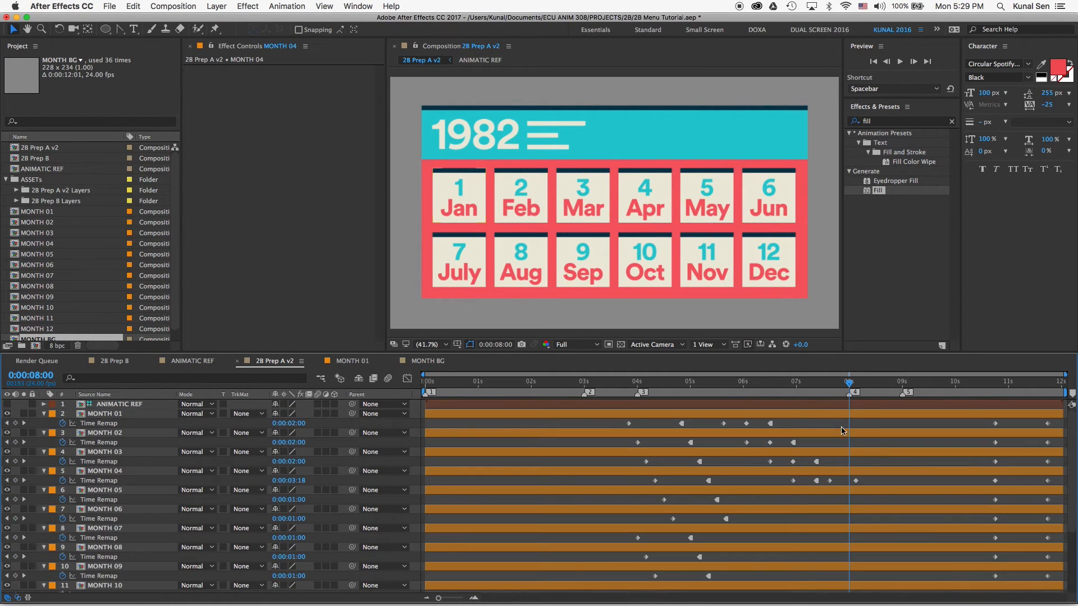
# - Compress the highlight keyframes of MONTH 01 to MONTH 04 so the last one falls at about 7:17
pyautogui.moveTo(886, 423); pyautogui.dragTo(716, 484)
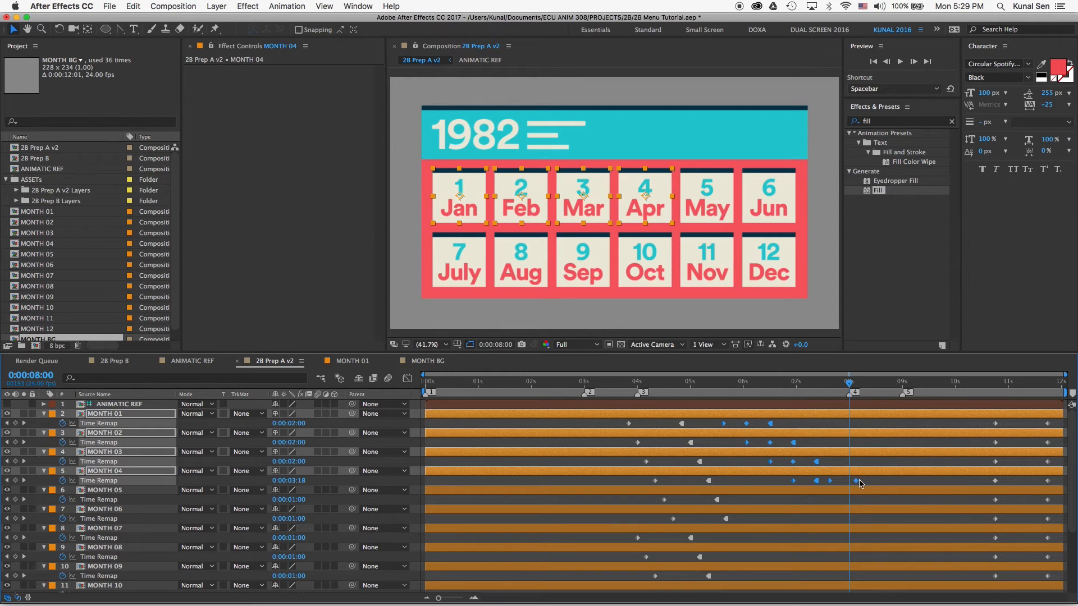
pyautogui.click(844, 481)
pyautogui.moveTo(875, 483); pyautogui.dragTo(714, 409)
pyautogui.moveTo(859, 483); pyautogui.dragTo(837, 482)
# - Move the final two time-remap keyframes on MONTH 01 through MONTH 12 so they start at 8:00, and check the result
pyautogui.moveTo(981, 418); pyautogui.dragTo(1052, 601)
pyautogui.moveTo(995, 541); pyautogui.dragTo(865, 534)
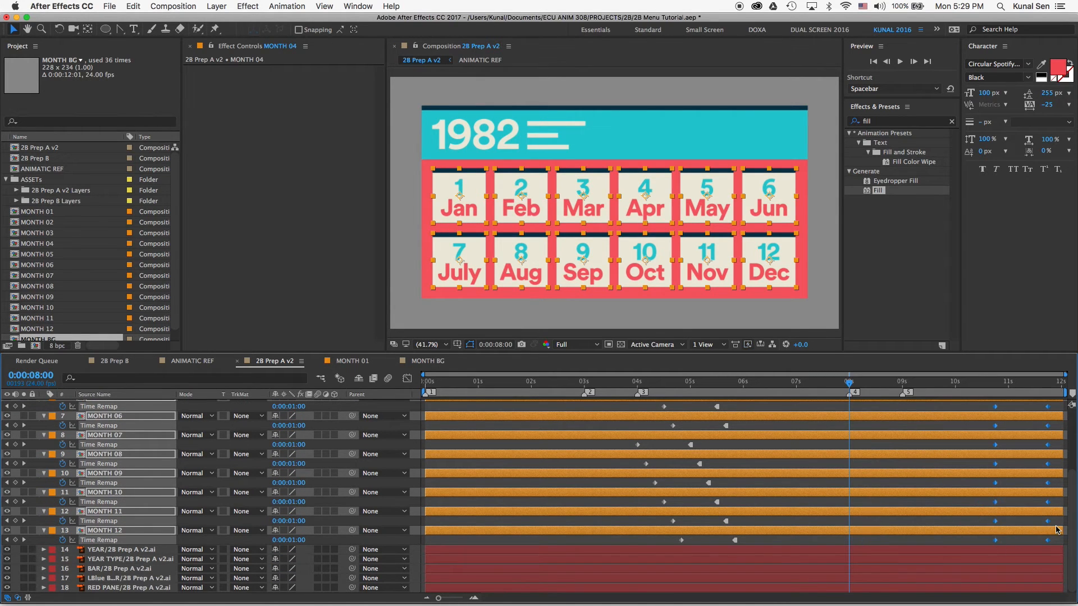
pyautogui.click(977, 540)
pyautogui.moveTo(986, 545); pyautogui.dragTo(1066, 384)
pyautogui.moveTo(995, 427); pyautogui.dragTo(850, 427)
pyautogui.click(884, 384)
pyautogui.moveTo(886, 387); pyautogui.dragTo(830, 387)
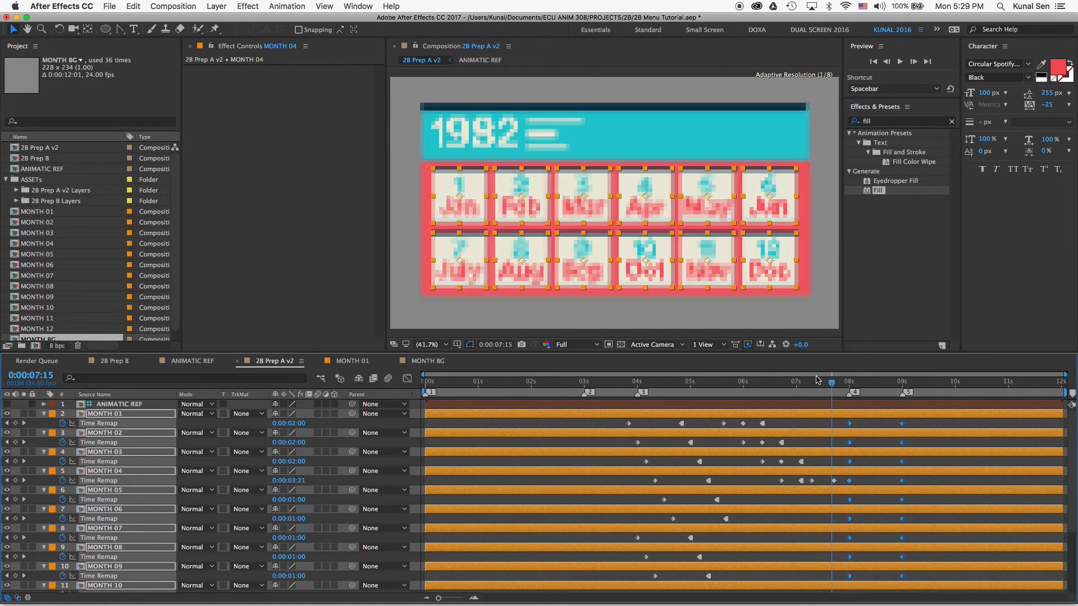
pyautogui.click(873, 430)
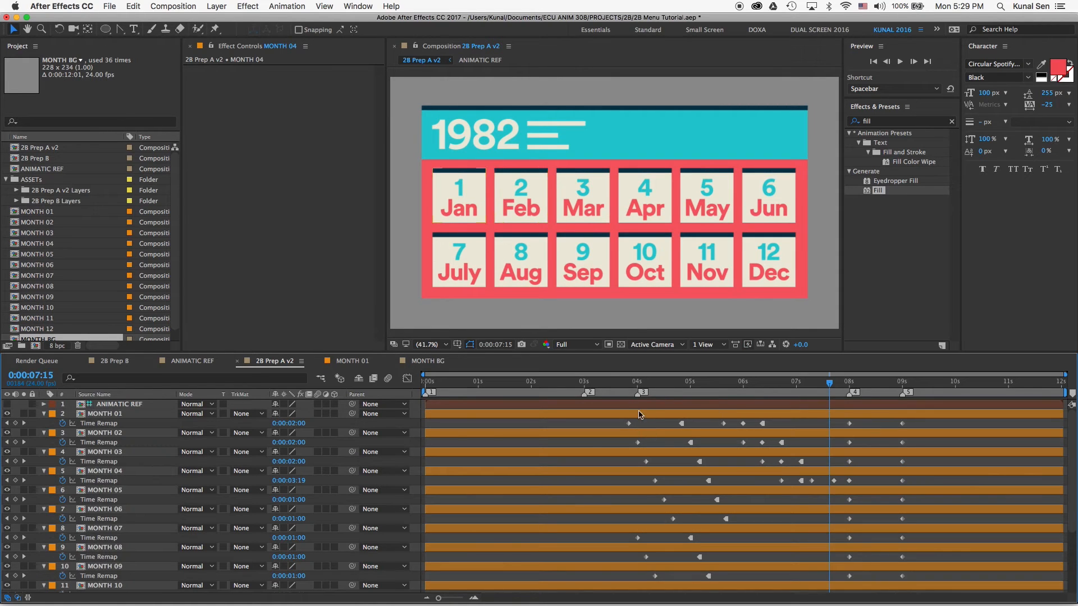
pyautogui.click(587, 383)
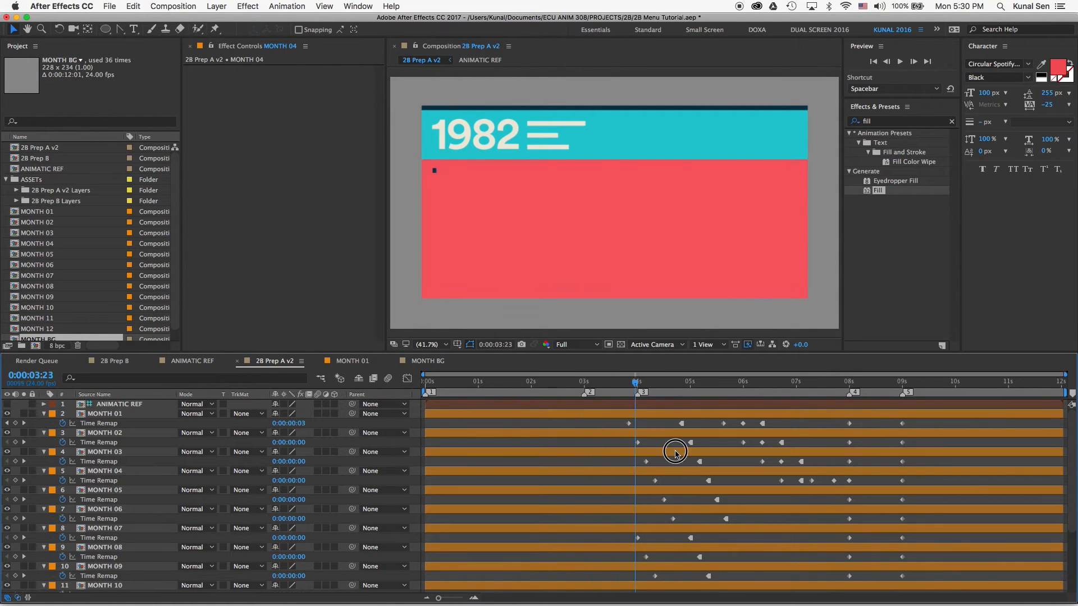
pyautogui.moveTo(577, 421); pyautogui.dragTo(747, 580)
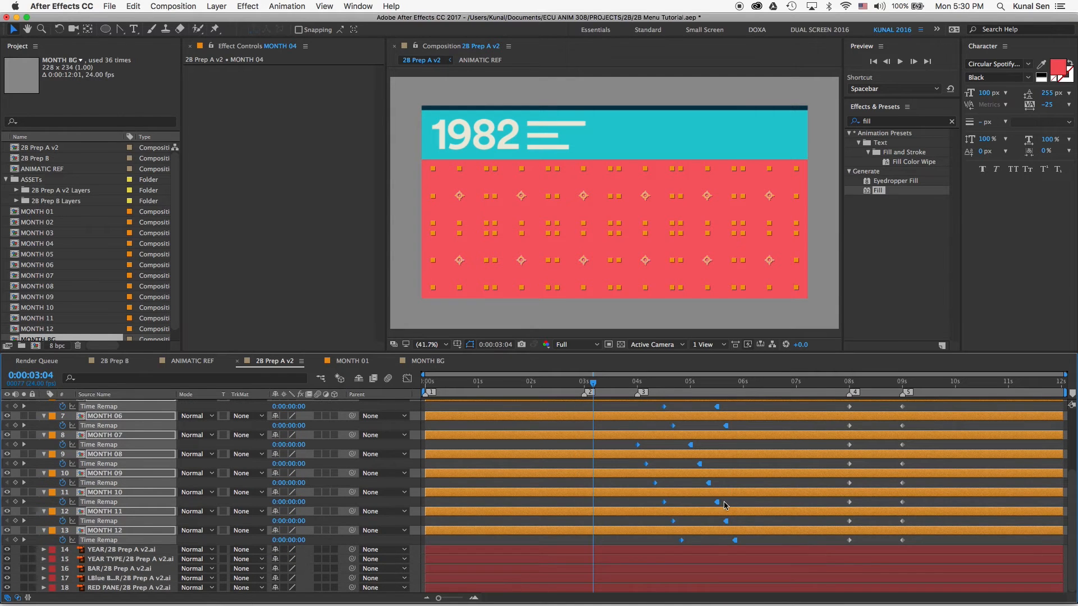
pyautogui.scroll(5, 726, 504)
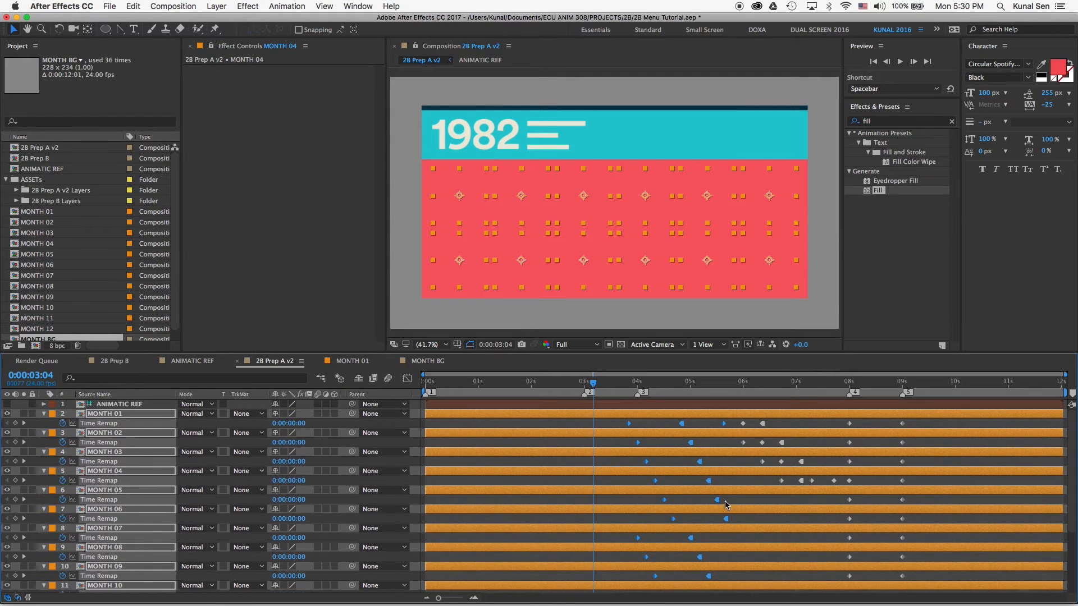
pyautogui.click(717, 426)
pyautogui.moveTo(717, 426); pyautogui.dragTo(718, 425)
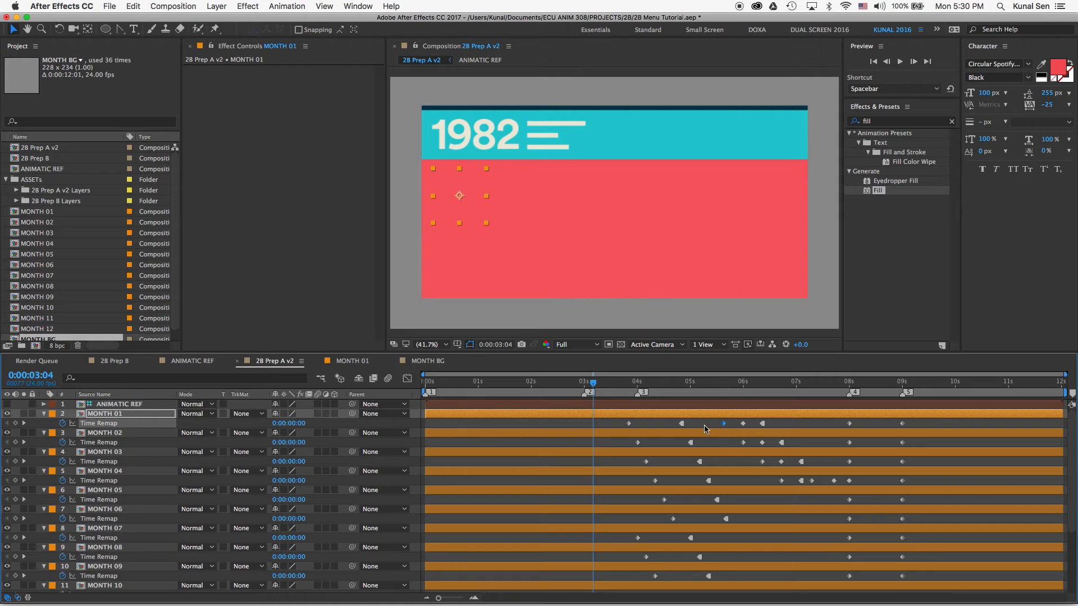
pyautogui.click(729, 424)
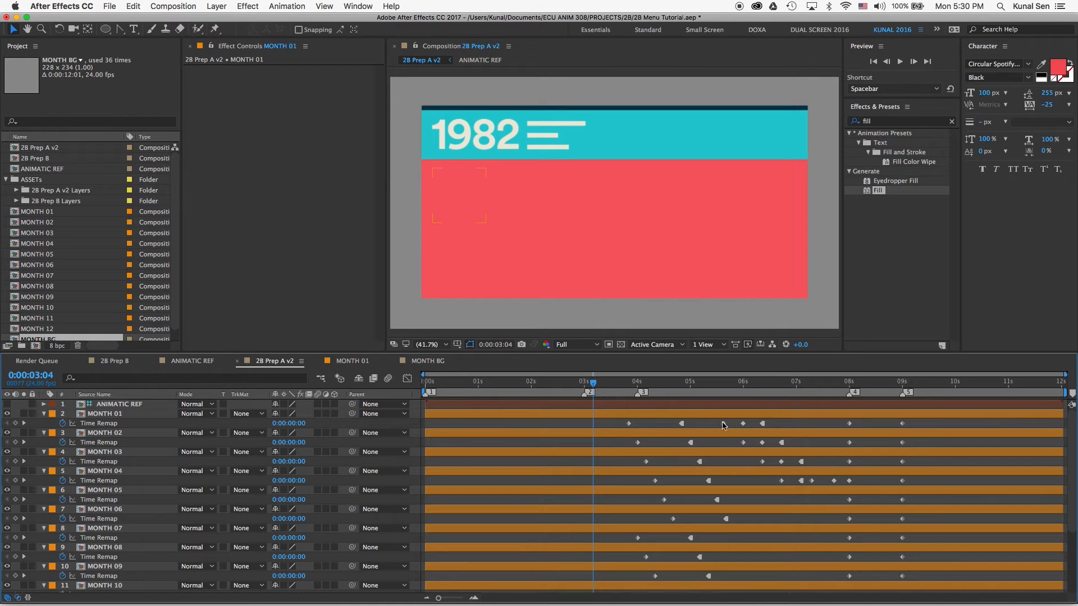
# - Collapse the revealed keyframe properties on all layers and set the current time to 5:03
pyautogui.moveTo(721, 386); pyautogui.dragTo(637, 374)
pyautogui.press('super+a')
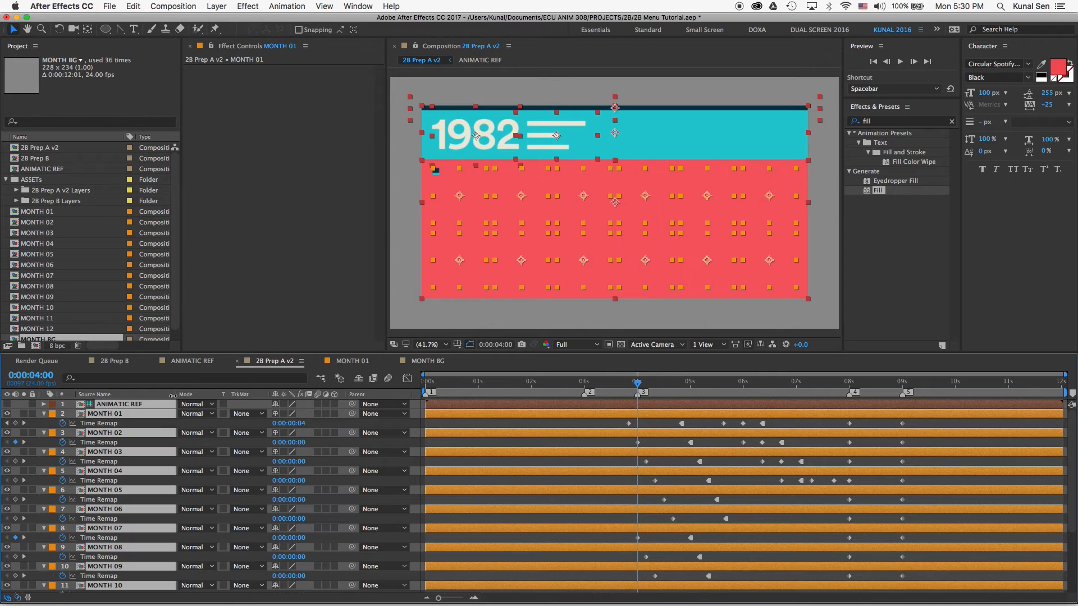
pyautogui.press('u')
pyautogui.click(96, 582)
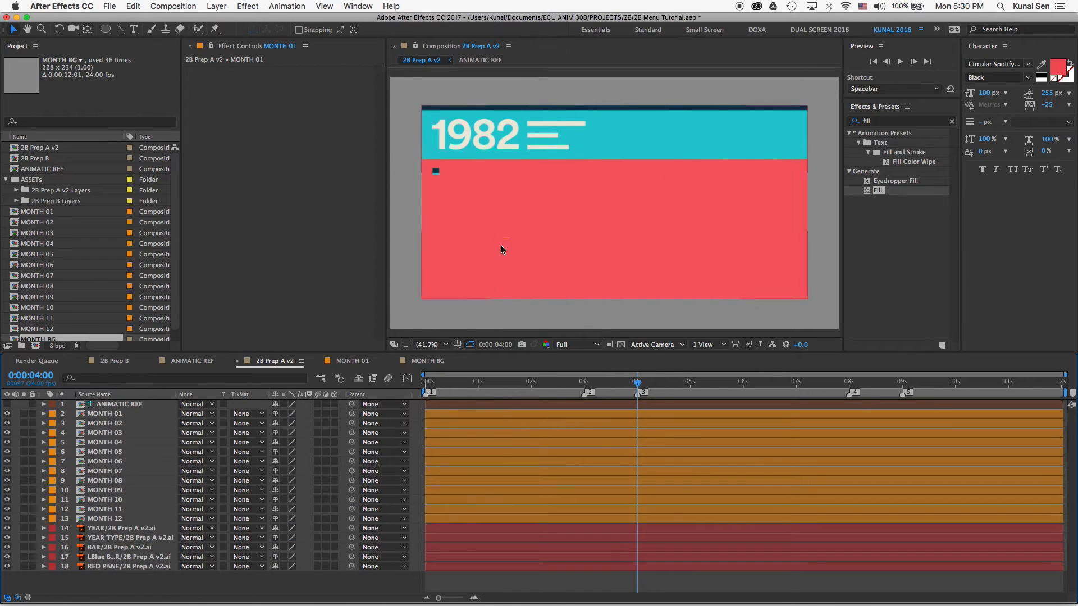
pyautogui.moveTo(635, 388); pyautogui.dragTo(697, 386)
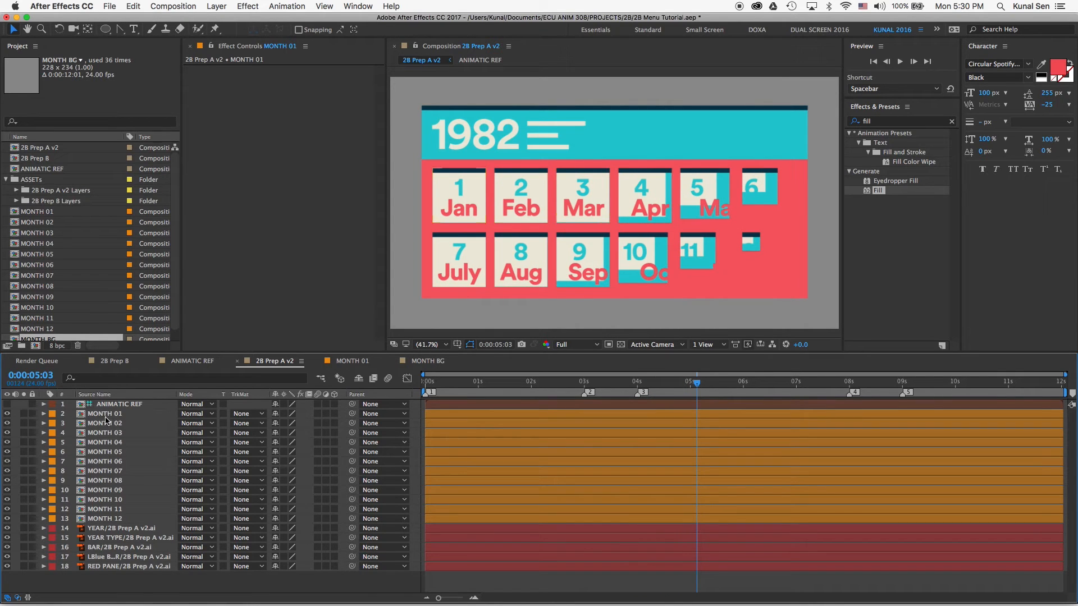
# - Pre-compose the MONTH 01 to MONTH 12 layers into a new composition named MONTH ALL
pyautogui.click(111, 415)
pyautogui.keyDown('shift'); pyautogui.click(105, 520); pyautogui.keyUp('shift')
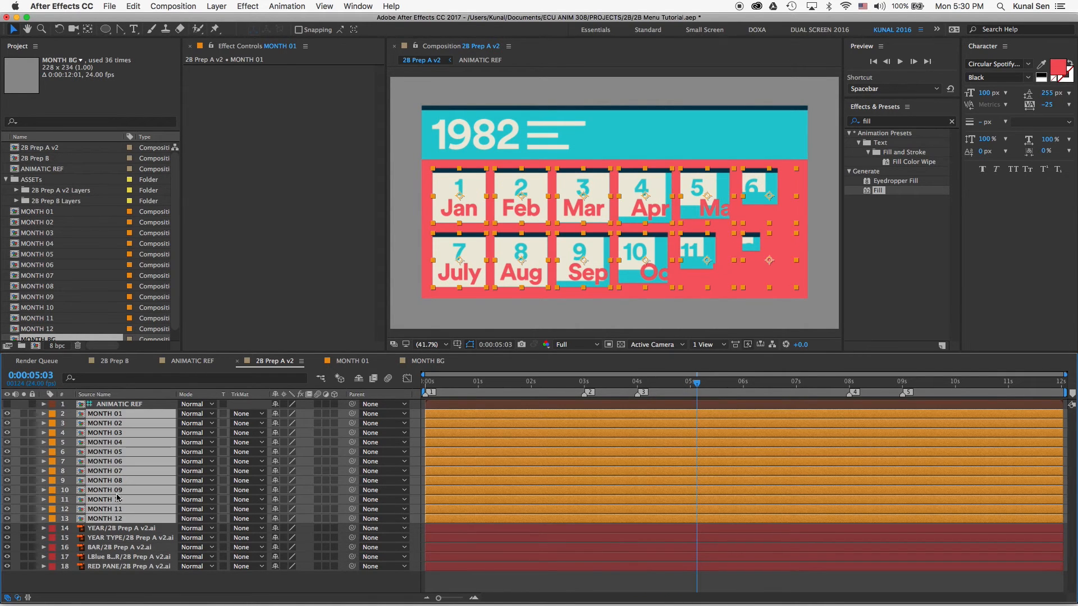
pyautogui.press('super+shift+c')
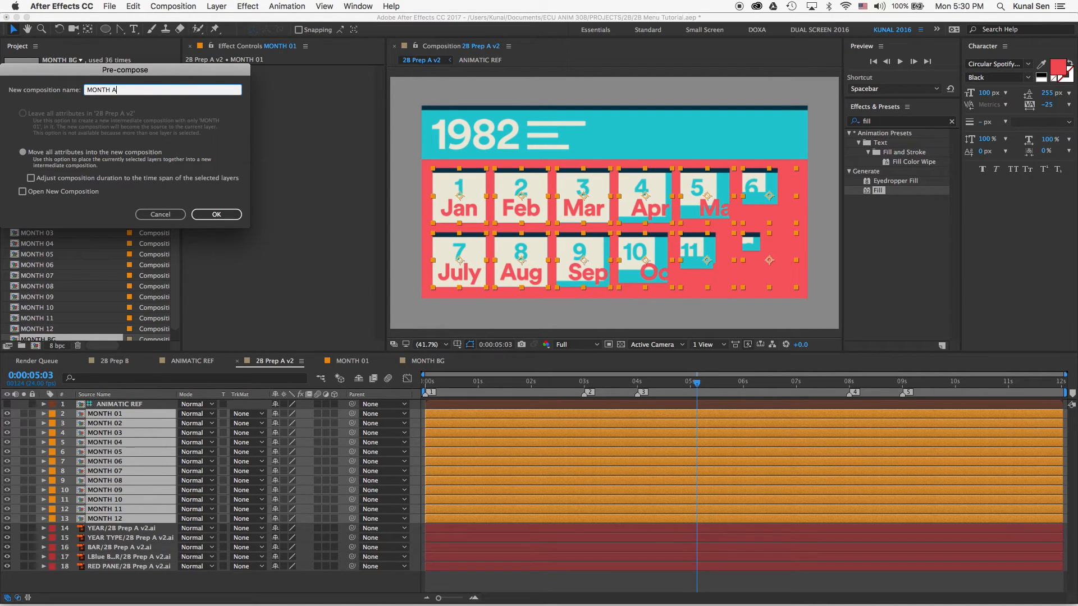
pyautogui.press('Return')
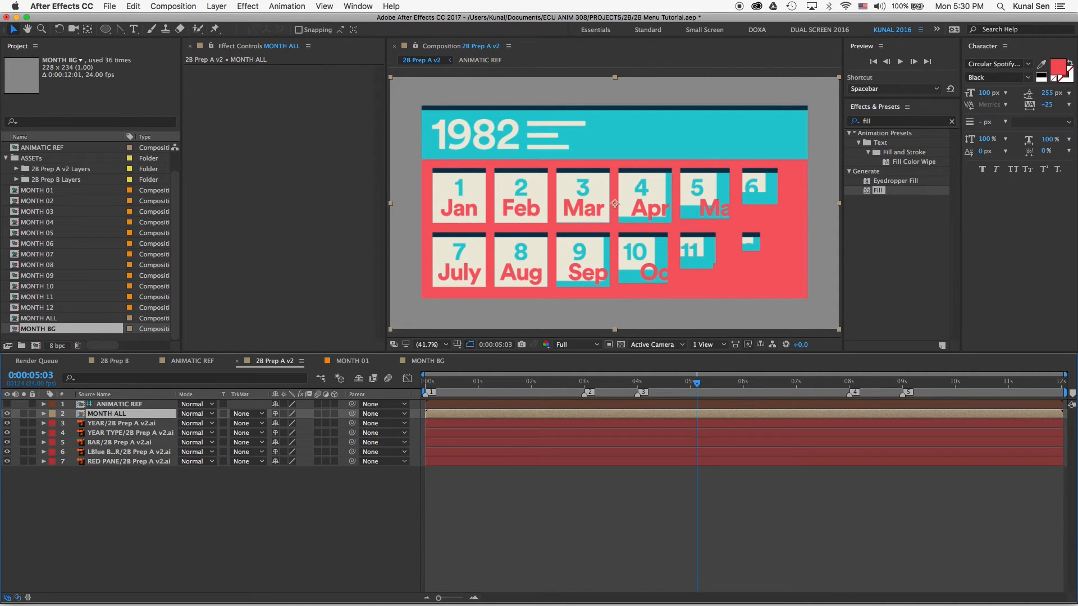
# - At 7:20, move MONTH ALL's anchor point to the bottom-left corner of the July tile
pyautogui.click(637, 382)
pyautogui.moveTo(766, 384); pyautogui.dragTo(841, 385)
pyautogui.press('y')
pyautogui.moveTo(615, 204); pyautogui.dragTo(434, 288)
pyautogui.press('.')
pyautogui.press('.')
pyautogui.moveTo(575, 230); pyautogui.dragTo(976, 109)
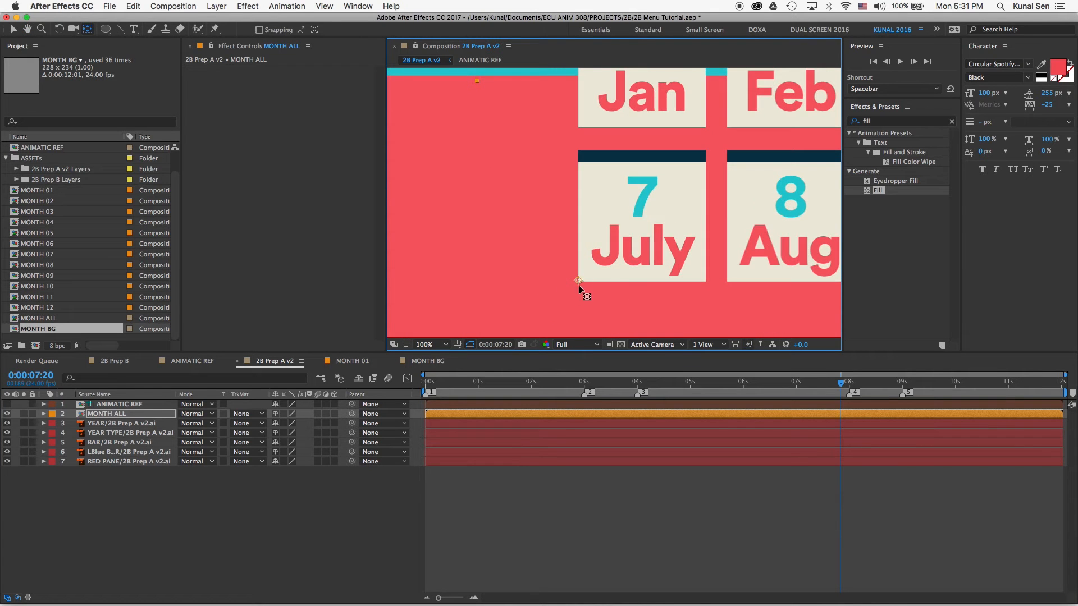
# - Fine-tune MONTH ALL's anchor point so it sits exactly on the July tile's bottom-left corner
pyautogui.press(',')
pyautogui.press(',')
pyautogui.press(',')
pyautogui.press(',')
pyautogui.press(',')
pyautogui.press(',')
pyautogui.scroll(7, 626, 211)
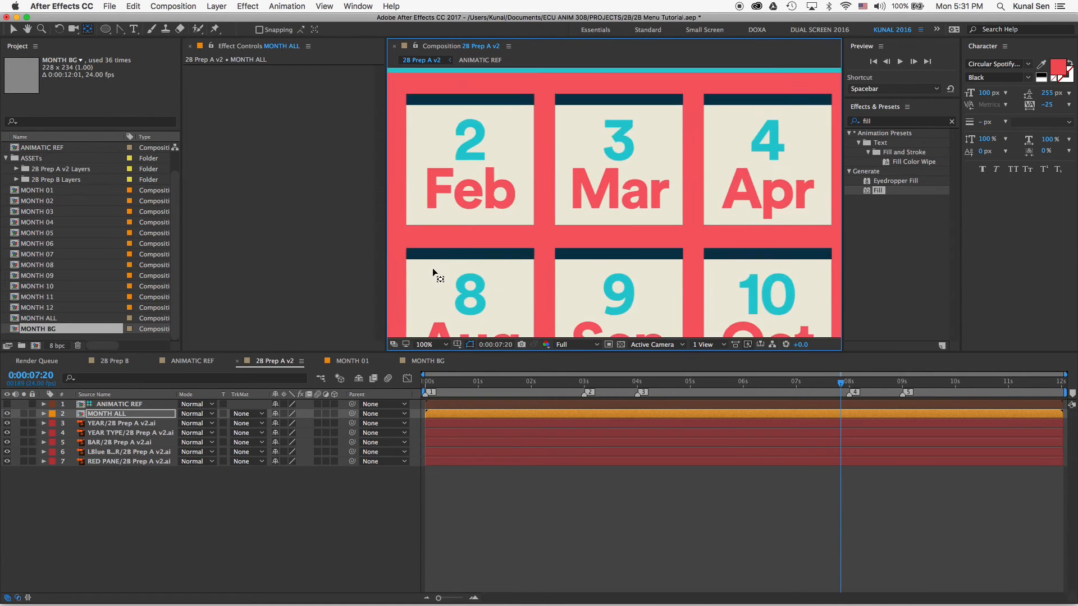
pyautogui.moveTo(629, 221); pyautogui.dragTo(632, 219)
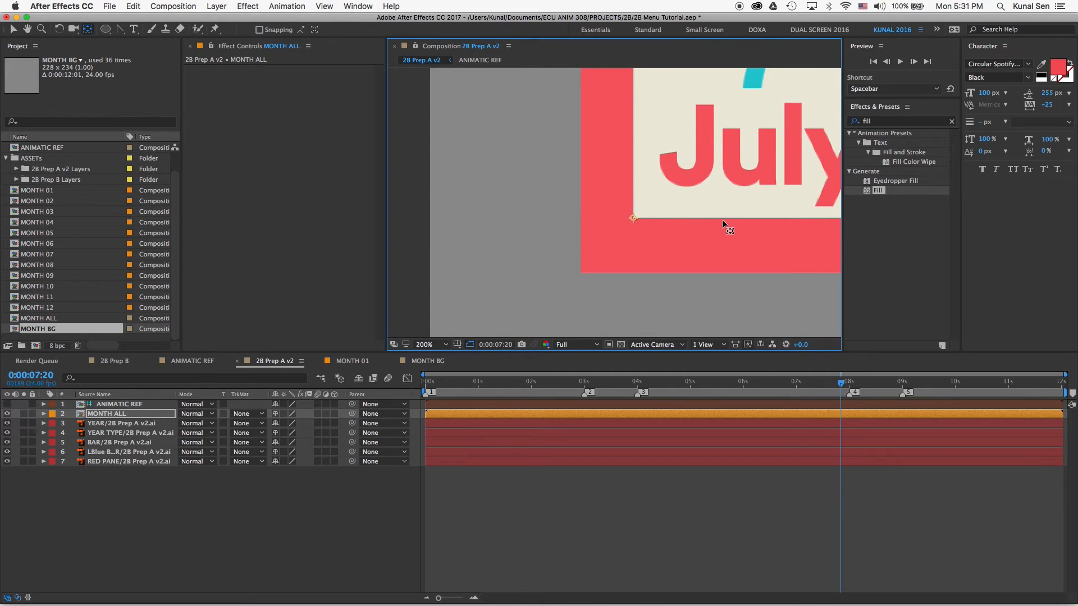
# - Return to the Selection tool, fit the whole composition in the viewer and set the current time to 3:23
pyautogui.press(',')
pyautogui.press(',')
pyautogui.press(',')
pyautogui.press(',')
pyautogui.press('h')
pyautogui.moveTo(710, 135); pyautogui.dragTo(607, 188)
pyautogui.press('v')
pyautogui.click(431, 345)
pyautogui.click(443, 365)
pyautogui.moveTo(841, 383); pyautogui.dragTo(530, 377)
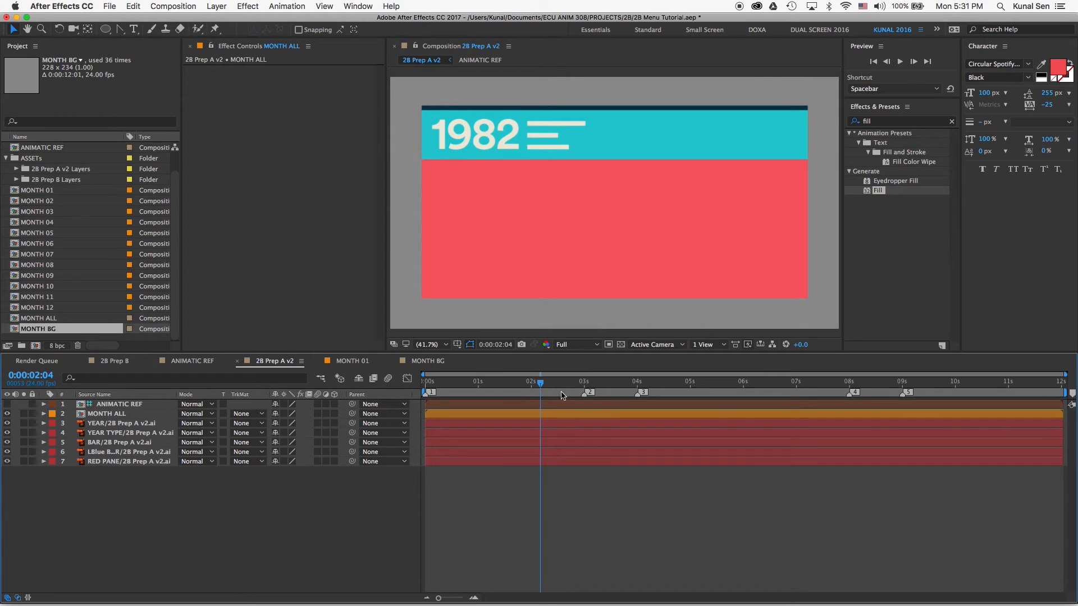
pyautogui.moveTo(585, 385); pyautogui.dragTo(636, 384)
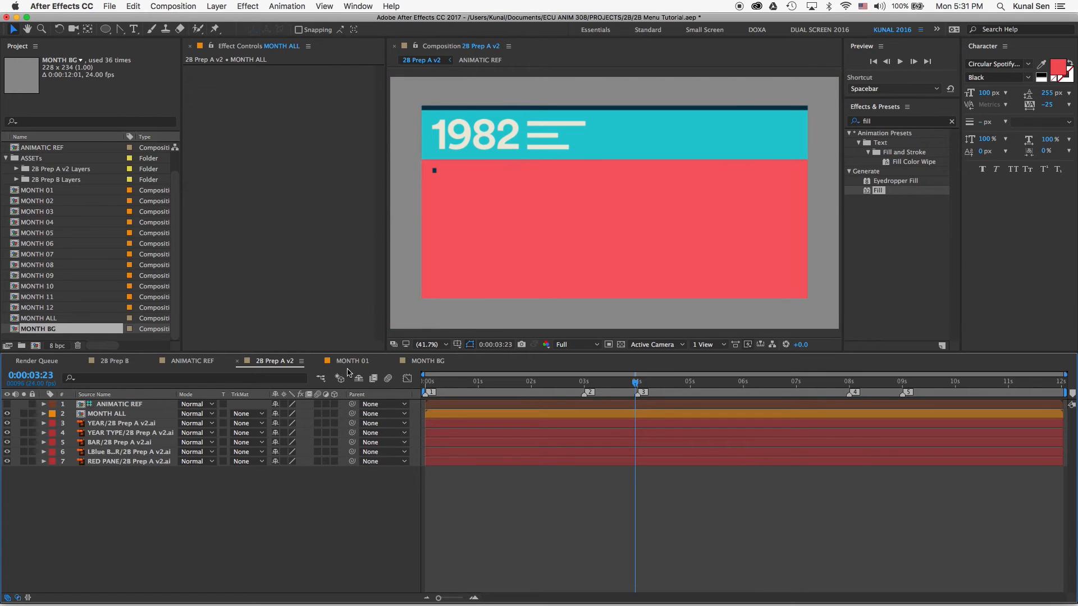
# - Solo the ANIMATIC REF layer and check its reference frames between 2:13 and 4:04
pyautogui.moveTo(585, 385); pyautogui.dragTo(560, 383)
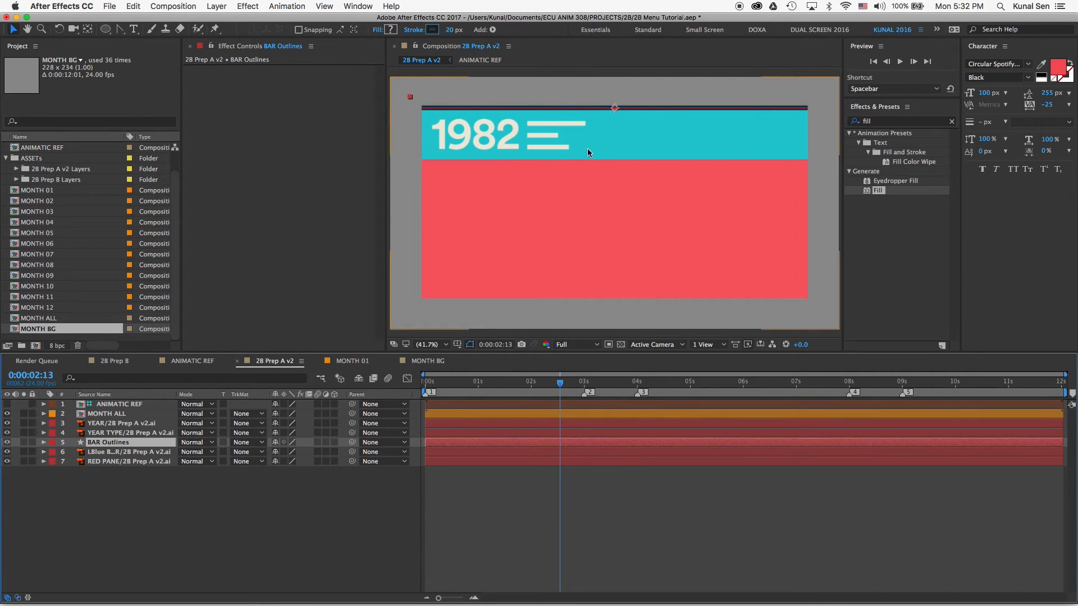
pyautogui.click(10, 405)
pyautogui.click(23, 404)
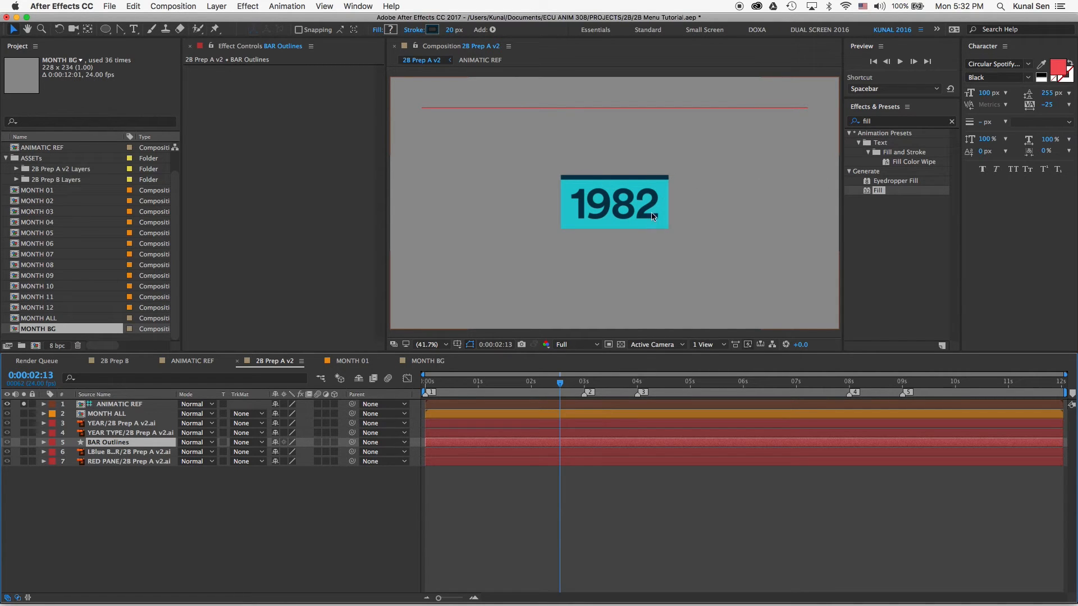
pyautogui.moveTo(568, 384); pyautogui.dragTo(646, 384)
pyautogui.click(425, 110)
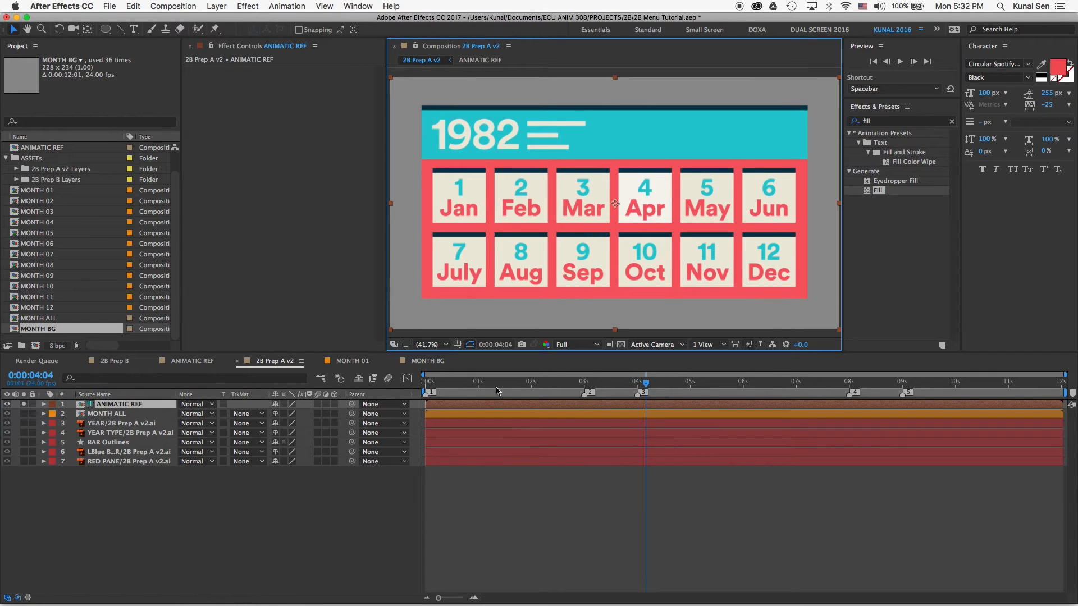
pyautogui.click(123, 493)
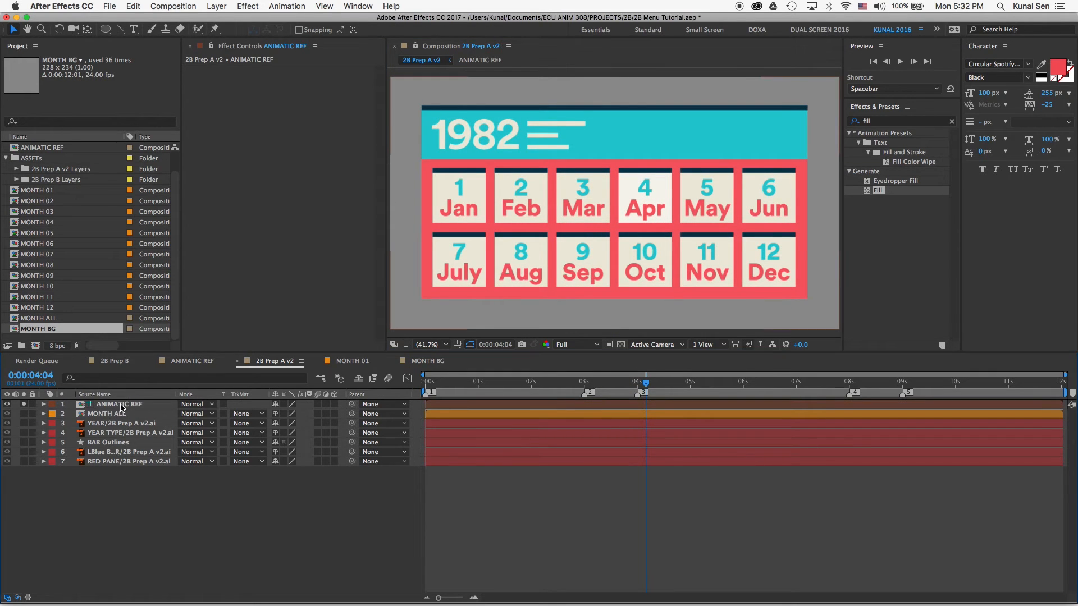
pyautogui.click(124, 405)
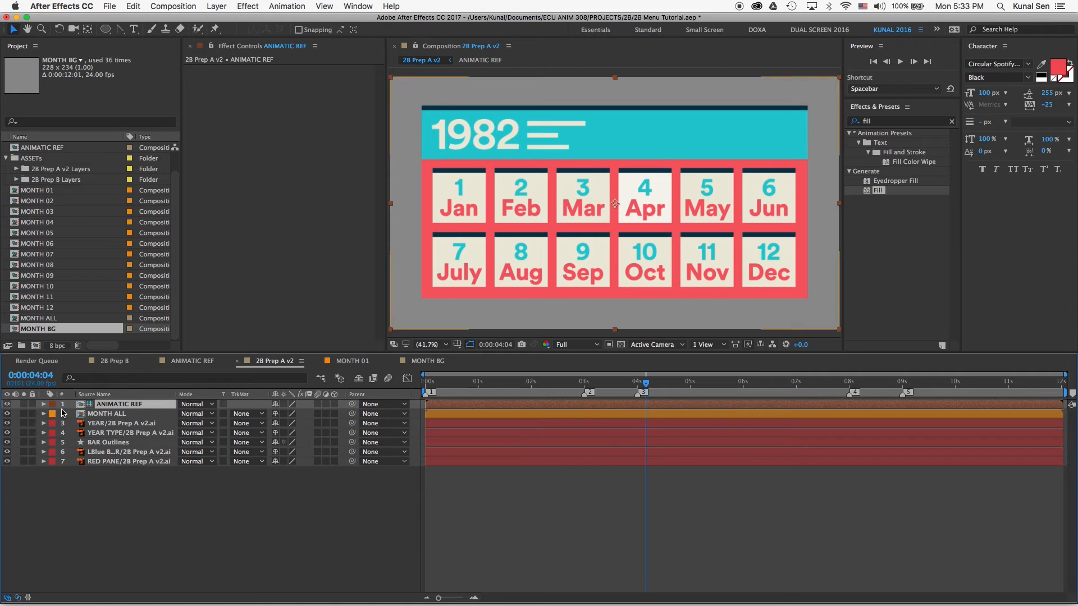
# - Hide ANIMATIC REF and, at 3:18, place RED PANE's anchor point exactly on the centre of its top edge
pyautogui.click(6, 405)
pyautogui.moveTo(633, 385); pyautogui.dragTo(608, 385)
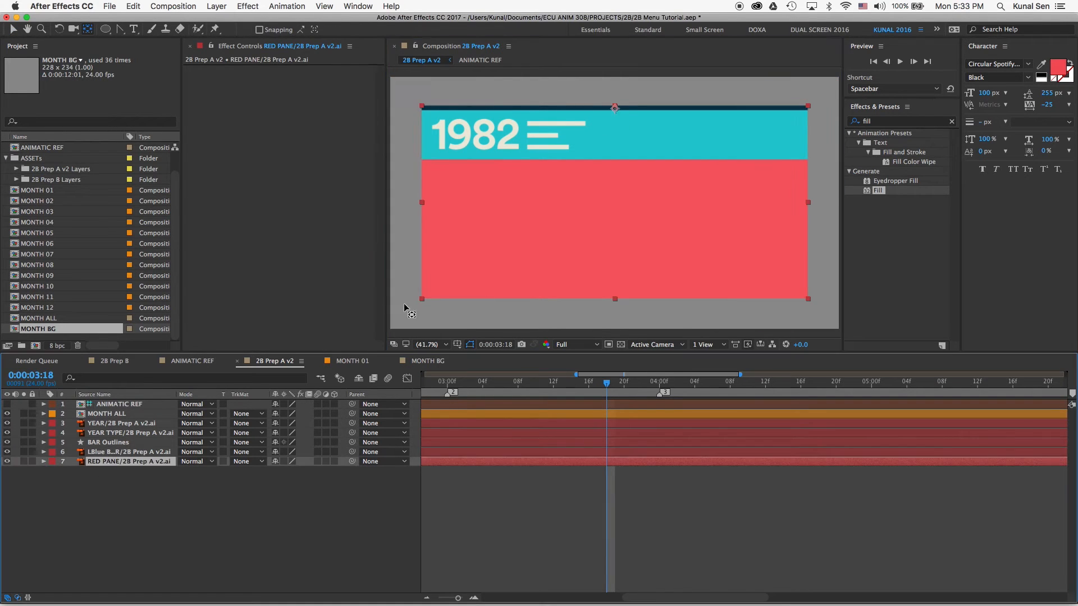
pyautogui.press('/')
pyautogui.moveTo(620, 113); pyautogui.dragTo(596, 301)
pyautogui.moveTo(592, 164); pyautogui.dragTo(592, 160)
# - Unlink RED PANE's Scale dimensions and keyframe its Scale from 100, 0% at 3:18 to 100, 100% at 4:00
pyautogui.press('s')
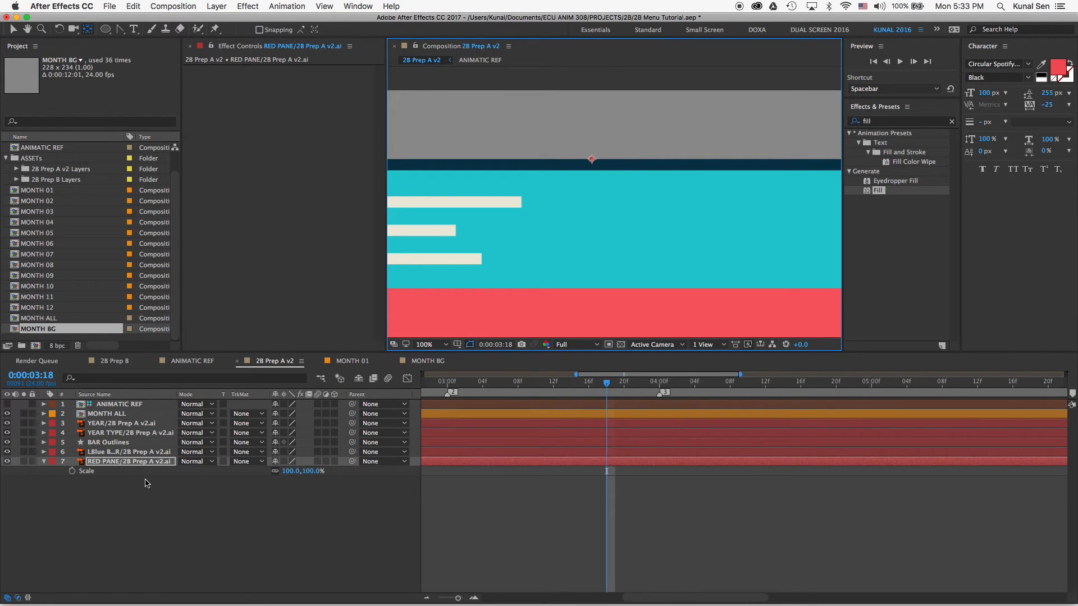
pyautogui.moveTo(308, 471); pyautogui.dragTo(258, 476)
pyautogui.press('super+z')
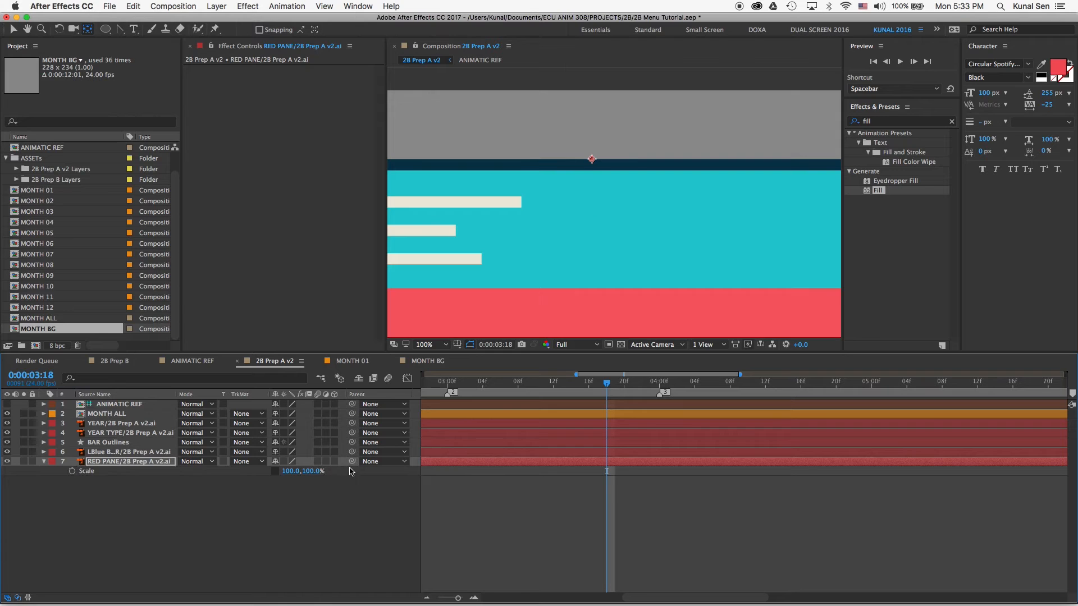
pyautogui.click(72, 472)
pyautogui.click(308, 471)
pyautogui.write('0')
pyautogui.press('Return')
pyautogui.write('k')
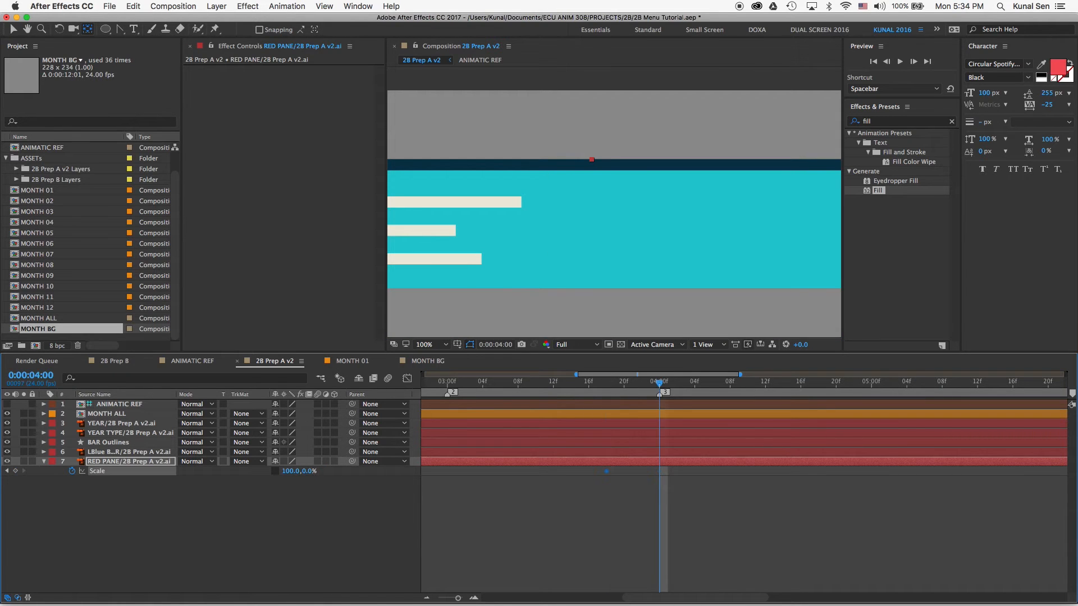
pyautogui.write('100')
pyautogui.press('Return')
# - Apply Easy Ease to both RED PANE Scale keyframes and return the current time to 3:18
pyautogui.scroll(-2, 750, 318)
pyautogui.click(428, 345)
pyautogui.click(432, 361)
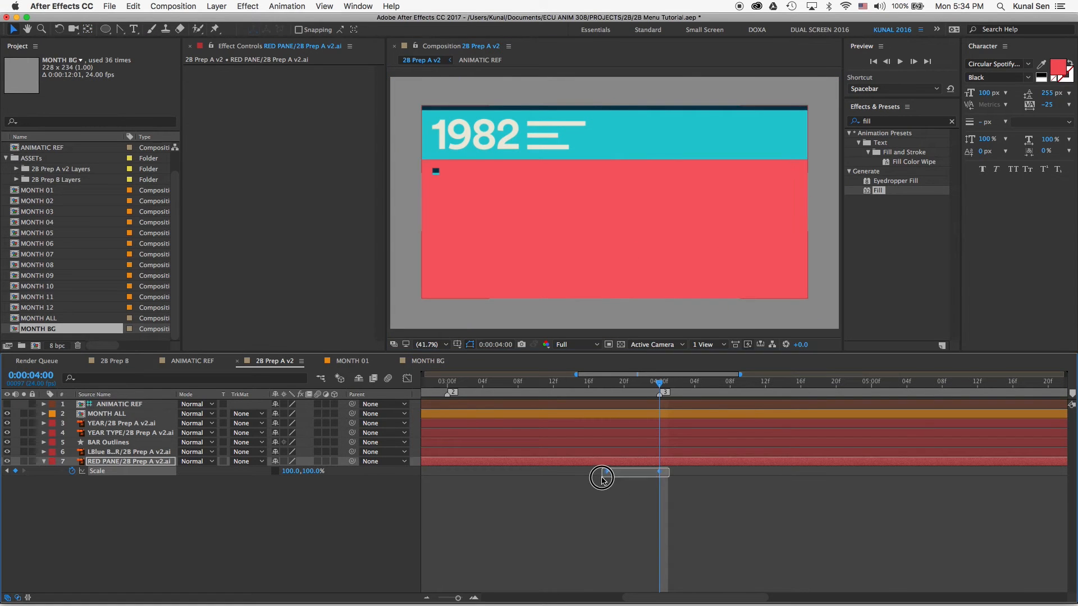
pyautogui.rightClick(607, 471)
pyautogui.moveTo(689, 594)
pyautogui.click(760, 529)
pyautogui.moveTo(620, 383)
pyautogui.mouseDown()
pyautogui.moveTo(644, 384)
pyautogui.moveTo(607, 385)
pyautogui.mouseUp()
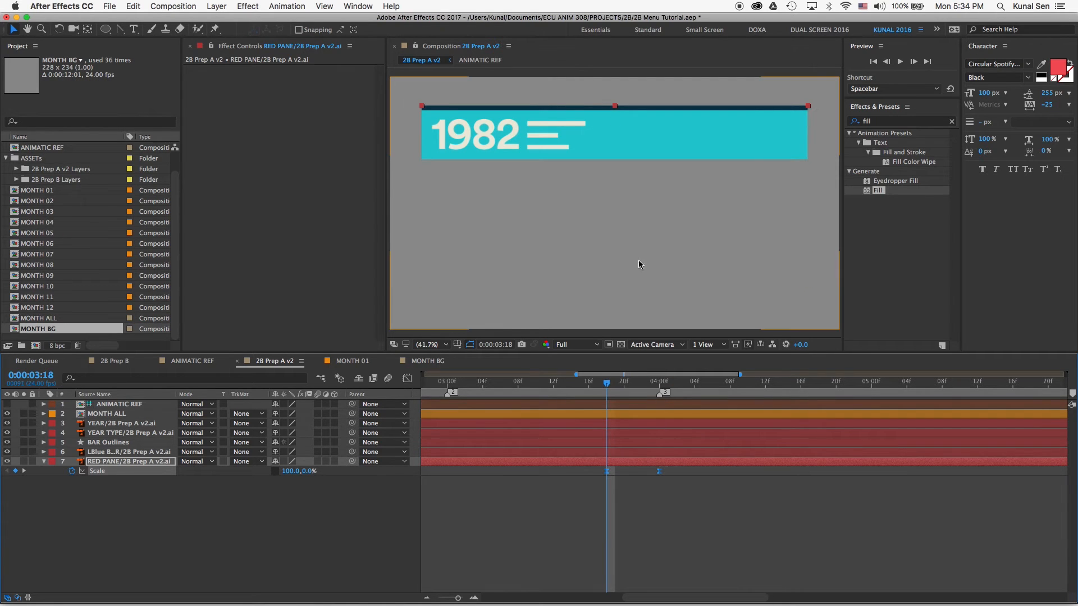
# - Move the LBlue BG BAR layer's anchor point to the middle of its left edge
pyautogui.click(115, 452)
pyautogui.press('y')
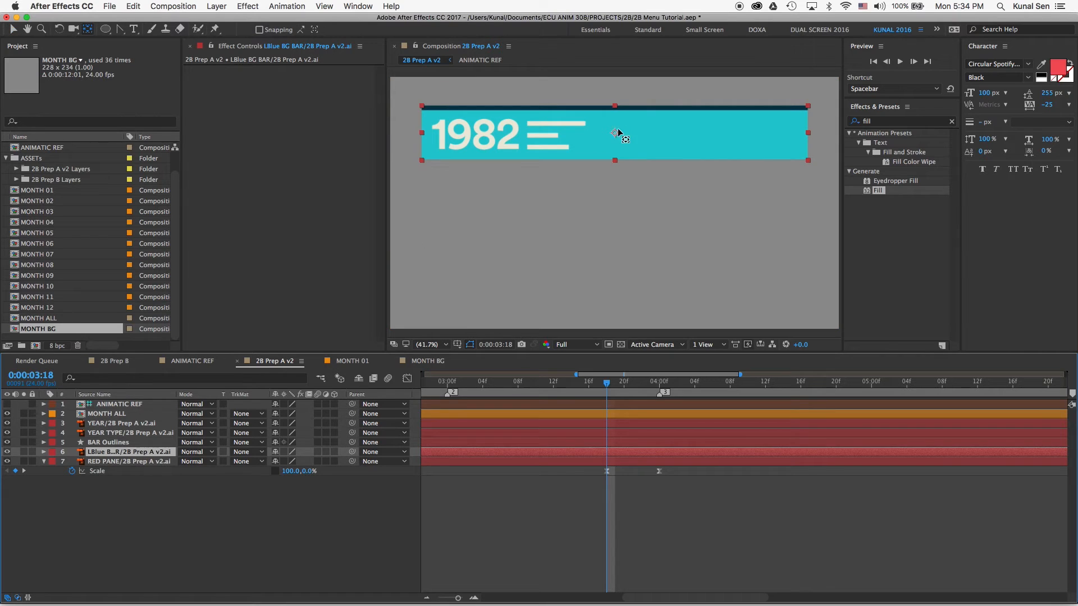
pyautogui.moveTo(615, 136); pyautogui.dragTo(422, 137)
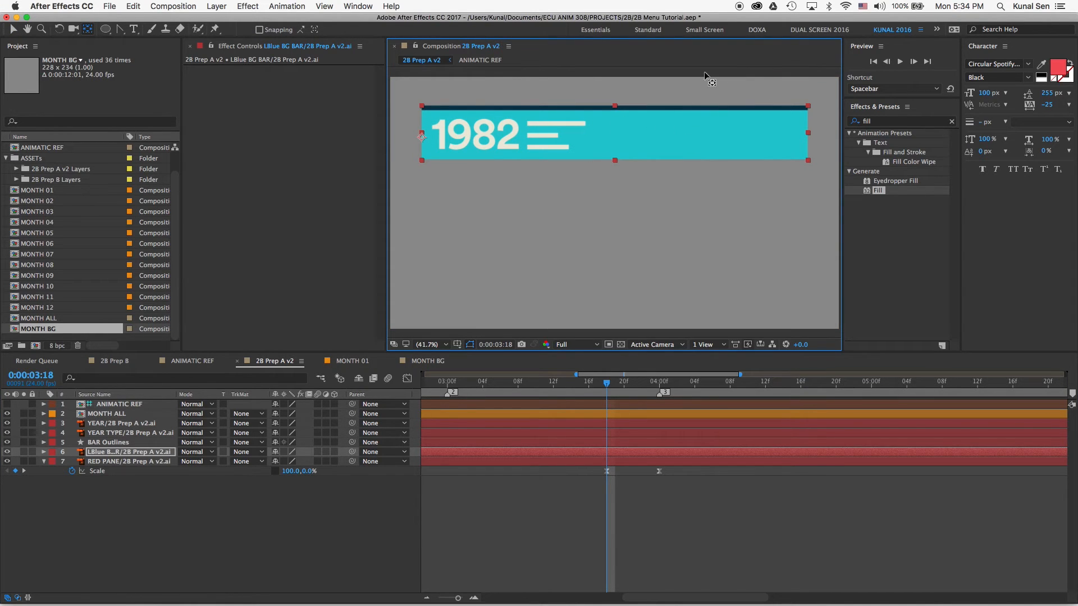
# - Create a null object and name it MAIN CONTROLLER
pyautogui.click(108, 442)
pyautogui.click(103, 505)
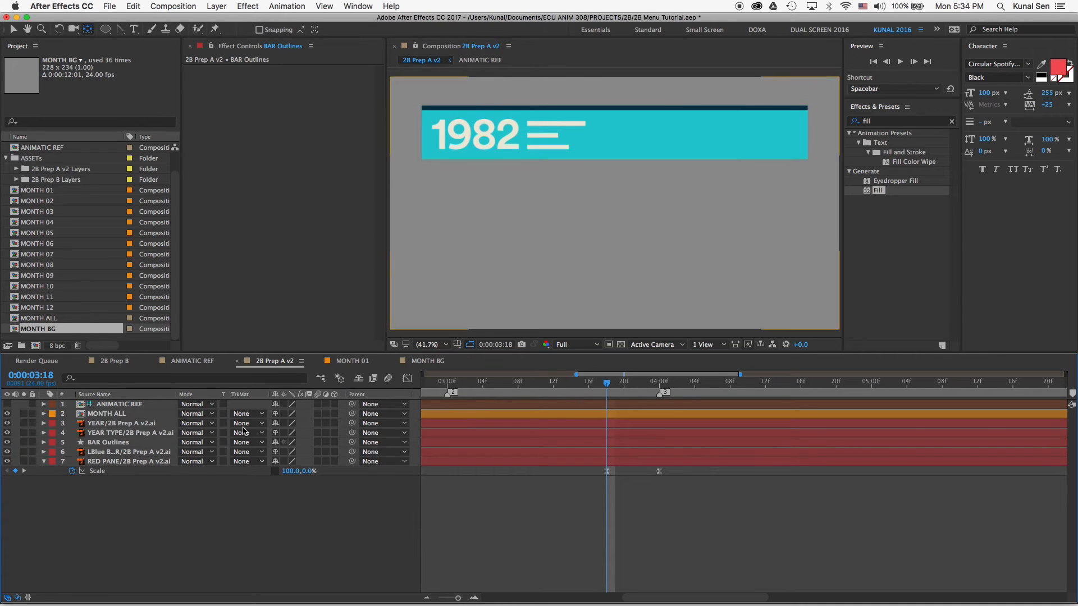
pyautogui.rightClick(71, 515)
pyautogui.moveTo(104, 501)
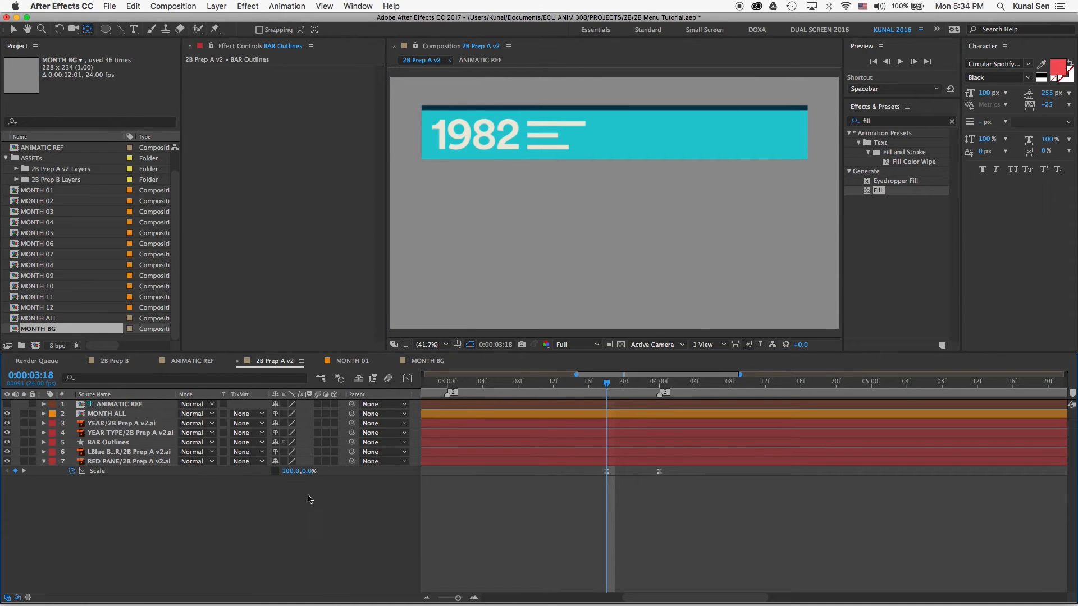
pyautogui.click(253, 551)
pyautogui.press('Return')
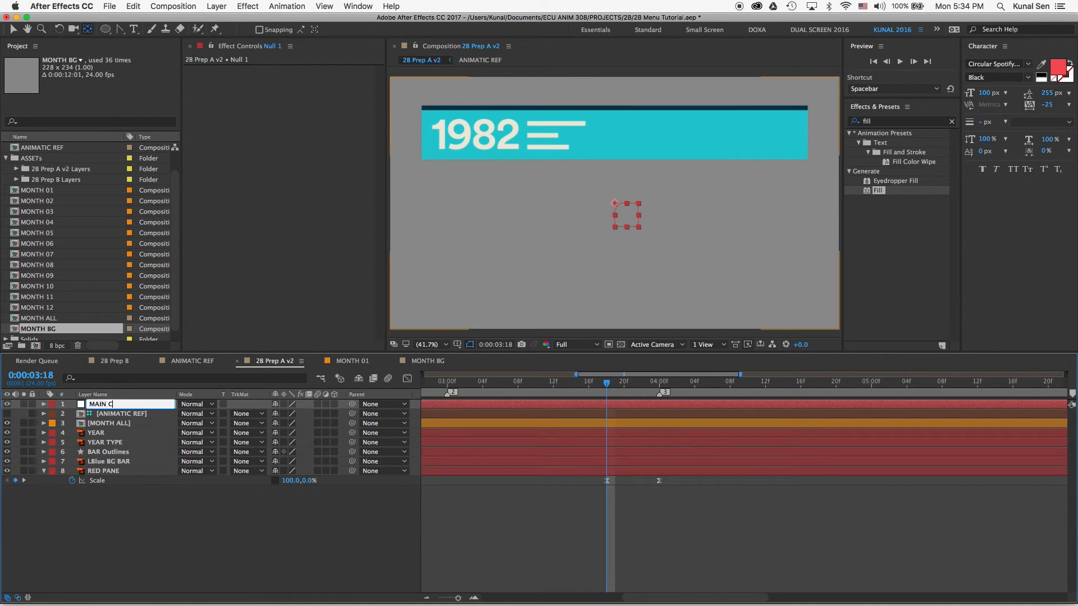
pyautogui.press('Return')
# - Move the MAIN CONTROLLER null to the top-left corner of the 1982 header bar
pyautogui.press('v')
pyautogui.moveTo(615, 204); pyautogui.dragTo(422, 106)
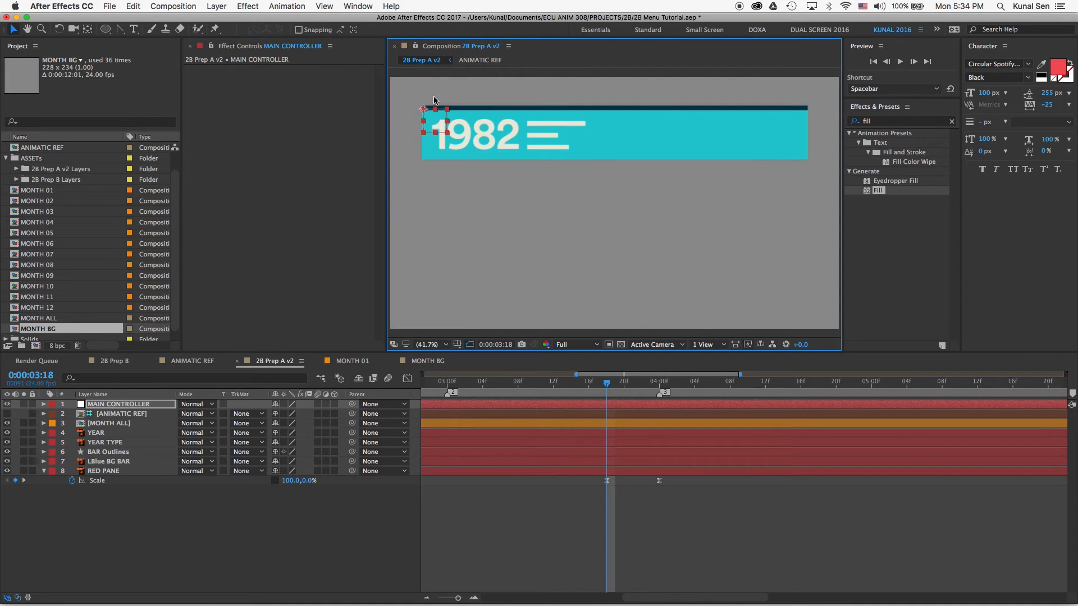
pyautogui.press('.')
pyautogui.press('.')
pyautogui.click(494, 185)
pyautogui.press('space')
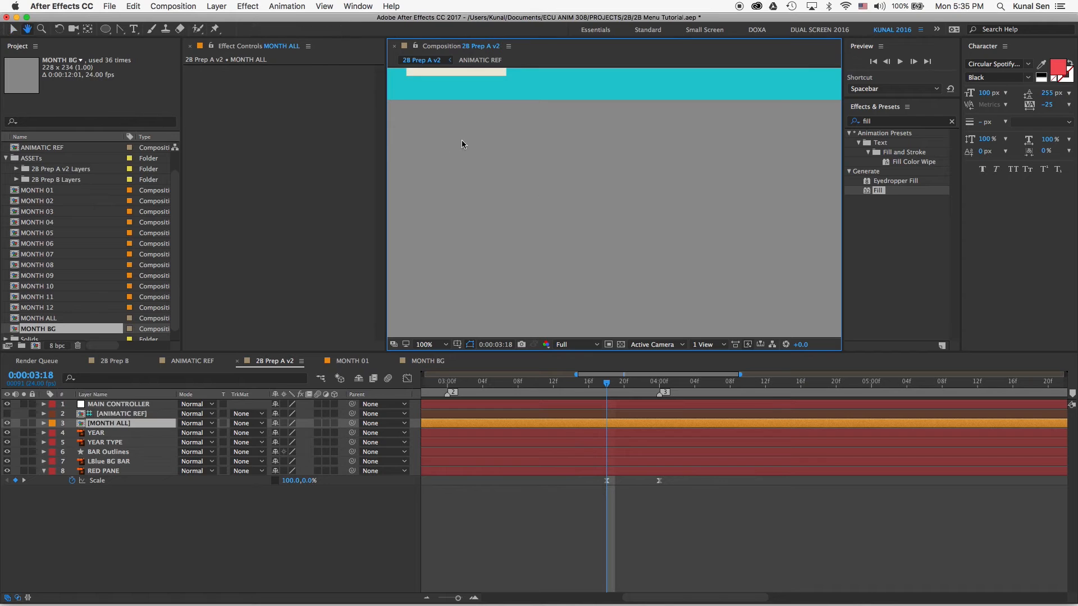
# - Fine-tune MAIN CONTROLLER's position so it sits exactly on the header bar's top-left corner, and fit the composition in the viewer
pyautogui.press(',')
pyautogui.press(',')
pyautogui.press(',')
pyautogui.press(',')
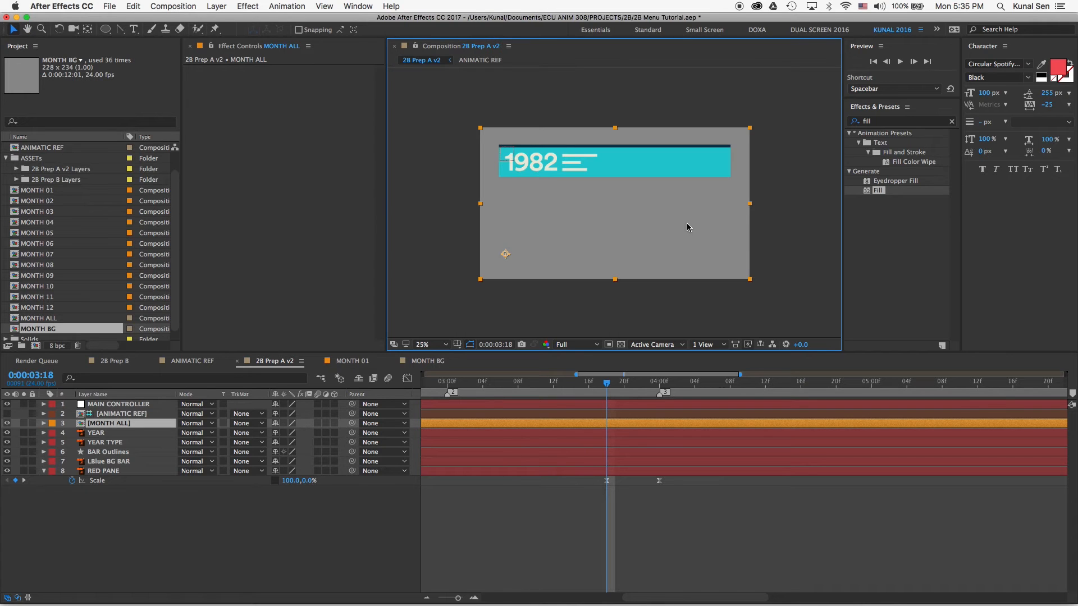
pyautogui.click(118, 405)
pyautogui.moveTo(620, 210); pyautogui.dragTo(504, 152)
pyautogui.moveTo(654, 384); pyautogui.dragTo(592, 377)
pyautogui.scroll(4, 633, 216)
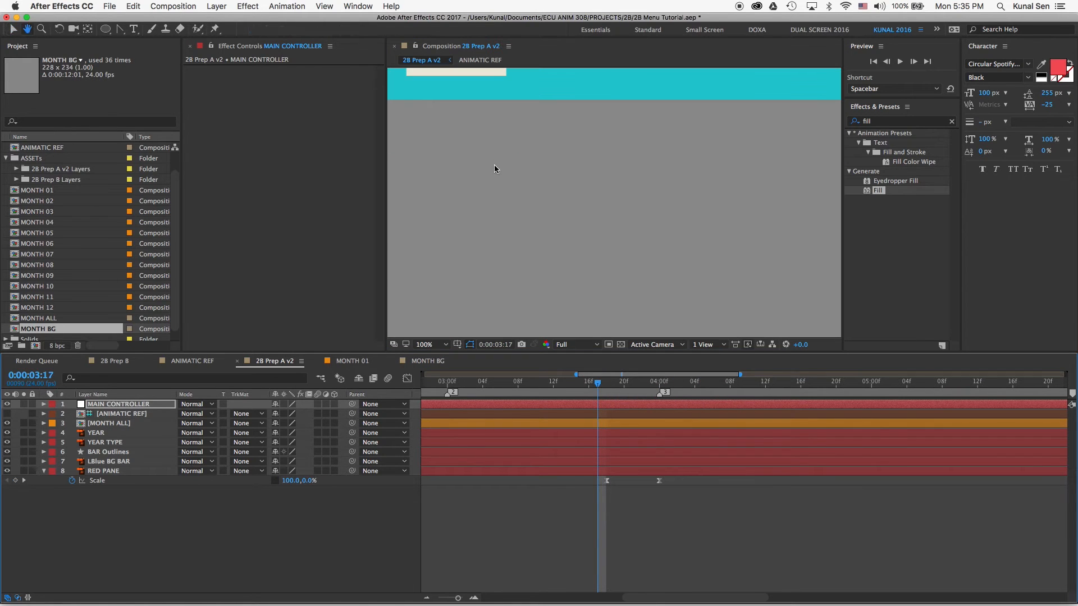
pyautogui.moveTo(494, 166); pyautogui.dragTo(876, 358)
pyautogui.click(115, 404)
pyautogui.moveTo(541, 175); pyautogui.dragTo(542, 181)
pyautogui.click(432, 345)
pyautogui.click(438, 360)
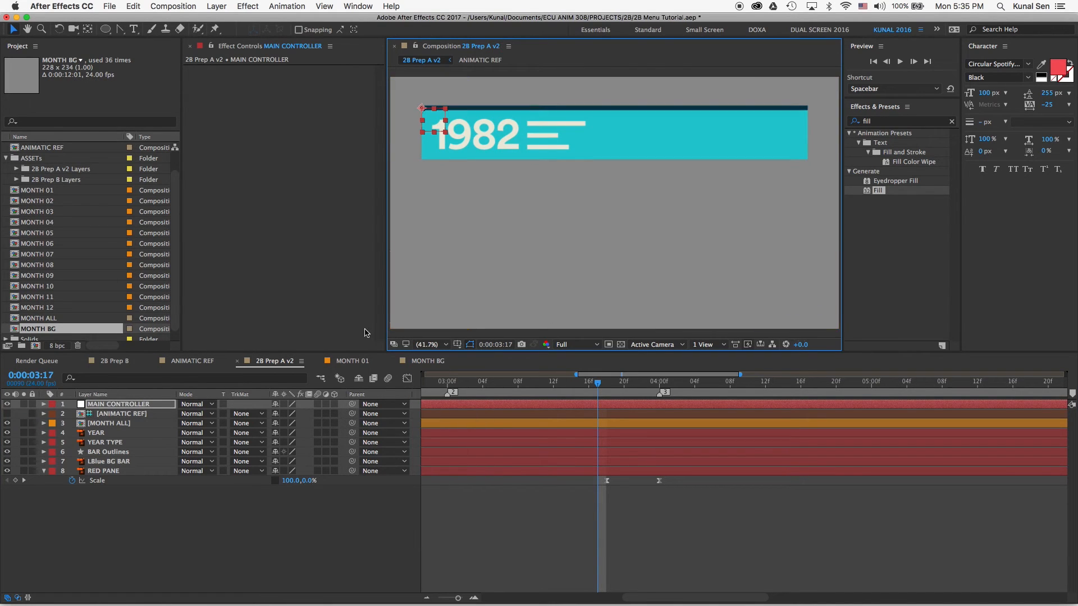
# - Parent MONTH ALL, YEAR, YEAR TYPE, BAR Outlines, LBlue BG BAR and RED PANE to MAIN CONTROLLER
pyautogui.click(129, 426)
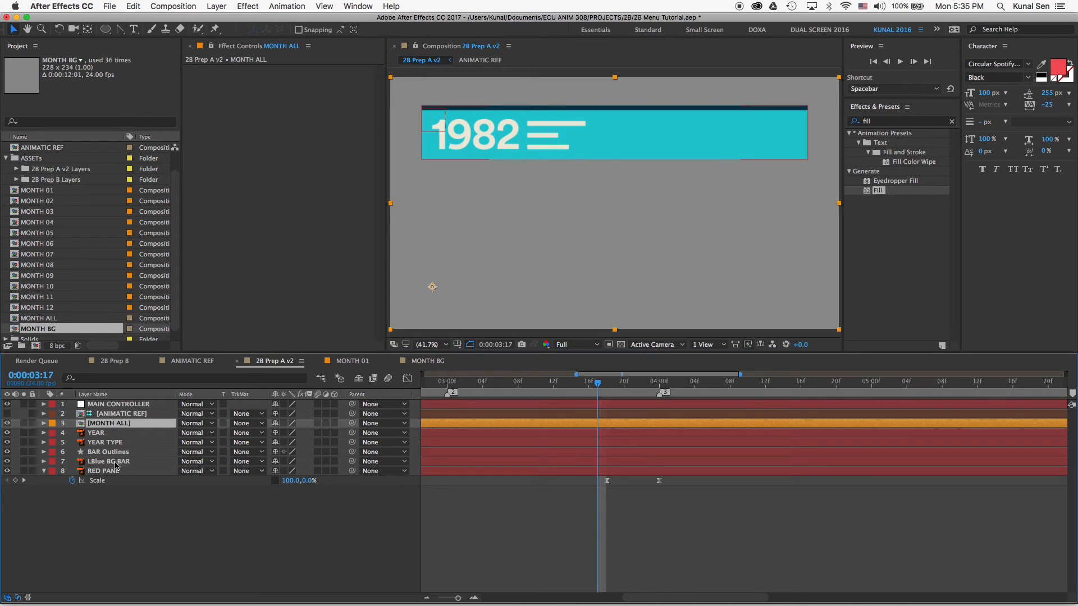
pyautogui.click(111, 470)
pyautogui.click(125, 433)
pyautogui.click(132, 423)
pyautogui.moveTo(352, 423); pyautogui.dragTo(130, 405)
pyautogui.click(140, 433)
pyautogui.click(112, 442)
pyautogui.moveTo(352, 442); pyautogui.dragTo(129, 404)
pyautogui.click(112, 452)
pyautogui.moveTo(352, 452); pyautogui.dragTo(130, 405)
pyautogui.click(112, 461)
pyautogui.click(104, 472)
pyautogui.moveTo(352, 471); pyautogui.dragTo(115, 405)
# - Convert the YEAR TYPE vector layer to a shape layer and remove the original layer
pyautogui.click(111, 444)
pyautogui.rightClick(111, 445)
pyautogui.click(144, 478)
pyautogui.click(52, 443)
pyautogui.click(68, 433)
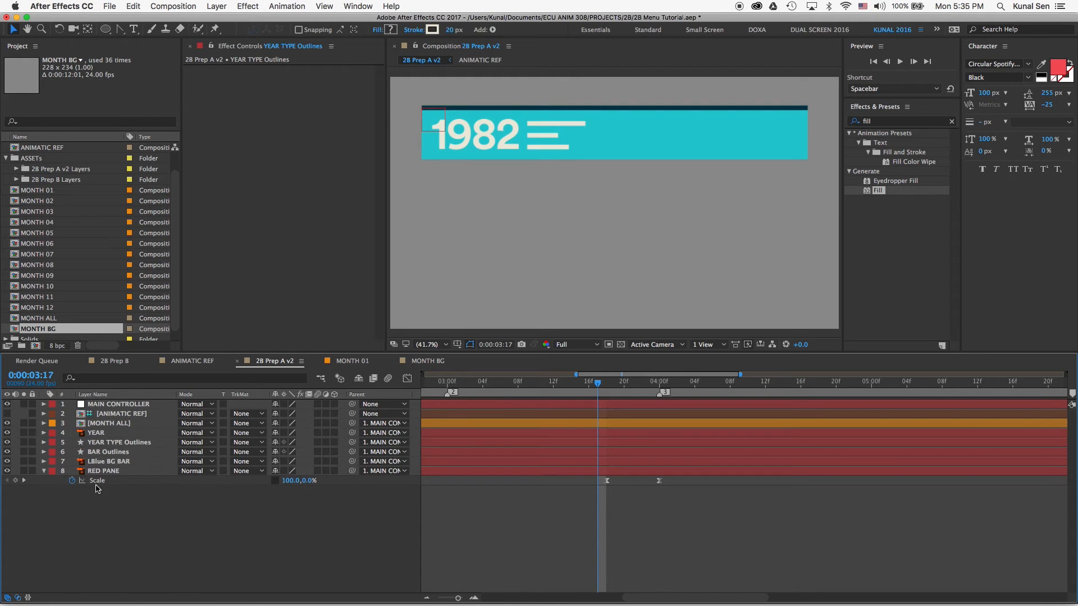
# - Show the ANIMATIC REF layer as an overlay and, with MAIN CONTROLLER selected, set the current time to 3:00
pyautogui.click(575, 403)
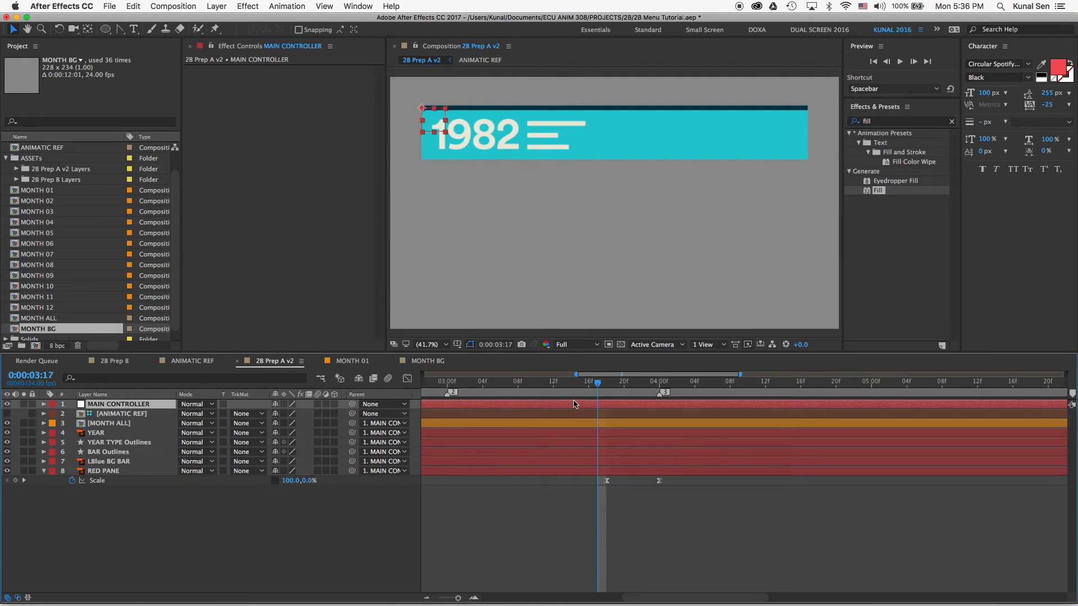
pyautogui.moveTo(612, 385); pyautogui.dragTo(554, 383)
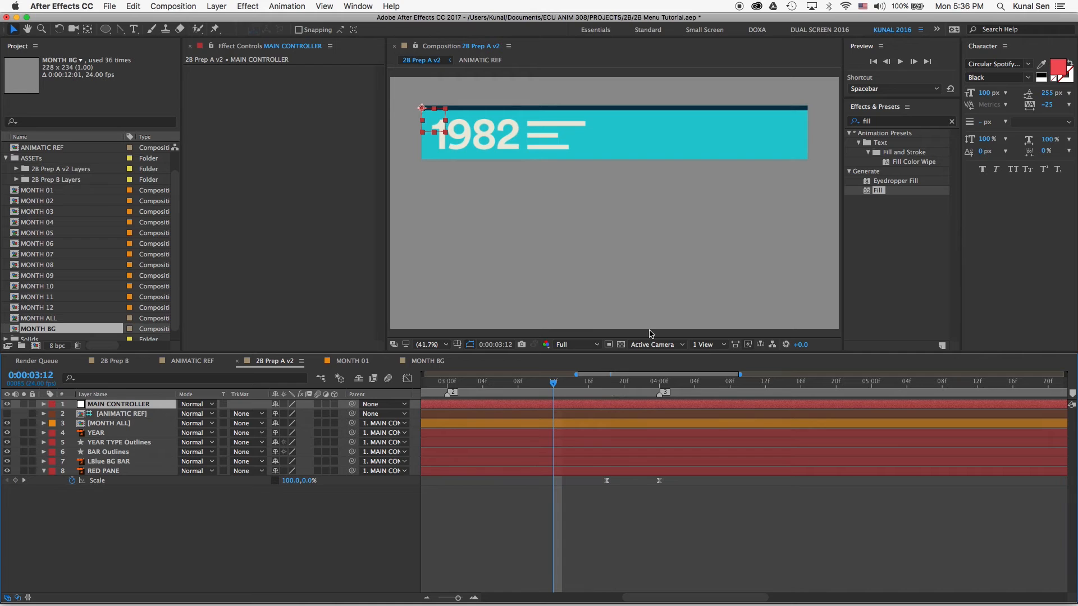
pyautogui.click(7, 414)
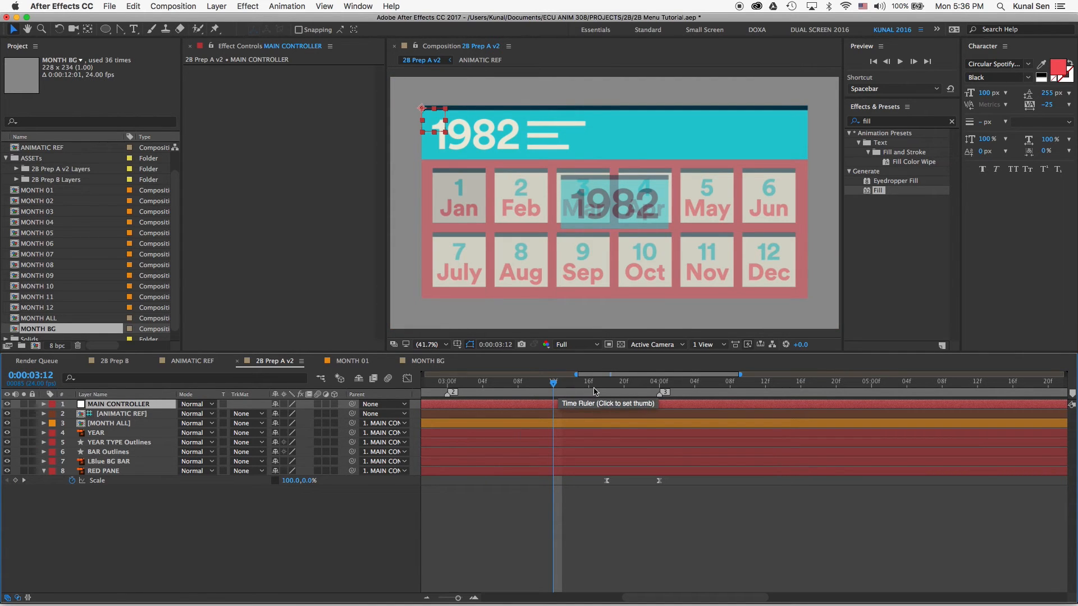
pyautogui.click(448, 383)
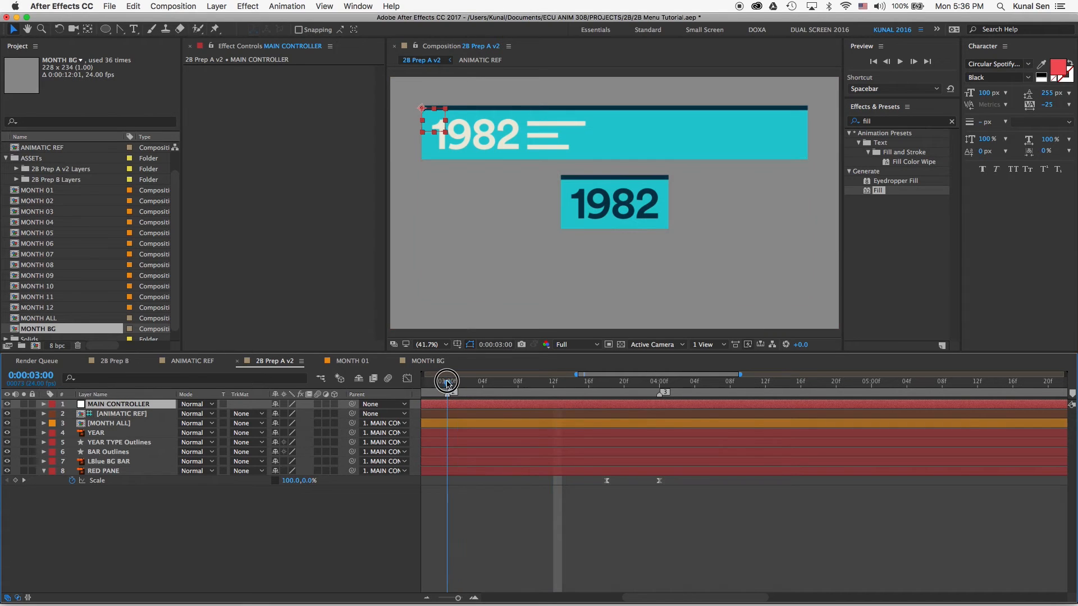
# - Add MAIN CONTROLLER Position keyframes at 3:00 and 3:18
pyautogui.press('p')
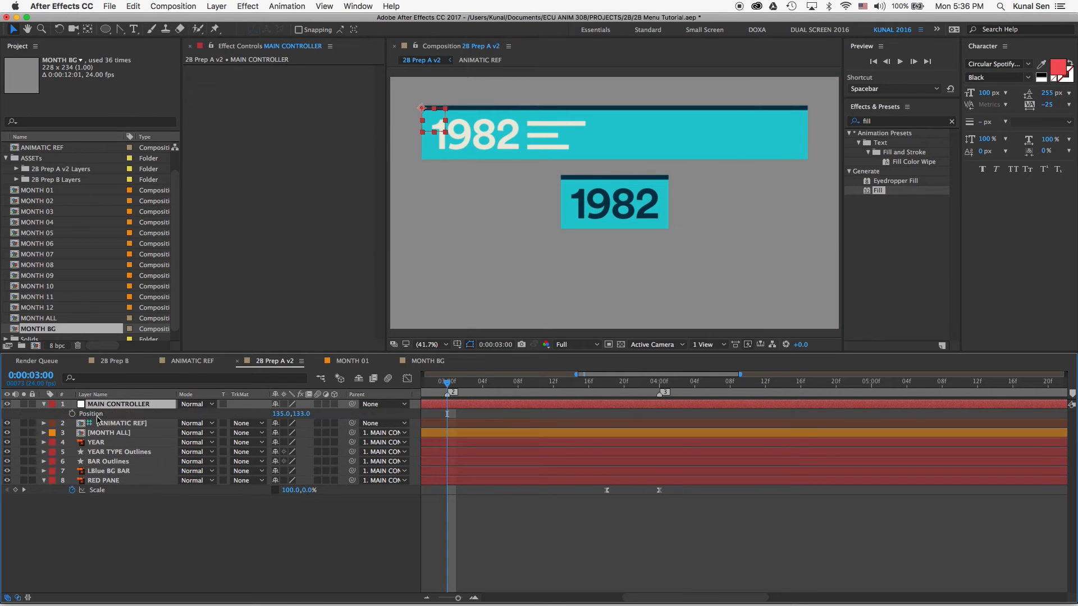
pyautogui.press('3')
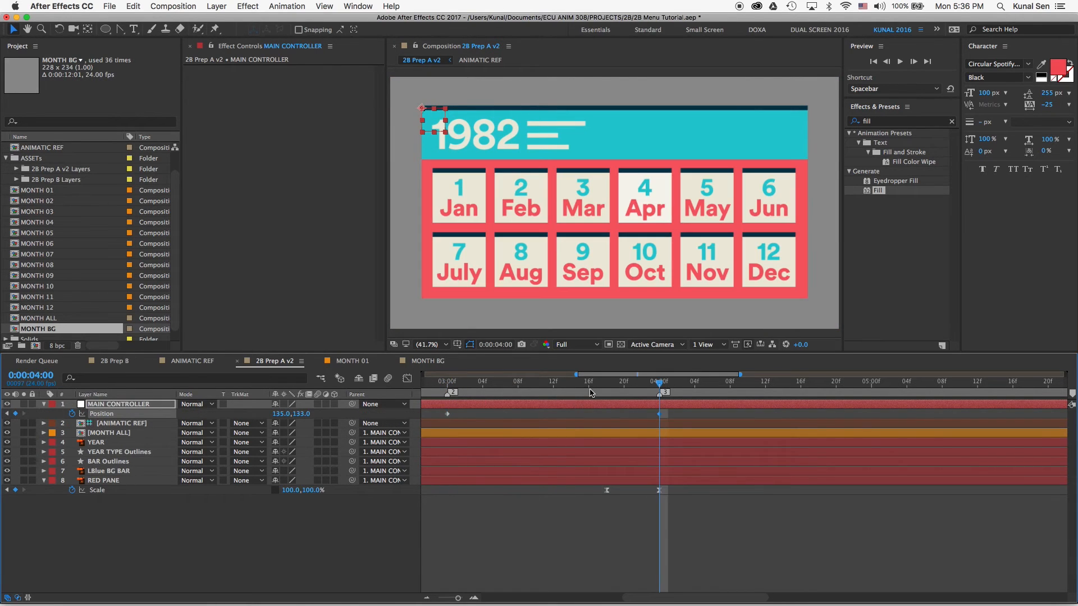
pyautogui.moveTo(660, 414); pyautogui.dragTo(607, 414)
# - At 3:00, set MAIN CONTROLLER's Position to 731, 429 to align the header with the reference 1982 tile
pyautogui.click(440, 384)
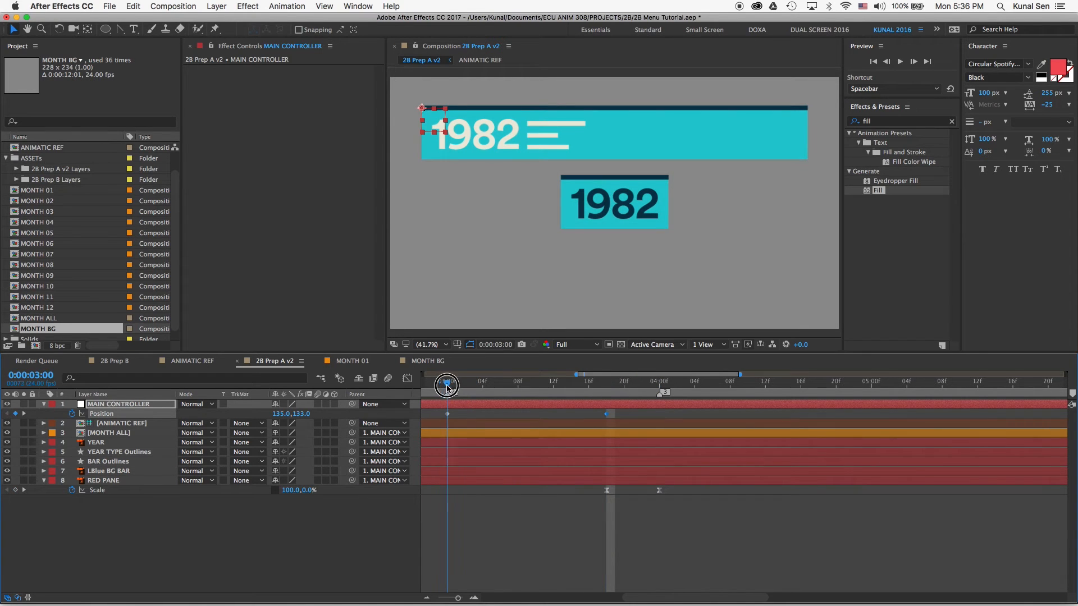
pyautogui.click(447, 384)
pyautogui.moveTo(281, 414); pyautogui.dragTo(608, 415)
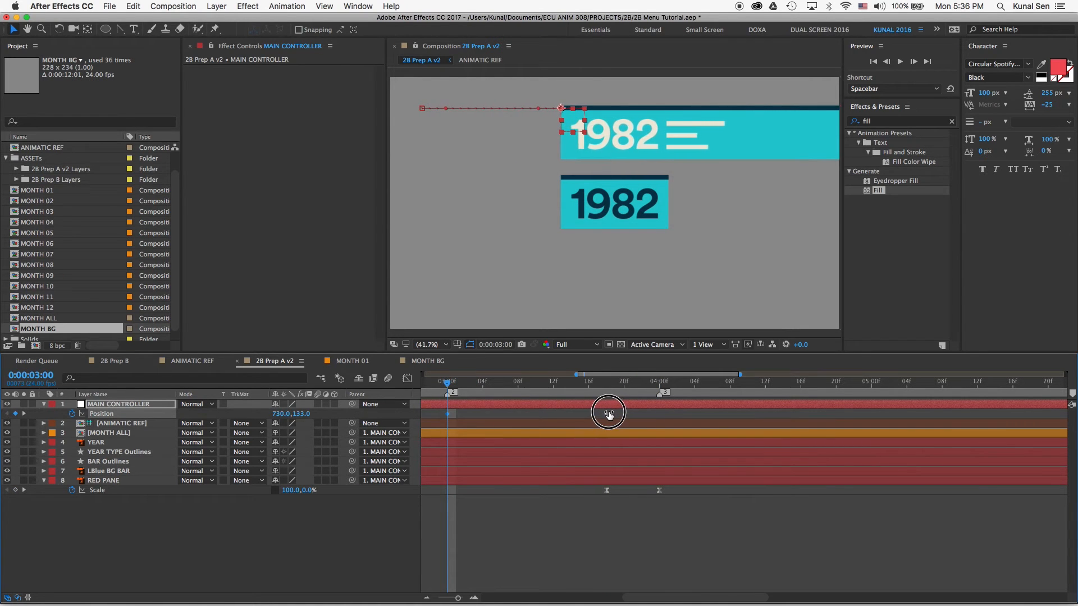
pyautogui.moveTo(301, 414); pyautogui.dragTo(455, 429)
pyautogui.press('Up')
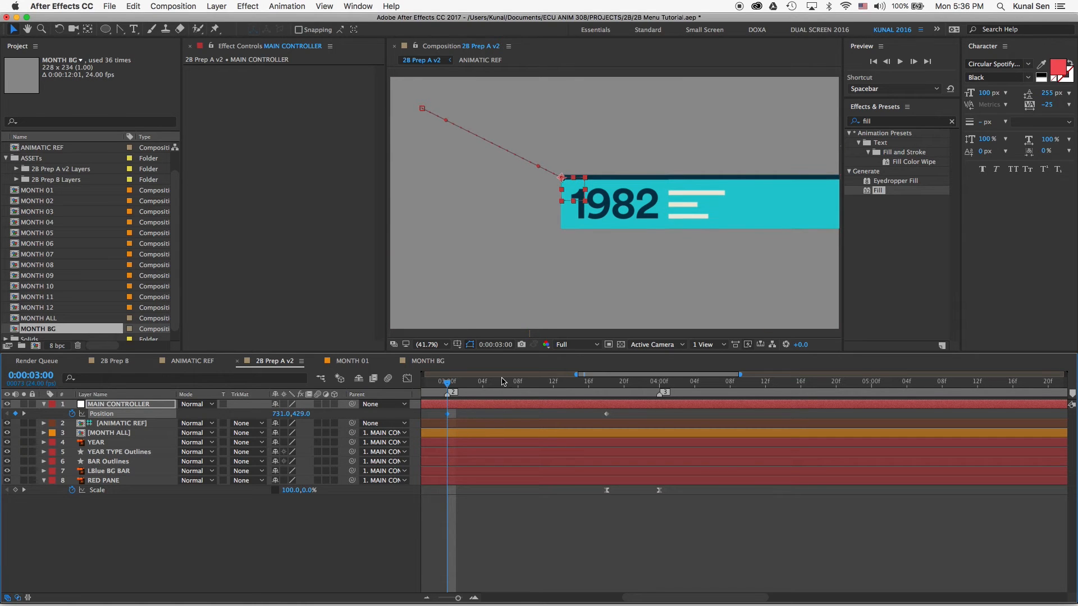
pyautogui.hotkey('shift', 'Down')
pyautogui.press('Up')
pyautogui.press('Up')
pyautogui.hotkey('shift', 'Up')
pyautogui.press('Up')
pyautogui.press('Up')
pyautogui.press('space')
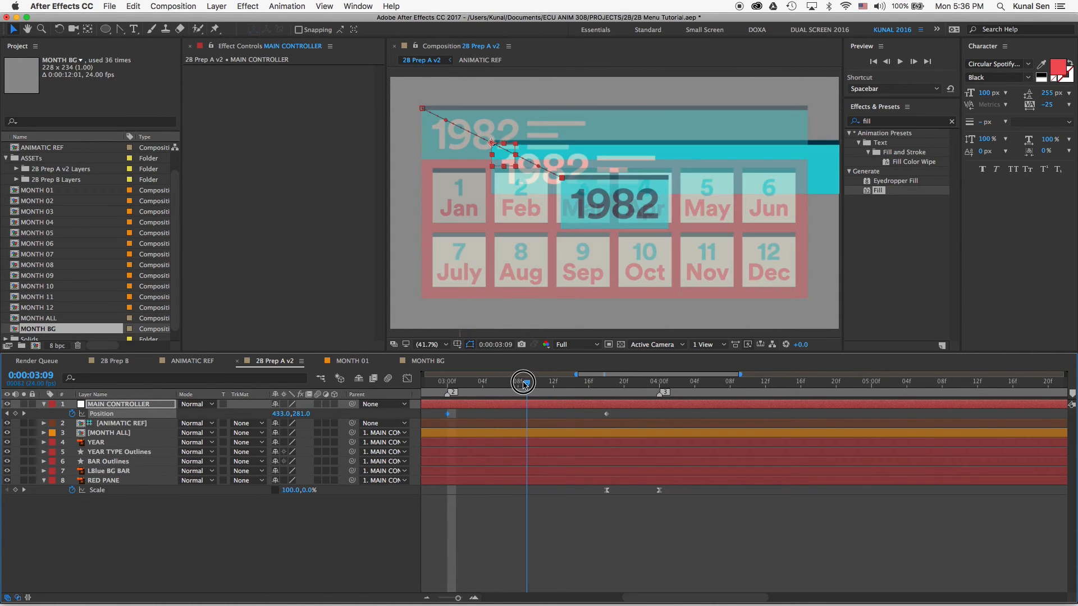
# - Copy MAIN CONTROLLER's 3:00 Position keyframe to 3:08 and set its X position to 135
pyautogui.moveTo(470, 410); pyautogui.dragTo(445, 417)
pyautogui.press('super+c')
pyautogui.press('super+v')
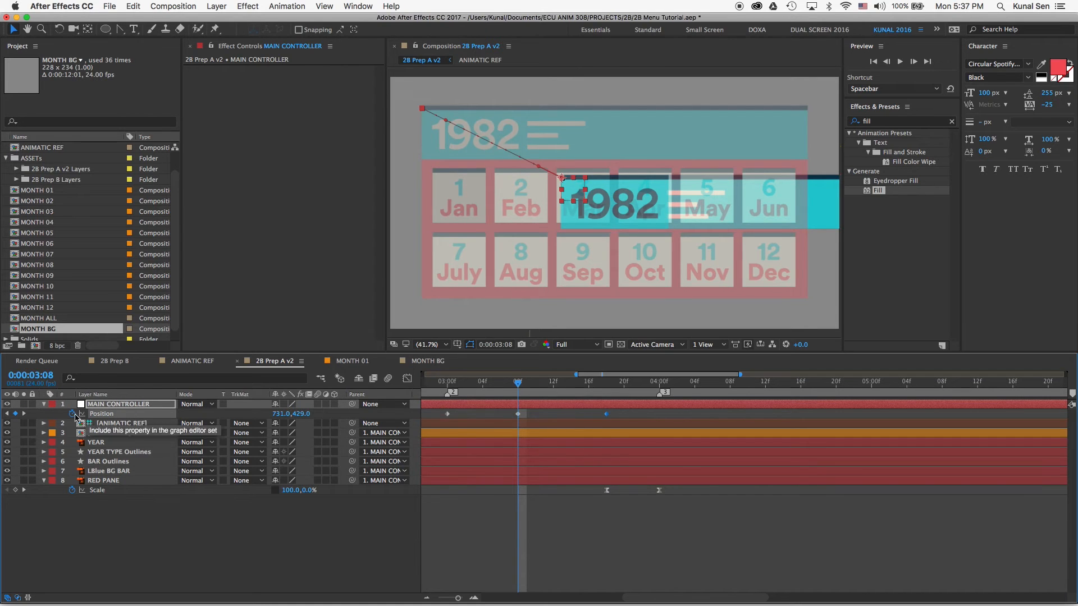
pyautogui.press('k')
pyautogui.press('Return')
pyautogui.write('j135')
pyautogui.press('Return')
# - Convert the MAIN CONTROLLER motion path's 3:08 vertex to a corner point so both path segments run straight
pyautogui.press('g')
pyautogui.click(422, 180)
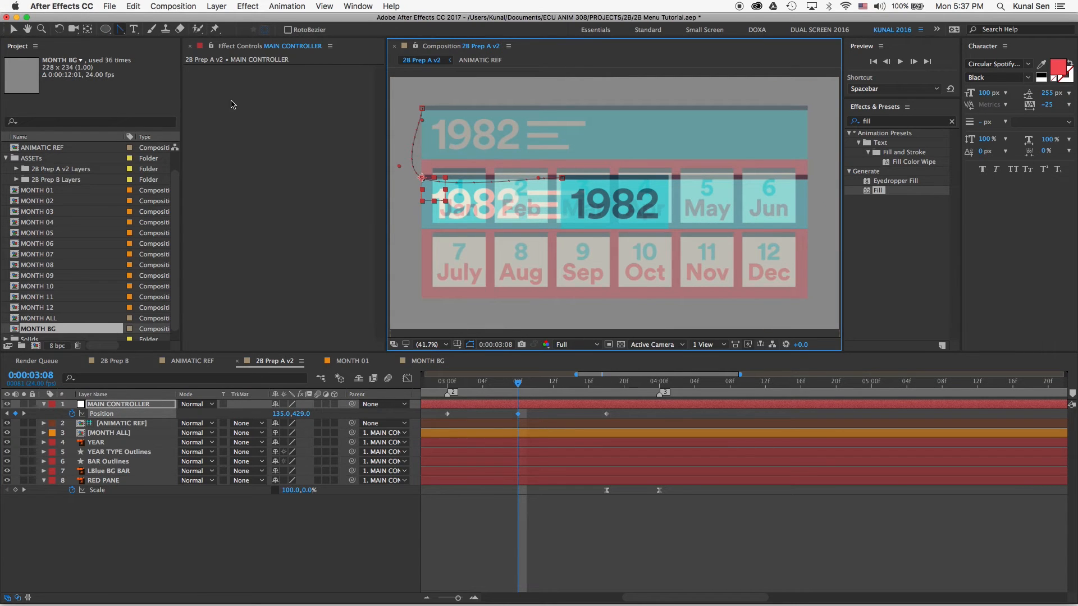
pyautogui.click(422, 179)
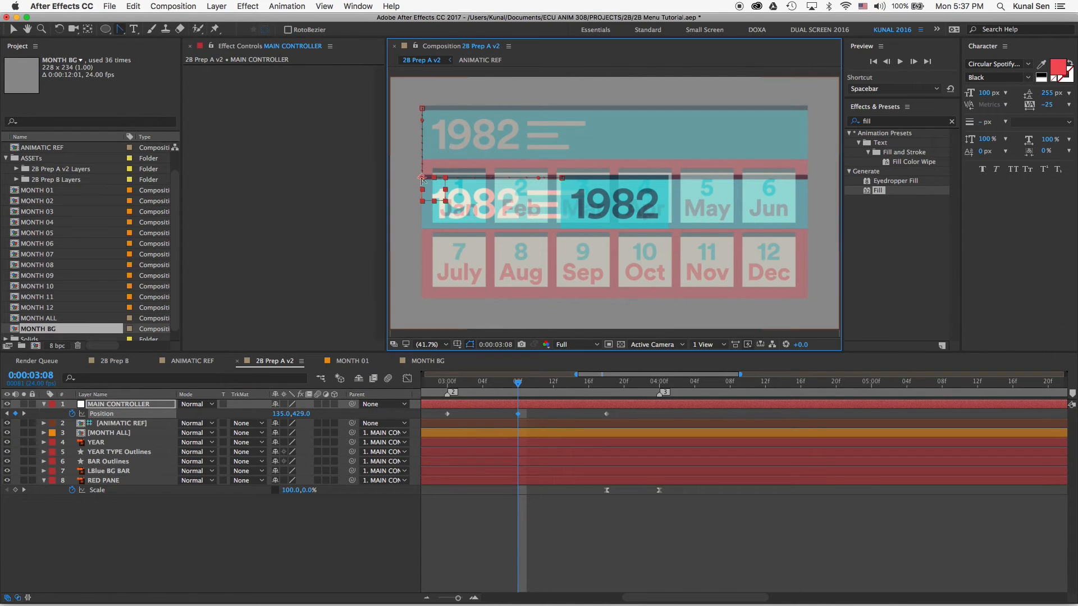
# - Move the ANIMATIC REF layer above MAIN CONTROLLER, keeping it visible, with the current time at 3:00
pyautogui.click(7, 404)
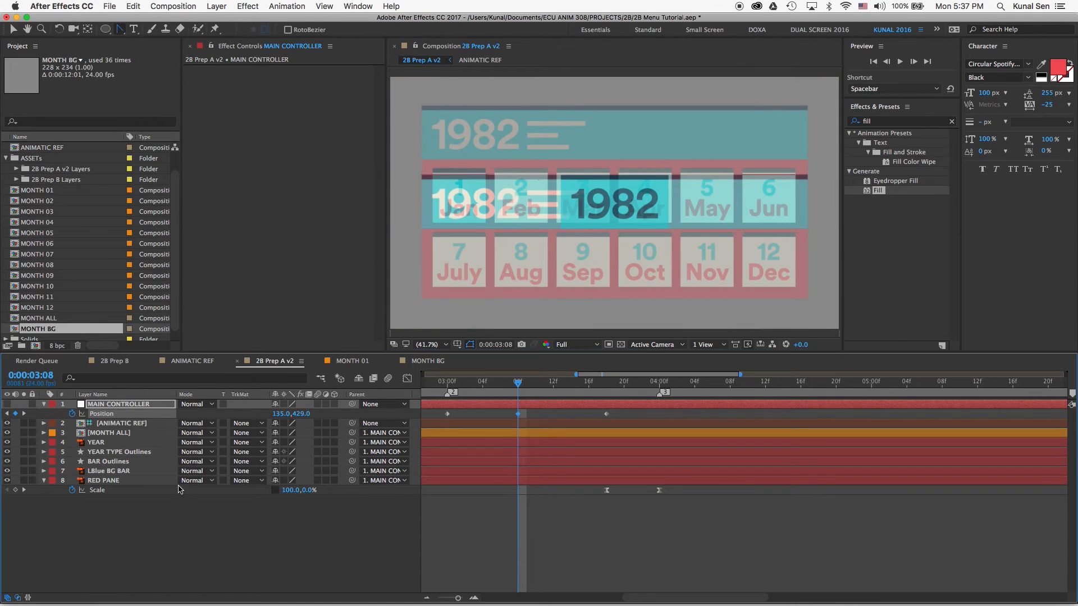
pyautogui.click(7, 405)
pyautogui.click(7, 424)
pyautogui.moveTo(517, 382)
pyautogui.mouseDown()
pyautogui.moveTo(460, 382)
pyautogui.moveTo(684, 378)
pyautogui.moveTo(516, 380)
pyautogui.mouseUp()
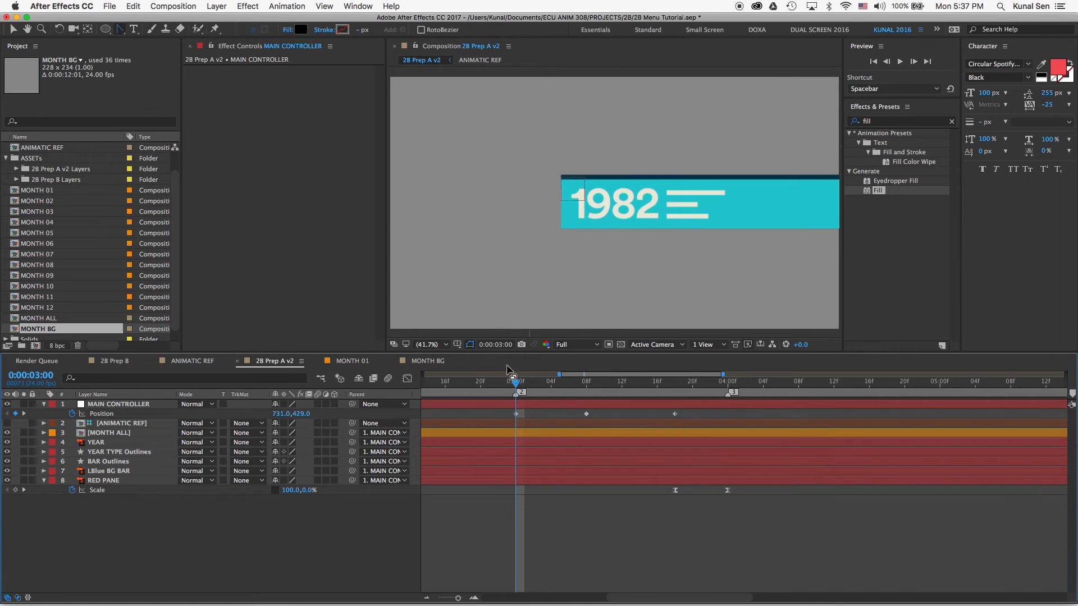
pyautogui.click(8, 424)
pyautogui.moveTo(111, 426); pyautogui.dragTo(115, 404)
pyautogui.click(25, 404)
pyautogui.click(24, 405)
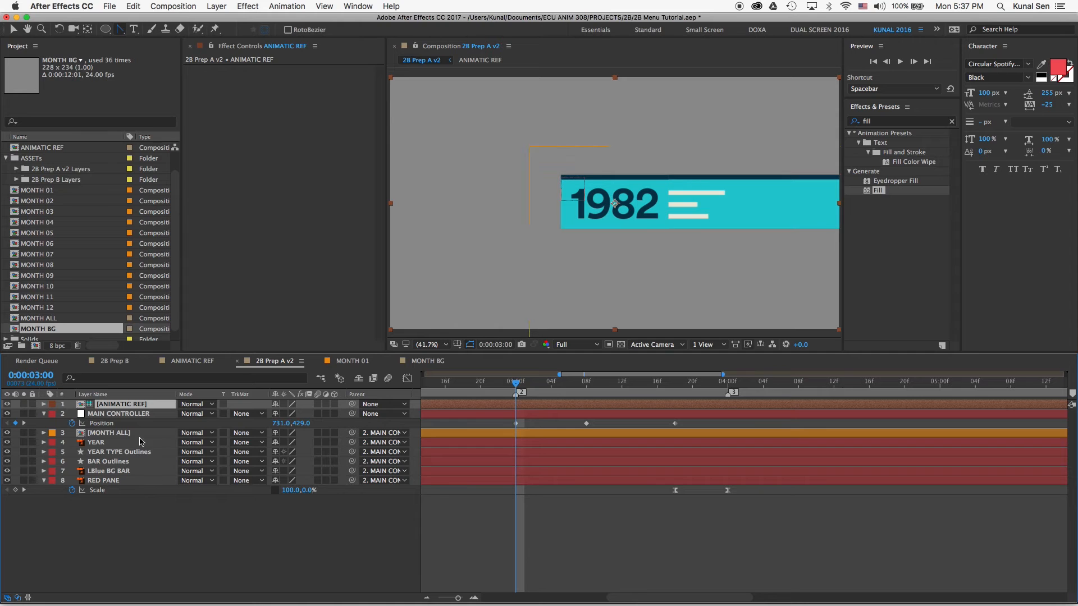
# - Add a Scale keyframe to LBlue BG BAR at 3:00 with unlinked values of 29, 100% to fit the reference tile
pyautogui.click(110, 471)
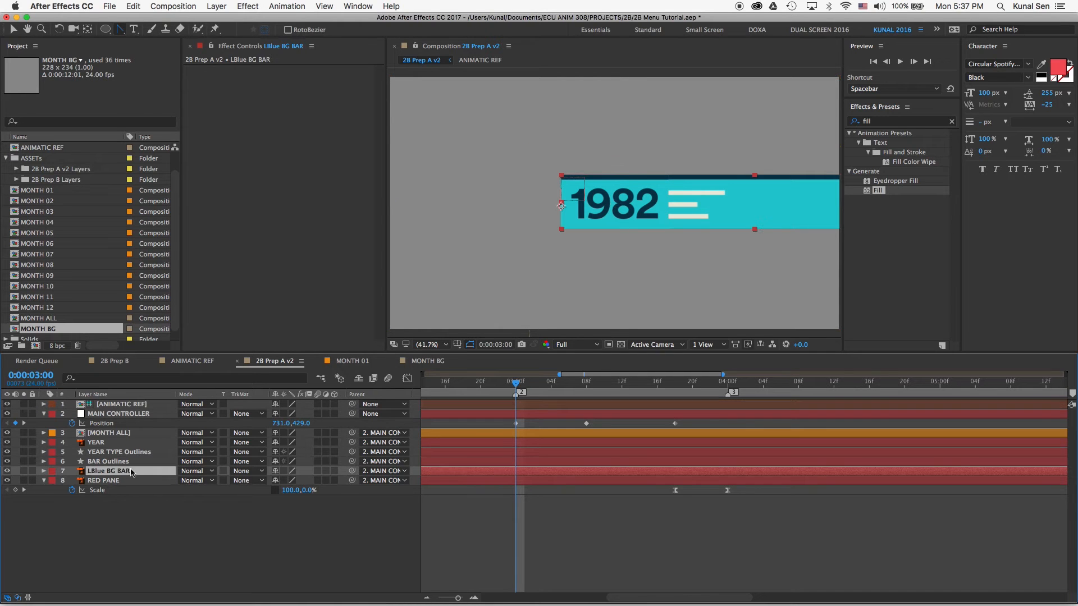
pyautogui.press('s')
pyautogui.moveTo(292, 486); pyautogui.dragTo(252, 483)
pyautogui.moveTo(576, 388); pyautogui.dragTo(519, 384)
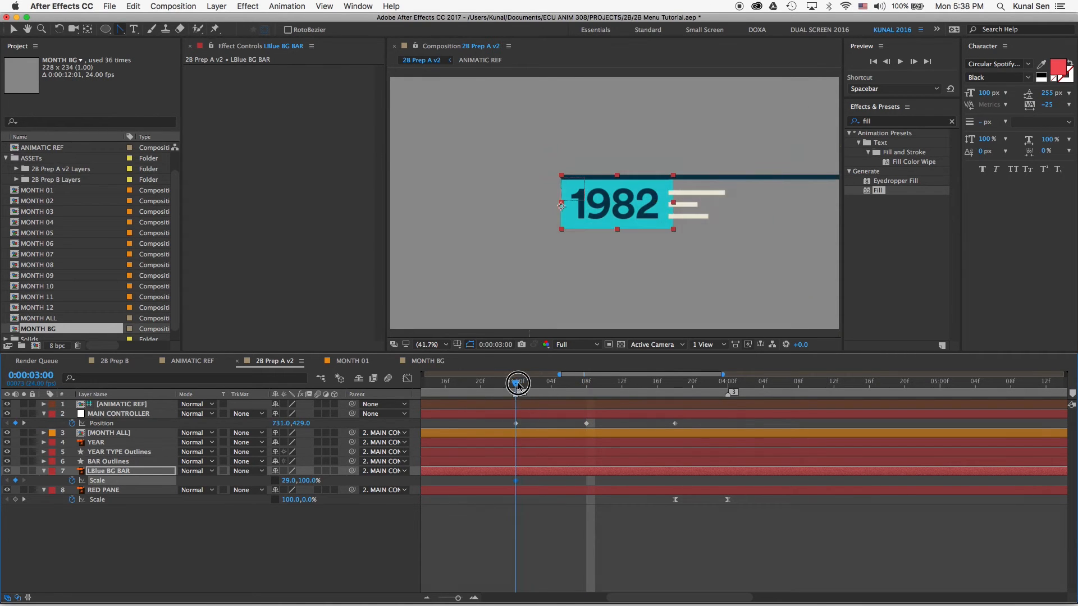
# - Add Trim Paths to BAR Outlines and set its End to 29% to match the shortened blue bar
pyautogui.click(108, 462)
pyautogui.click(44, 462)
pyautogui.click(339, 471)
pyautogui.click(365, 543)
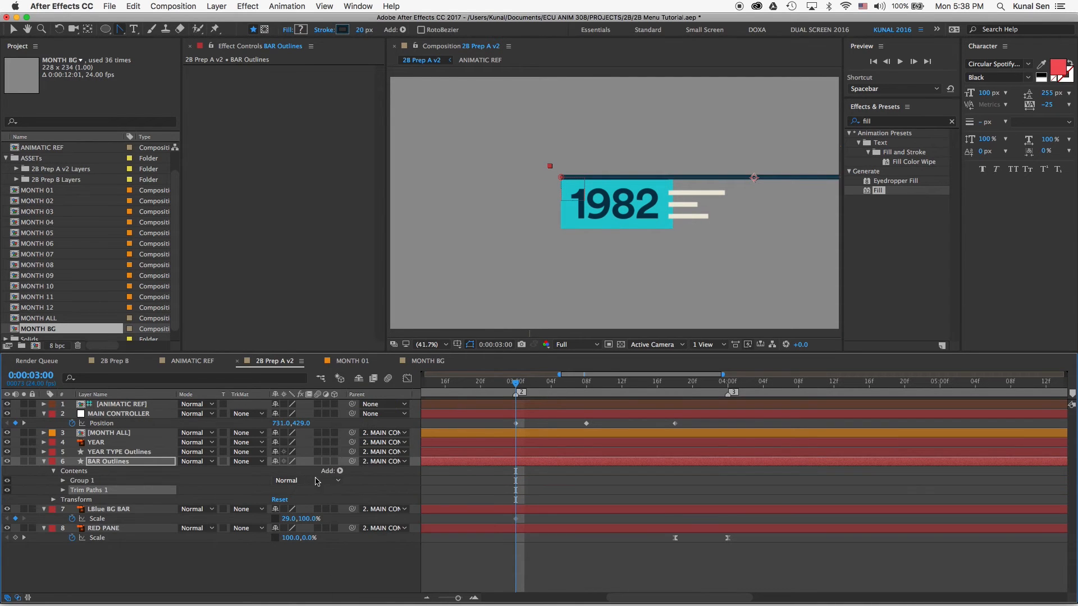
pyautogui.click(63, 490)
pyautogui.moveTo(280, 509); pyautogui.dragTo(238, 508)
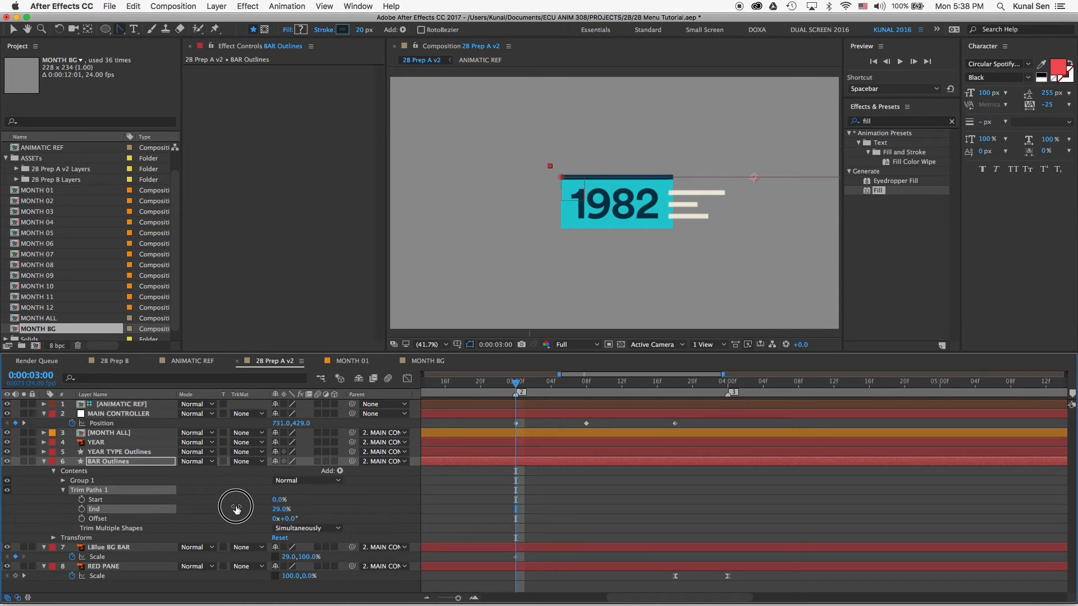
pyautogui.click(375, 504)
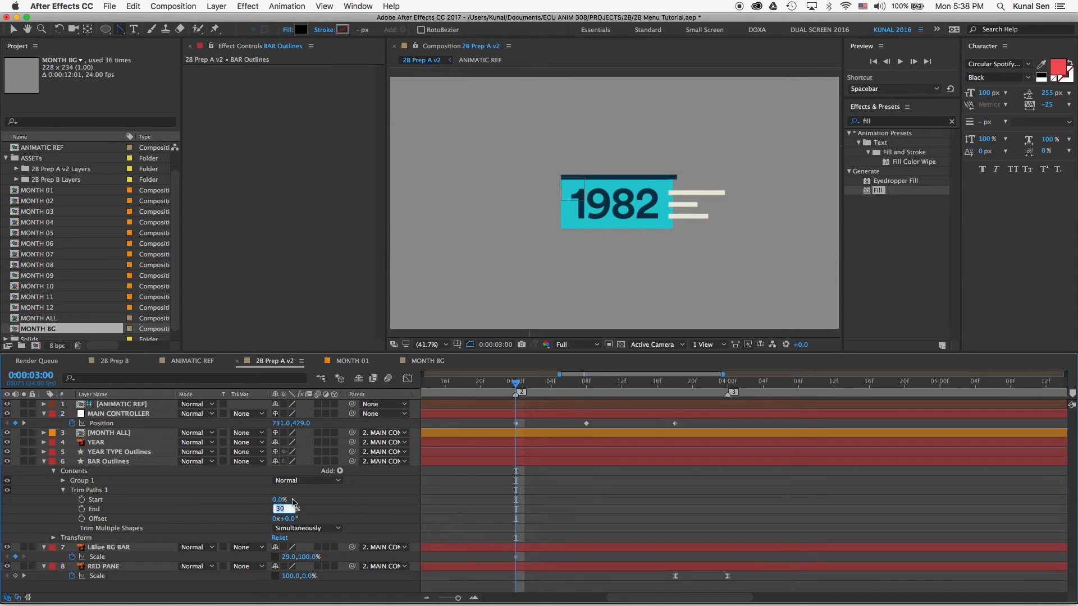
pyautogui.press('Return')
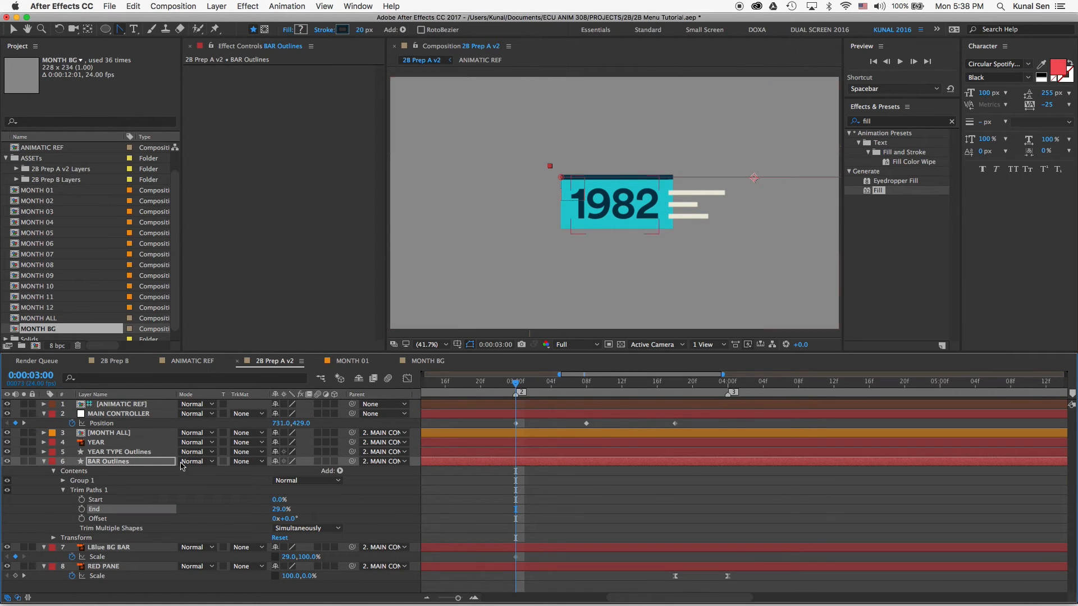
# - Hide the ANIMATIC REF layer and move MAIN CONTROLLER's last Position keyframe to 3:13
pyautogui.click(7, 405)
pyautogui.press(',')
pyautogui.moveTo(516, 384); pyautogui.dragTo(630, 385)
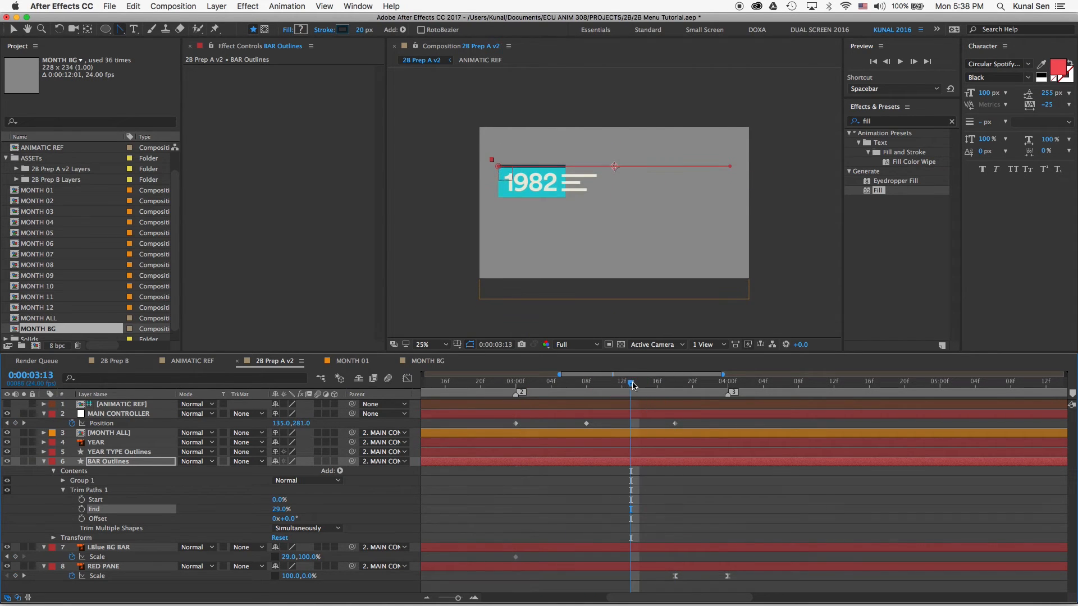
pyautogui.moveTo(675, 423); pyautogui.dragTo(631, 424)
pyautogui.click(649, 383)
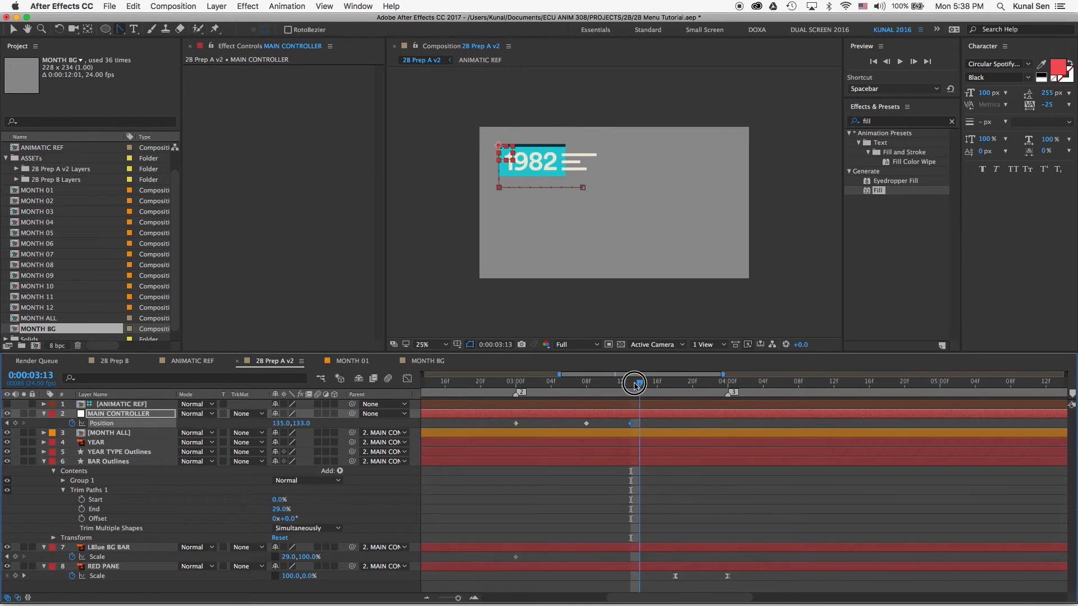
# - Move LBlue BG BAR's Scale keyframe to 3:13 and keyframe BAR Outlines' Trim Paths End at the same time
pyautogui.click(530, 560)
pyautogui.click(106, 464)
pyautogui.press('u')
pyautogui.click(45, 462)
pyautogui.click(54, 472)
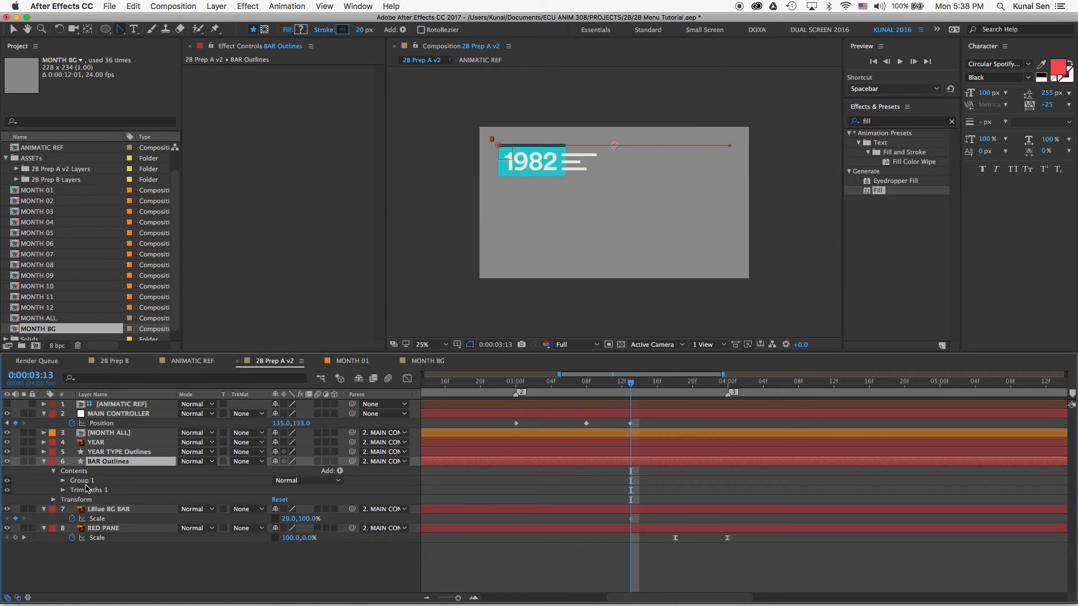
pyautogui.click(63, 491)
pyautogui.click(104, 509)
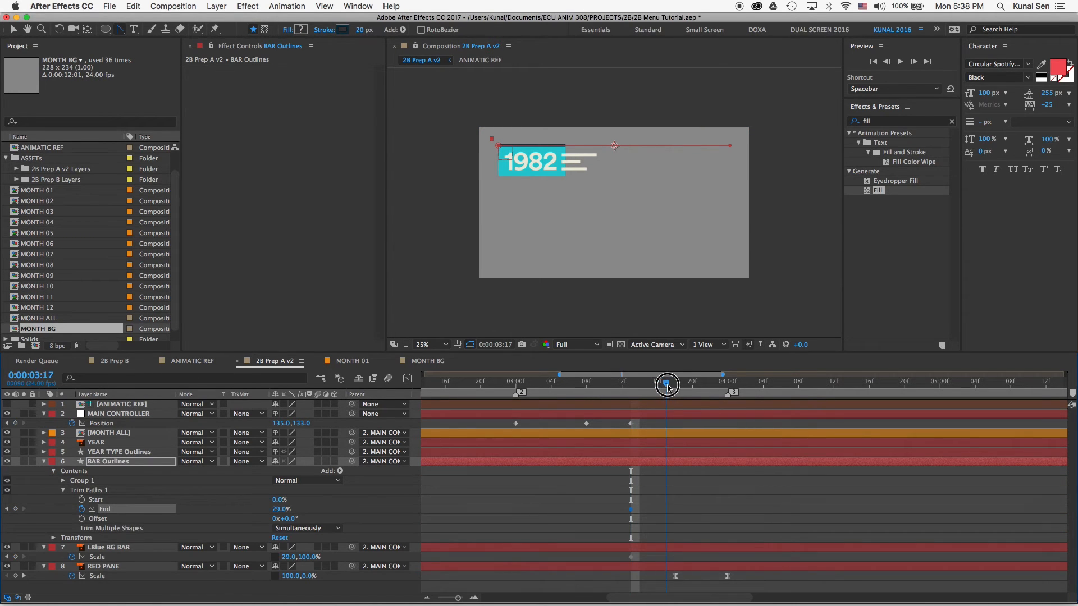
# - At 3:18, set BAR Outlines' Trim Paths End to 100% and LBlue BG BAR's Scale to 100, 100%
pyautogui.moveTo(667, 385); pyautogui.dragTo(675, 385)
pyautogui.moveTo(280, 509); pyautogui.dragTo(352, 512)
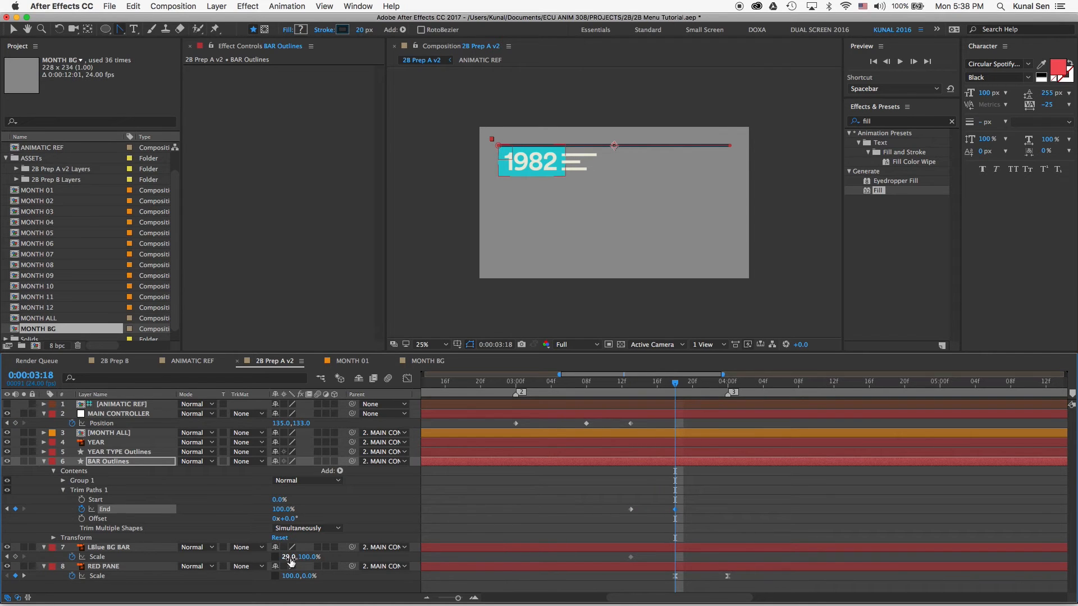
pyautogui.write('100')
pyautogui.press('Return')
pyautogui.moveTo(670, 387)
pyautogui.mouseDown()
pyautogui.moveTo(722, 385)
pyautogui.moveTo(550, 385)
pyautogui.moveTo(752, 385)
pyautogui.moveTo(548, 385)
pyautogui.moveTo(722, 385)
pyautogui.moveTo(675, 385)
pyautogui.mouseUp()
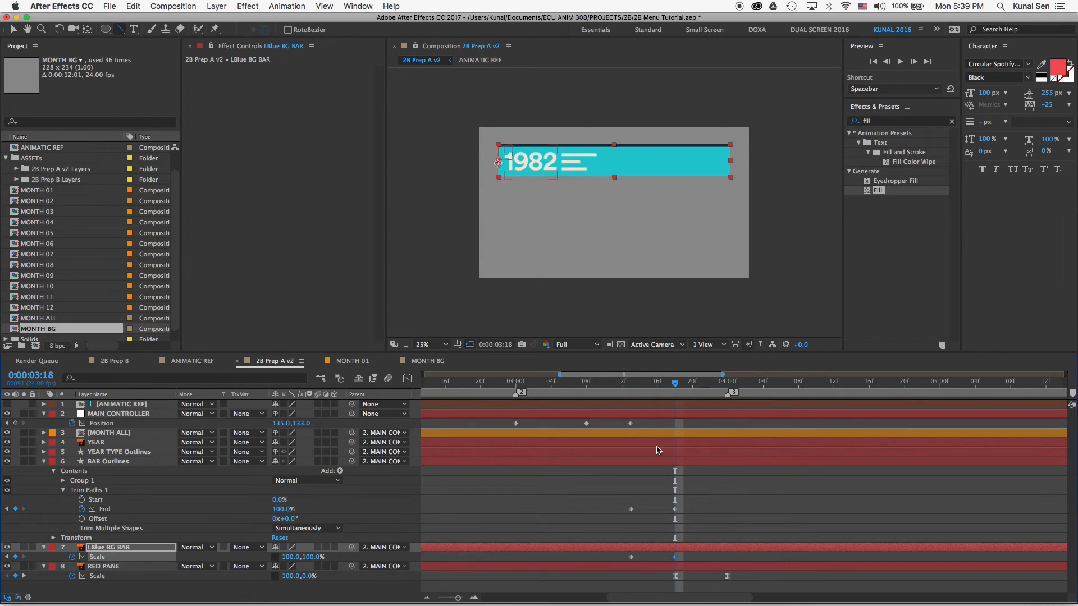
# - Apply Easy Ease to MAIN CONTROLLER's first and last Position keyframes at 3:00 and 3:13
pyautogui.click(716, 485)
pyautogui.moveTo(561, 383); pyautogui.dragTo(586, 385)
pyautogui.moveTo(646, 423); pyautogui.dragTo(504, 432)
pyautogui.rightClick(635, 424)
pyautogui.moveTo(690, 549)
pyautogui.click(775, 529)
pyautogui.rightClick(516, 423)
pyautogui.moveTo(578, 551)
pyautogui.click(671, 530)
# - Move MAIN CONTROLLER's middle Position keyframe to 3:06 and preview the header's motion
pyautogui.press('j')
pyautogui.press('space')
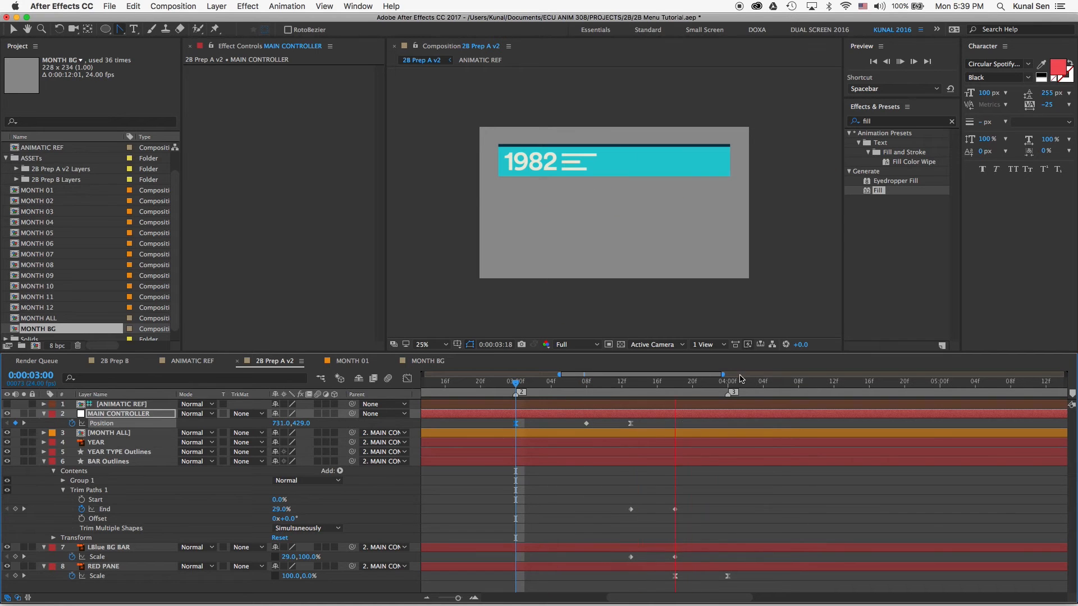
pyautogui.press('space')
pyautogui.moveTo(529, 384); pyautogui.dragTo(569, 385)
pyautogui.moveTo(586, 423); pyautogui.dragTo(569, 424)
pyautogui.moveTo(562, 382); pyautogui.dragTo(532, 381)
pyautogui.press('space')
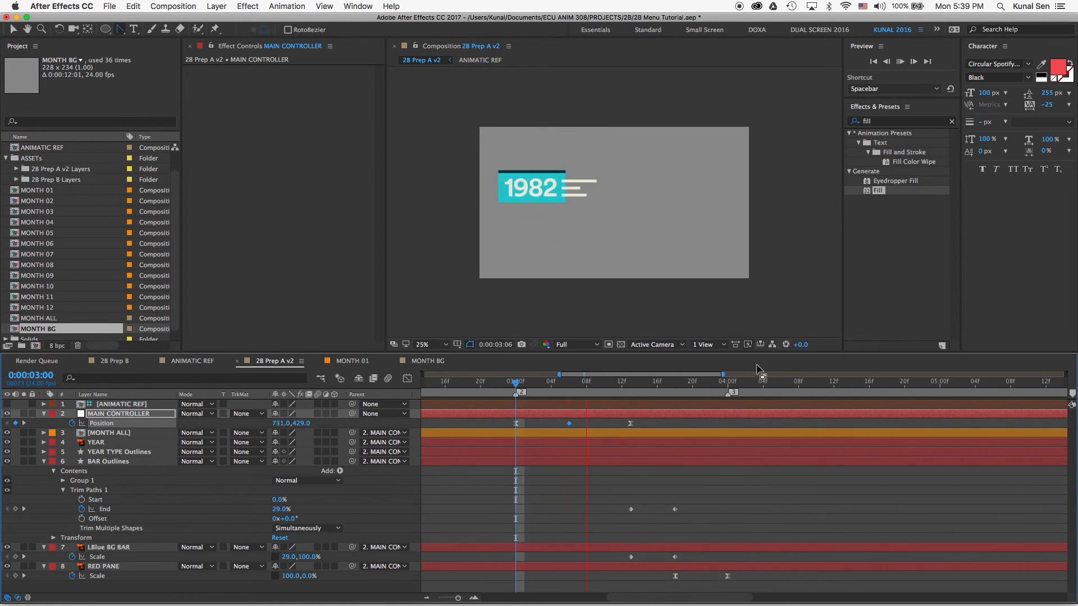
pyautogui.press('-')
pyautogui.press('-')
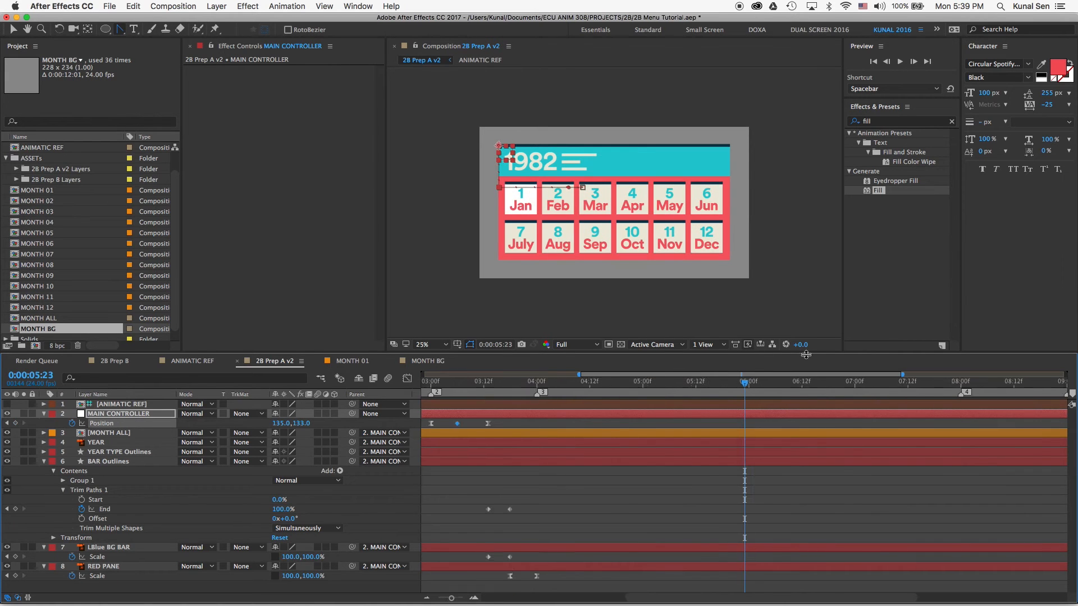
# - Add Trim Paths to YEAR TYPE Outlines and set its End to 0% at 3:13
pyautogui.moveTo(599, 384)
pyautogui.mouseDown()
pyautogui.moveTo(693, 392)
pyautogui.moveTo(610, 385)
pyautogui.mouseUp()
pyautogui.press('=')
pyautogui.press('=')
pyautogui.press('=')
pyautogui.press('=')
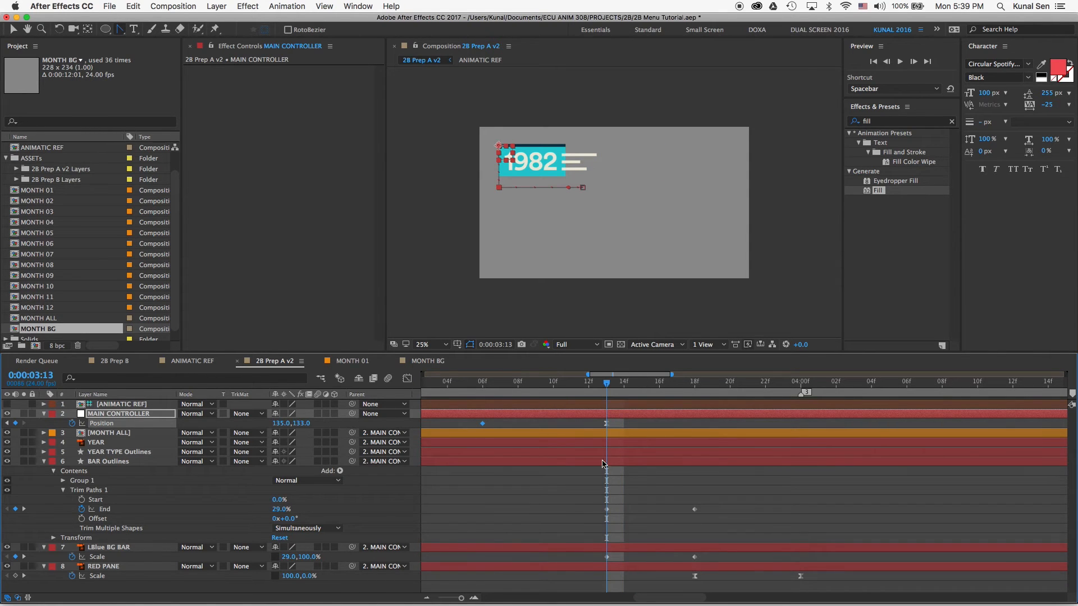
pyautogui.click(116, 453)
pyautogui.click(44, 452)
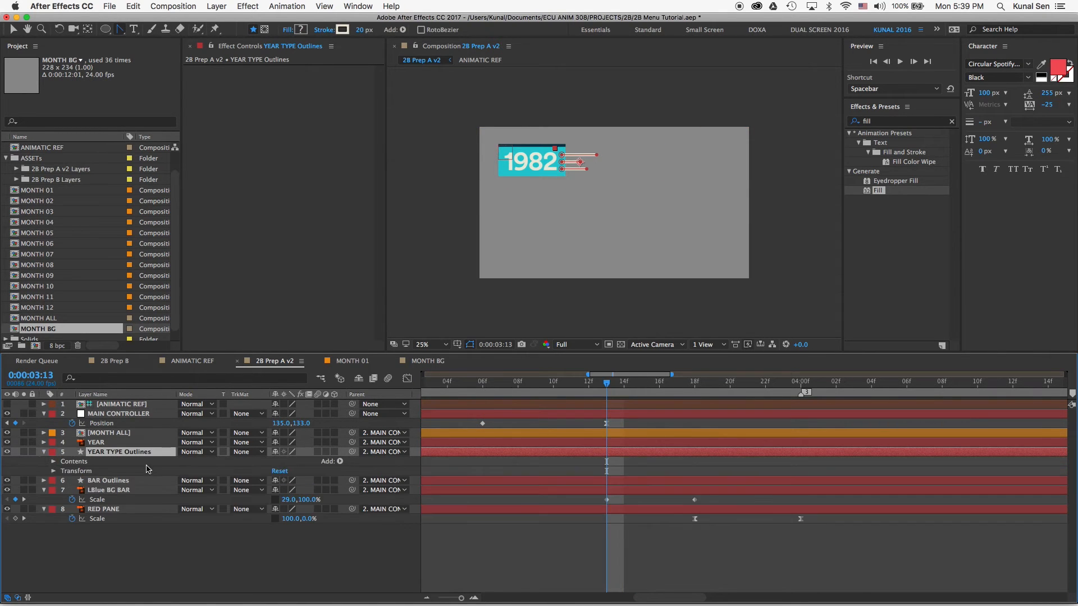
pyautogui.click(340, 462)
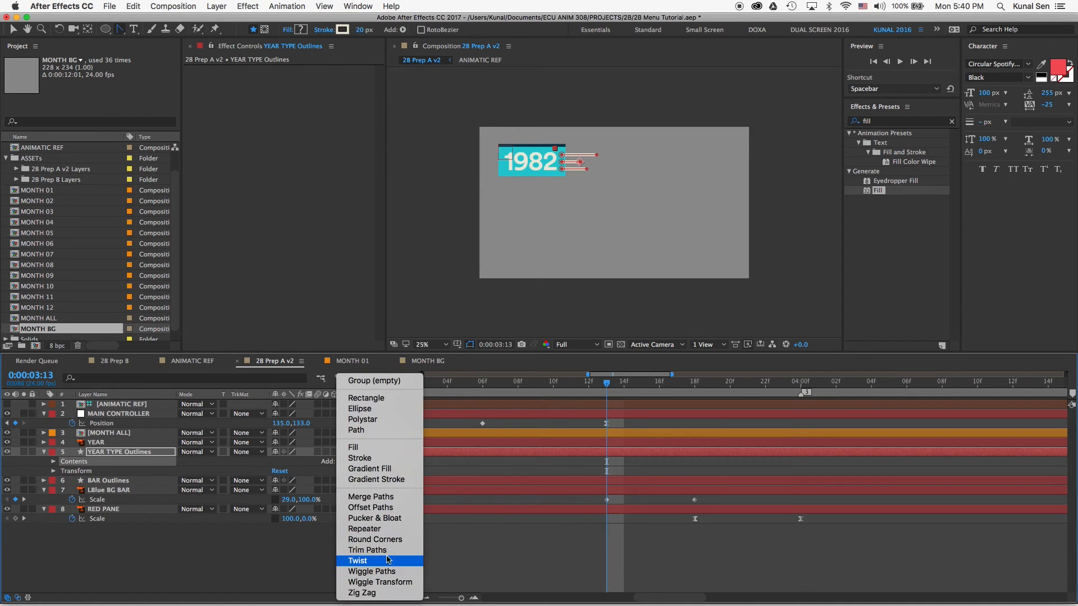
pyautogui.click(373, 515)
pyautogui.click(63, 500)
pyautogui.moveTo(279, 518); pyautogui.dragTo(192, 519)
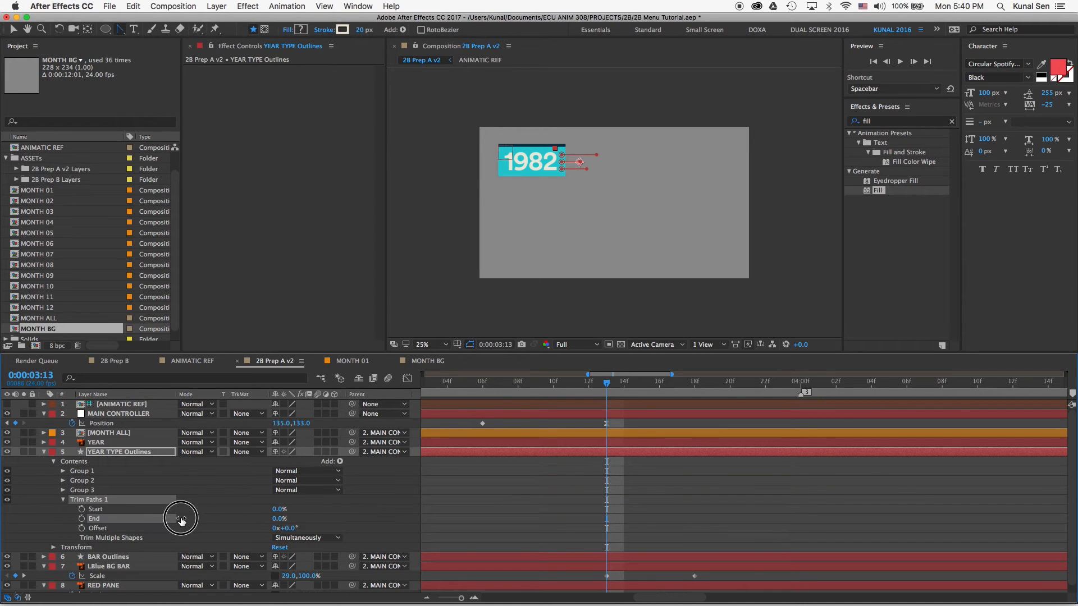
# - Animate YEAR TYPE Outlines' Trim Paths End from its 3:13 keyframe to 100% at 3:20, with Easy Ease on both keyframes
pyautogui.moveTo(679, 386); pyautogui.dragTo(730, 387)
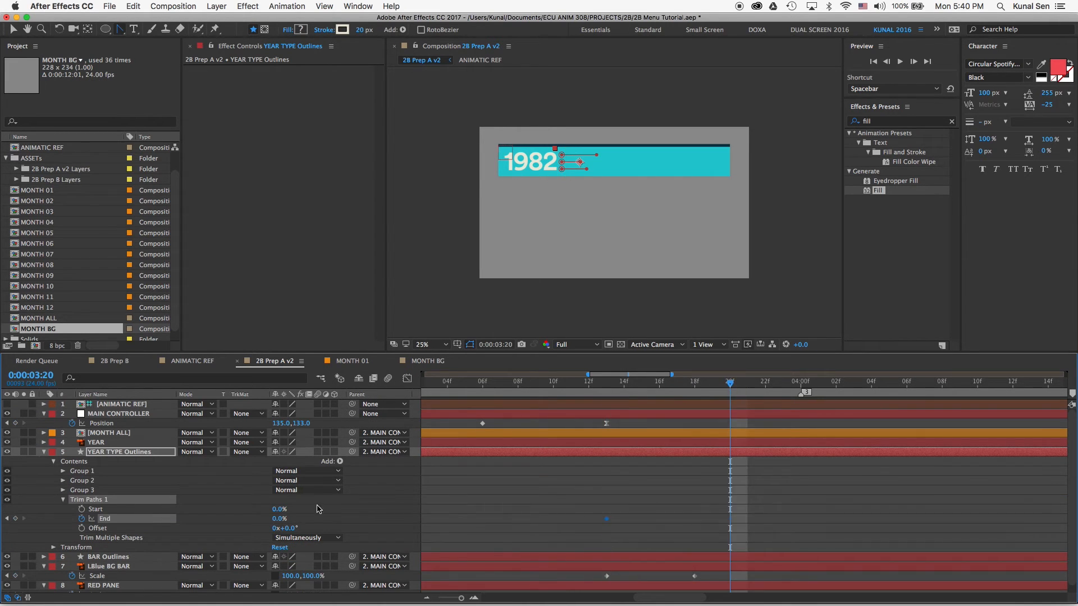
pyautogui.moveTo(758, 524); pyautogui.dragTo(579, 532)
pyautogui.rightClick(606, 519)
pyautogui.moveTo(663, 592)
pyautogui.click(741, 528)
pyautogui.moveTo(697, 388); pyautogui.dragTo(758, 391)
pyautogui.moveTo(760, 510); pyautogui.dragTo(715, 532)
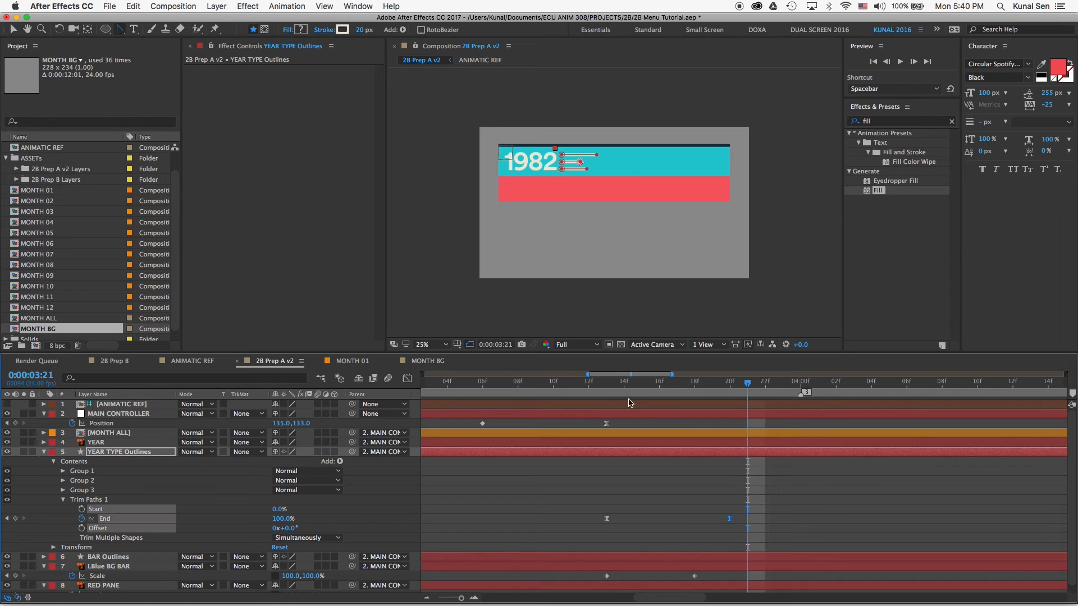
# - Reshape the speed curve of YEAR TYPE Outlines' End for a fast start and long ease-out, and preview it
pyautogui.click(625, 387)
pyautogui.click(644, 385)
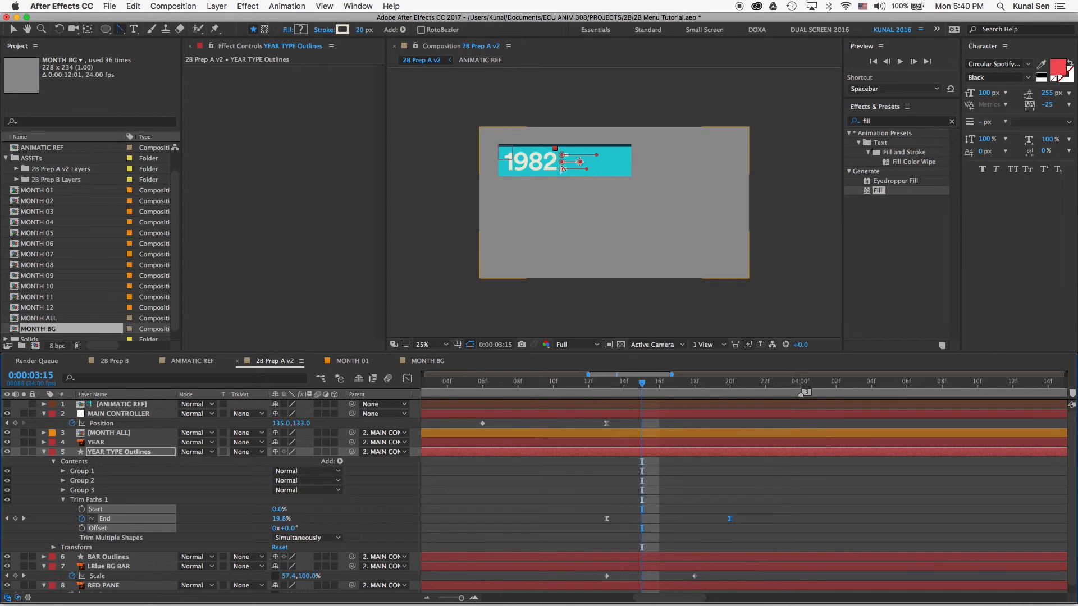
pyautogui.press('v')
pyautogui.click(662, 494)
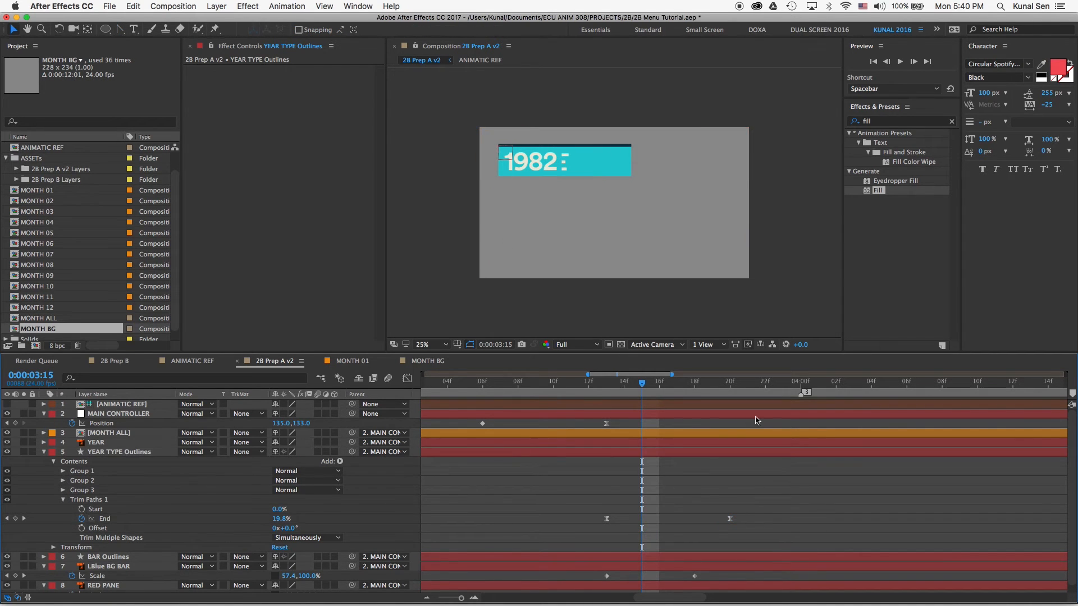
pyautogui.moveTo(747, 516); pyautogui.dragTo(720, 526)
pyautogui.click(407, 378)
pyautogui.moveTo(710, 563); pyautogui.dragTo(677, 563)
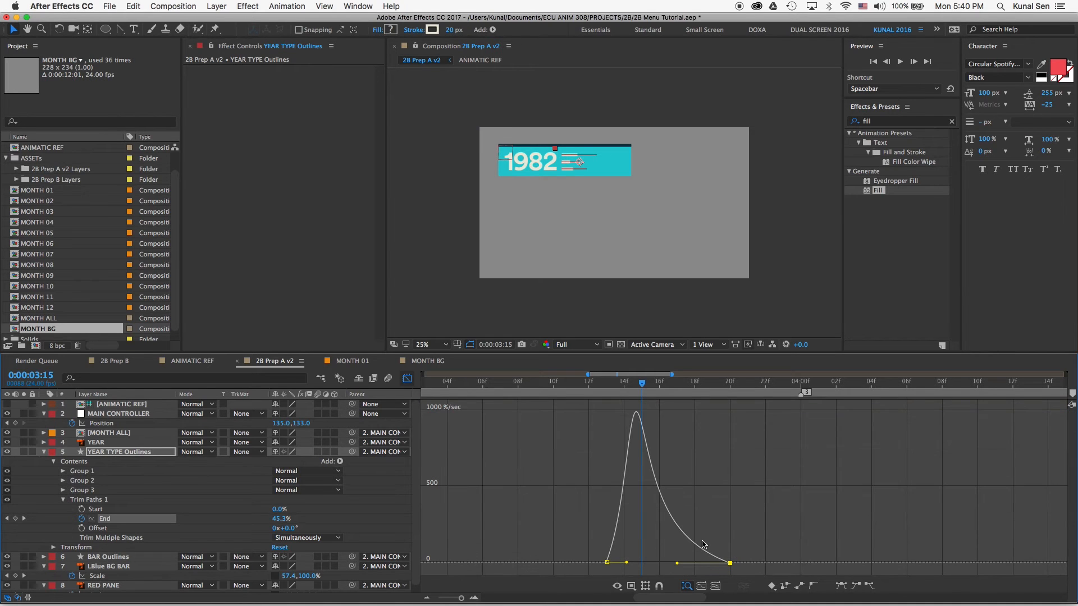
pyautogui.click(405, 379)
pyautogui.press('space')
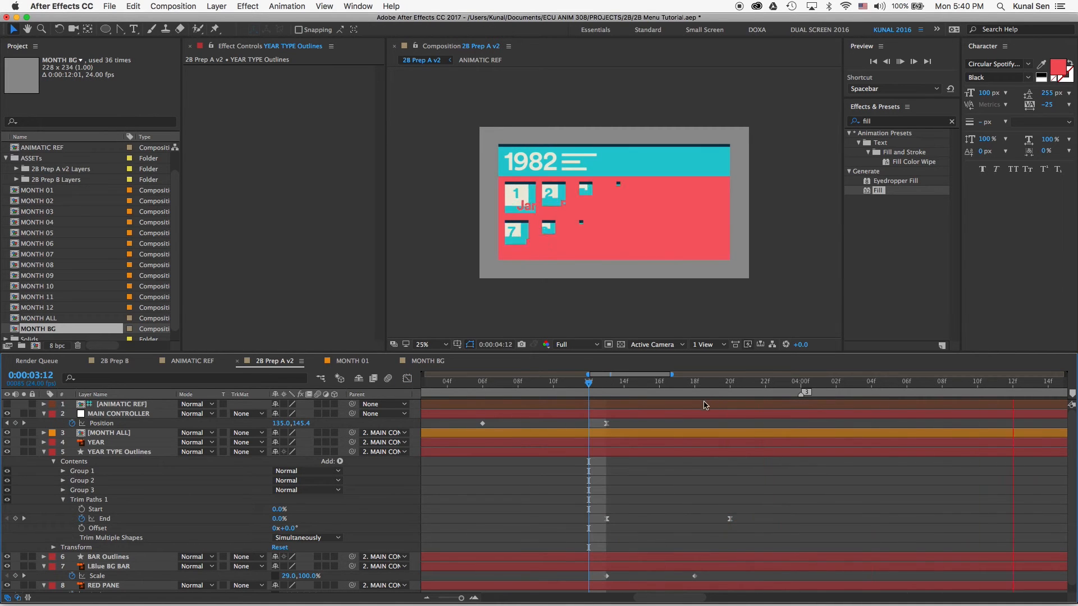
# - Move YEAR TYPE Outlines' 100% End keyframe to 3:23, just before the 4:00 marker
pyautogui.press('-')
pyautogui.press('-')
pyautogui.press('-')
pyautogui.moveTo(713, 385); pyautogui.dragTo(659, 385)
pyautogui.press('=')
pyautogui.moveTo(638, 519); pyautogui.dragTo(653, 518)
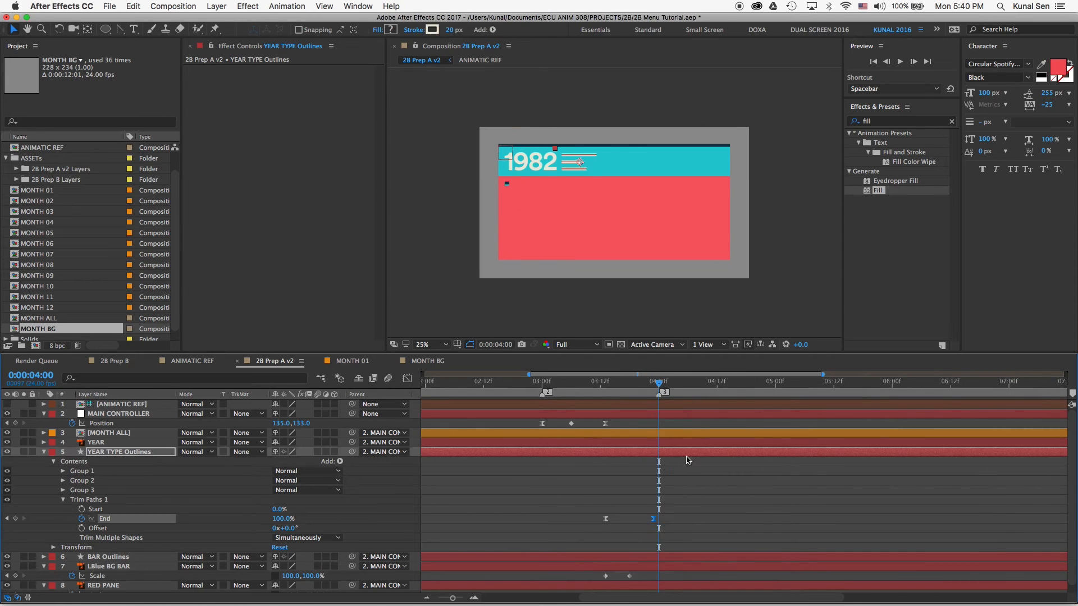
# - Try setting RED PANE's Scale to 100, 26% at 3:18, undo the change and preview the animation from 3:00
pyautogui.moveTo(646, 382)
pyautogui.mouseDown()
pyautogui.moveTo(604, 383)
pyautogui.moveTo(658, 384)
pyautogui.moveTo(605, 383)
pyautogui.moveTo(629, 384)
pyautogui.mouseUp()
pyautogui.scroll(-1, 623, 524)
pyautogui.moveTo(308, 588); pyautogui.dragTo(313, 588)
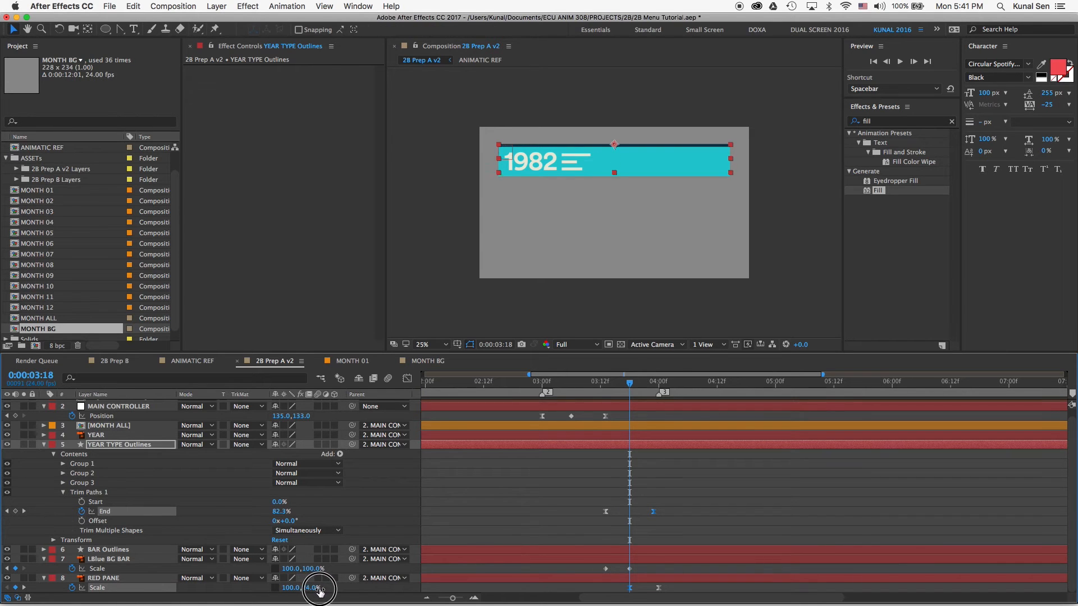
pyautogui.press('-')
pyautogui.press('-')
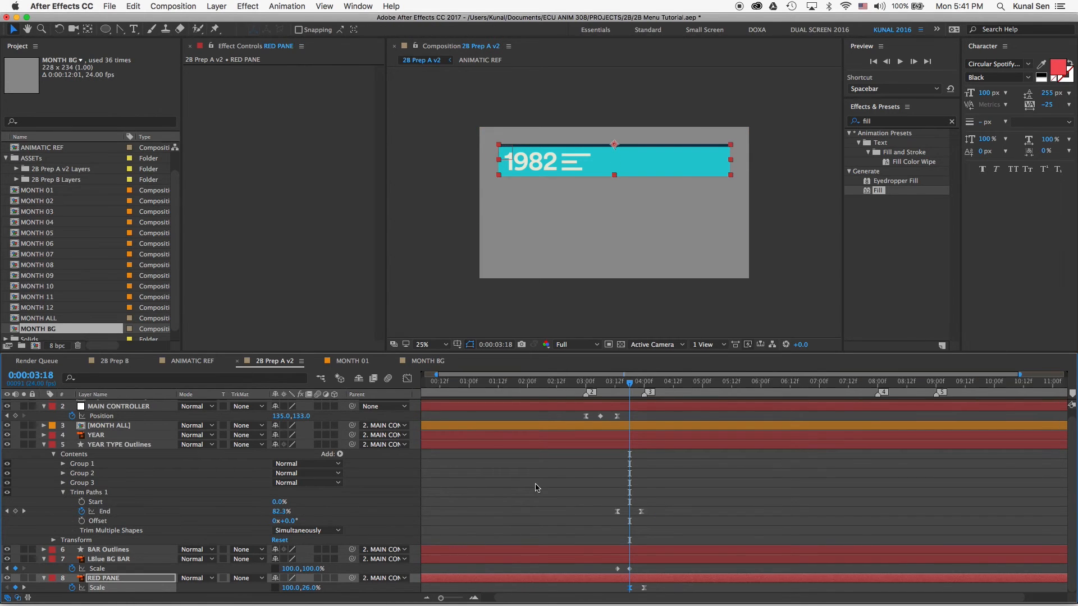
pyautogui.moveTo(425, 577); pyautogui.dragTo(522, 575)
pyautogui.moveTo(628, 397); pyautogui.dragTo(595, 380)
pyautogui.press('super+z')
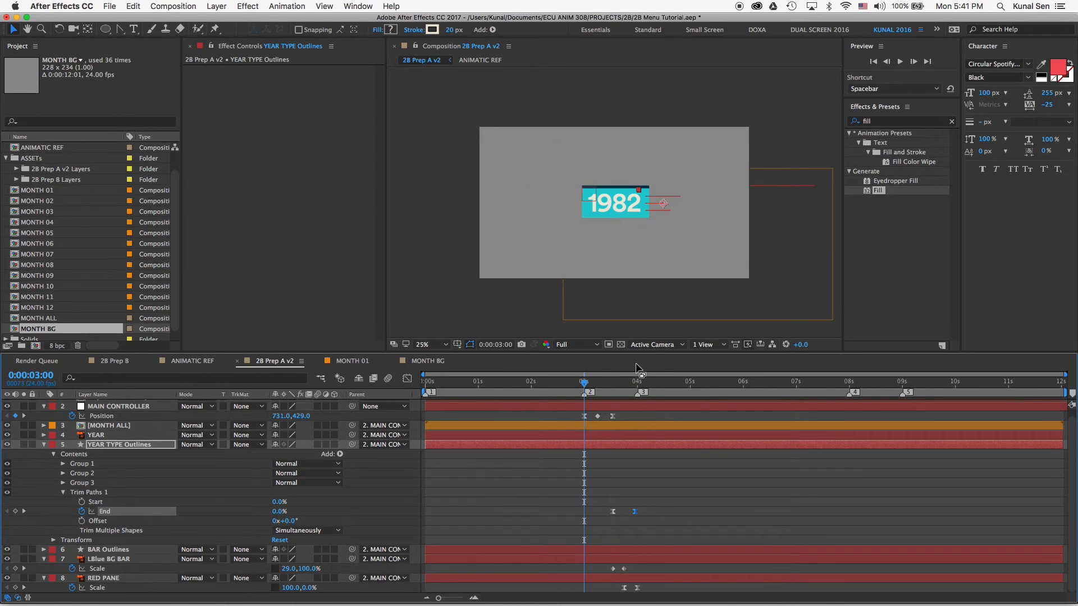
pyautogui.press('space')
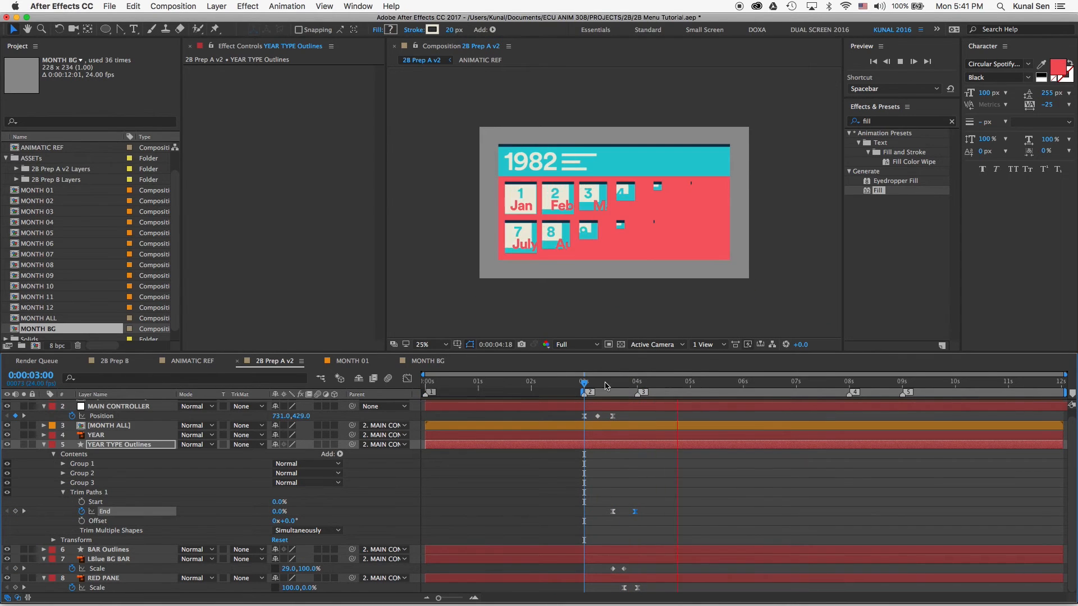
# - Move MAIN CONTROLLER's last Position keyframe earlier to 3:08
pyautogui.click(589, 383)
pyautogui.moveTo(590, 384); pyautogui.dragTo(573, 416)
pyautogui.press('=')
pyautogui.press('=')
pyautogui.click(609, 386)
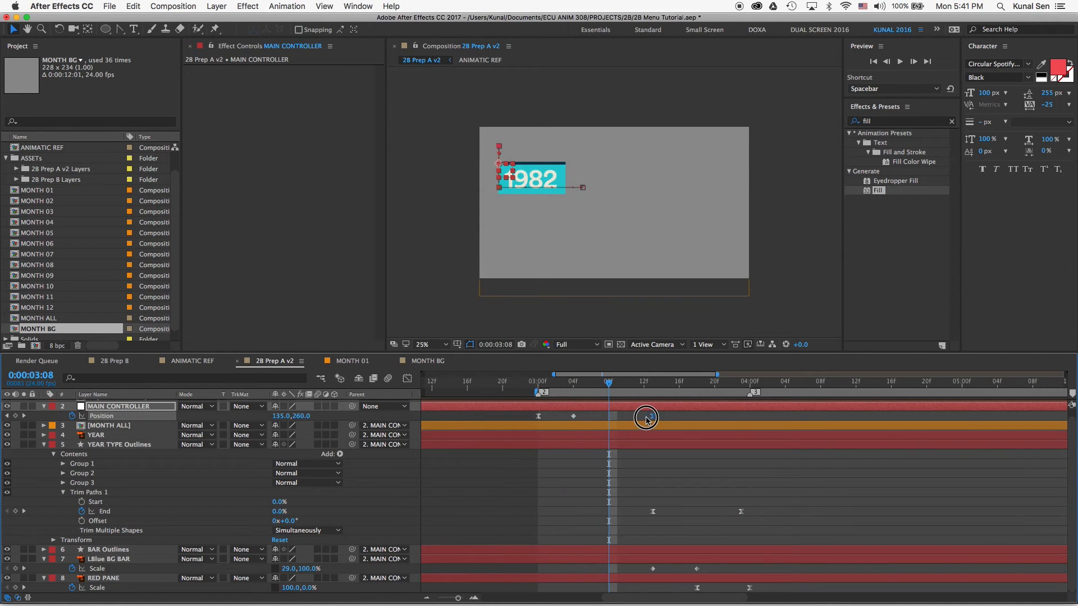
pyautogui.moveTo(652, 416); pyautogui.dragTo(609, 417)
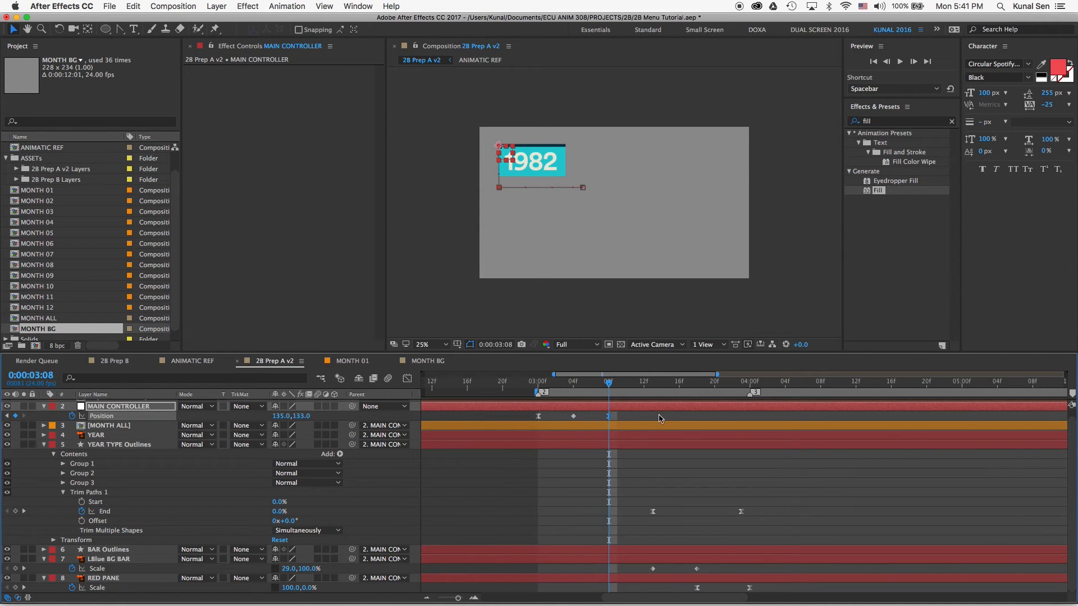
# - Shift the LBlue BG BAR Scale, BAR Outlines End and YEAR TYPE Outlines End keyframe pairs earlier so each starts at 3:08
pyautogui.click(98, 560)
pyautogui.moveTo(711, 570); pyautogui.dragTo(637, 581)
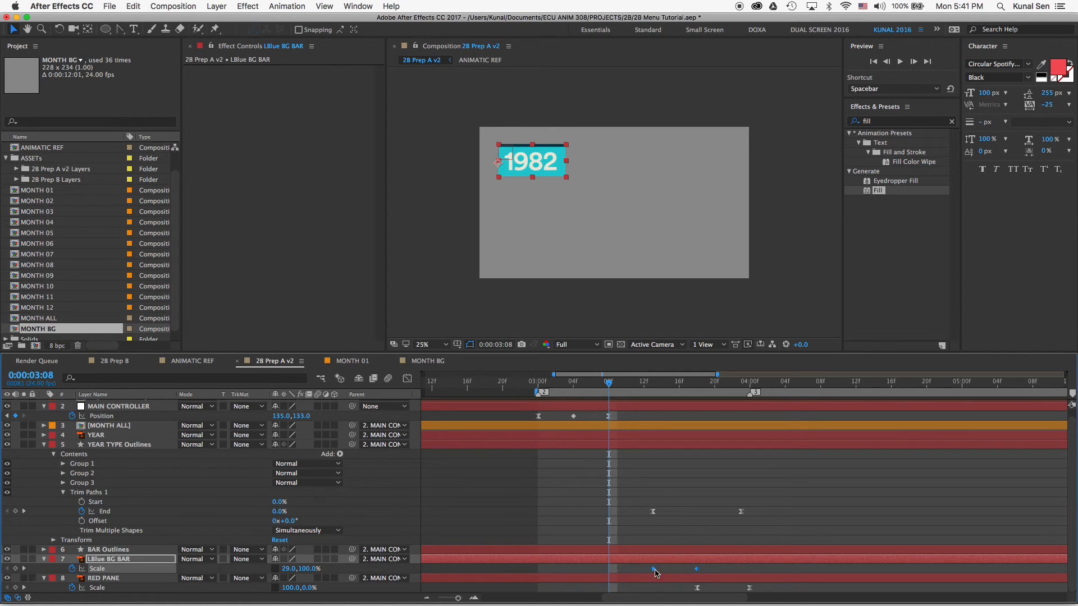
pyautogui.click(672, 549)
pyautogui.press('u')
pyautogui.moveTo(708, 556); pyautogui.dragTo(624, 567)
pyautogui.moveTo(763, 506); pyautogui.dragTo(654, 516)
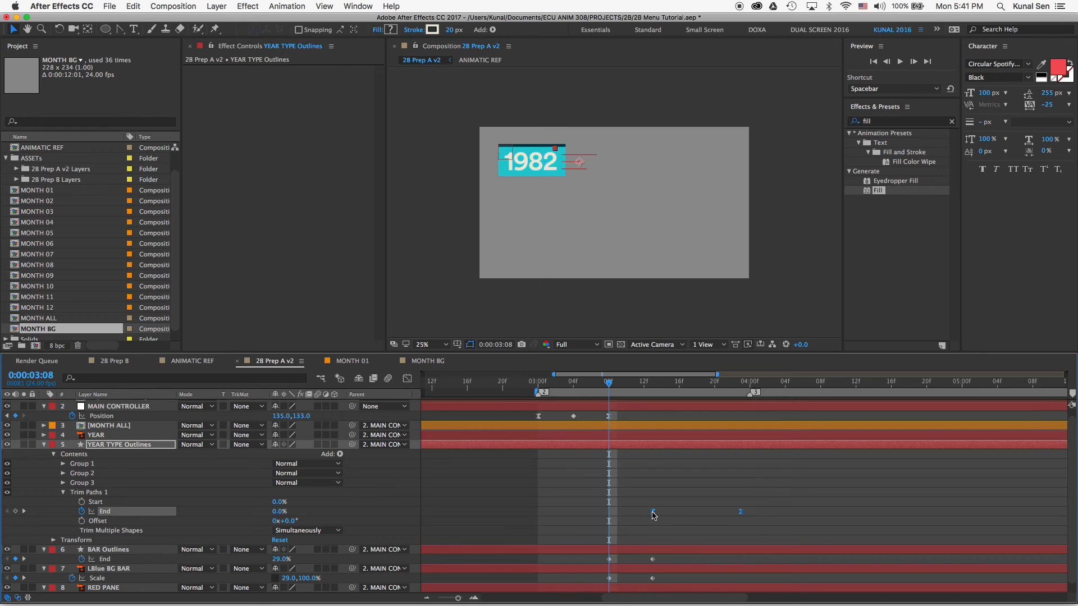
# - Move RED PANE's first Scale keyframe to 3:12 and preview the retimed animation
pyautogui.moveTo(610, 383)
pyautogui.mouseDown()
pyautogui.moveTo(697, 385)
pyautogui.moveTo(652, 384)
pyautogui.mouseUp()
pyautogui.scroll(-1, 724, 539)
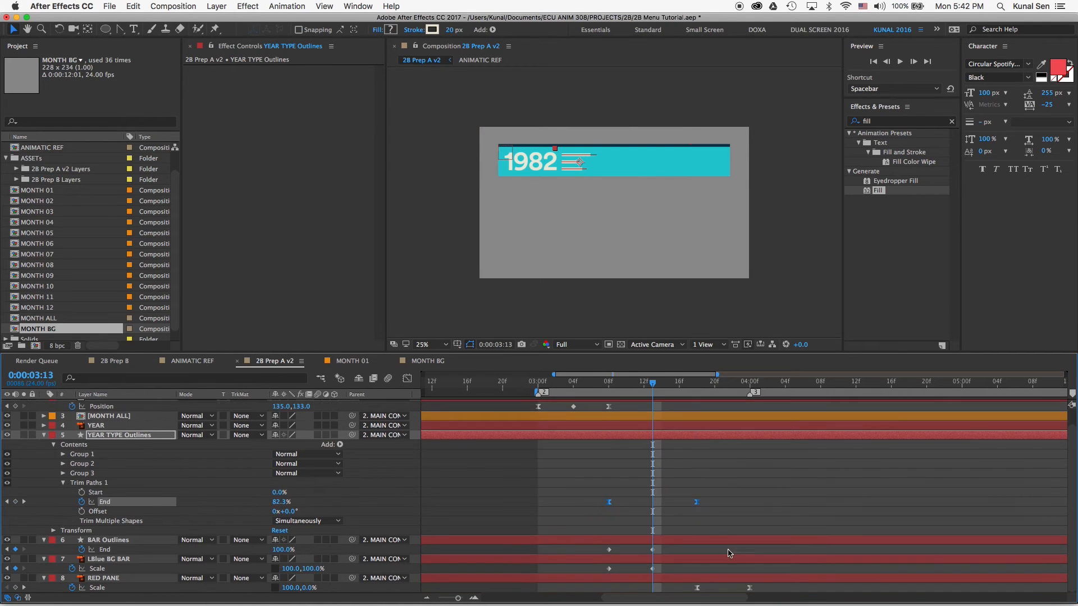
pyautogui.click(697, 588)
pyautogui.moveTo(698, 588); pyautogui.dragTo(653, 589)
pyautogui.moveTo(653, 384); pyautogui.dragTo(673, 387)
pyautogui.click(643, 587)
pyautogui.moveTo(653, 588); pyautogui.dragTo(644, 588)
pyautogui.click(645, 383)
pyautogui.moveTo(645, 385); pyautogui.dragTo(812, 390)
pyautogui.press('space')
pyautogui.press(';')
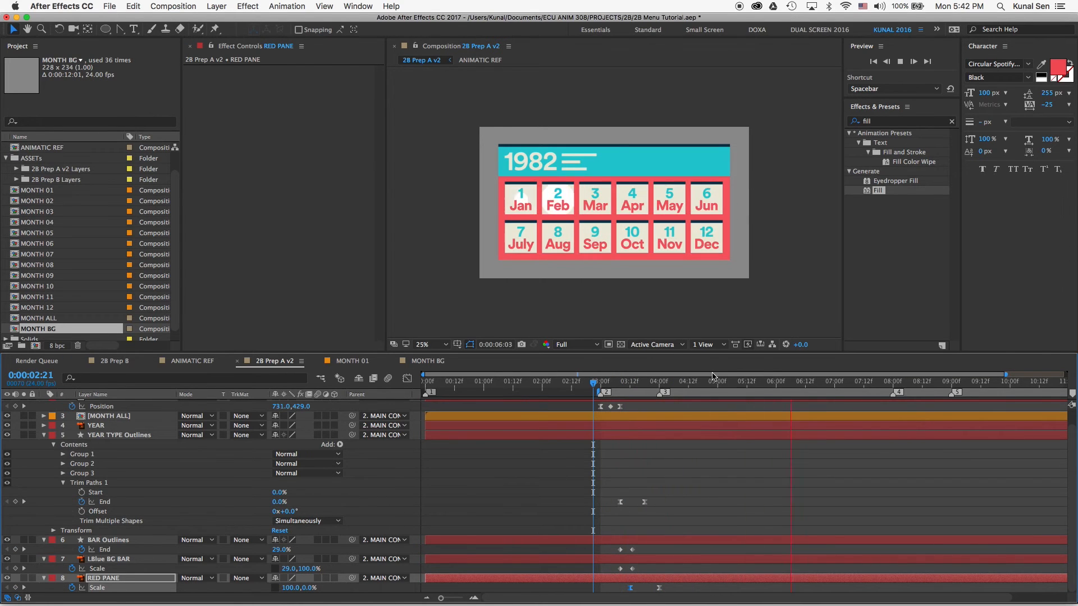
pyautogui.click(732, 386)
# - Open the MONTH ALL composition, reveal all keyframes and select the opening Time Remap pair on all twelve layers
pyautogui.doubleClick(104, 417)
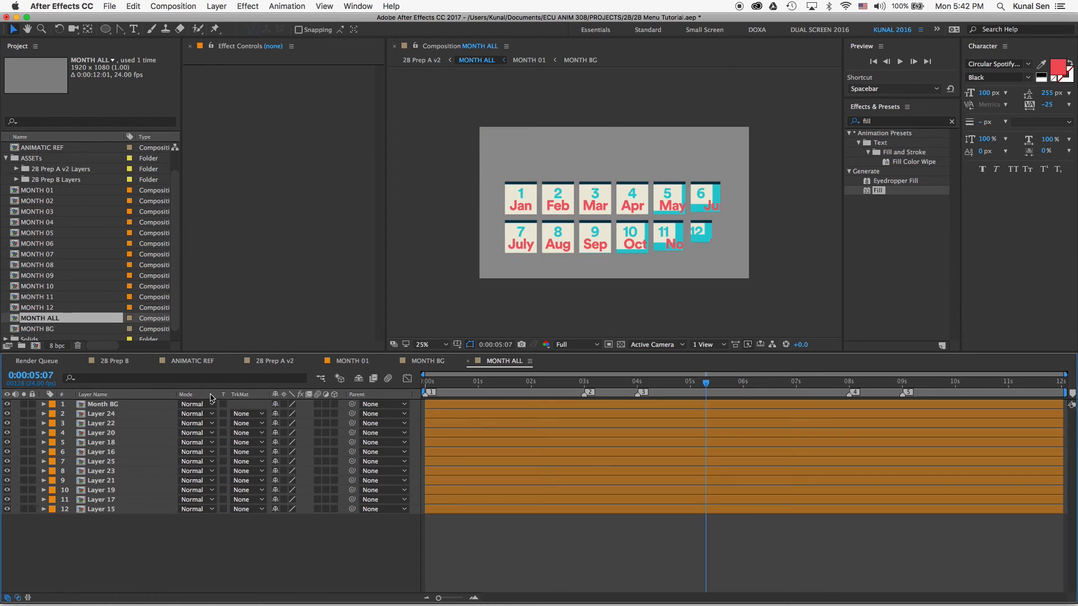
pyautogui.press('super+a')
pyautogui.press('u')
pyautogui.moveTo(549, 414); pyautogui.dragTo(733, 508)
pyautogui.keyDown('shift'); pyautogui.click(722, 414); pyautogui.keyUp('shift')
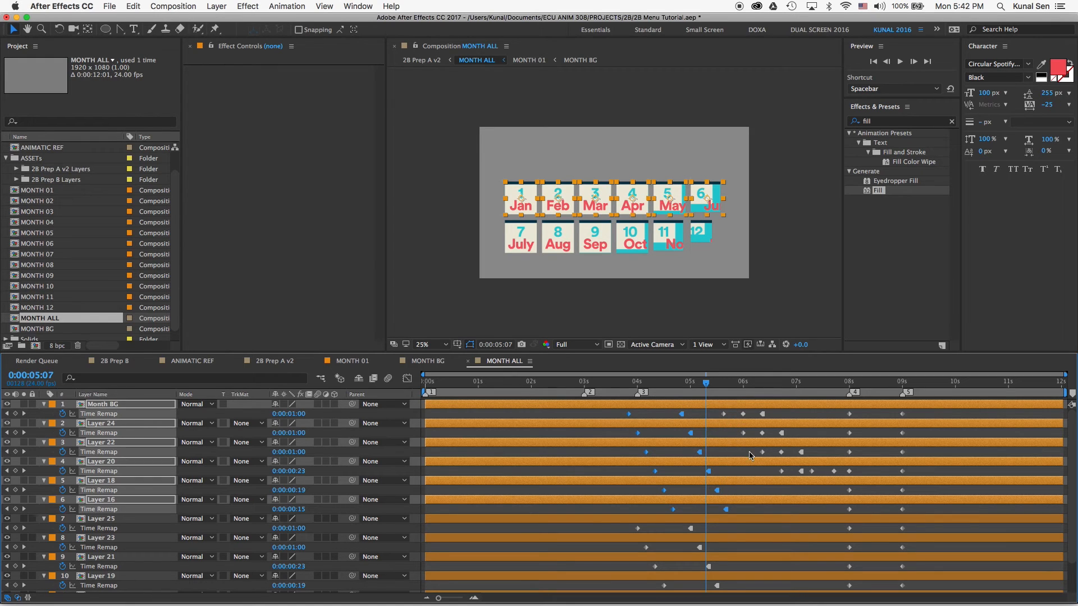
pyautogui.moveTo(606, 527); pyautogui.dragTo(728, 588)
pyautogui.moveTo(610, 413); pyautogui.dragTo(754, 604)
pyautogui.scroll(2, 715, 414)
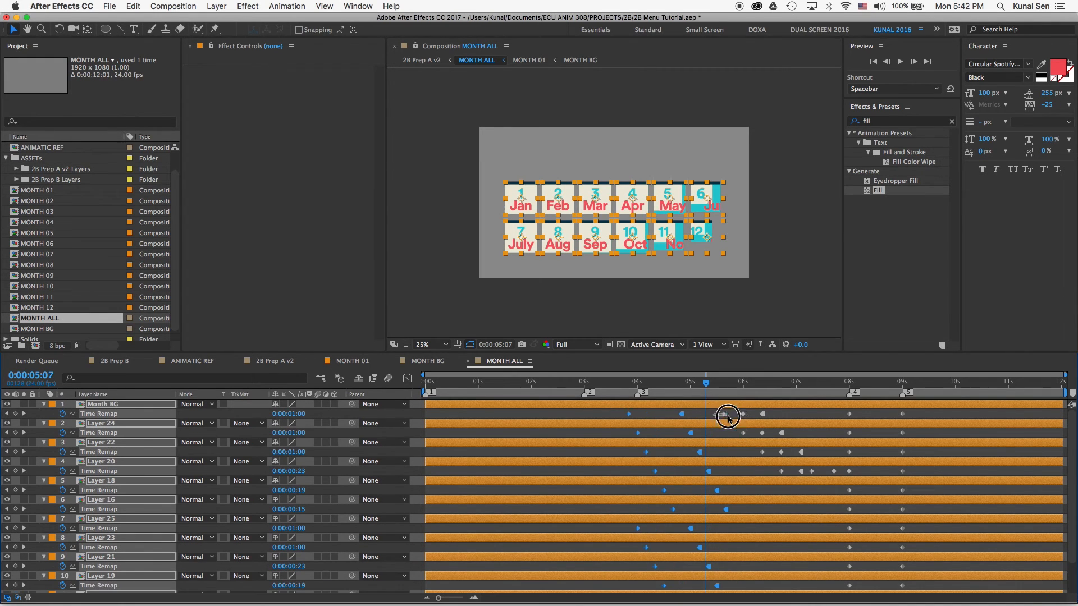
# - Compress the selected Time Remap keyframes proportionally so Layer 15's second one lands at about 5:05
pyautogui.click(631, 384)
pyautogui.keyDown('super'); pyautogui.click(724, 510); pyautogui.keyUp('super')
pyautogui.keyDown('super'); pyautogui.click(725, 509); pyautogui.keyUp('super')
pyautogui.scroll(-2, 752, 542)
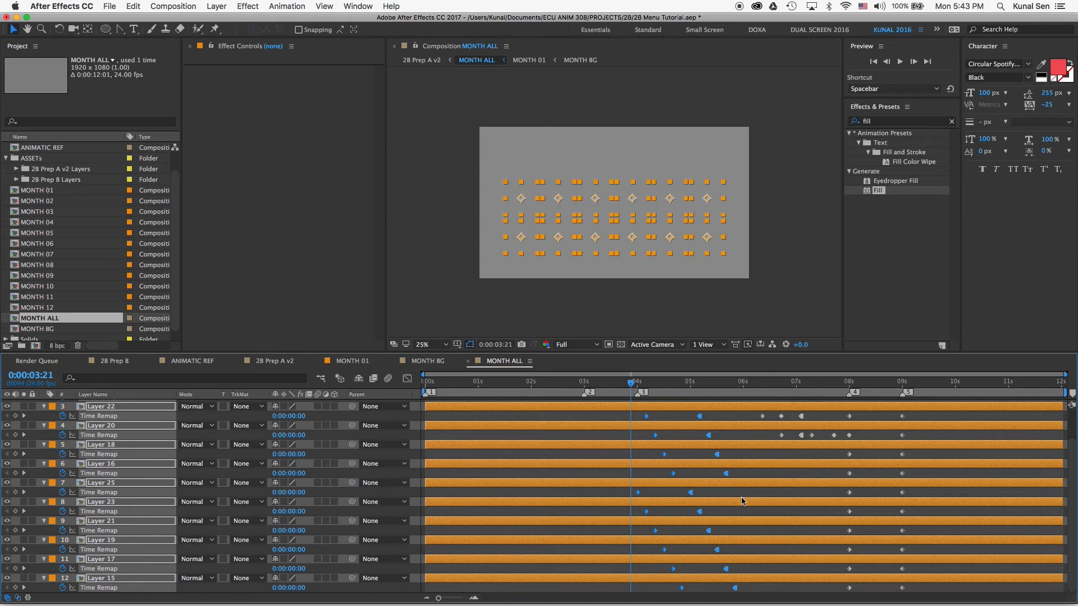
pyautogui.moveTo(735, 588); pyautogui.dragTo(702, 589)
pyautogui.moveTo(635, 383); pyautogui.dragTo(719, 392)
# - Check the reveal at 3:19 in 2B Prep A v2 and shift MONTH ALL's opening Time Remap keyframes about eight frames earlier
pyautogui.click(191, 362)
pyautogui.click(270, 361)
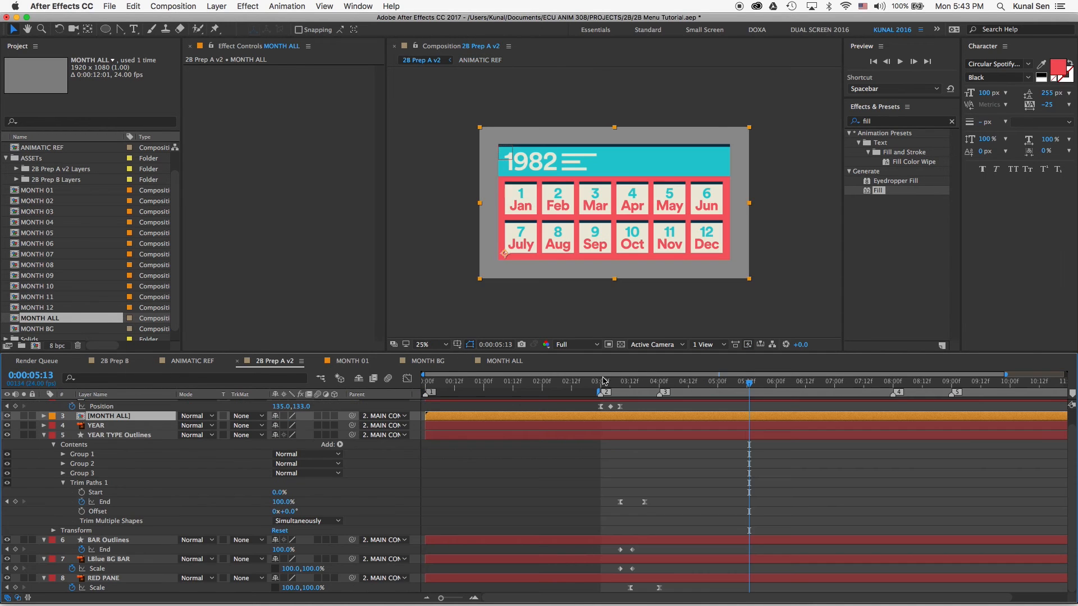
pyautogui.press('space')
pyautogui.moveTo(615, 383); pyautogui.dragTo(648, 384)
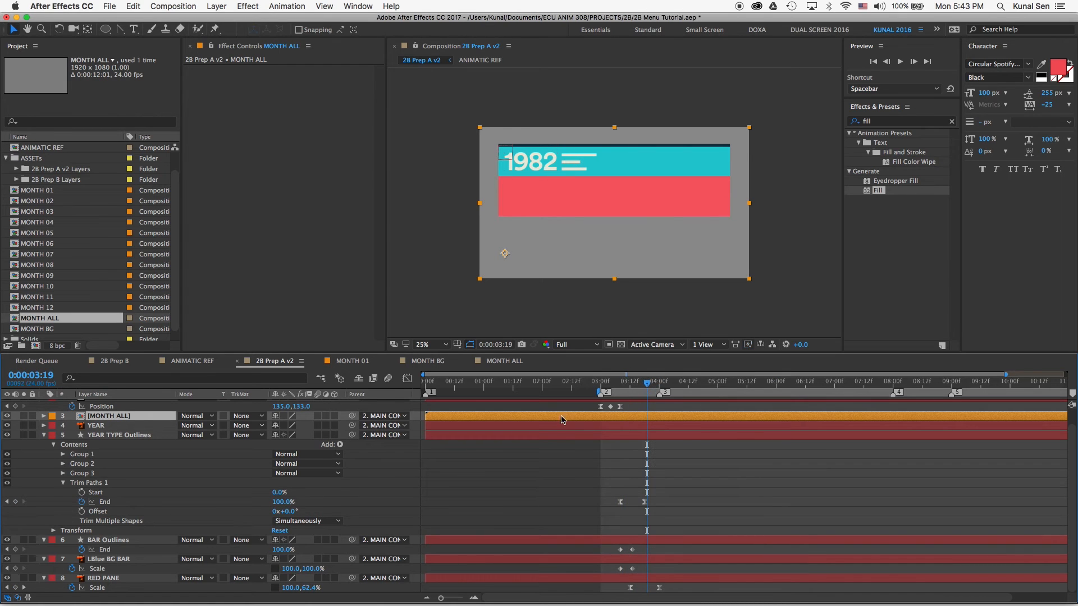
pyautogui.click(367, 363)
pyautogui.click(496, 362)
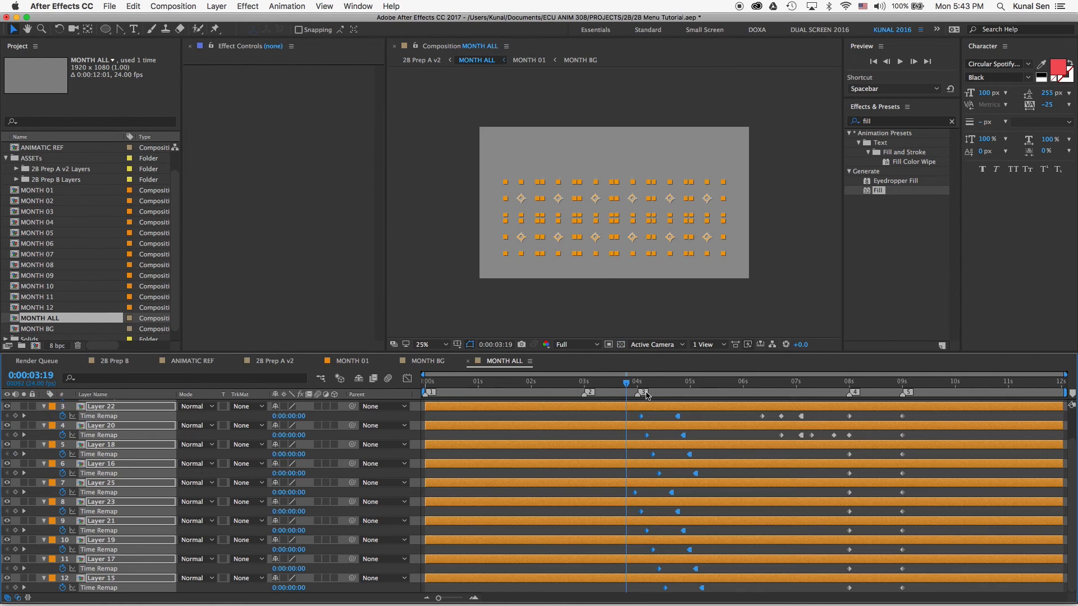
pyautogui.moveTo(684, 438); pyautogui.dragTo(667, 439)
pyautogui.click(191, 363)
pyautogui.click(274, 361)
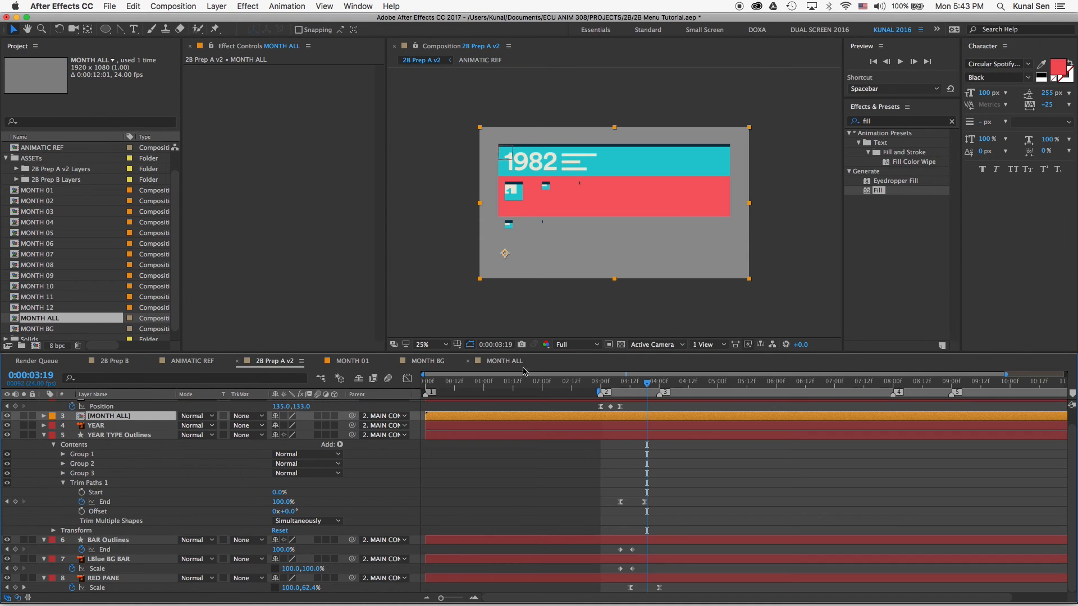
# - Nudge MONTH ALL's selected Time Remap keyframes about two frames later and preview the month reveal in 2B Prep A v2
pyautogui.click(503, 362)
pyautogui.moveTo(619, 494); pyautogui.dragTo(624, 494)
pyautogui.click(284, 361)
pyautogui.moveTo(648, 386)
pyautogui.mouseDown()
pyautogui.moveTo(720, 386)
pyautogui.moveTo(630, 383)
pyautogui.mouseUp()
pyautogui.press('space')
pyautogui.press('space')
pyautogui.moveTo(644, 389); pyautogui.dragTo(725, 386)
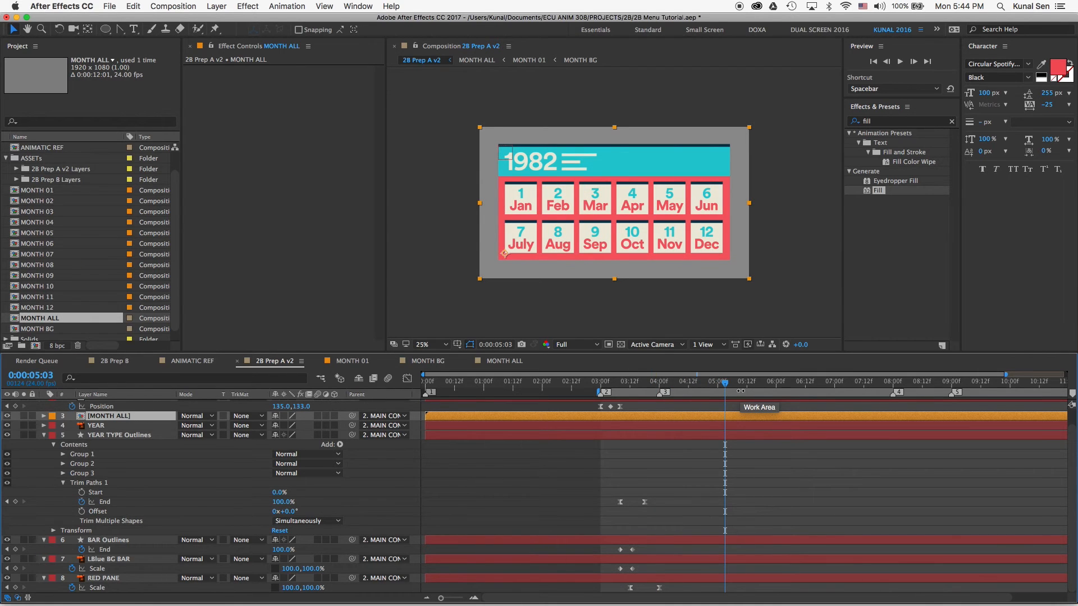
# - Go to marker 4 at 8:00 and collapse the properties of all layers in 2B Prep A v2
pyautogui.moveTo(623, 387)
pyautogui.mouseDown()
pyautogui.moveTo(604, 387)
pyautogui.moveTo(849, 400)
pyautogui.moveTo(893, 387)
pyautogui.mouseUp()
pyautogui.press('super+a')
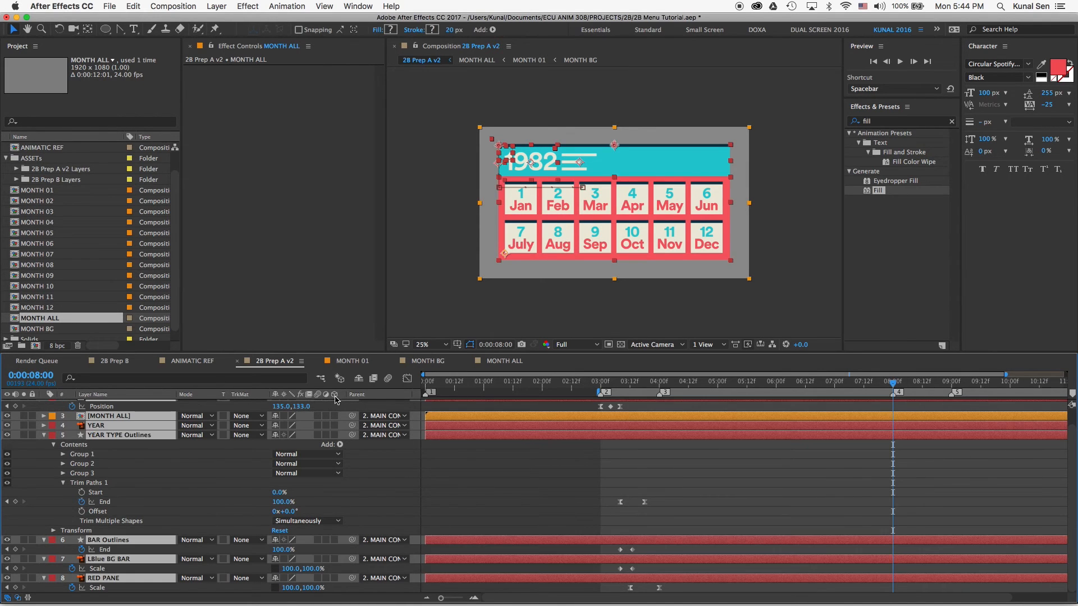
pyautogui.press('u')
pyautogui.click(158, 505)
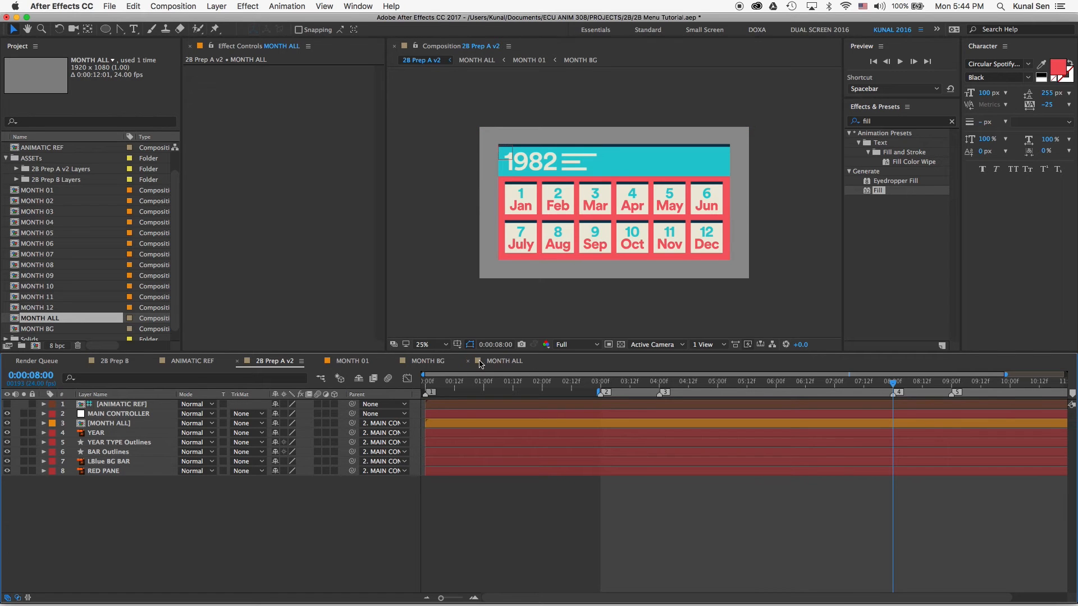
# - Copy the unlocked month and day layers, from Month to Day BG PANE, out of 2B Prep B into 2B Prep A v2
pyautogui.click(115, 361)
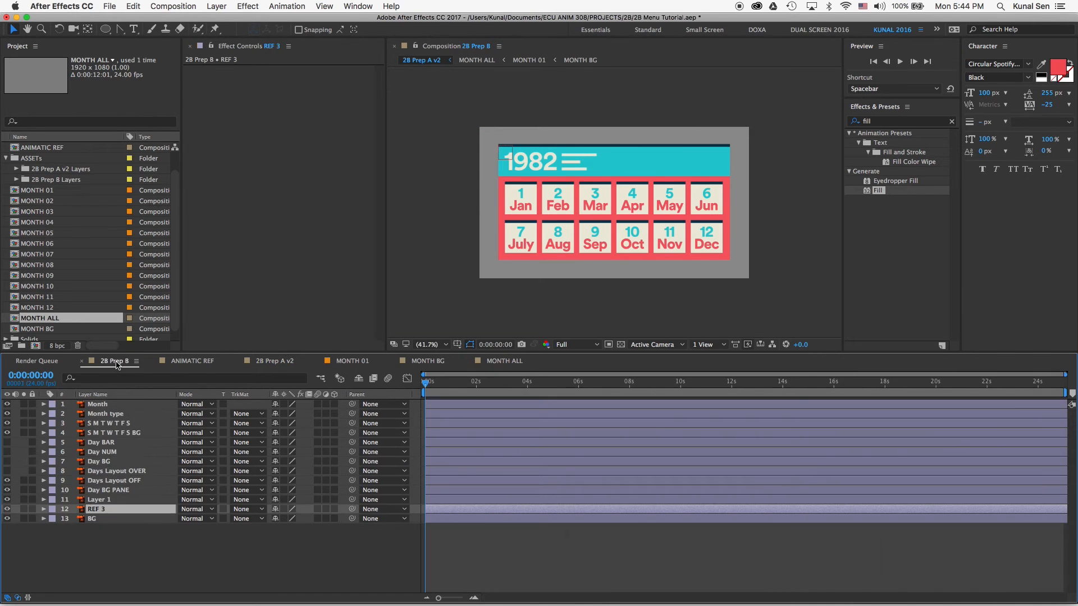
pyautogui.press('super+a')
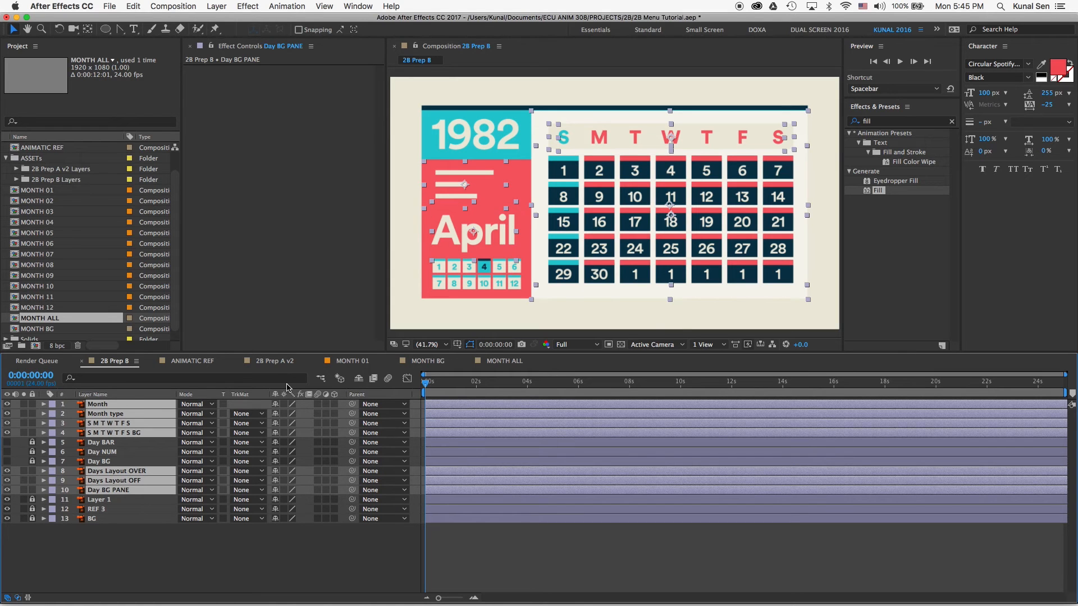
pyautogui.click(275, 361)
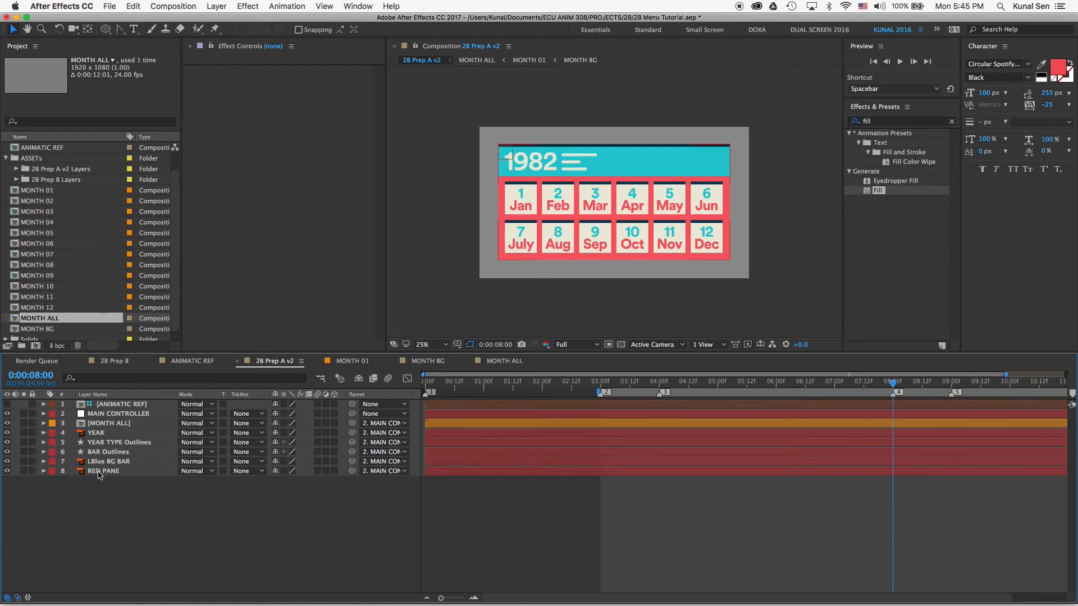
pyautogui.press('super+v')
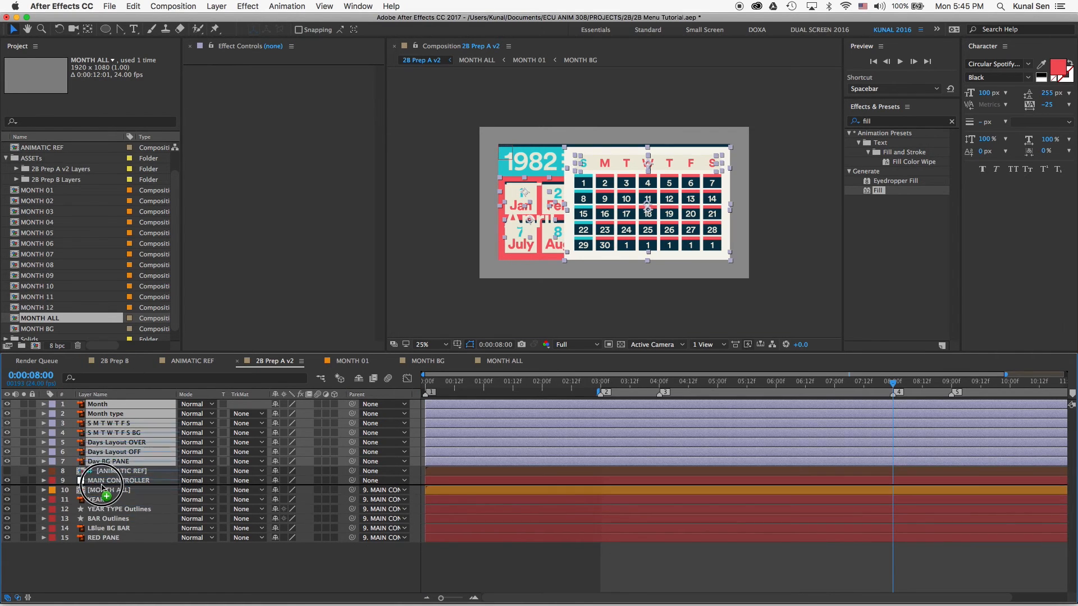
# - Place the pasted layers below ANIMATIC REF, give them the Blue label and hide all of them except Day BG PANE
pyautogui.click(55, 414)
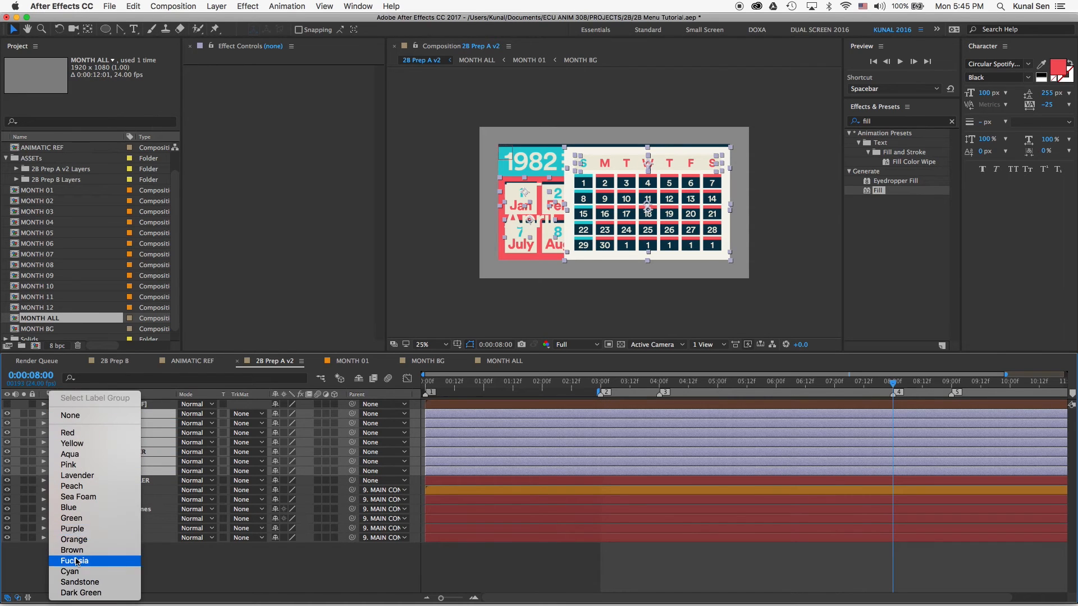
pyautogui.click(72, 507)
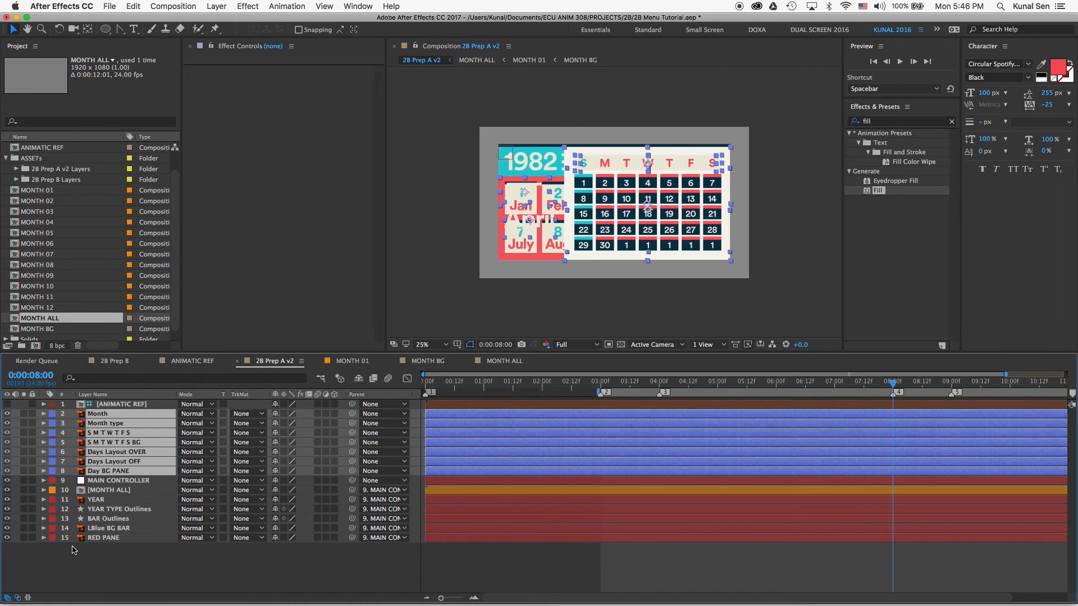
pyautogui.click(72, 568)
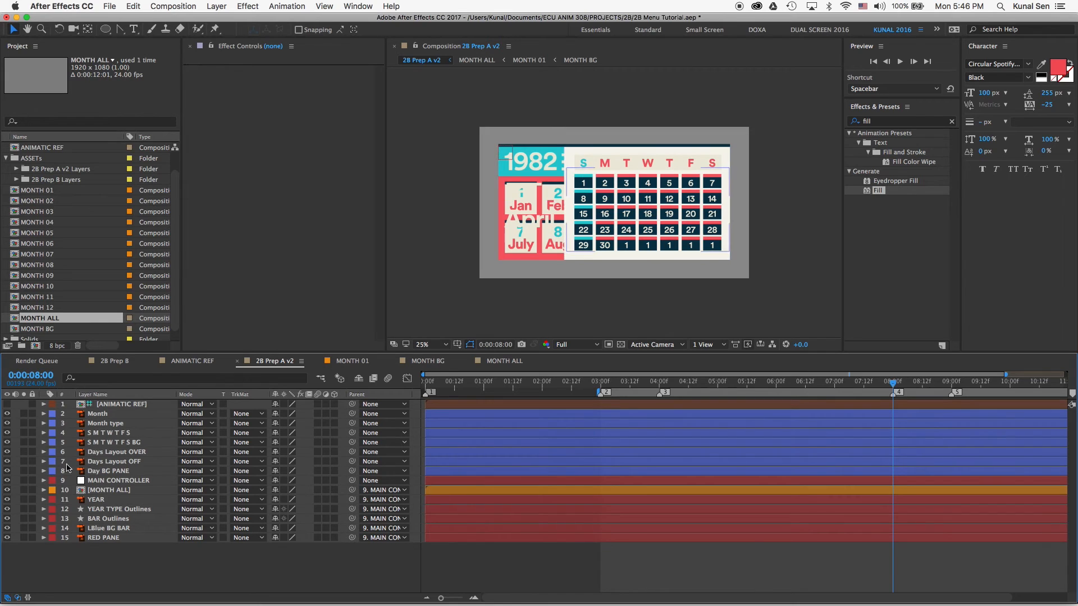
pyautogui.moveTo(7, 414); pyautogui.dragTo(7, 462)
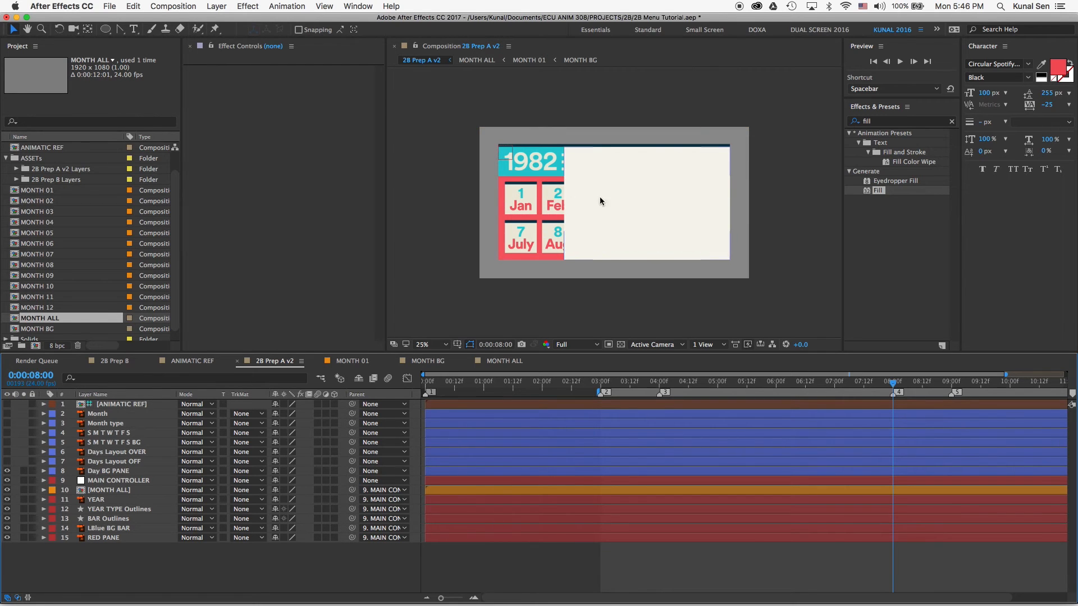
# - Move Day BG PANE's anchor point from its centre to the pane's right edge
pyautogui.click(103, 472)
pyautogui.press('.')
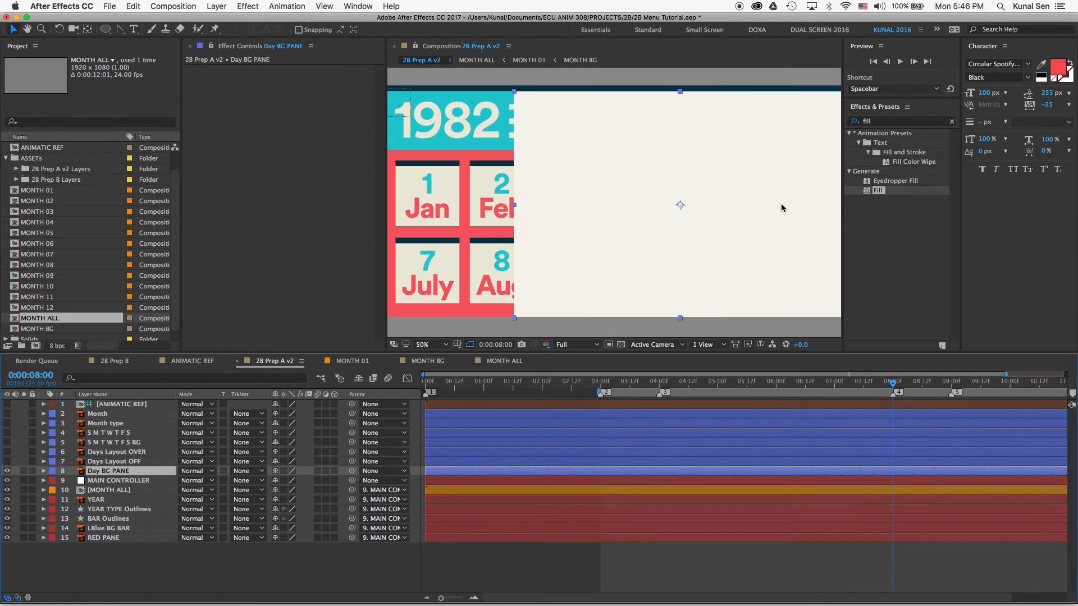
pyautogui.moveTo(692, 208)
pyautogui.mouseDown()
pyautogui.moveTo(556, 207)
pyautogui.moveTo(697, 209)
pyautogui.mouseUp()
pyautogui.press('y')
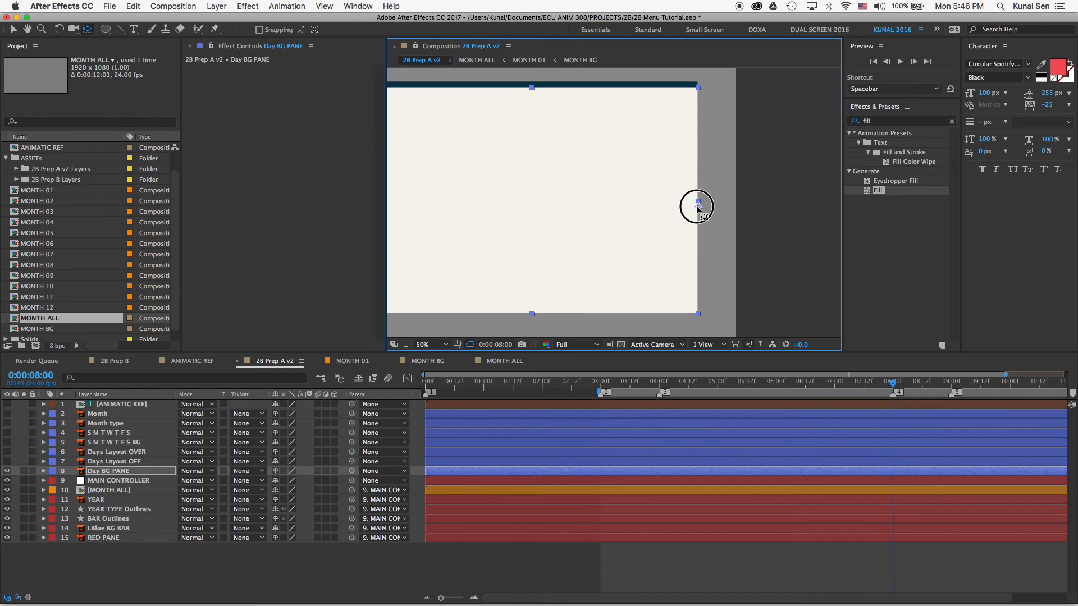
# - Align Day BG PANE's anchor point precisely with the right edge at 200% magnification, and fit the composition back in view
pyautogui.press('.')
pyautogui.press('.')
pyautogui.press('h')
pyautogui.moveTo(661, 181); pyautogui.dragTo(390, 201)
pyautogui.press('y')
pyautogui.moveTo(676, 240); pyautogui.dragTo(680, 239)
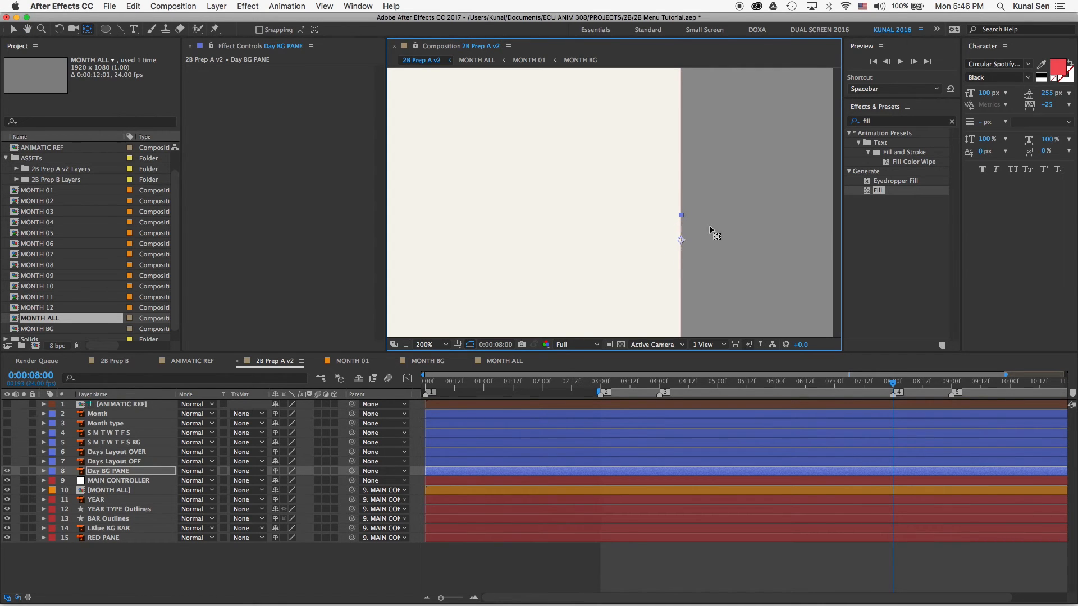
pyautogui.press(',')
pyautogui.press(',')
pyautogui.press('h')
pyautogui.moveTo(551, 145); pyautogui.dragTo(780, 133)
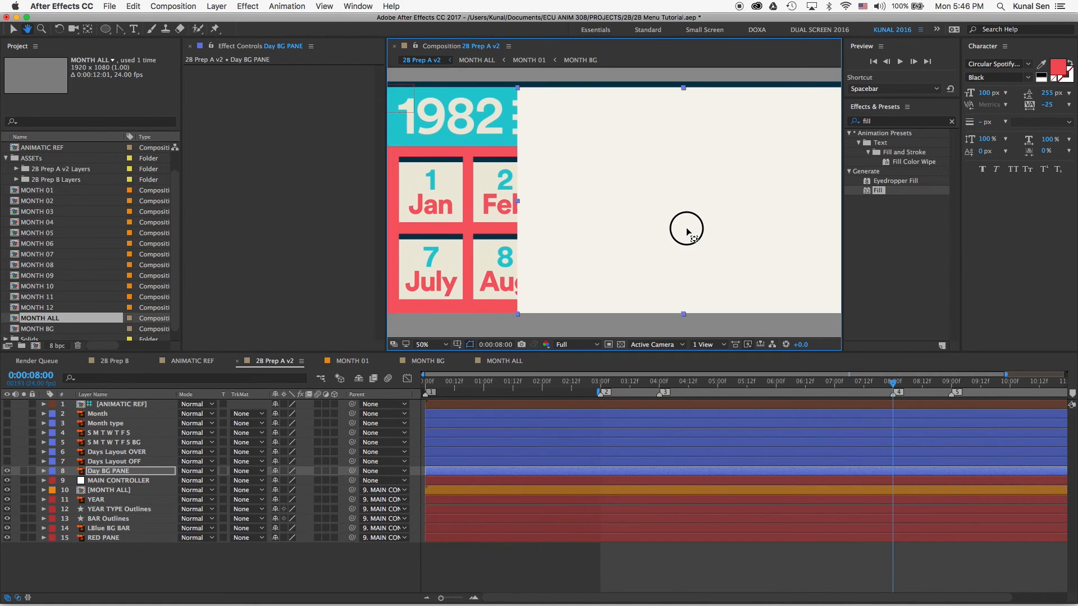
pyautogui.click(431, 344)
pyautogui.click(443, 366)
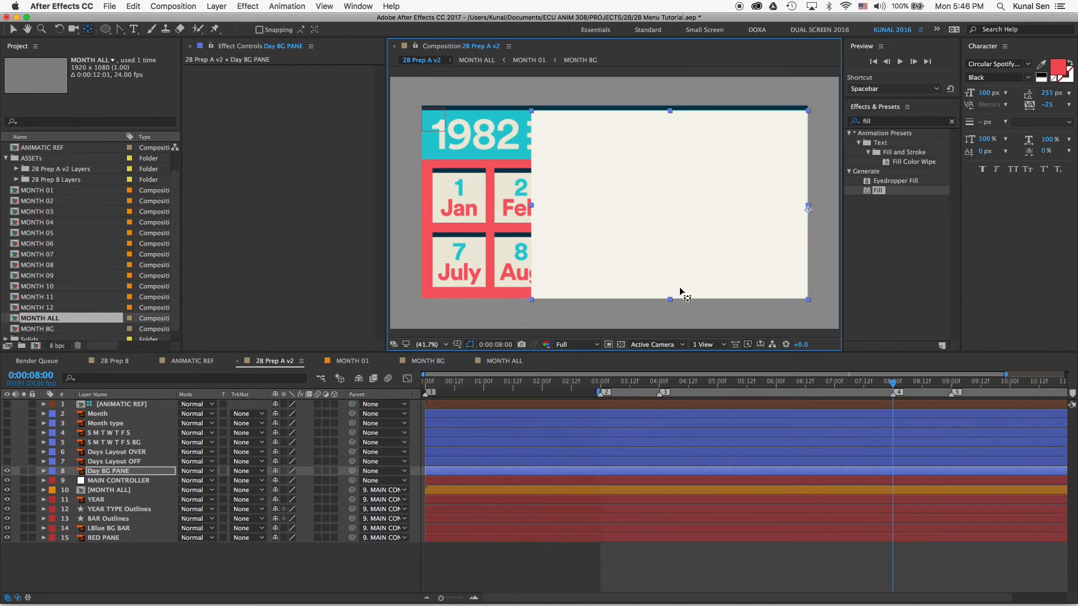
pyautogui.press('v')
# - Animate Day BG PANE's unlinked Scale from 0, 100% at 8:00 to 100, 100% at 9:00
pyautogui.click(100, 471)
pyautogui.moveTo(897, 385)
pyautogui.mouseDown()
pyautogui.moveTo(946, 382)
pyautogui.moveTo(896, 382)
pyautogui.mouseUp()
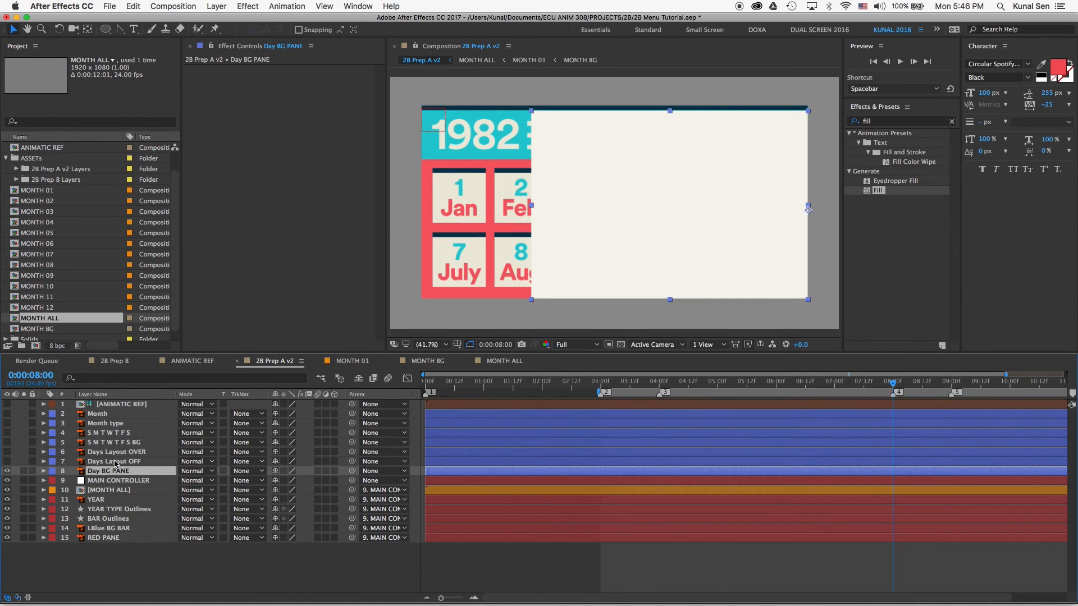
pyautogui.press('s')
pyautogui.click(72, 480)
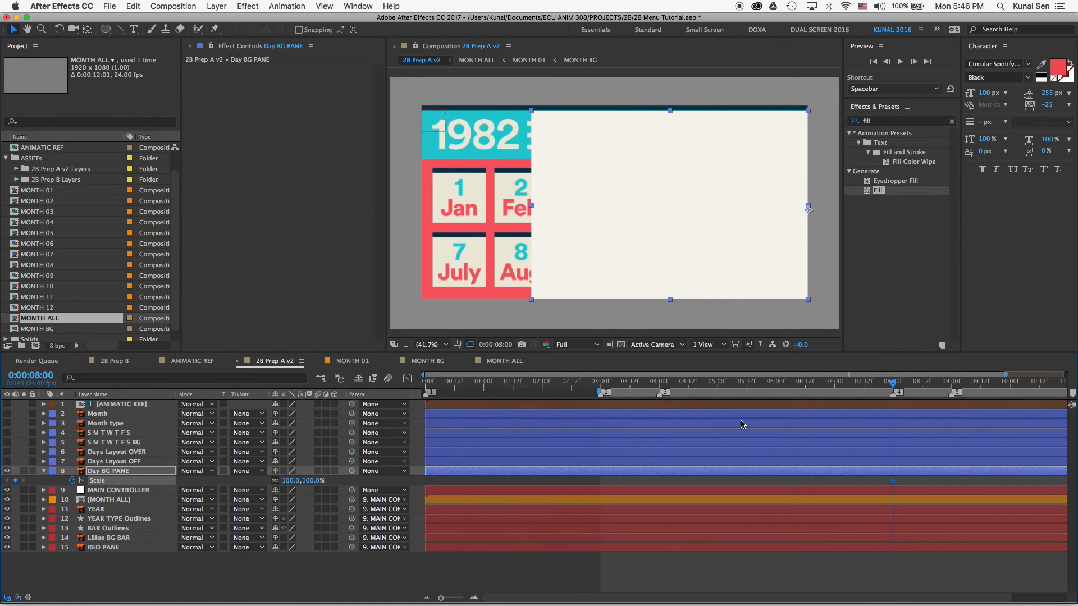
pyautogui.press('k')
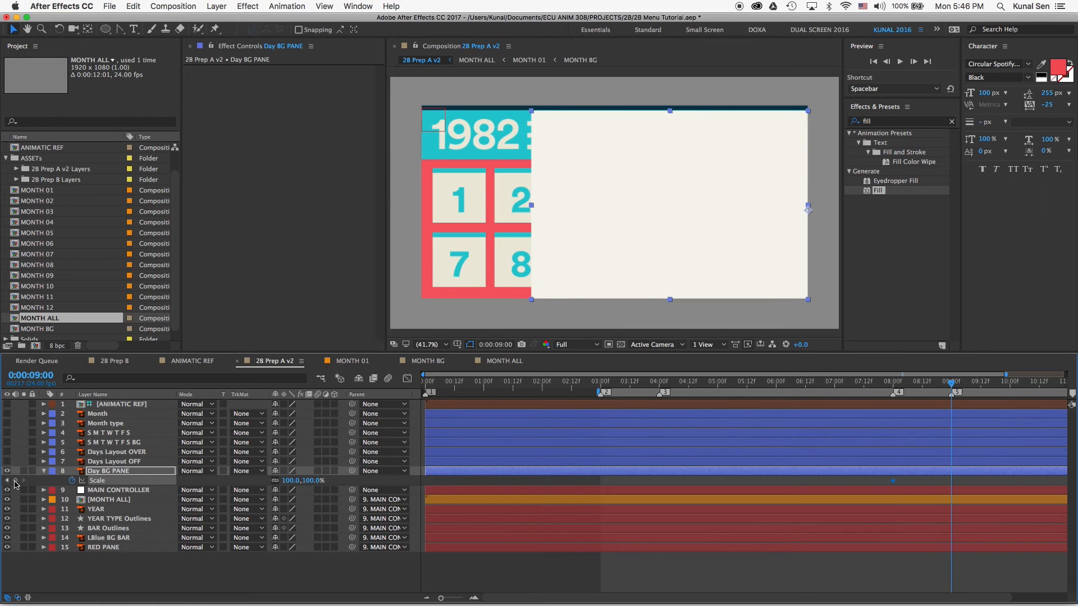
pyautogui.press('j')
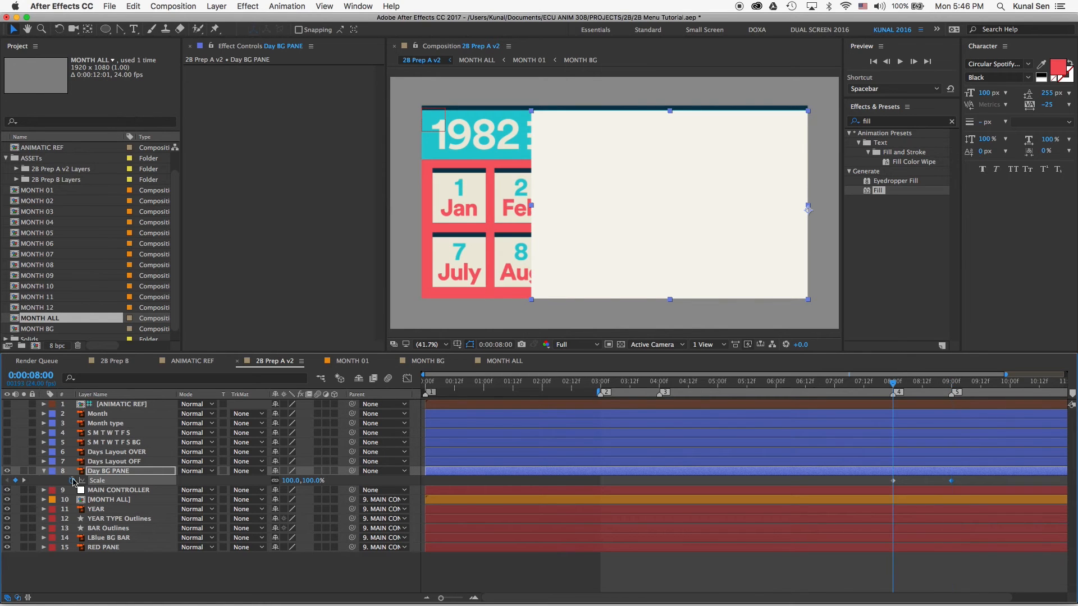
pyautogui.moveTo(289, 481)
pyautogui.mouseDown()
pyautogui.moveTo(267, 482)
pyautogui.moveTo(279, 484)
pyautogui.mouseUp()
pyautogui.click(287, 482)
pyautogui.press('Return')
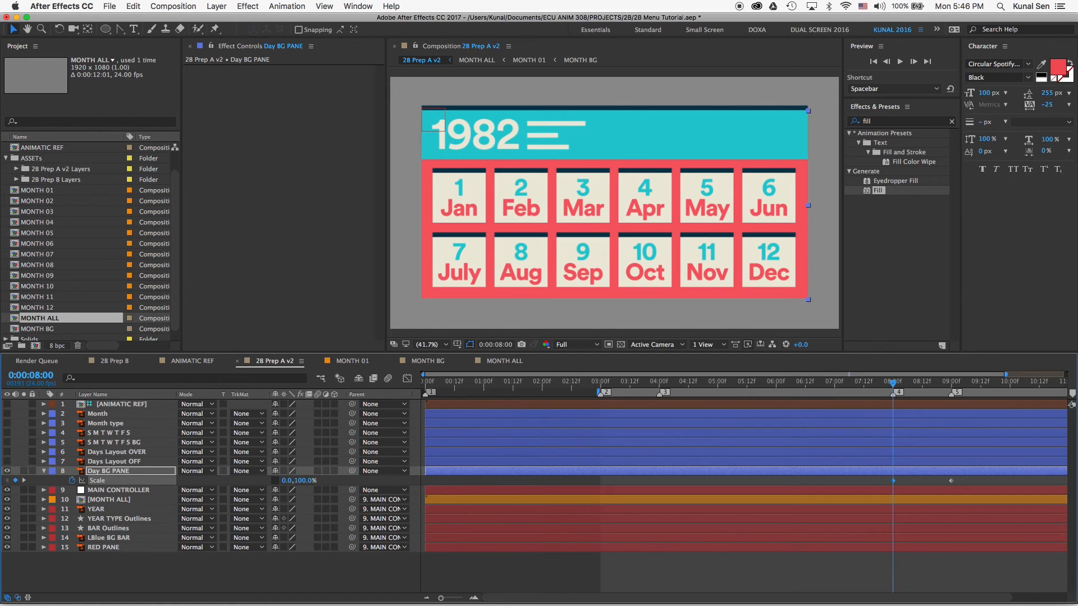
# - Apply Easy Ease to both Scale keyframes of Day BG PANE at 8:00 and 9:00
pyautogui.moveTo(967, 476); pyautogui.dragTo(886, 484)
pyautogui.rightClick(893, 482)
pyautogui.moveTo(954, 593)
pyautogui.click(772, 529)
pyautogui.moveTo(895, 382)
pyautogui.mouseDown()
pyautogui.moveTo(954, 383)
pyautogui.moveTo(893, 382)
pyautogui.mouseUp()
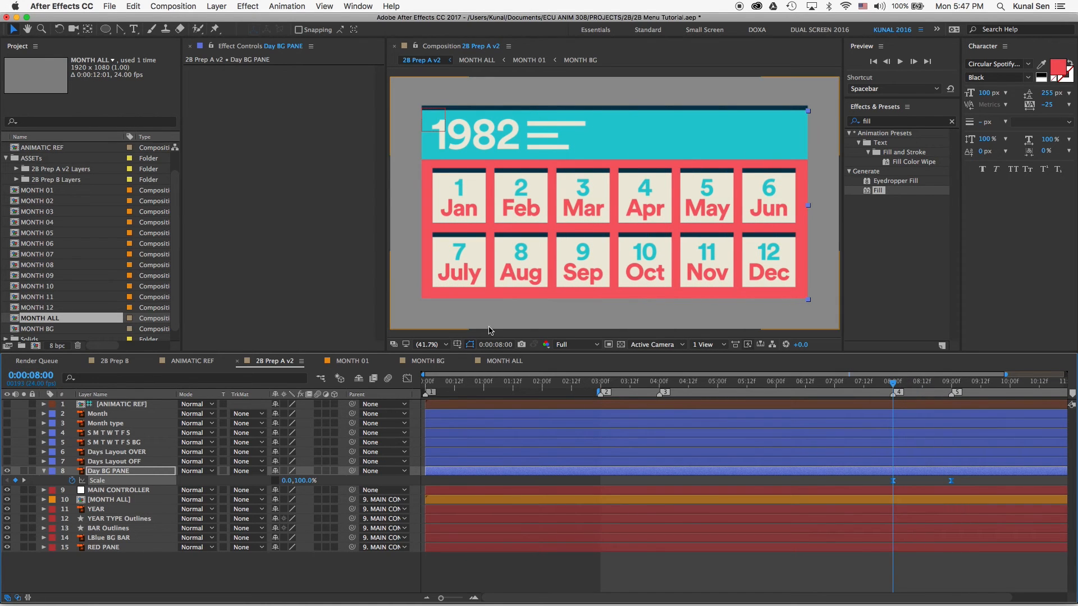
# - Animate the MONTH ALL layer's Scale from 100% at 8:00 down to 24% at 9:00
pyautogui.click(109, 500)
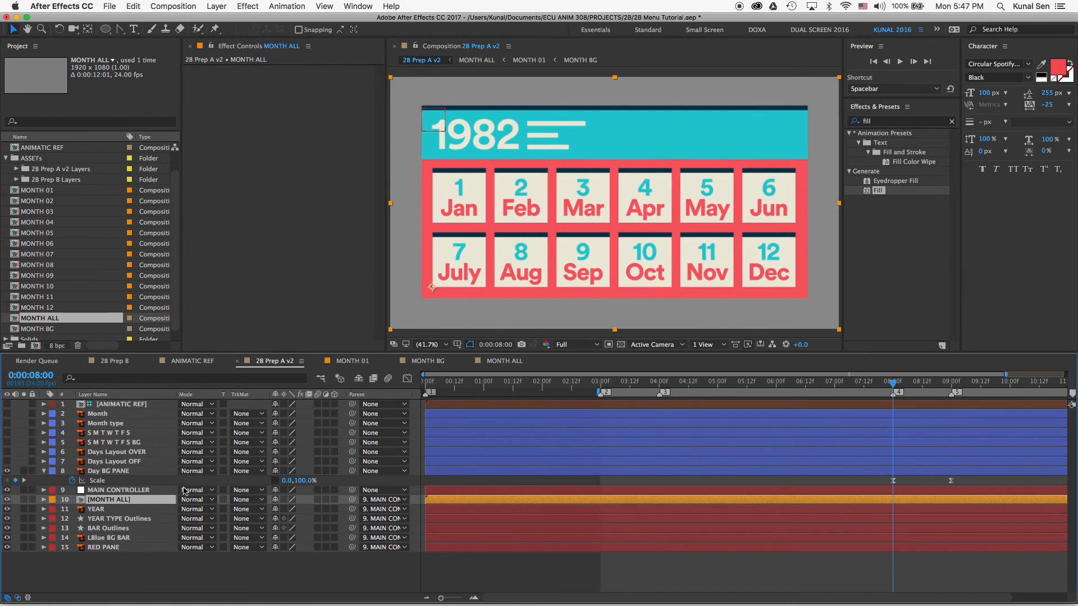
pyautogui.press('s')
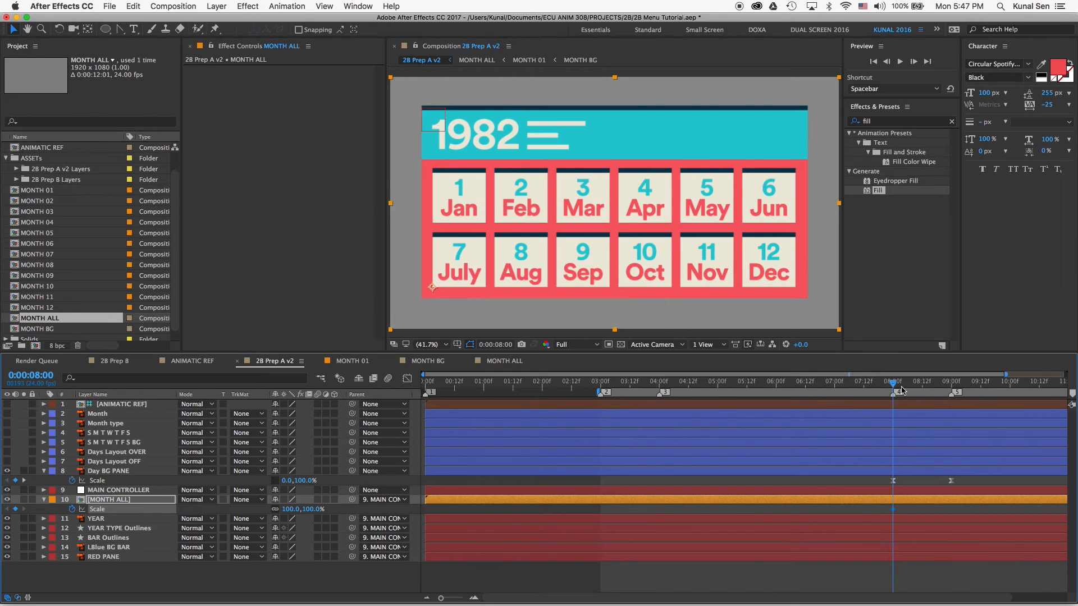
pyautogui.press('k')
pyautogui.moveTo(297, 512); pyautogui.dragTo(247, 512)
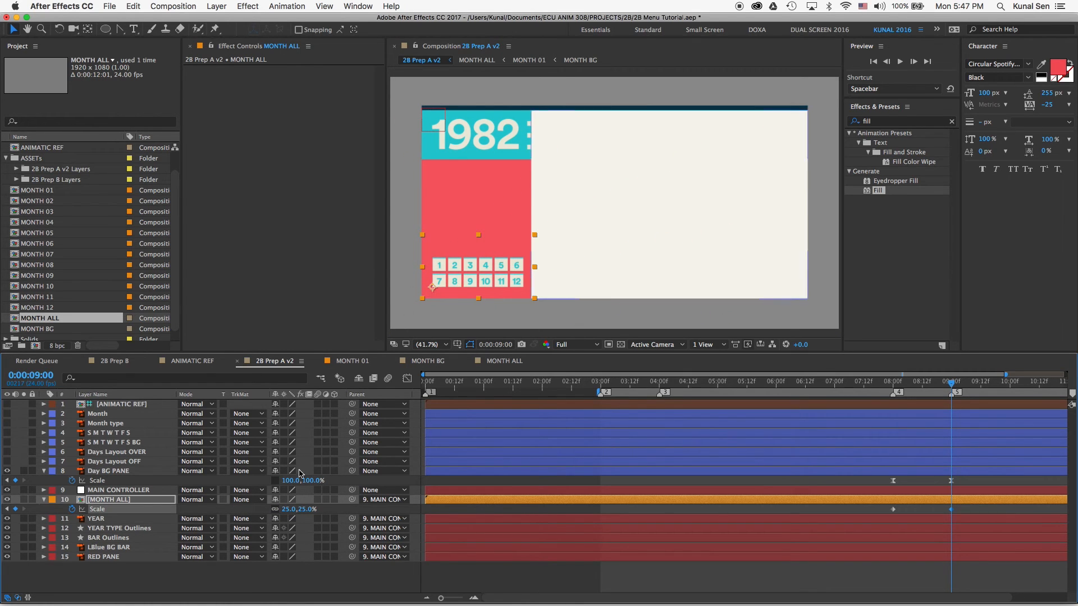
pyautogui.moveTo(290, 513); pyautogui.dragTo(288, 512)
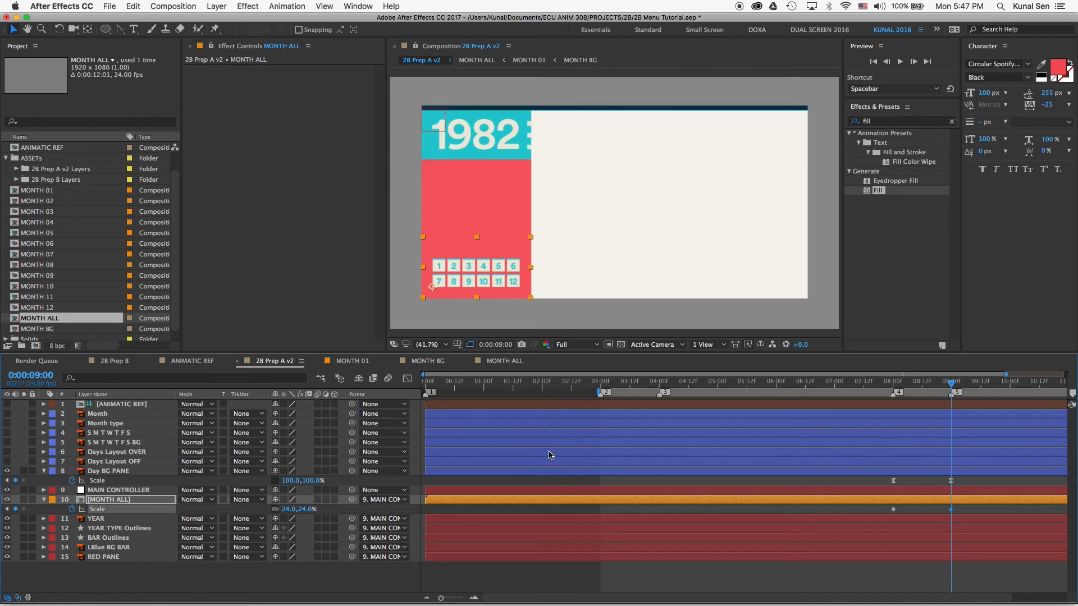
# - Apply Easy Ease to both MONTH ALL Scale keyframes and scrub the transition between 8:00 and 9:00
pyautogui.moveTo(958, 507); pyautogui.dragTo(890, 510)
pyautogui.rightClick(894, 512)
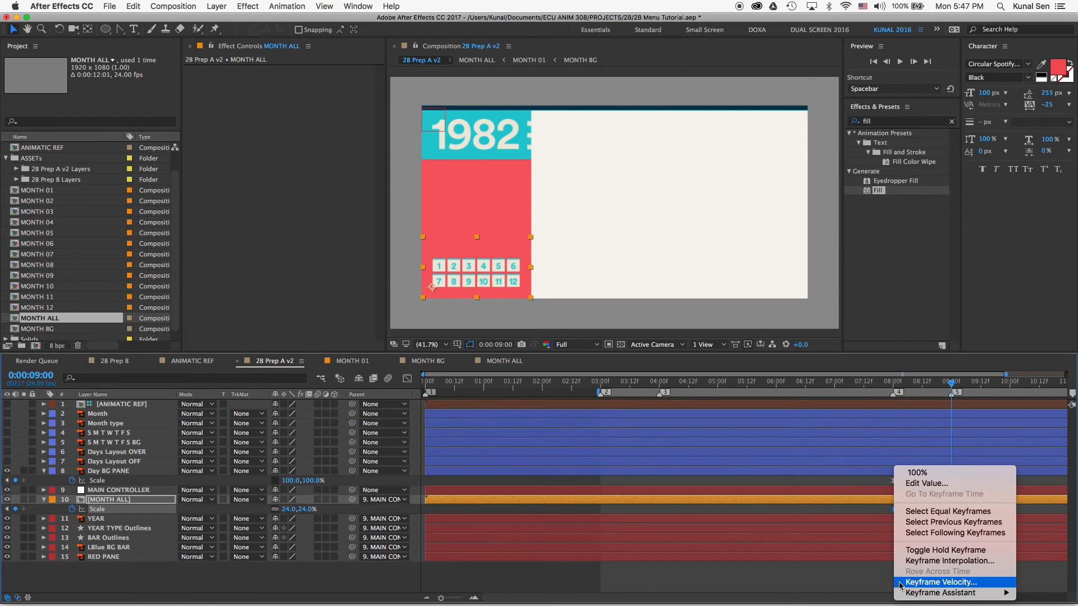
pyautogui.moveTo(916, 594)
pyautogui.click(788, 530)
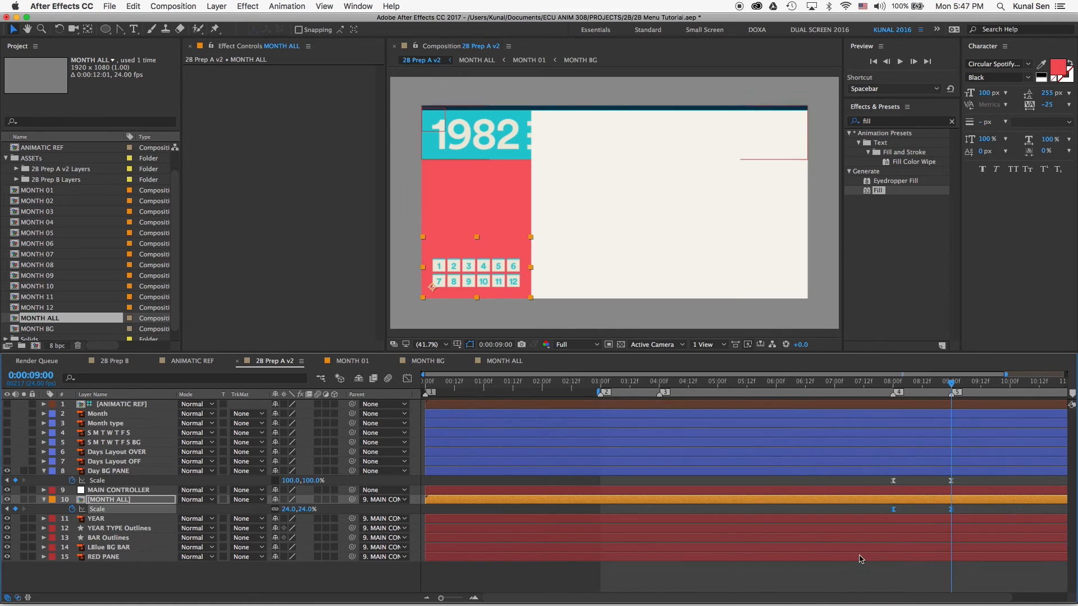
pyautogui.moveTo(912, 390)
pyautogui.mouseDown()
pyautogui.moveTo(898, 387)
pyautogui.moveTo(952, 386)
pyautogui.moveTo(895, 389)
pyautogui.moveTo(955, 386)
pyautogui.moveTo(892, 387)
pyautogui.mouseUp()
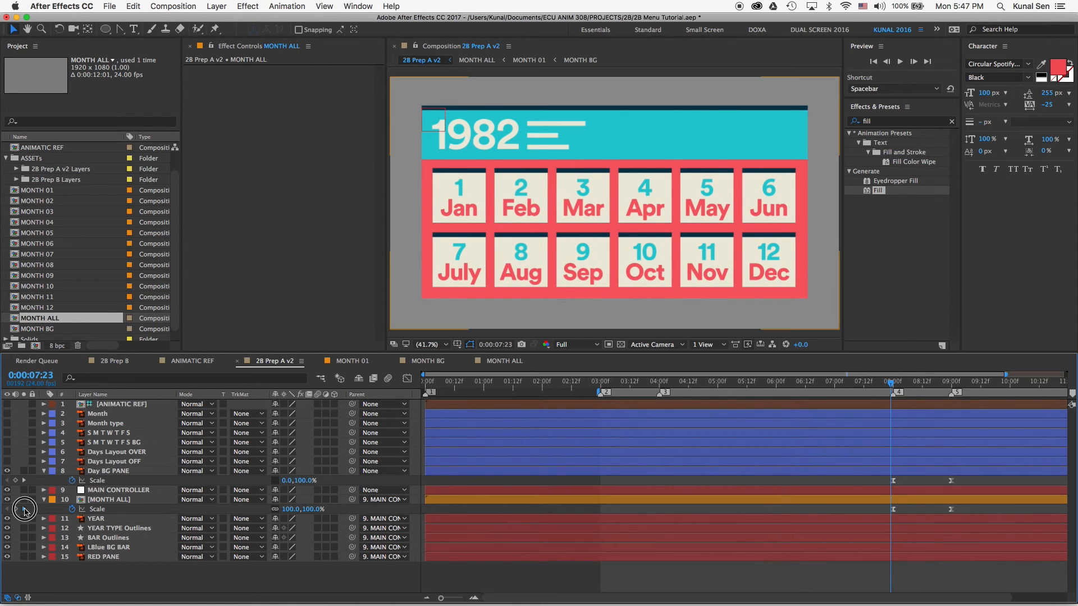
# - Animate the YEAR TYPE Outlines trim path End from 100% at 8:00 to 0% at 9:00, reusing its existing End keyframes
pyautogui.click(23, 509)
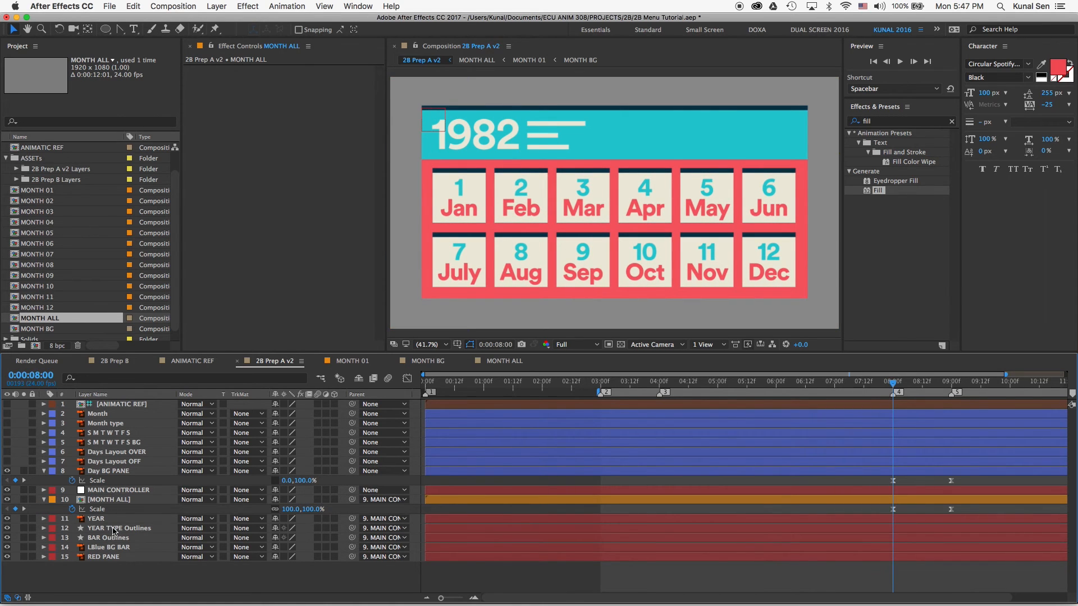
pyautogui.click(115, 528)
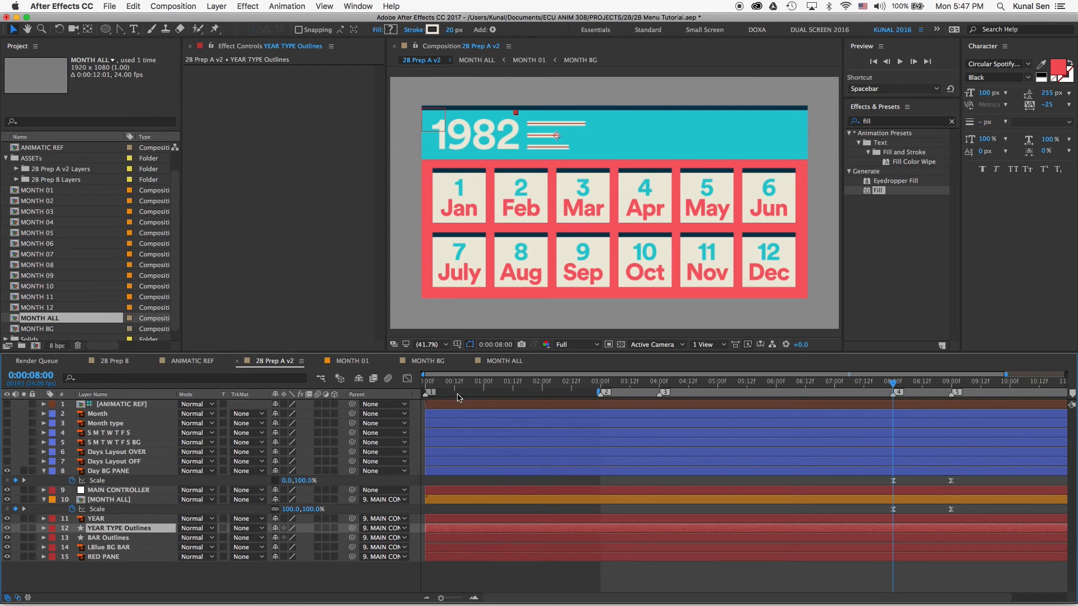
pyautogui.press('u')
pyautogui.click(950, 383)
pyautogui.click(621, 538)
pyautogui.moveTo(950, 383); pyautogui.dragTo(905, 376)
pyautogui.press('super+c')
pyautogui.press('super+v')
# - Show the Month type layer, convert it to a shape layer from its vector artwork, and delete the original layer
pyautogui.click(7, 424)
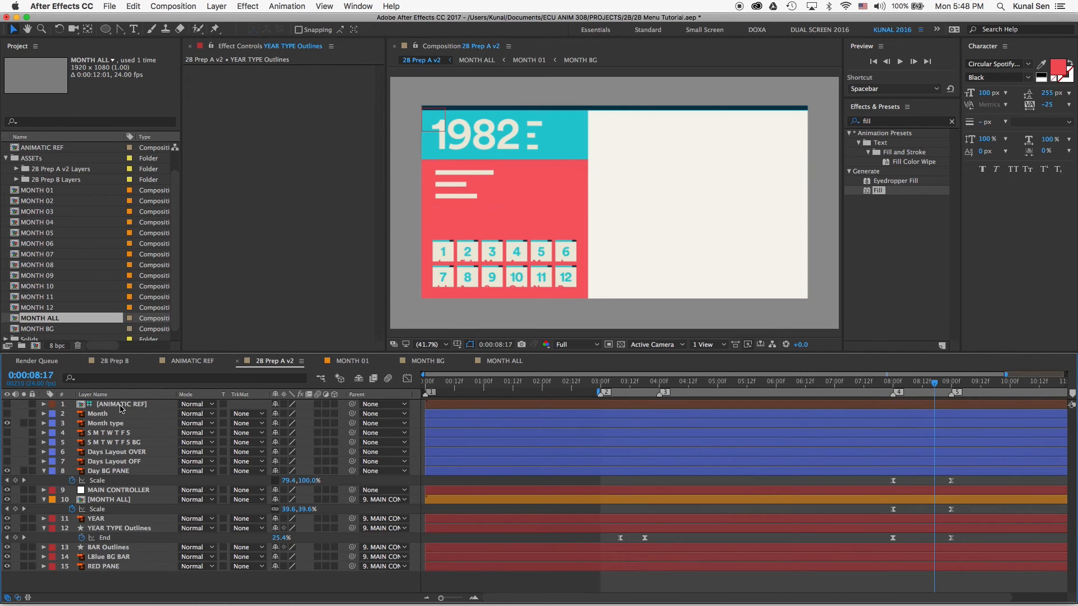
pyautogui.rightClick(91, 424)
pyautogui.click(135, 482)
pyautogui.click(93, 435)
pyautogui.press('Delete')
# - Copy the first two YEAR TYPE Outlines End keyframes onto Month type Outlines at 8:00 and stretch them to finish at 9:00
pyautogui.click(894, 383)
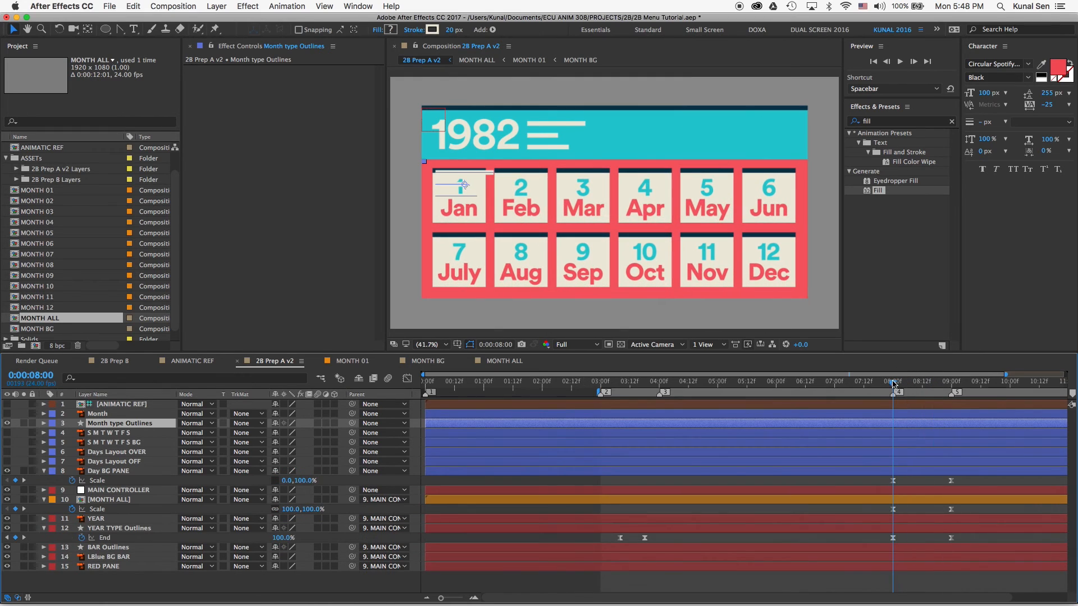
pyautogui.moveTo(660, 536); pyautogui.dragTo(600, 544)
pyautogui.moveTo(634, 384); pyautogui.dragTo(620, 384)
pyautogui.click(633, 537)
pyautogui.moveTo(633, 538); pyautogui.dragTo(662, 531)
pyautogui.click(893, 380)
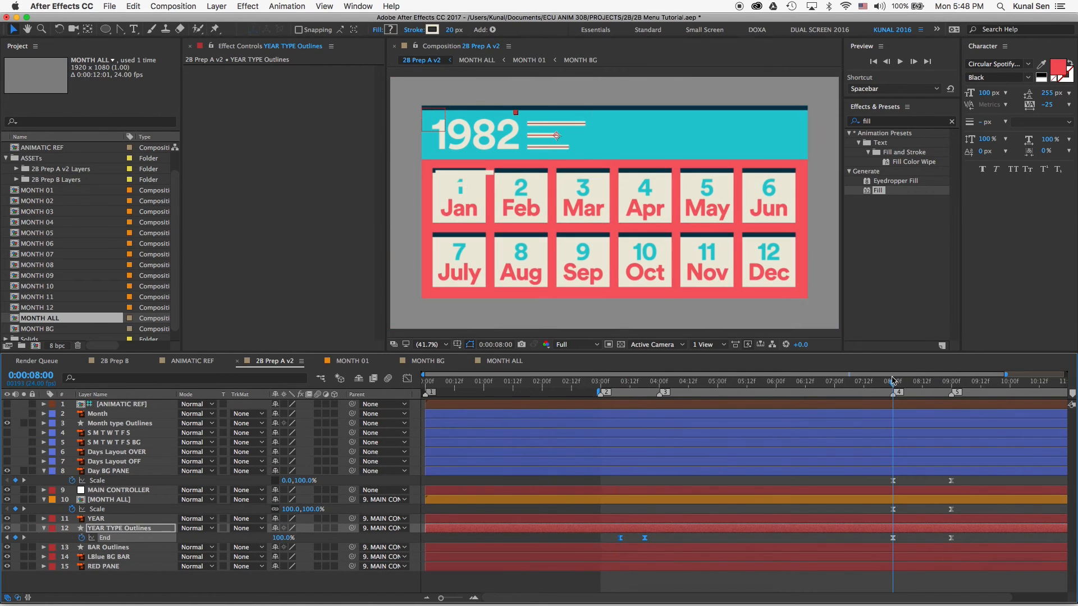
pyautogui.click(116, 424)
pyautogui.press('u')
pyautogui.moveTo(901, 385); pyautogui.dragTo(951, 385)
pyautogui.moveTo(917, 433); pyautogui.dragTo(951, 433)
# - Delay the first End keyframe of Month type Outlines to 8:11 and scrub through the line reveal up to 9:00
pyautogui.click(899, 383)
pyautogui.moveTo(899, 384); pyautogui.dragTo(922, 386)
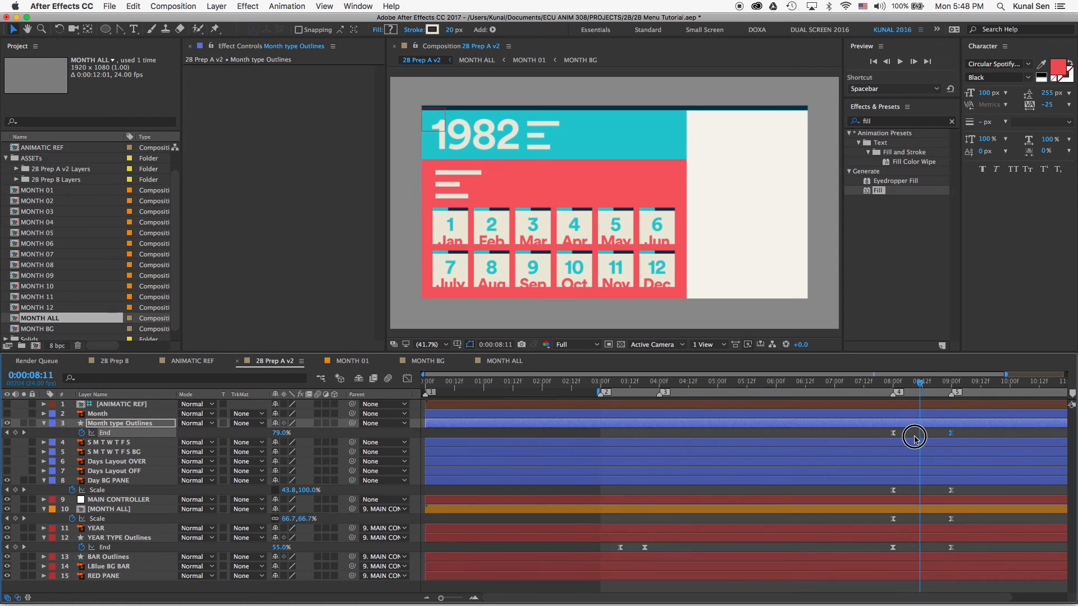
pyautogui.moveTo(894, 433); pyautogui.dragTo(920, 433)
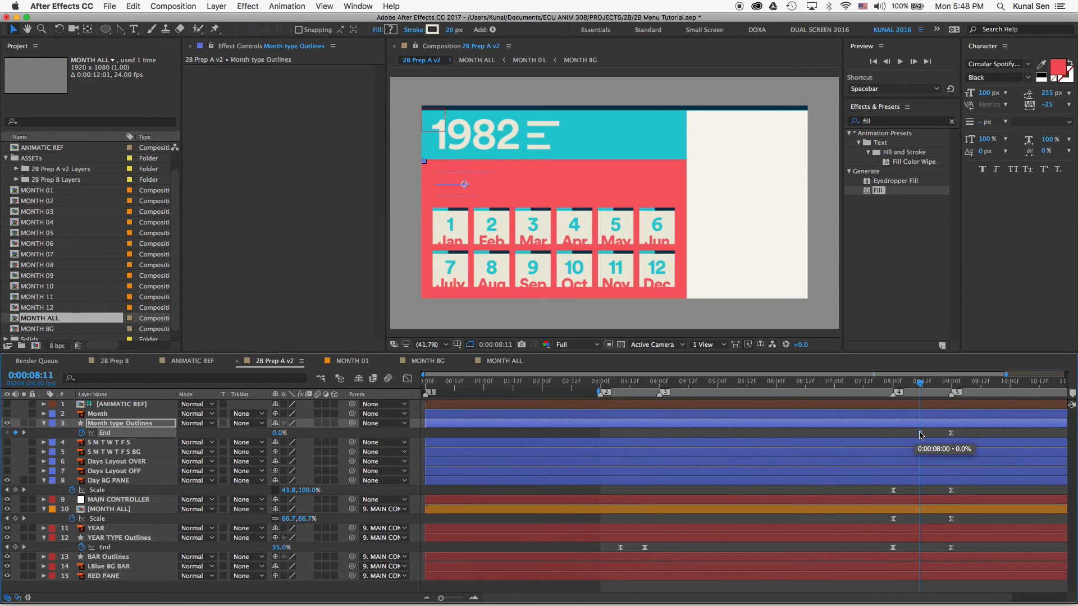
pyautogui.moveTo(892, 383); pyautogui.dragTo(924, 387)
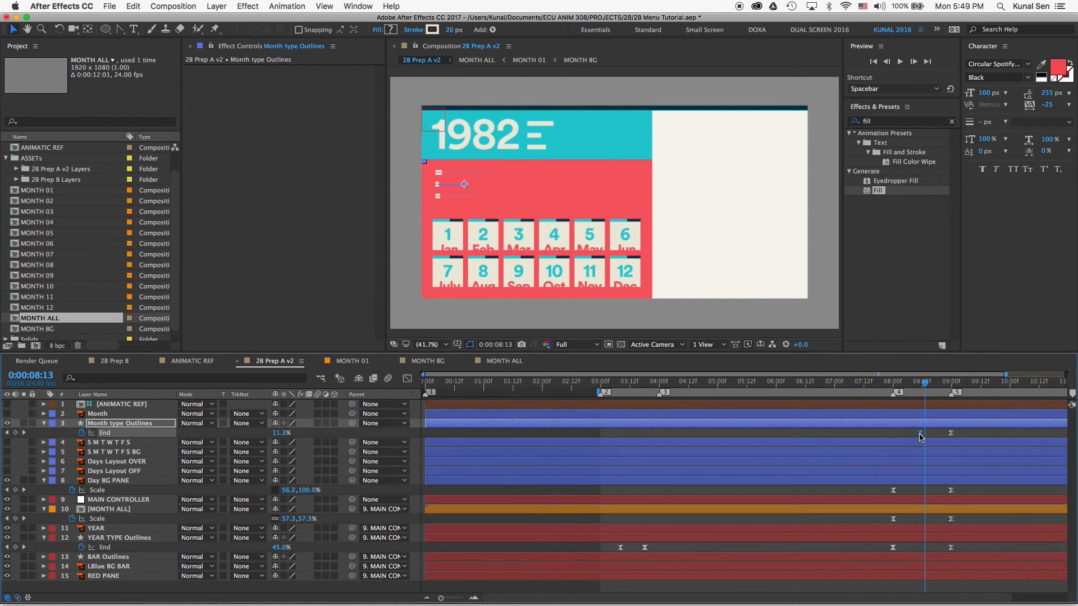
pyautogui.click(915, 384)
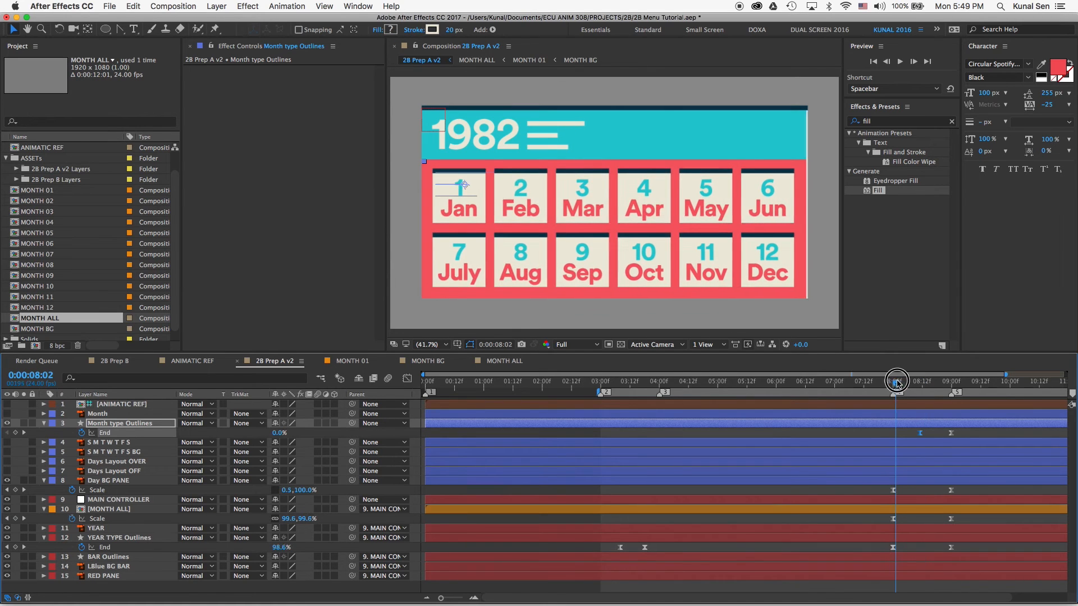
pyautogui.moveTo(915, 385); pyautogui.dragTo(951, 386)
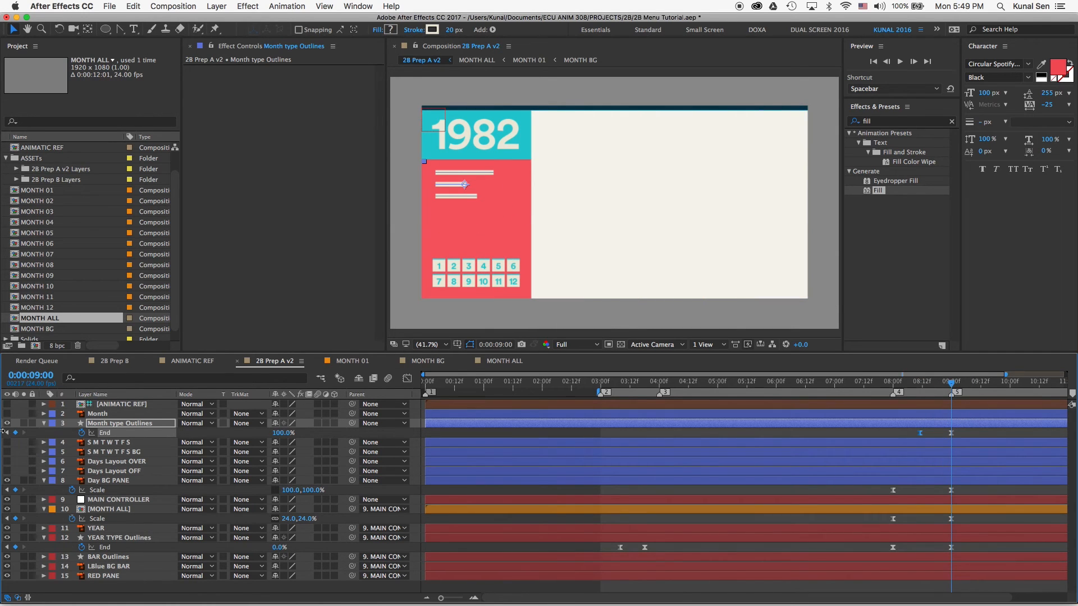
# - Show the Month layer and animate its Position from a spot above at 8:00 down to 356, 658 at 9:00
pyautogui.click(7, 413)
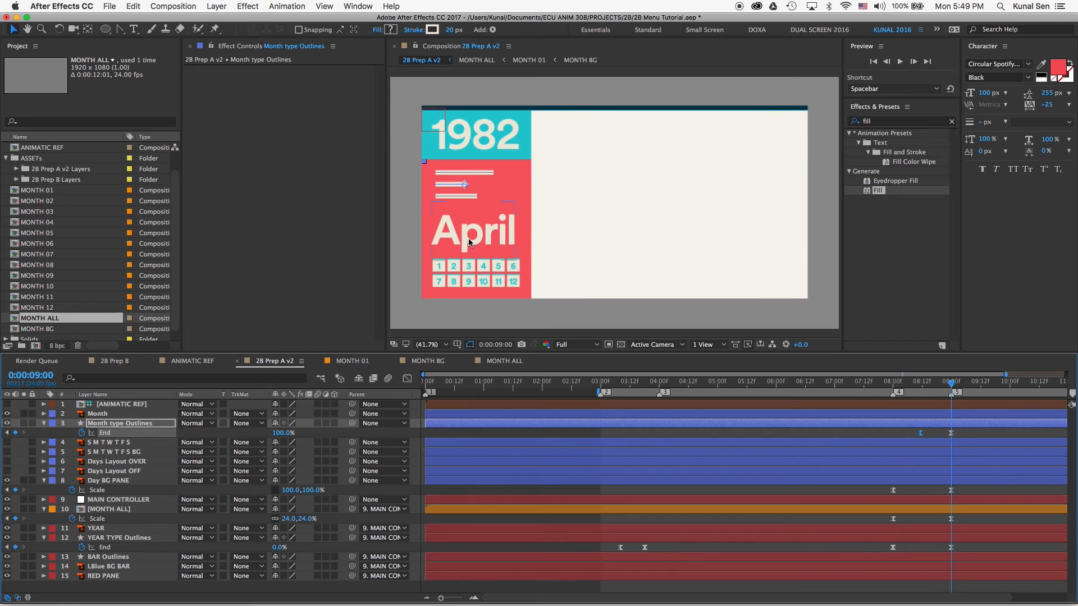
pyautogui.click(500, 205)
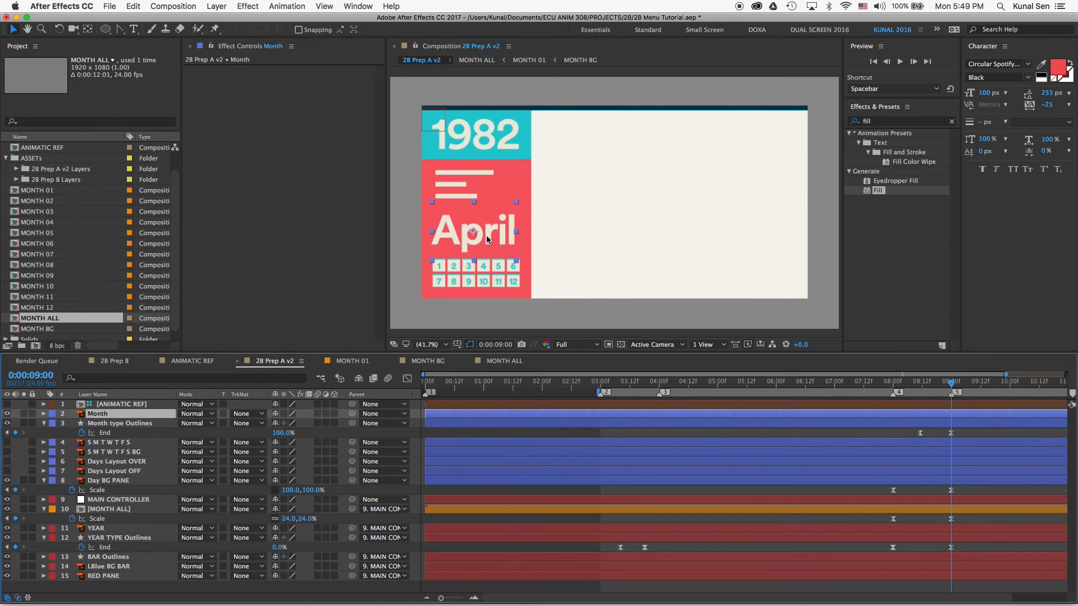
pyautogui.moveTo(497, 234); pyautogui.dragTo(497, 185)
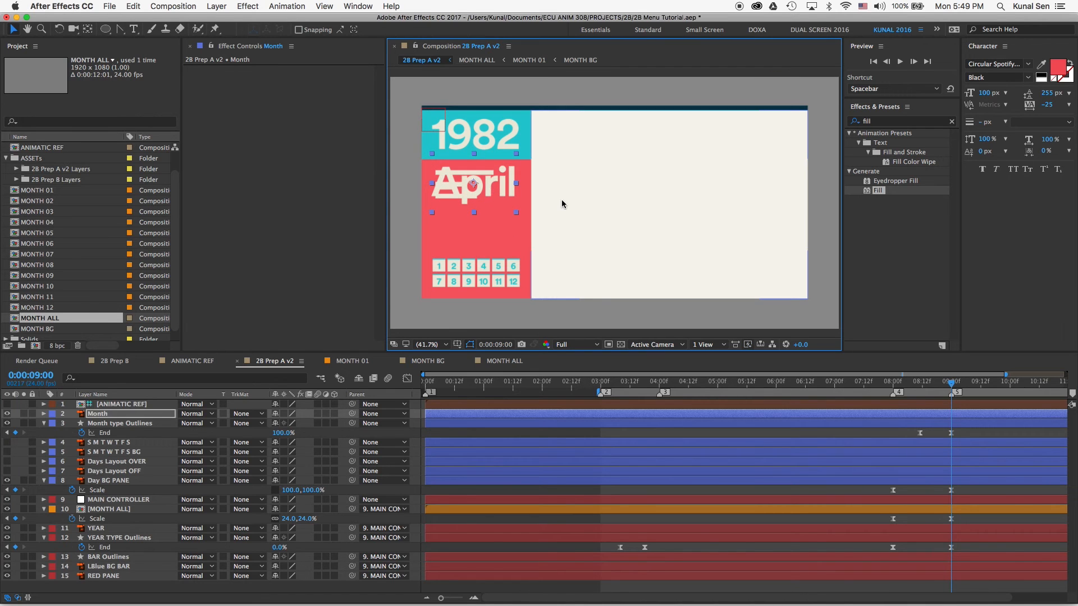
pyautogui.press('super+z')
pyautogui.press('p')
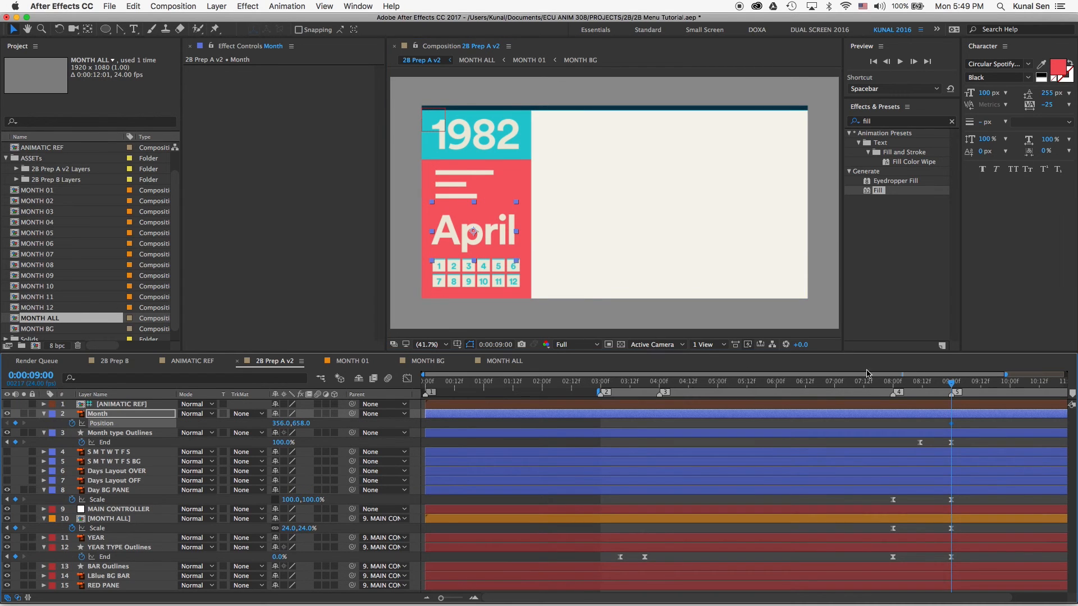
pyautogui.moveTo(951, 387); pyautogui.dragTo(893, 385)
pyautogui.moveTo(303, 423); pyautogui.dragTo(165, 407)
pyautogui.moveTo(897, 388); pyautogui.dragTo(954, 388)
pyautogui.hotkey('shift', '5')
# - Apply Easy Ease to the Position keyframes of the Month layer
pyautogui.rightClick(894, 426)
pyautogui.moveTo(937, 481)
pyautogui.click(753, 534)
# - Draw a black rectangle covering the April text and apply Fast Blur to it with Blurriness 48
pyautogui.moveTo(105, 30); pyautogui.dragTo(147, 32)
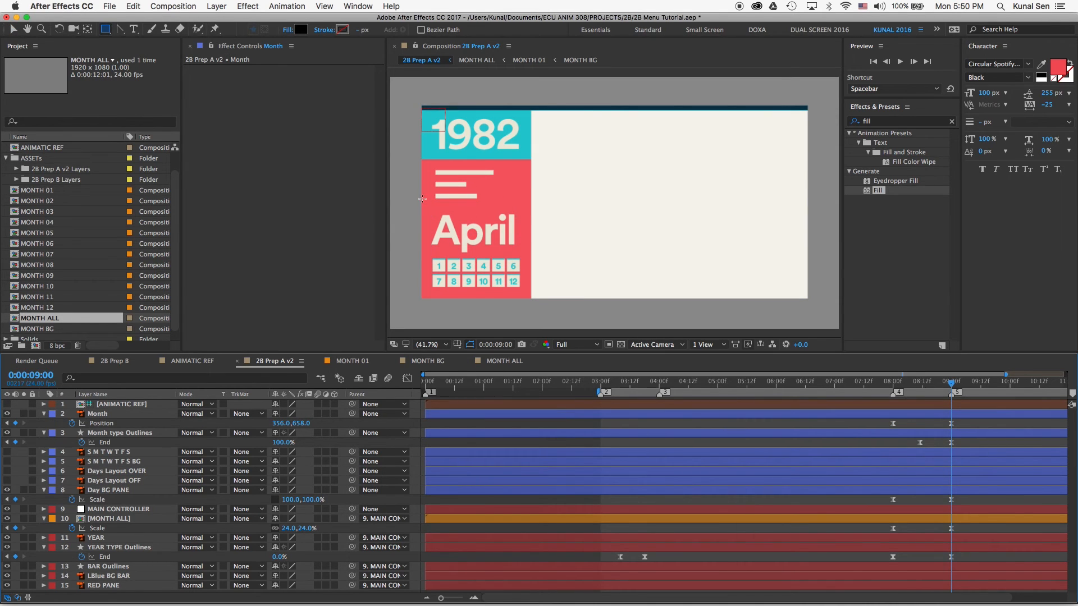
pyautogui.moveTo(406, 202); pyautogui.dragTo(535, 257)
pyautogui.click(876, 122)
pyautogui.write('fast')
pyautogui.doubleClick(892, 200)
pyautogui.press('v')
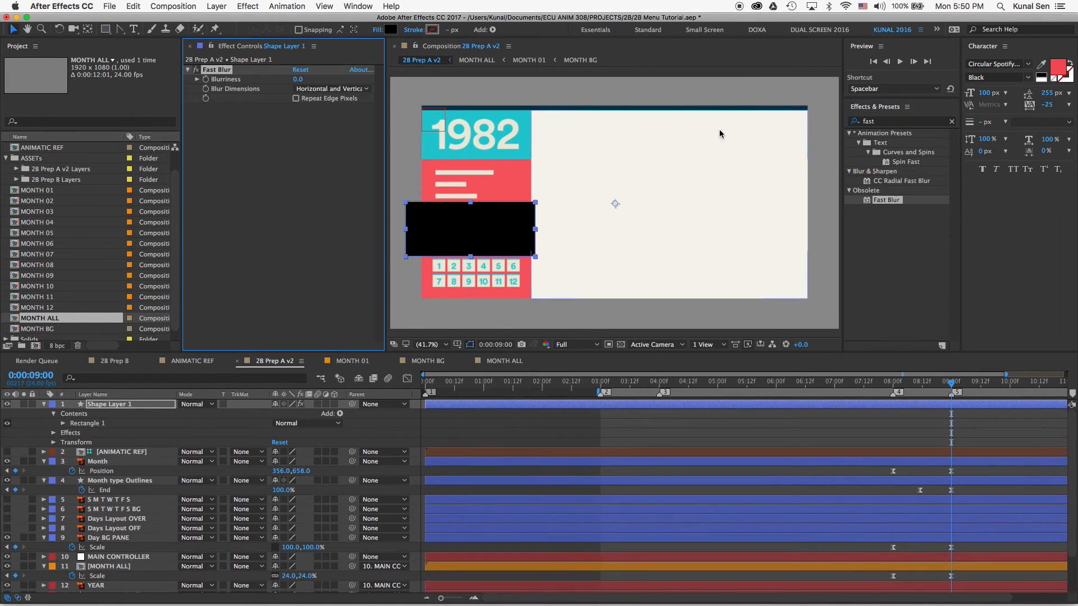
pyautogui.moveTo(296, 80); pyautogui.dragTo(322, 84)
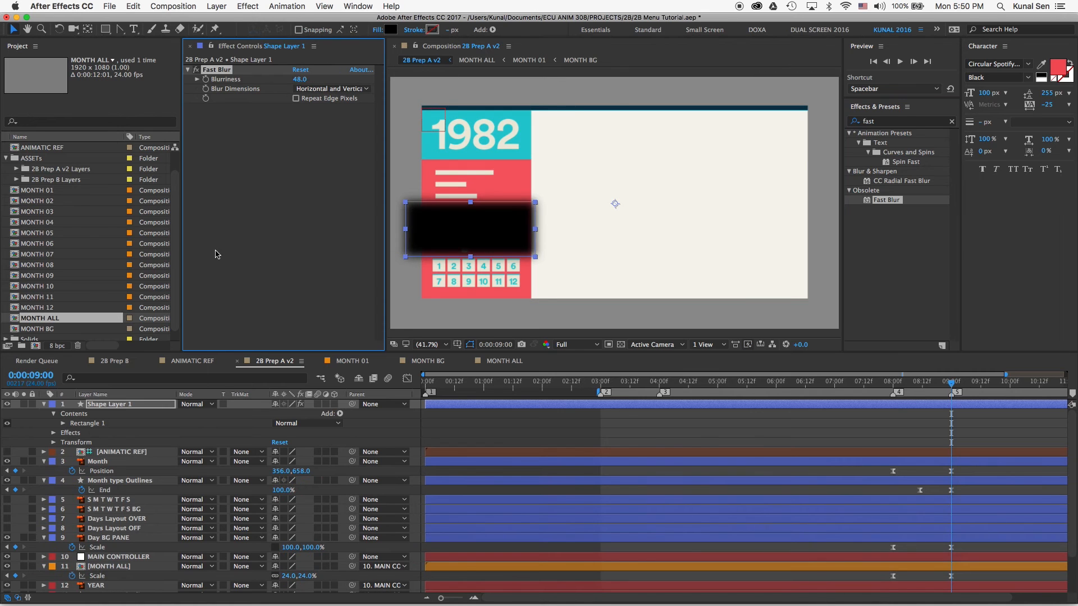
# - Move Shape Layer 1 directly above the Month layer and use it as Month's Alpha track matte
pyautogui.click(44, 405)
pyautogui.moveTo(112, 404); pyautogui.dragTo(112, 418)
pyautogui.click(247, 423)
pyautogui.click(264, 444)
# - Delay Month's first Position keyframe to 8:11 and scrub through the masked April reveal
pyautogui.moveTo(951, 384); pyautogui.dragTo(904, 381)
pyautogui.moveTo(893, 433); pyautogui.dragTo(921, 433)
pyautogui.click(919, 384)
pyautogui.moveTo(919, 383); pyautogui.dragTo(957, 386)
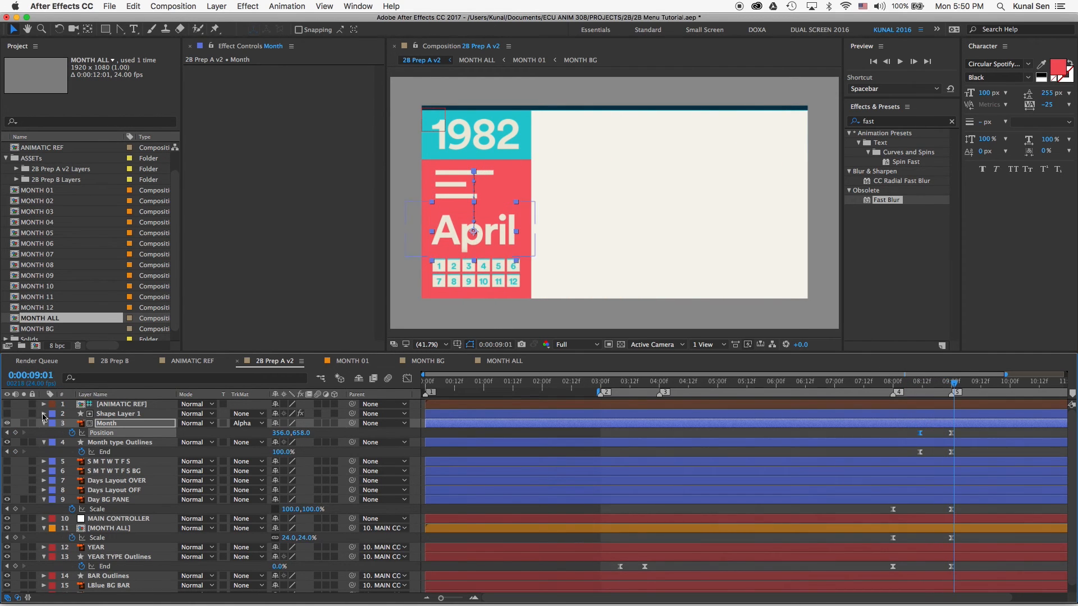
# - Centre Shape Layer 1's anchor point on its rectangle, lower the matte's top edge slightly, and check the April reveal around 8:20
pyautogui.click(7, 414)
pyautogui.click(433, 228)
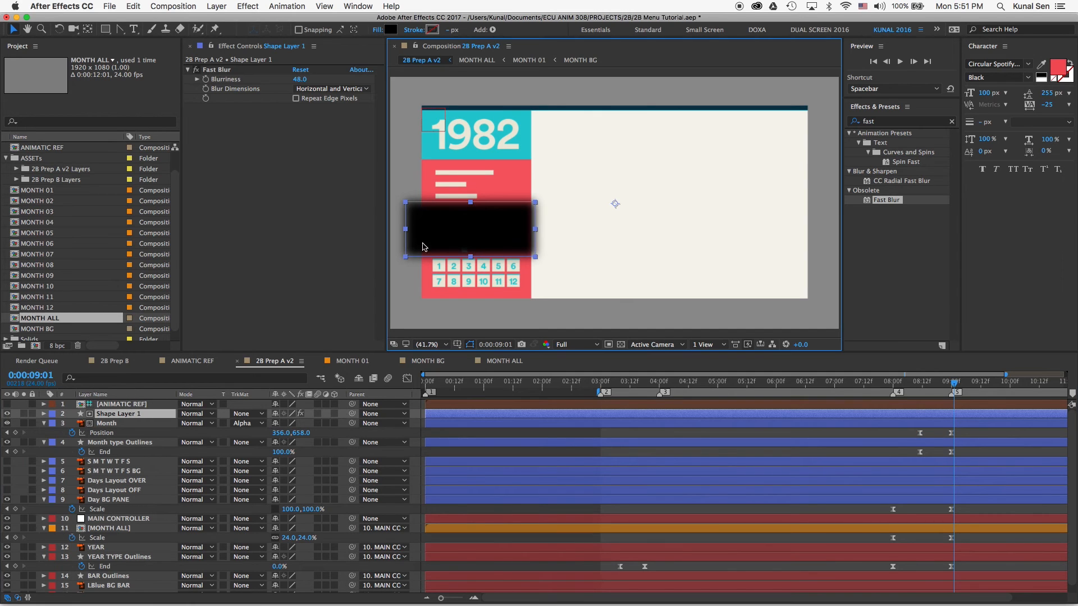
pyautogui.press('y')
pyautogui.rightClick(474, 226)
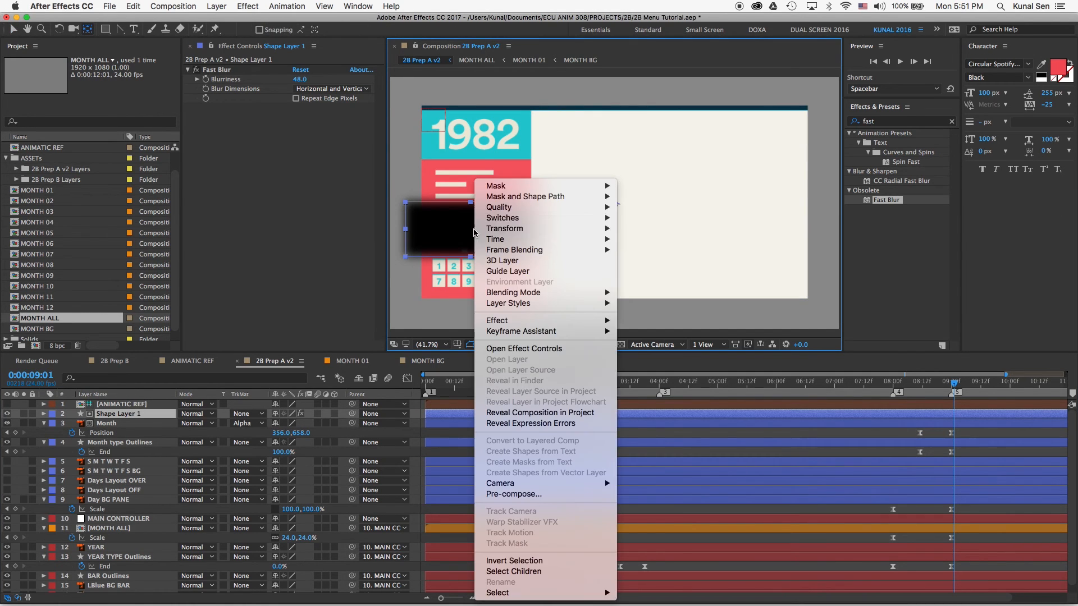
pyautogui.moveTo(522, 228)
pyautogui.click(690, 349)
pyautogui.press('v')
pyautogui.moveTo(471, 203); pyautogui.dragTo(502, 230)
pyautogui.click(970, 434)
pyautogui.moveTo(945, 382)
pyautogui.mouseDown()
pyautogui.moveTo(921, 383)
pyautogui.moveTo(960, 386)
pyautogui.moveTo(927, 388)
pyautogui.moveTo(953, 393)
pyautogui.moveTo(942, 393)
pyautogui.mouseUp()
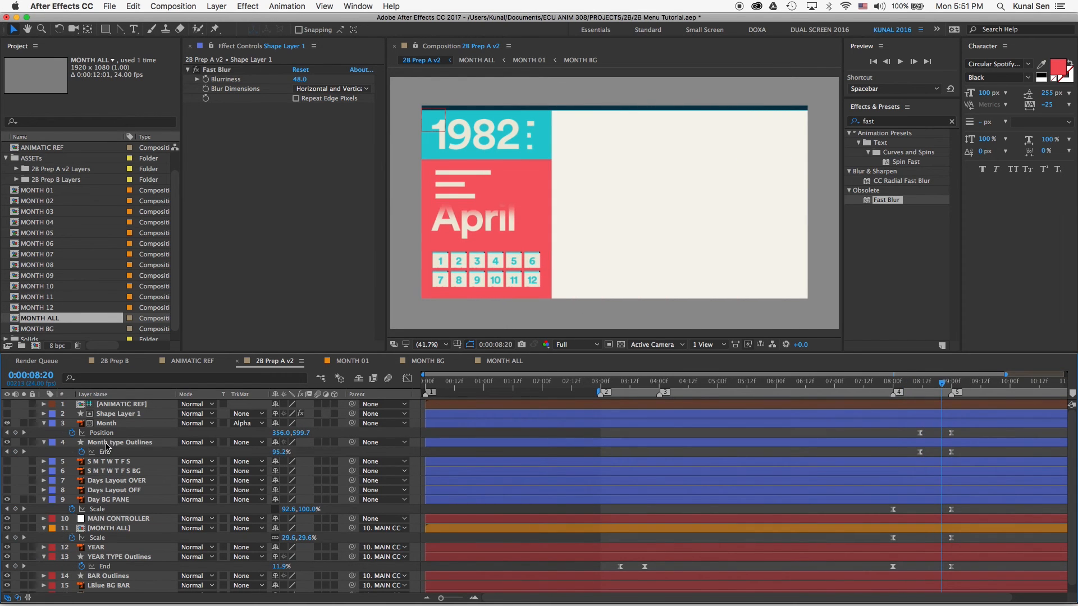
# - Set the Fast Blur Blurriness of Shape Layer 1 to 57 and scrub the reveal to 8:23
pyautogui.click(106, 444)
pyautogui.click(101, 414)
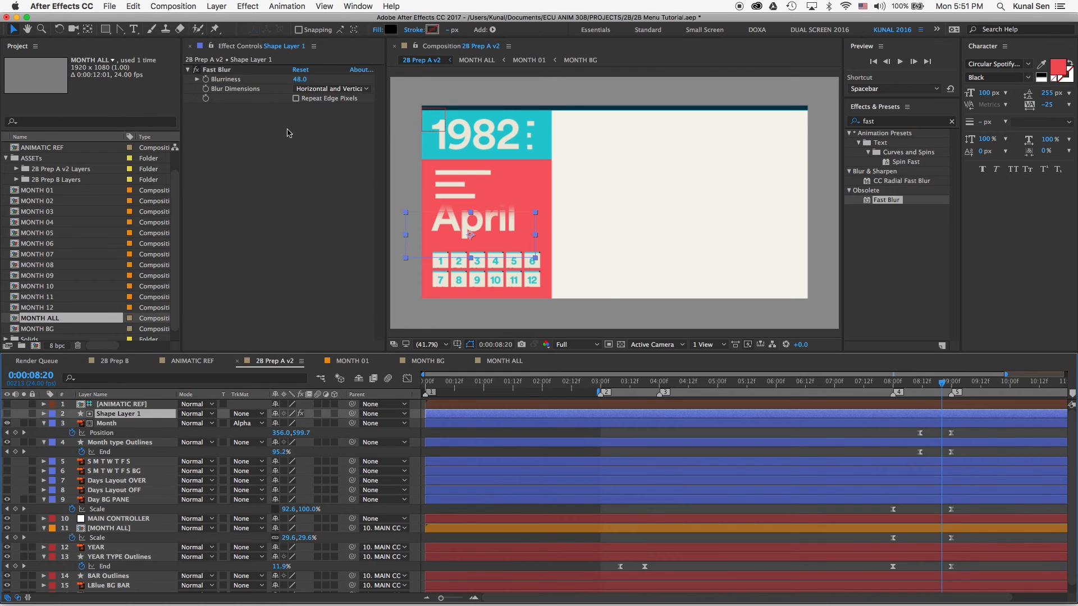
pyautogui.moveTo(300, 81)
pyautogui.mouseDown()
pyautogui.moveTo(283, 82)
pyautogui.moveTo(331, 84)
pyautogui.moveTo(300, 85)
pyautogui.moveTo(311, 84)
pyautogui.mouseUp()
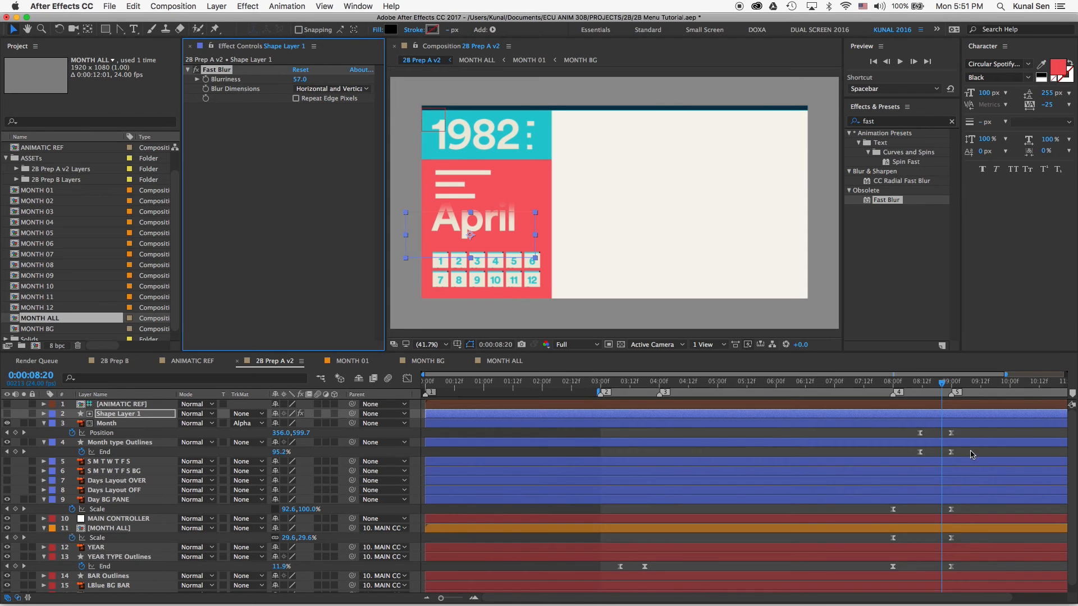
pyautogui.moveTo(942, 382)
pyautogui.mouseDown()
pyautogui.moveTo(915, 381)
pyautogui.moveTo(958, 382)
pyautogui.moveTo(855, 385)
pyautogui.moveTo(957, 384)
pyautogui.moveTo(910, 385)
pyautogui.moveTo(947, 393)
pyautogui.mouseUp()
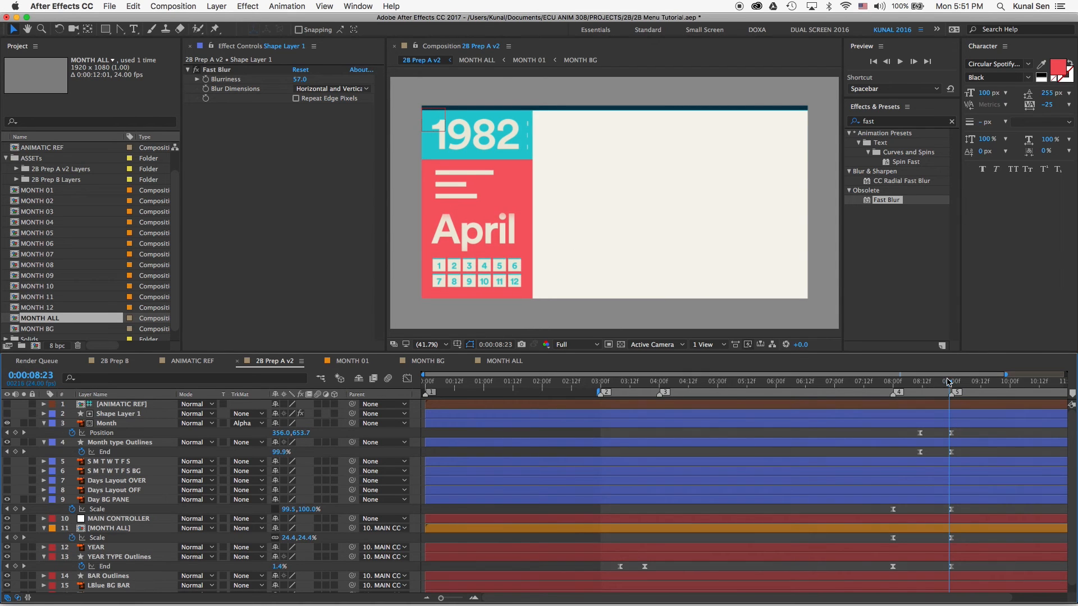
# - At 9:00, show the S M T W T F S, S M T W T F S BG, Days Layout OVER and Days Layout OFF layers
pyautogui.press('-')
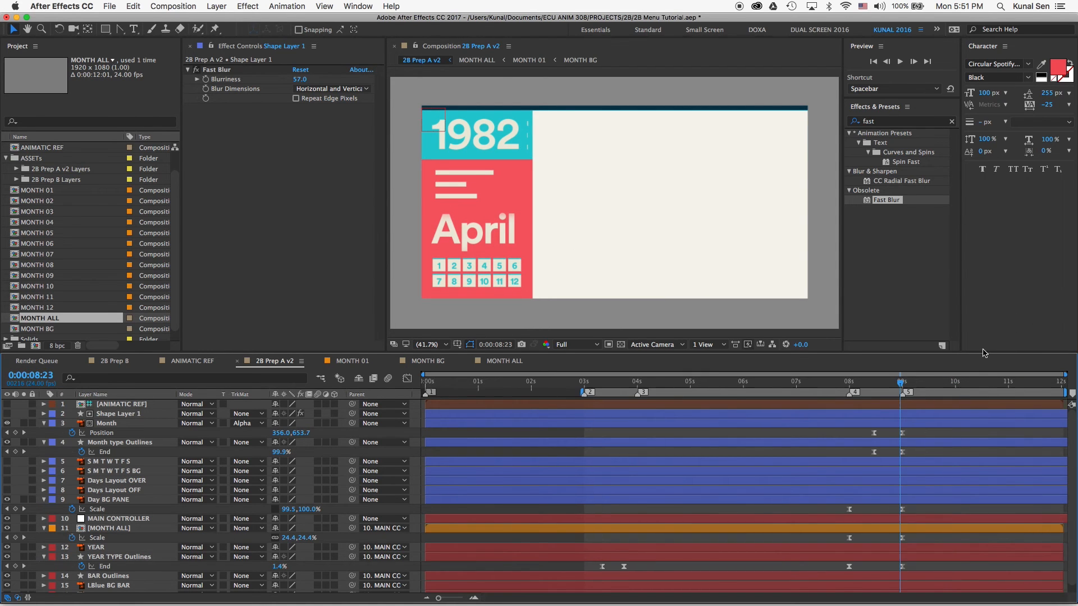
pyautogui.moveTo(902, 383)
pyautogui.mouseDown()
pyautogui.moveTo(839, 383)
pyautogui.moveTo(904, 386)
pyautogui.mouseUp()
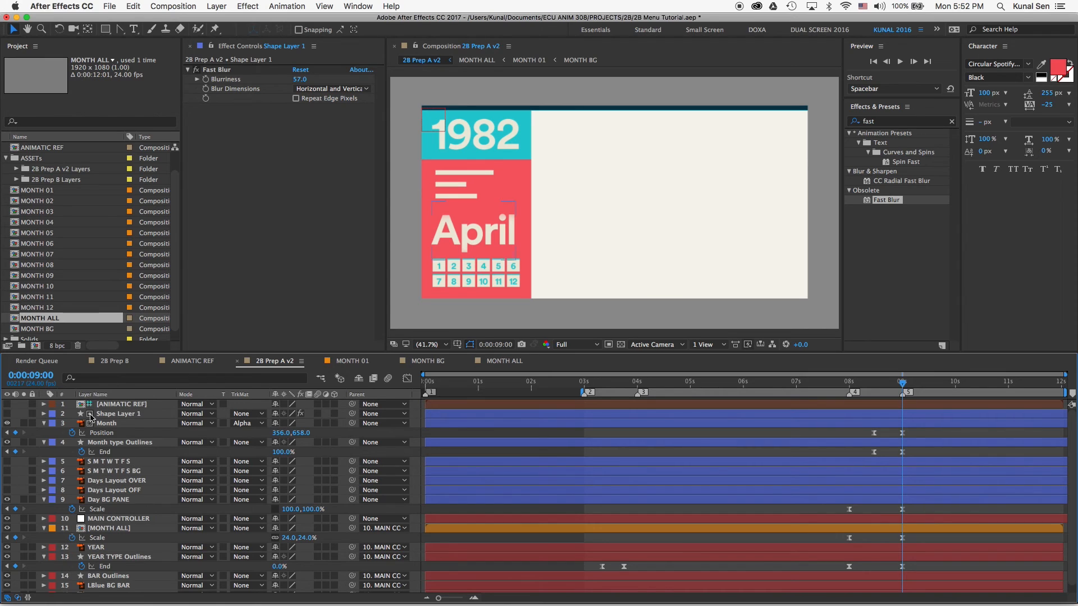
pyautogui.moveTo(3, 463); pyautogui.dragTo(7, 491)
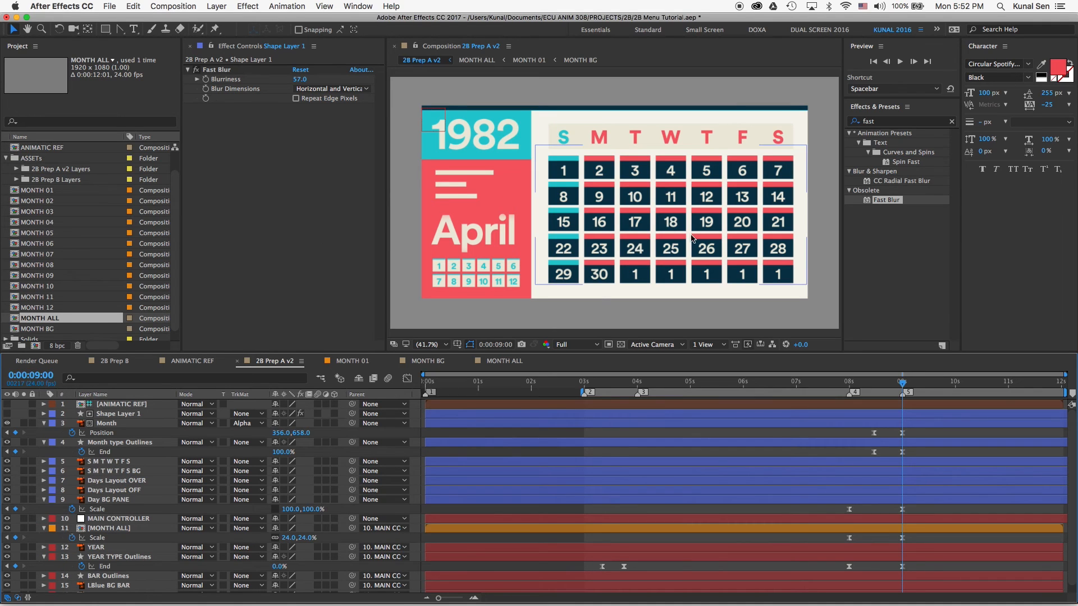
# - Toggle the visibility of Days Layout OVER to compare the highlighted and plain day grids at 9:00
pyautogui.click(106, 472)
pyautogui.click(7, 472)
pyautogui.click(8, 472)
pyautogui.click(7, 481)
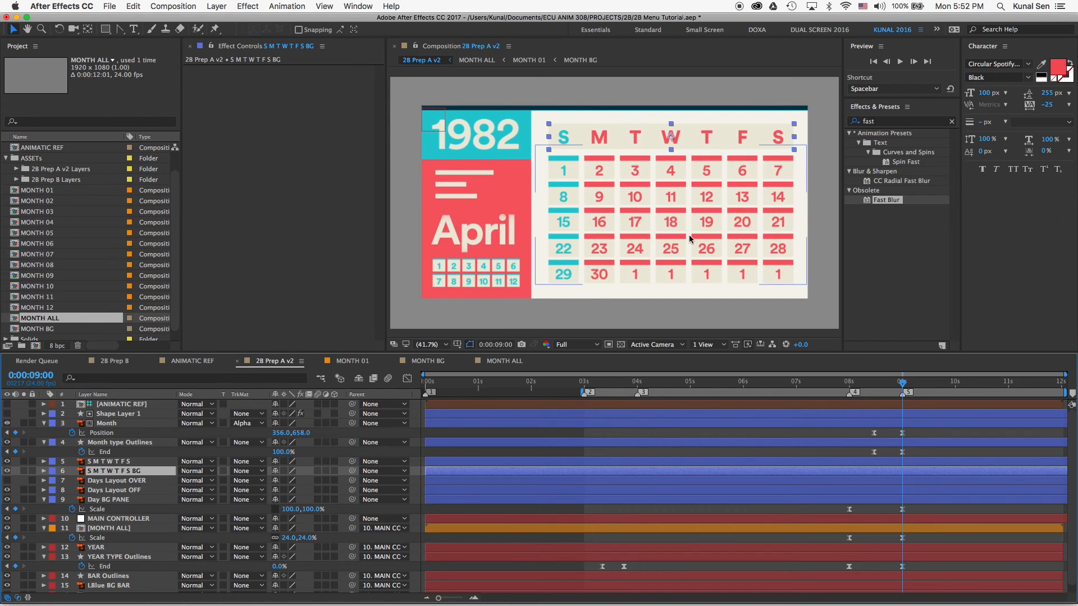
pyautogui.click(930, 451)
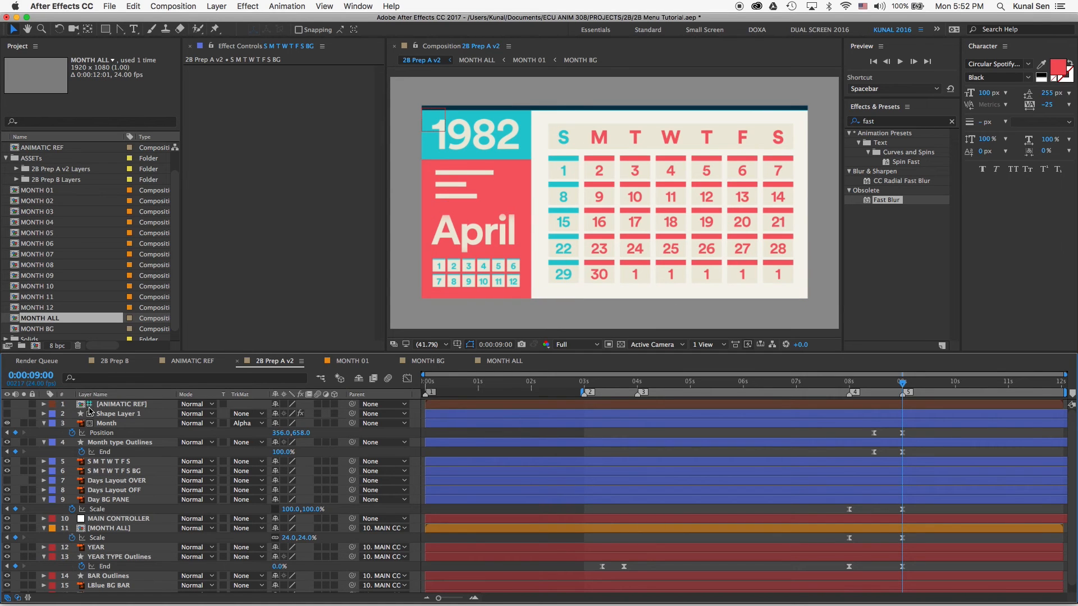
pyautogui.click(7, 481)
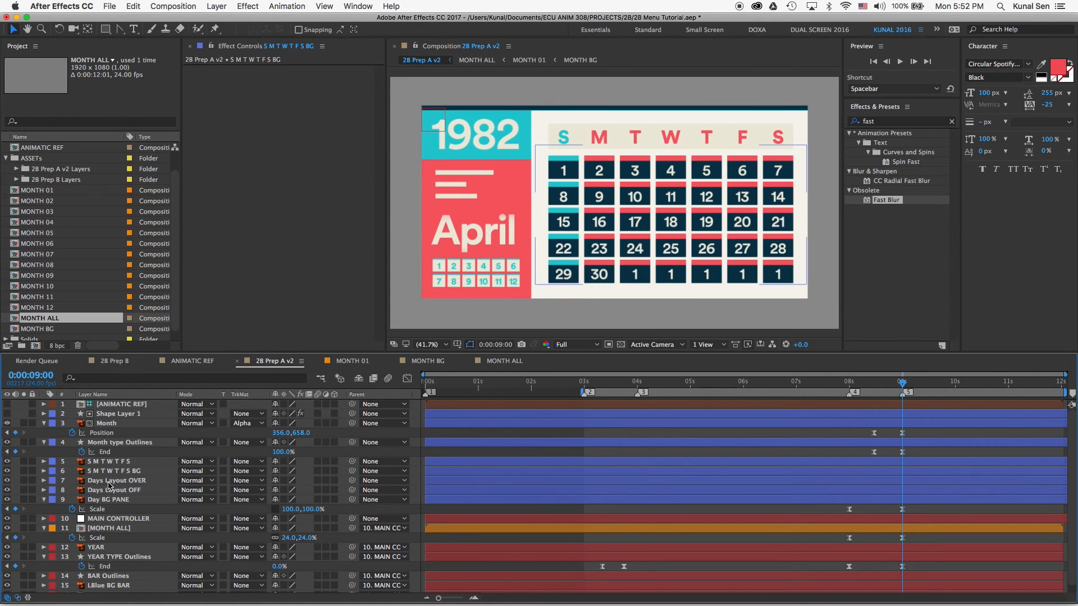
pyautogui.click(582, 164)
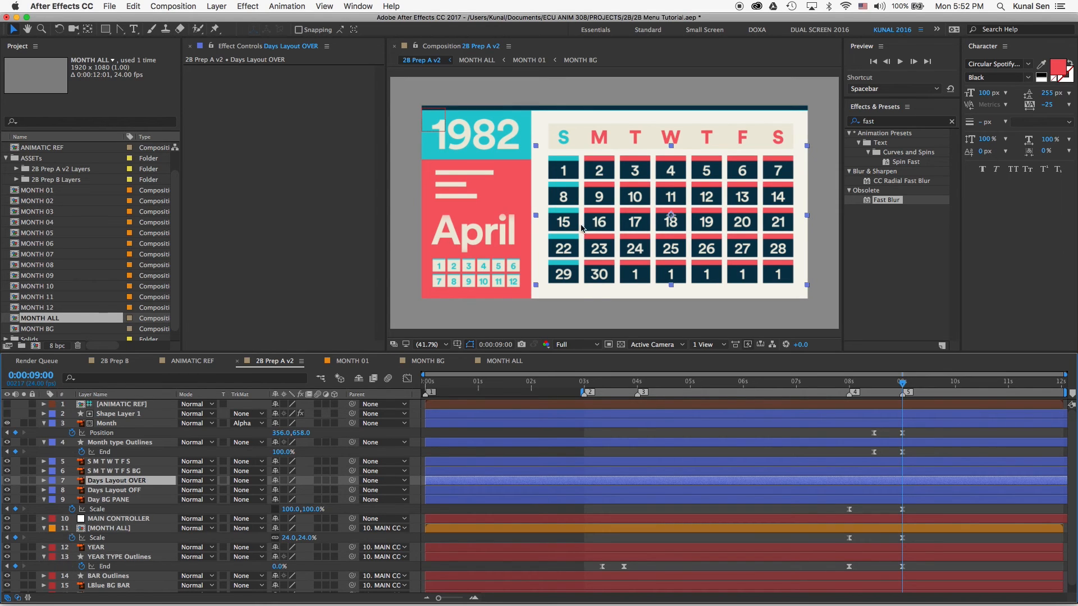
pyautogui.click(18, 483)
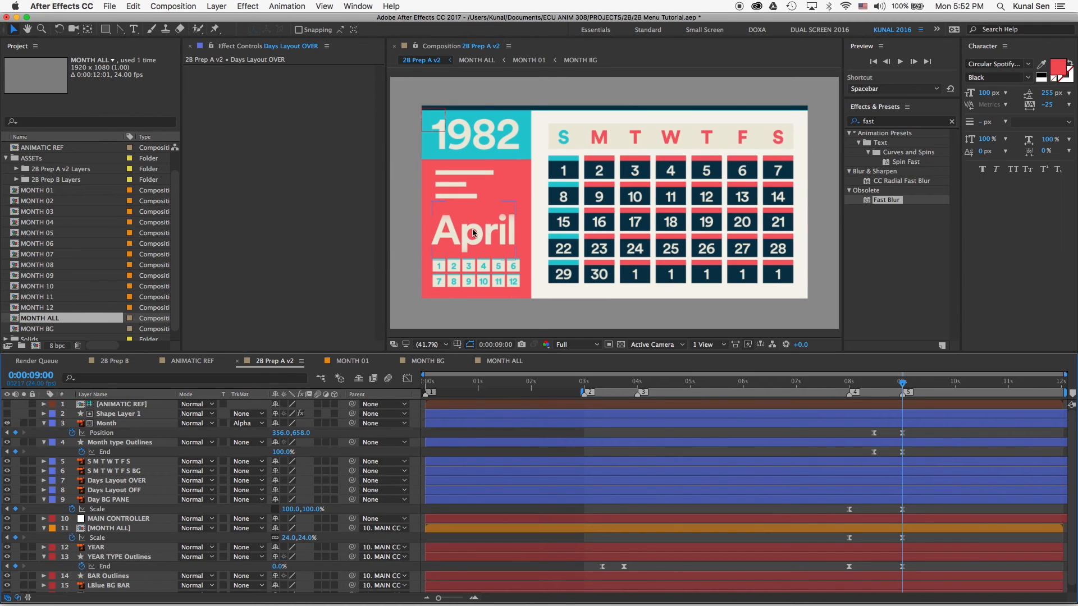
# - Draw a new rectangle shape layer covering the 17 day cell and centre its anchor point in the layer content
pyautogui.click(106, 31)
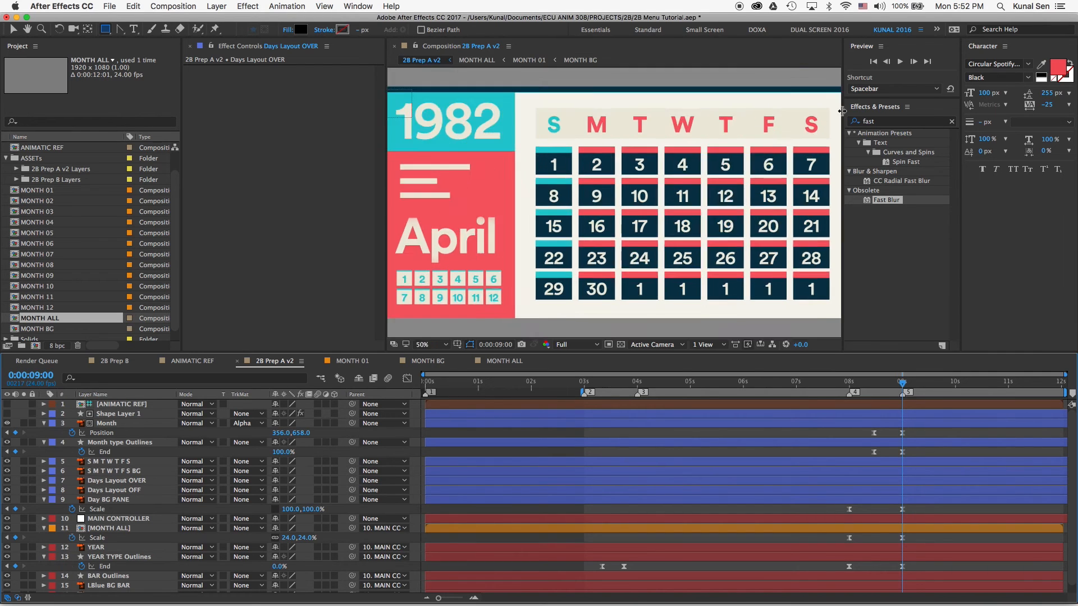
pyautogui.press('/')
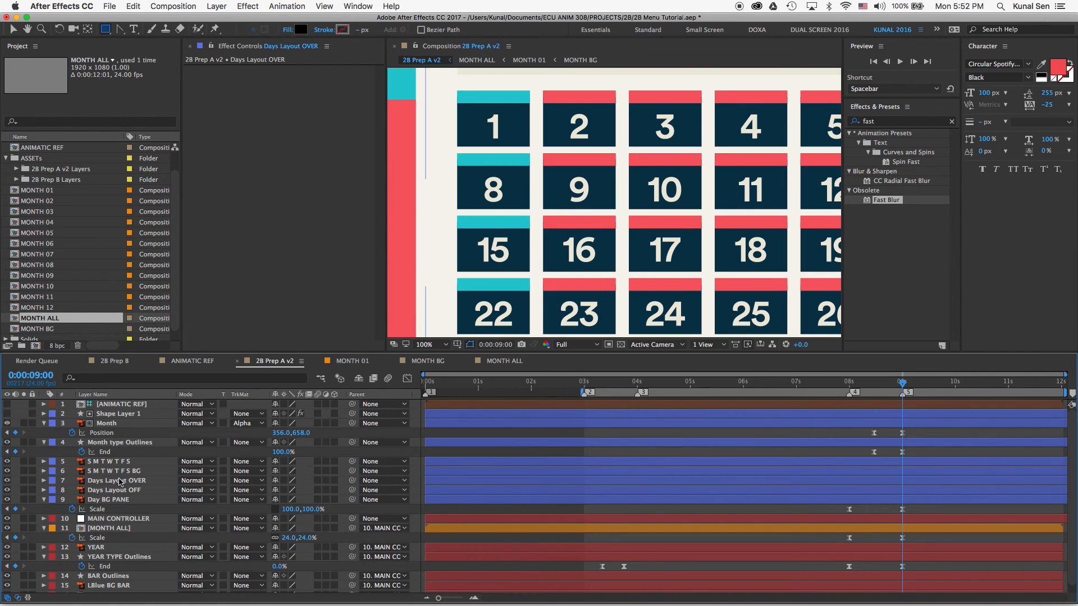
pyautogui.click(27, 483)
pyautogui.press('super+shift+a')
pyautogui.moveTo(624, 212); pyautogui.dragTo(709, 276)
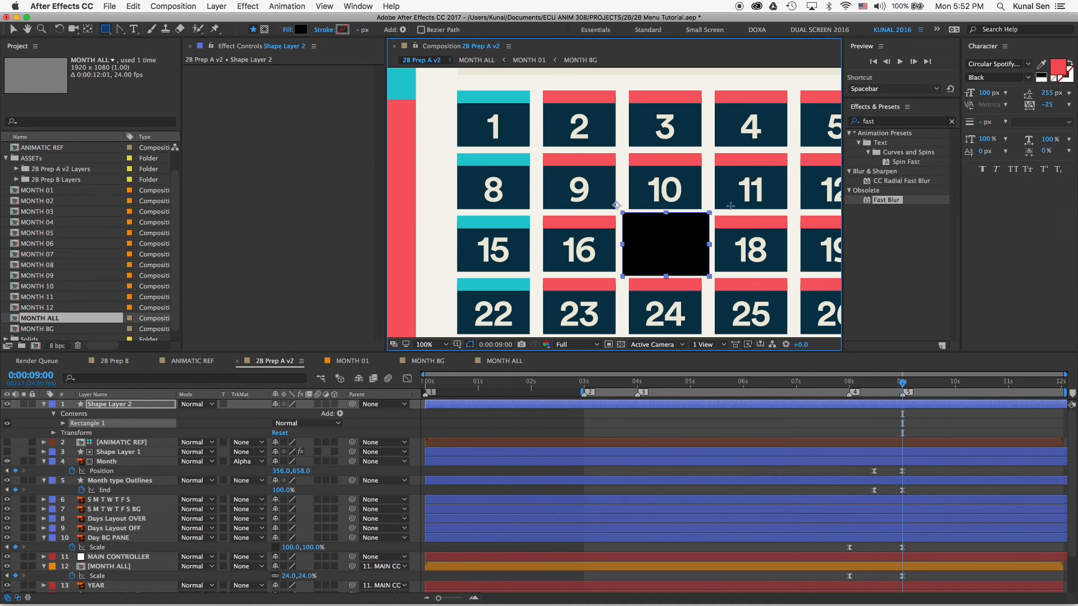
pyautogui.press('v')
pyautogui.rightClick(656, 259)
pyautogui.moveTo(717, 231)
pyautogui.click(832, 346)
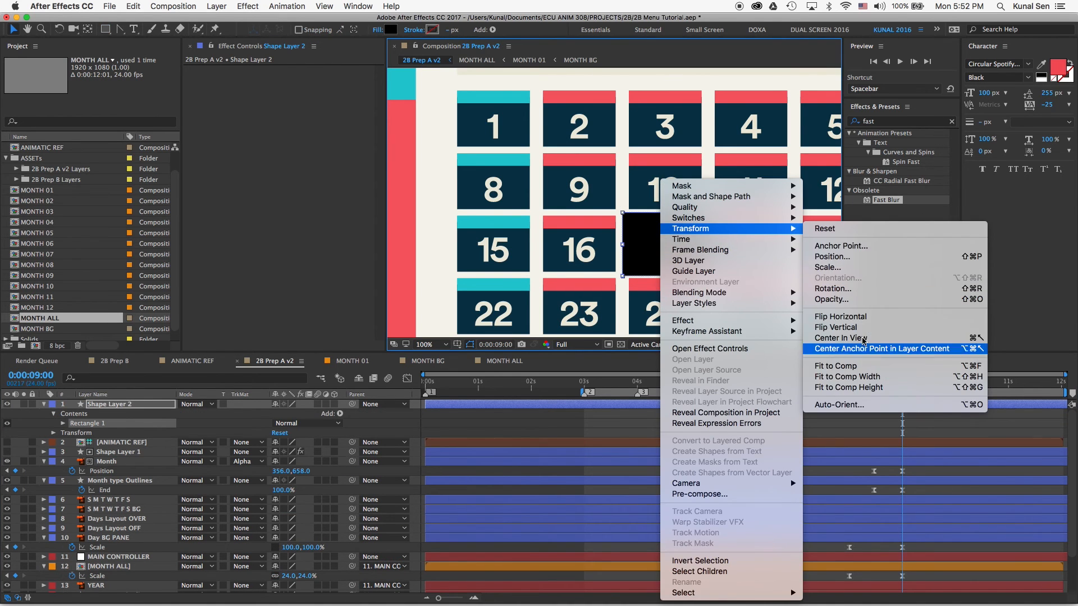
# - Move the new shape layer down to just below Days Layout OVER and rename it DAY SELECT
pyautogui.click(109, 406)
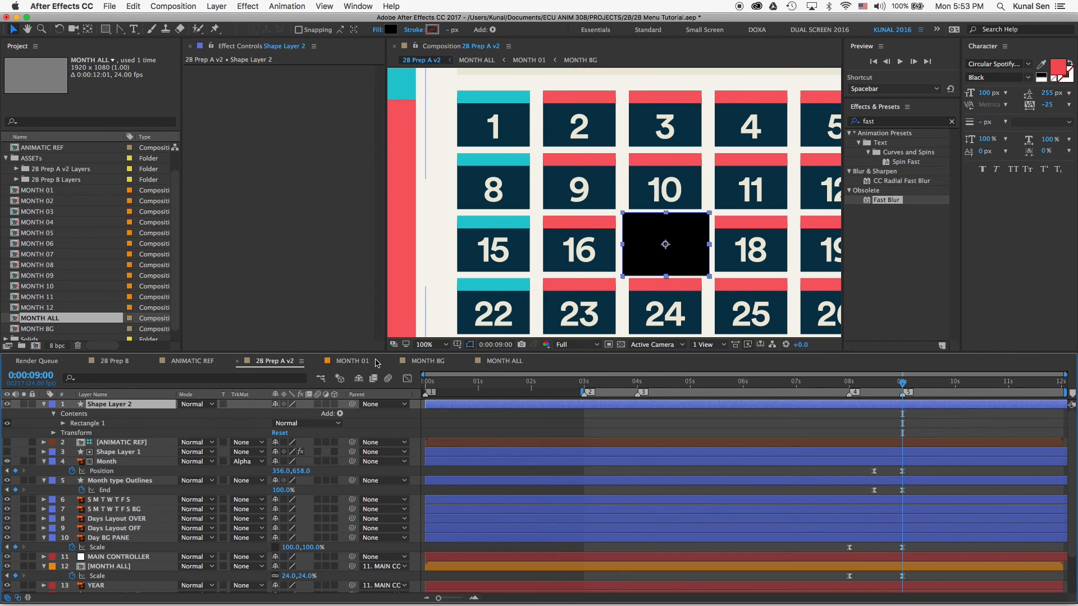
pyautogui.click(44, 404)
pyautogui.moveTo(107, 405); pyautogui.dragTo(143, 495)
pyautogui.press('Return')
pyautogui.write('DAY SELECT')
pyautogui.press('Return')
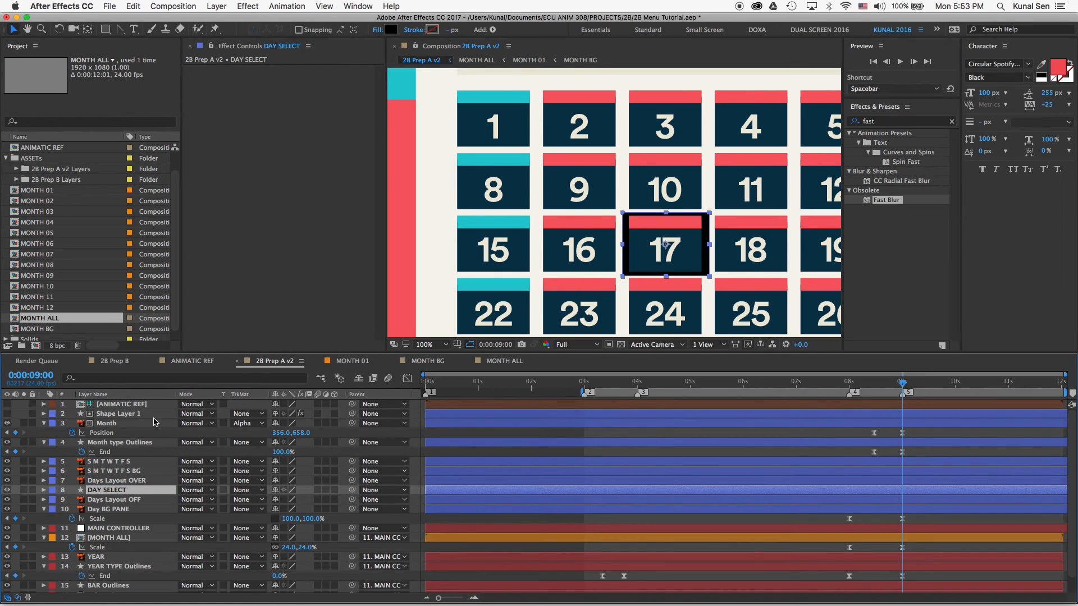
# - Use DAY SELECT, placed directly above Days Layout OVER, as that layer's alpha matte and close the Character panel
pyautogui.moveTo(128, 492); pyautogui.dragTo(127, 481)
pyautogui.click(250, 490)
pyautogui.click(270, 503)
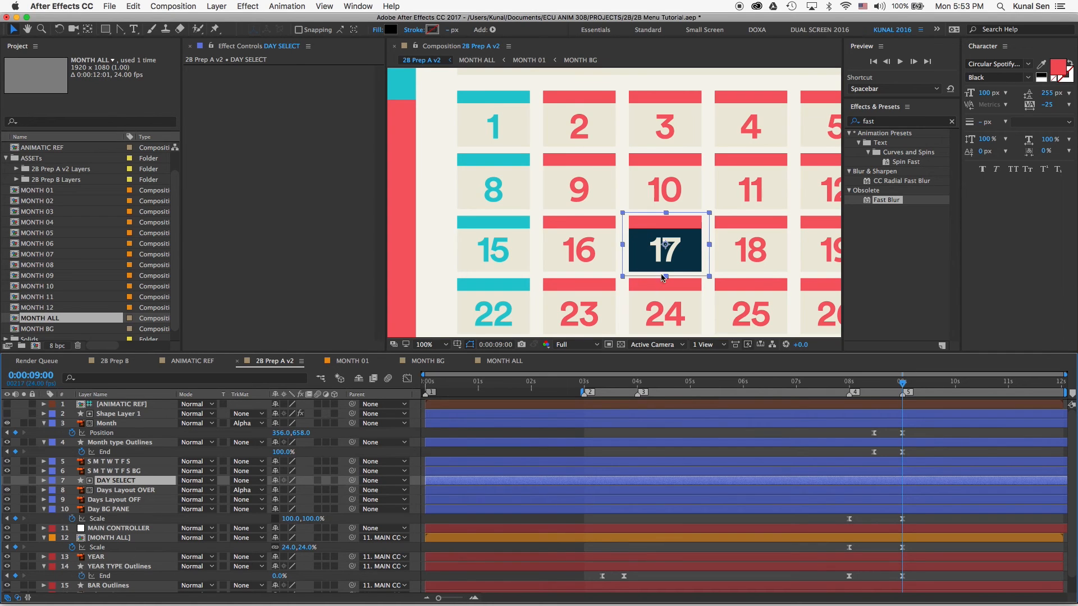
pyautogui.click(1005, 46)
pyautogui.click(994, 54)
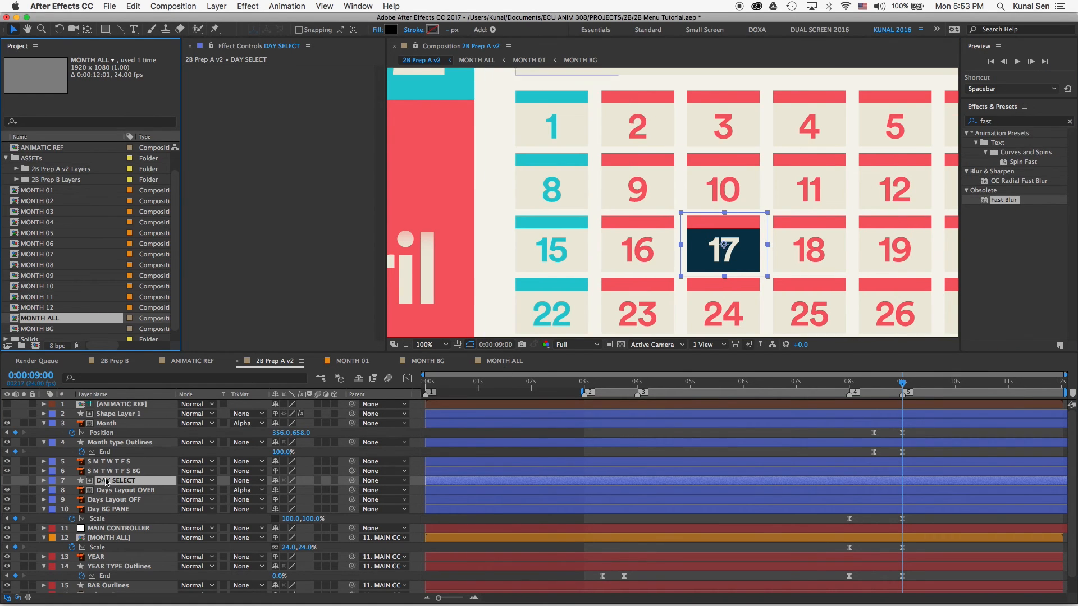
# - Show DAY SELECT and remove the track matte from Days Layout OVER, and reapply the alpha matte
pyautogui.keyDown('super'); pyautogui.click(124, 482); pyautogui.keyUp('super')
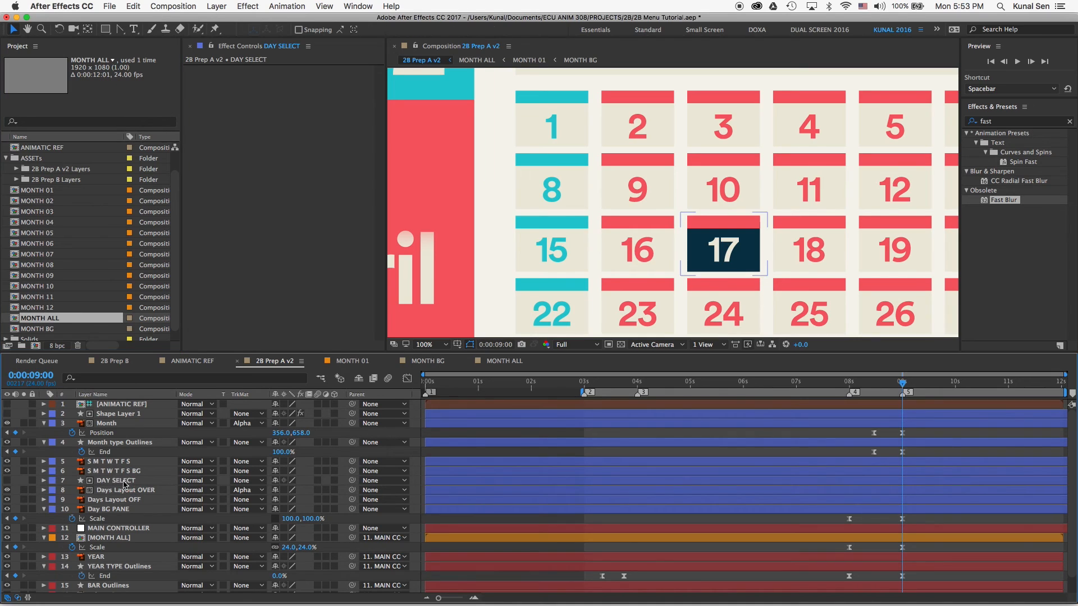
pyautogui.click(8, 481)
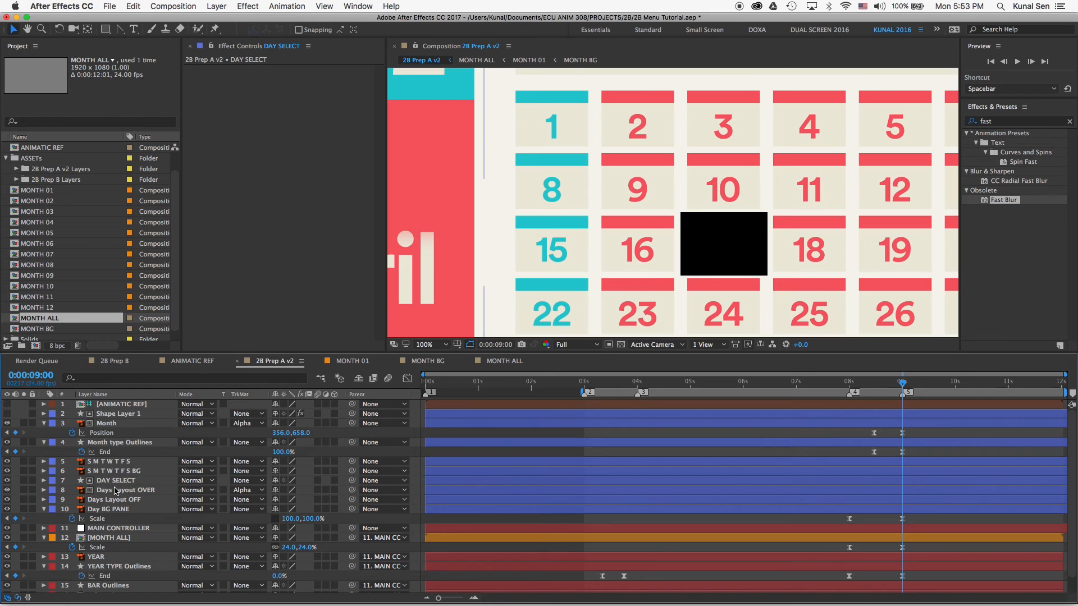
pyautogui.click(64, 492)
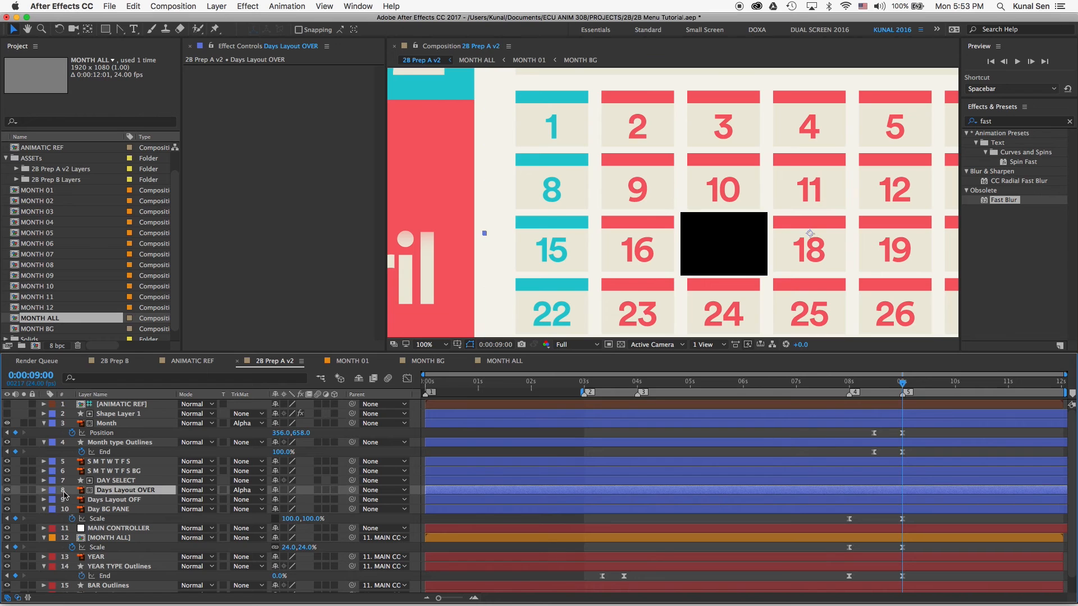
pyautogui.click(23, 490)
pyautogui.click(23, 491)
pyautogui.click(237, 491)
pyautogui.click(270, 501)
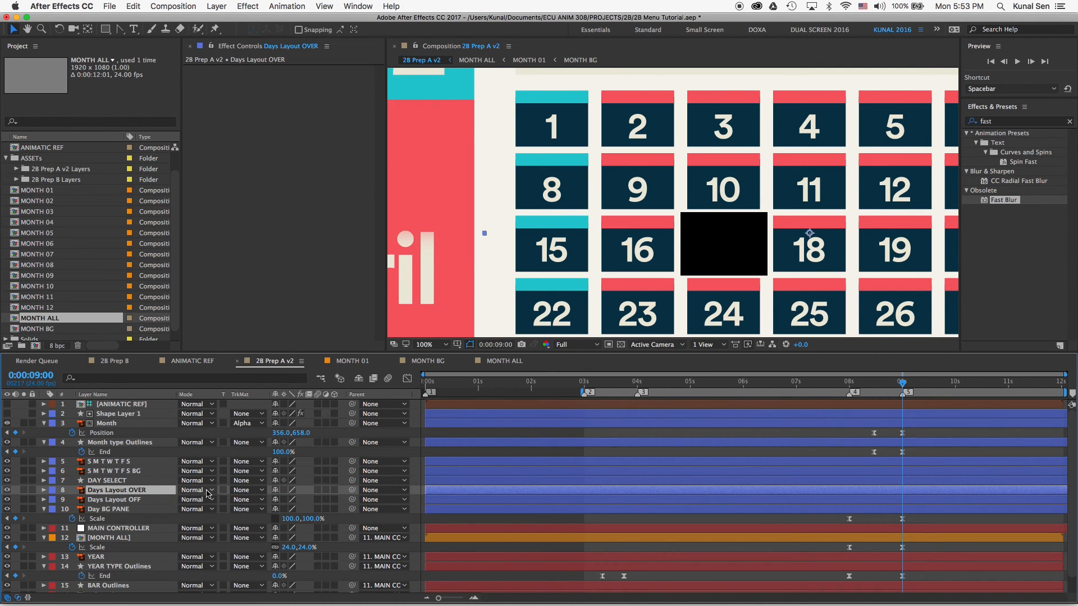
pyautogui.click(205, 491)
pyautogui.click(150, 493)
pyautogui.click(250, 492)
pyautogui.click(263, 519)
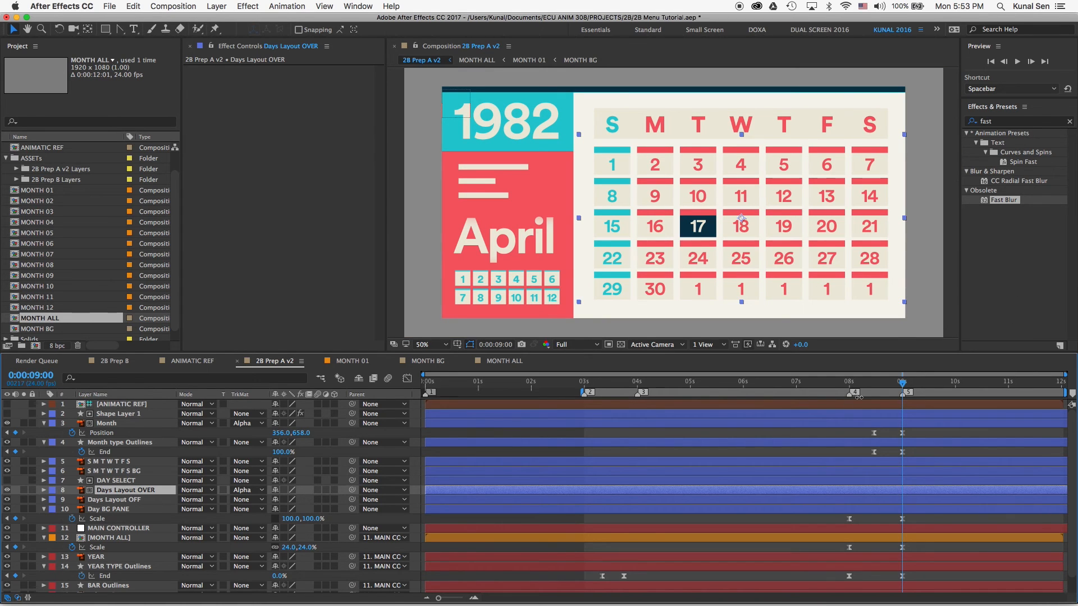
# - Try moving DAY SELECT from the 17 cell to the 16 cell, and undo the move
pyautogui.press('space')
pyautogui.moveTo(939, 457); pyautogui.dragTo(761, 458)
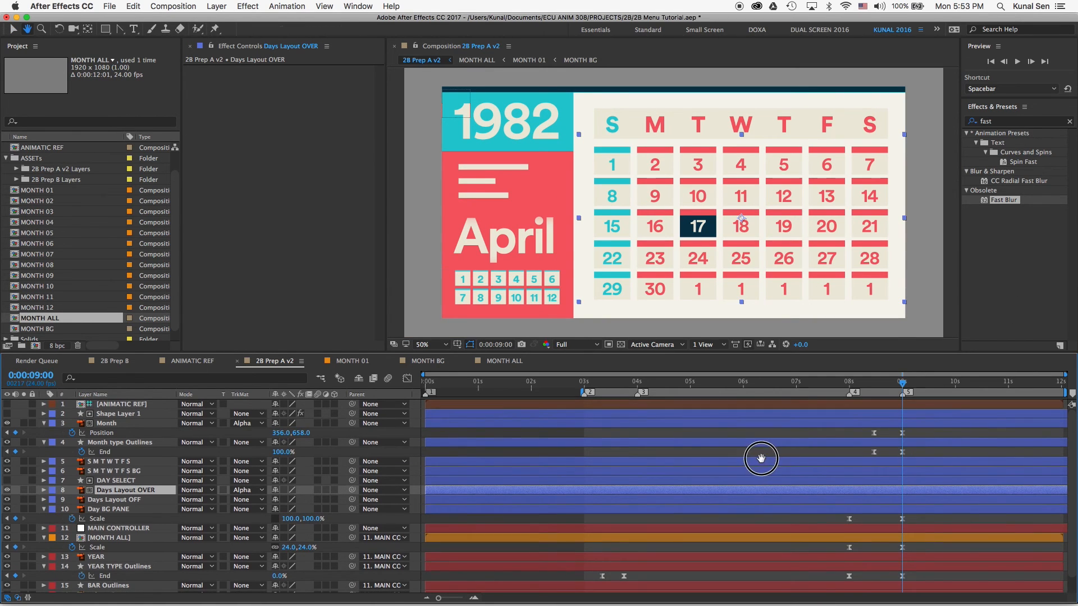
pyautogui.click(154, 482)
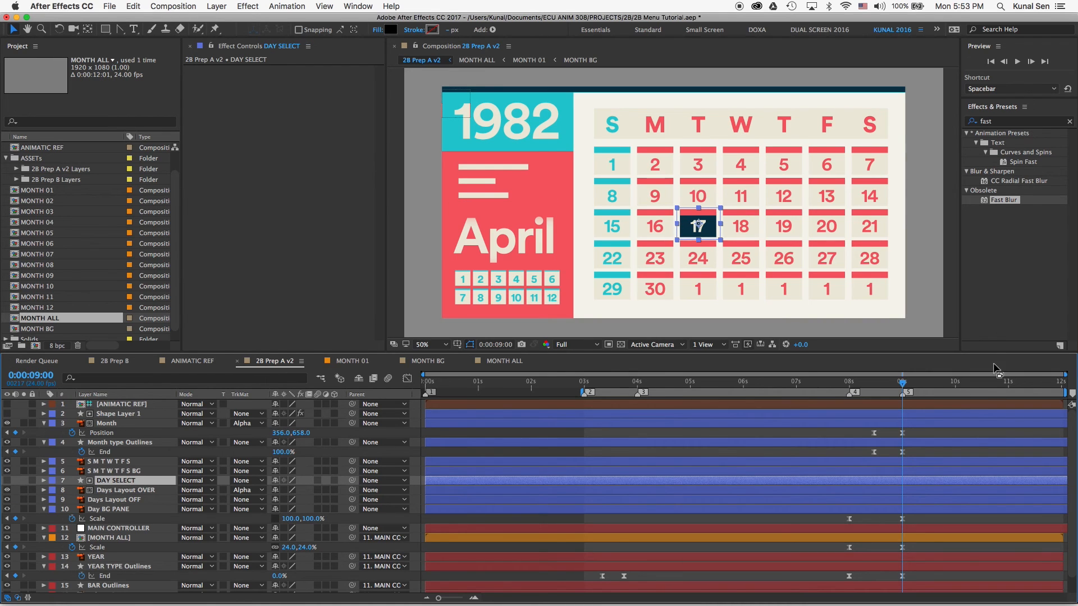
pyautogui.moveTo(699, 226); pyautogui.dragTo(655, 227)
pyautogui.press('super+z')
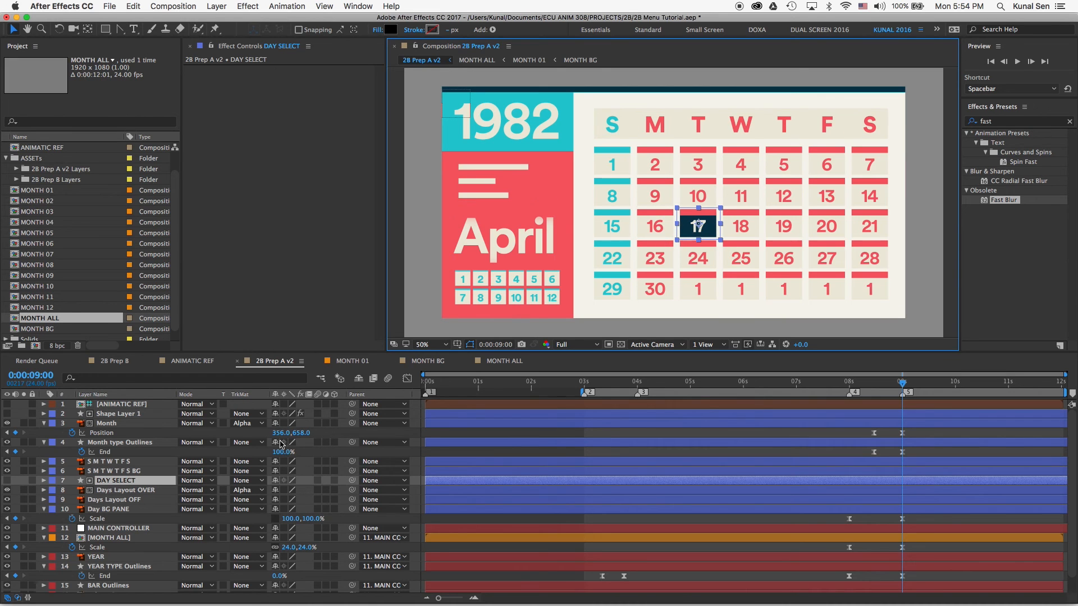
# - Move DAY SELECT onto the 16 cell with Position 892.5, 609.5 and add an eased Position keyframe at 11:00
pyautogui.press('p')
pyautogui.moveTo(281, 490); pyautogui.dragTo(188, 492)
pyautogui.click(1018, 382)
pyautogui.moveTo(1018, 382); pyautogui.dragTo(1009, 382)
pyautogui.click(72, 490)
pyautogui.rightClick(1009, 491)
pyautogui.moveTo(952, 592)
pyautogui.click(761, 528)
# - At 10:12, keyframe DAY SELECT's Y position to 494.5 on the 9 cell, and hold that position with a keyframe at 10:00
pyautogui.click(982, 383)
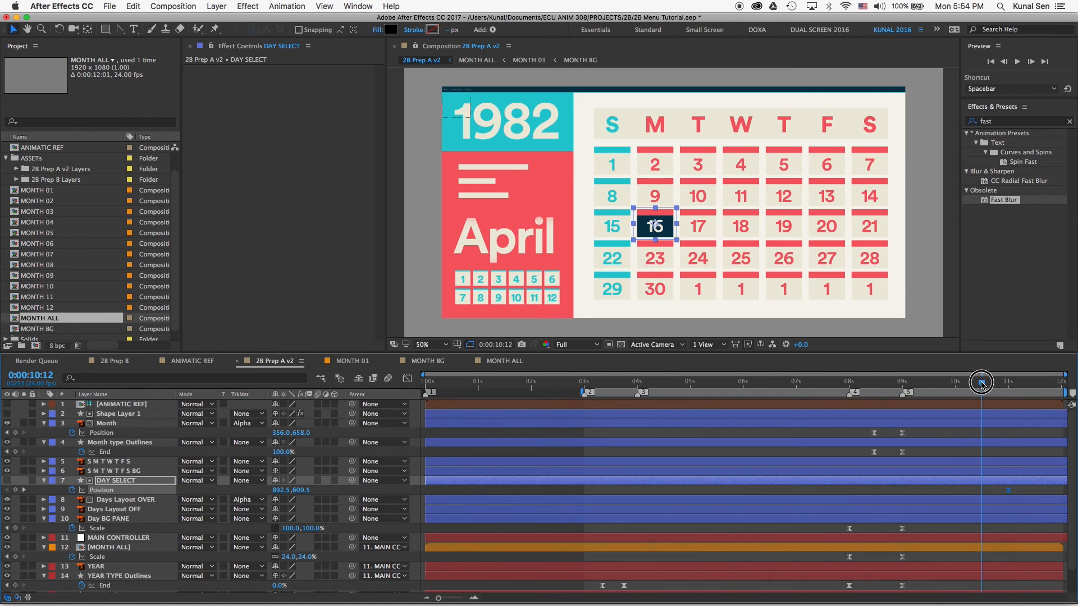
pyautogui.press('=')
pyautogui.press('k')
pyautogui.click(1033, 492)
pyautogui.click(980, 382)
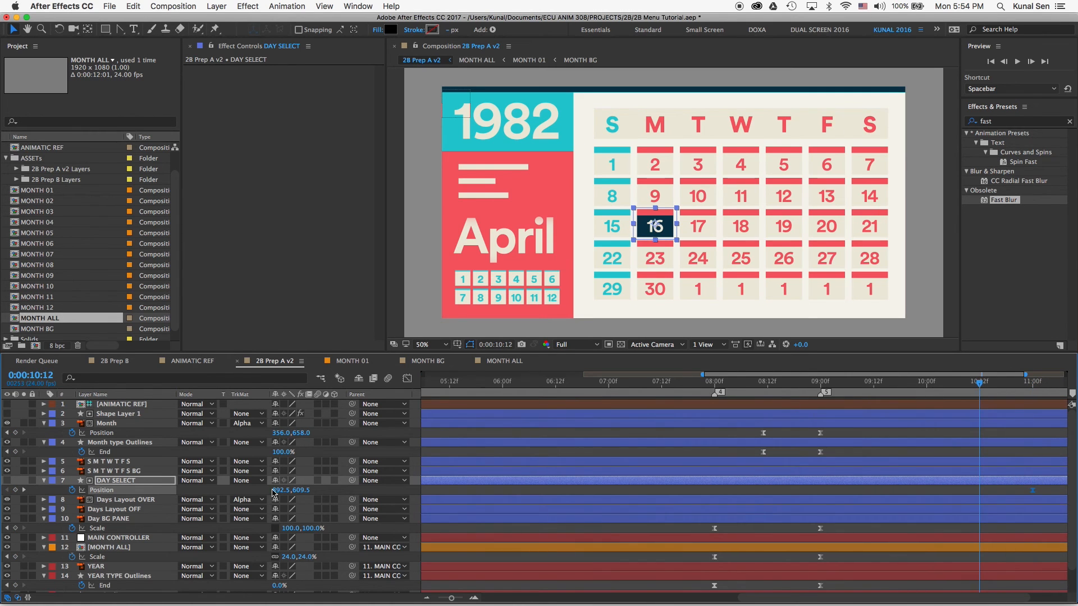
pyautogui.moveTo(302, 492)
pyautogui.mouseDown()
pyautogui.moveTo(245, 487)
pyautogui.moveTo(296, 492)
pyautogui.mouseUp()
# - Keyframe DAY SELECT at 9:12 on the 2 cell with Y 386.5, and at an earlier time on the 1 cell with X 736.5
pyautogui.moveTo(980, 382); pyautogui.dragTo(874, 383)
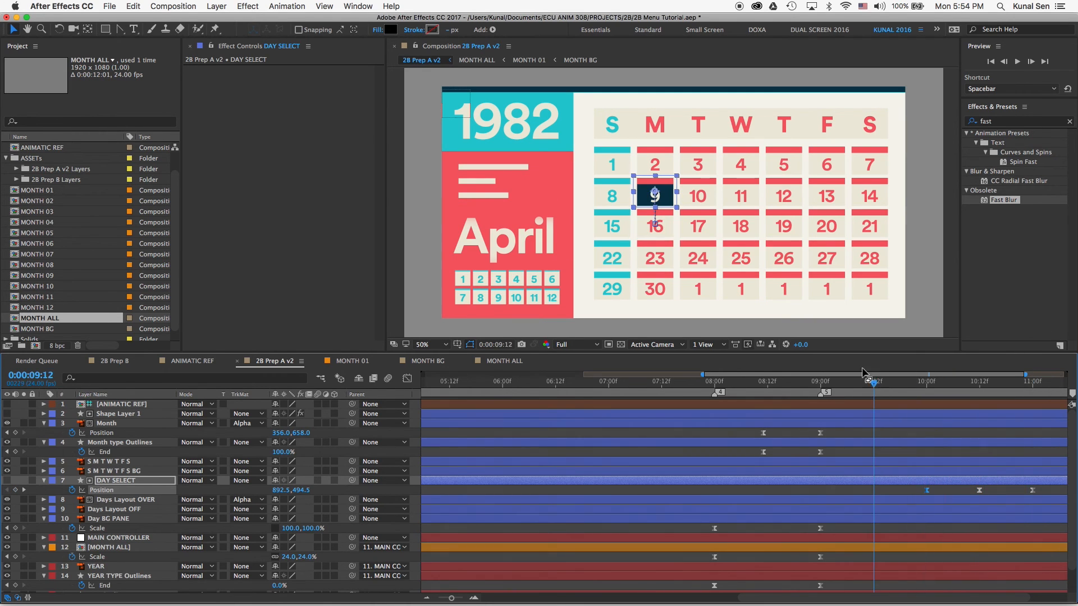
pyautogui.moveTo(301, 490); pyautogui.dragTo(261, 489)
pyautogui.moveTo(826, 382); pyautogui.dragTo(764, 382)
pyautogui.moveTo(281, 491); pyautogui.dragTo(194, 493)
# - Compress the spacing of DAY SELECT's six Position keyframes proportionally so that the sequence starts at 9:00
pyautogui.moveTo(1049, 489); pyautogui.dragTo(1003, 493)
pyautogui.press('super+z')
pyautogui.moveTo(763, 490); pyautogui.dragTo(854, 491)
pyautogui.press('super+z')
pyautogui.click(821, 381)
pyautogui.moveTo(1055, 496); pyautogui.dragTo(823, 487)
pyautogui.moveTo(854, 490)
pyautogui.keyDown('alt'); pyautogui.mouseDown()
pyautogui.moveTo(828, 491)
pyautogui.moveTo(861, 491)
pyautogui.mouseUp(); pyautogui.keyUp('alt')
pyautogui.click(910, 490)
pyautogui.moveTo(1044, 495); pyautogui.dragTo(854, 490)
pyautogui.moveTo(810, 382); pyautogui.dragTo(891, 383)
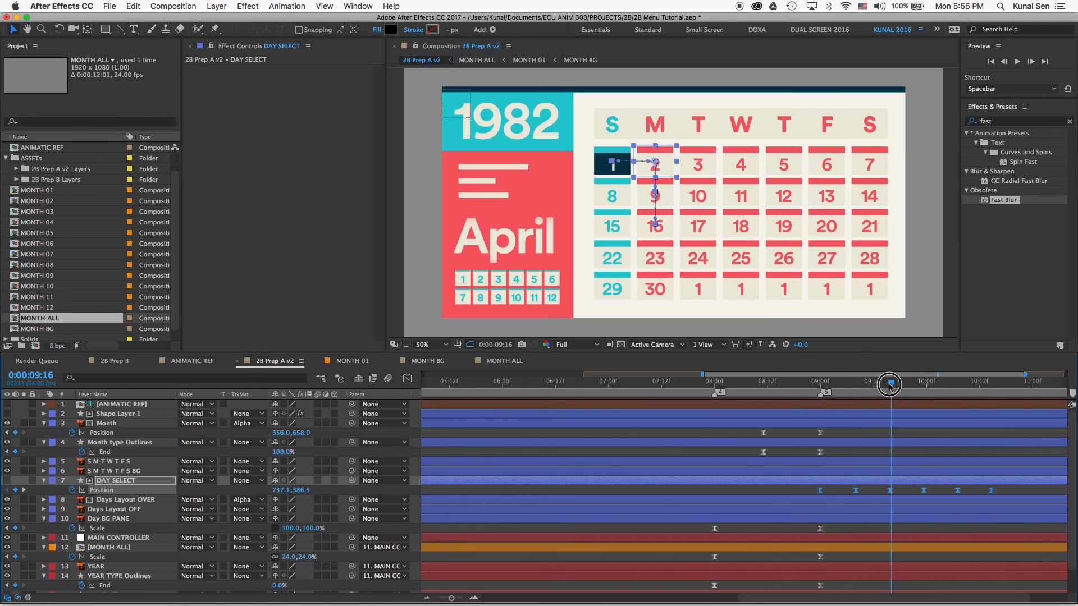
# - Preview the day highlight and shift all of DAY SELECT's Position keyframes to start at 9:12
pyautogui.press('super+shift+a')
pyautogui.click(804, 382)
pyautogui.press('space')
pyautogui.hscroll(3, 812, 382)
pyautogui.moveTo(747, 385)
pyautogui.mouseDown()
pyautogui.moveTo(690, 387)
pyautogui.moveTo(754, 392)
pyautogui.mouseUp()
pyautogui.moveTo(924, 496); pyautogui.dragTo(733, 488)
pyautogui.moveTo(740, 490); pyautogui.dragTo(799, 490)
pyautogui.press('super+shift+a')
pyautogui.moveTo(792, 382); pyautogui.dragTo(794, 383)
pyautogui.moveTo(785, 486)
pyautogui.mouseDown()
pyautogui.moveTo(987, 496)
pyautogui.moveTo(794, 490)
pyautogui.mouseUp()
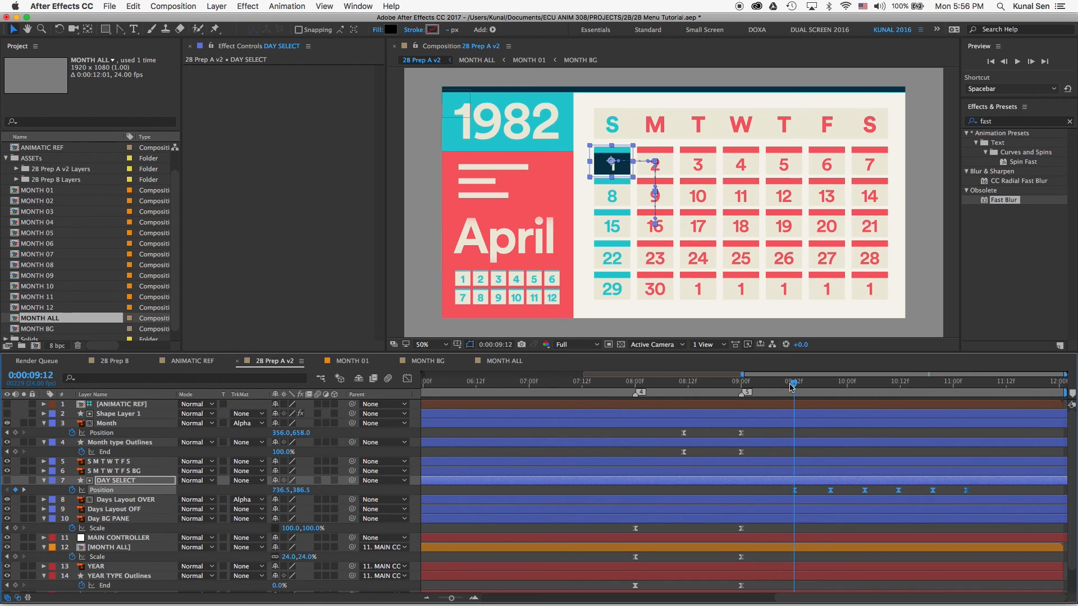
# - Fade in DAY SELECT with Opacity keyframes of 0% at 9:00 and 100% at 9:12
pyautogui.click(763, 383)
pyautogui.press('super+shift+a')
pyautogui.click(448, 482)
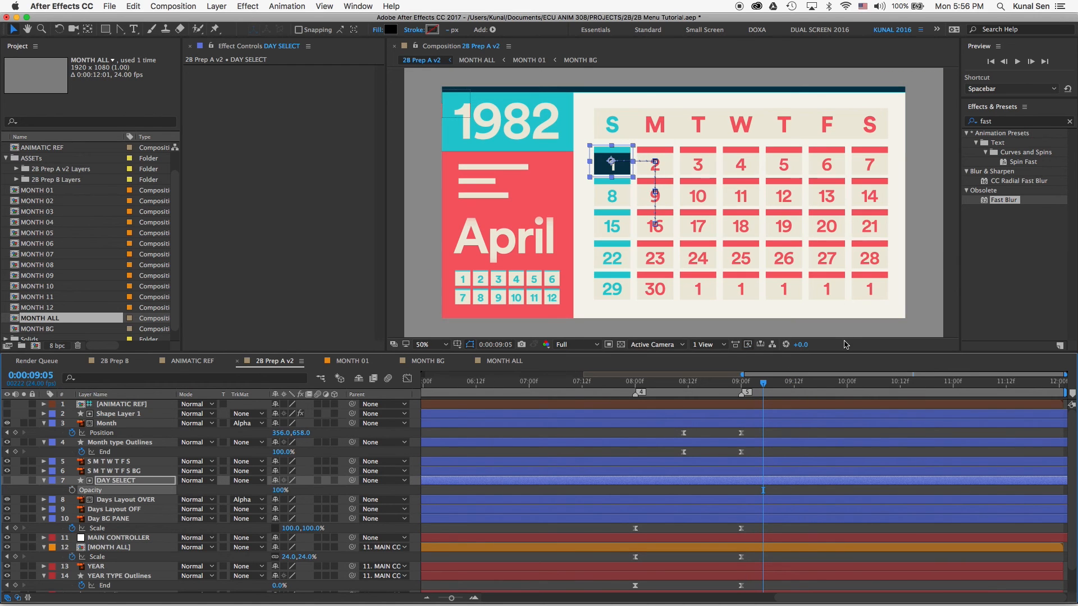
pyautogui.click(796, 387)
pyautogui.press('t')
pyautogui.click(72, 490)
pyautogui.moveTo(769, 381); pyautogui.dragTo(742, 380)
pyautogui.moveTo(276, 490); pyautogui.dragTo(151, 493)
# - Reveal DAY SELECT's keyframed properties, preview the animation from 8:20 and scrub through to 11:21
pyautogui.click(803, 480)
pyautogui.press('u')
pyautogui.click(723, 381)
pyautogui.press('space')
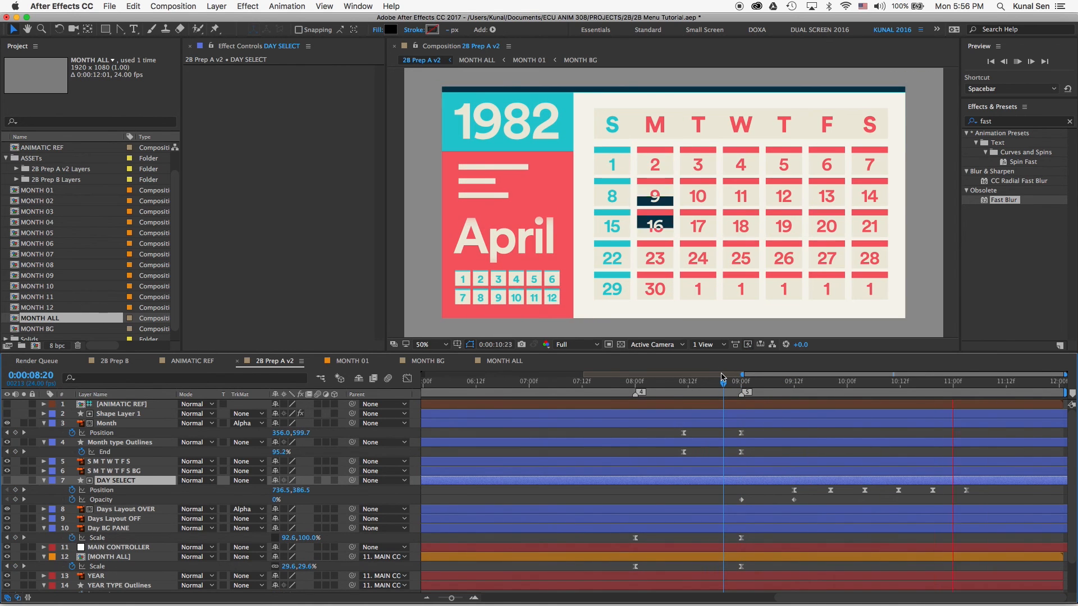
pyautogui.press('space')
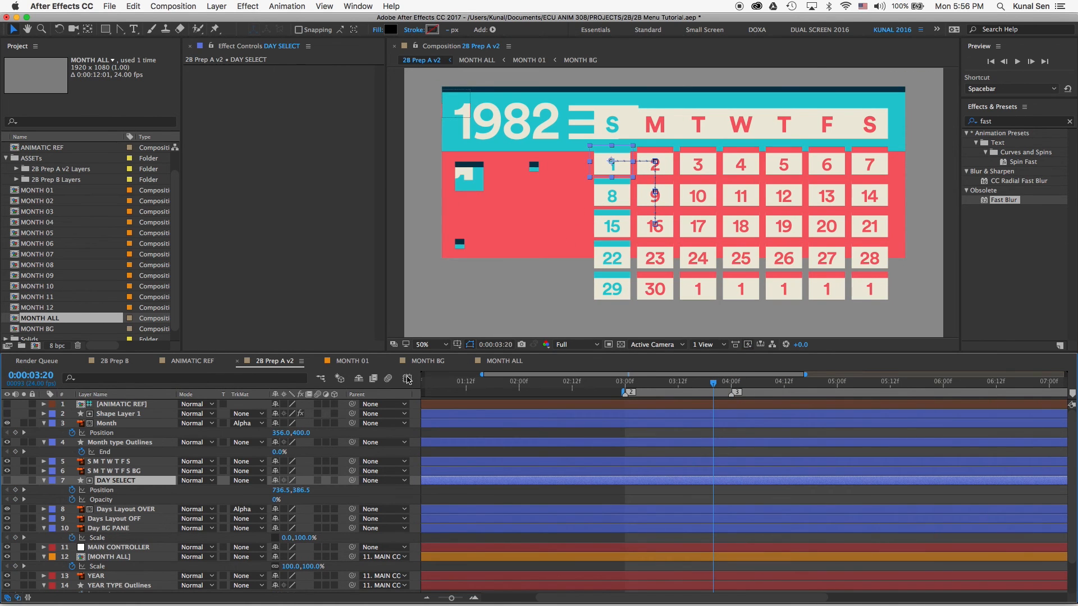
pyautogui.press('-')
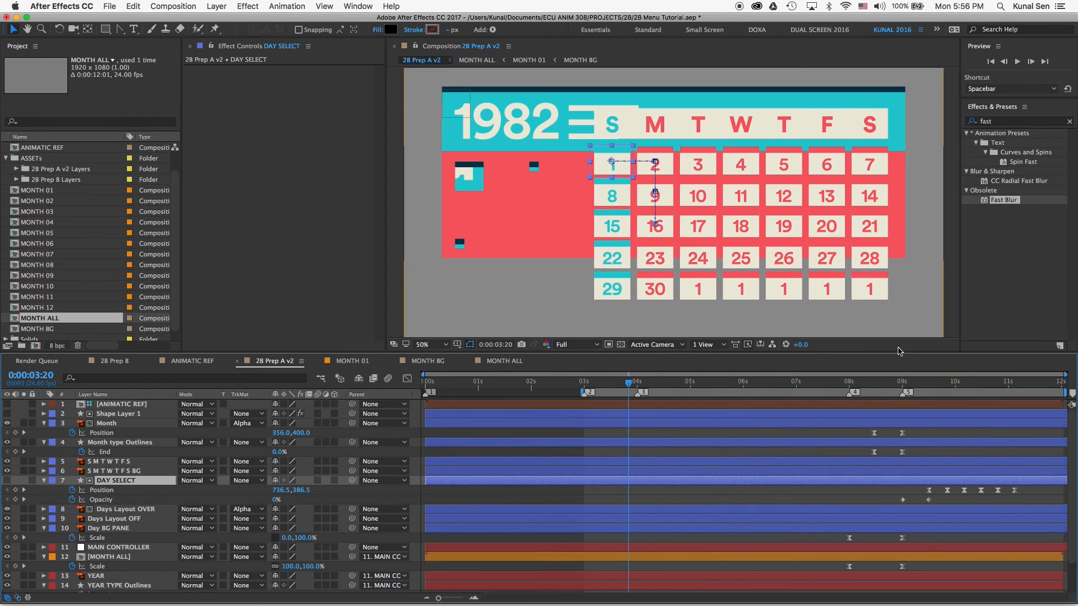
pyautogui.moveTo(861, 385); pyautogui.dragTo(1056, 385)
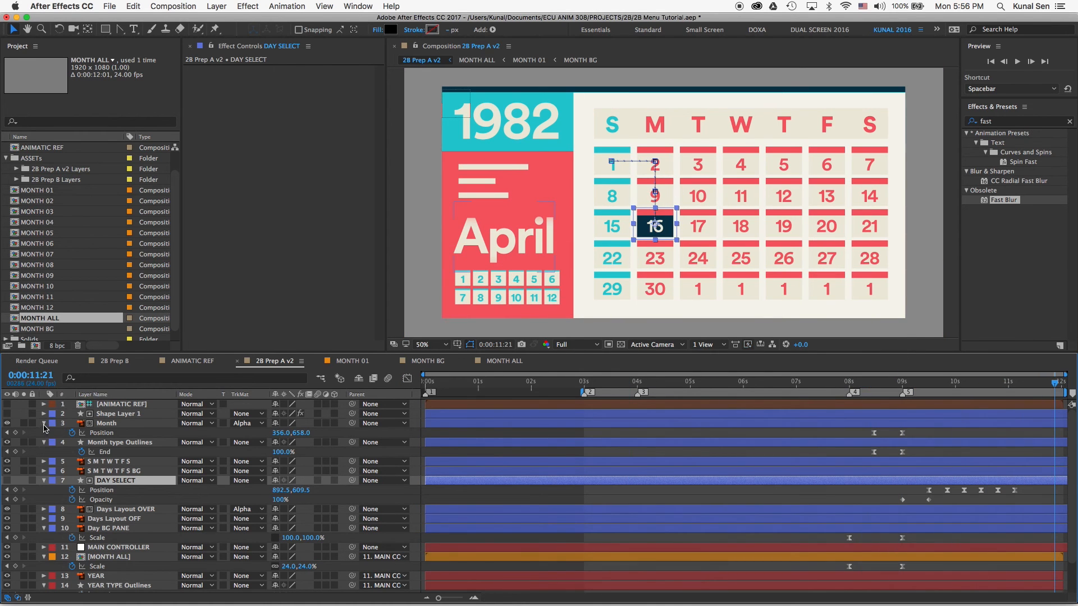
# - Collapse the properties of Month, Month type Outlines and DAY SELECT, and return to 9:00
pyautogui.click(45, 424)
pyautogui.click(44, 434)
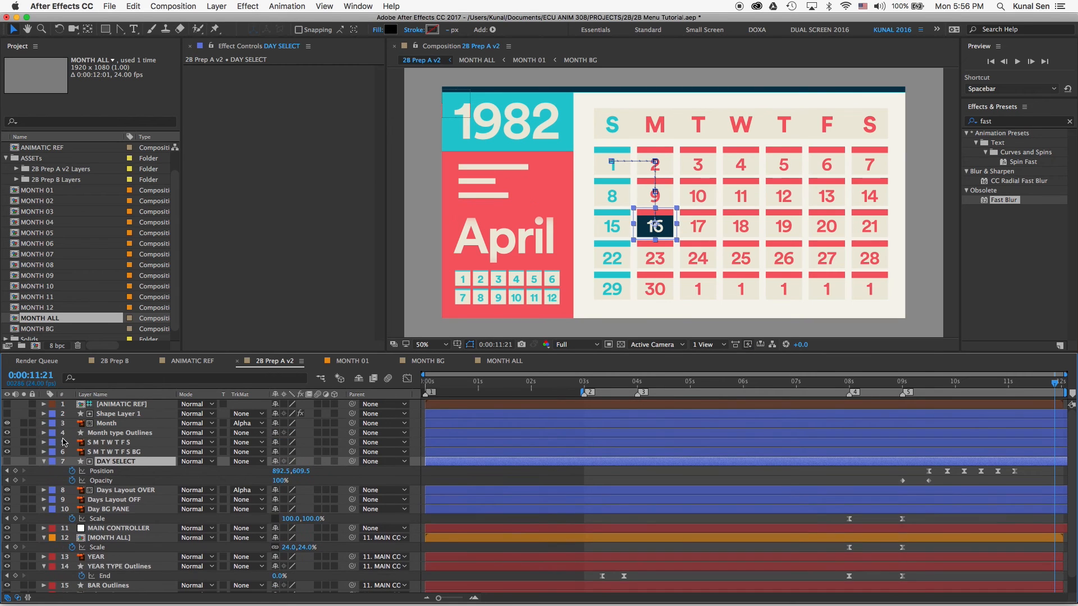
pyautogui.click(43, 461)
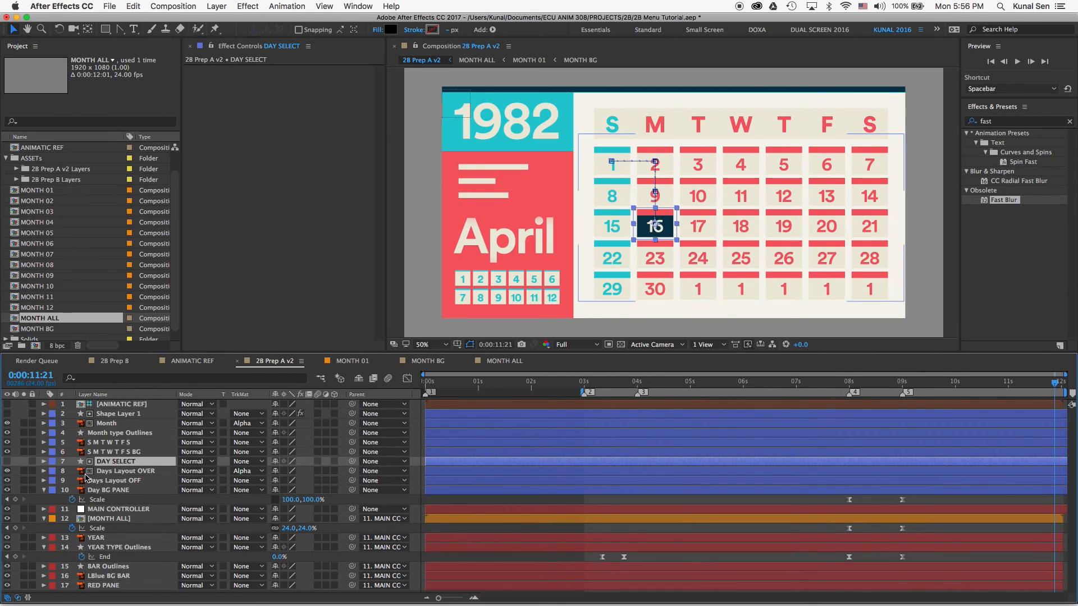
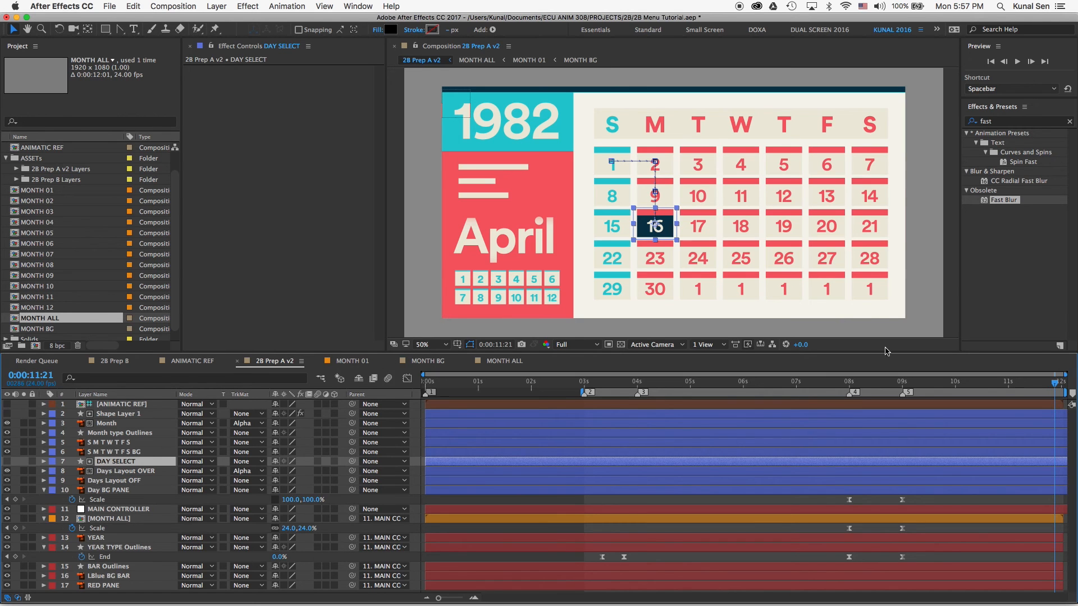
pyautogui.moveTo(862, 385); pyautogui.dragTo(901, 385)
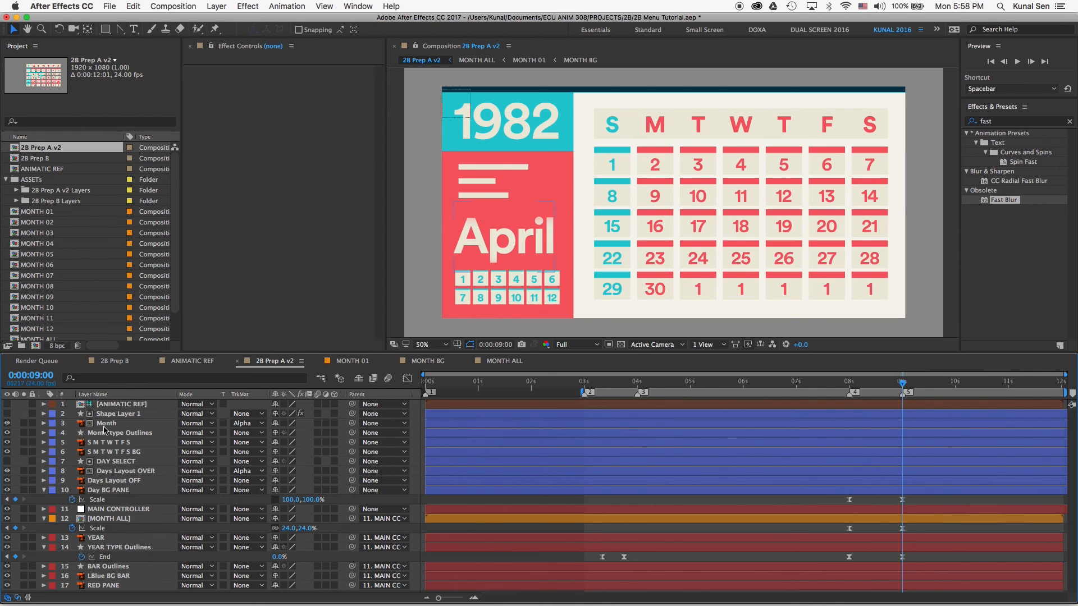
# - Check the day-calendar layers one at a time, from Month down to Day BG PANE, to identify what each contains
pyautogui.click(104, 425)
pyautogui.click(117, 416)
pyautogui.click(114, 434)
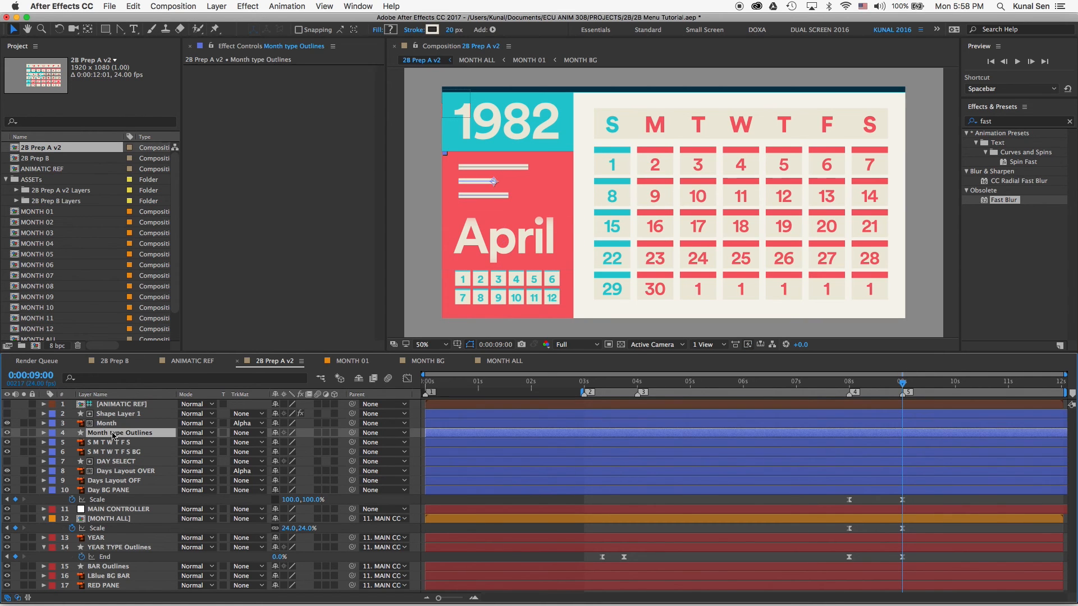
pyautogui.click(110, 443)
pyautogui.click(112, 453)
pyautogui.click(109, 461)
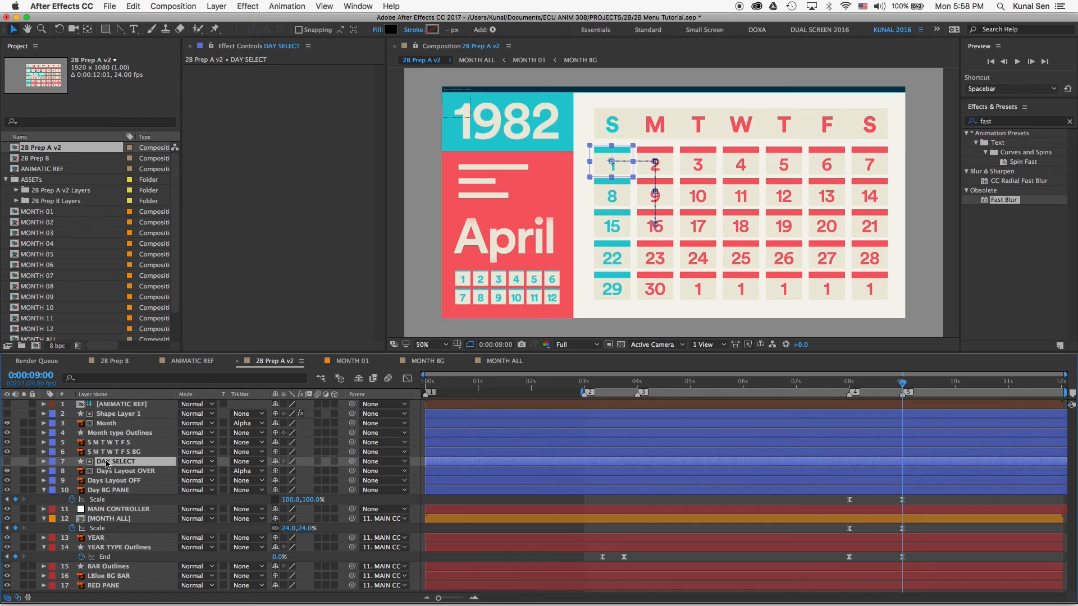
pyautogui.click(112, 472)
pyautogui.click(116, 482)
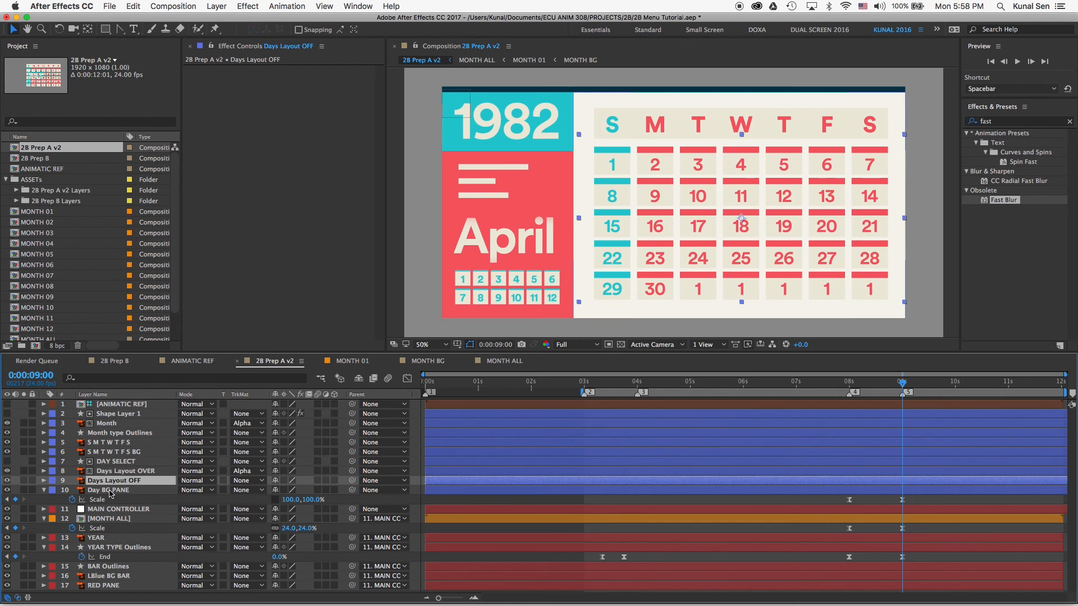
pyautogui.click(111, 490)
# - Pre-compose the layers from S M T W T F S through Days Layout OFF as DAY ALL and give it a blue label
pyautogui.click(115, 482)
pyautogui.click(118, 434)
pyautogui.click(112, 443)
pyautogui.keyDown('shift'); pyautogui.click(135, 479); pyautogui.keyUp('shift')
pyautogui.press('super+shift+c')
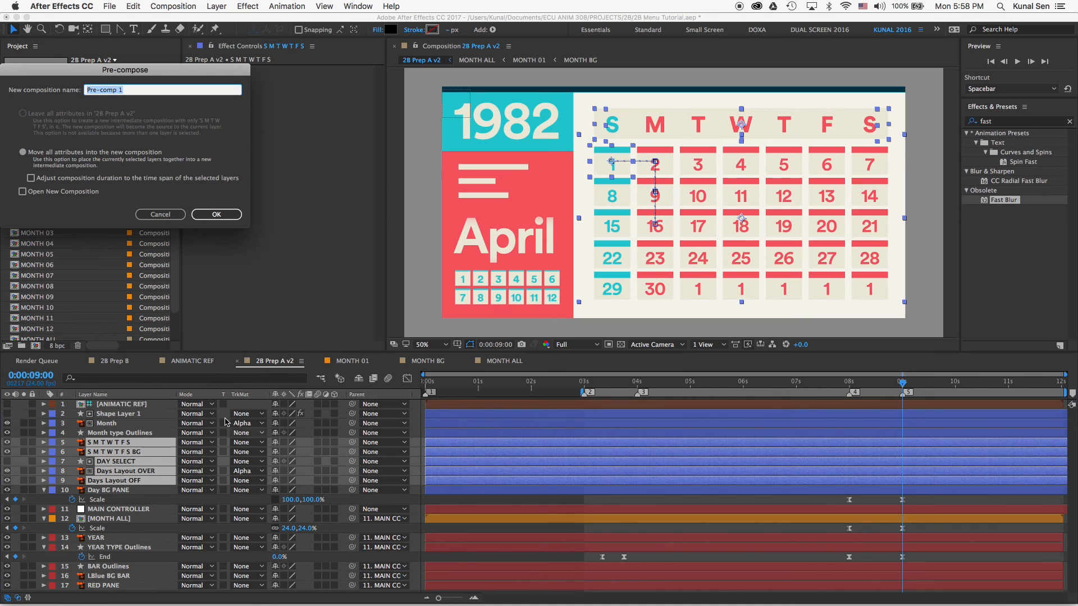
pyautogui.press('Return')
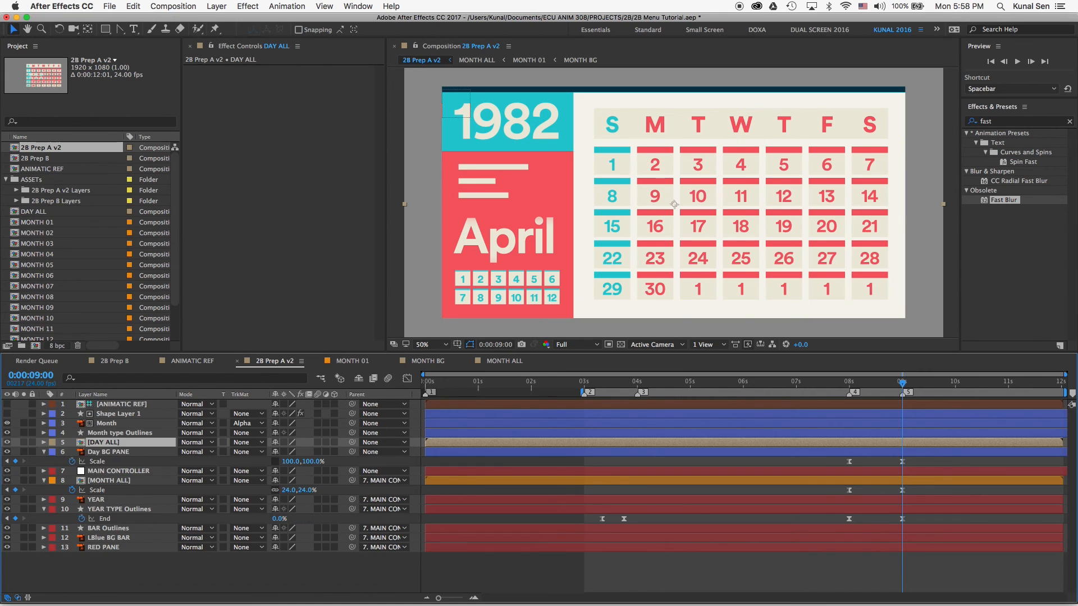
pyautogui.click(51, 442)
pyautogui.click(85, 504)
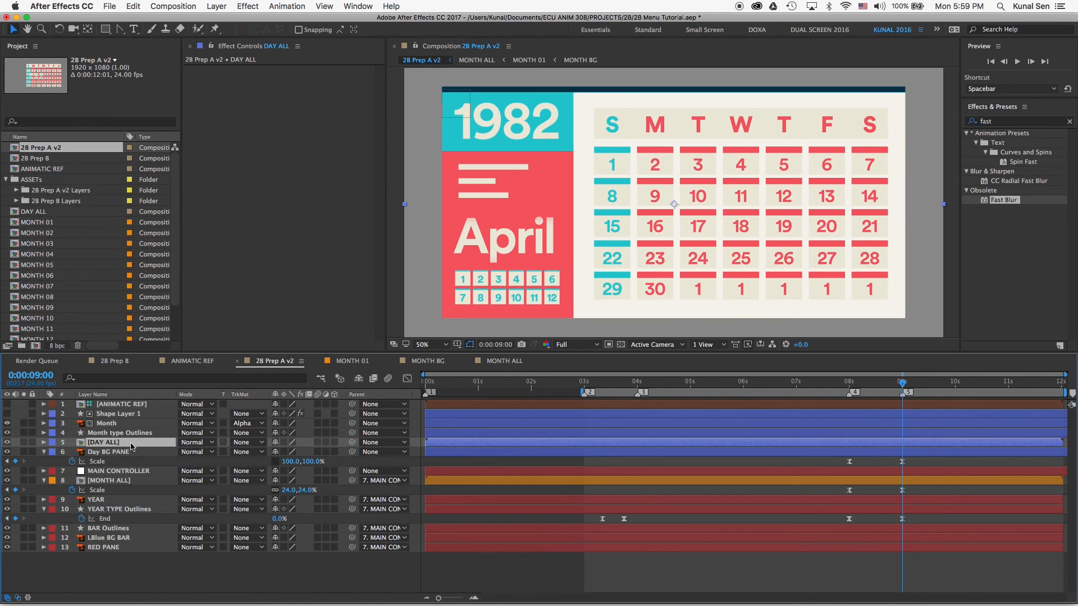
# - Duplicate Day BG PANE above DAY ALL without Scale keyframes, parent the copy to the original, and use it as DAY ALL's Alpha matte
pyautogui.click(124, 452)
pyautogui.press('super+d')
pyautogui.click(849, 462)
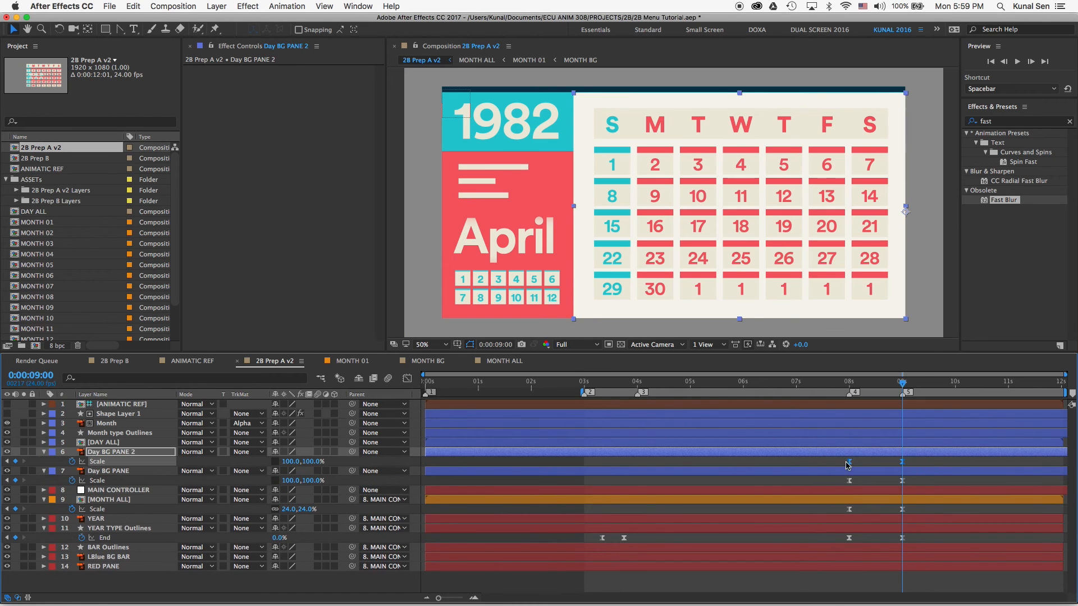
pyautogui.moveTo(278, 467); pyautogui.dragTo(135, 437)
pyautogui.click(135, 461)
pyautogui.click(248, 461)
pyautogui.click(267, 490)
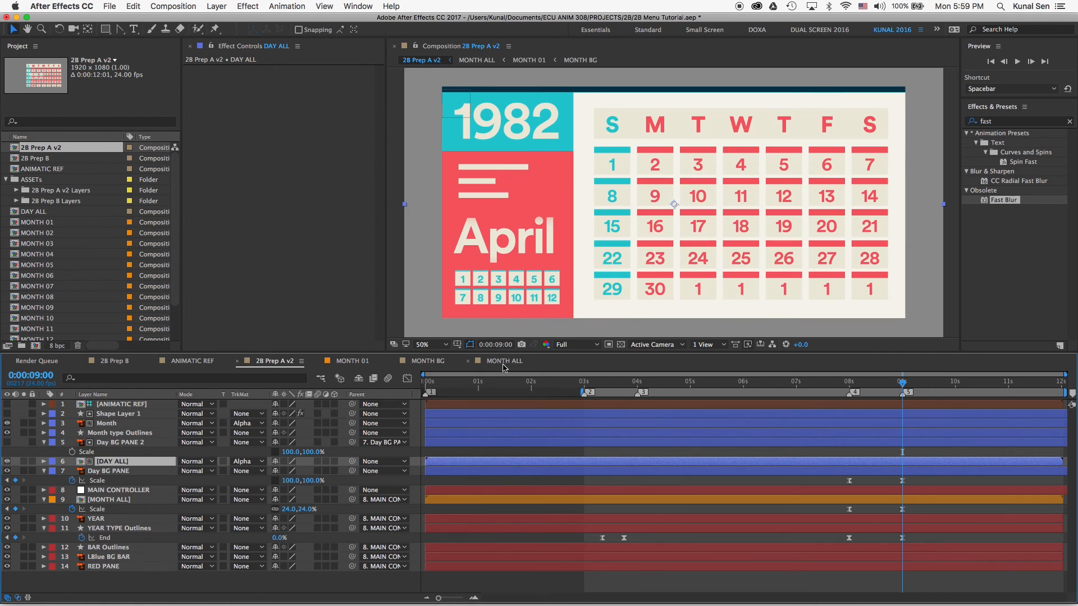
# - Animate DAY ALL's Position with Easy Ease keyframes at 1882, 540 at 8:00 and 960, 540 at 9:00
pyautogui.moveTo(894, 381); pyautogui.dragTo(848, 386)
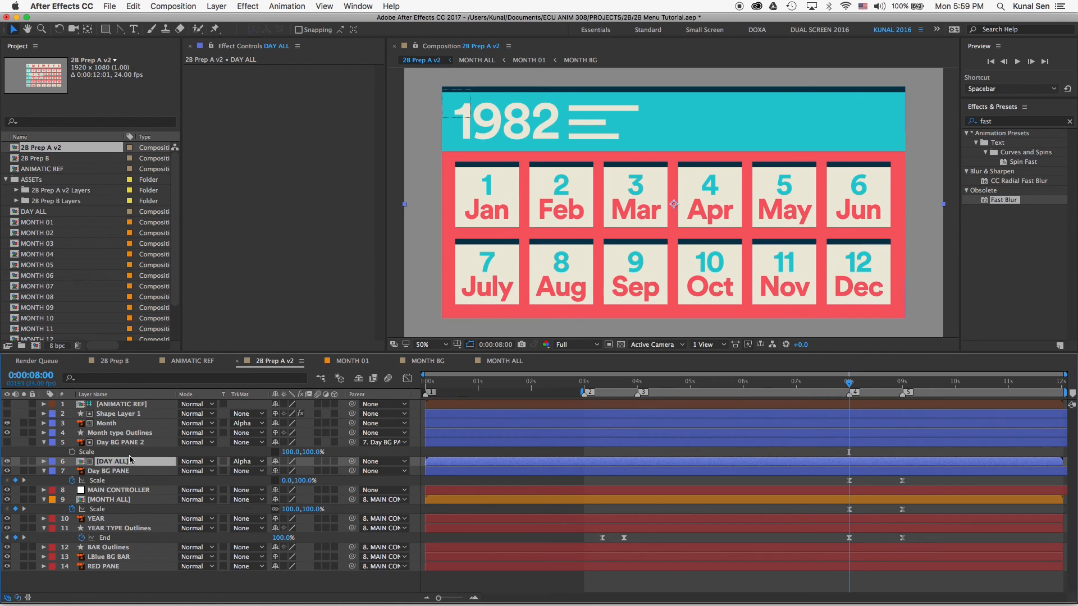
pyautogui.click(126, 474)
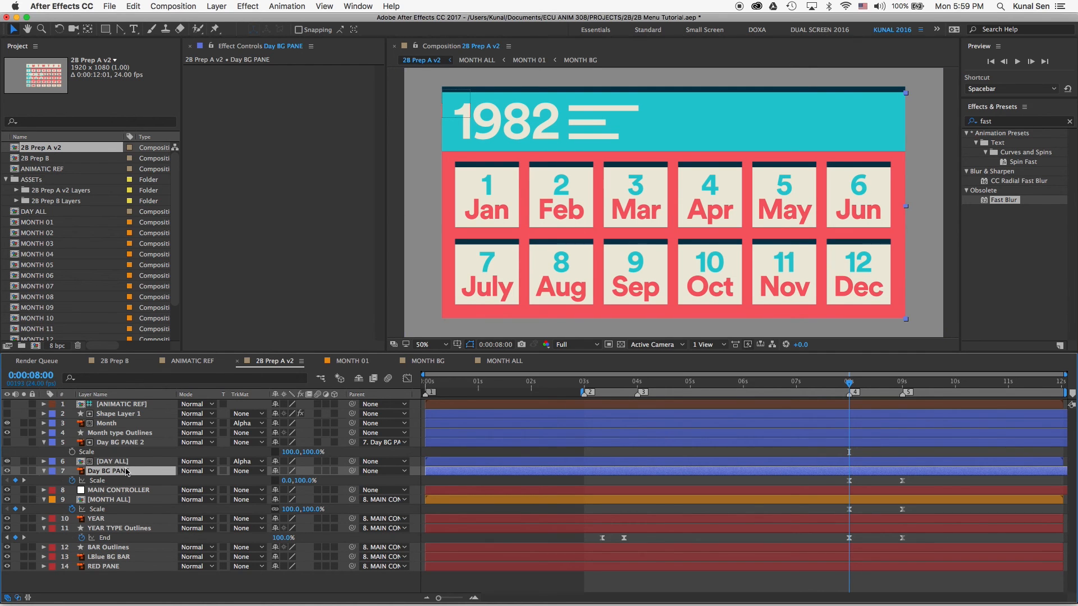
pyautogui.click(134, 462)
pyautogui.press('p')
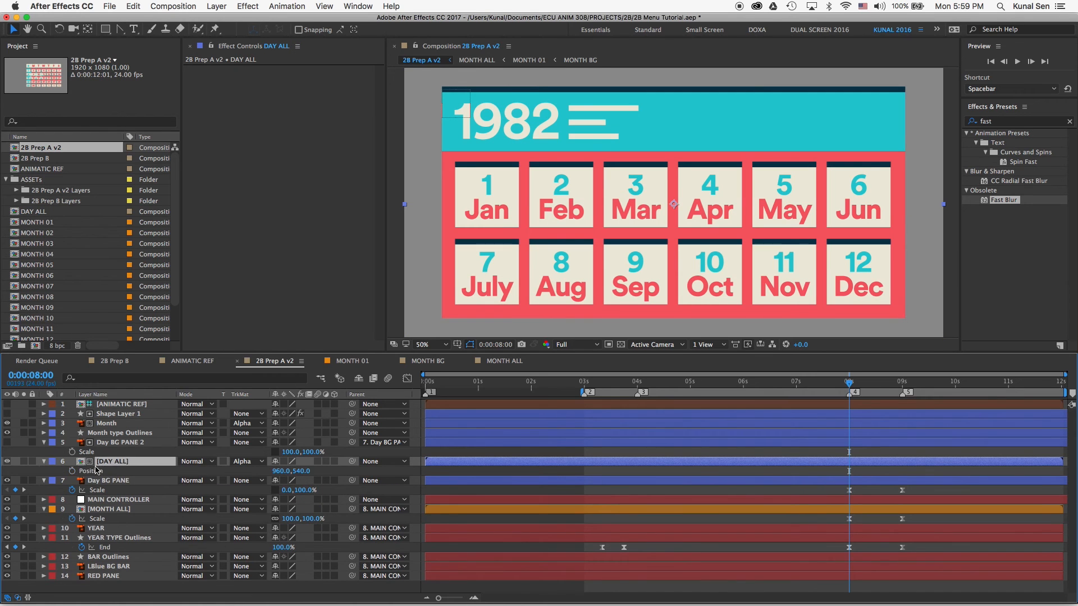
pyautogui.click(23, 490)
pyautogui.click(15, 471)
pyautogui.click(7, 471)
pyautogui.moveTo(277, 471); pyautogui.dragTo(775, 472)
pyautogui.rightClick(849, 471)
pyautogui.moveTo(899, 593)
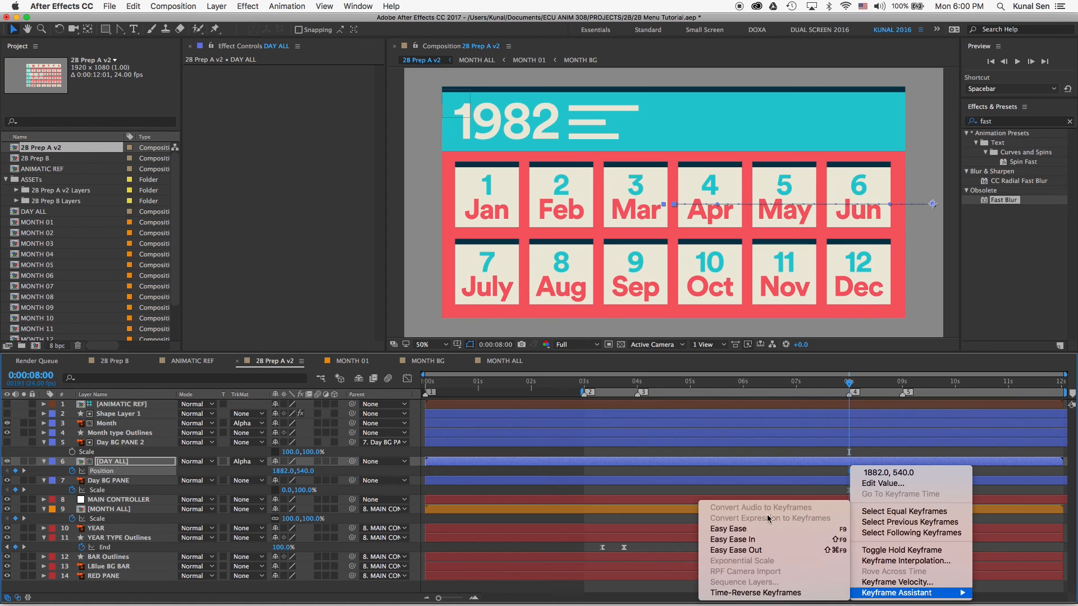
pyautogui.click(758, 533)
# - Move DAY ALL's starting Position at 8:00 farther to the right and scrub the slide-in through to 9:00
pyautogui.moveTo(289, 471); pyautogui.dragTo(337, 471)
pyautogui.click(847, 386)
pyautogui.moveTo(847, 386); pyautogui.dragTo(849, 386)
pyautogui.press('super+z')
pyautogui.click(24, 471)
pyautogui.click(7, 471)
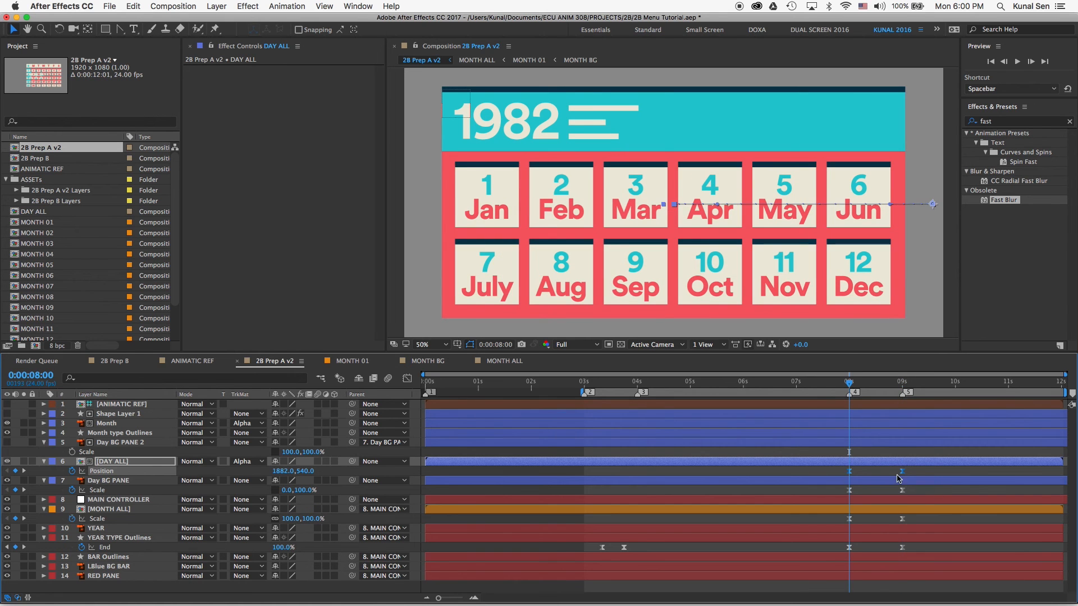
pyautogui.moveTo(284, 471)
pyautogui.mouseDown()
pyautogui.moveTo(298, 471)
pyautogui.moveTo(280, 470)
pyautogui.mouseUp()
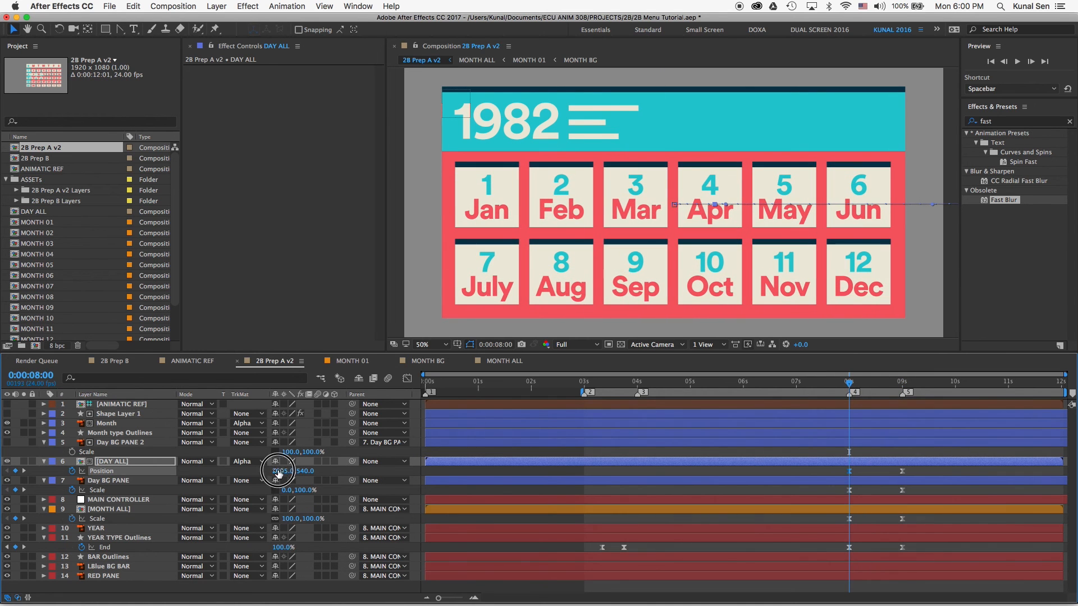
pyautogui.moveTo(857, 387); pyautogui.dragTo(904, 396)
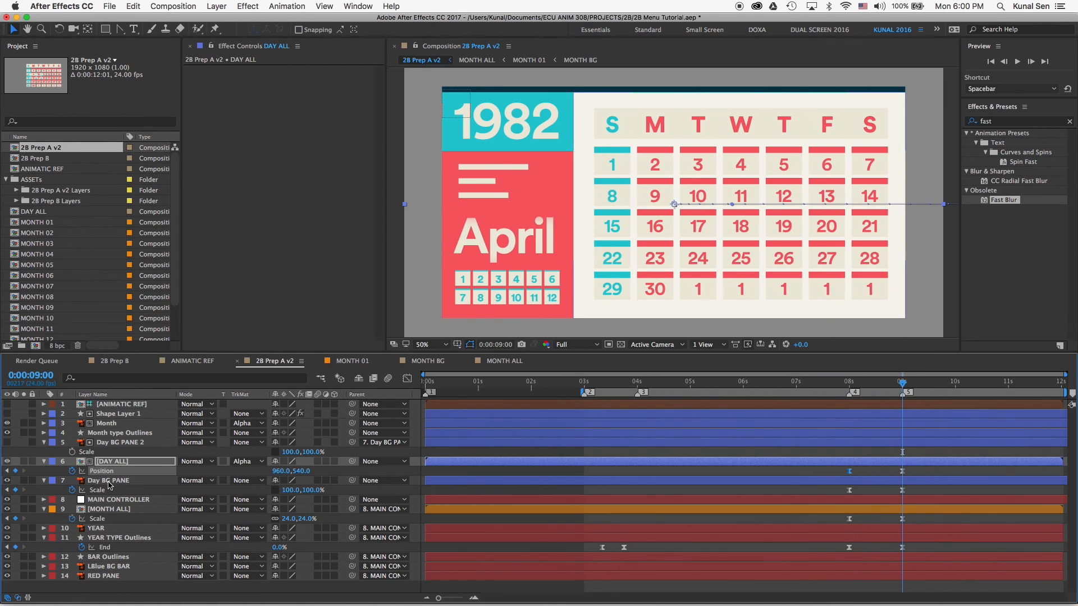
# - Fade in DAY ALL with Opacity keyframes of 0% at 8:00 and 100% at 9:00, and preview it
pyautogui.press('t')
pyautogui.click(71, 471)
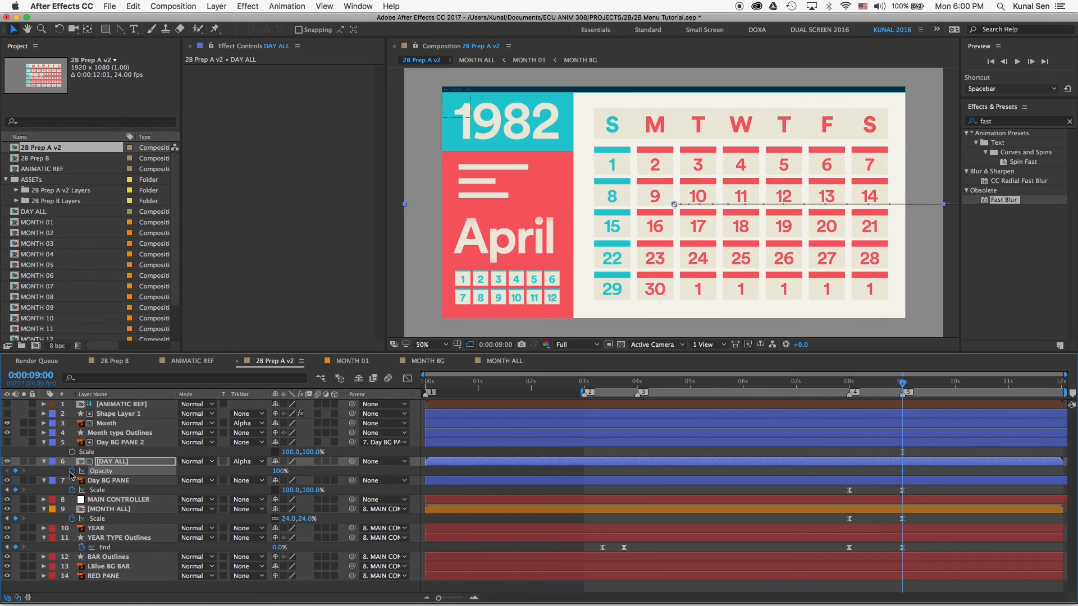
pyautogui.click(849, 382)
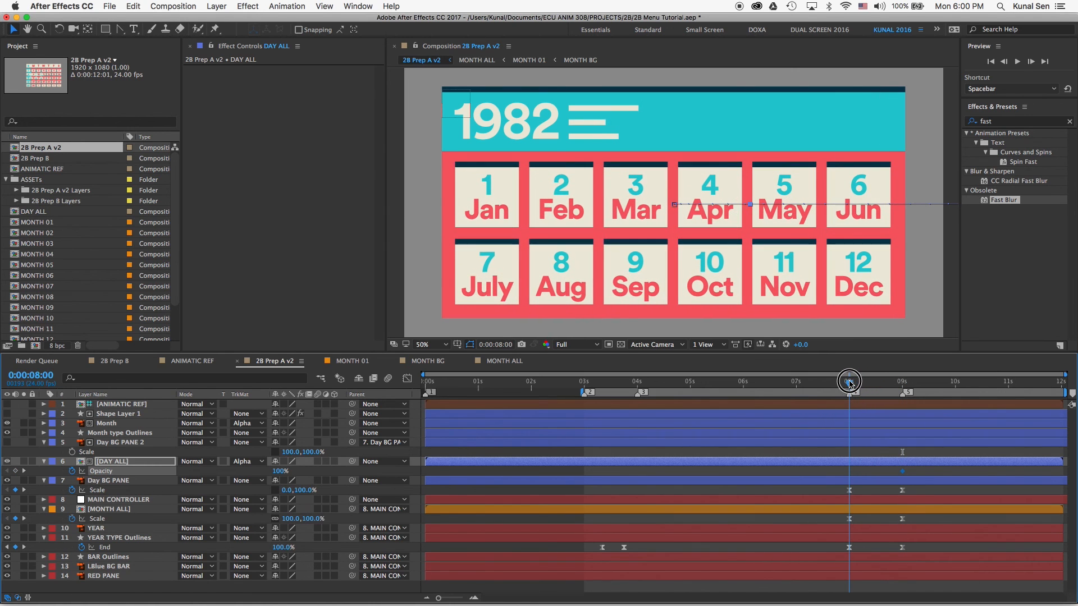
pyautogui.moveTo(281, 471); pyautogui.dragTo(170, 467)
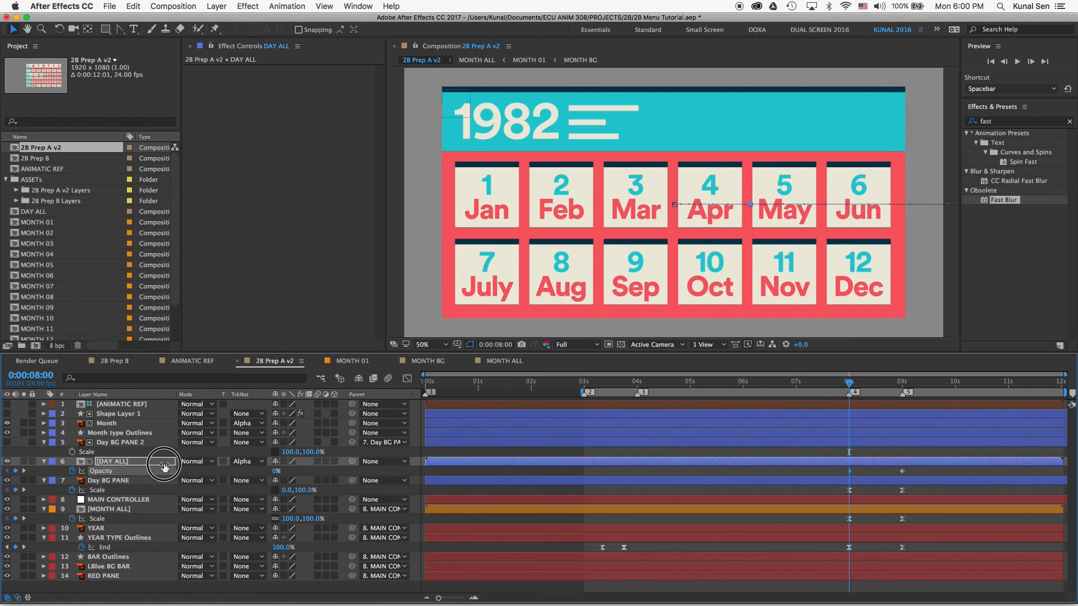
pyautogui.press('space')
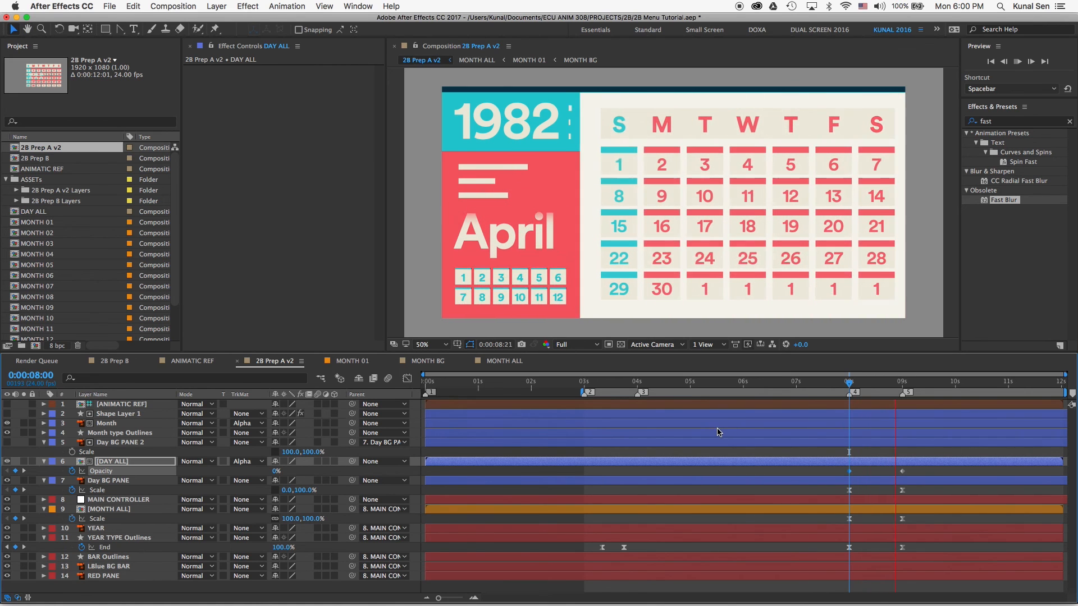
# - Inspect DAY SELECT's Position and Opacity keyframes inside the DAY ALL precomp and compare their timing with 2B Prep A v2
pyautogui.click(886, 384)
pyautogui.moveTo(886, 386); pyautogui.dragTo(929, 391)
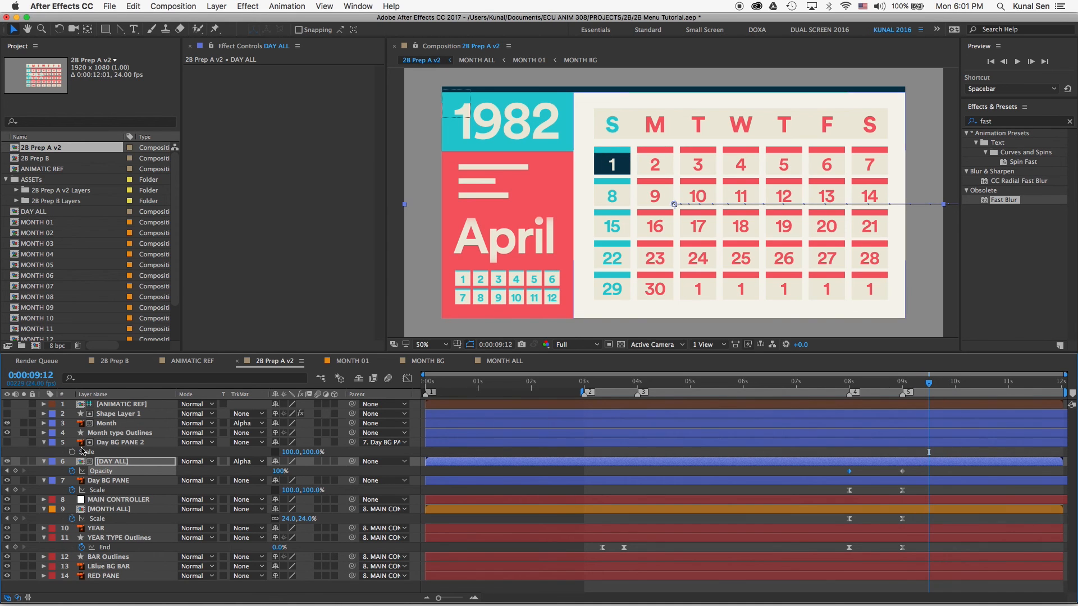
pyautogui.doubleClick(115, 462)
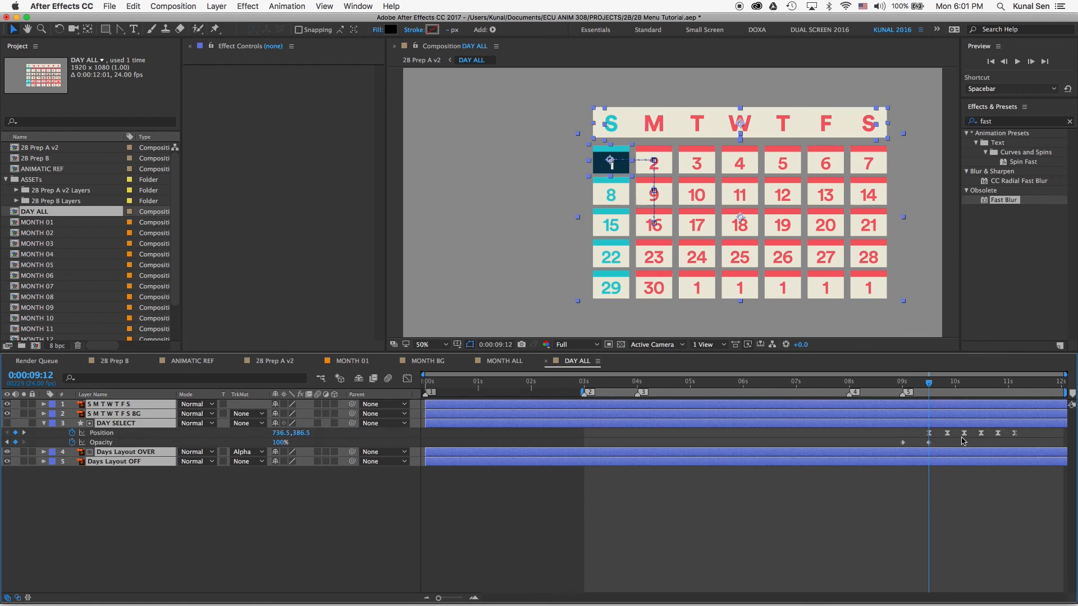
pyautogui.click(276, 363)
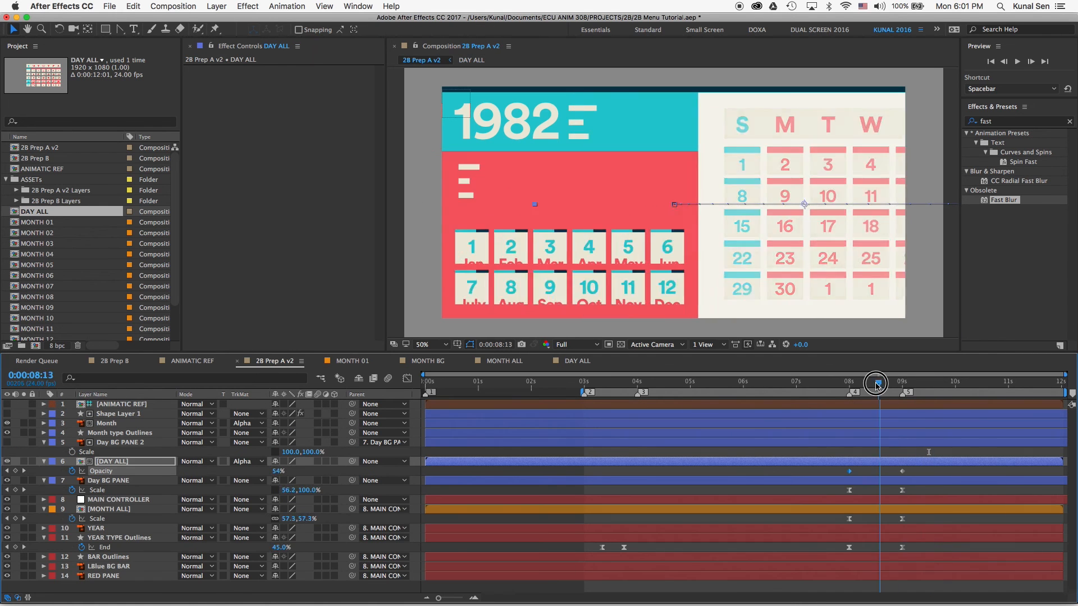
pyautogui.click(619, 364)
pyautogui.click(913, 386)
pyautogui.moveTo(1048, 429); pyautogui.dragTo(907, 442)
pyautogui.press('F2')
pyautogui.click(275, 361)
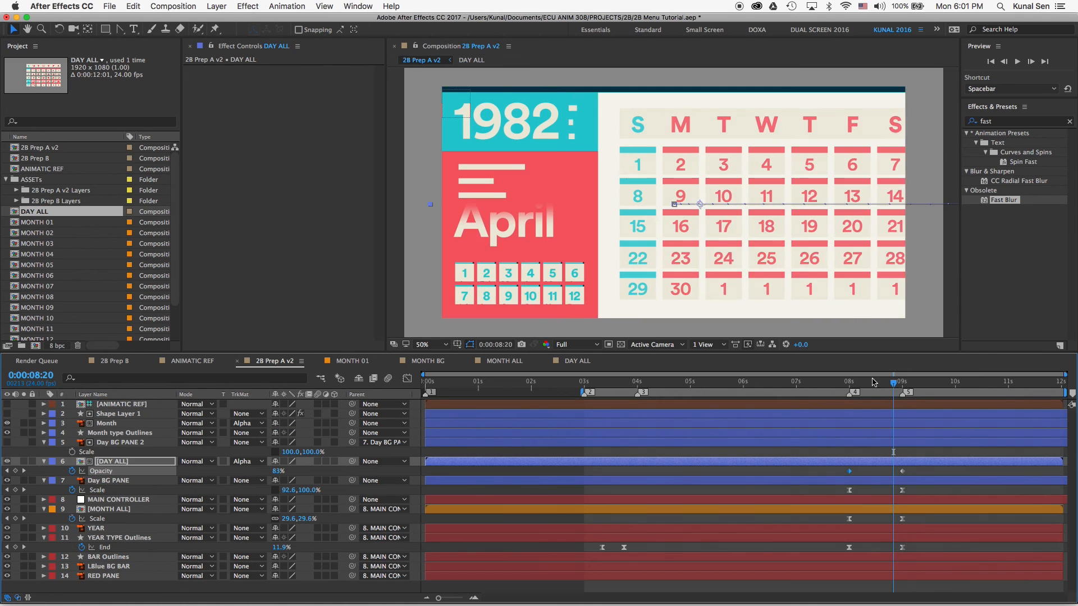
# - Preview 2B Prep A v2 from the first marker, fit the composition in view, and review the month and day selections
pyautogui.press('2')
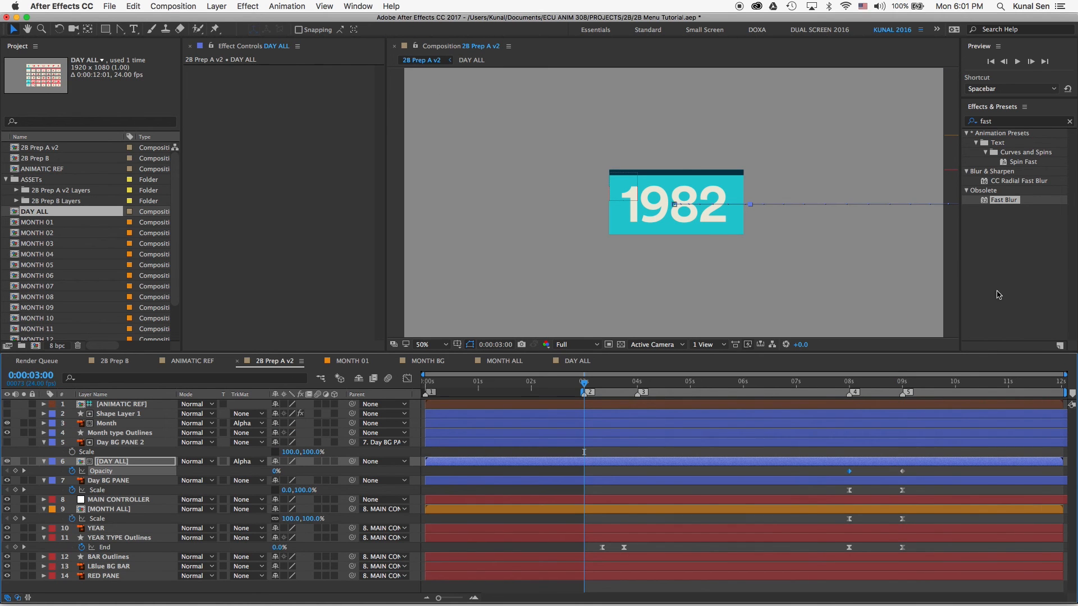
pyautogui.press('1')
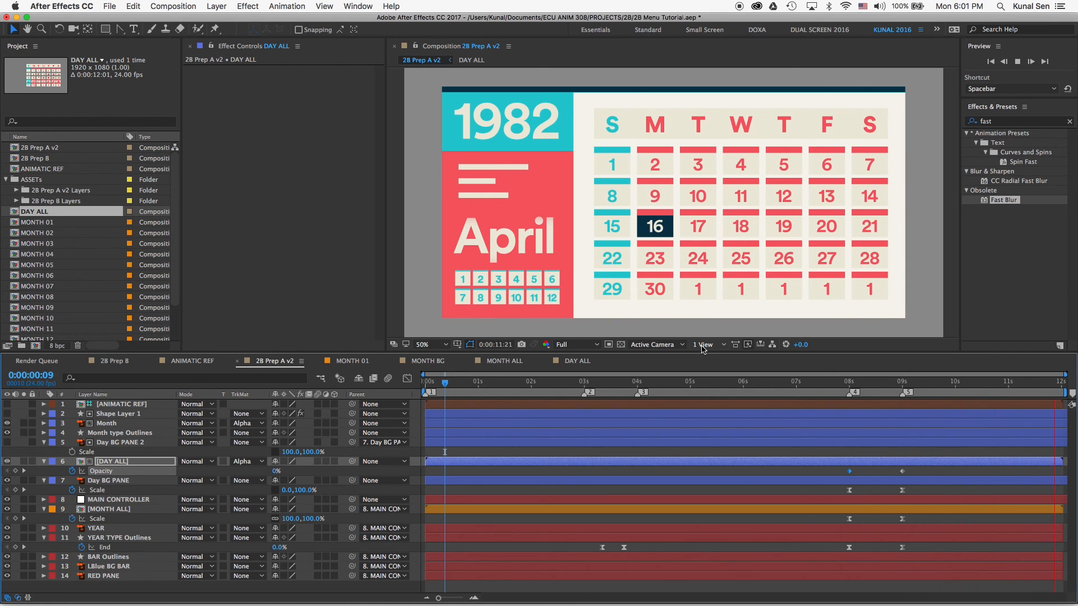
pyautogui.moveTo(549, 384); pyautogui.dragTo(765, 387)
pyautogui.click(443, 345)
pyautogui.click(448, 365)
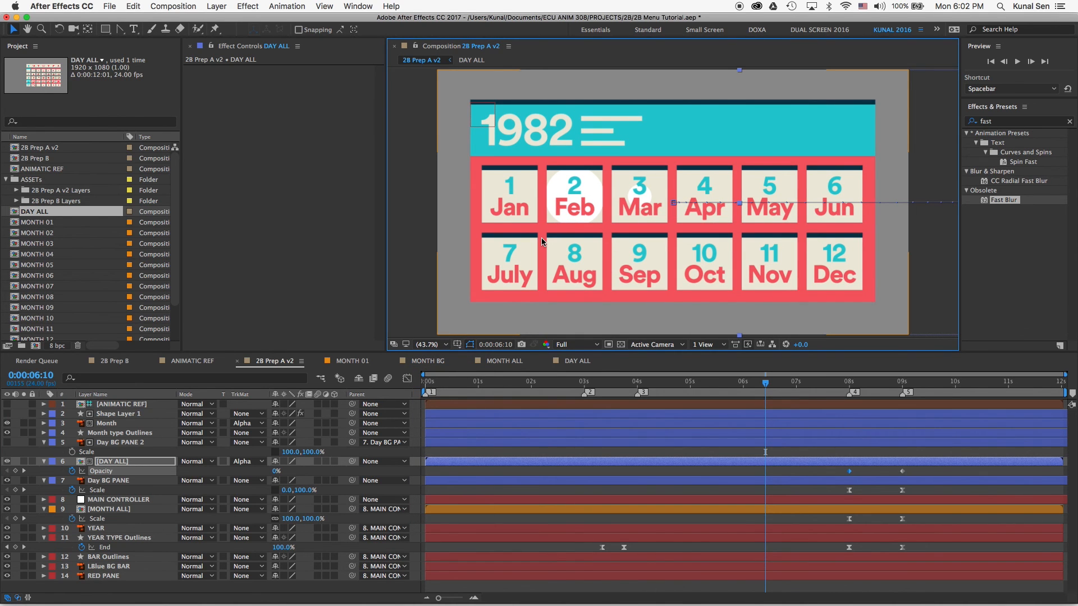
pyautogui.moveTo(770, 388); pyautogui.dragTo(745, 388)
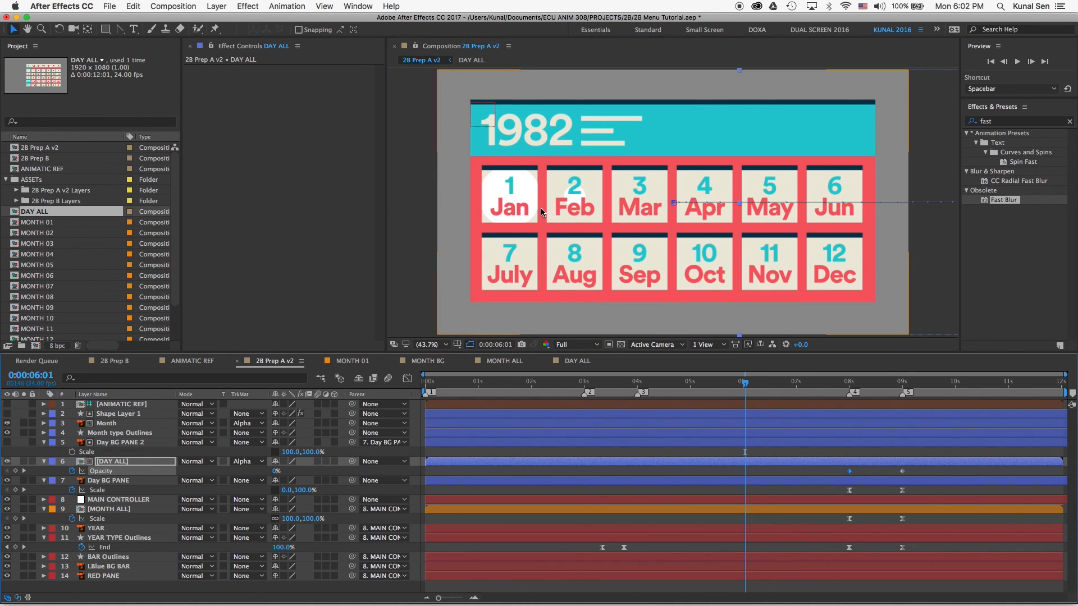
pyautogui.moveTo(722, 385); pyautogui.dragTo(931, 397)
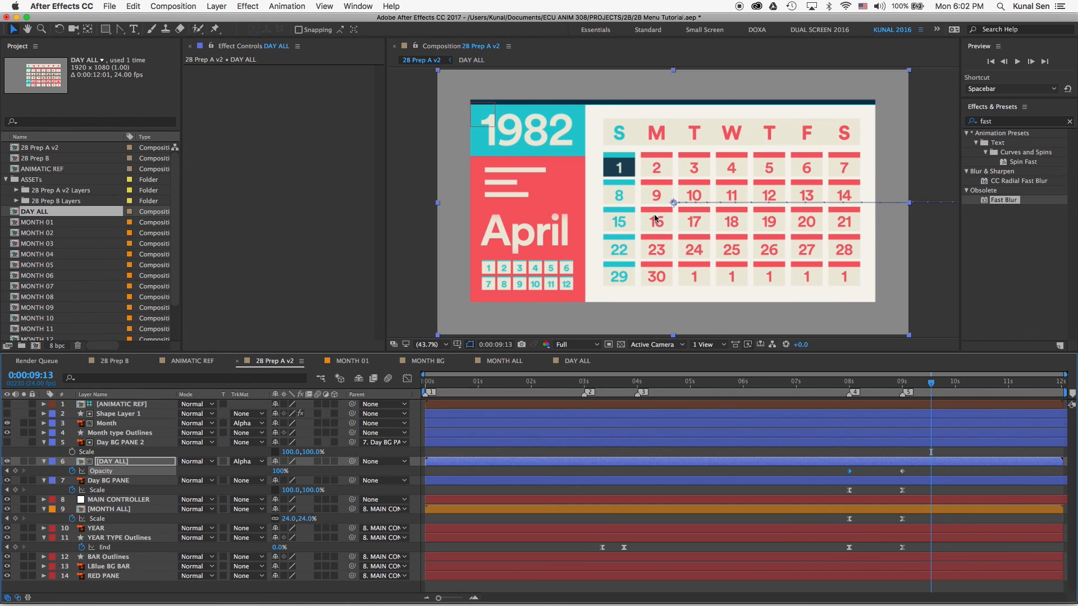
pyautogui.moveTo(935, 380); pyautogui.dragTo(1025, 386)
pyautogui.moveTo(954, 386)
pyautogui.mouseDown()
pyautogui.moveTo(901, 379)
pyautogui.moveTo(1014, 386)
pyautogui.moveTo(792, 367)
pyautogui.moveTo(612, 370)
pyautogui.moveTo(717, 372)
pyautogui.mouseUp()
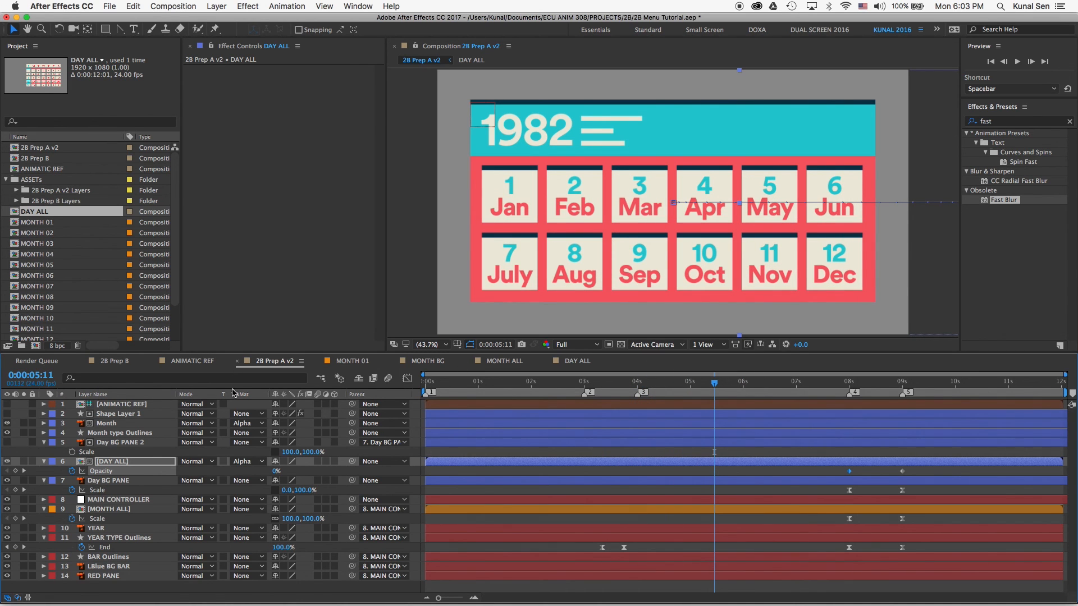
# - Create a 1920 x 1080, 24 fps composition named CLICK lasting 0:00:12:01 and draw a circle with the Ellipse tool
pyautogui.press('super+n')
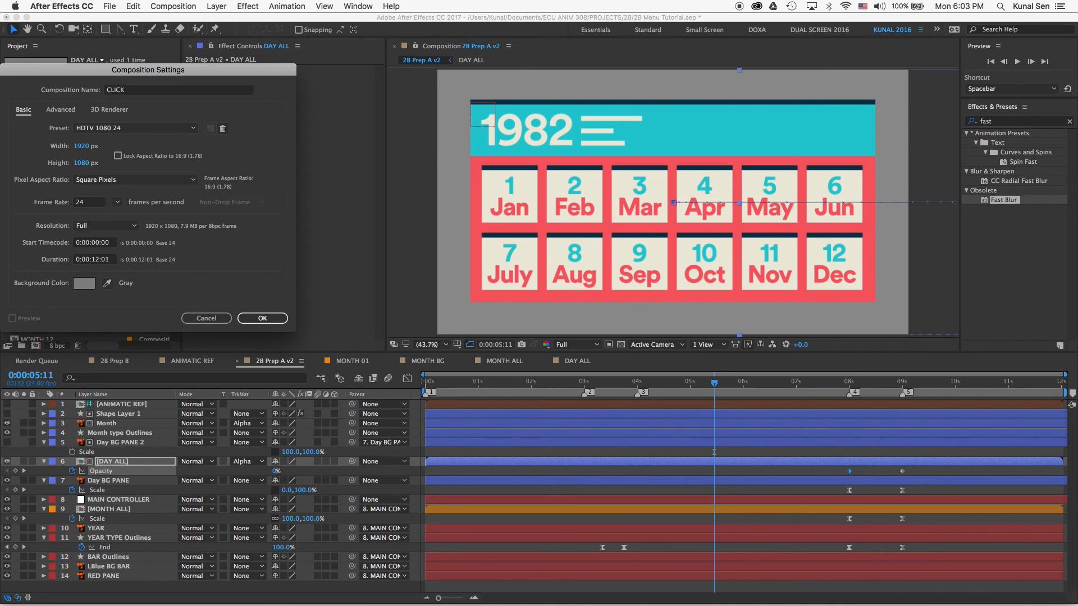
pyautogui.press('Return')
pyautogui.moveTo(104, 30); pyautogui.dragTo(133, 53)
pyautogui.moveTo(540, 94); pyautogui.dragTo(742, 254)
# - Center the anchor point within the circle and move the circle to the middle of the CLICK composition
pyautogui.press('v')
pyautogui.click(137, 463)
pyautogui.rightClick(638, 225)
pyautogui.moveTo(695, 323)
pyautogui.moveTo(668, 229)
pyautogui.click(842, 343)
pyautogui.moveTo(640, 194); pyautogui.dragTo(675, 211)
# - Animate the circle's Scale from 0% at 0:00 to 100% at 0:12 with Easy Ease
pyautogui.press('=')
pyautogui.click(478, 382)
pyautogui.click(71, 414)
pyautogui.press('Home')
pyautogui.write('0')
pyautogui.press('Return')
pyautogui.moveTo(500, 421); pyautogui.dragTo(424, 410)
pyautogui.rightClick(424, 414)
pyautogui.moveTo(489, 543)
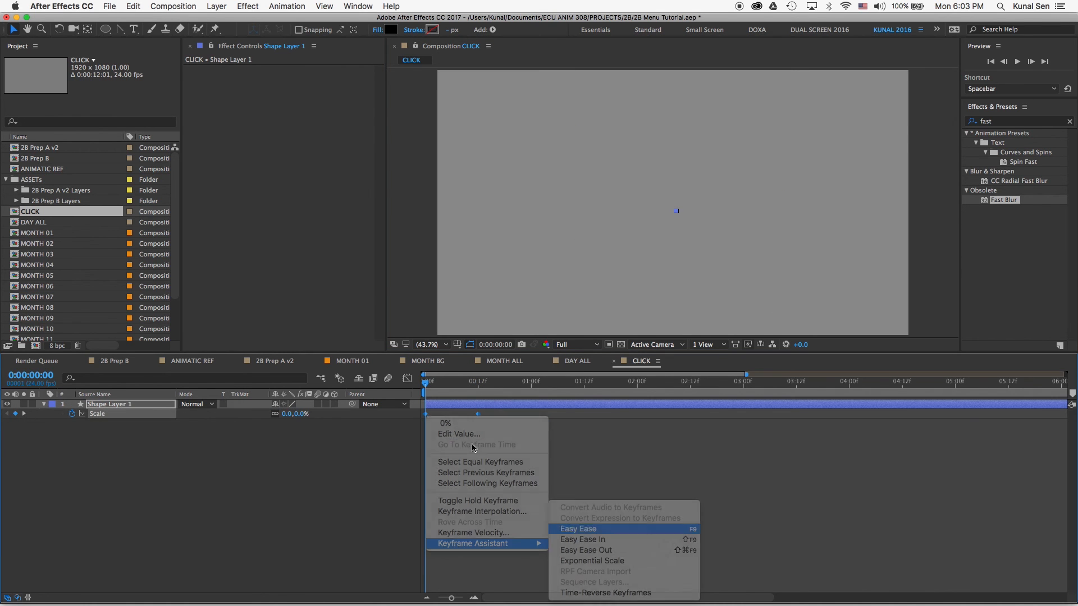
pyautogui.click(564, 530)
pyautogui.moveTo(486, 383); pyautogui.dragTo(478, 383)
# - Duplicate the animated circle layer and give the copy a different fill color
pyautogui.click(157, 405)
pyautogui.press('super+d')
pyautogui.click(391, 30)
pyautogui.moveTo(35, 112); pyautogui.dragTo(4, 85)
pyautogui.click(257, 88)
# - Retime the circles' Scale keyframes so Shape Layer 1 reaches full size at 0:08, and scrub to check the offset
pyautogui.press('u')
pyautogui.click(456, 384)
pyautogui.moveTo(478, 414); pyautogui.dragTo(491, 414)
pyautogui.moveTo(430, 385); pyautogui.dragTo(478, 385)
pyautogui.keyDown('shift'); pyautogui.click(478, 432); pyautogui.keyUp('shift')
pyautogui.moveTo(475, 429); pyautogui.dragTo(460, 430)
pyautogui.moveTo(478, 384); pyautogui.dragTo(453, 387)
# - Set Shape Layer 1's track matte to Alpha Inverted so Shape Layer 2 cuts out a ring, and show the transparency grid
pyautogui.click(247, 423)
pyautogui.click(271, 452)
pyautogui.click(247, 424)
pyautogui.click(280, 463)
pyautogui.click(620, 345)
# - Try adding a second ring by duplicating both shape layers and delaying a Scale keyframe on the copies
pyautogui.click(163, 423)
pyautogui.keyDown('shift'); pyautogui.click(164, 405); pyautogui.keyUp('shift')
pyautogui.press('super+d')
pyautogui.moveTo(169, 405); pyautogui.dragTo(192, 482)
pyautogui.press('u')
pyautogui.moveTo(484, 443); pyautogui.dragTo(498, 442)
pyautogui.press('F2')
pyautogui.moveTo(449, 384)
pyautogui.mouseDown()
pyautogui.moveTo(488, 385)
pyautogui.moveTo(452, 385)
pyautogui.mouseUp()
pyautogui.press('super+z')
pyautogui.press('super+z')
pyautogui.press('super+z')
# - Fade out Shape Layer 1 with Opacity keyframes of 100% at 0:00 and 0% at 0:12
pyautogui.click(456, 384)
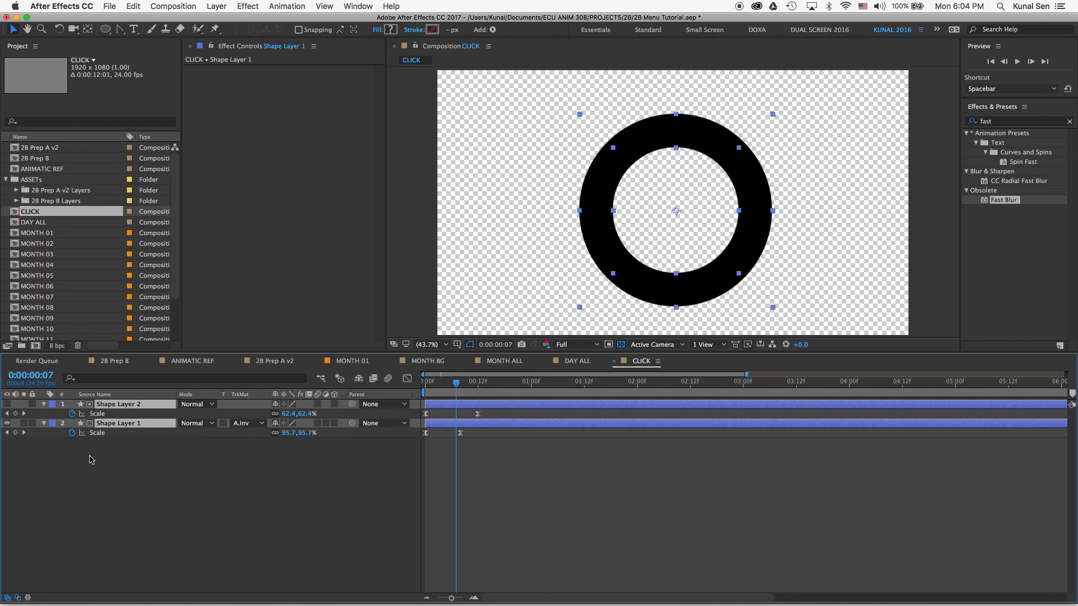
pyautogui.click(118, 424)
pyautogui.press('t')
pyautogui.click(478, 383)
pyautogui.press('F2')
pyautogui.moveTo(430, 385); pyautogui.dragTo(434, 385)
pyautogui.moveTo(456, 433); pyautogui.dragTo(423, 436)
pyautogui.moveTo(475, 385); pyautogui.dragTo(423, 385)
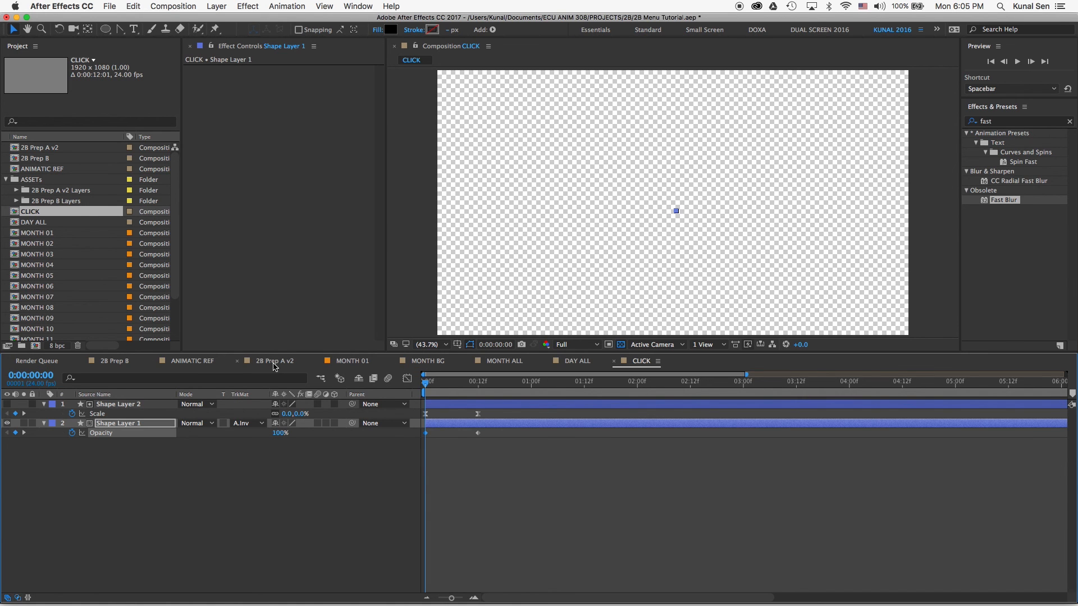
# - Return to 2B Prep A v2 at 7:08 and assign a teal label to the CLICK composition
pyautogui.click(273, 363)
pyautogui.moveTo(768, 393); pyautogui.dragTo(813, 387)
pyautogui.click(130, 215)
pyautogui.click(151, 398)
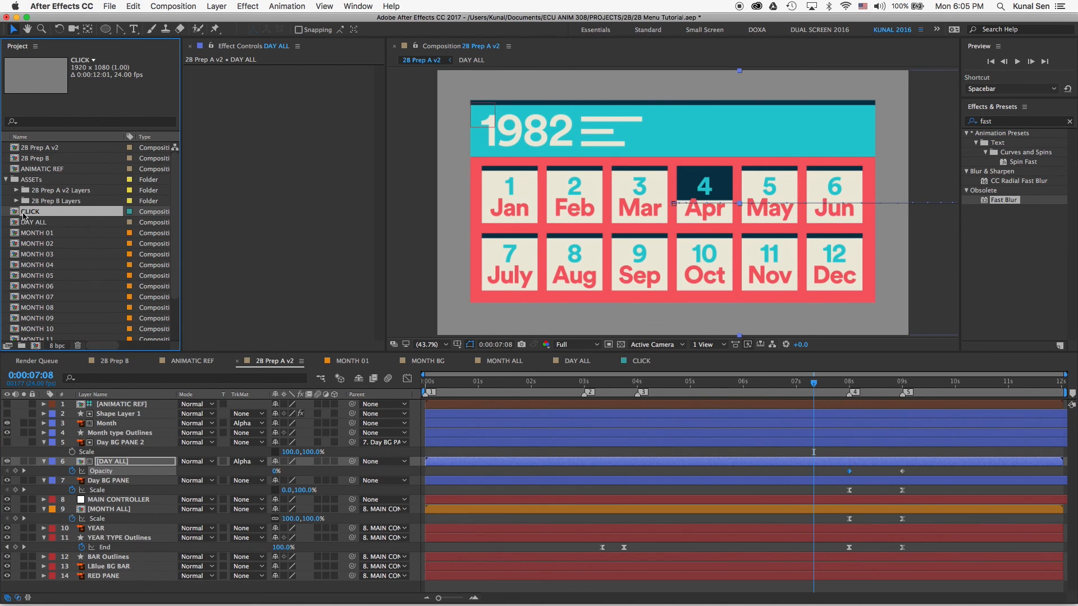
# - End CLICK's work area at 0:12 and trim the composition to the work area
pyautogui.click(637, 362)
pyautogui.moveTo(478, 385); pyautogui.dragTo(477, 385)
pyautogui.press('n')
pyautogui.rightClick(459, 396)
pyautogui.click(515, 424)
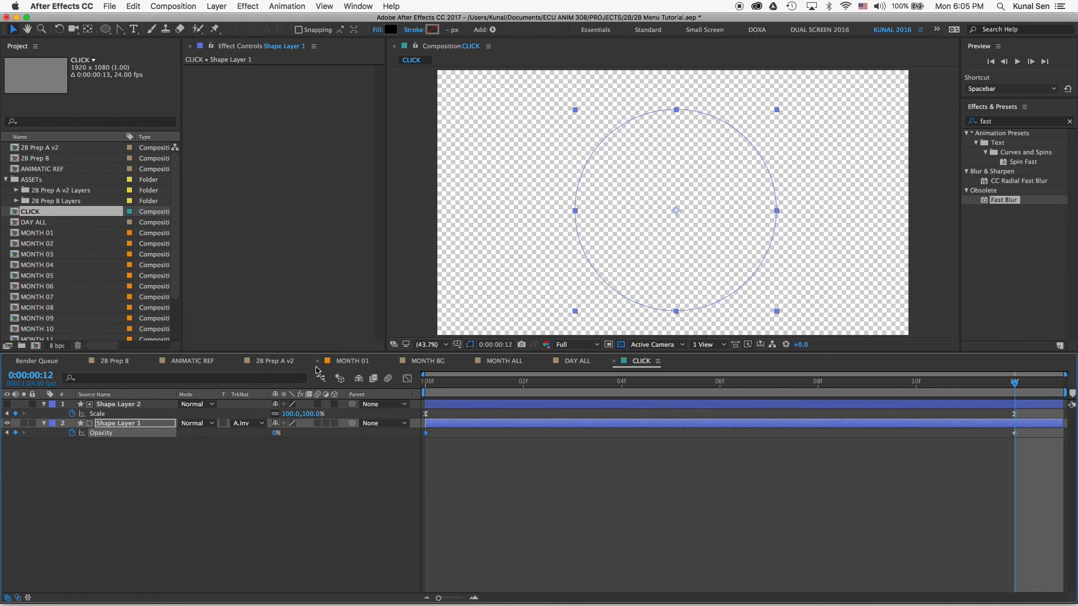
# - Place the CLICK composition into 2B Prep A v2 near 7:08 and centre it over the April month tile
pyautogui.click(275, 362)
pyautogui.moveTo(30, 211); pyautogui.dragTo(808, 416)
pyautogui.moveTo(673, 209); pyautogui.dragTo(703, 197)
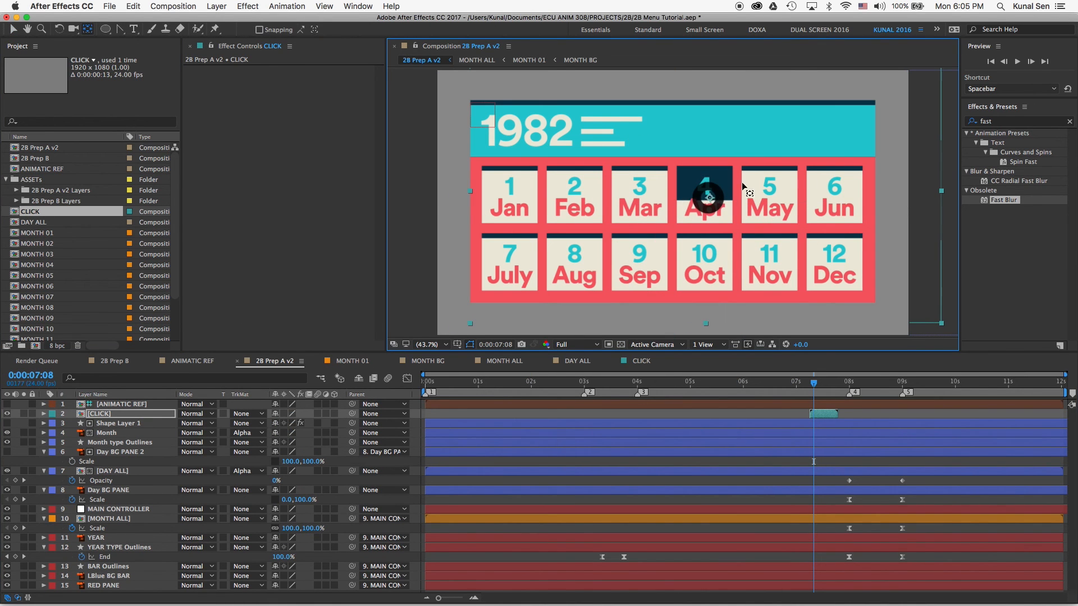
# - Apply the Invert effect to the CLICK layer, set its blending mode to Overlay, and fine-tune its placement over April
pyautogui.click(994, 121)
pyautogui.write('inv')
pyautogui.doubleClick(1009, 171)
pyautogui.click(205, 414)
pyautogui.click(209, 341)
pyautogui.moveTo(817, 385)
pyautogui.mouseDown()
pyautogui.moveTo(807, 386)
pyautogui.moveTo(833, 385)
pyautogui.moveTo(820, 383)
pyautogui.mouseUp()
pyautogui.moveTo(772, 214); pyautogui.dragTo(767, 212)
# - Duplicate the CLICK layer, start the copy shortly after 11:00, and set its Scale to 34%
pyautogui.moveTo(820, 386); pyautogui.dragTo(1028, 393)
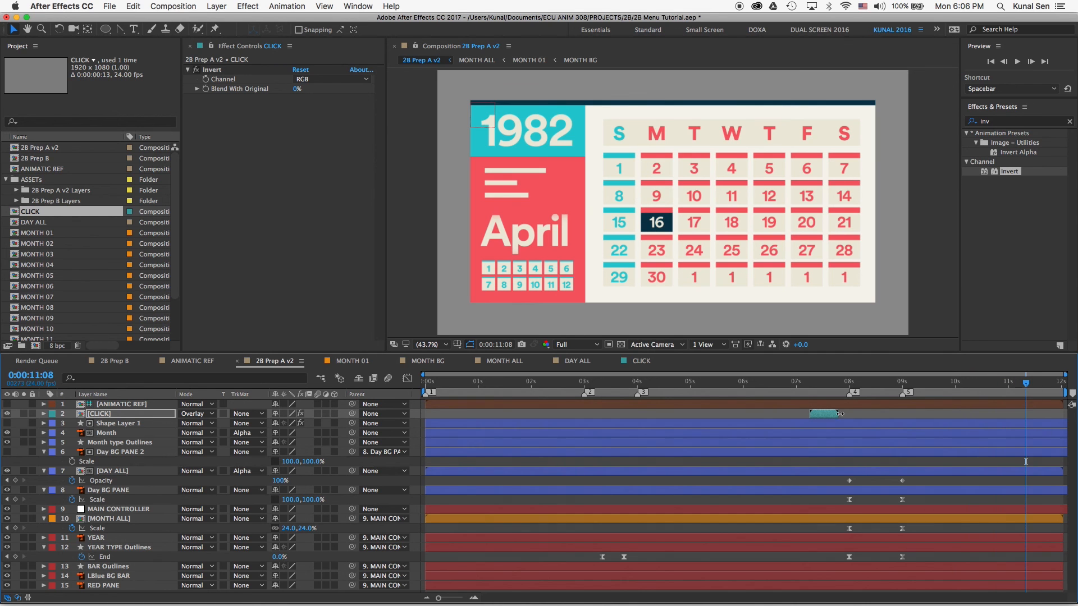
pyautogui.hotkey('ctrl', 'd')
pyautogui.press('[')
pyautogui.press('s')
pyautogui.moveTo(288, 434); pyautogui.dragTo(267, 435)
pyautogui.moveTo(1007, 387); pyautogui.dragTo(1053, 392)
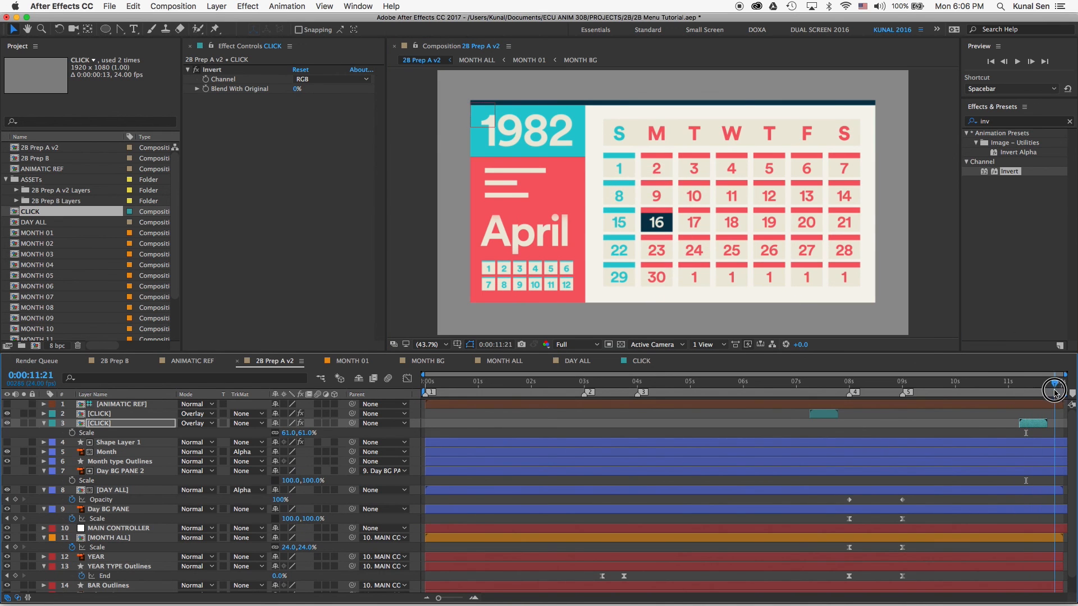
pyautogui.moveTo(289, 434); pyautogui.dragTo(264, 435)
# - Save the project and collapse all layer properties in 2B Prep A v2 with the time at 1:13
pyautogui.moveTo(1018, 386); pyautogui.dragTo(557, 376)
pyautogui.press('super+s')
pyautogui.moveTo(557, 386); pyautogui.dragTo(506, 386)
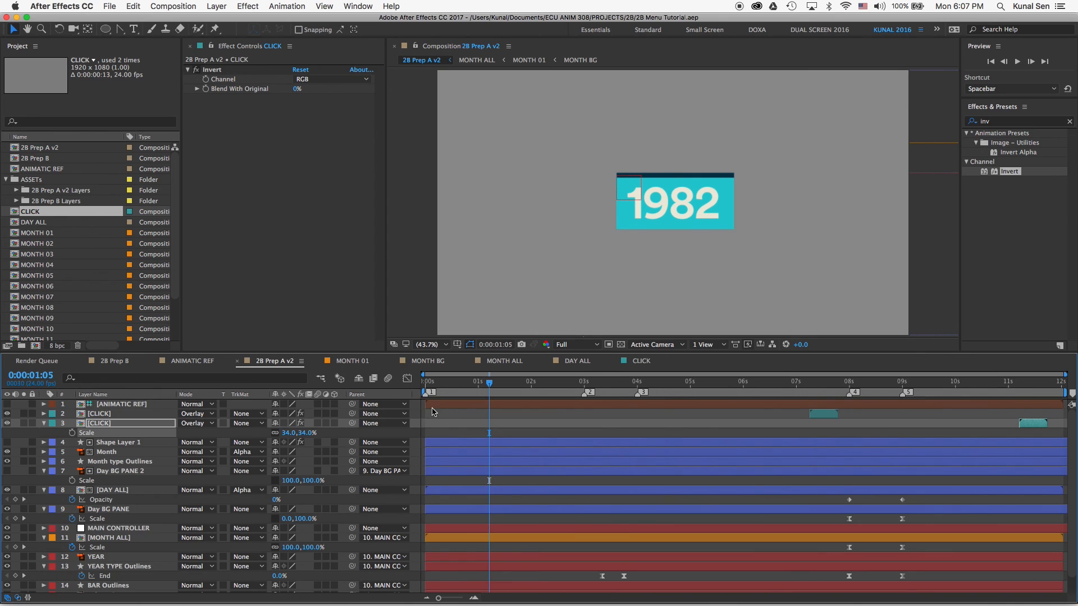
pyautogui.press('super+a')
pyautogui.press('u')
pyautogui.press('super+shift+a')
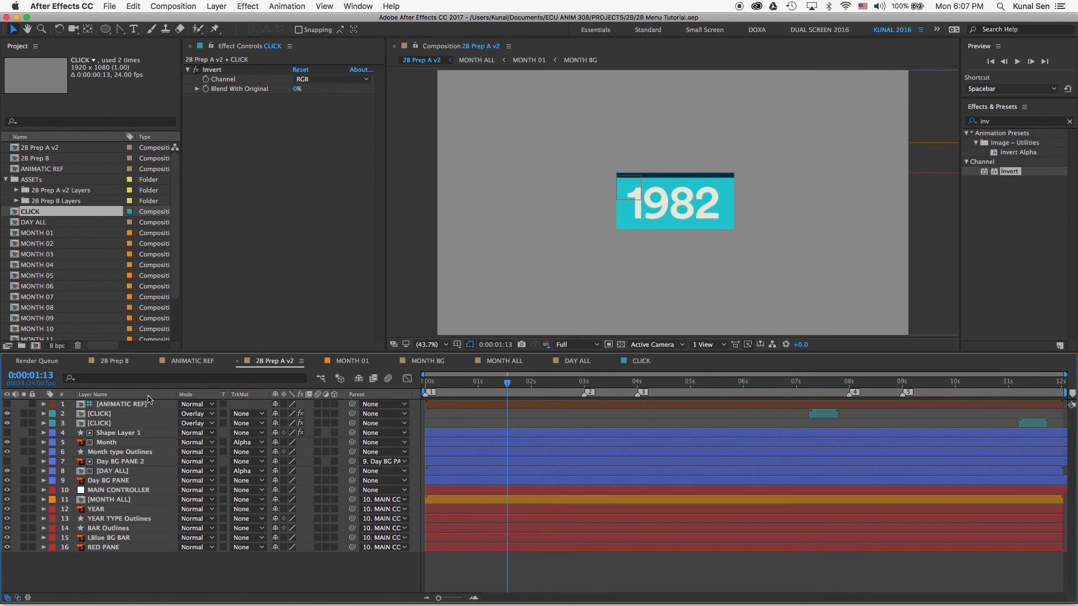
# - Pre-compose the YEAR layer as YEAR PC with a red label and open the new composition
pyautogui.press('KP_1')
pyautogui.press('KP_2')
pyautogui.press('super+shift+c')
pyautogui.write('YEAR PC')
pyautogui.press('Return')
pyautogui.click(52, 509)
pyautogui.click(92, 433)
pyautogui.doubleClick(96, 509)
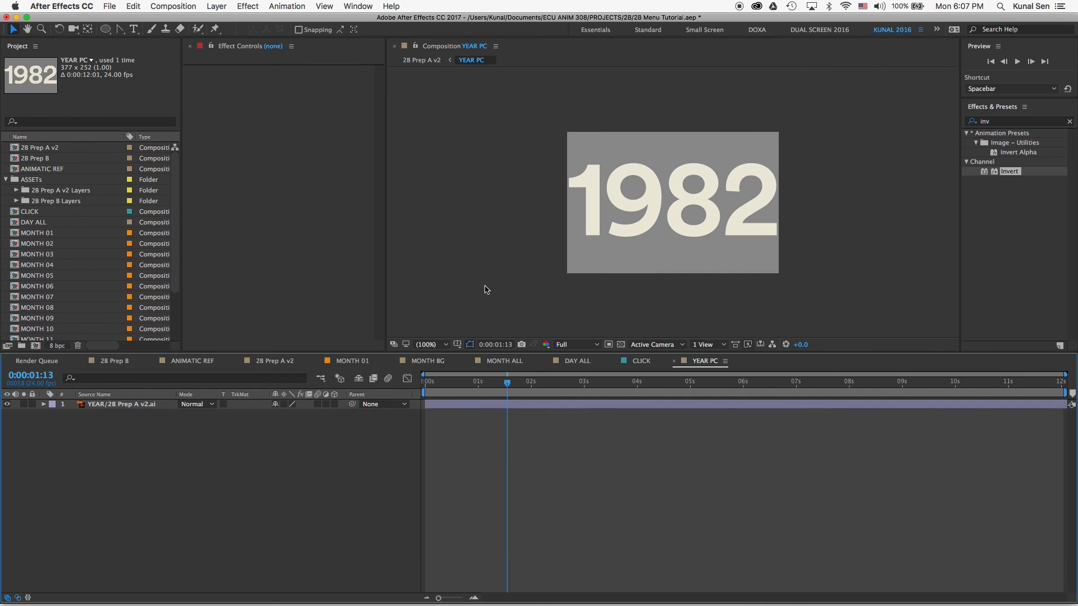
# - Add a cream text layer reading "1" in Circular Spotify Black at 180 px over the year's last digit
pyautogui.press('super+t')
pyautogui.click(606, 252)
pyautogui.click(1046, 62)
pyautogui.click(945, 249)
pyautogui.click(168, 466)
pyautogui.click(13, 29)
pyautogui.click(1042, 65)
pyautogui.moveTo(596, 242); pyautogui.dragTo(672, 238)
pyautogui.click(620, 182)
pyautogui.press('super+z')
pyautogui.moveTo(993, 94); pyautogui.dragTo(1037, 98)
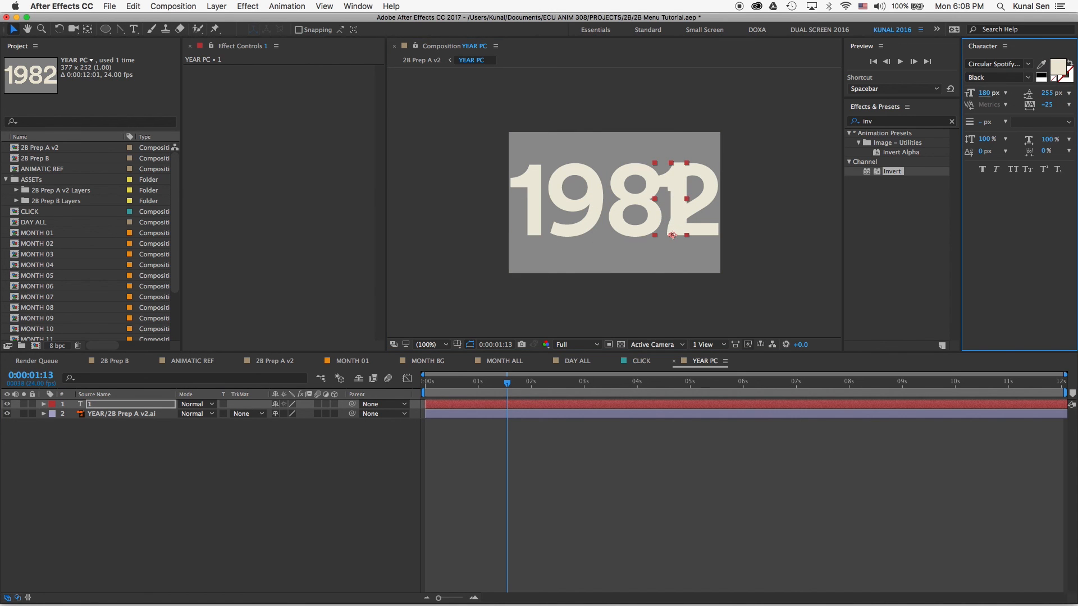
pyautogui.moveTo(672, 234); pyautogui.dragTo(691, 236)
# - Extend the text to the digits 1 to 9 stacked in a column with 147 px leading
pyautogui.doubleClick(697, 223)
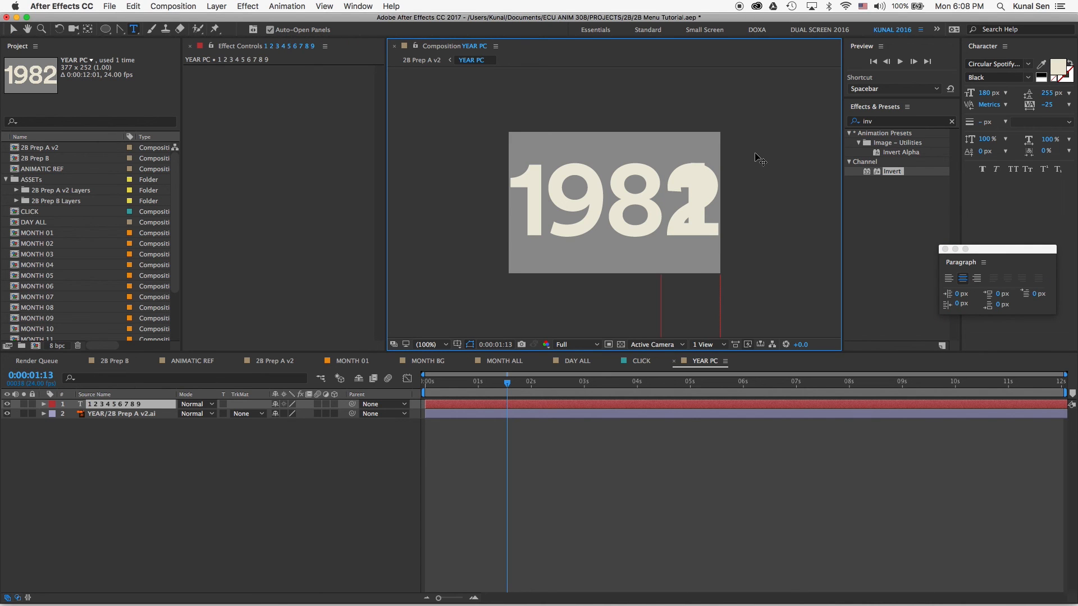
pyautogui.click(13, 29)
pyautogui.moveTo(1048, 97); pyautogui.dragTo(984, 95)
pyautogui.moveTo(691, 222); pyautogui.dragTo(691, 70)
pyautogui.keyDown('shift'); pyautogui.click(122, 414); pyautogui.keyUp('shift')
pyautogui.click(135, 439)
pyautogui.click(136, 404)
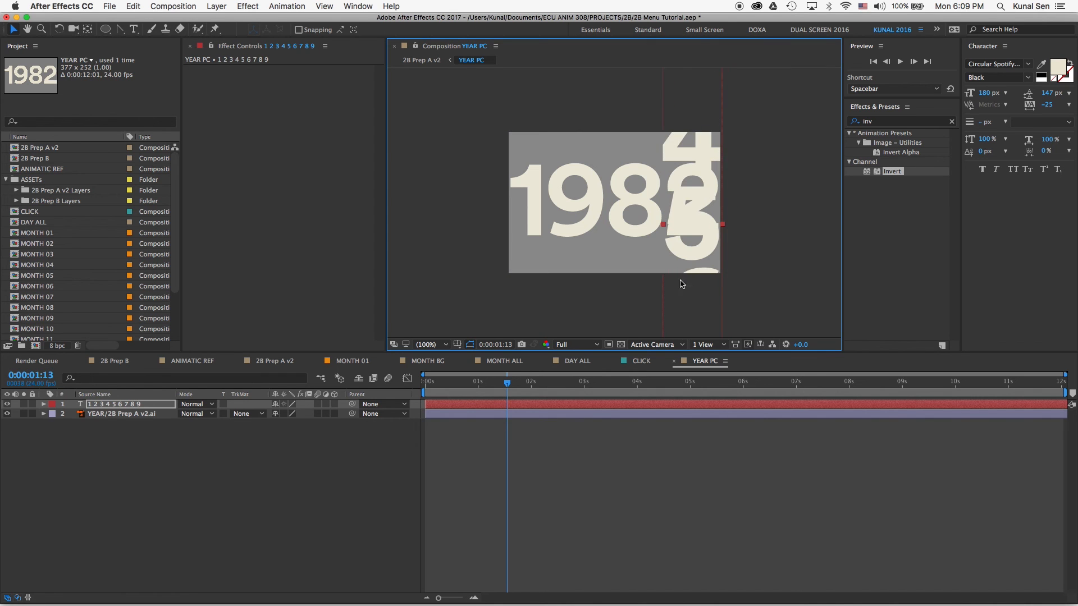
# - Move the digit column to Position 327, -1040 and append the digits 0, 1 and 2 below the 9
pyautogui.press('p')
pyautogui.moveTo(306, 414); pyautogui.dragTo(295, 414)
pyautogui.doubleClick(696, 168)
pyautogui.click(744, 151)
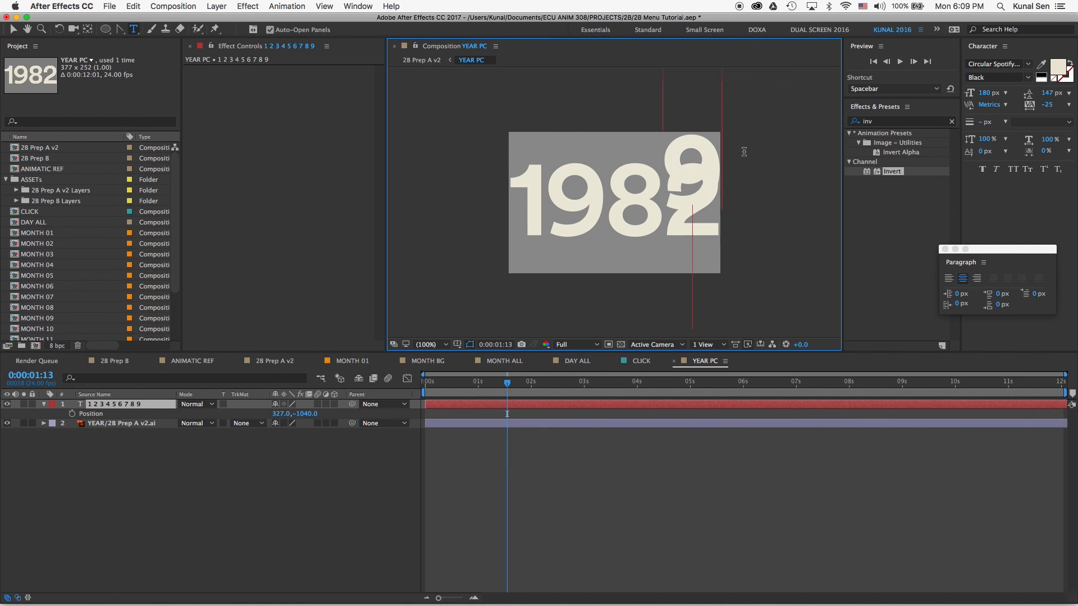
pyautogui.click(189, 443)
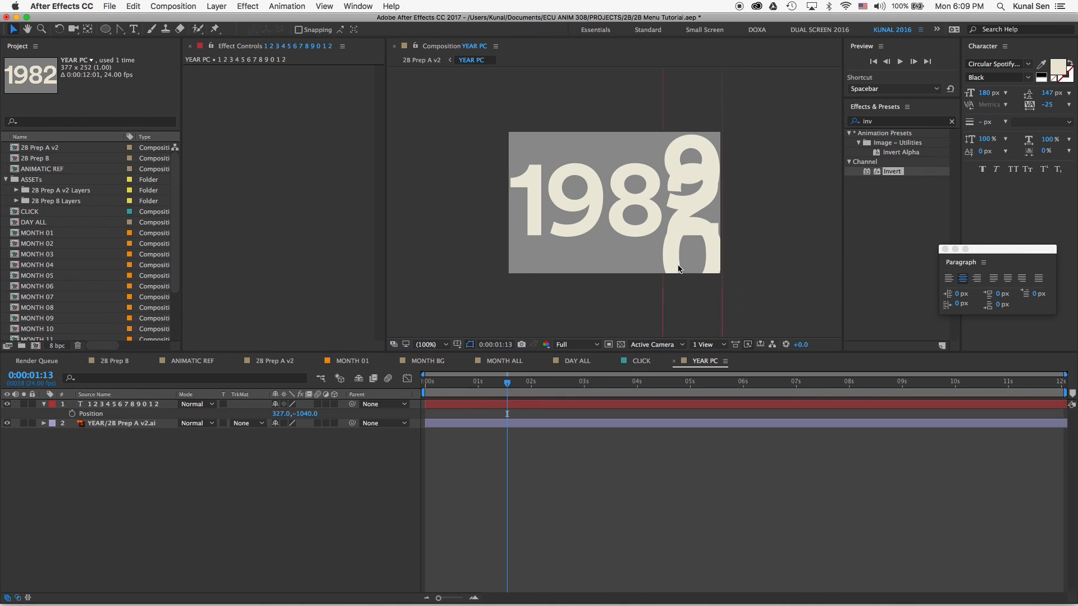
# - Mask the YEAR/2B Prep A v2.ai layer with a rectangle so only 198 shows, temporarily hiding the digit column
pyautogui.click(6, 404)
pyautogui.click(122, 423)
pyautogui.press('q')
pyautogui.moveTo(470, 147); pyautogui.dragTo(680, 277)
pyautogui.click(110, 480)
pyautogui.click(6, 404)
pyautogui.press('v')
pyautogui.click(455, 299)
# - Animate the digit column from 1 to 2 with Position Y keyframes of 185 at 0:00 and -1423.3 at 2:00
pyautogui.moveTo(508, 385); pyautogui.dragTo(531, 386)
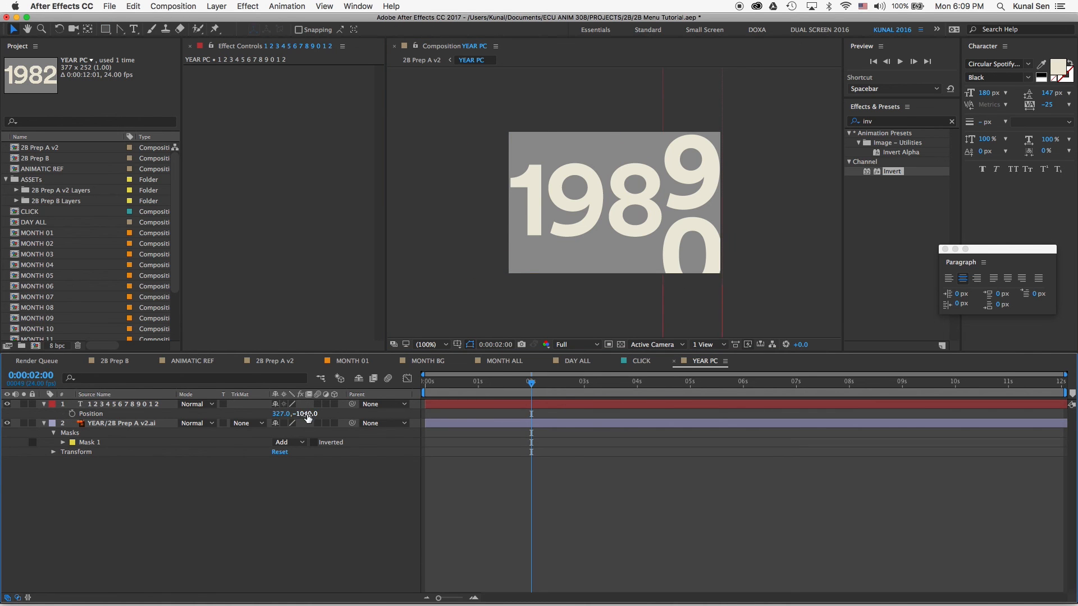
pyautogui.moveTo(304, 417); pyautogui.dragTo(341, 415)
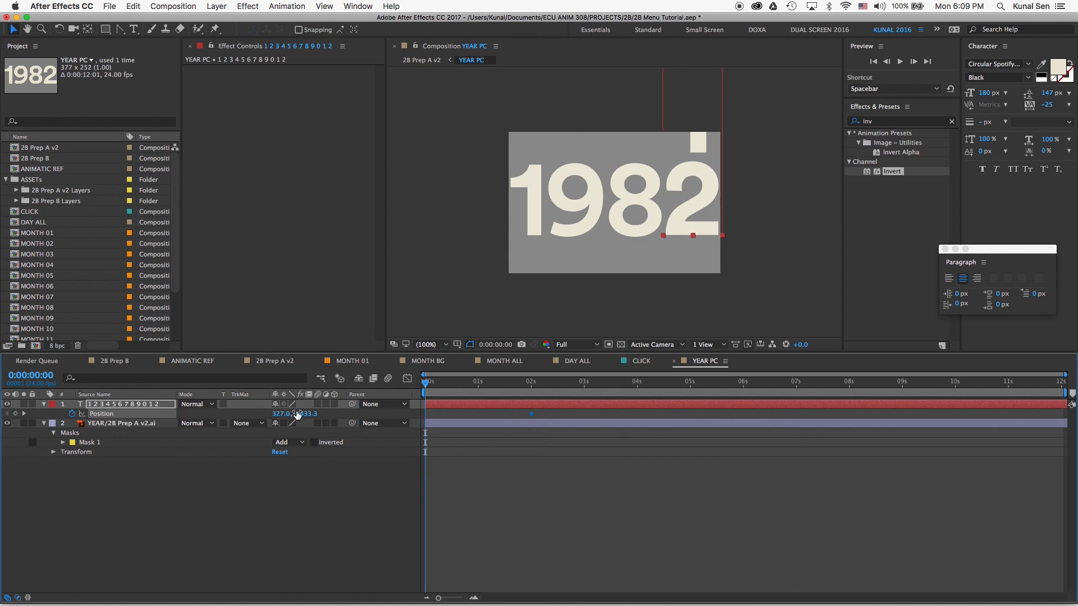
pyautogui.moveTo(693, 84); pyautogui.dragTo(694, 107)
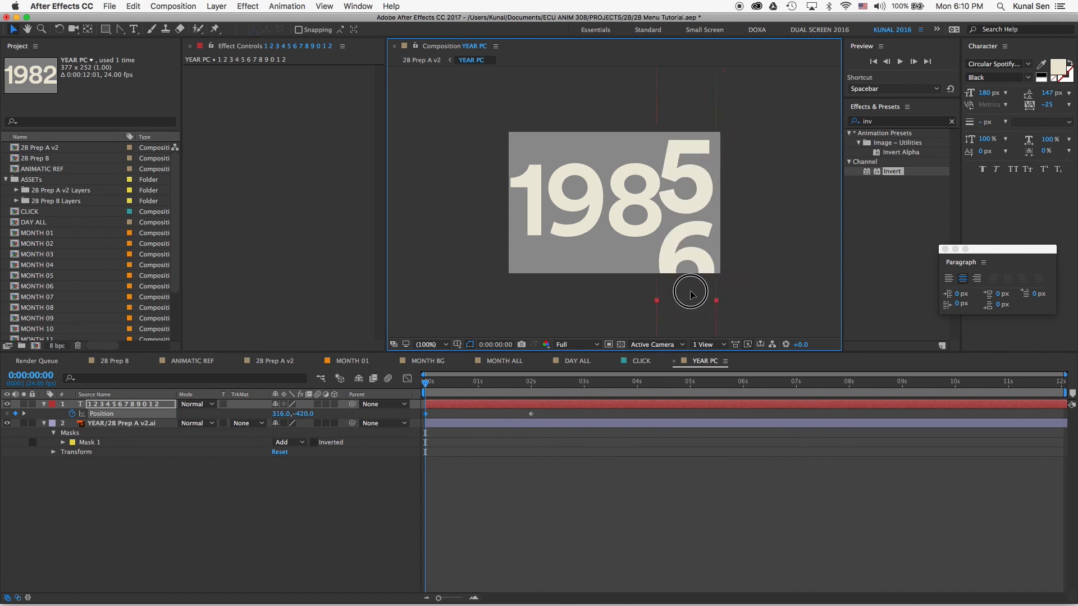
pyautogui.moveTo(696, 200); pyautogui.dragTo(691, 444)
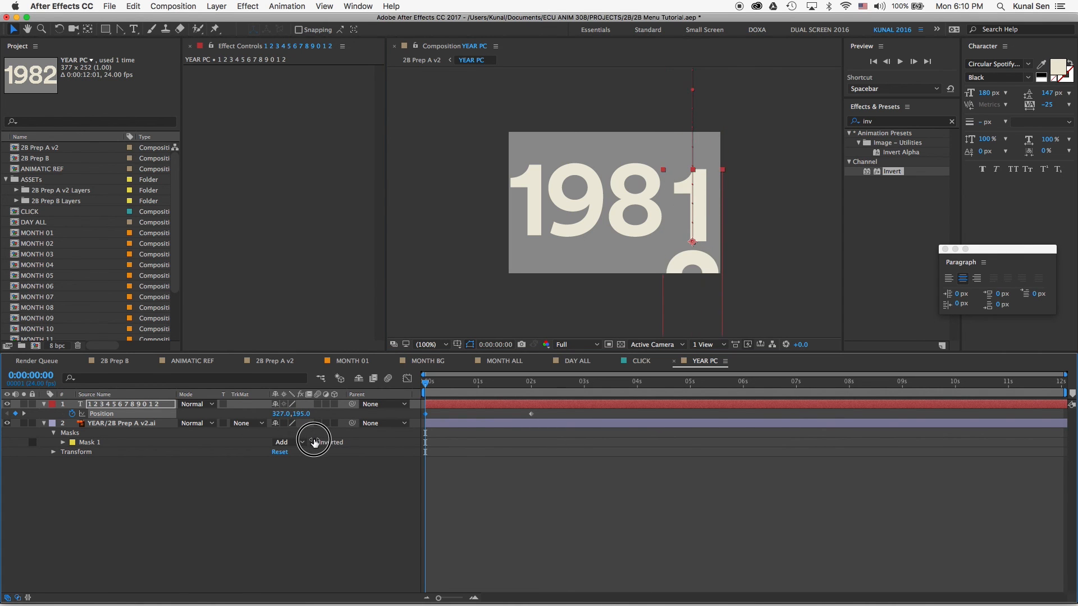
pyautogui.moveTo(297, 443); pyautogui.dragTo(302, 418)
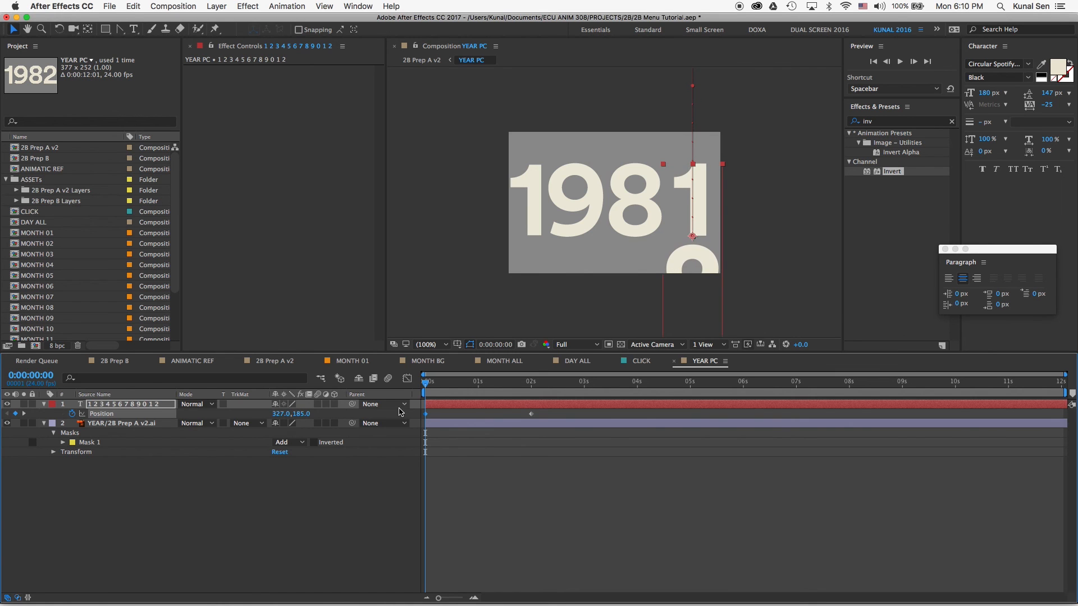
# - Apply Easy Ease to the digit column's Position keyframe at 2:00
pyautogui.moveTo(472, 382); pyautogui.dragTo(530, 381)
pyautogui.rightClick(531, 414)
pyautogui.moveTo(614, 542)
pyautogui.click(702, 529)
pyautogui.click(624, 483)
# - Draw a rectangle shape across the year digits and use it as an alpha matte for the digit column
pyautogui.click(105, 30)
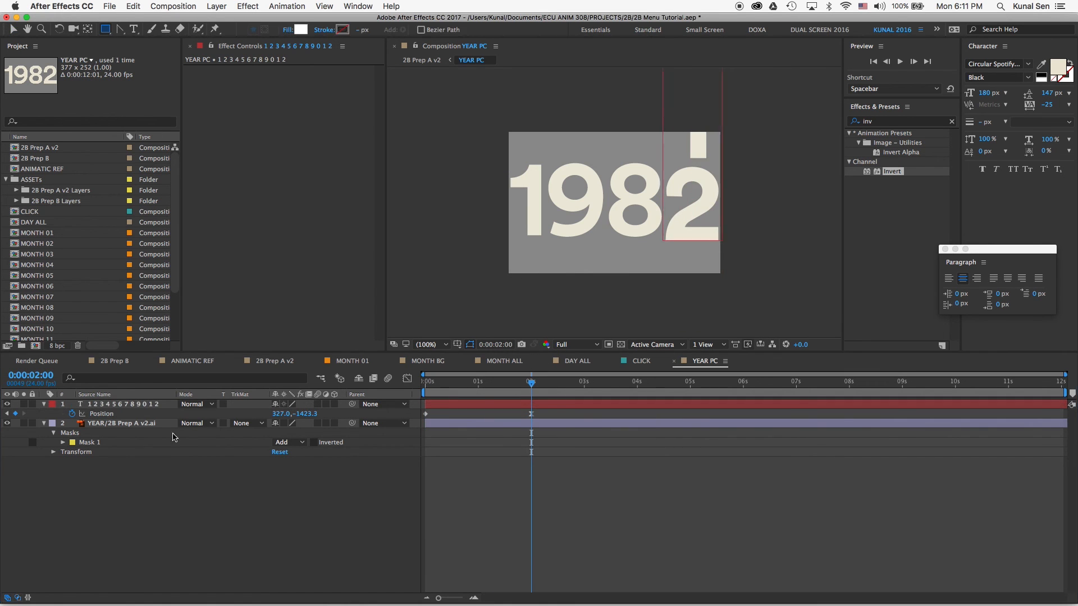
pyautogui.moveTo(501, 160); pyautogui.dragTo(740, 243)
pyautogui.click(174, 406)
pyautogui.click(247, 442)
pyautogui.click(267, 461)
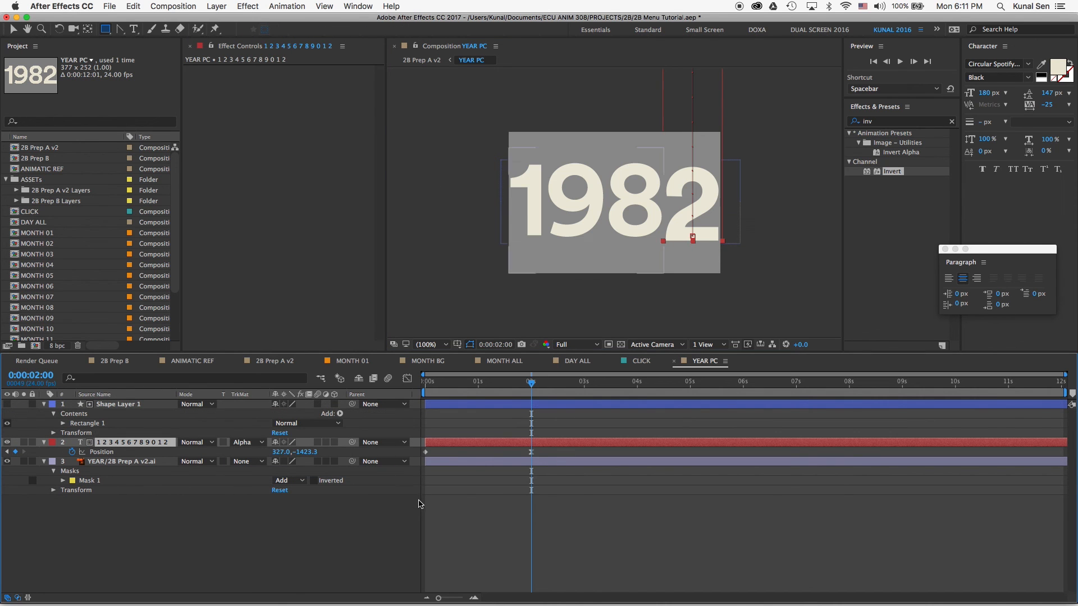
# - Add Fast Blur to the digit column and transfer the effect to the matte shape, with Blurriness at 15
pyautogui.click(883, 121)
pyautogui.write('fast')
pyautogui.doubleClick(883, 199)
pyautogui.press('super+x')
pyautogui.click(135, 405)
pyautogui.press('super+v')
# - Try a slightly shorter matte shape with its Fast Blur Blurriness set to 5
pyautogui.moveTo(529, 384); pyautogui.dragTo(404, 390)
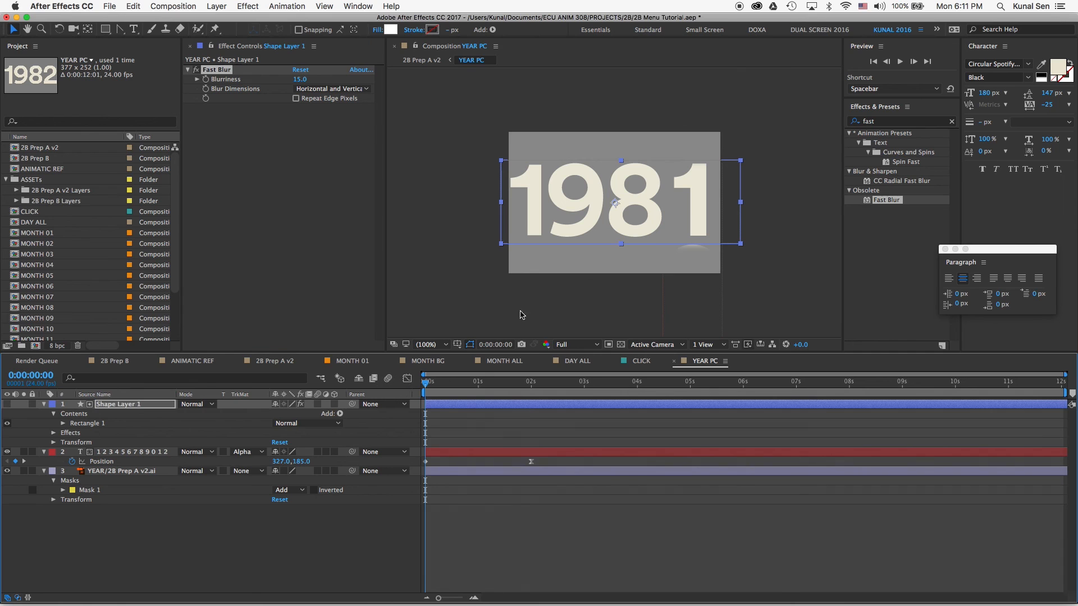
pyautogui.moveTo(622, 243); pyautogui.dragTo(622, 242)
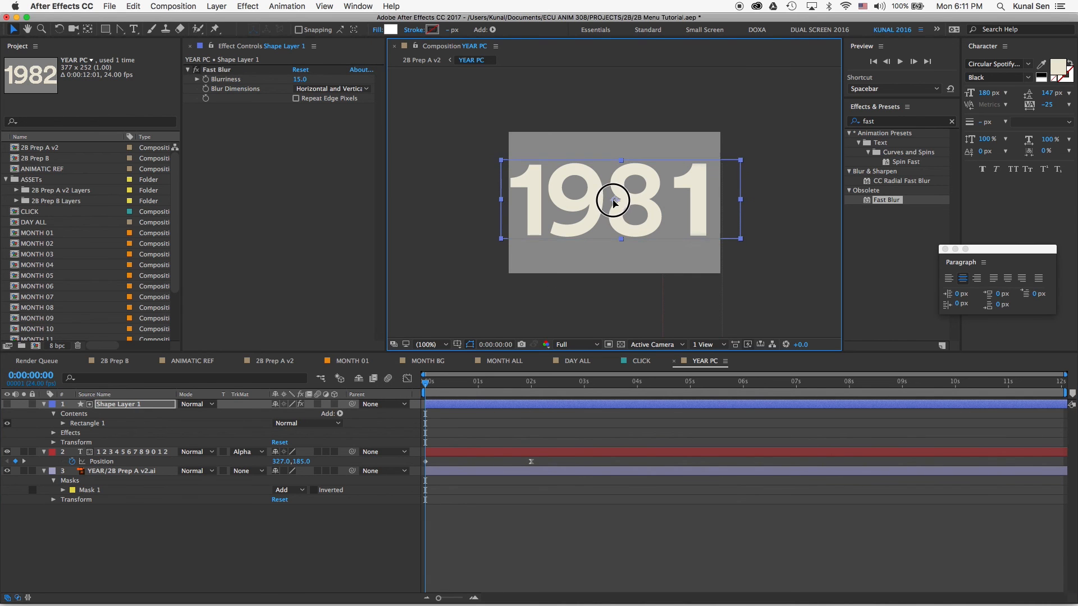
pyautogui.click(301, 79)
pyautogui.write('5')
pyautogui.press('Return')
# - Try a taller matte shape with Blurriness at 15, checking the rolling digits up to 2:00
pyautogui.moveTo(428, 384)
pyautogui.mouseDown()
pyautogui.moveTo(527, 383)
pyautogui.moveTo(428, 384)
pyautogui.moveTo(518, 384)
pyautogui.moveTo(441, 383)
pyautogui.mouseUp()
pyautogui.click(118, 404)
pyautogui.moveTo(298, 80); pyautogui.dragTo(328, 81)
pyautogui.moveTo(621, 160); pyautogui.dragTo(620, 148)
pyautogui.moveTo(299, 80); pyautogui.dragTo(280, 79)
pyautogui.moveTo(441, 384); pyautogui.dragTo(496, 385)
pyautogui.moveTo(296, 79); pyautogui.dragTo(284, 81)
pyautogui.click(568, 514)
pyautogui.click(618, 203)
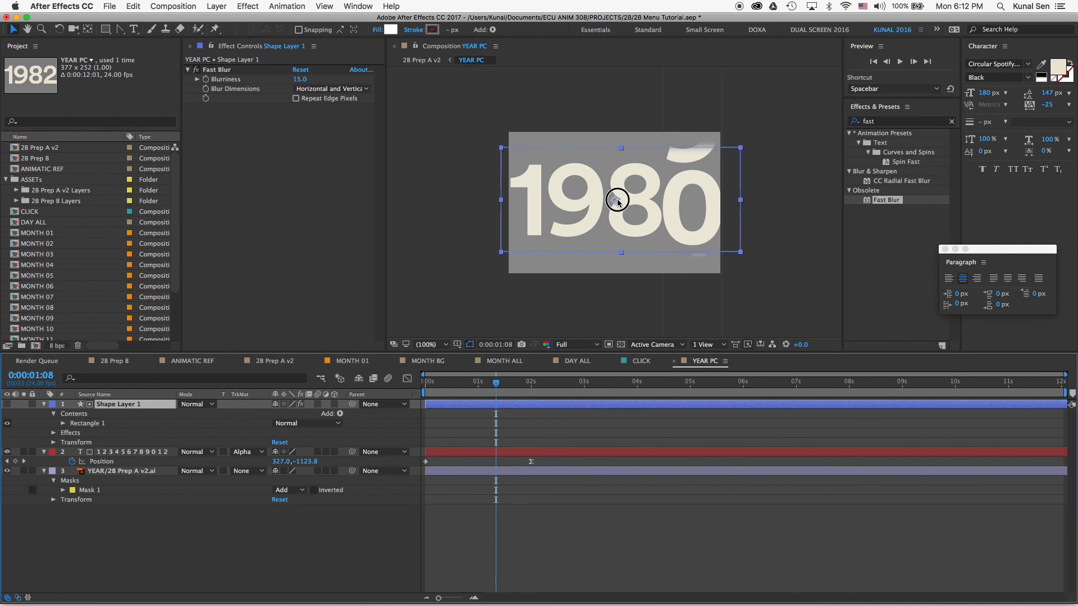
pyautogui.click(482, 466)
pyautogui.moveTo(497, 383); pyautogui.dragTo(531, 383)
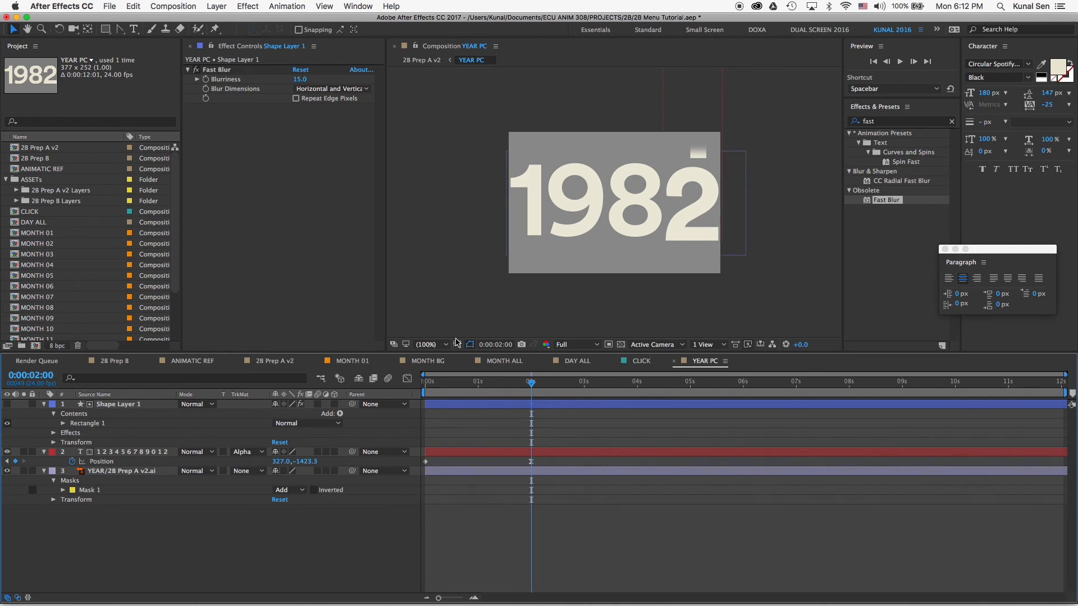
# - Reset Fast Blur, fit the matte shape closely around the digits' height, and set Blurriness to 5
pyautogui.click(299, 70)
pyautogui.click(622, 251)
pyautogui.click(297, 79)
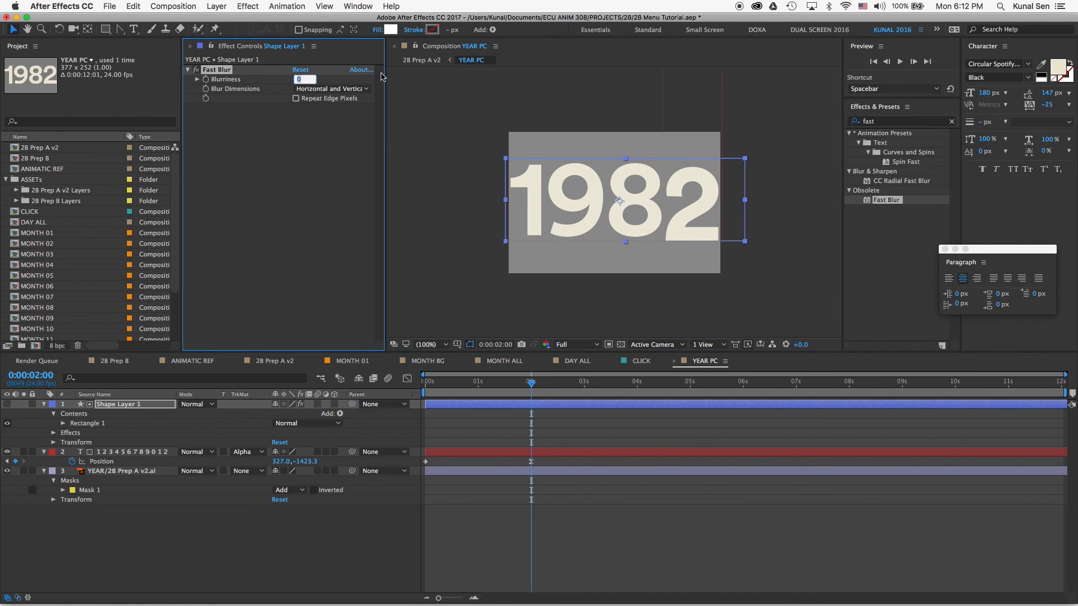
pyautogui.write('5')
pyautogui.click(505, 534)
pyautogui.moveTo(531, 383)
pyautogui.mouseDown()
pyautogui.moveTo(502, 383)
pyautogui.moveTo(529, 383)
pyautogui.mouseUp()
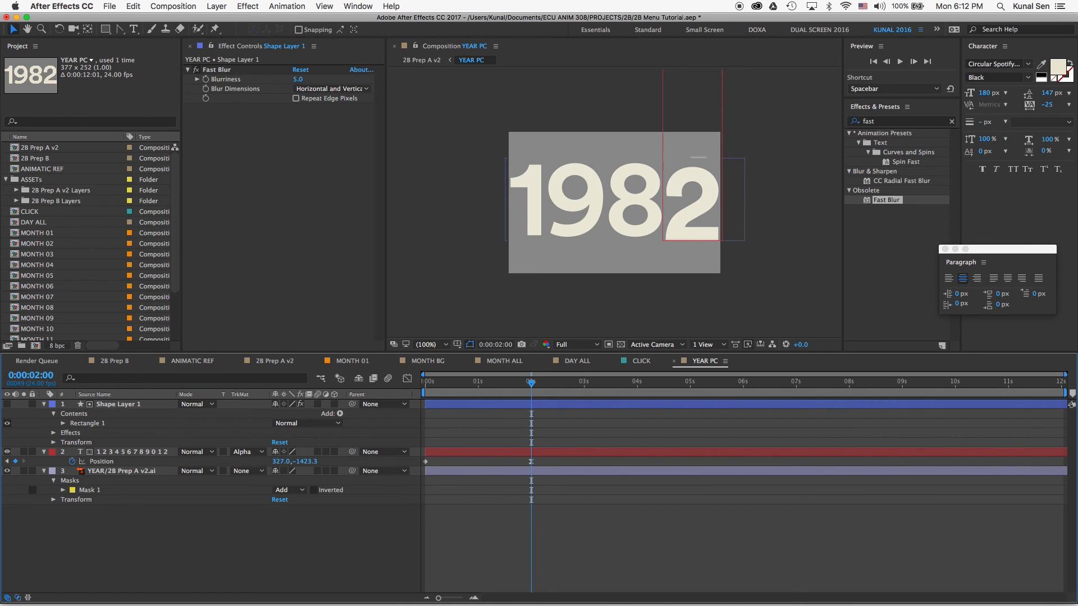
# - Set the digit column's Position at 2:00 to 327, -1432.3 and preview the roll
pyautogui.moveTo(305, 462); pyautogui.dragTo(301, 462)
pyautogui.press('space')
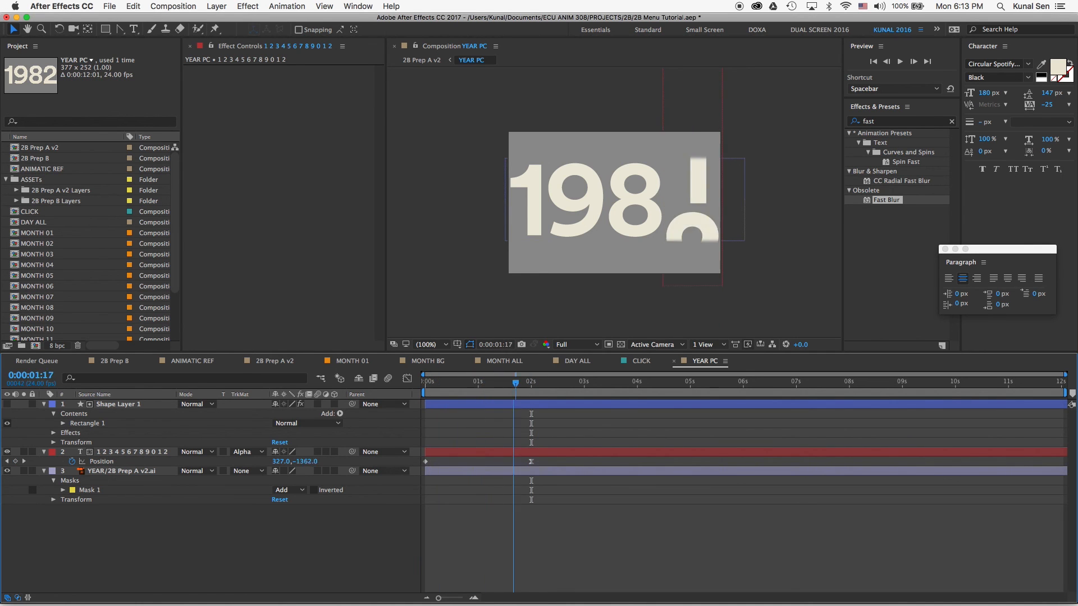
pyautogui.click(615, 202)
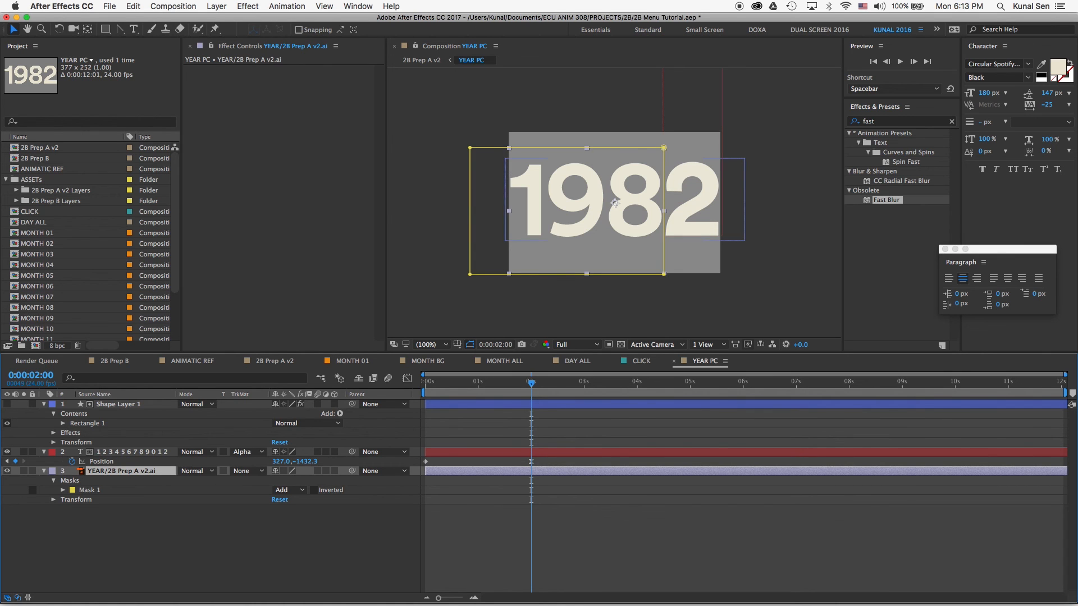
# - Duplicate the matte shape together with its digit column text layer
pyautogui.click(118, 405)
pyautogui.click(44, 404)
pyautogui.click(132, 414)
pyautogui.click(119, 404)
pyautogui.keyDown('shift'); pyautogui.click(132, 414); pyautogui.keyUp('shift')
pyautogui.press('super+d')
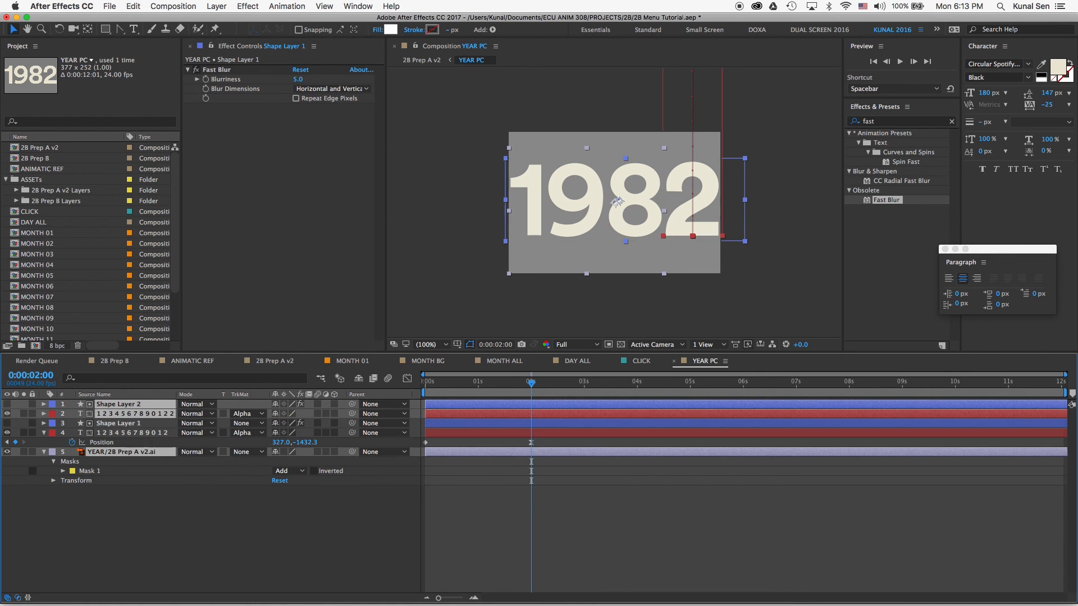
# - Shift the copied column's Anchor Point to align it with the third digit, and set its 2:00 Position Y to -845.3
pyautogui.press('super+shift+a')
pyautogui.click(24, 413)
pyautogui.click(135, 414)
pyautogui.press('a')
pyautogui.moveTo(279, 424); pyautogui.dragTo(343, 423)
pyautogui.click(24, 414)
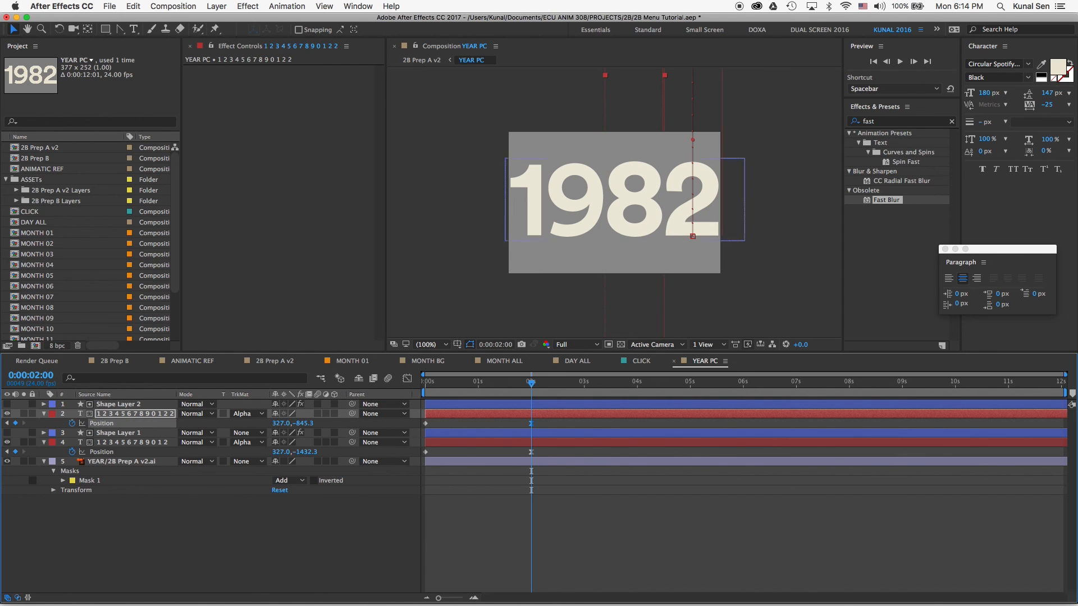
# - Narrow the year artwork's mask to show only 19, and set the copied column's Position Y at 0:00 to -699
pyautogui.click(583, 199)
pyautogui.moveTo(664, 268); pyautogui.dragTo(657, 268)
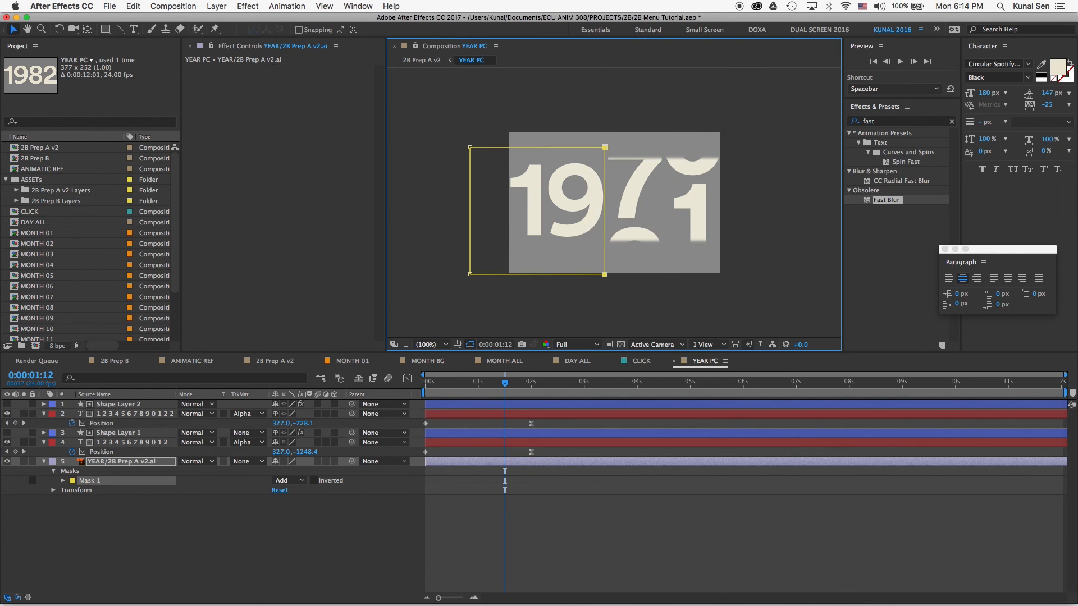
pyautogui.press('super+shift+a')
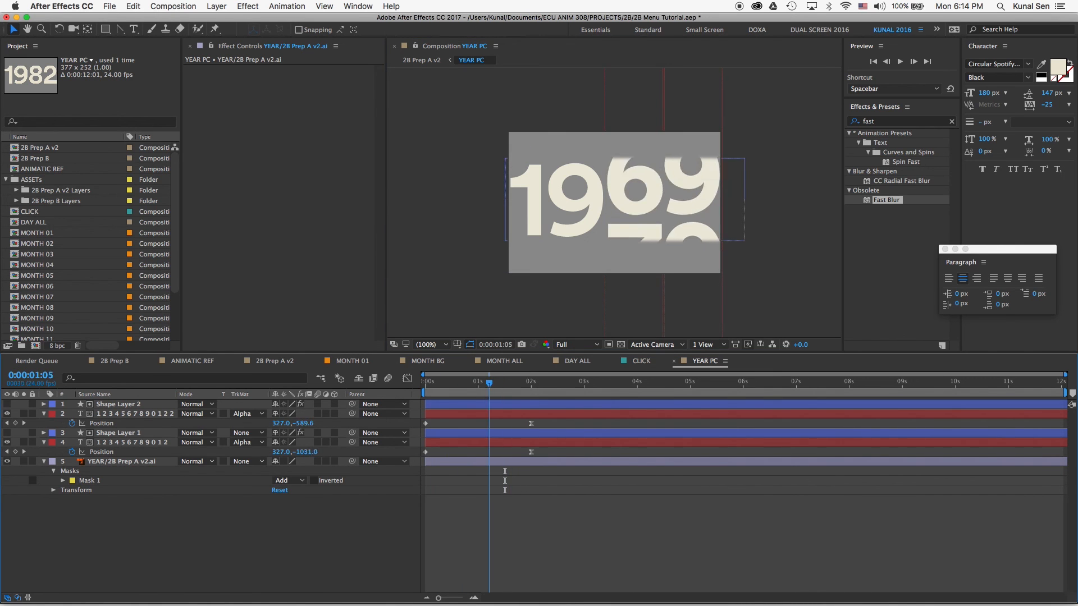
pyautogui.click(134, 414)
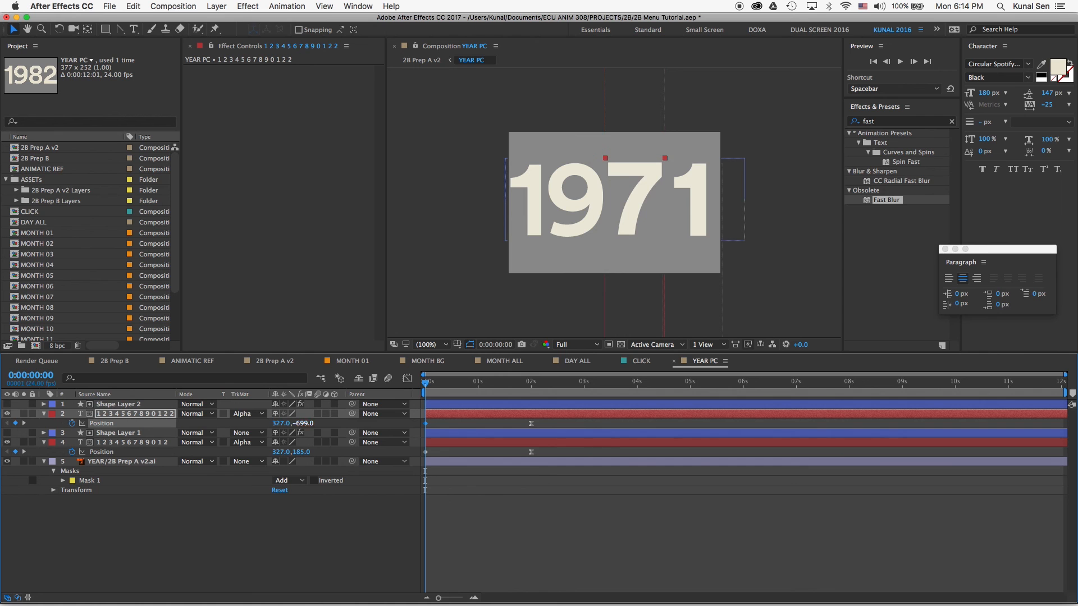
# - Check the timing in ANIMATIC REF and 2B Prep A v2, and move both columns' 2:00 Position keyframes to 3:00
pyautogui.click(192, 361)
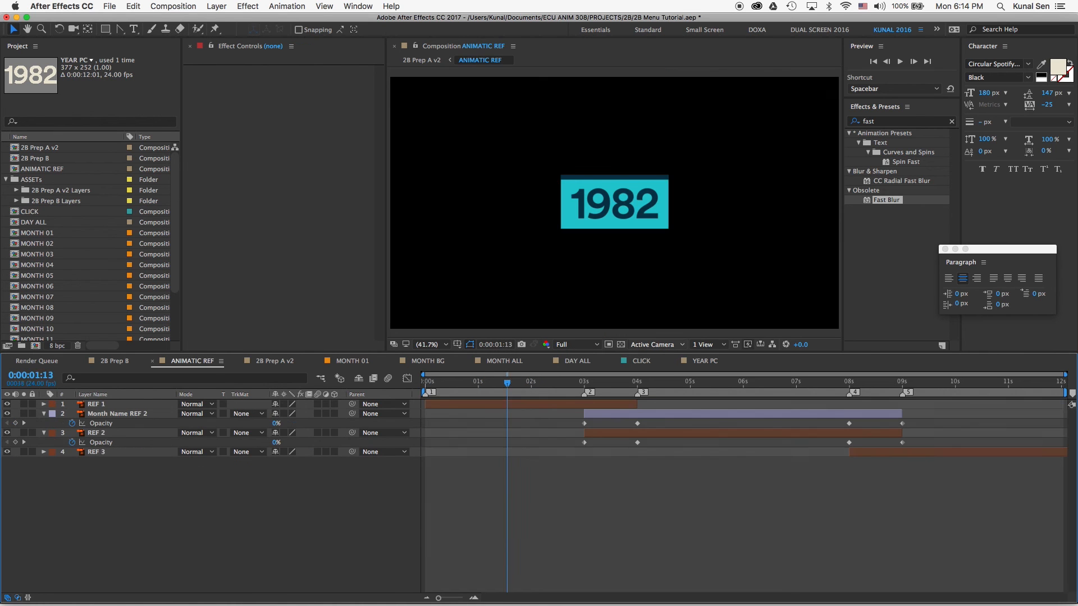
pyautogui.click(114, 361)
pyautogui.click(274, 361)
pyautogui.moveTo(482, 383); pyautogui.dragTo(547, 383)
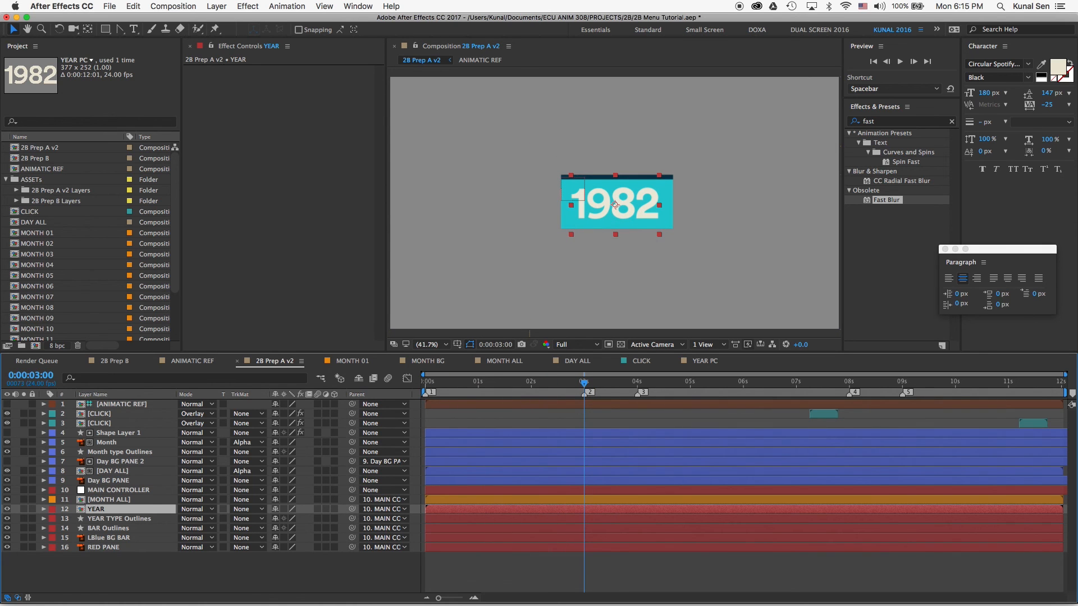
pyautogui.click(704, 361)
pyautogui.moveTo(549, 422); pyautogui.dragTo(506, 455)
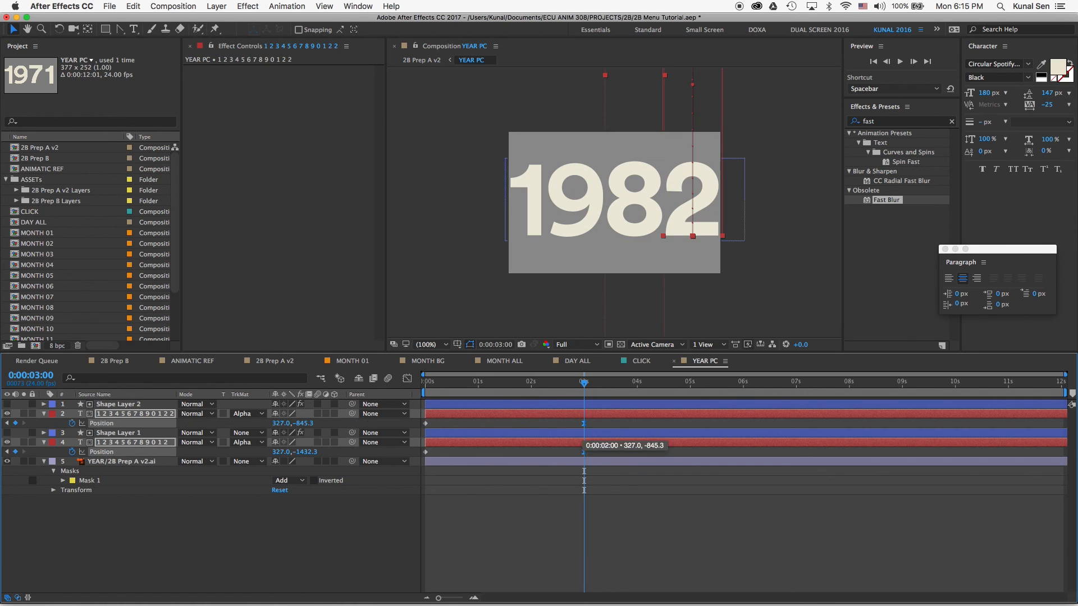
# - Move both digit columns' starting Position keyframes to 1:00 and apply Easy Ease to them
pyautogui.moveTo(584, 383); pyautogui.dragTo(478, 383)
pyautogui.moveTo(443, 420); pyautogui.dragTo(422, 455)
pyautogui.moveTo(426, 424); pyautogui.dragTo(477, 423)
pyautogui.rightClick(478, 425)
pyautogui.moveTo(536, 553)
pyautogui.click(635, 529)
pyautogui.click(459, 526)
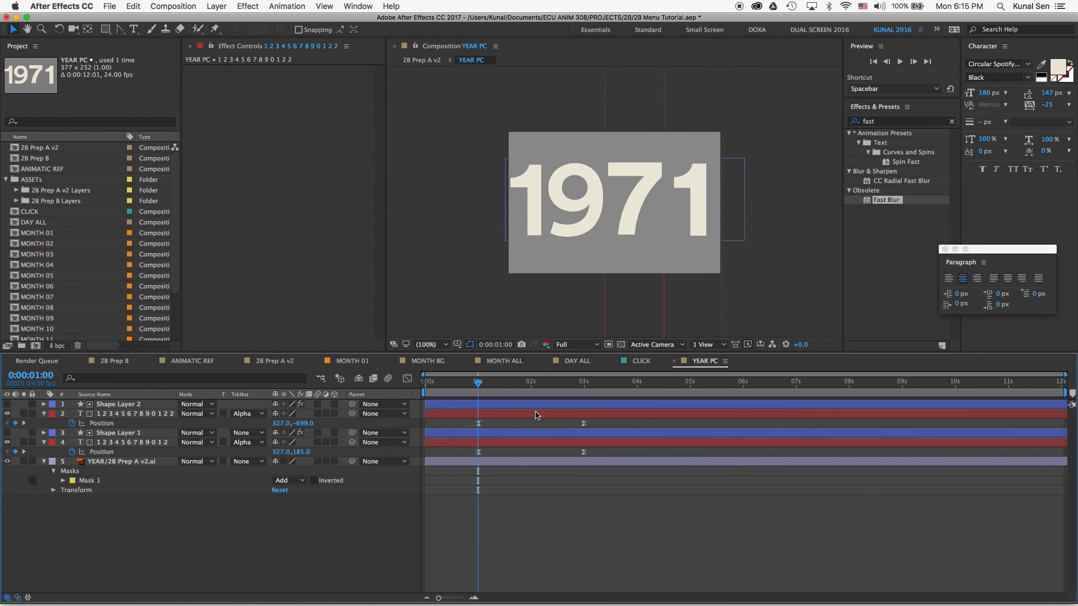
# - Set the third-digit column's 1:00 Position Y to -697, and move both YEAR PC digit columns' ending Position keyframes to 2:12
pyautogui.click(458, 414)
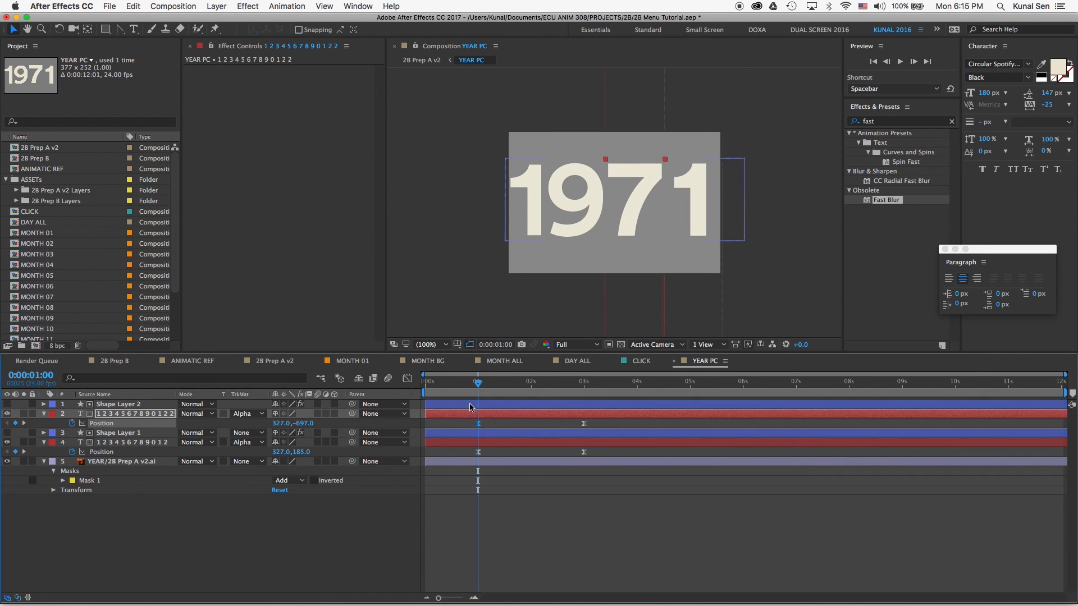
pyautogui.click(477, 453)
pyautogui.click(274, 361)
pyautogui.moveTo(485, 383); pyautogui.dragTo(559, 383)
pyautogui.click(419, 362)
pyautogui.click(703, 362)
pyautogui.moveTo(597, 421); pyautogui.dragTo(458, 460)
pyautogui.moveTo(584, 424); pyautogui.dragTo(558, 424)
pyautogui.click(309, 362)
pyautogui.click(824, 414)
pyautogui.press('super+d')
pyautogui.moveTo(823, 415); pyautogui.dragTo(558, 385)
pyautogui.press('super+z')
pyautogui.press('super+z')
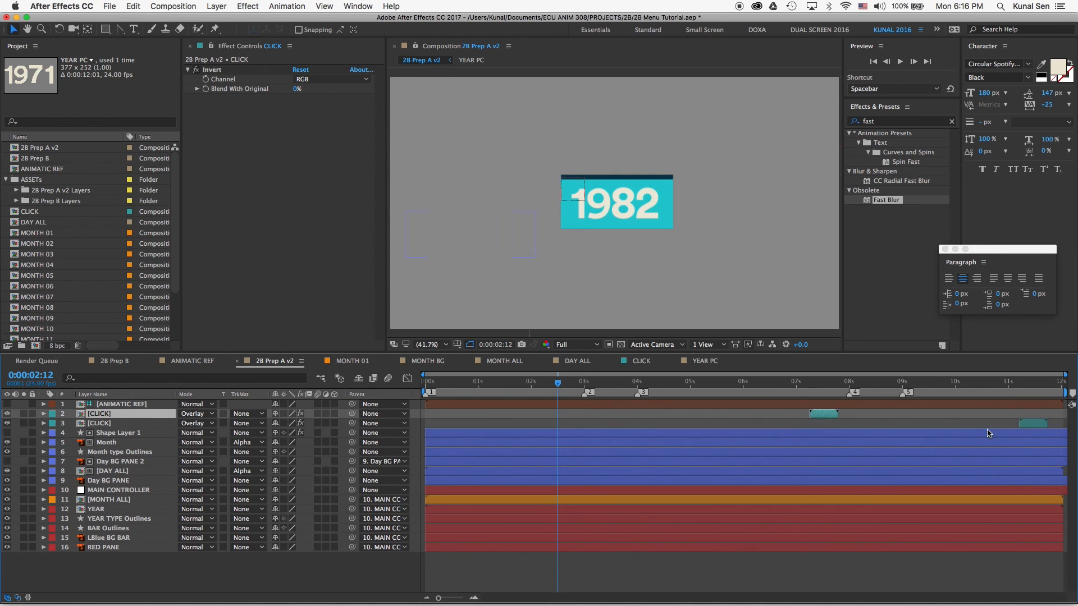
# - Duplicate the final CLICK layer in 2B Prep A v2, place the copy's ring over the year's last digit, and start it just after 2:12
pyautogui.click(1034, 425)
pyautogui.press('super+d')
pyautogui.moveTo(599, 224); pyautogui.dragTo(645, 205)
pyautogui.click(572, 383)
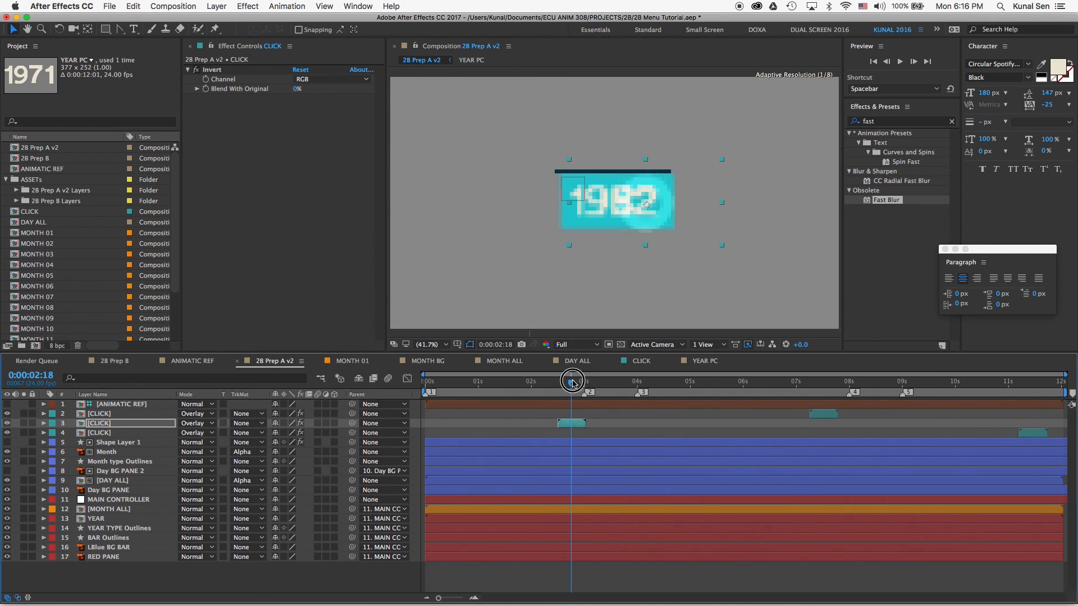
pyautogui.click(648, 203)
pyautogui.moveTo(571, 384)
pyautogui.mouseDown()
pyautogui.moveTo(599, 384)
pyautogui.moveTo(584, 385)
pyautogui.mouseUp()
pyautogui.moveTo(585, 426); pyautogui.dragTo(580, 425)
# - Add the cream BG layer to 2B Prep A v2 beneath all other layers
pyautogui.moveTo(578, 383); pyautogui.dragTo(1050, 391)
pyautogui.press('F2')
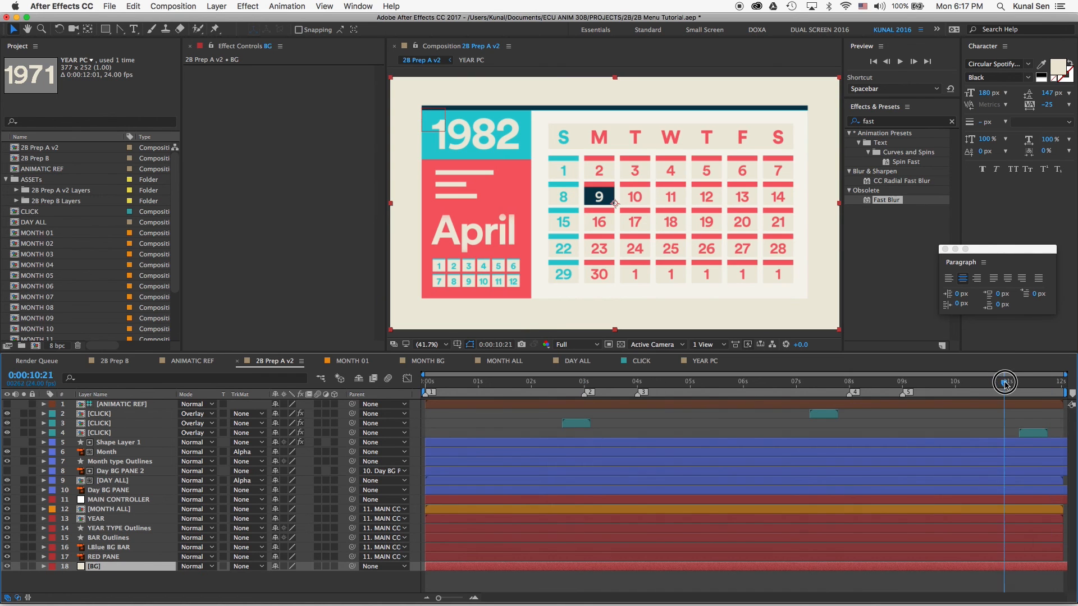
pyautogui.moveTo(999, 384); pyautogui.dragTo(385, 352)
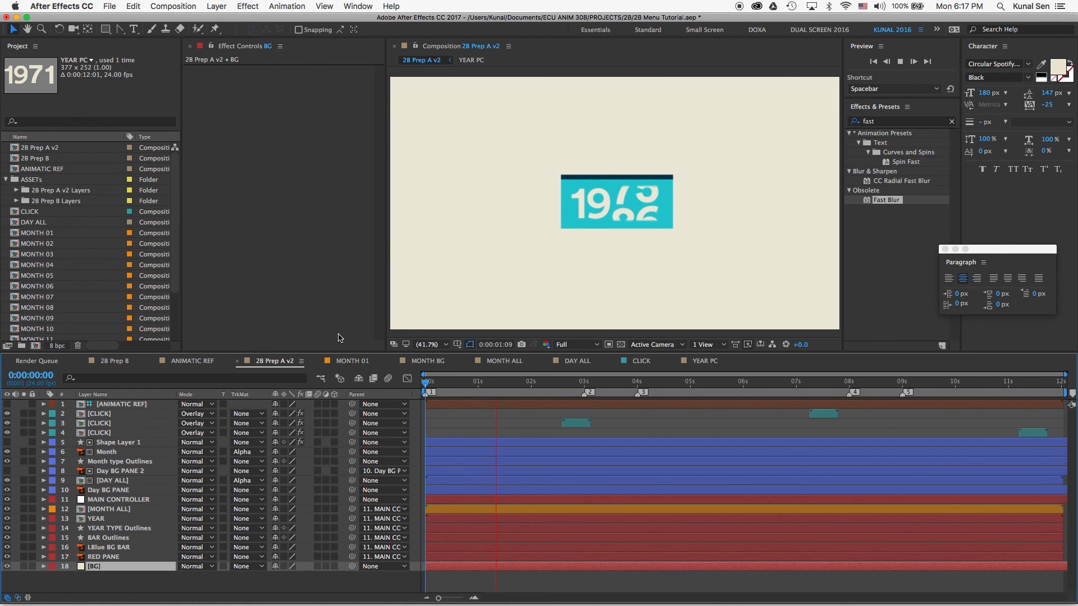
# - Preview the 2B Prep A v2 animation enlarged with the floating Paragraph panel closed, and replay it from 3:11 at normal size
pyautogui.press('`')
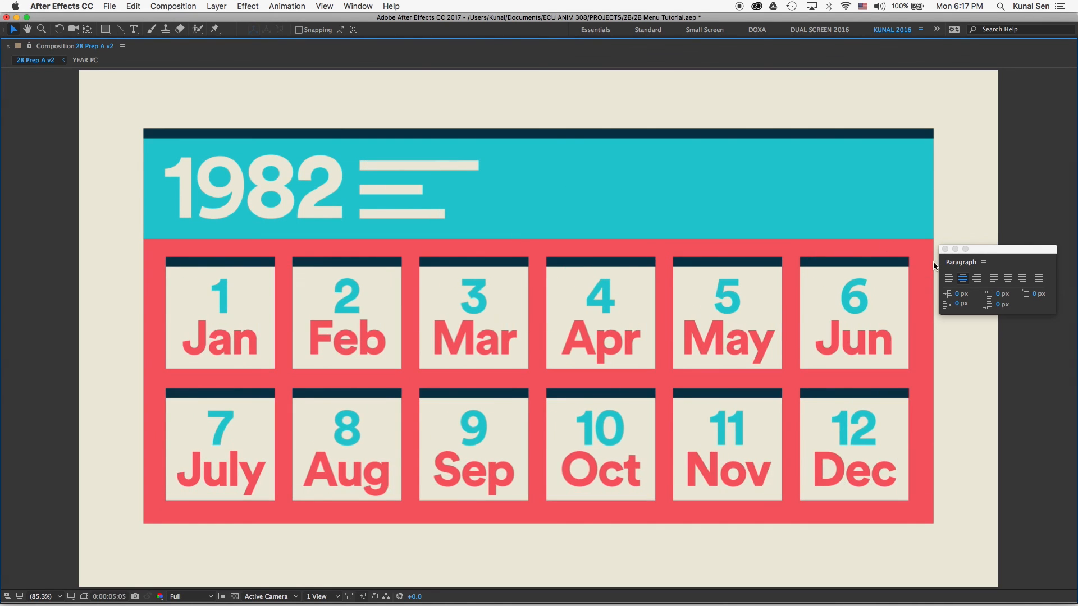
pyautogui.click(944, 248)
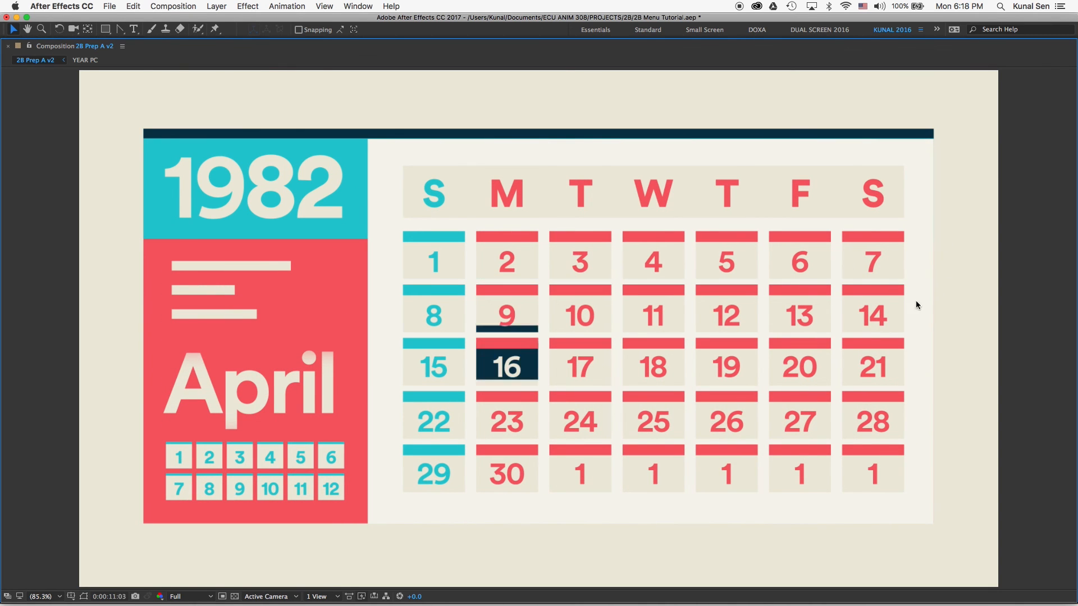
pyautogui.press('`')
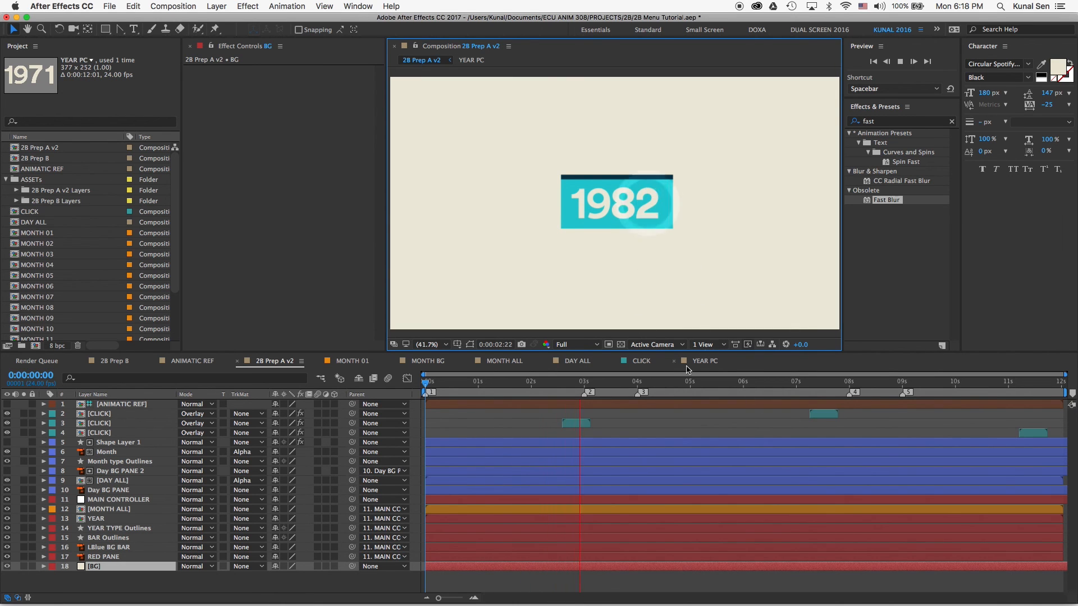
pyautogui.moveTo(581, 386); pyautogui.dragTo(609, 385)
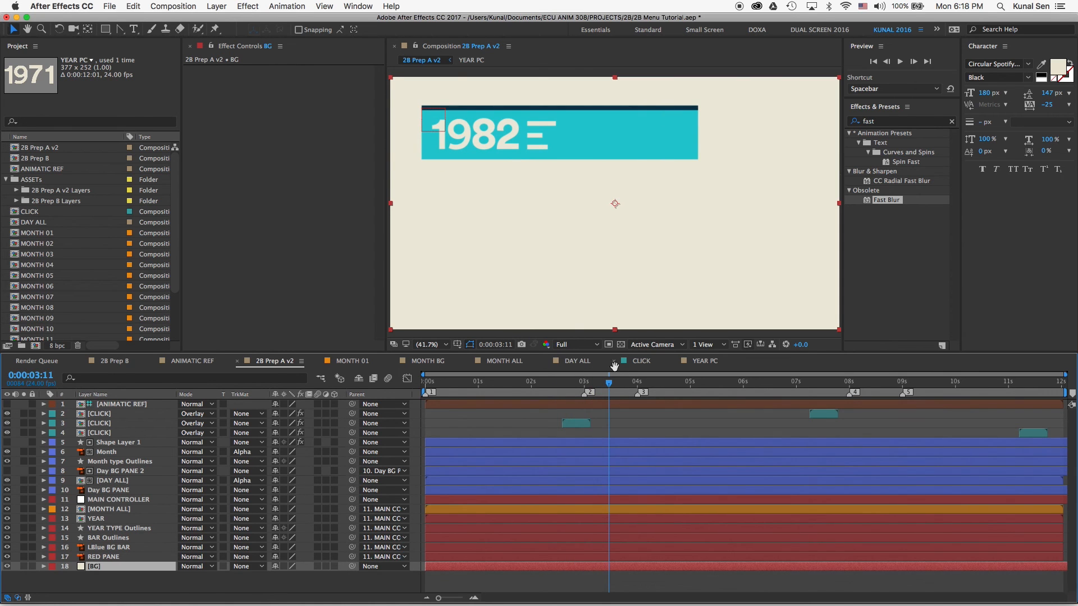
pyautogui.press('space')
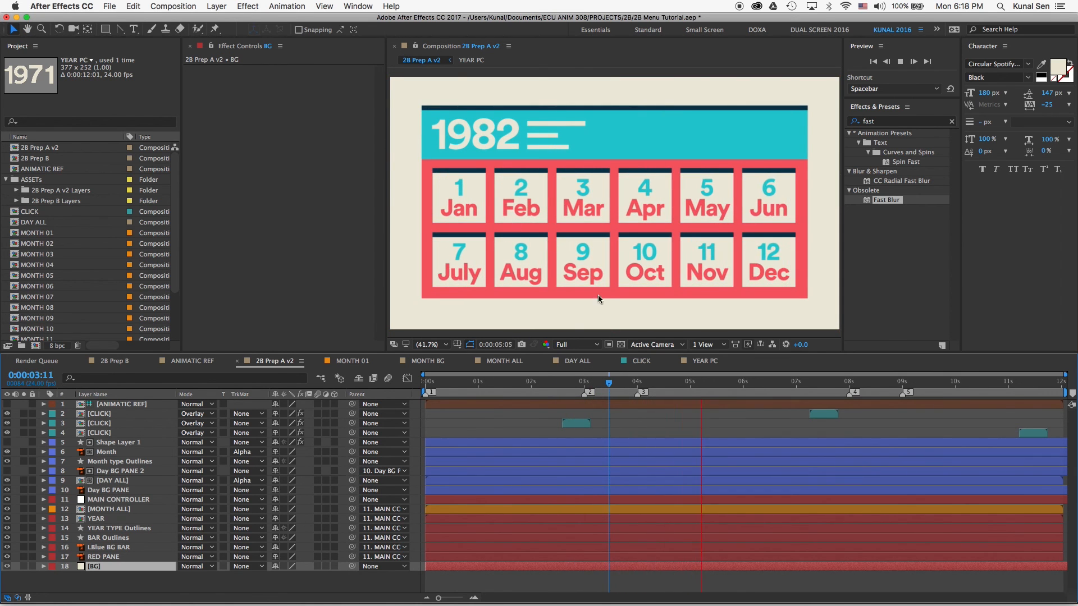